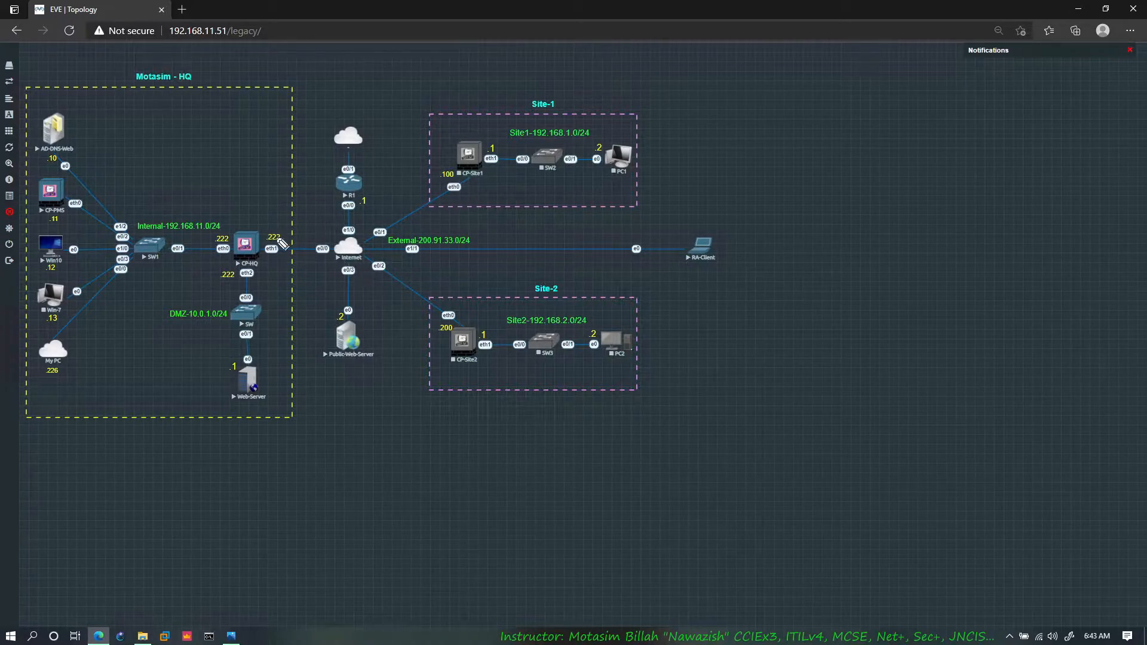
Step: Draw tunnel lines linking CP-HQ, Site-1 and Site-2 on the topology, plus arrows between RA-Client and the headquarters network
mouse_move(279, 241)
mouse_down()
mouse_move(349, 232)
mouse_move(428, 199)
mouse_up()
mouse_move(281, 255)
mouse_down()
mouse_move(396, 286)
mouse_move(433, 318)
mouse_move(437, 299)
mouse_move(392, 266)
mouse_move(457, 202)
mouse_up()
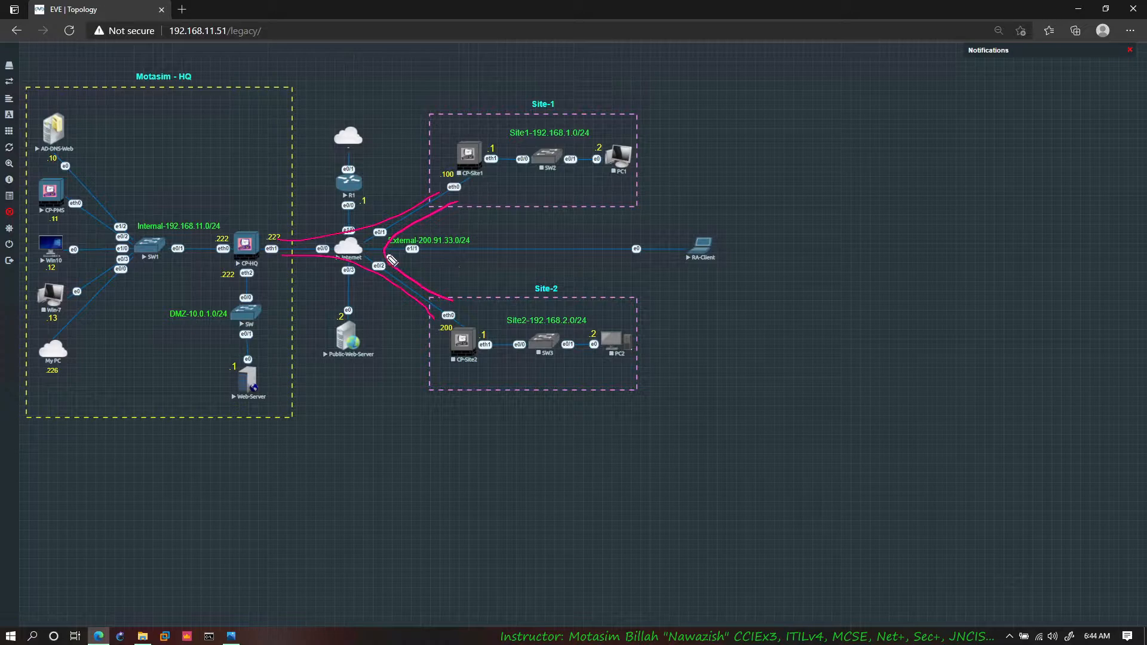
mouse_move(370, 257)
mouse_down()
mouse_move(609, 246)
mouse_move(609, 255)
mouse_up()
mouse_move(679, 261)
mouse_down()
mouse_move(406, 285)
mouse_move(218, 266)
mouse_move(222, 277)
mouse_move(191, 265)
mouse_move(184, 282)
mouse_move(188, 267)
mouse_up()
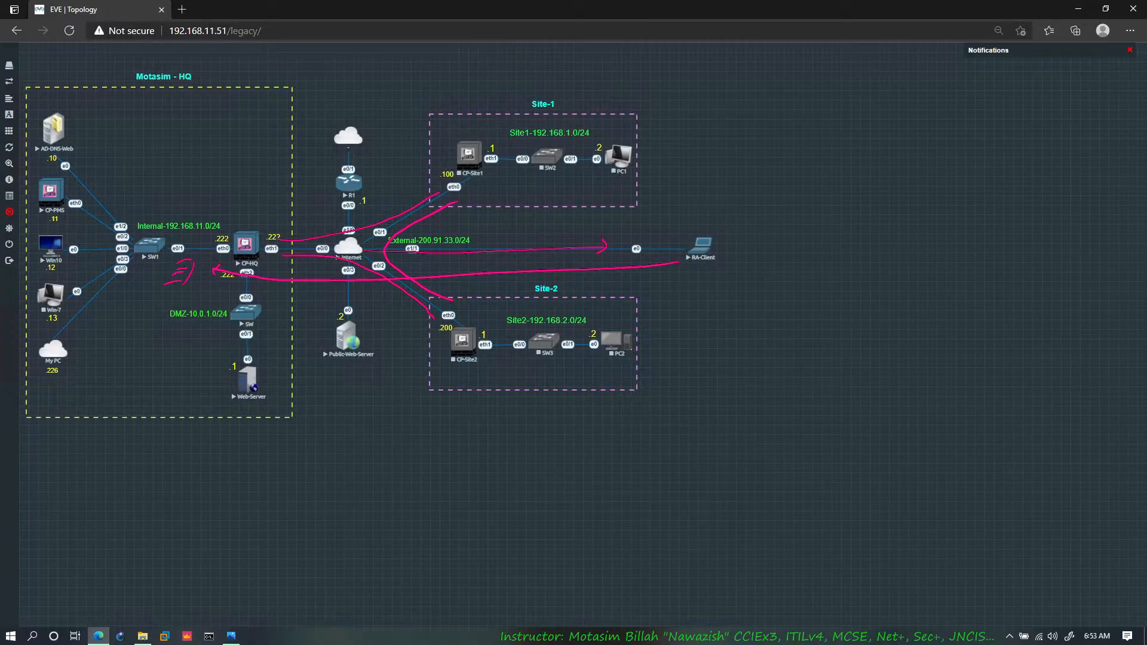
Step: Switch to Photos and examine the three remote access VPN diagrams, ending with the remote IPsec client tunnel
click(232, 637)
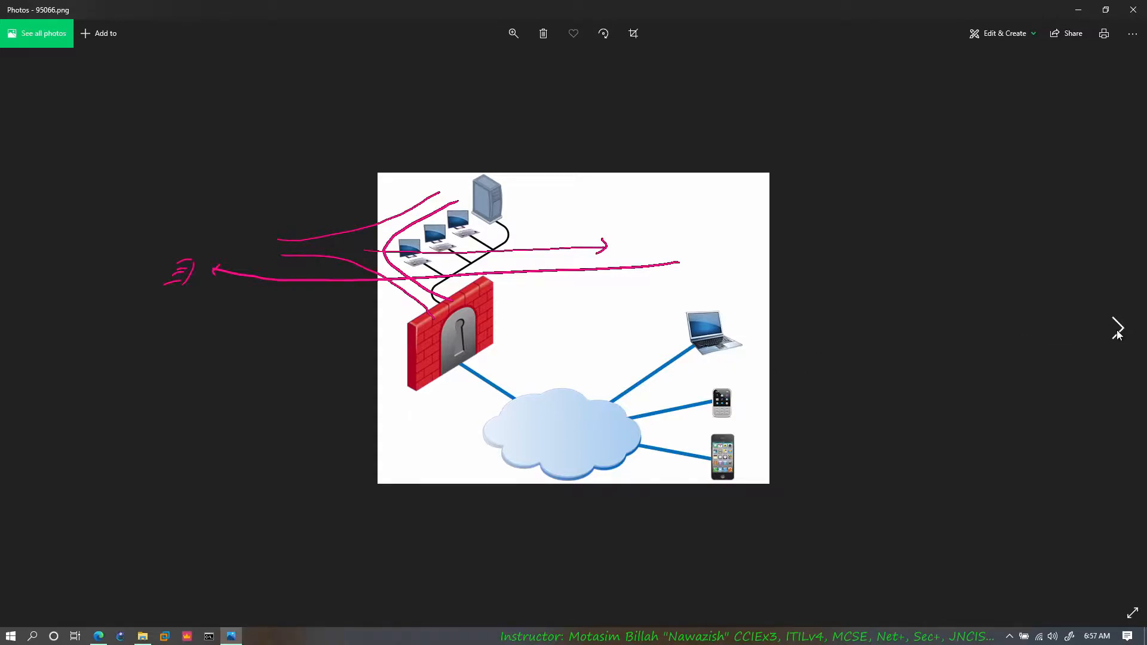
click(1117, 330)
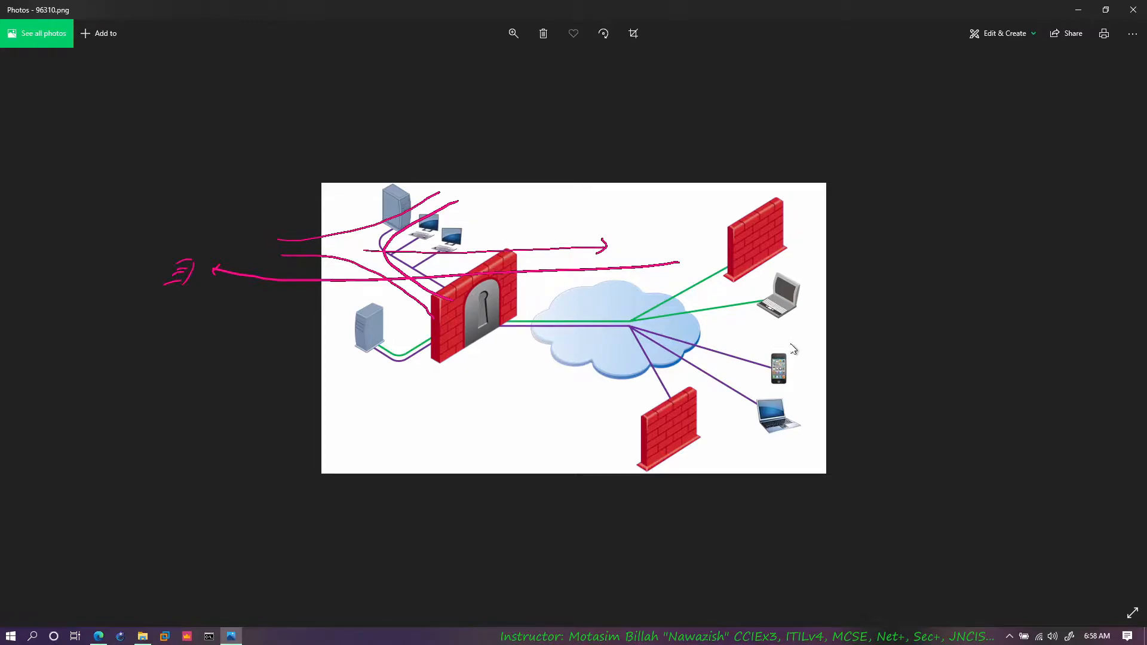
click(1111, 339)
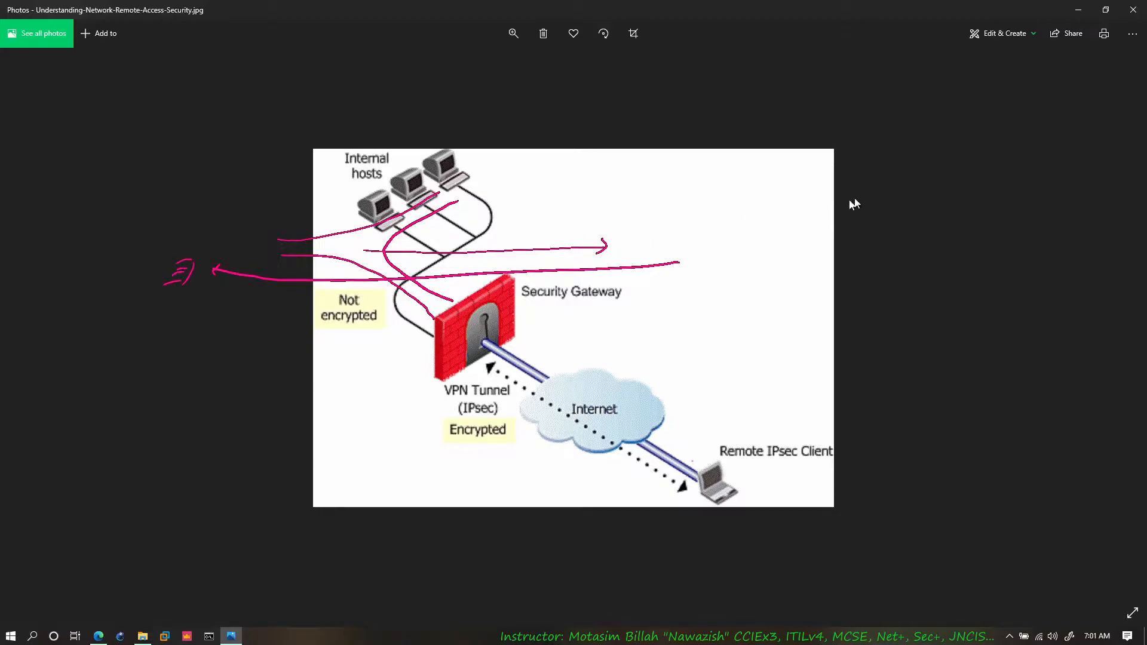
click(1079, 10)
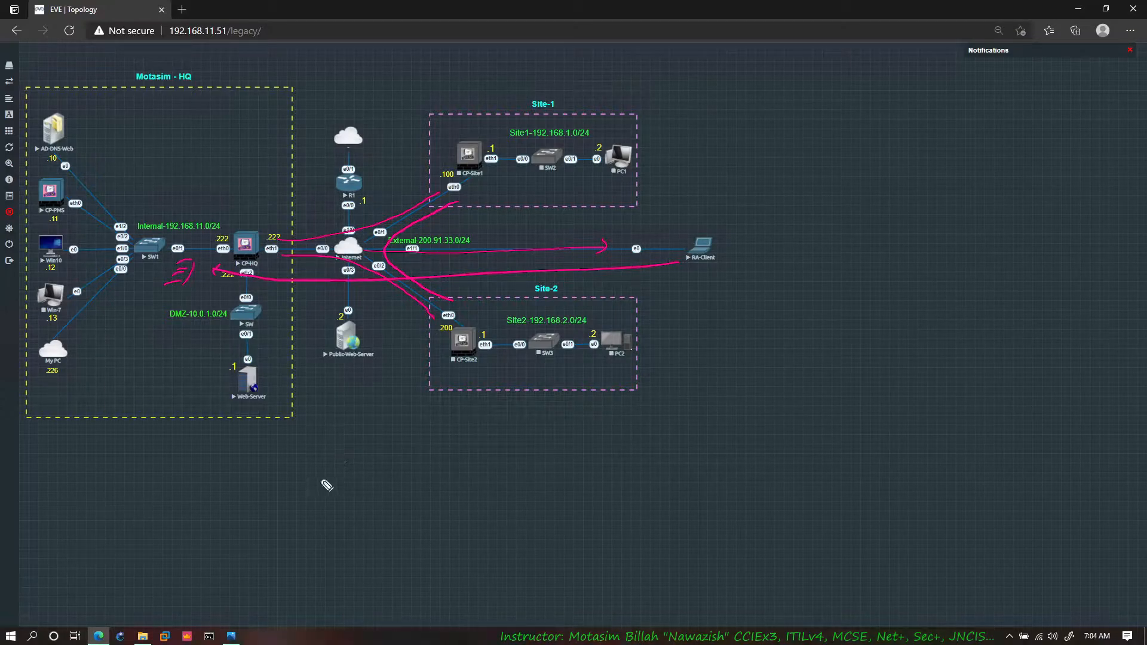
Step: Handwrite the note "1. SSL VPN / Clientless VPN" in pink beneath the topology diagram
mouse_move(315, 479)
mouse_down()
mouse_move(330, 494)
mouse_move(419, 492)
mouse_move(447, 476)
mouse_move(442, 485)
mouse_move(476, 476)
mouse_move(518, 493)
mouse_move(589, 489)
mouse_up()
click(338, 490)
drag(591, 485, 609, 491)
drag(599, 482, 655, 491)
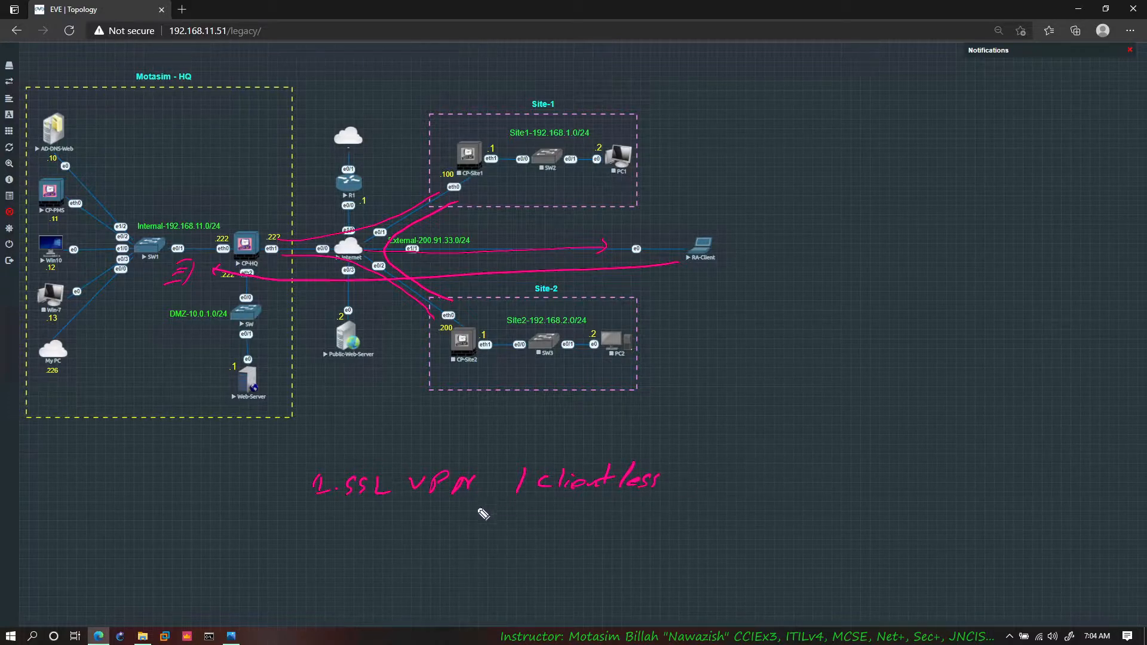
drag(691, 469, 756, 461)
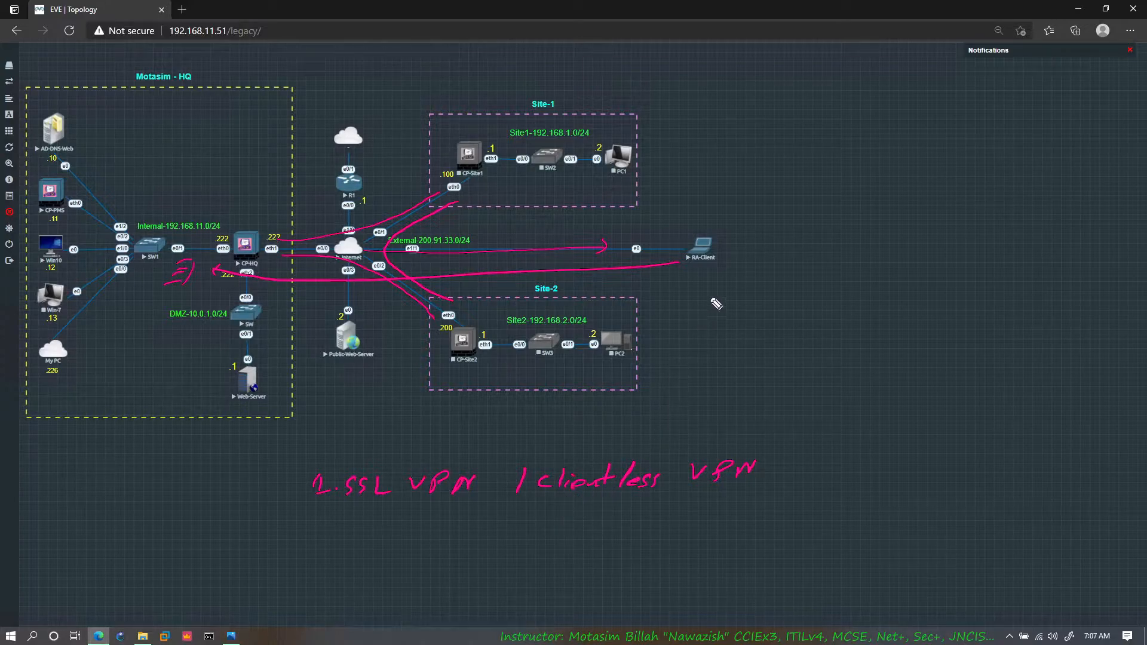
Step: Circle RA-Client in yellow and handwrite "Web browser" and "HTTP" beneath it
mouse_move(709, 235)
mouse_down()
mouse_move(687, 268)
mouse_move(712, 237)
mouse_up()
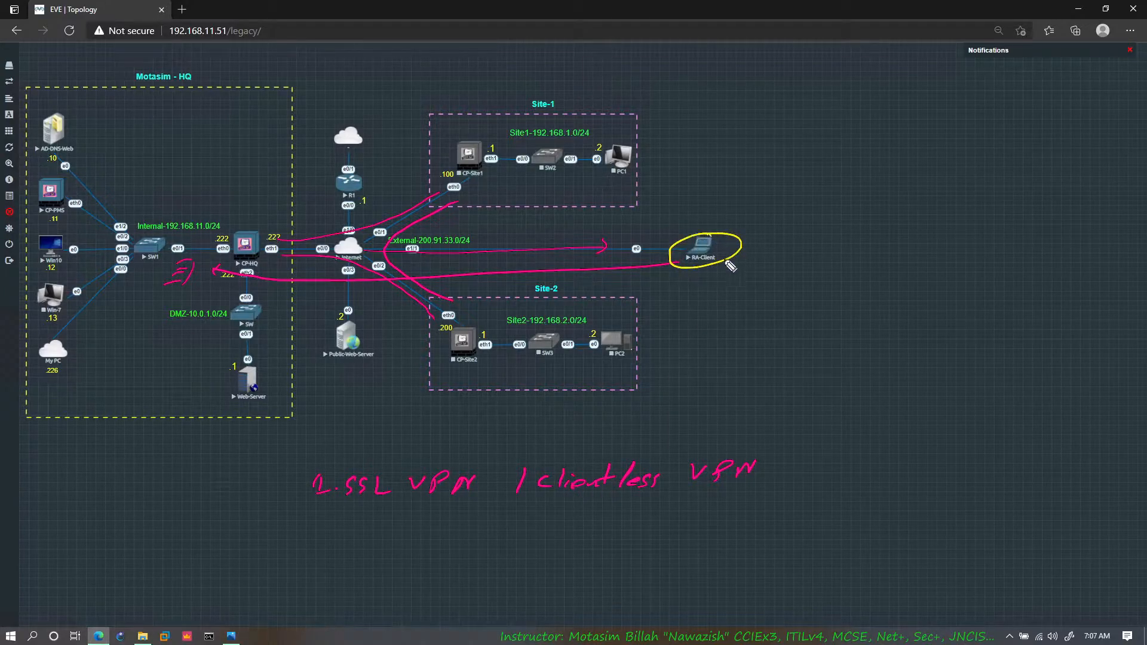
drag(703, 278, 896, 290)
drag(902, 286, 943, 275)
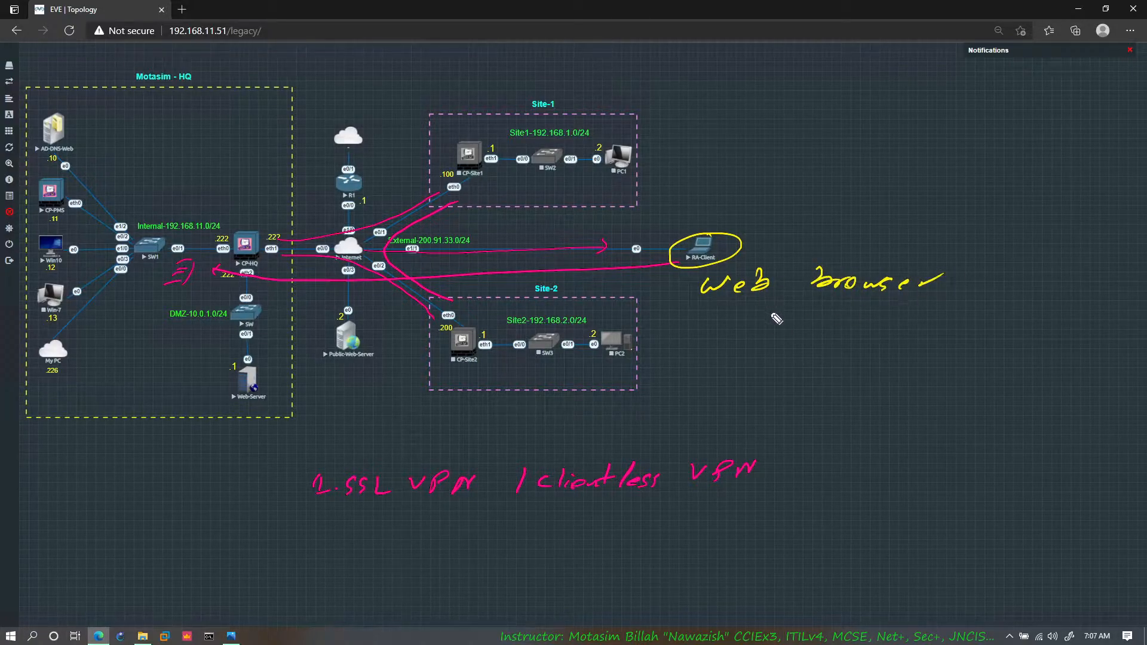
drag(755, 323, 754, 342)
mouse_move(772, 323)
mouse_down()
mouse_move(771, 343)
mouse_move(777, 332)
mouse_up()
mouse_move(780, 329)
mouse_down()
mouse_move(801, 326)
mouse_move(787, 342)
mouse_up()
mouse_move(804, 327)
mouse_down()
mouse_move(823, 325)
mouse_move(820, 344)
mouse_move(859, 324)
mouse_move(837, 348)
mouse_up()
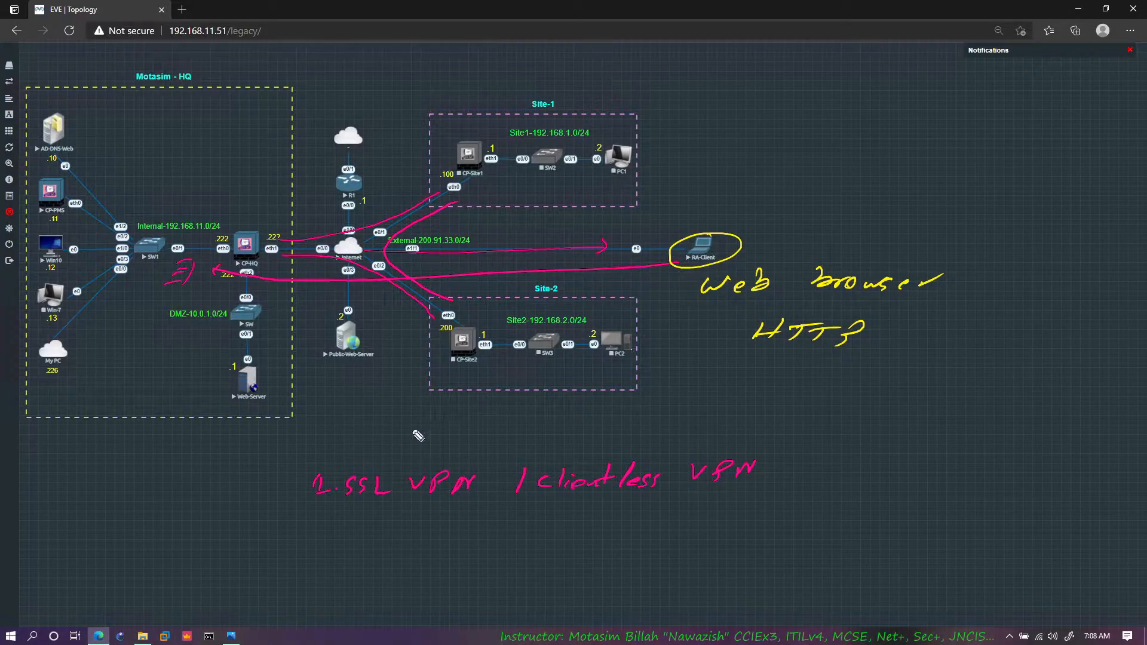
Step: Handwrite the blue note "2. Secure remote", underline it, and add tick marks at RA-Client and the internal network
mouse_move(314, 520)
mouse_down()
mouse_move(391, 532)
mouse_move(611, 527)
mouse_up()
click(336, 526)
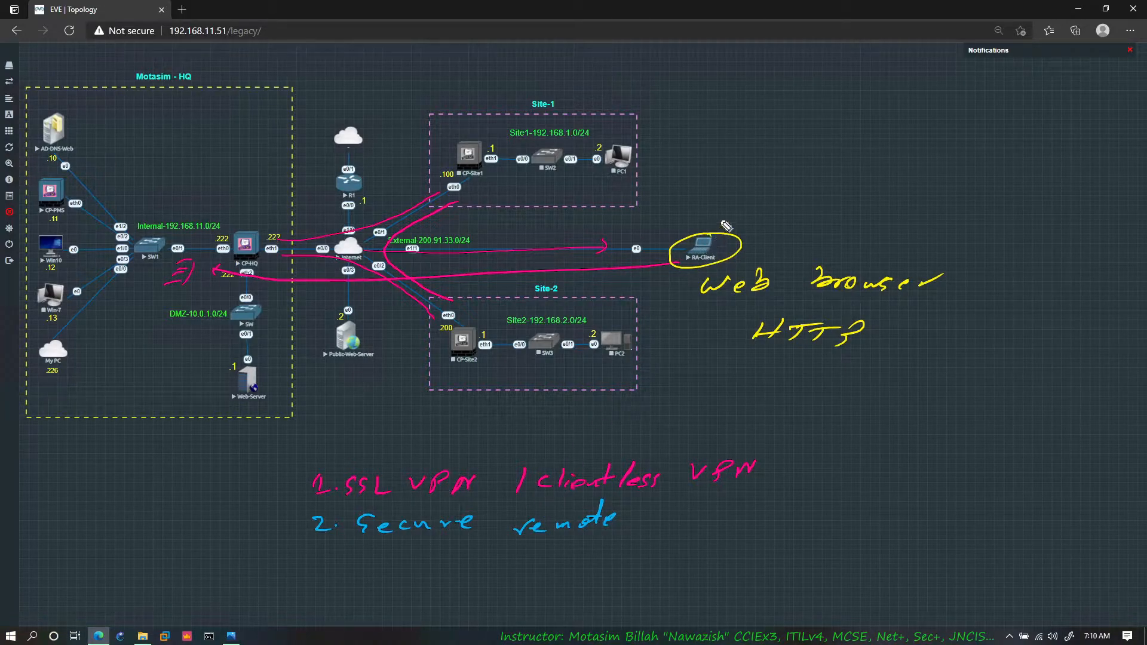
drag(715, 222, 746, 216)
drag(747, 225, 774, 218)
drag(171, 287, 217, 268)
drag(405, 541, 463, 538)
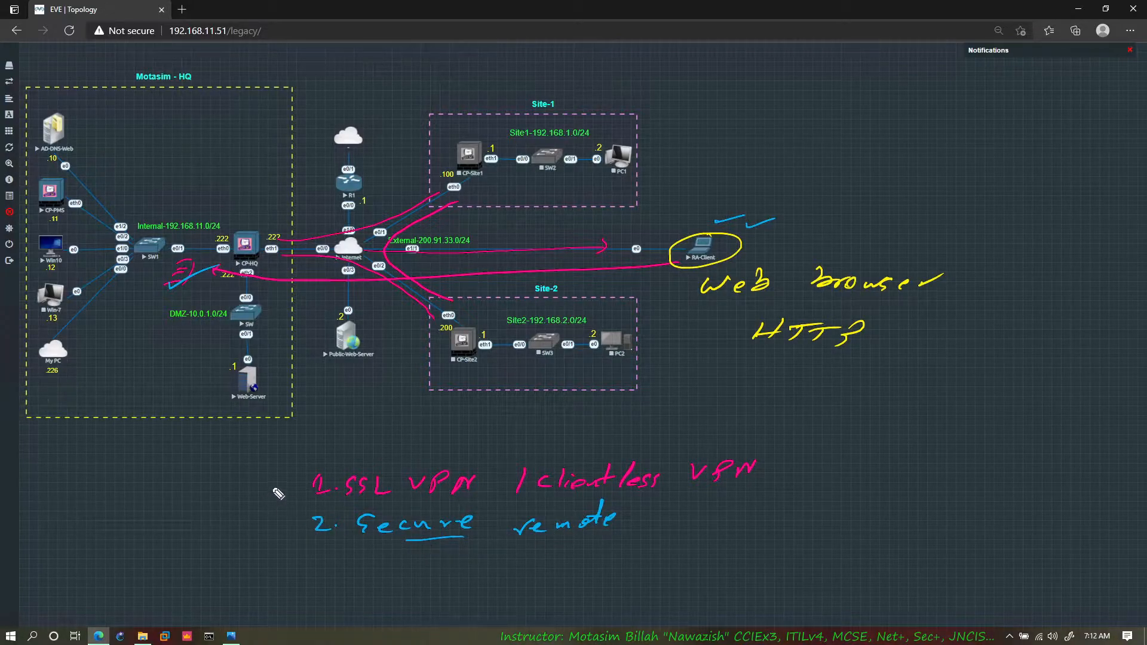
Step: Mark both numbered VPN notes and the My PC node, and clear all pen annotations from the topology
drag(267, 480, 290, 475)
drag(265, 518, 285, 509)
drag(73, 367, 67, 368)
key(ctrl+shift+7)
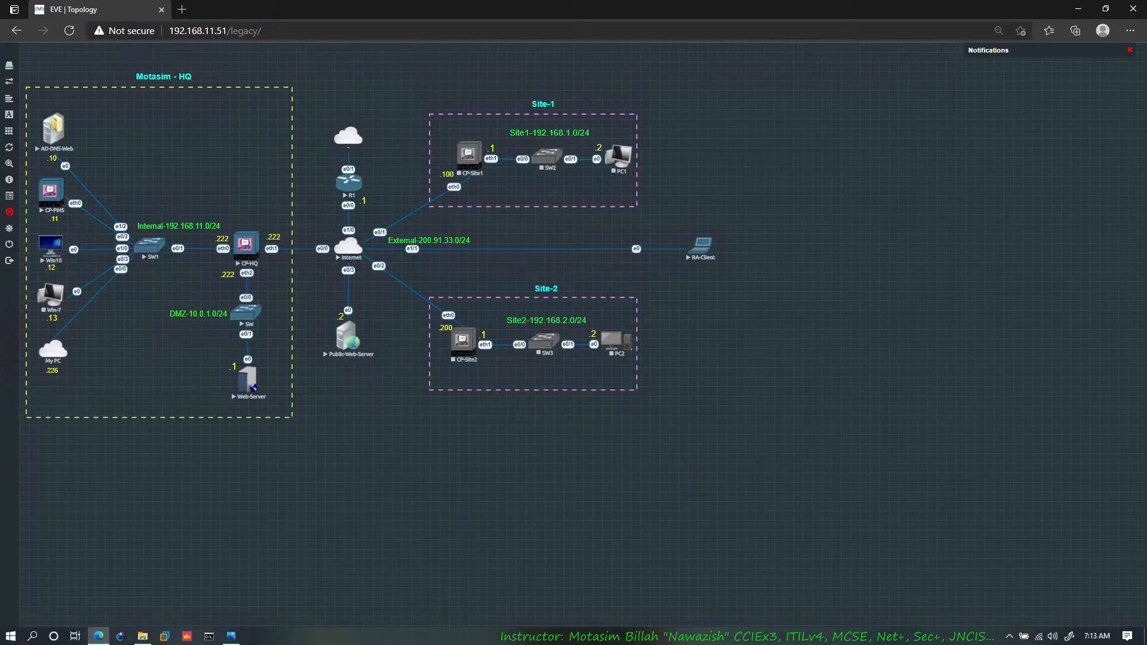
Step: Open SmartConsole and log in to management server 192.168.11.11 as admin, entering the account password
click(187, 636)
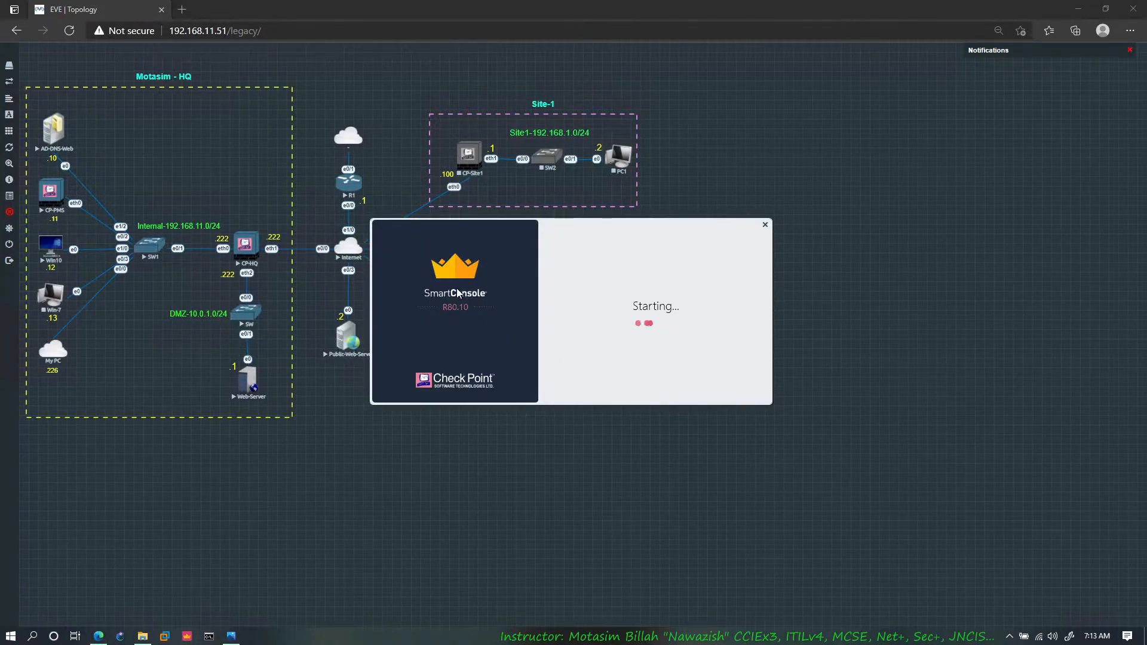
text(•)
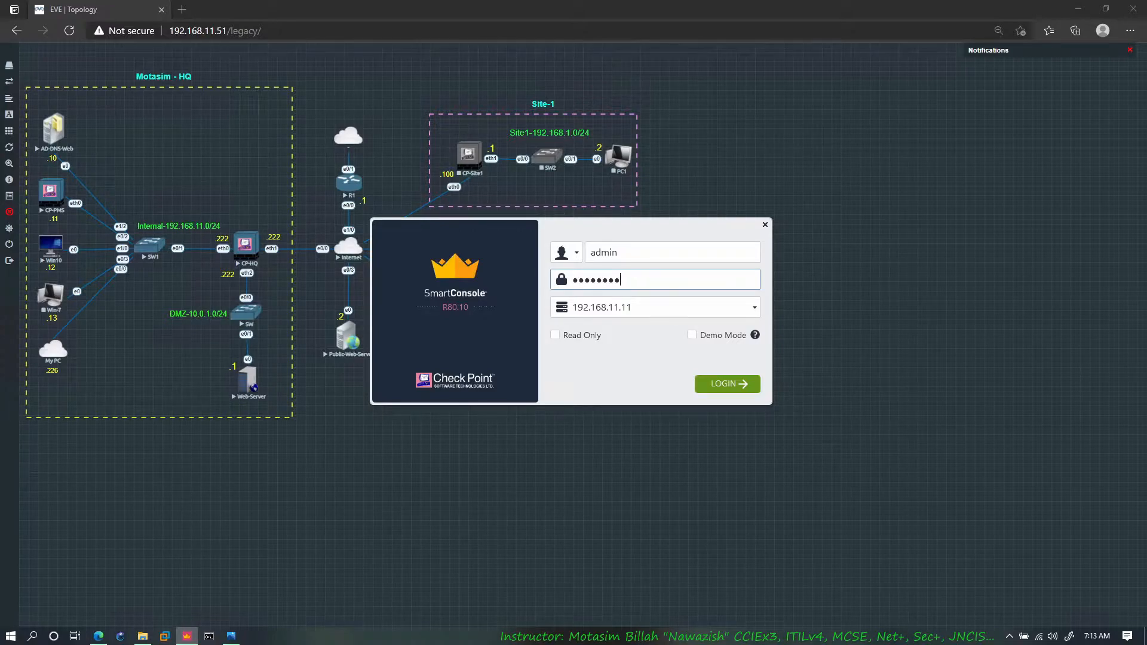
key(Return)
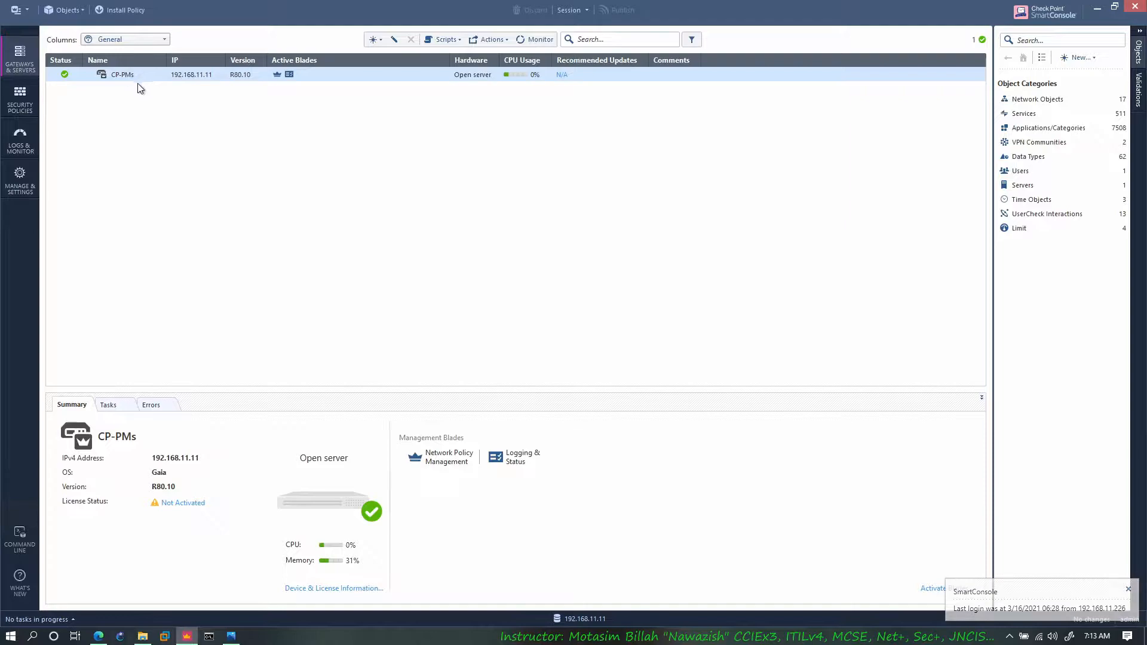
Step: Create a gateway in wizard mode named CP-HQ with the Open server platform and static IPv4 address 192.168.11.222
click(375, 40)
click(545, 183)
click(551, 311)
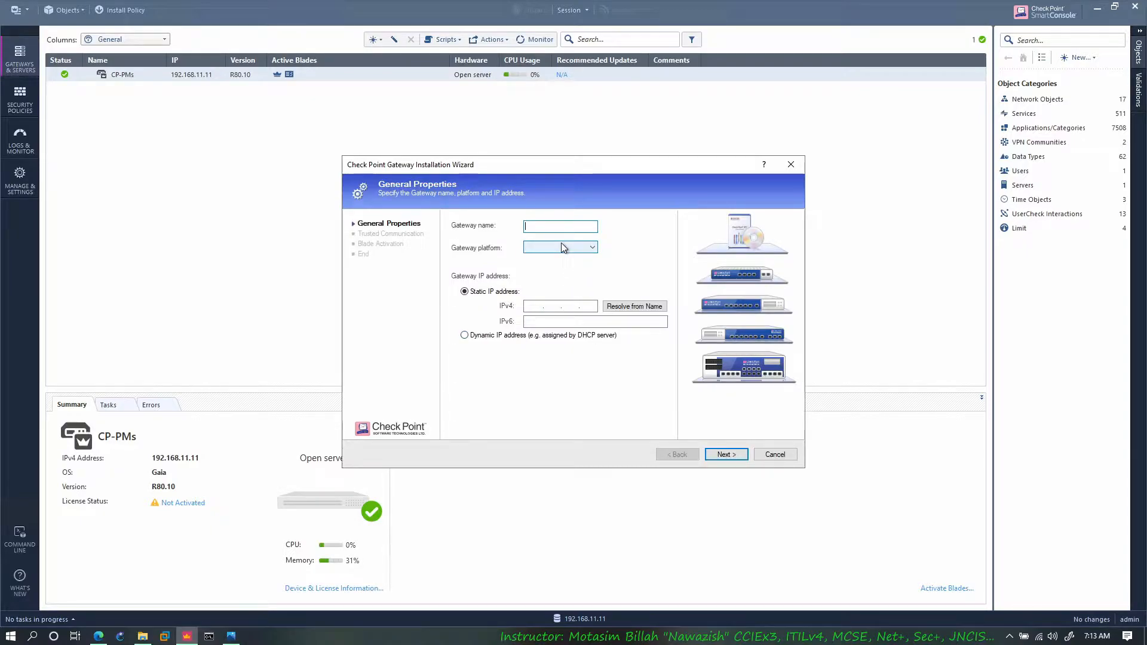
text(CP-HQ)
key(Tab)
key(o)
key(Tab)
key(Tab)
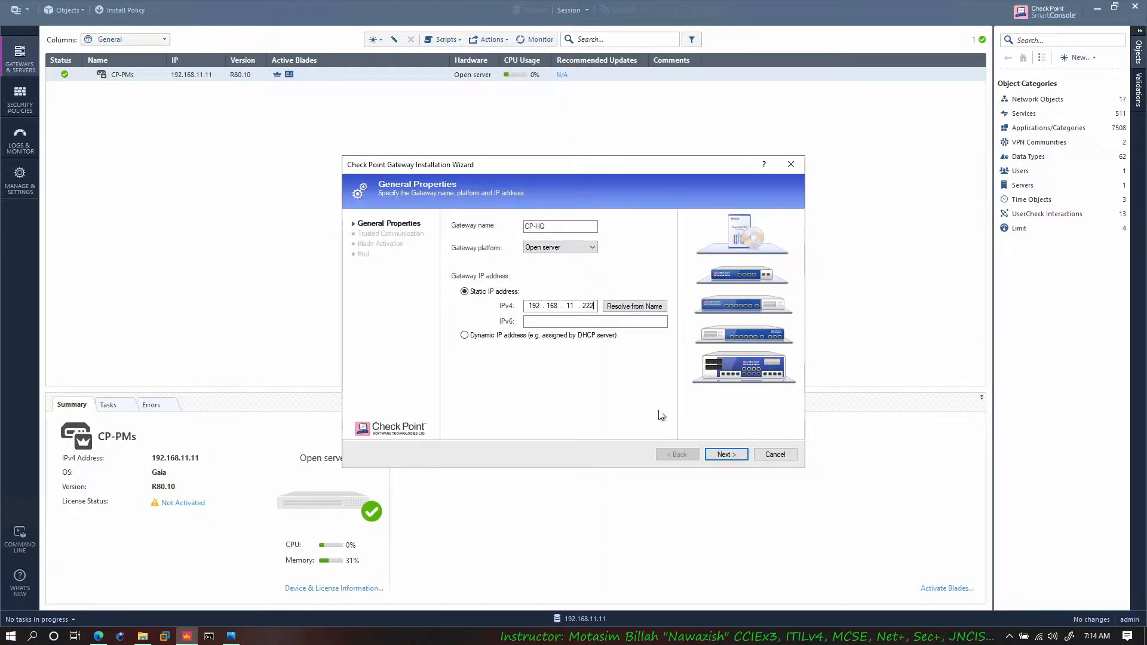
click(725, 456)
Step: Enter the one-time password for CP-HQ and initiate its trusted communication
text(1234567)
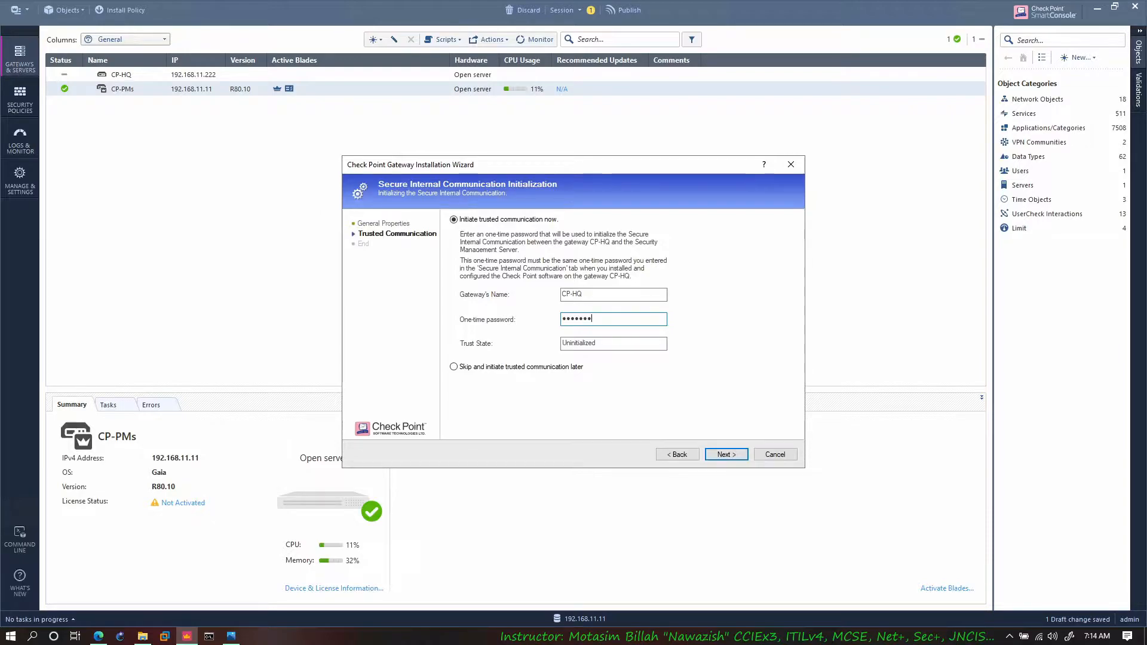
click(729, 460)
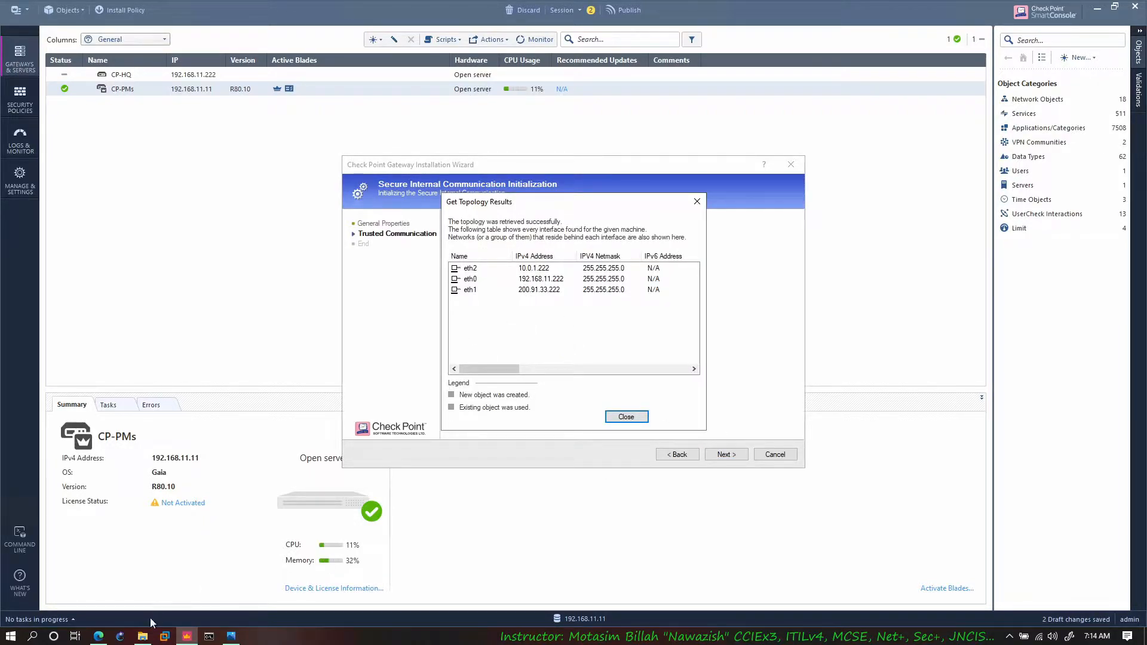
Step: Compare CP-HQ's retrieved interfaces with the EVE topology and finish the gateway wizard without further editing of its properties
click(99, 636)
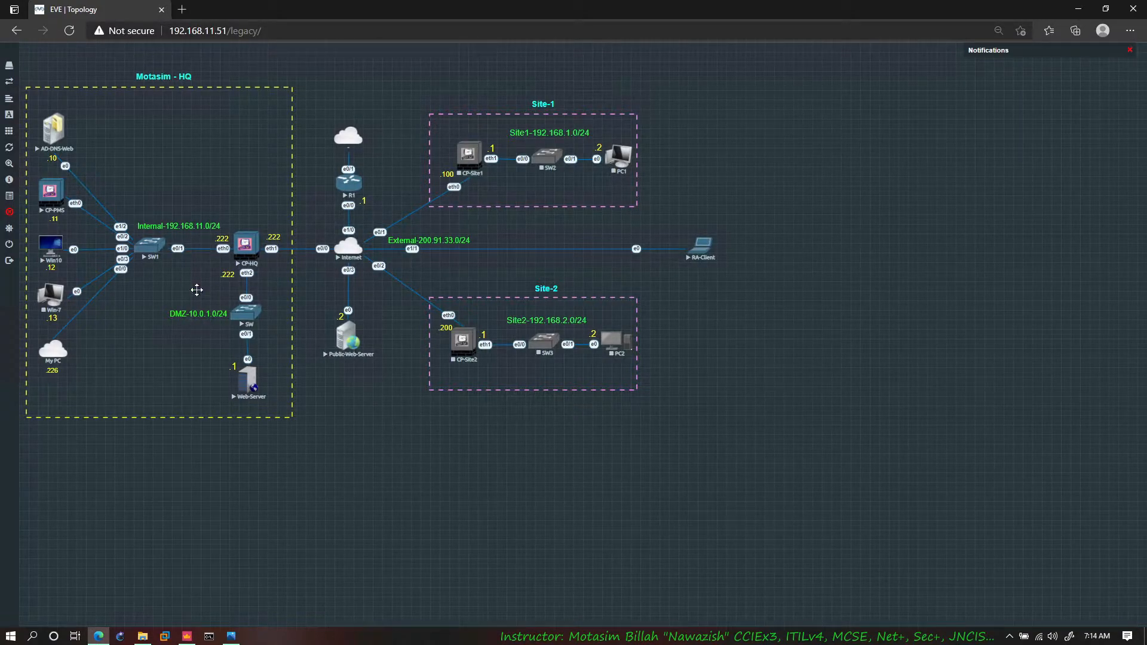
click(192, 638)
click(627, 416)
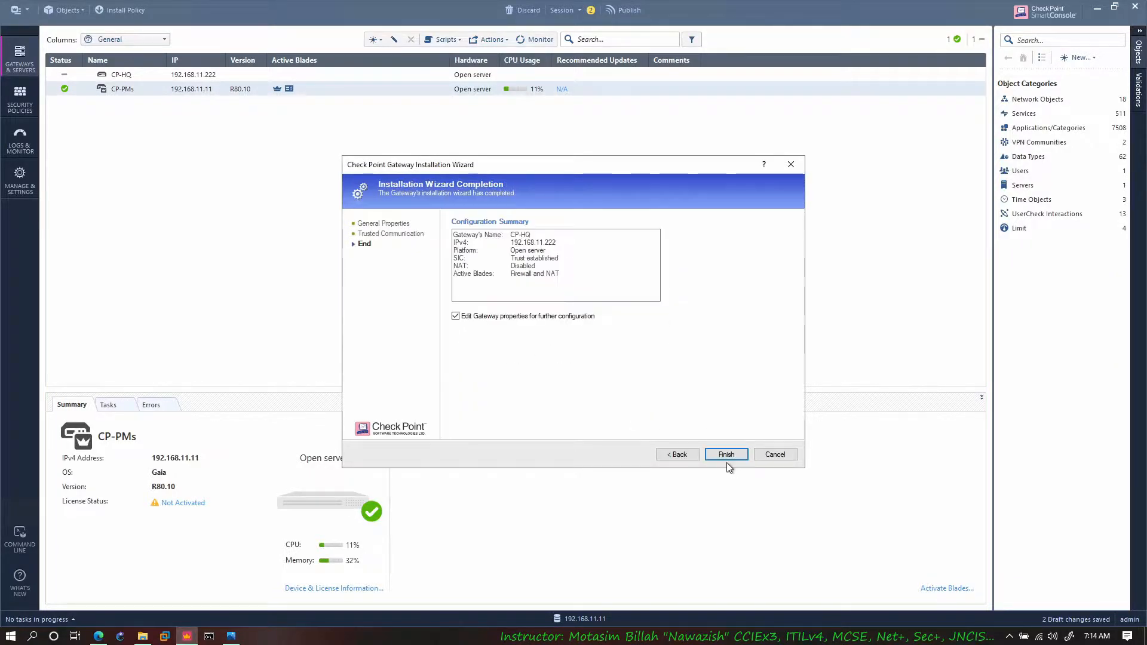
click(566, 316)
click(721, 451)
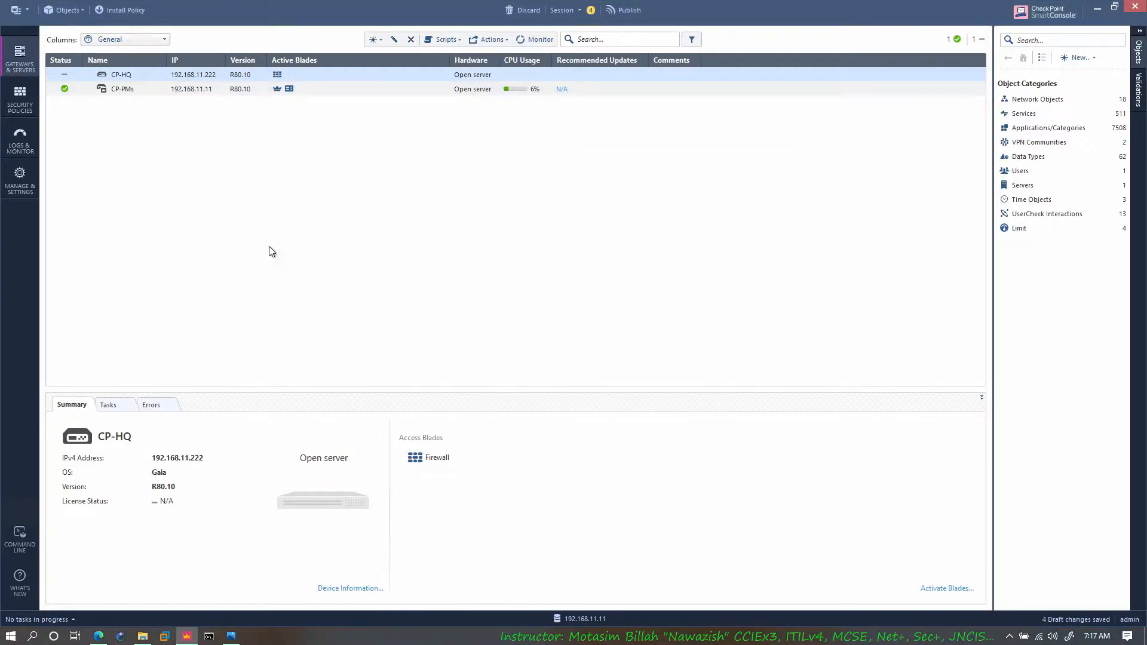
Step: Add a rule above the Cleanup rule in the access control policy and name it Internet
click(99, 636)
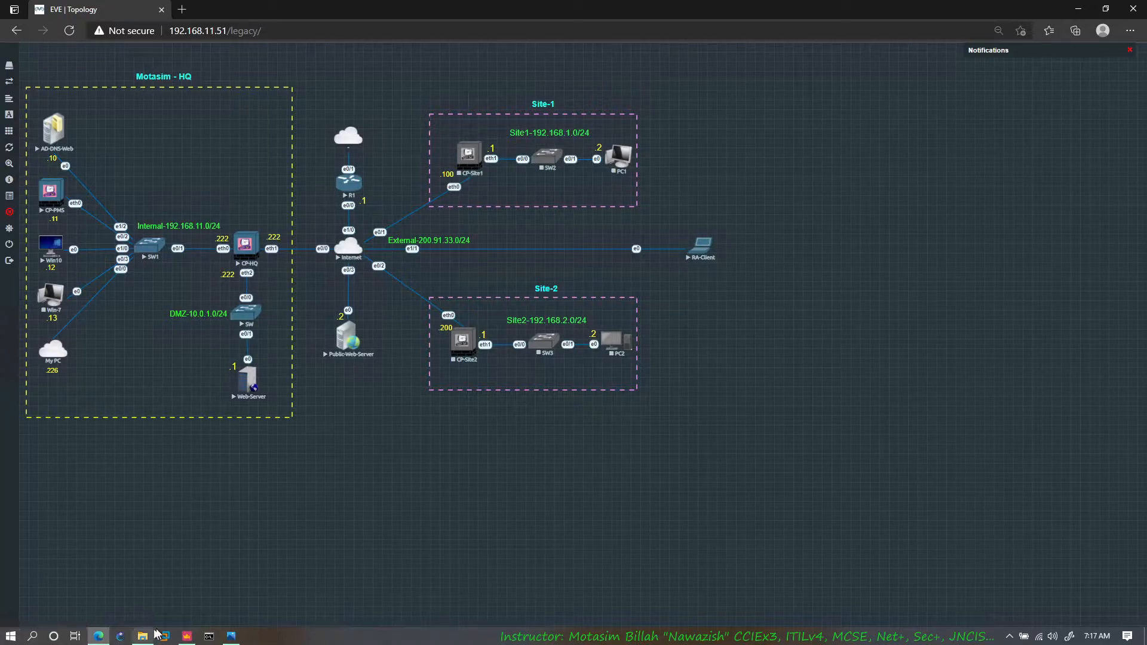
click(187, 636)
click(20, 100)
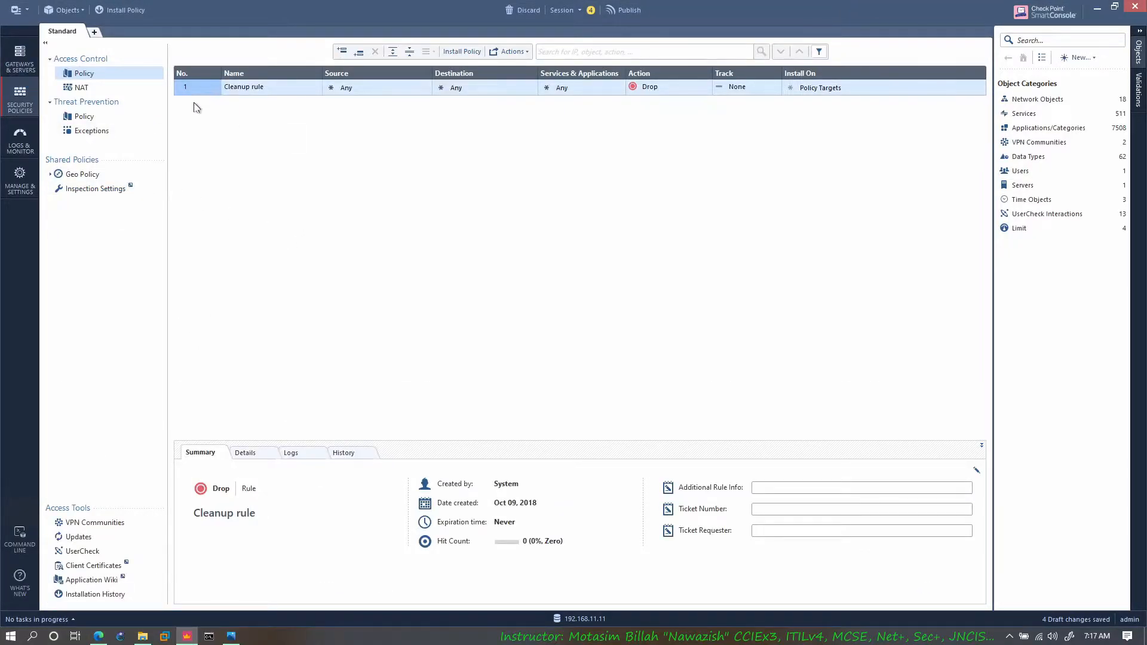
right_click(200, 88)
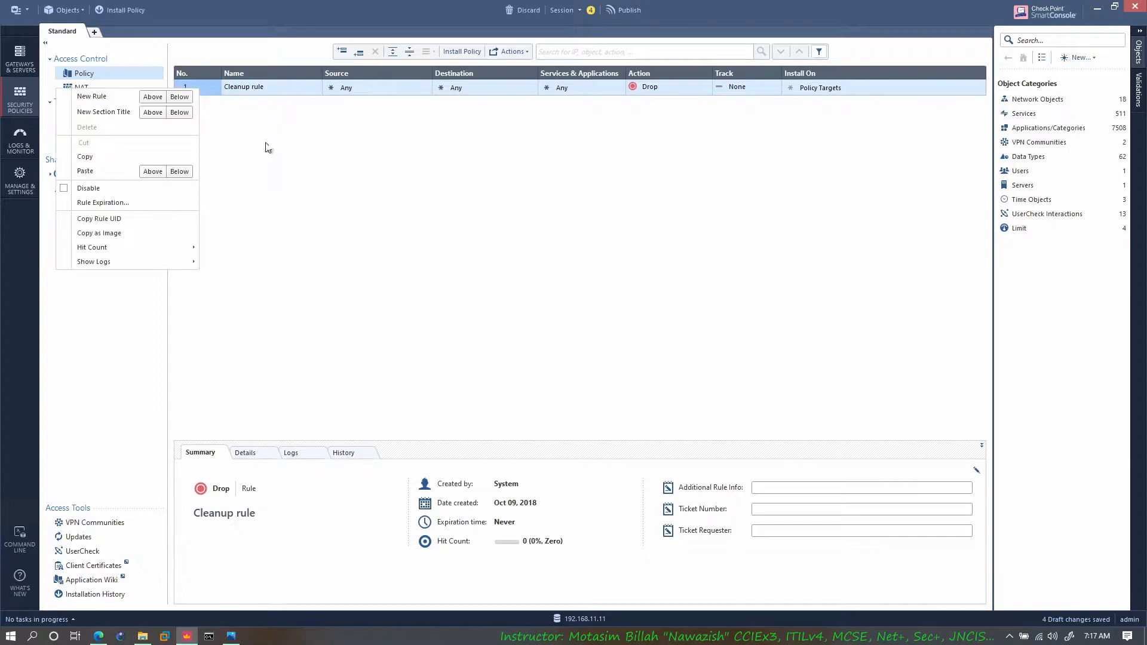
click(153, 101)
click(276, 90)
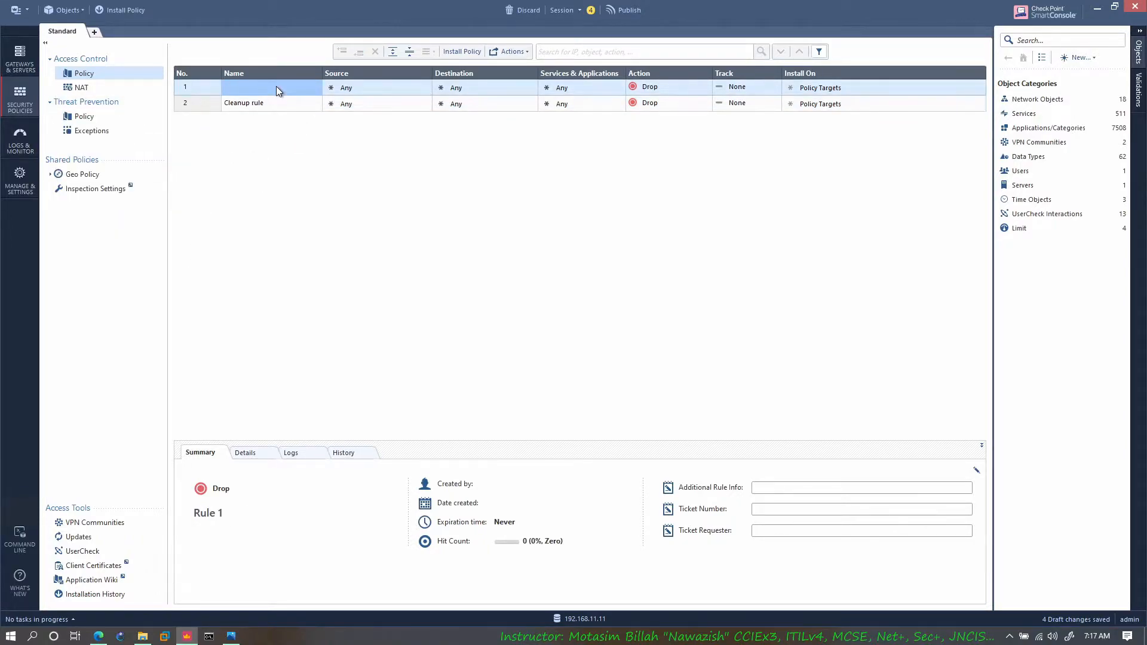
click(276, 90)
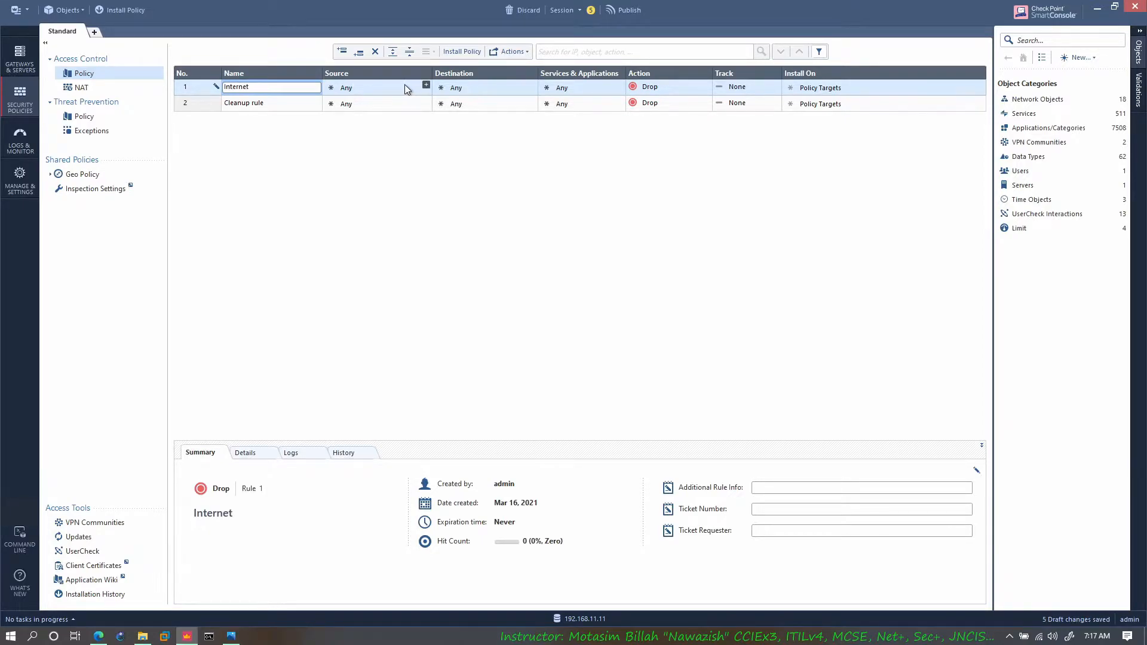
Step: Create a network object for the Internet rule's source named HQ-Net-192.168.11.0, with address 192.168.11.0 and mask 255.255.255.0
click(426, 85)
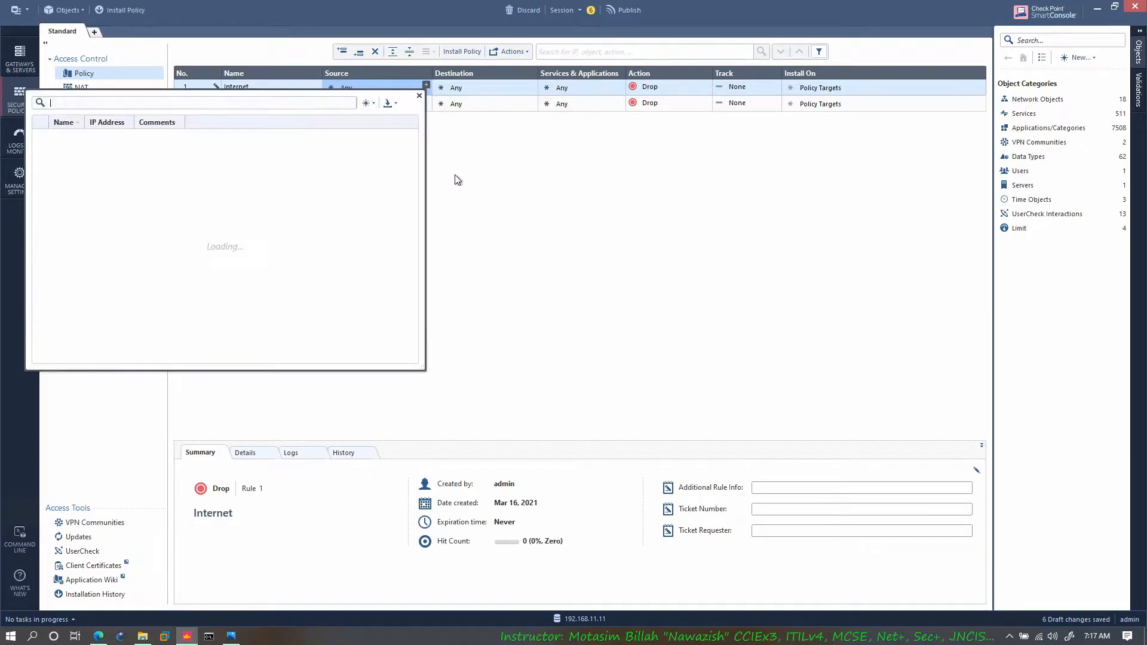
click(367, 104)
click(341, 130)
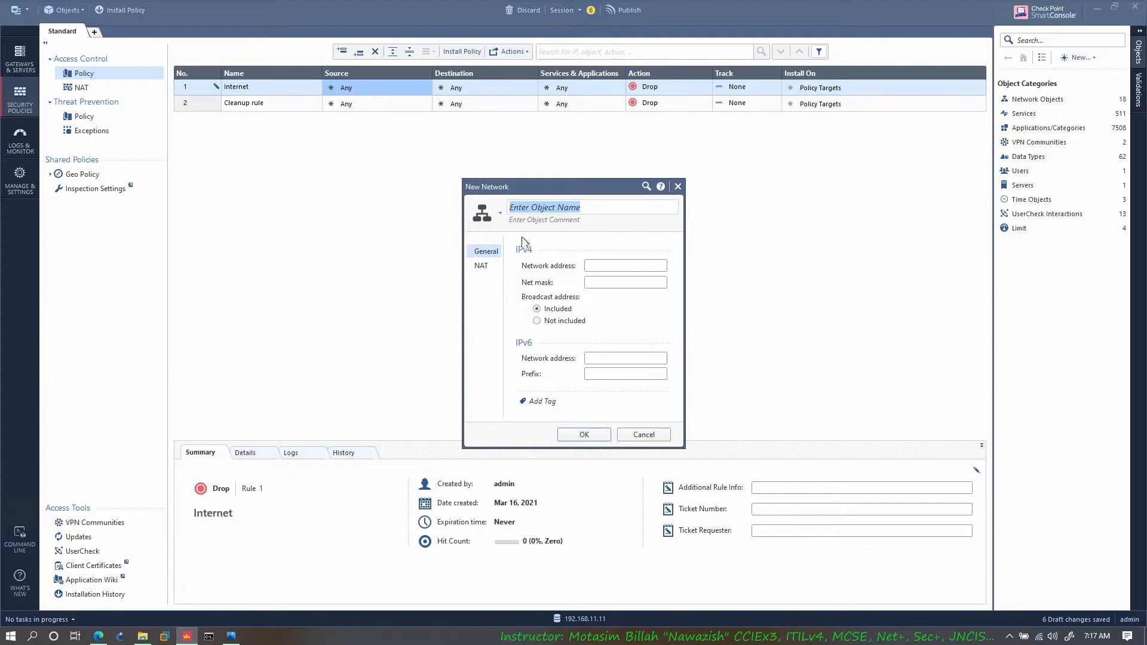
text(H)
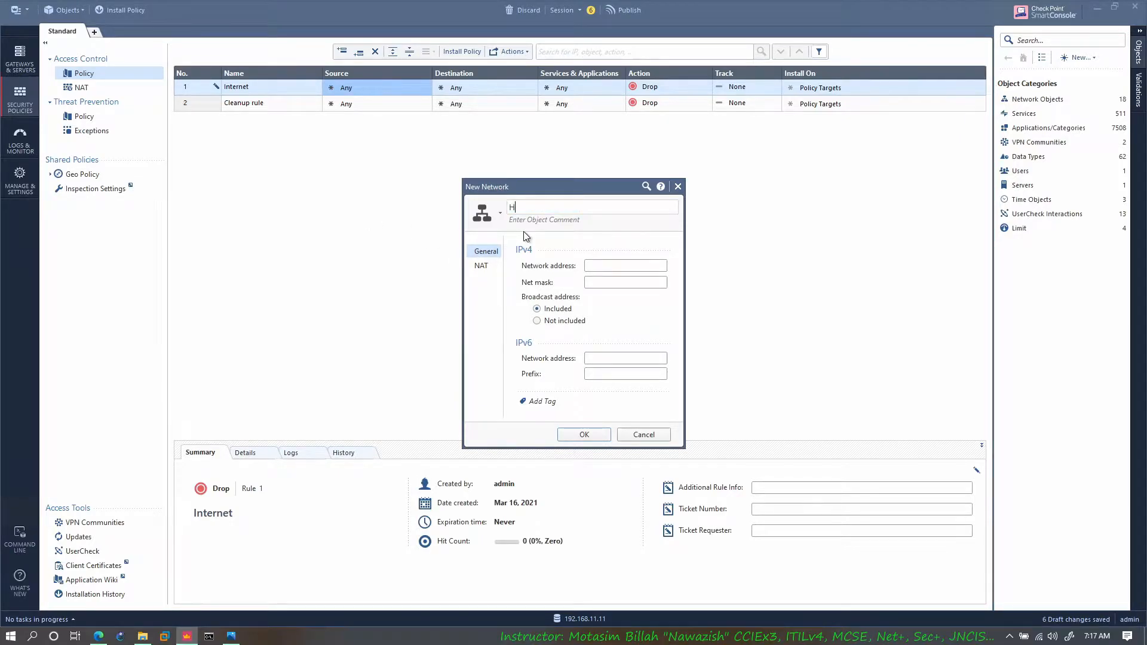
text(Q-Net-192.168.11.0)
key(Tab)
text(192.168.11.0)
key(Tab)
text(255.255.255.0)
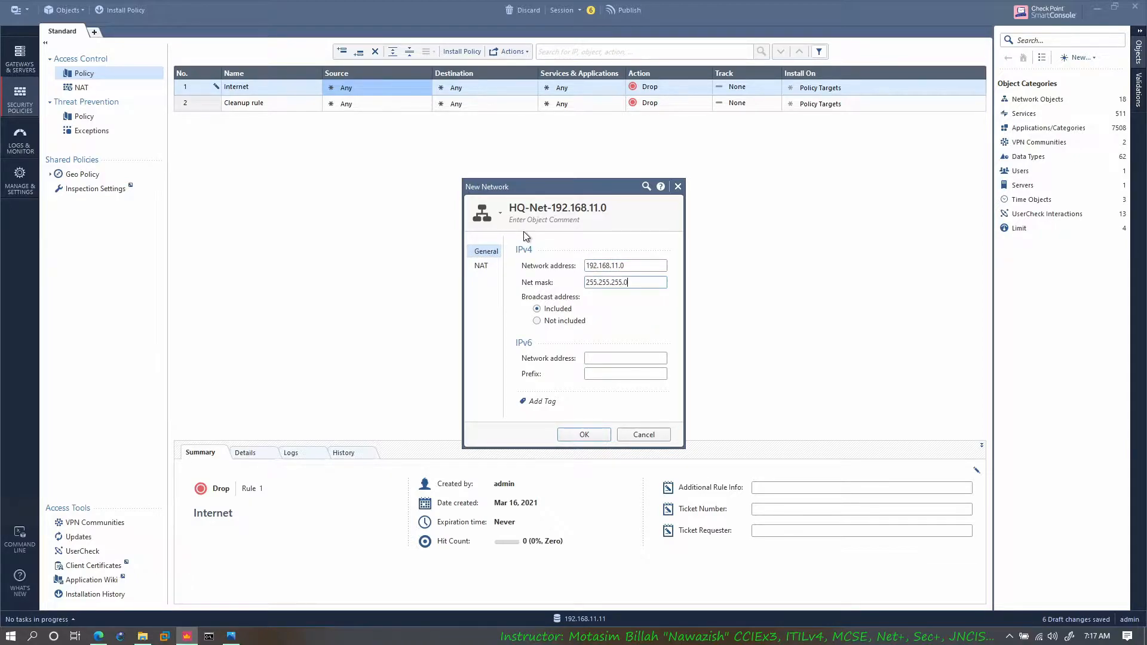
Step: Add automatic Hide NAT behind the gateway to HQ-Net-192.168.11.0, choose the gateway it installs on, and save the network
click(481, 266)
click(561, 264)
click(633, 276)
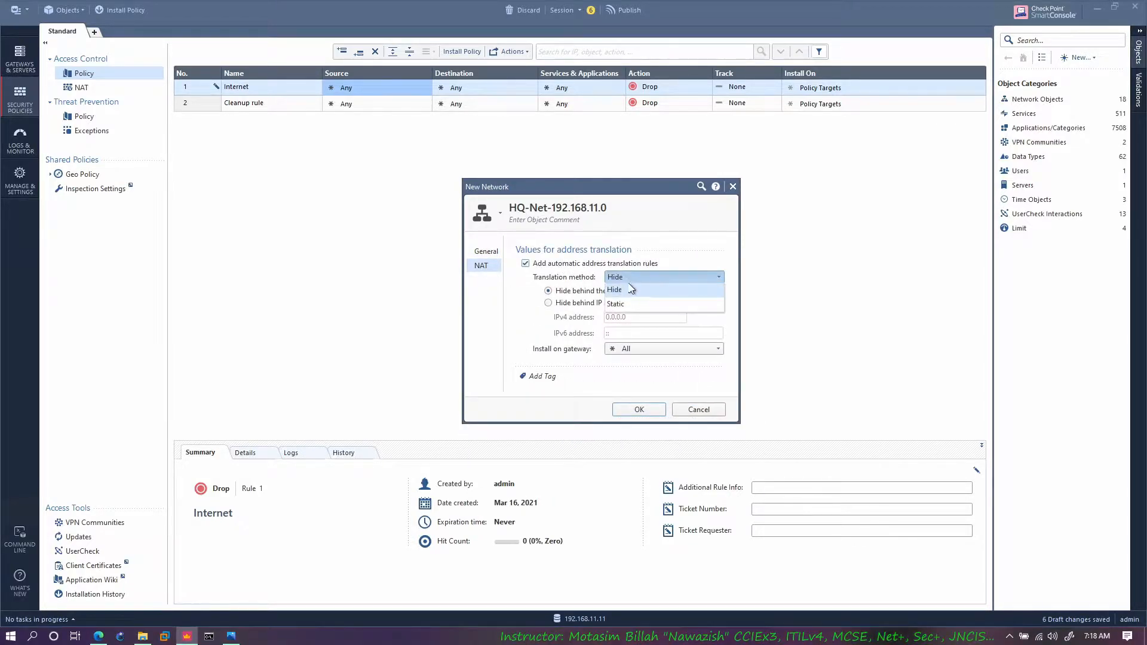
click(562, 325)
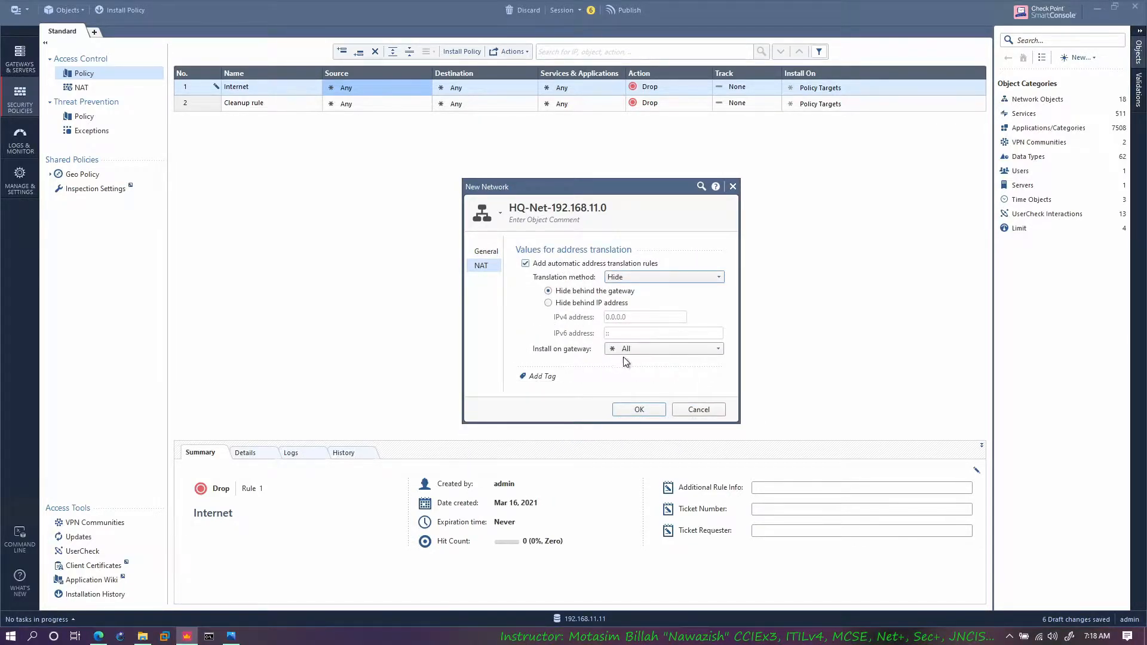
click(666, 355)
click(634, 396)
click(639, 409)
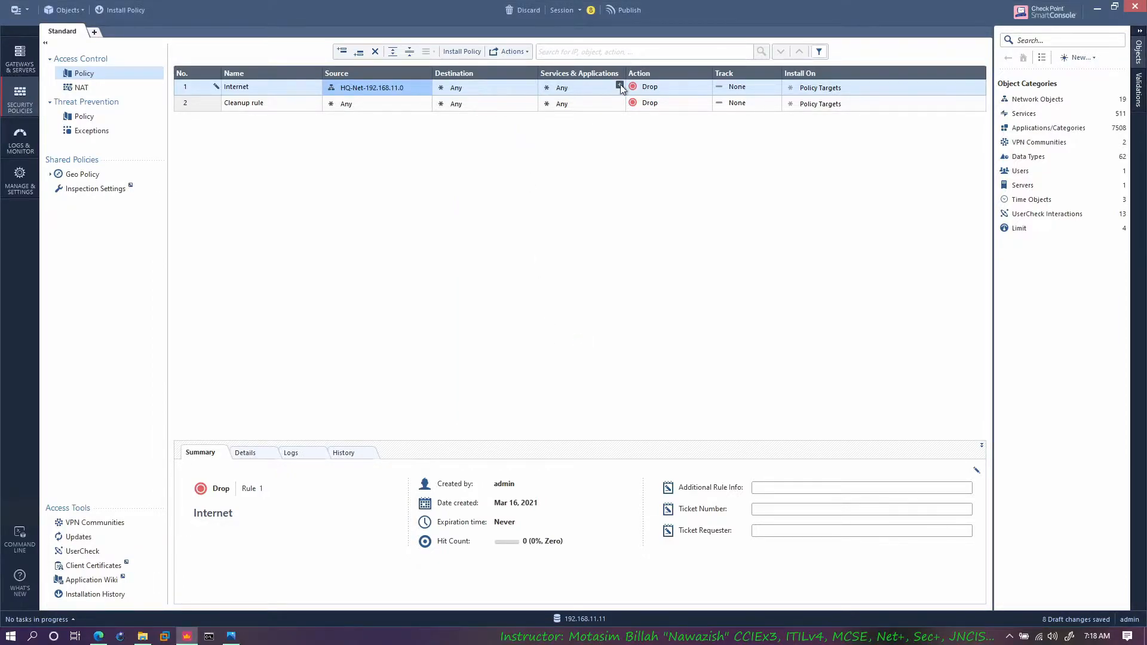
Step: Set the Internet rule to Accept with Log tracking, and set the Cleanup rule's tracking to Log
click(707, 84)
click(649, 94)
click(759, 86)
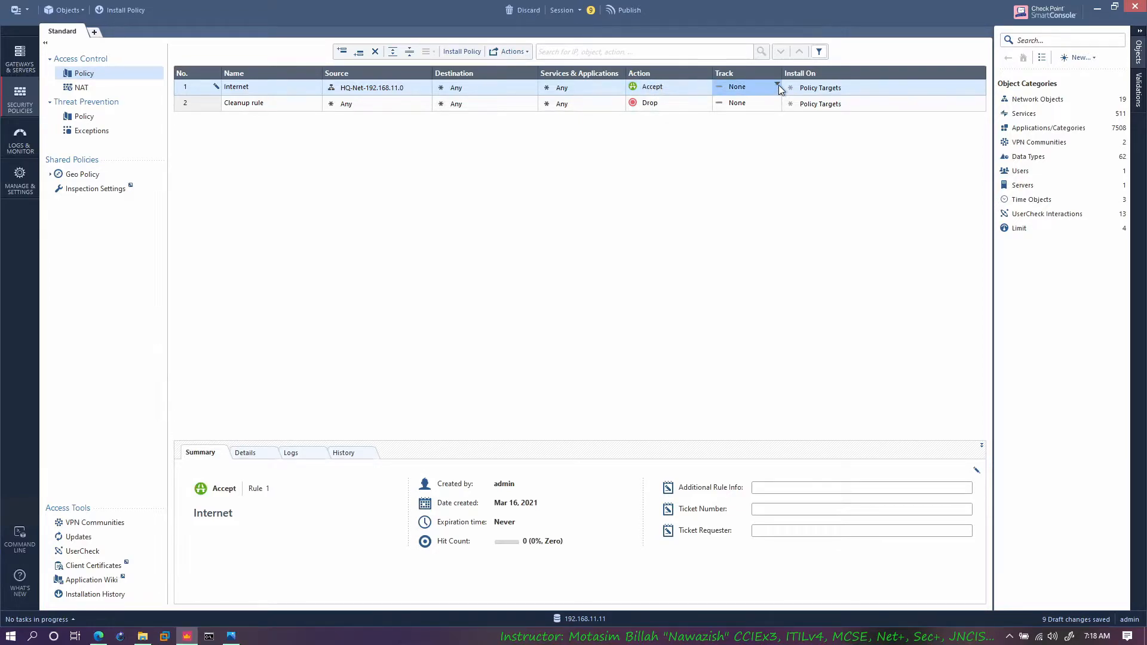
click(780, 85)
click(737, 110)
click(780, 102)
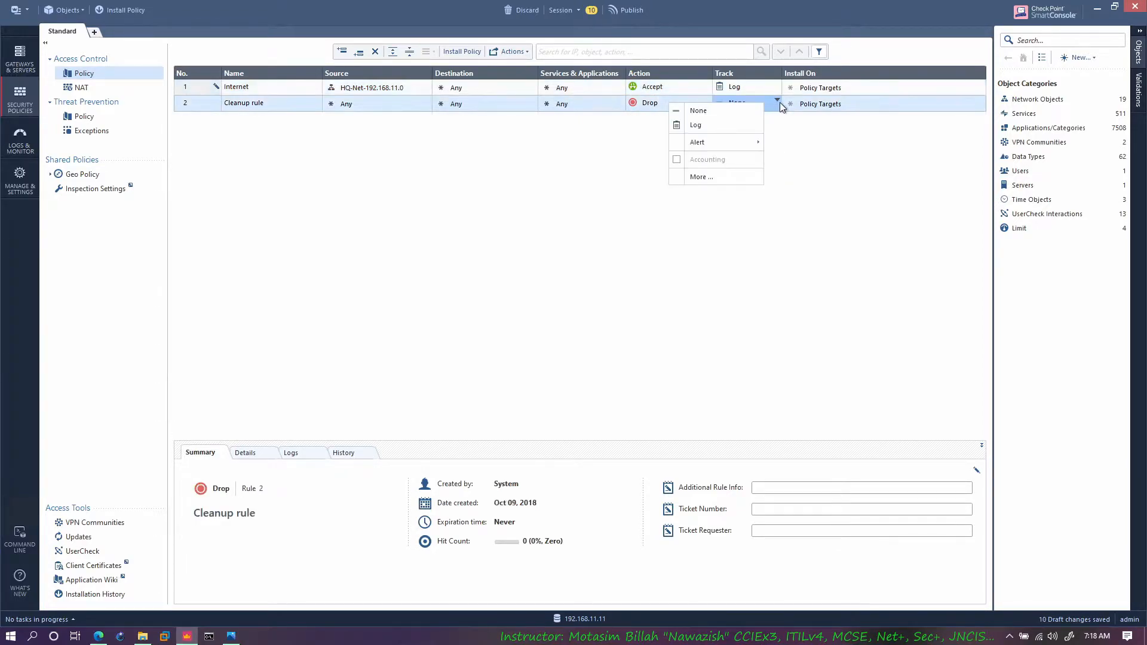
click(735, 125)
Step: Publish the changes, install the Standard policy on CP-HQ, and follow the installation task until it finishes
click(110, 8)
click(625, 388)
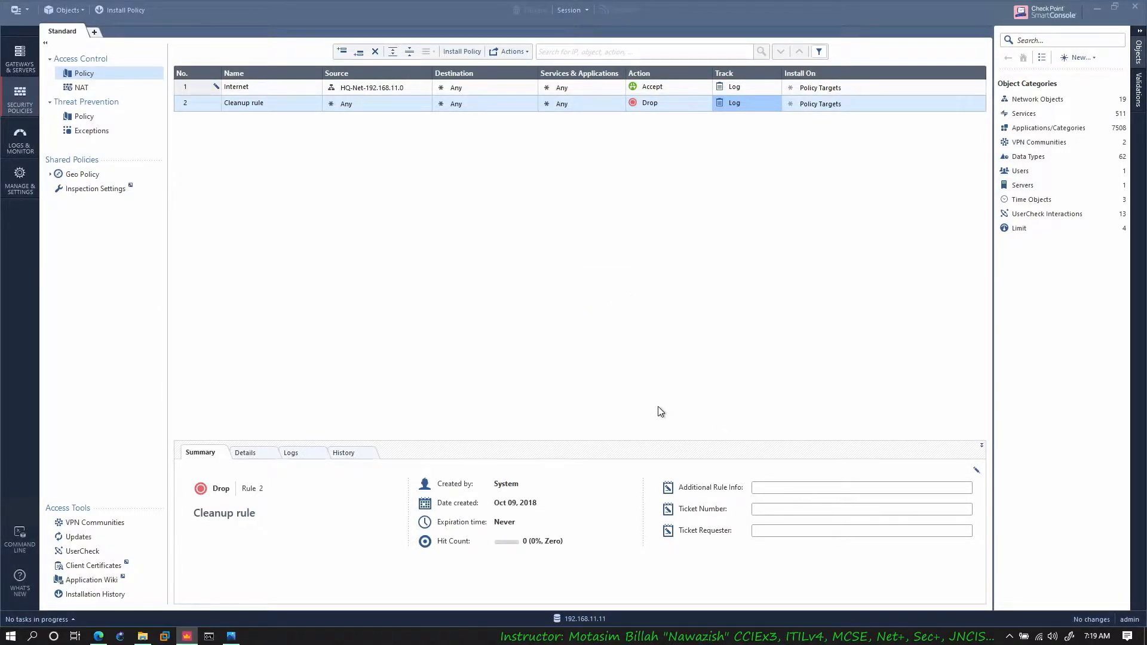
key(ctrl+shift+Return)
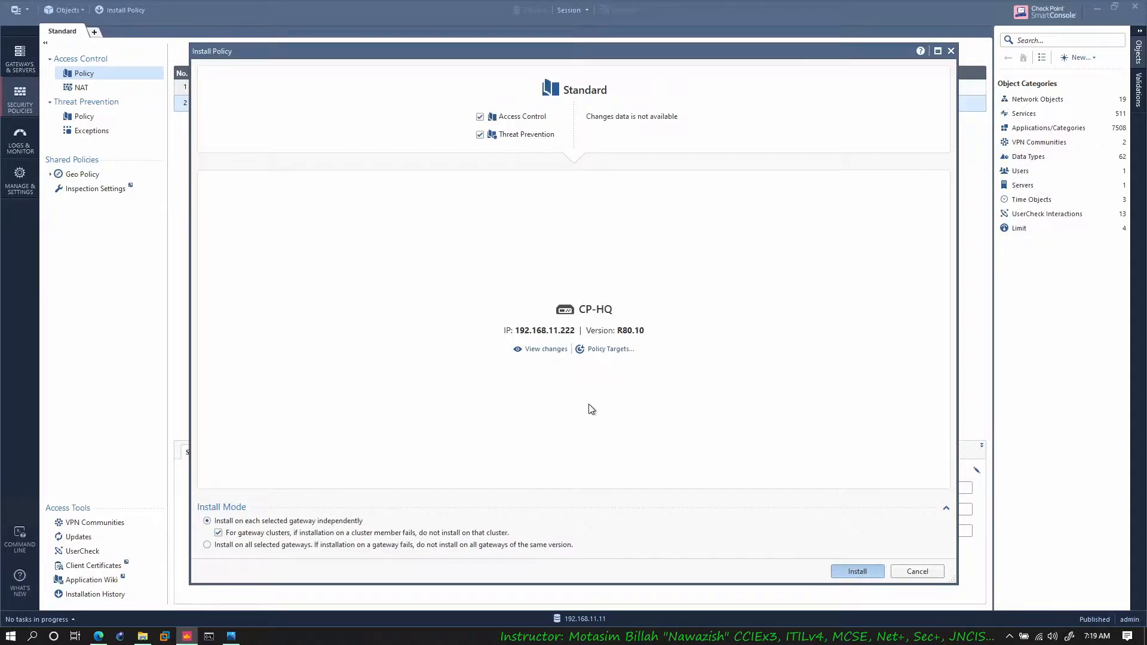
key(Return)
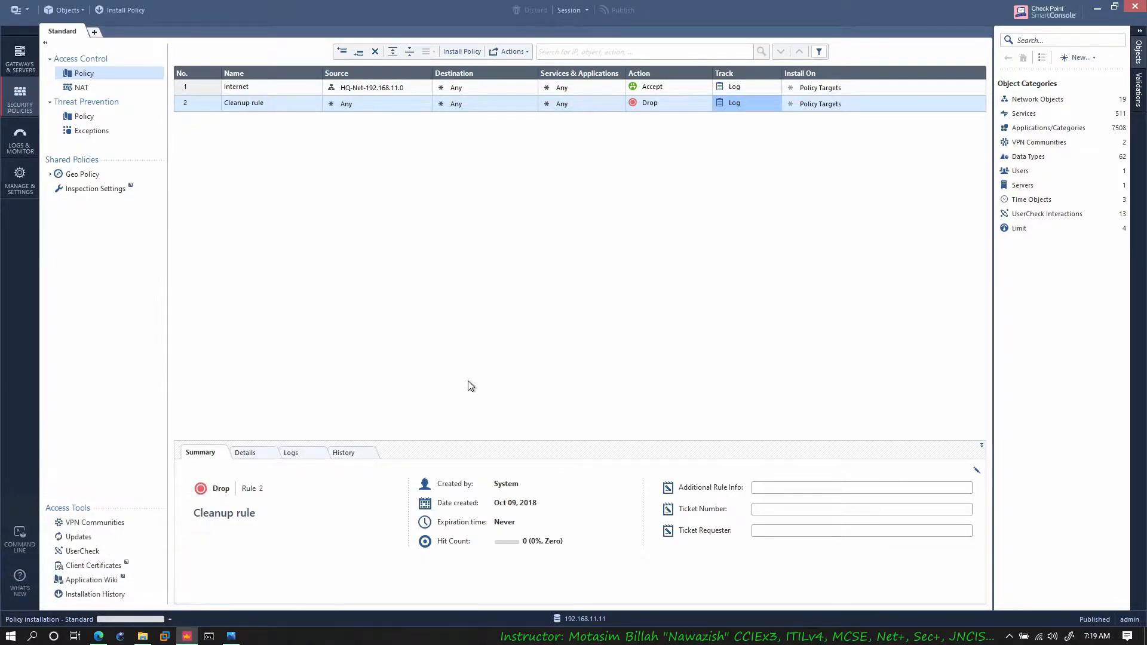
click(125, 620)
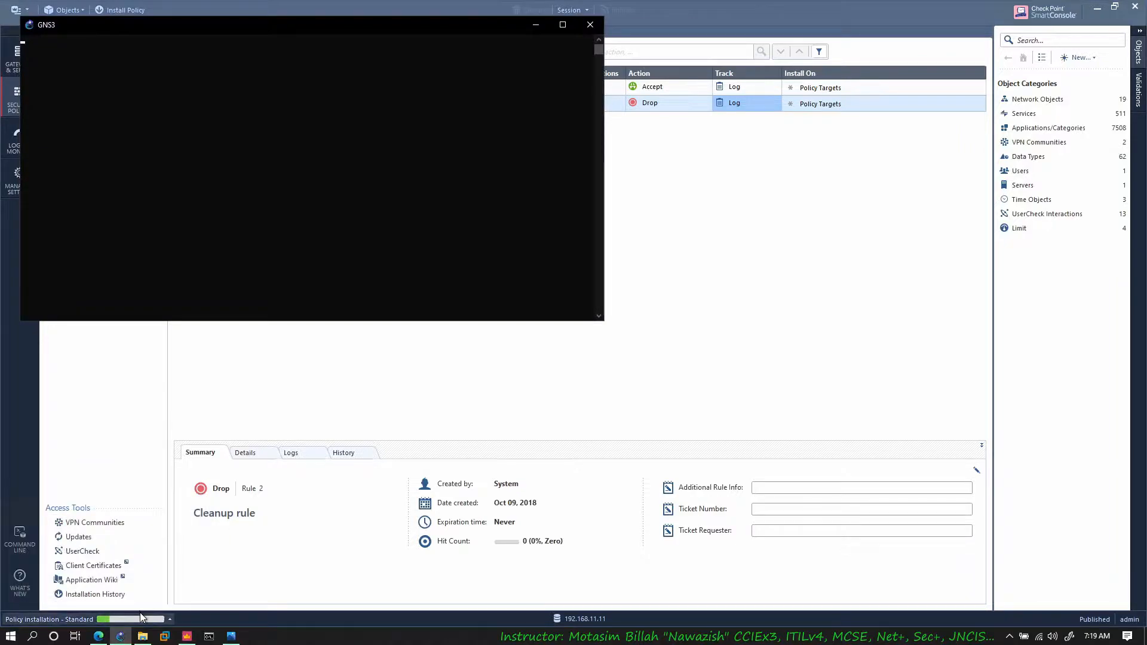
click(586, 26)
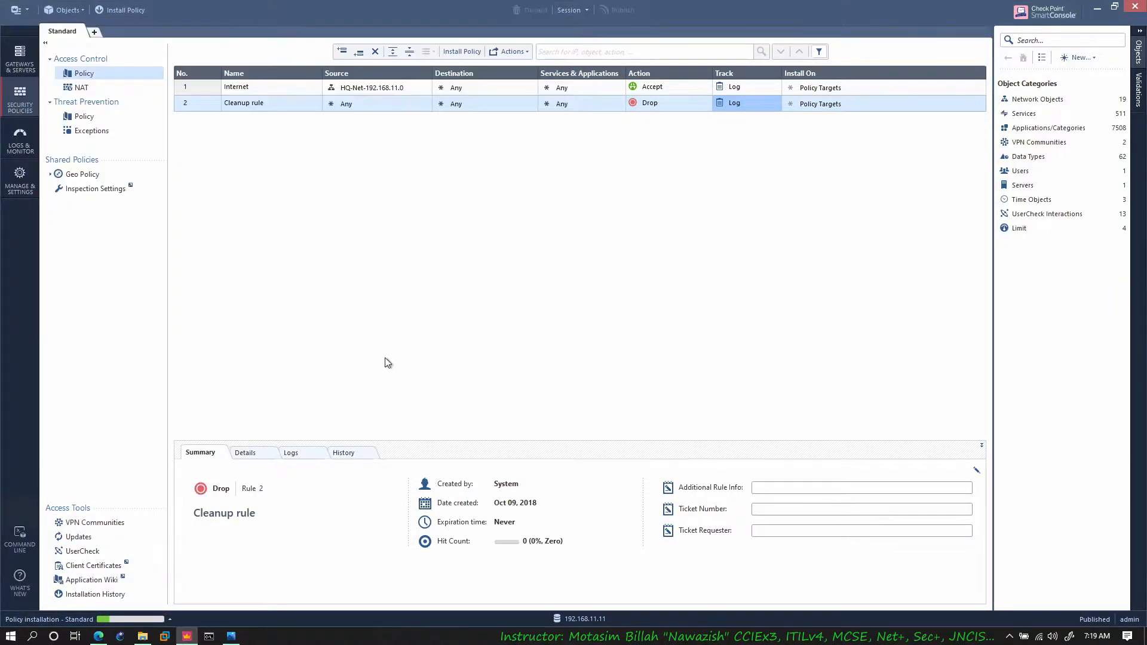
click(164, 620)
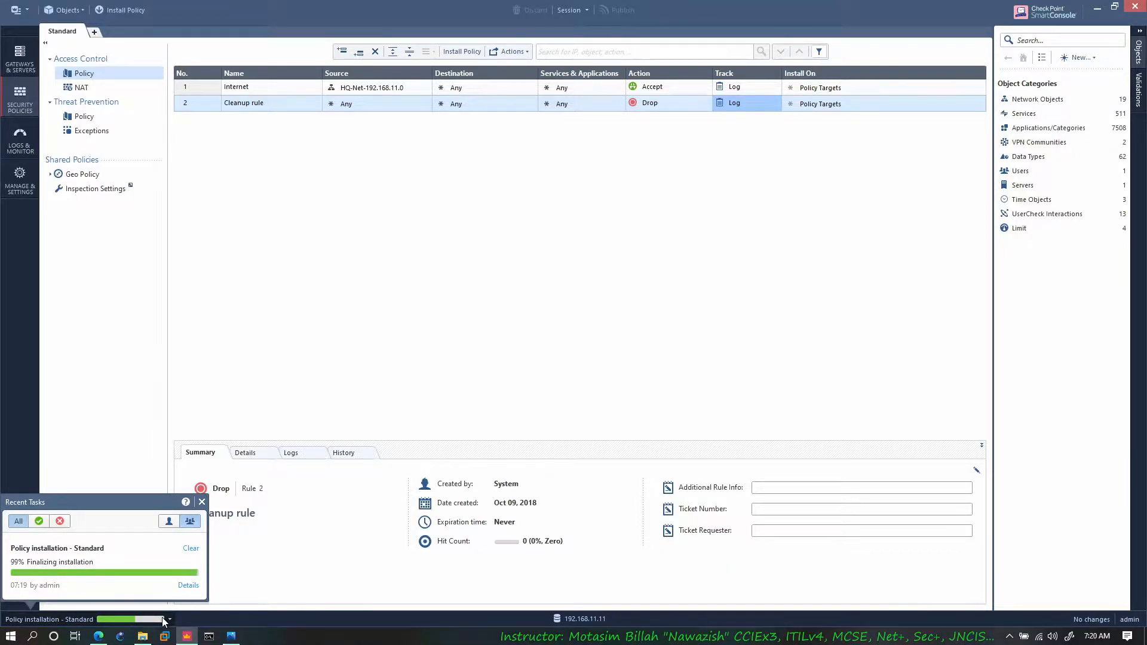
click(163, 619)
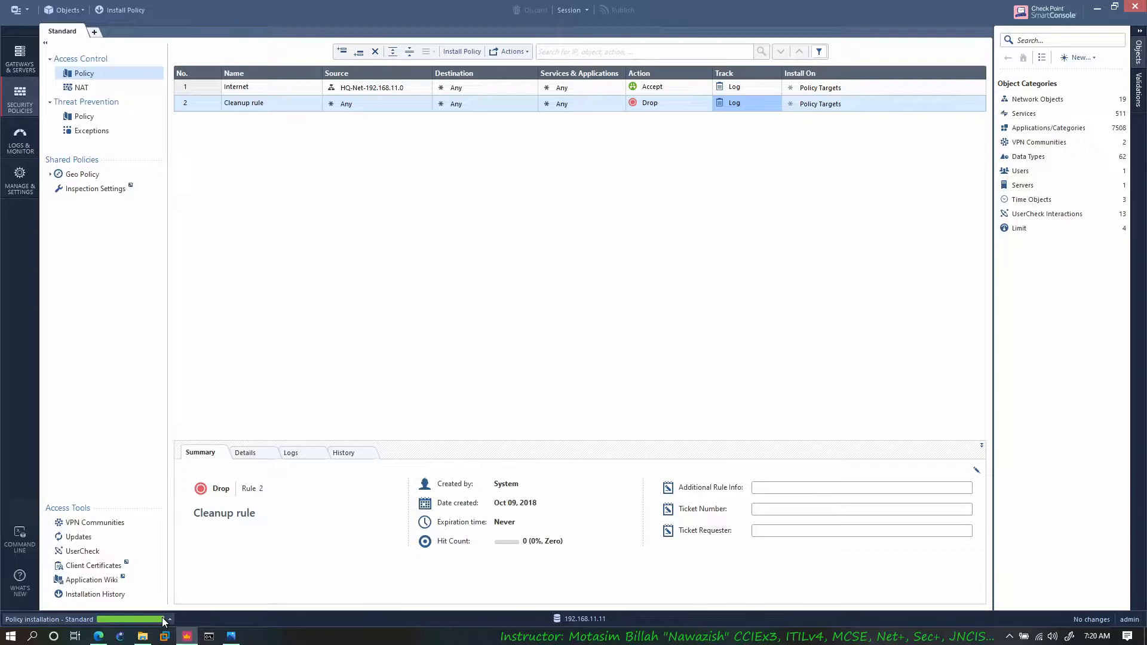
click(163, 619)
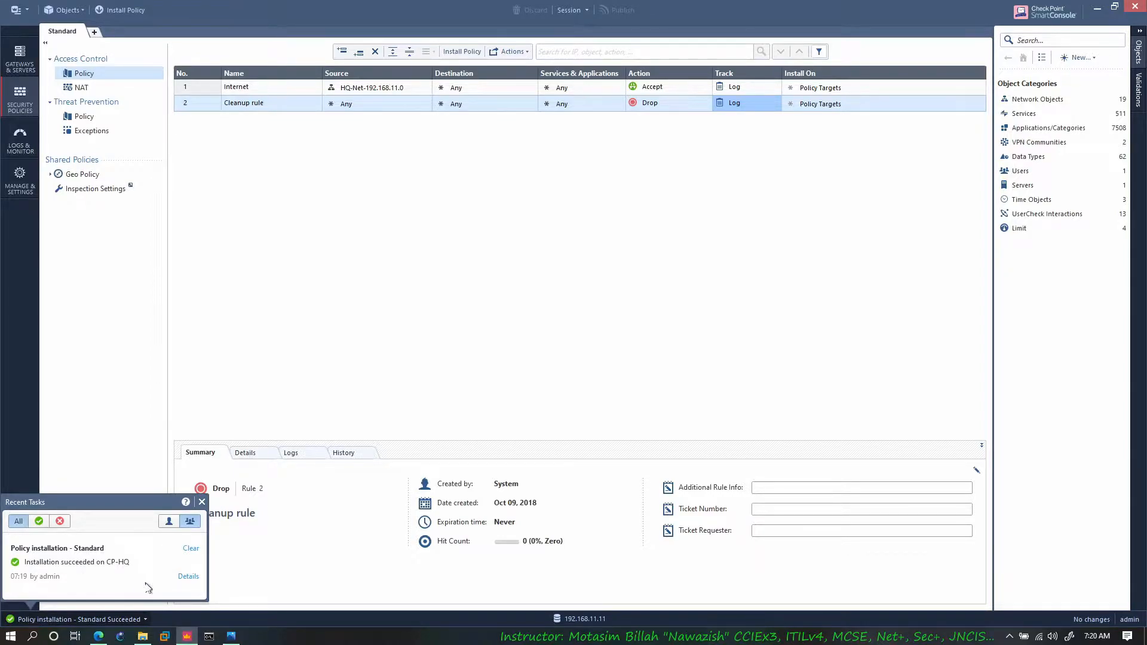
Step: Open the CP-HQ gateway's properties for editing and get its interfaces with topology
click(27, 55)
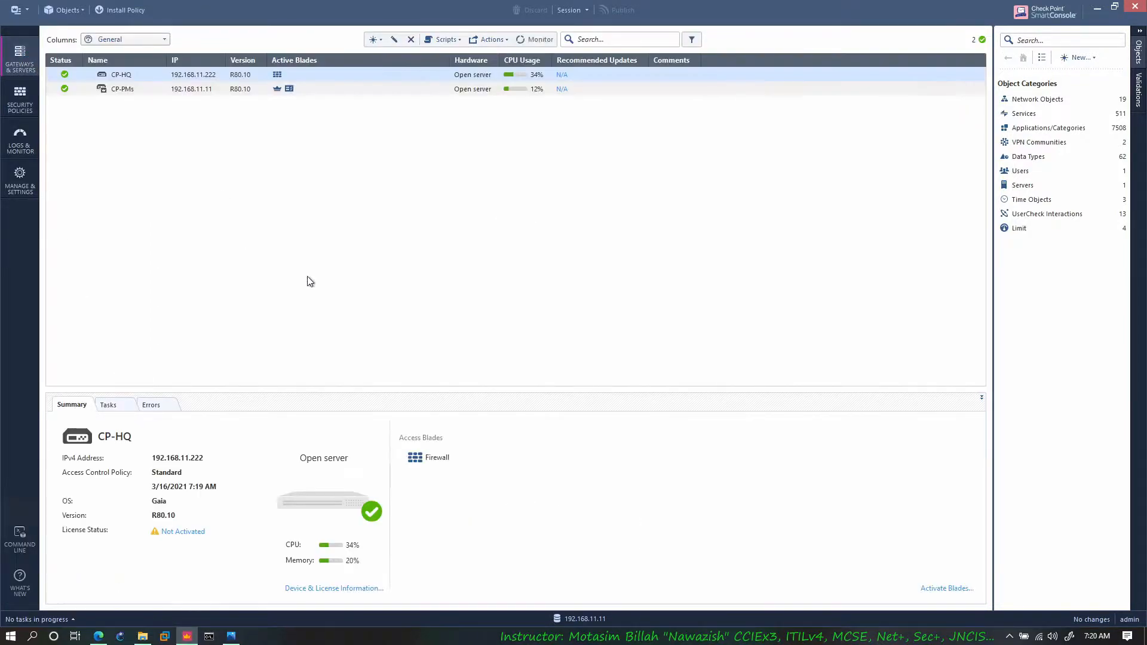
right_click(48, 76)
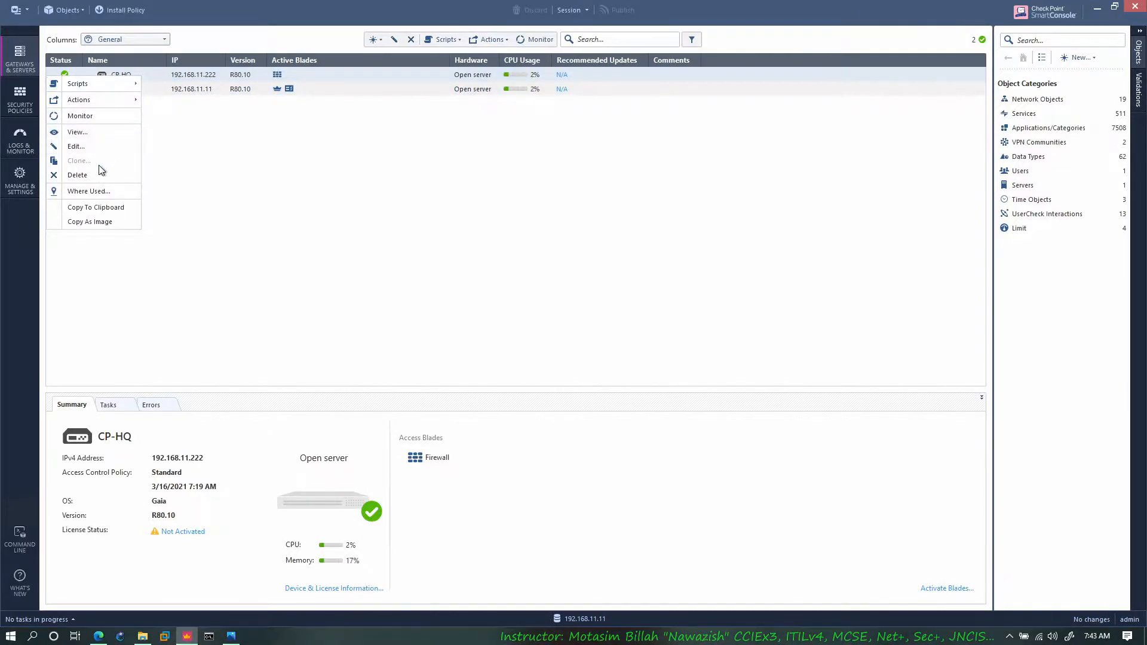
click(98, 145)
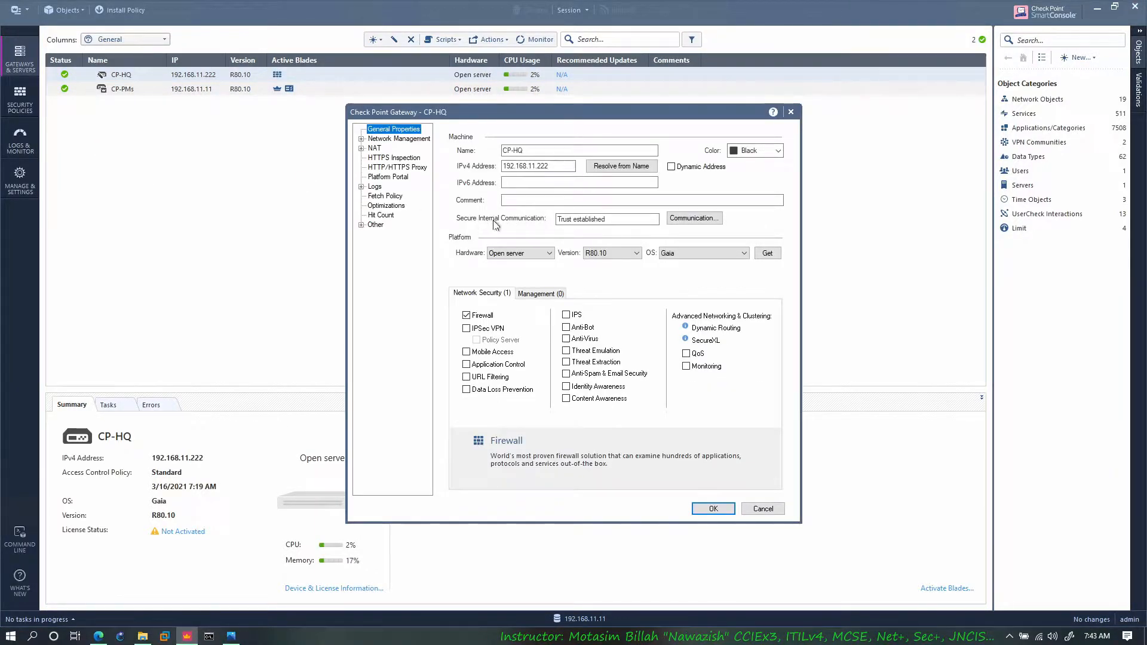
click(396, 139)
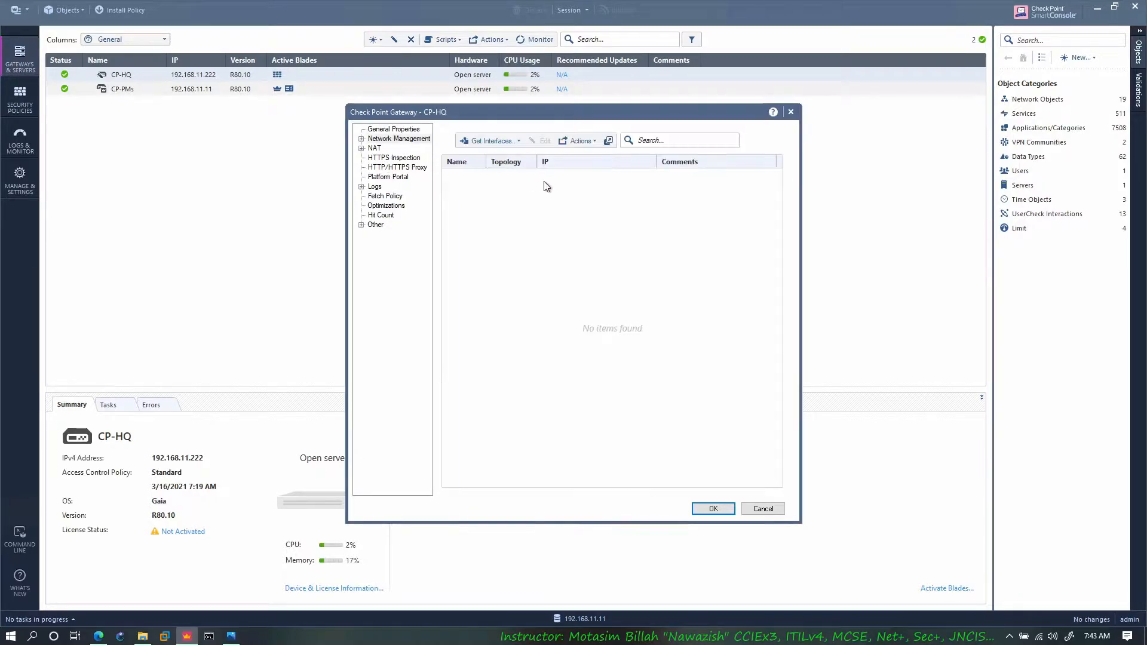
click(504, 141)
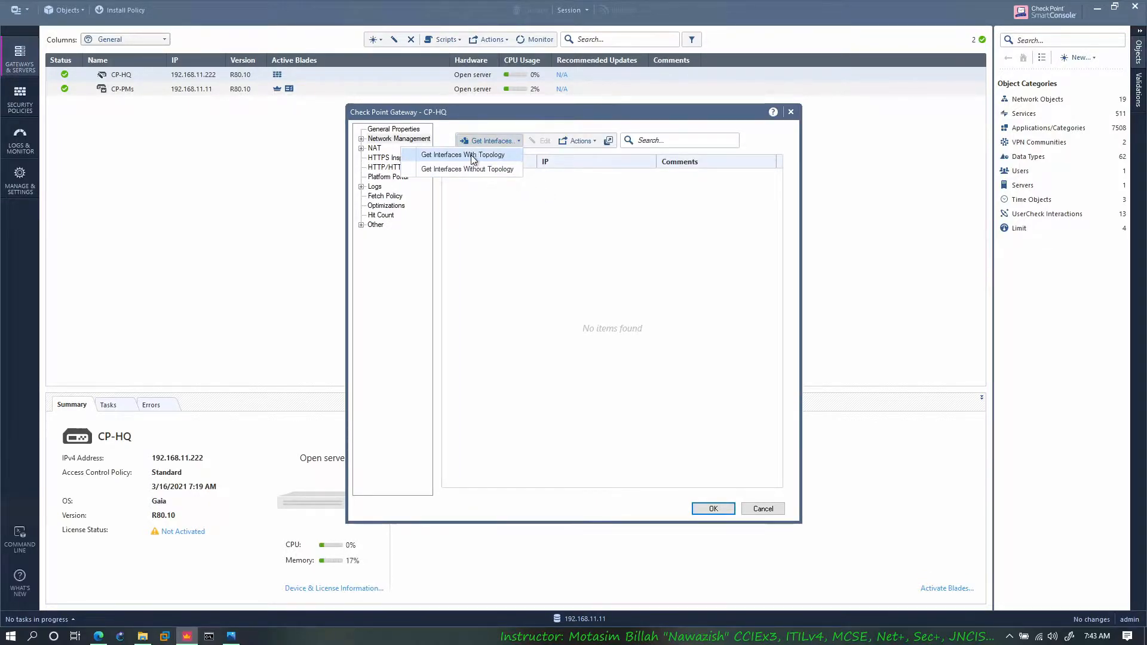
click(454, 153)
click(585, 413)
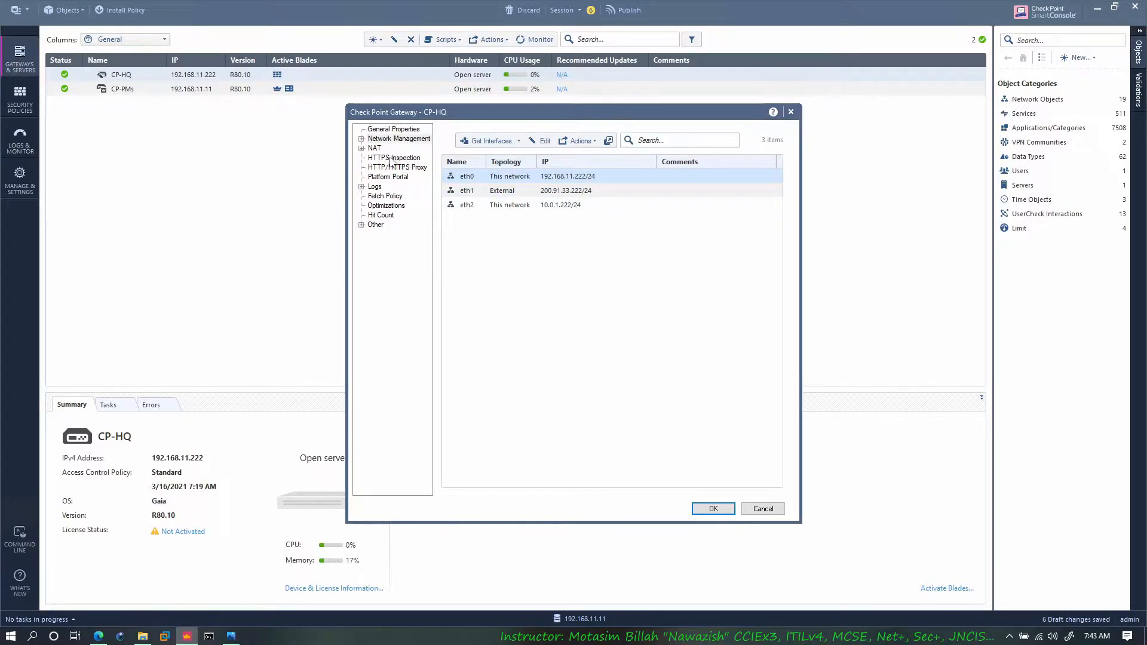
Step: Enable the IPSec VPN and Identity Awareness blades on CP-HQ, using AD Query as the method for acquiring identity
click(394, 131)
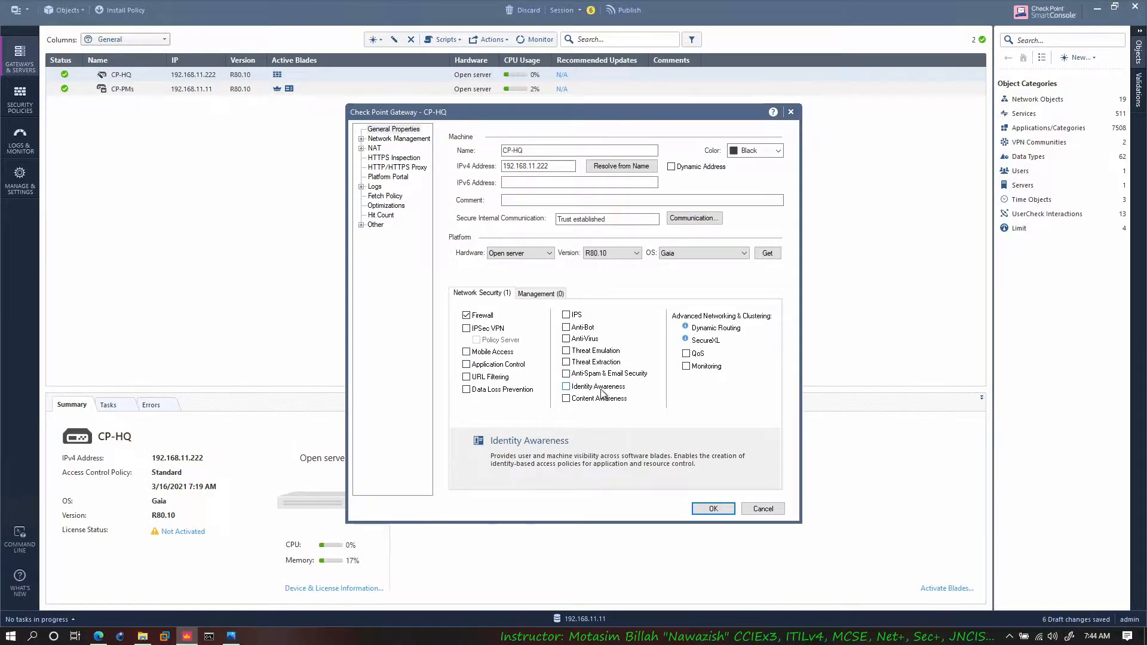
click(99, 636)
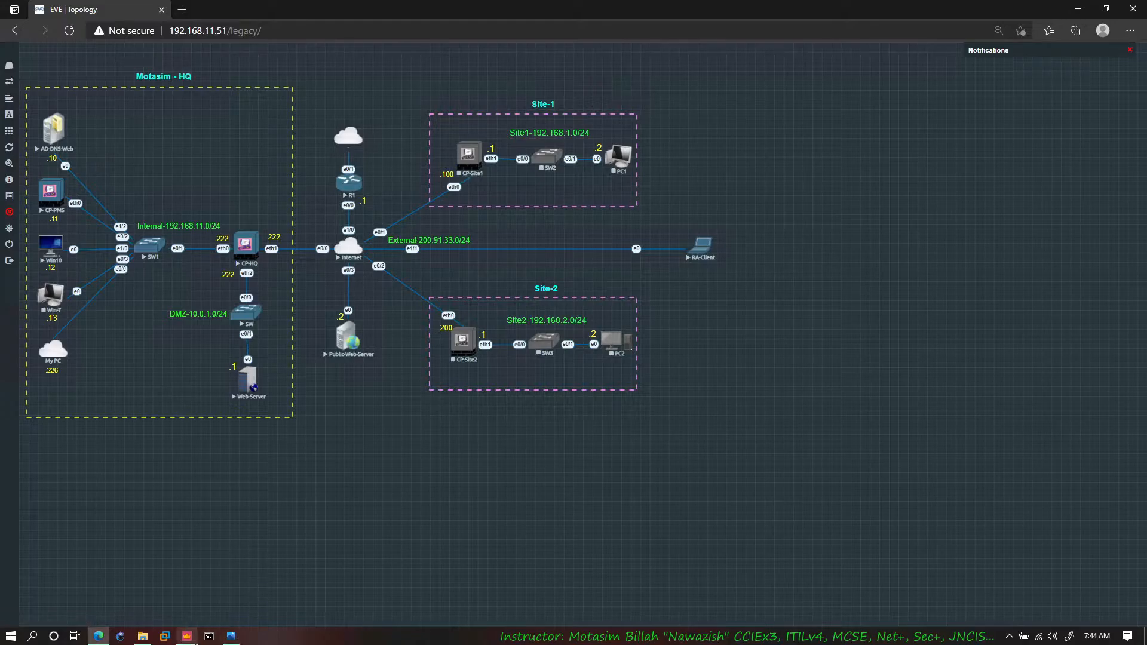
click(187, 636)
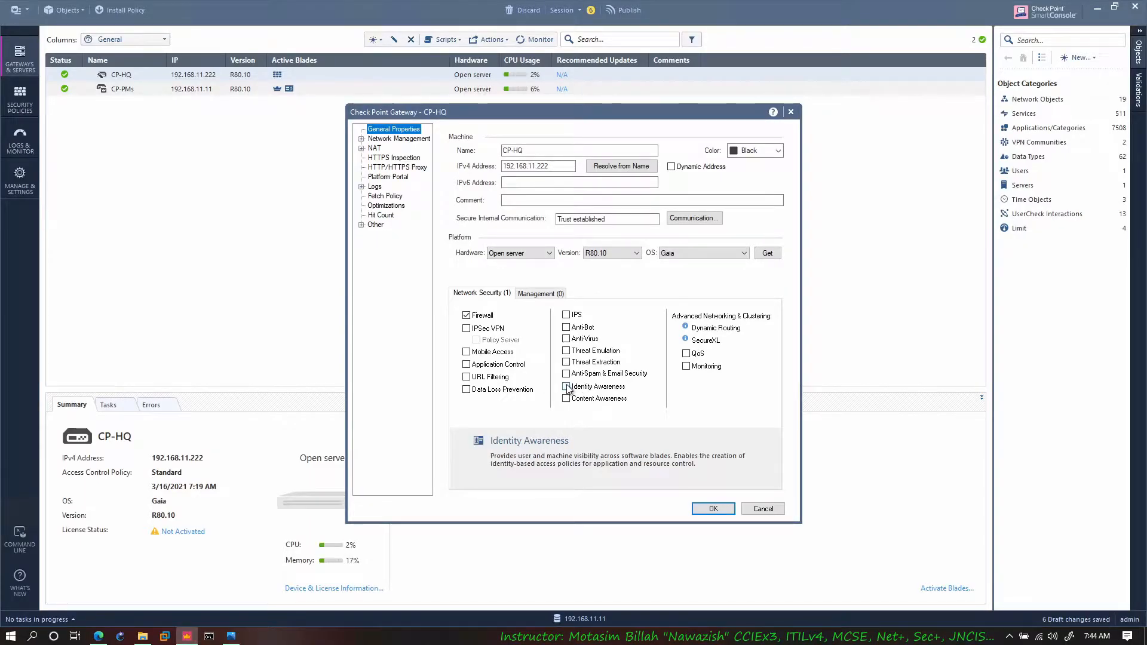
click(467, 328)
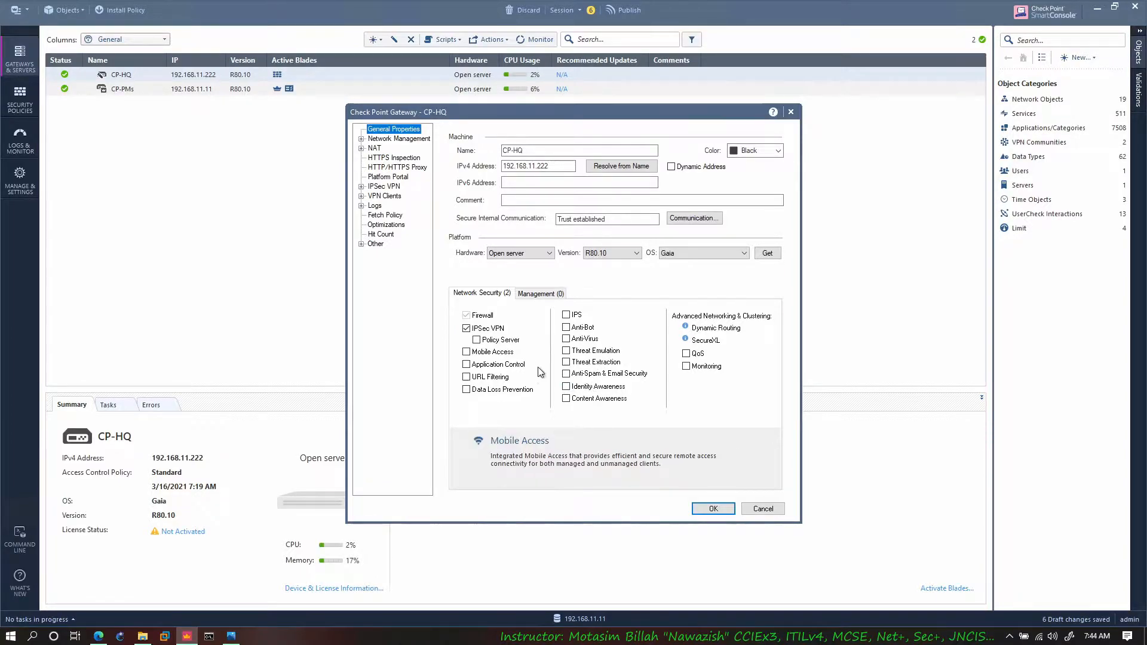
click(566, 387)
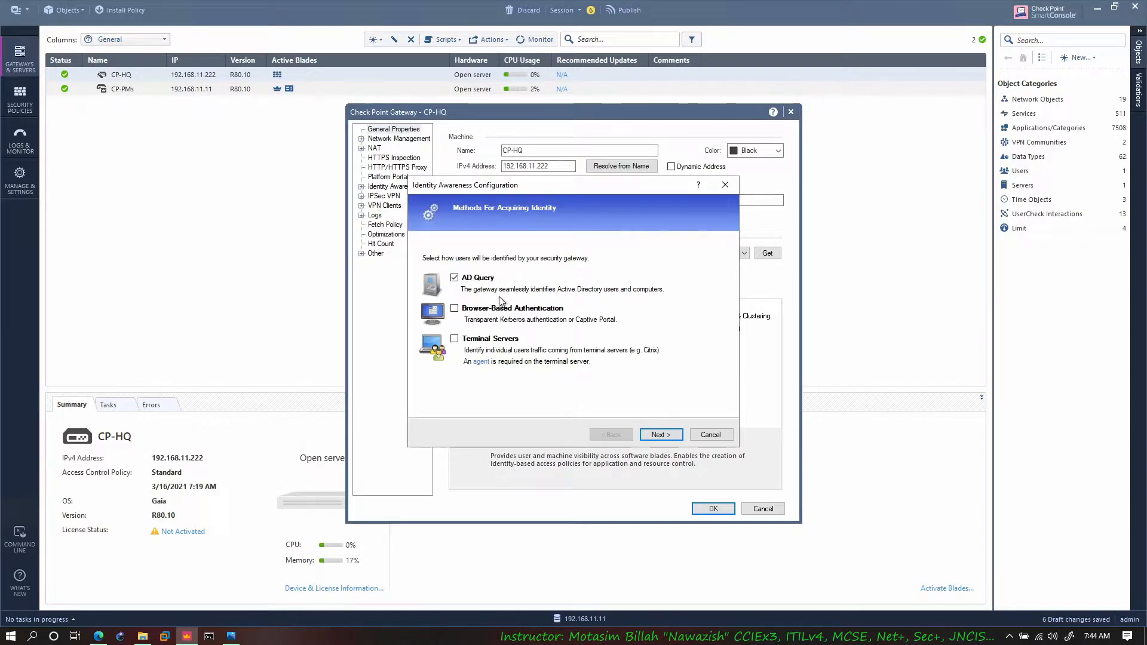
click(661, 433)
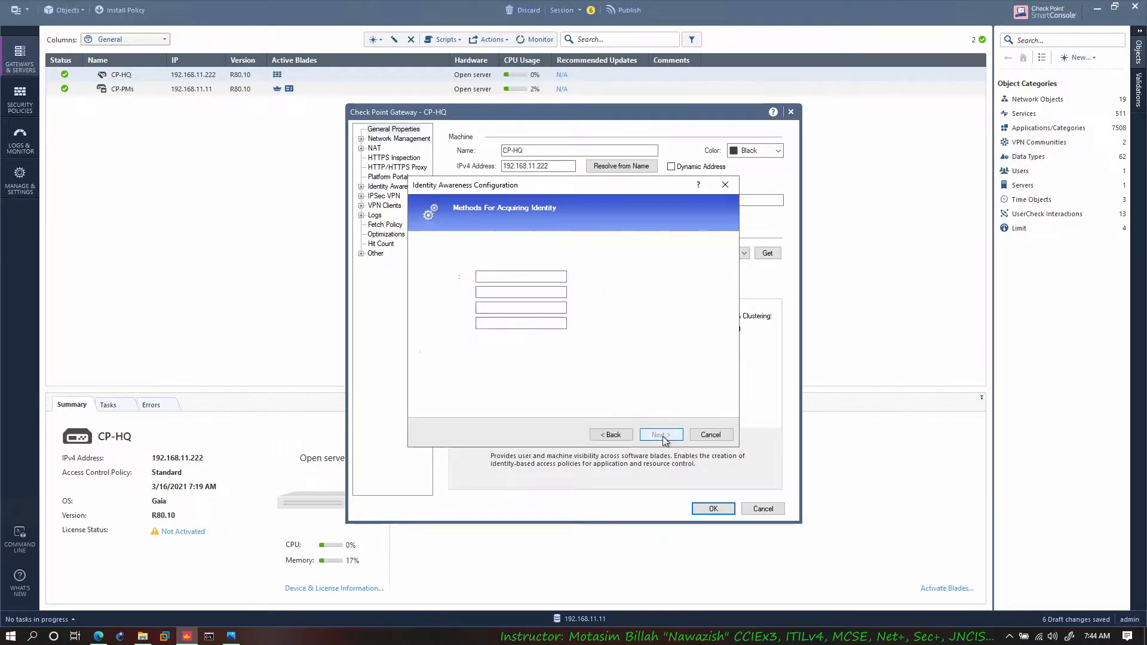
Step: Connect to domain motasim.com as administrator with the account password and domain controller srv, and complete the Identity Awareness configuration
click(508, 278)
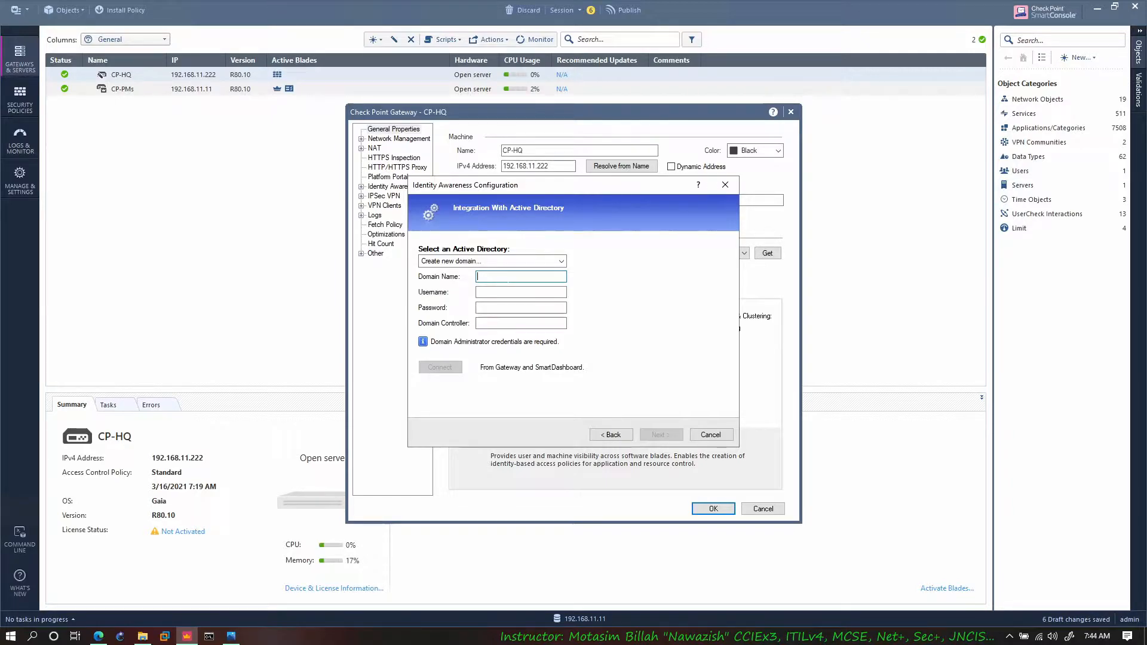
text(motasim.com)
key(Tab)
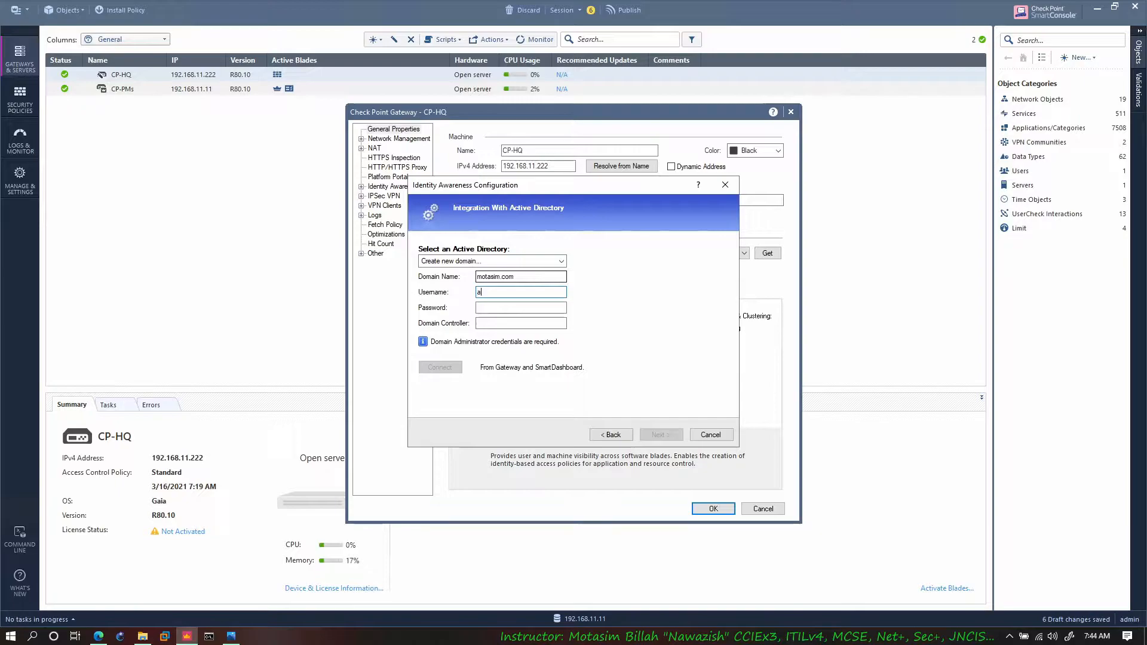
text(administrator)
key(Tab)
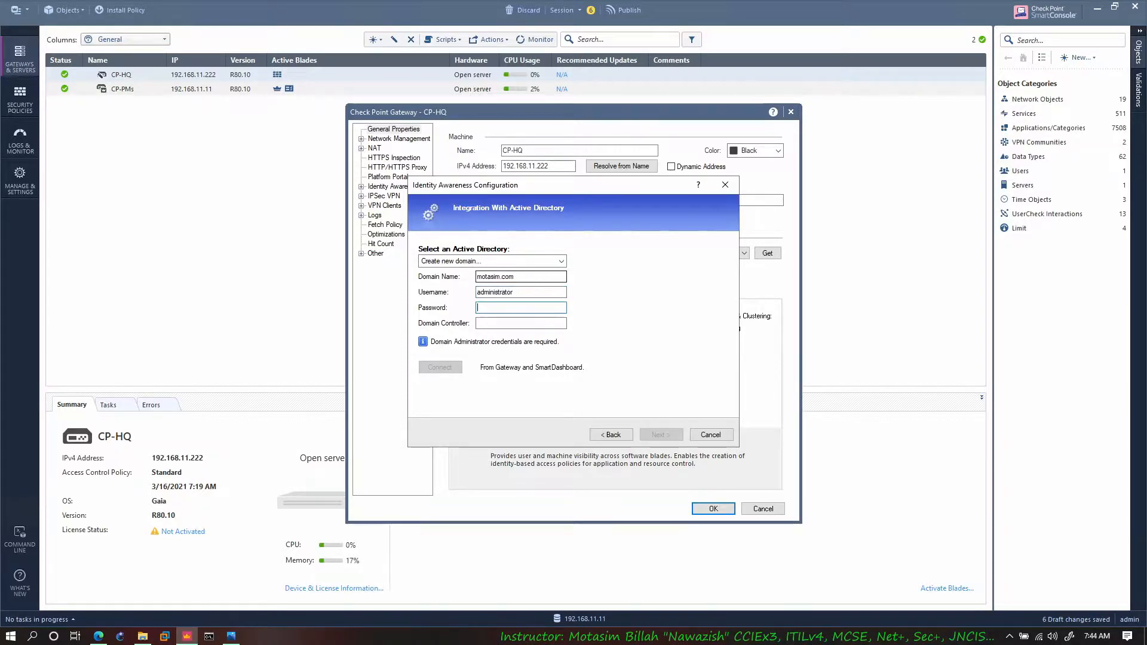
text(•••••••)
key(Tab)
text(srv)
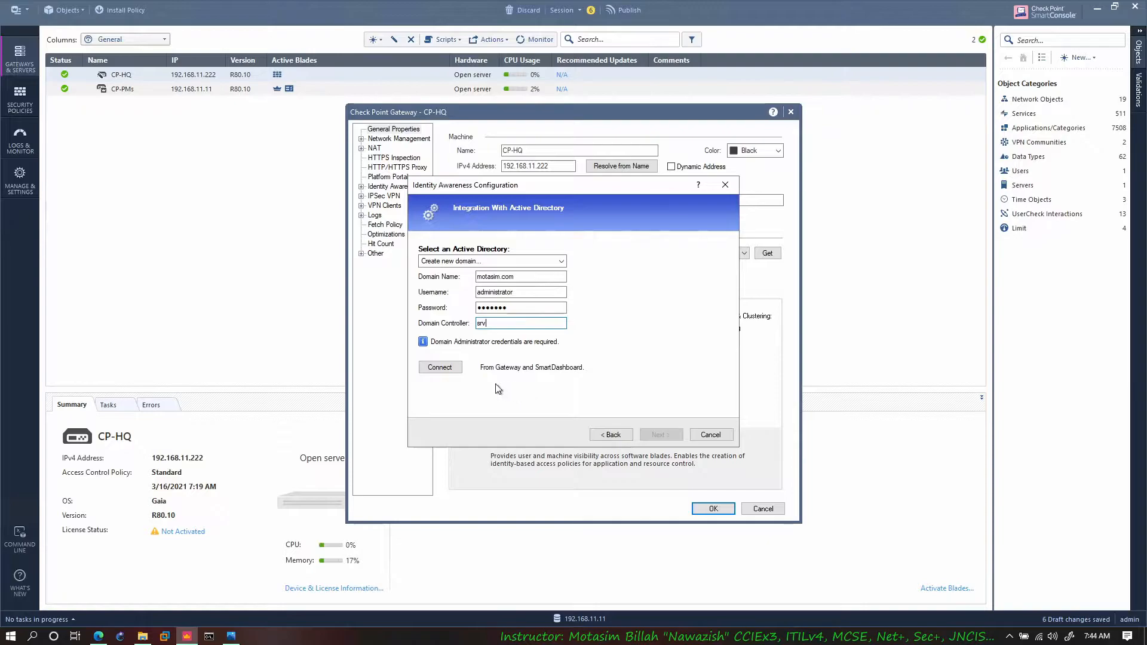
click(459, 366)
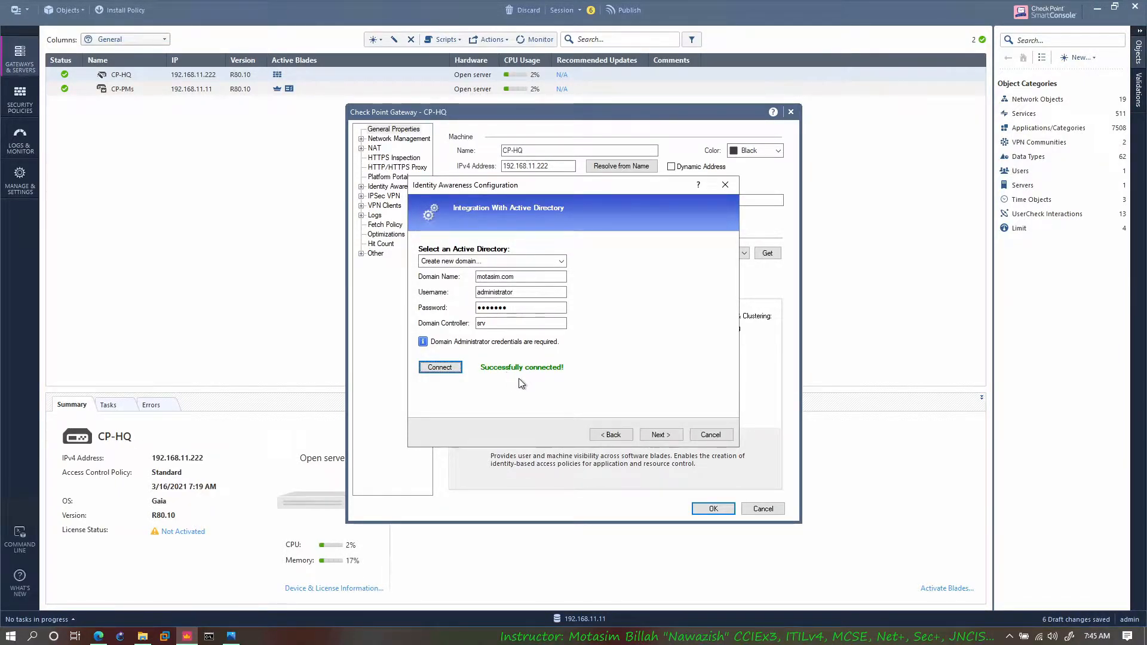
click(657, 435)
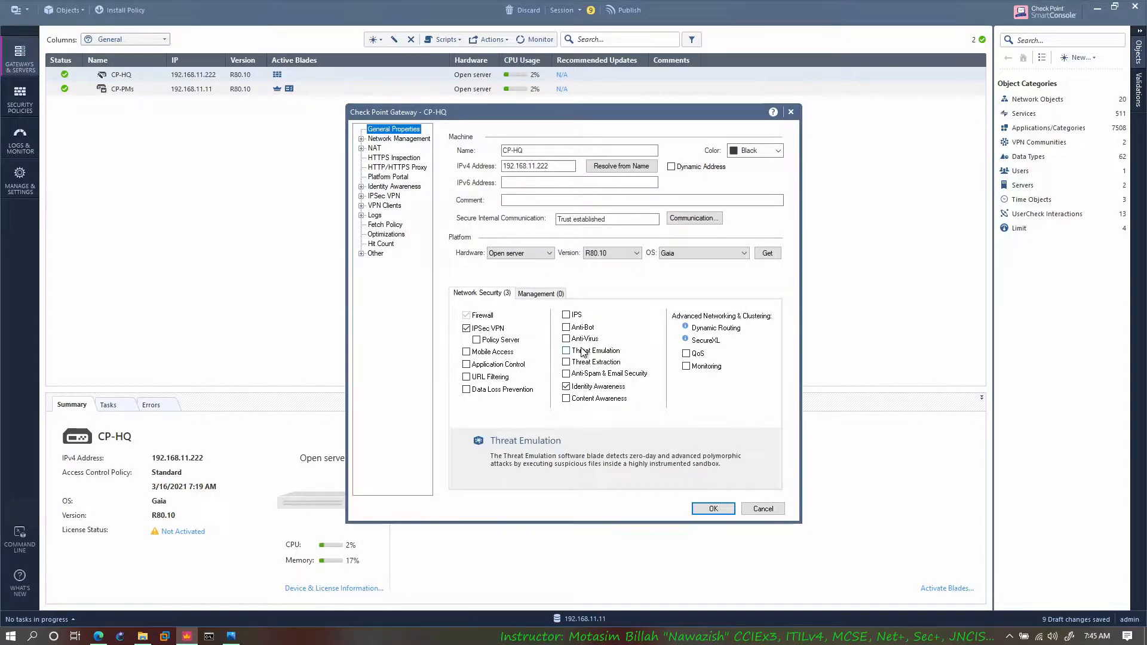
Step: Enable the Mobile Access blade on CP-HQ, allow Web, Mobile Devices and Desktops / Laptops clients, and proceed to the web portal settings
click(468, 354)
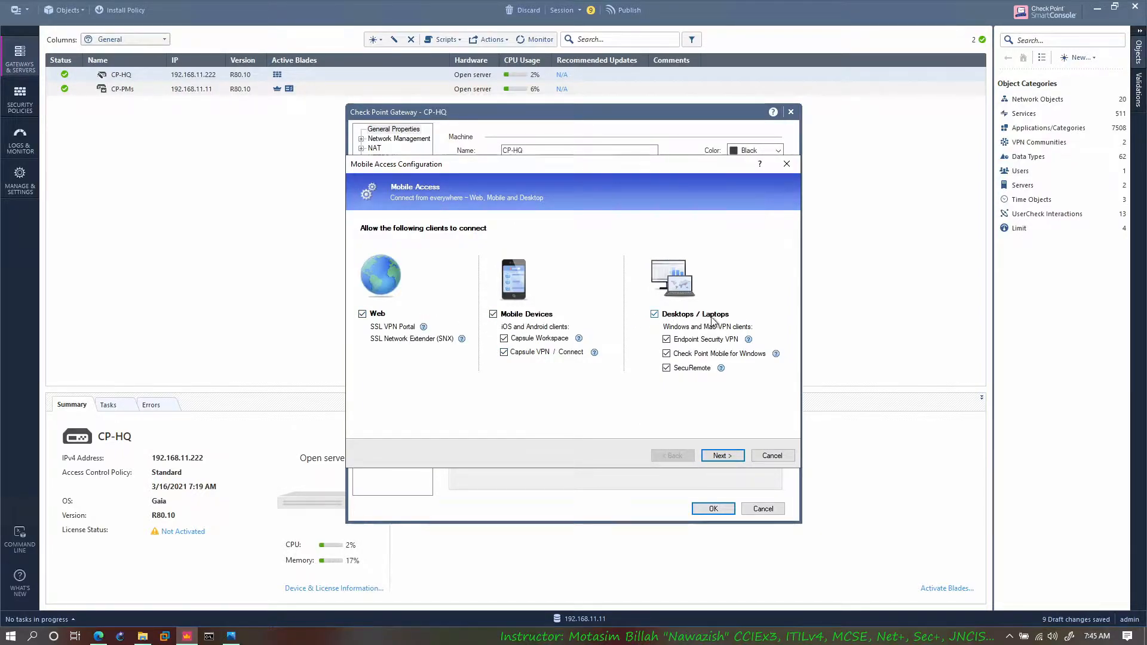
click(513, 314)
click(679, 315)
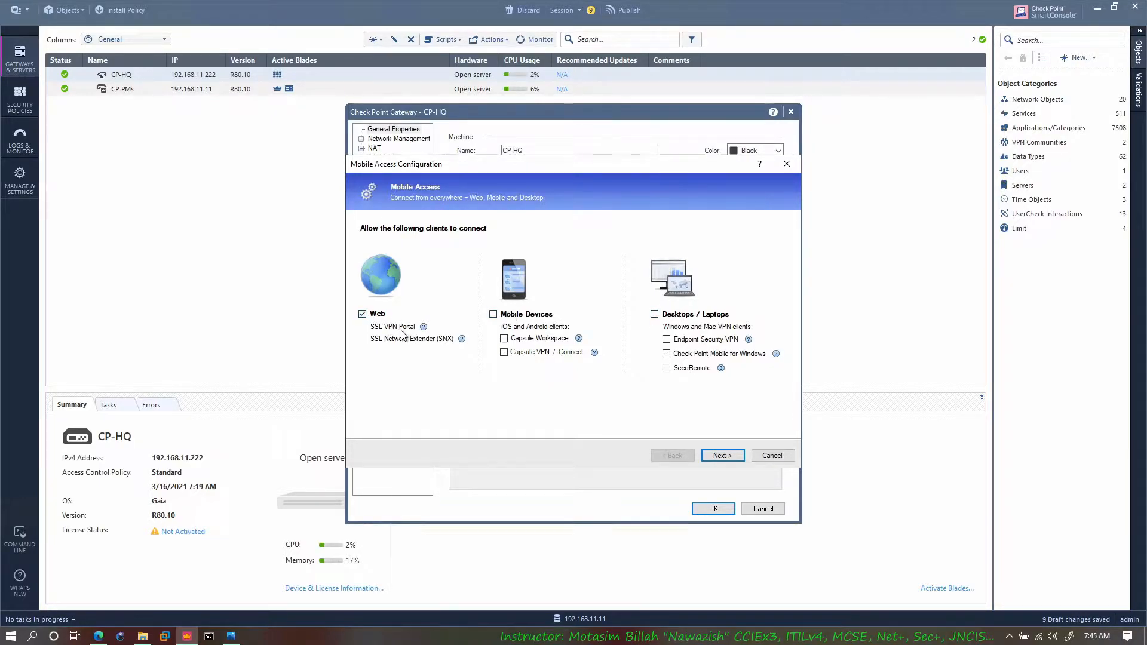
click(523, 321)
click(668, 321)
click(719, 456)
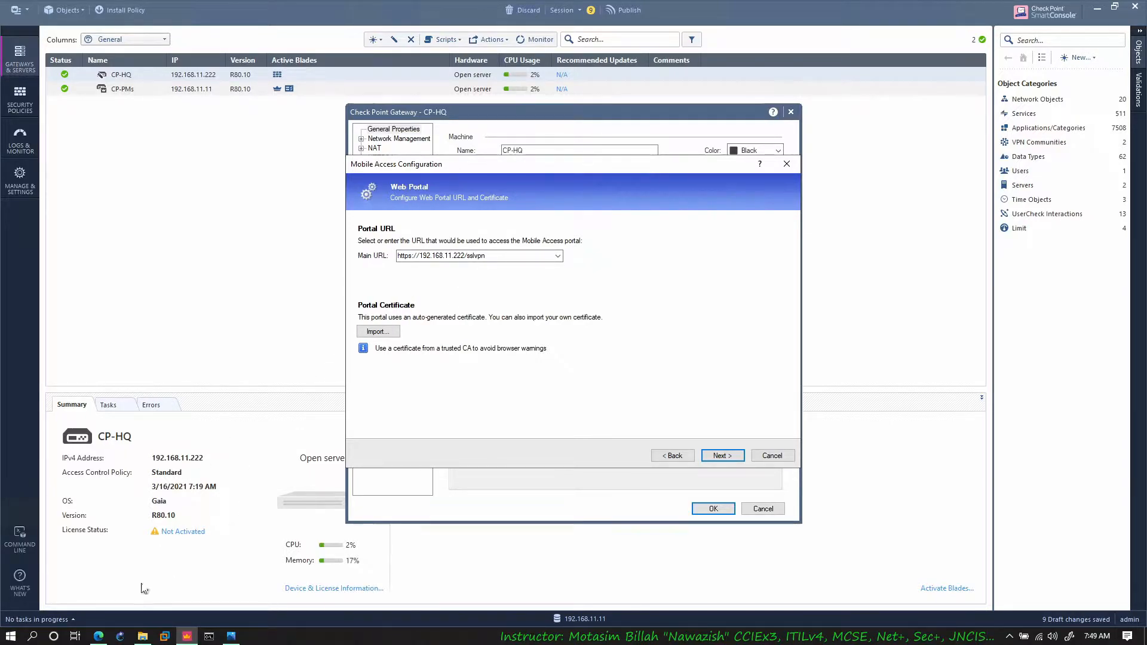
click(99, 637)
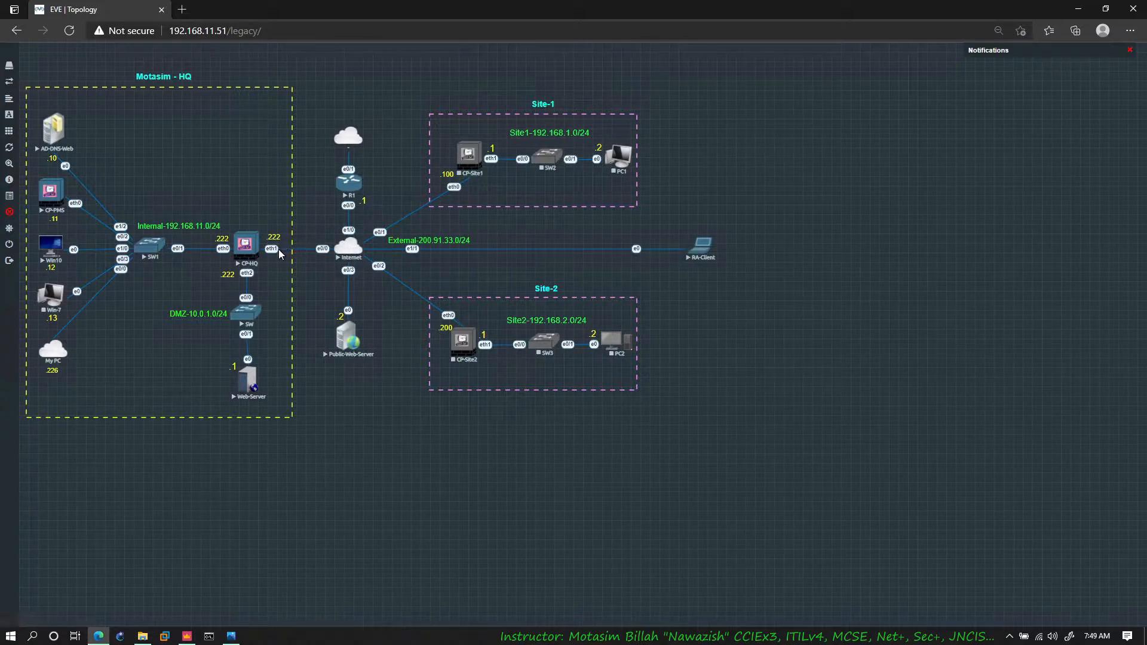
click(106, 639)
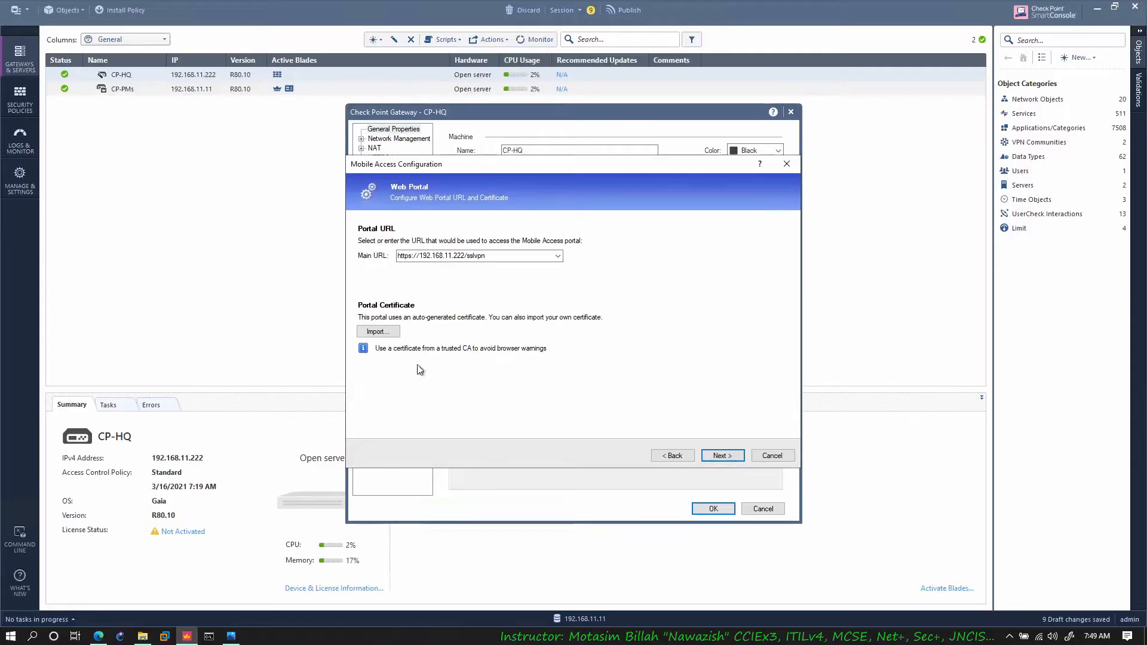
click(465, 256)
key(BackSpace)
key(BackSpace)
key(BackSpace)
key(BackSpace)
key(BackSpace)
key(BackSpace)
key(BackSpace)
key(BackSpace)
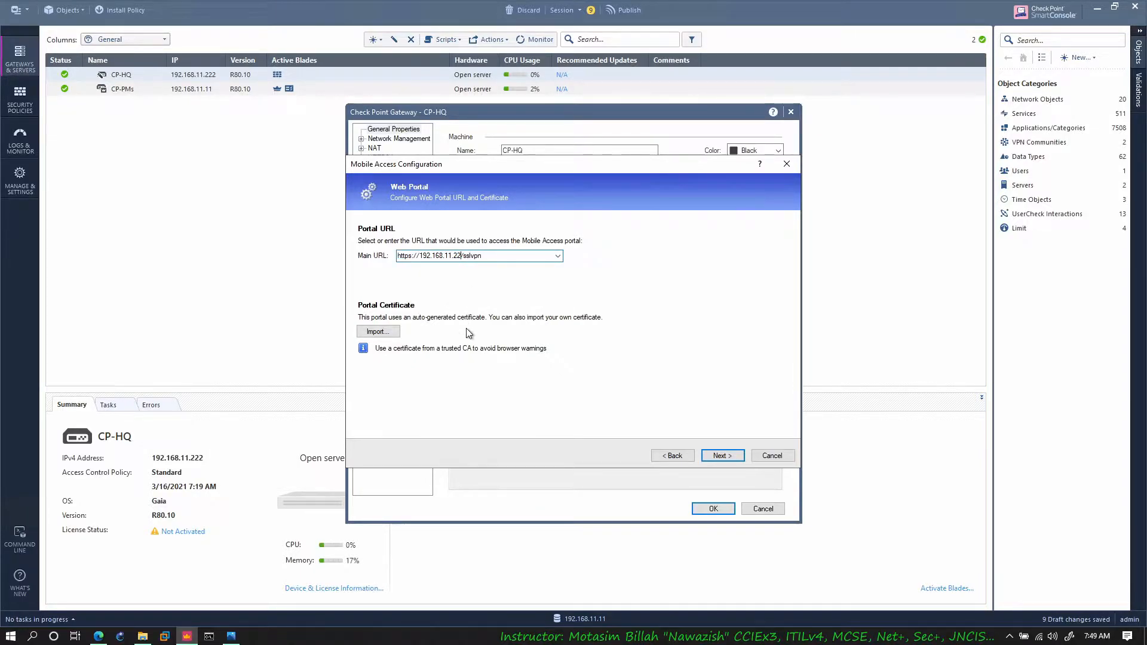
key(BackSpace)
key(BackSpace)
key(BackSpace)
key(BackSpace)
key(BackSpace)
key(BackSpace)
text(200.91.33)
click(99, 637)
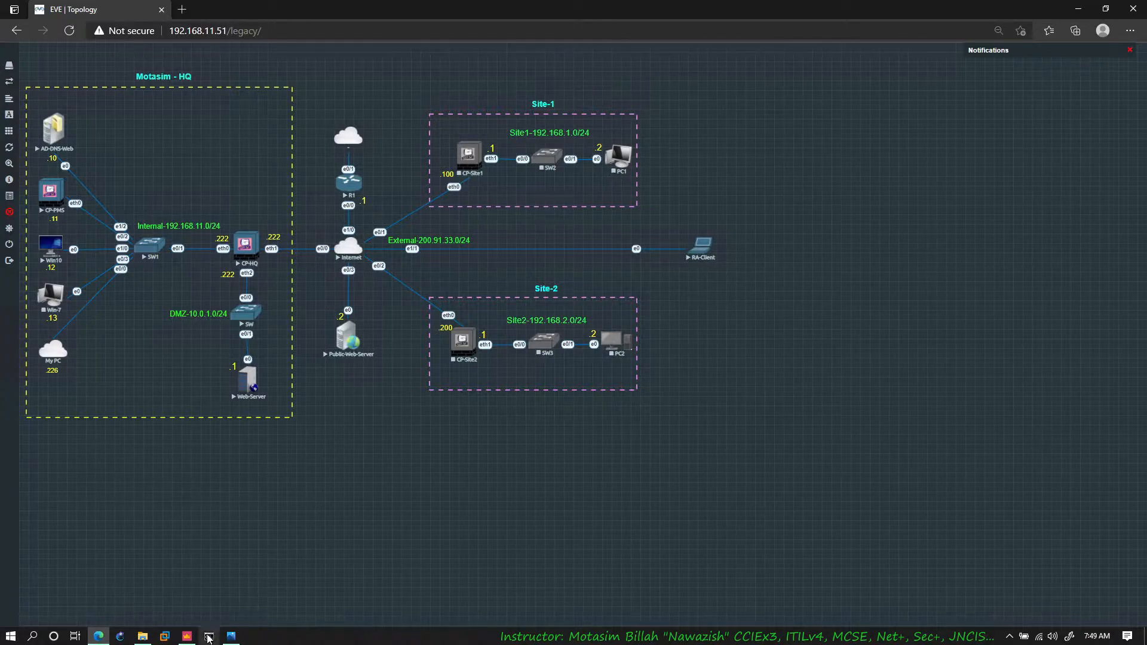
click(187, 637)
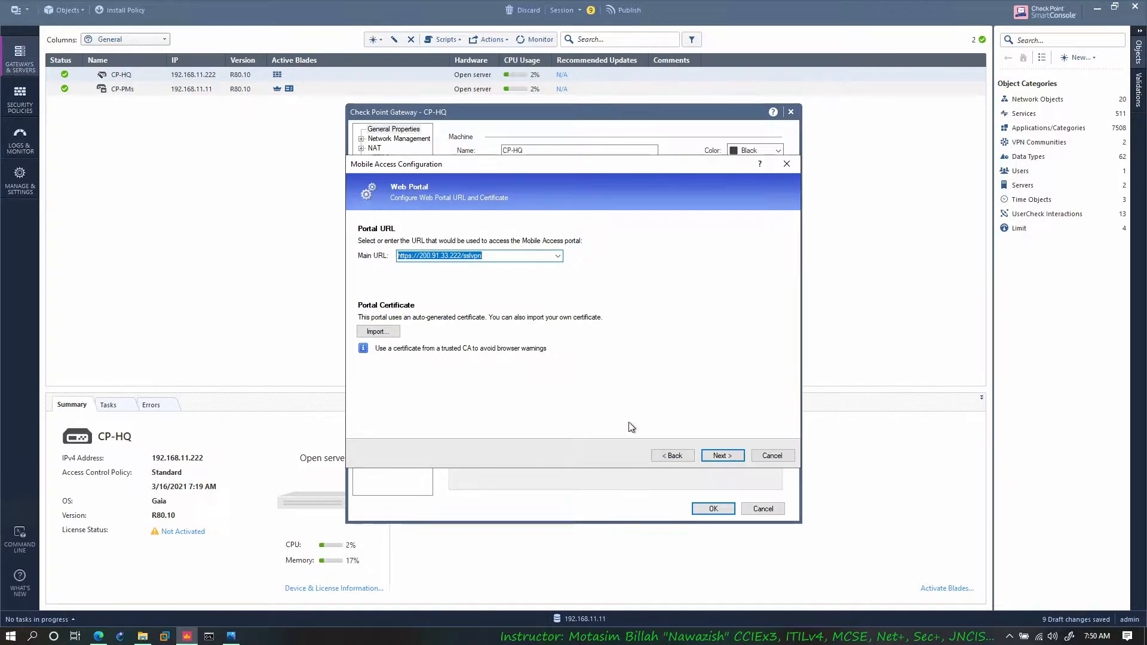
click(720, 457)
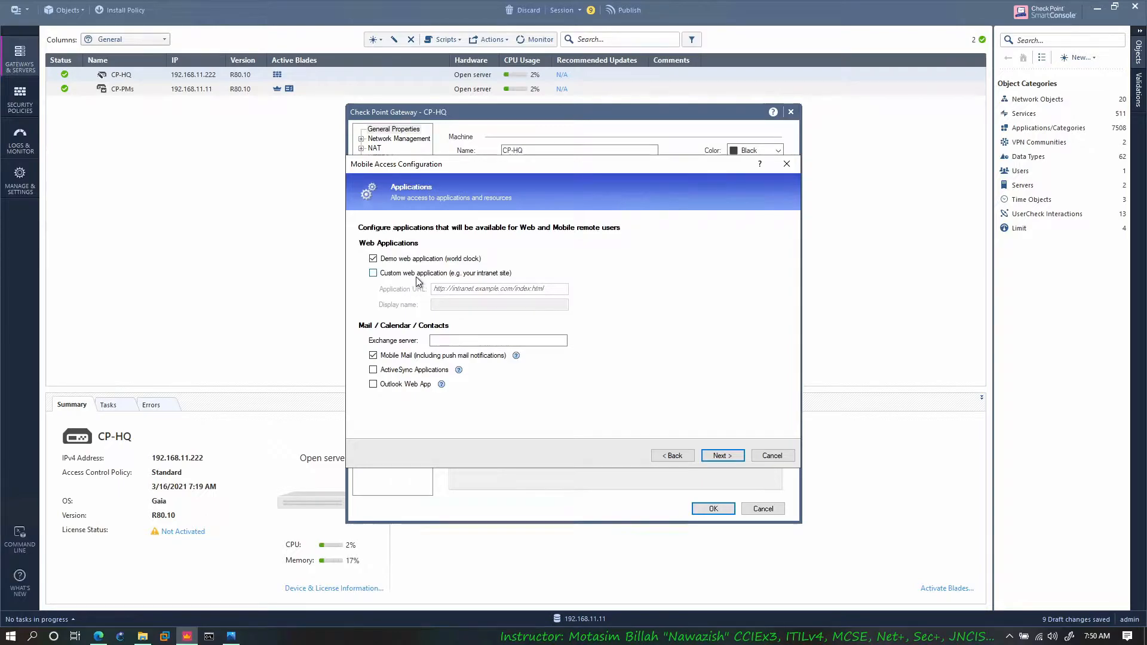
click(98, 636)
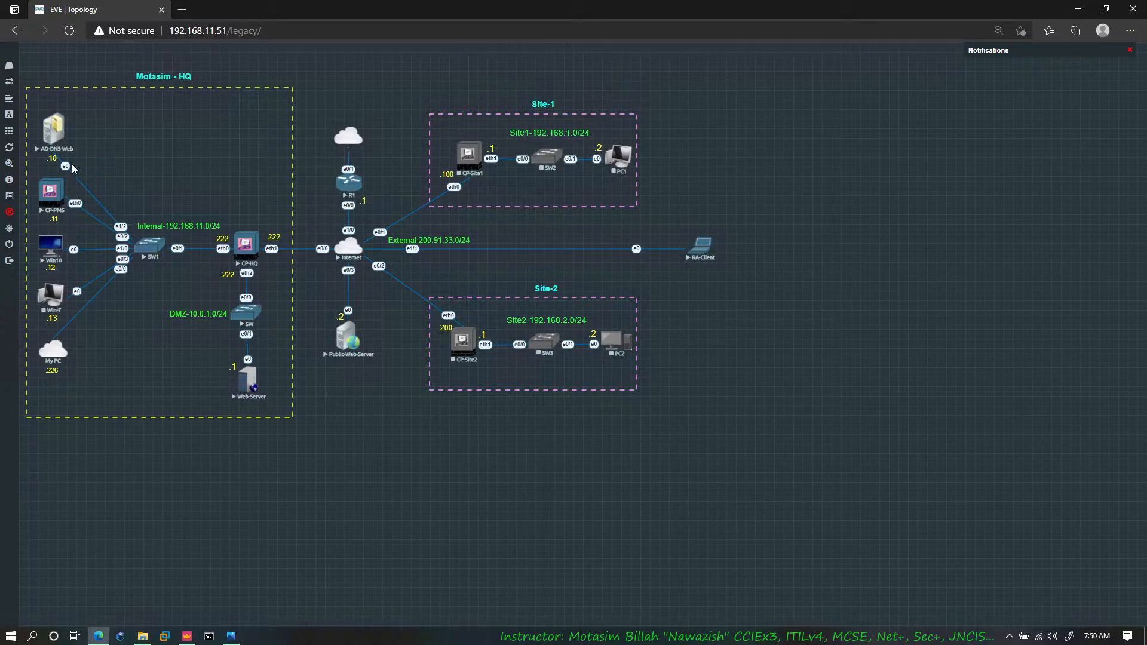
click(186, 637)
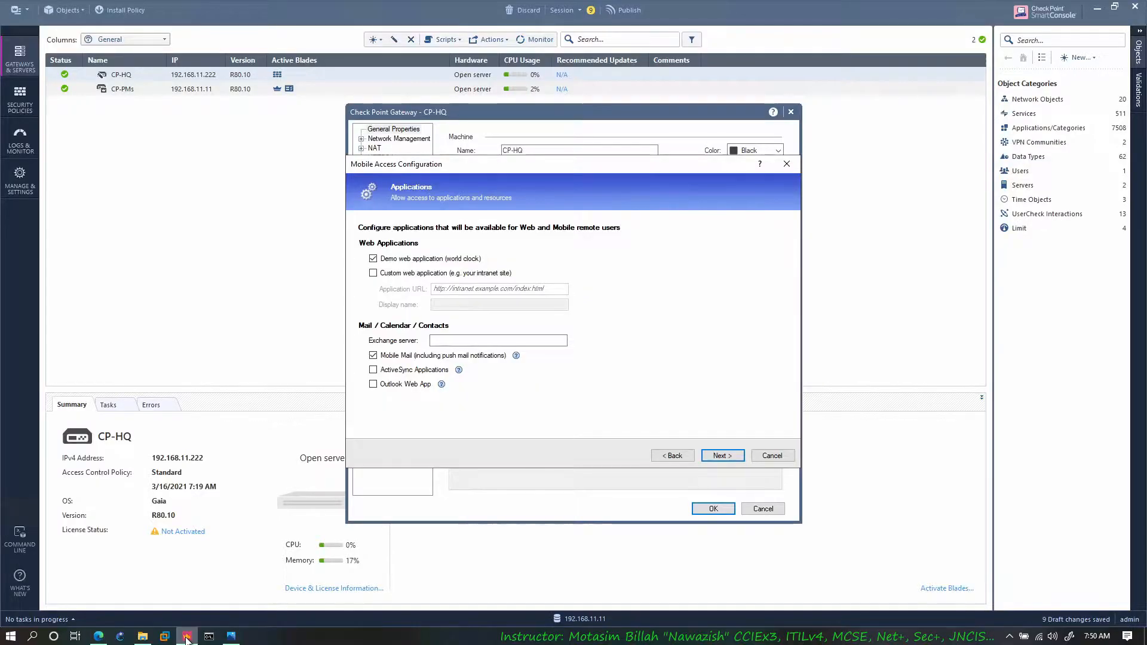
click(426, 275)
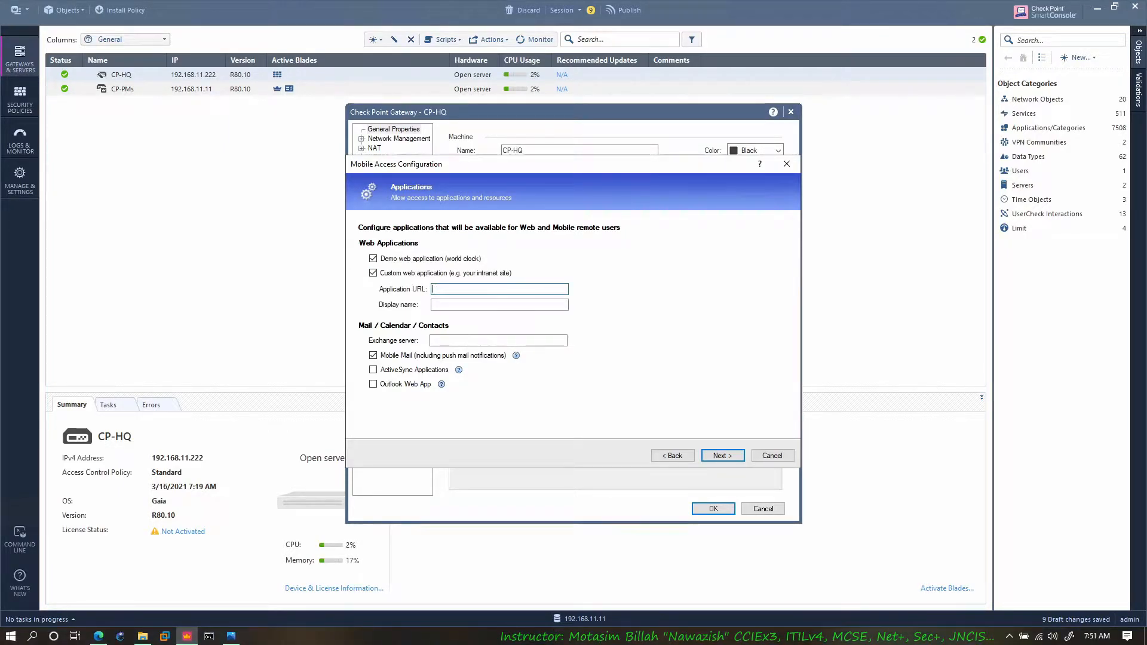
text(http://app.motasi.)
key(Tab)
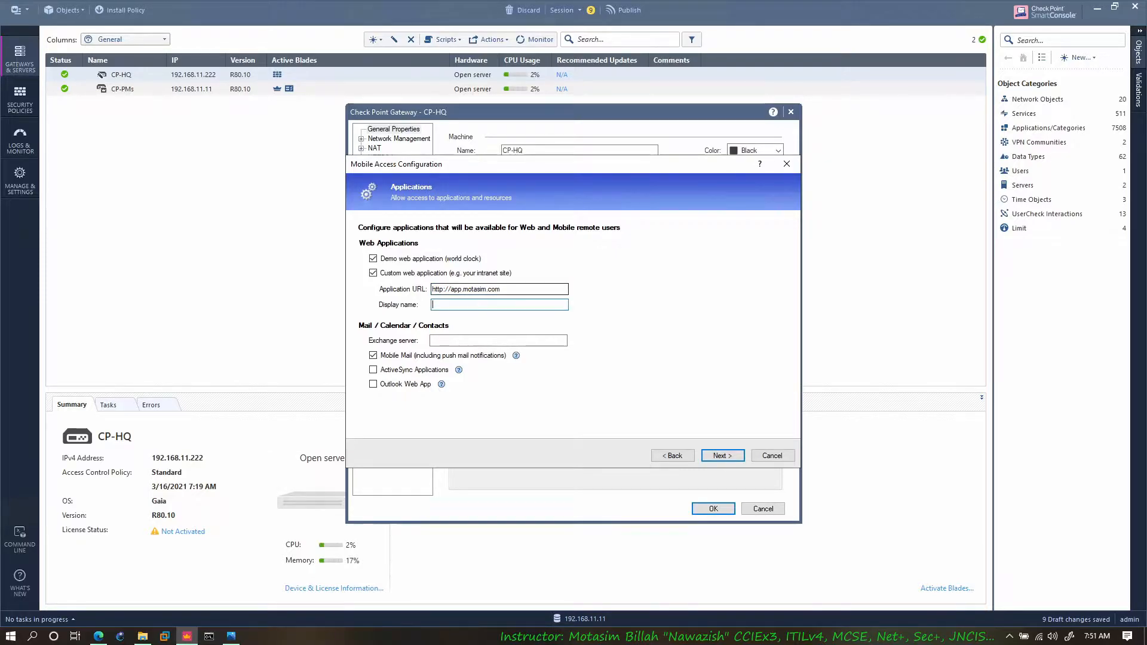
text(App Server)
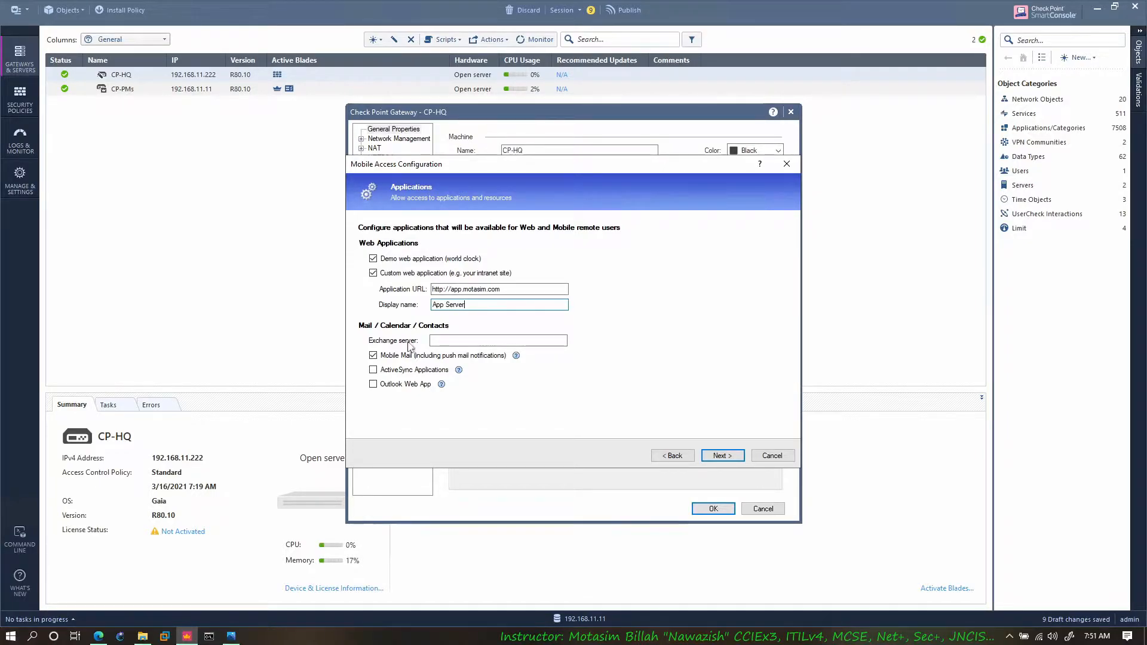
click(502, 356)
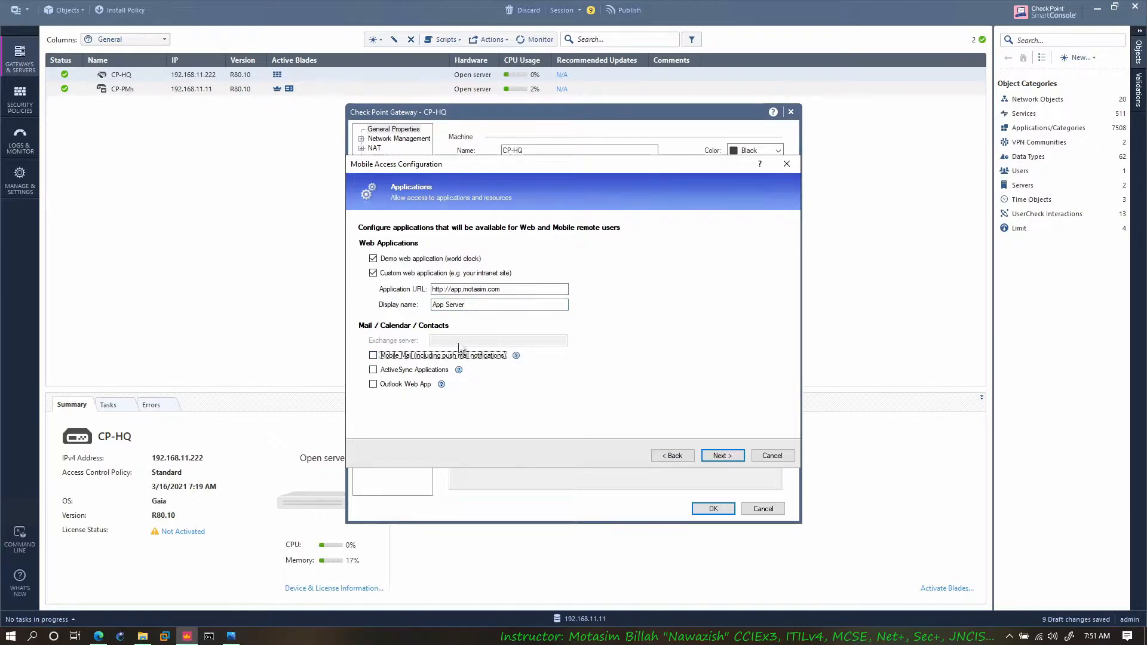
click(727, 460)
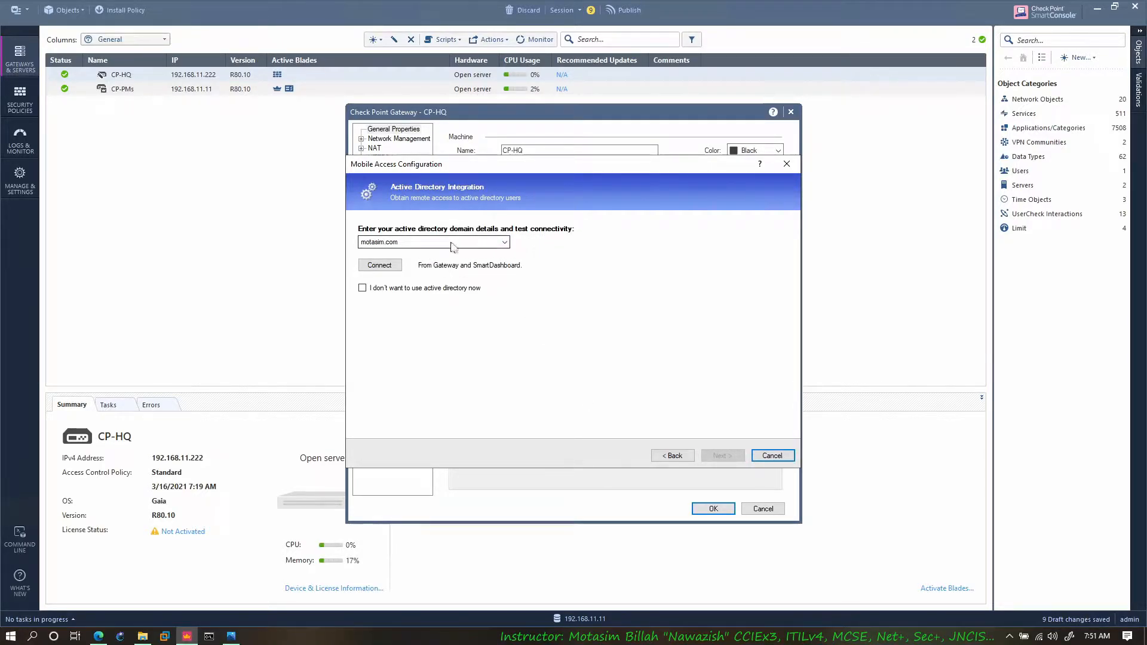
Step: Test the Active Directory connection to motasim.com, and skip the web access test for the application
click(381, 267)
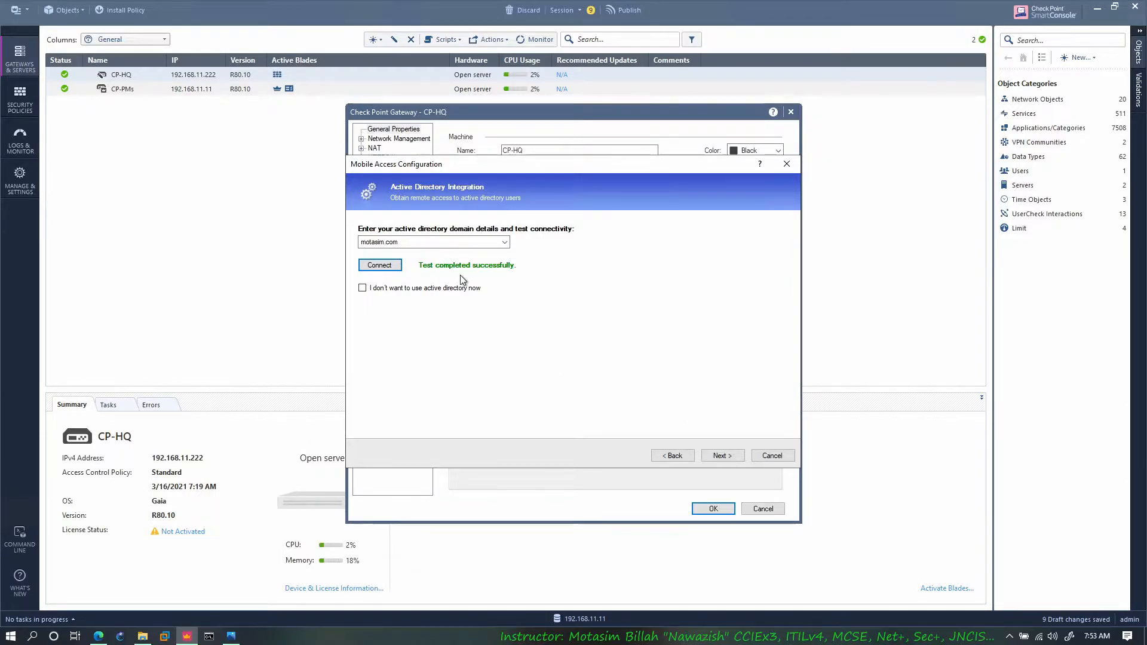
click(720, 456)
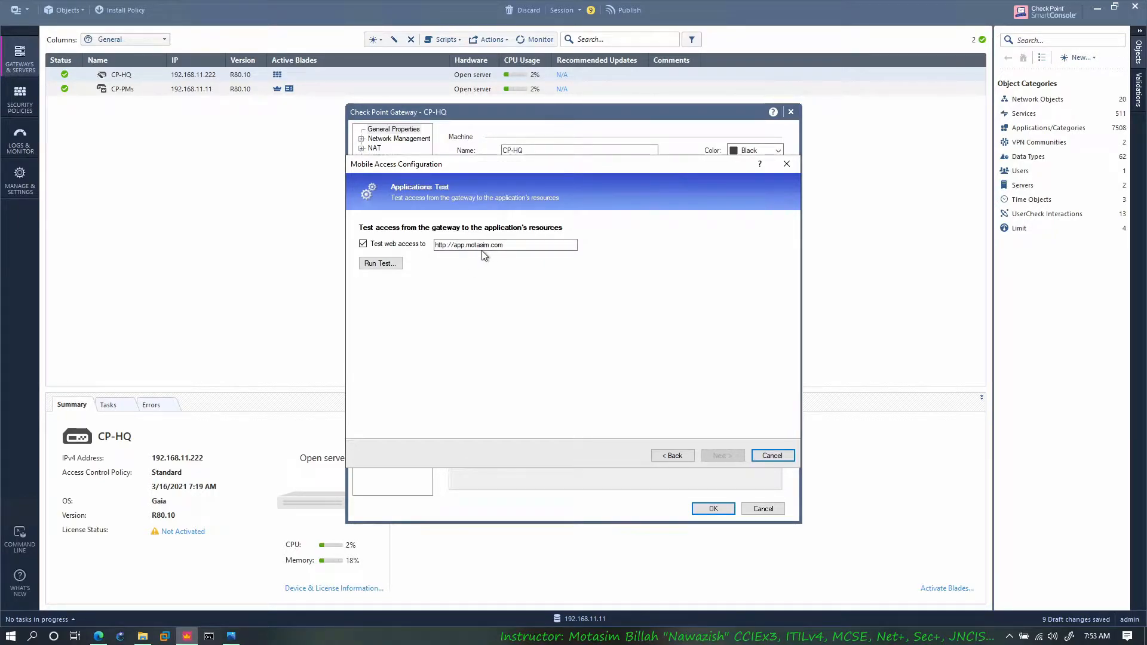
click(364, 244)
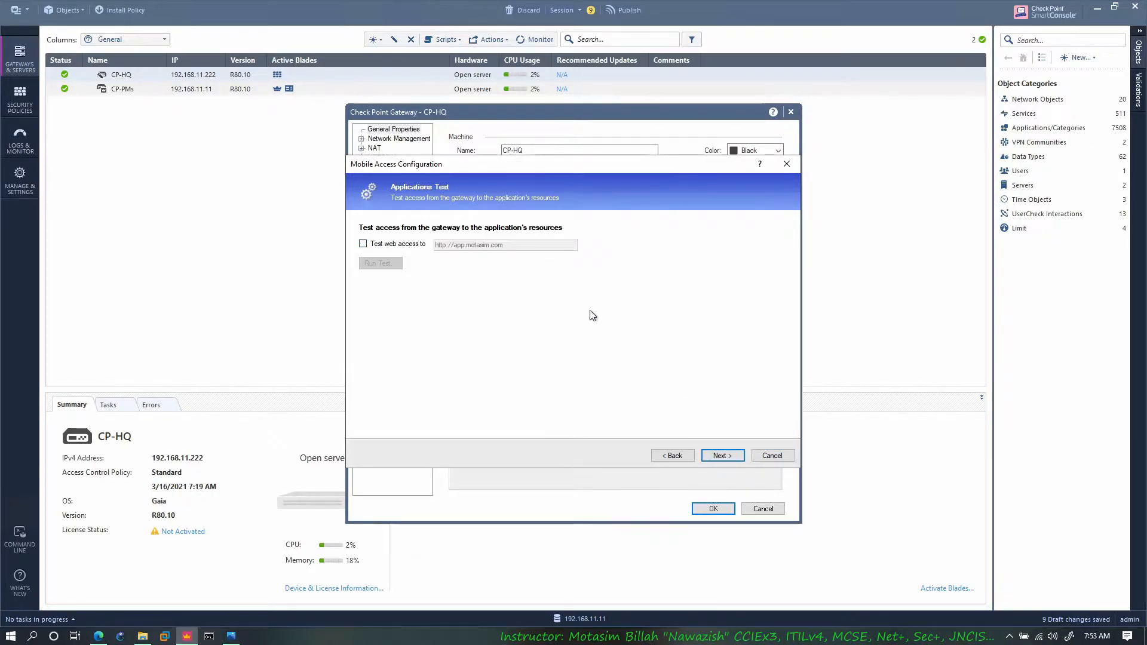
click(720, 456)
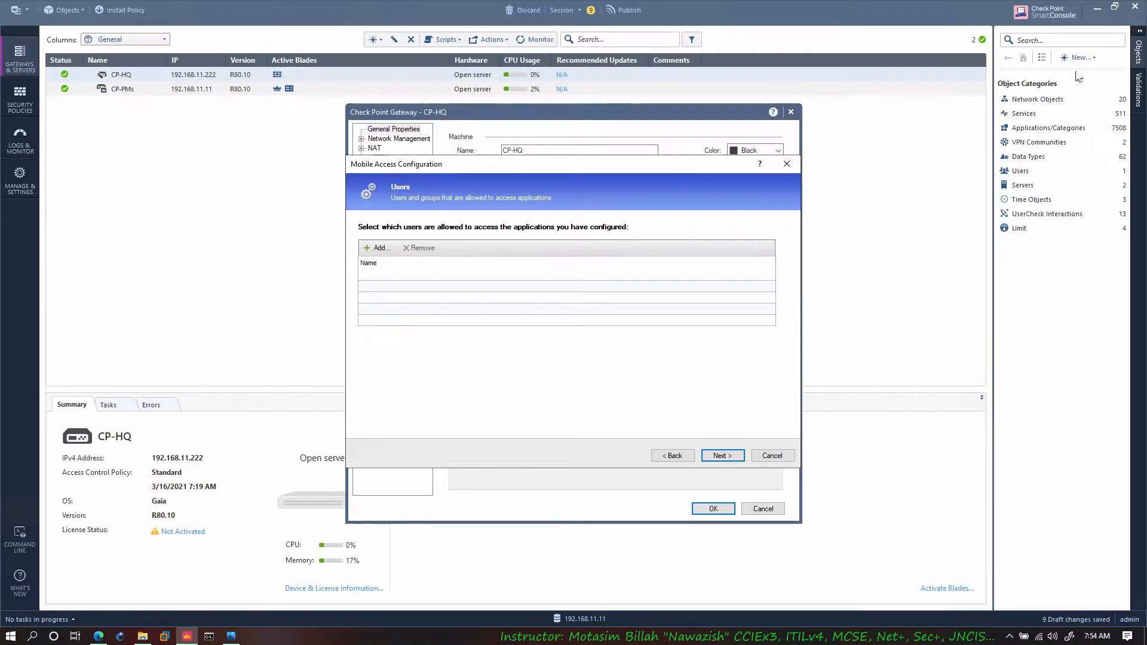
Step: Allow the Users branch of the motasim.com directory tree to access the configured applications
click(381, 248)
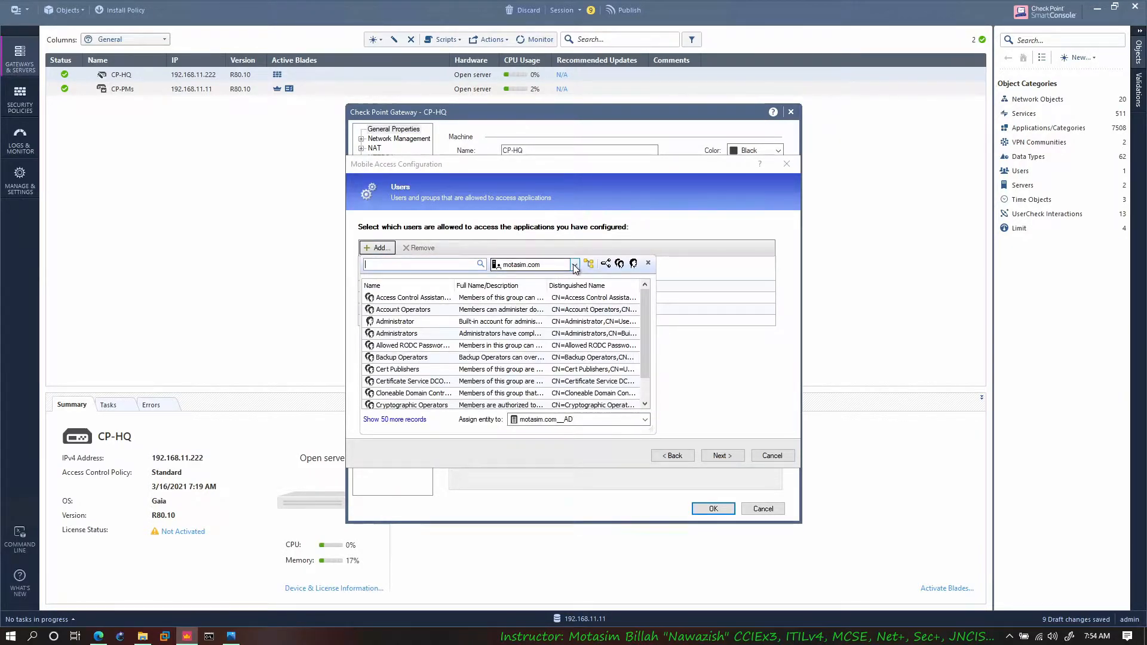
click(535, 265)
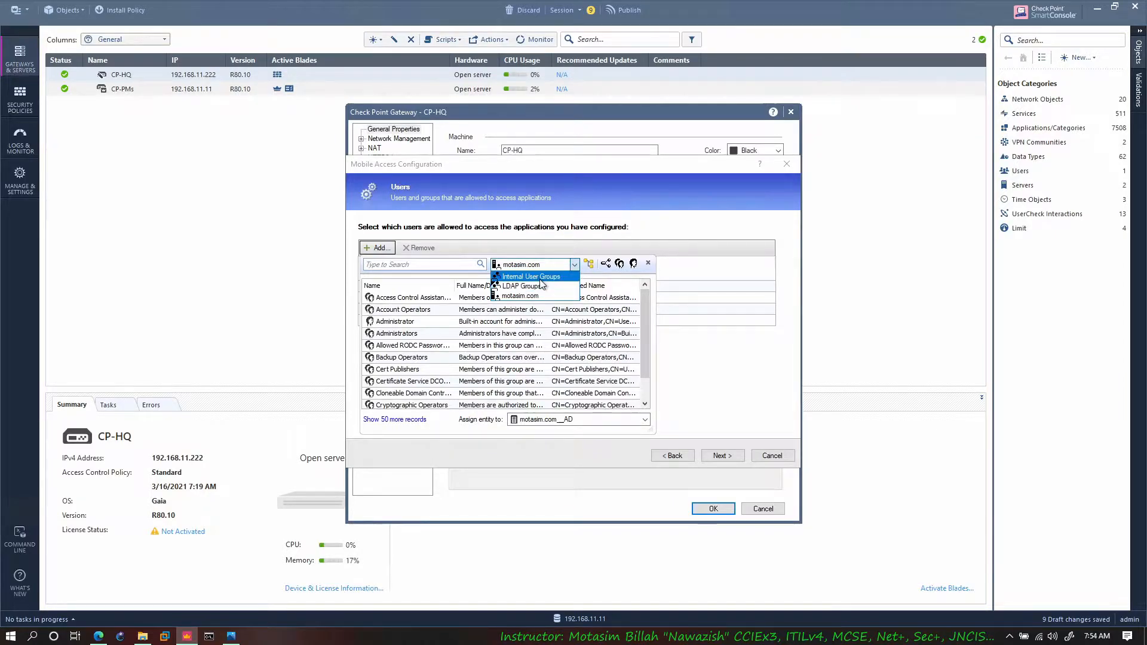
click(541, 280)
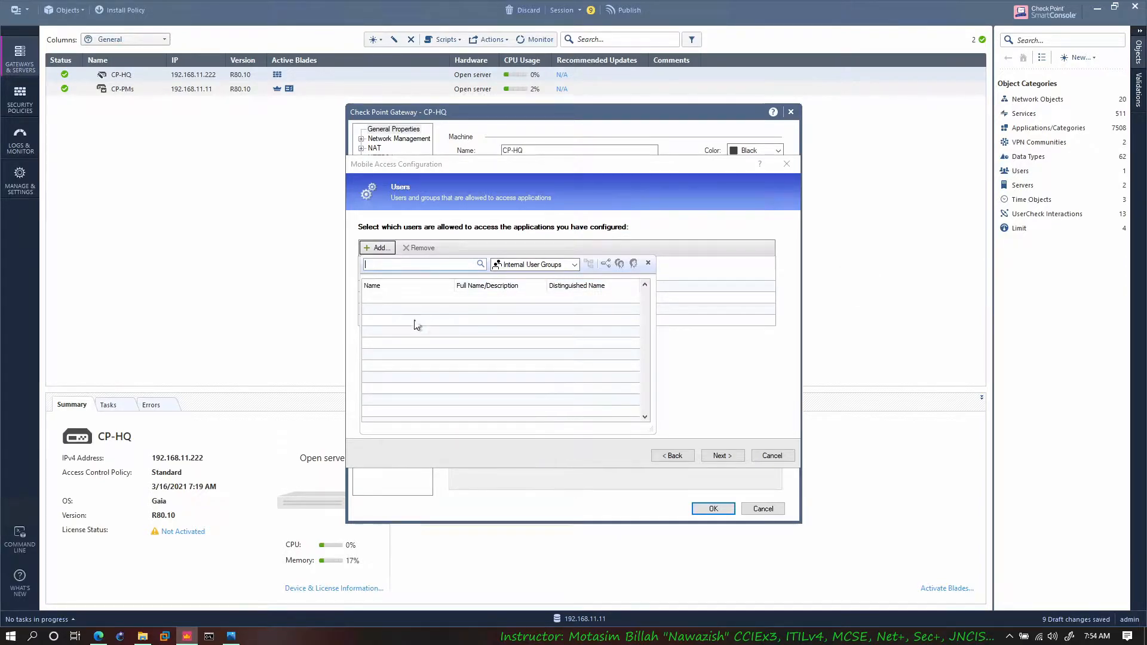
click(574, 265)
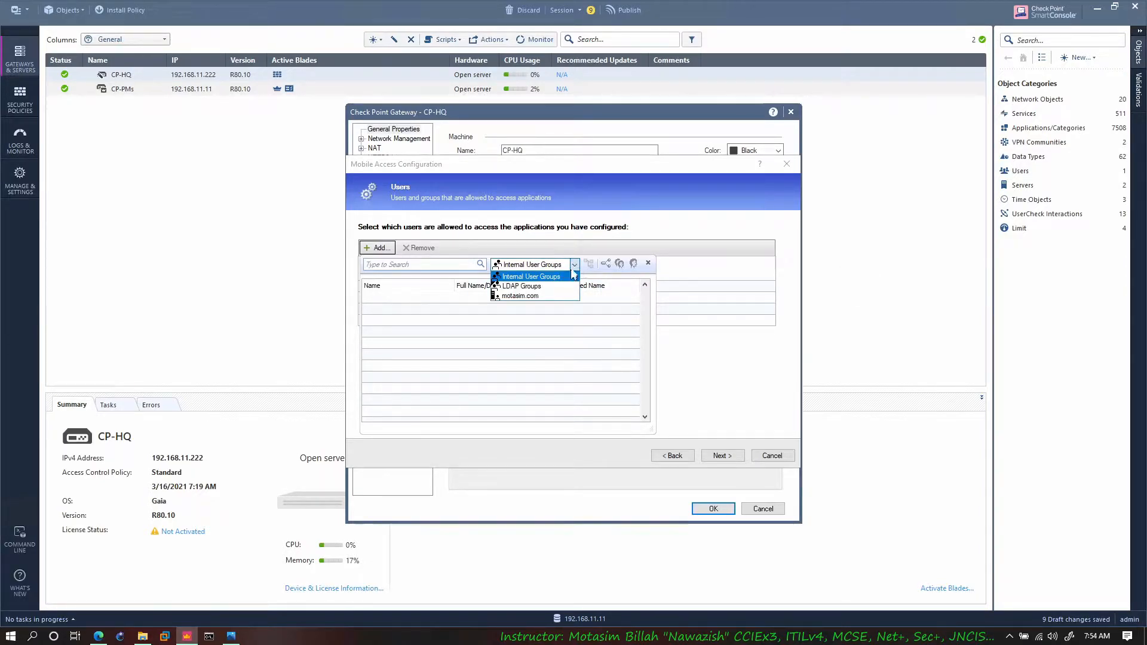
click(548, 299)
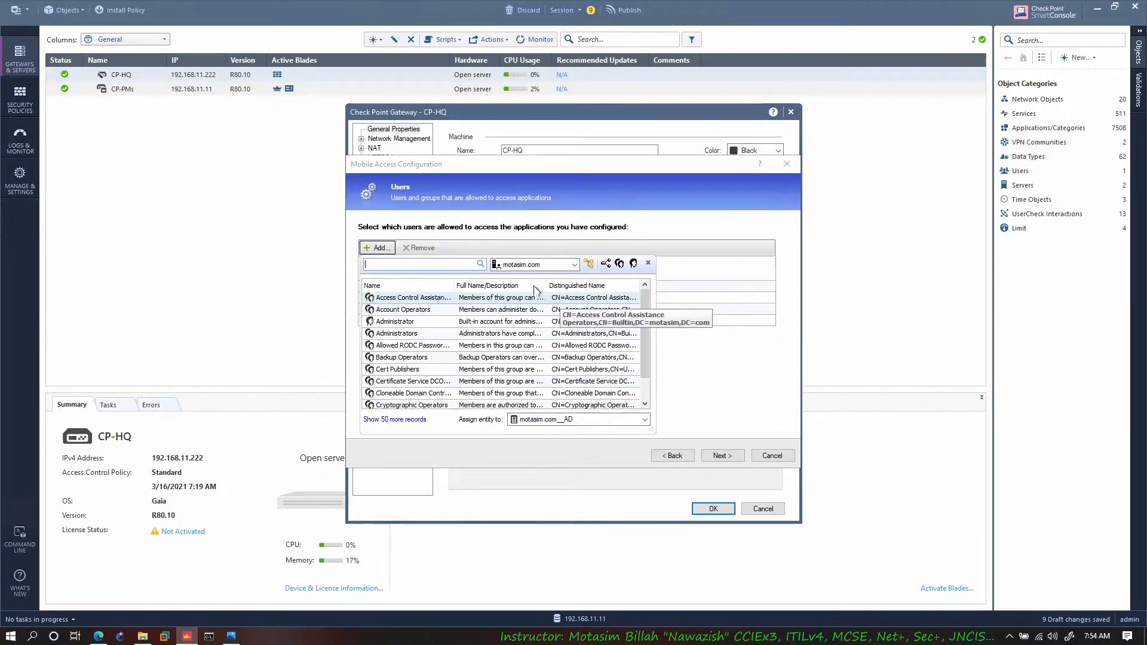
click(589, 265)
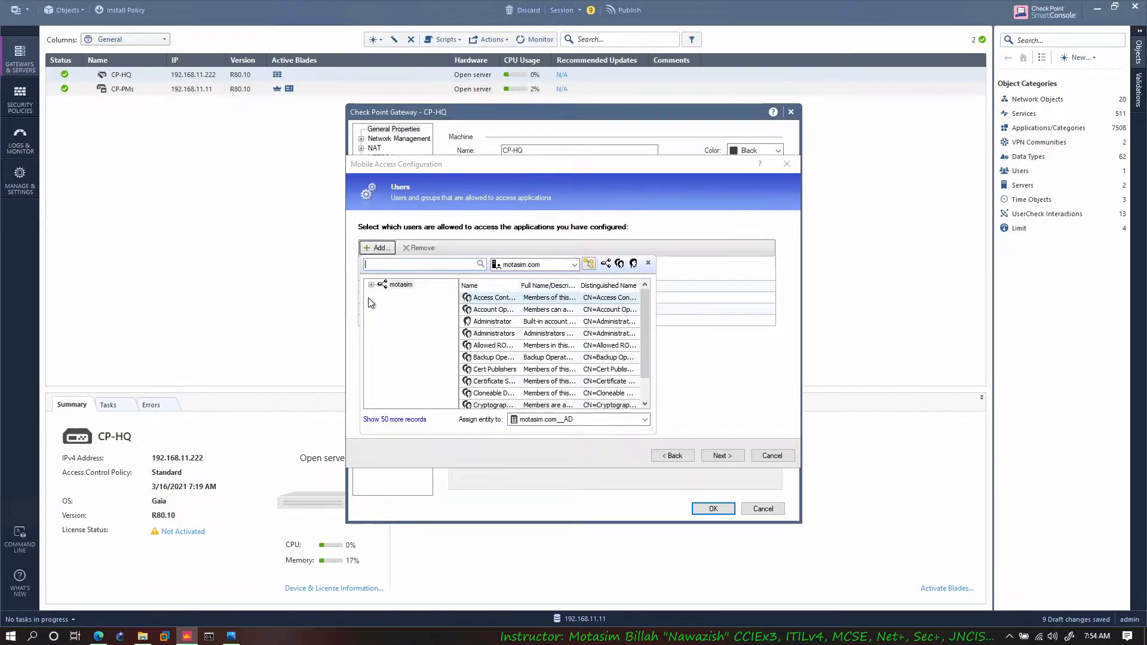
scroll(418, 364, down, 1)
click(409, 389)
double_click(507, 297)
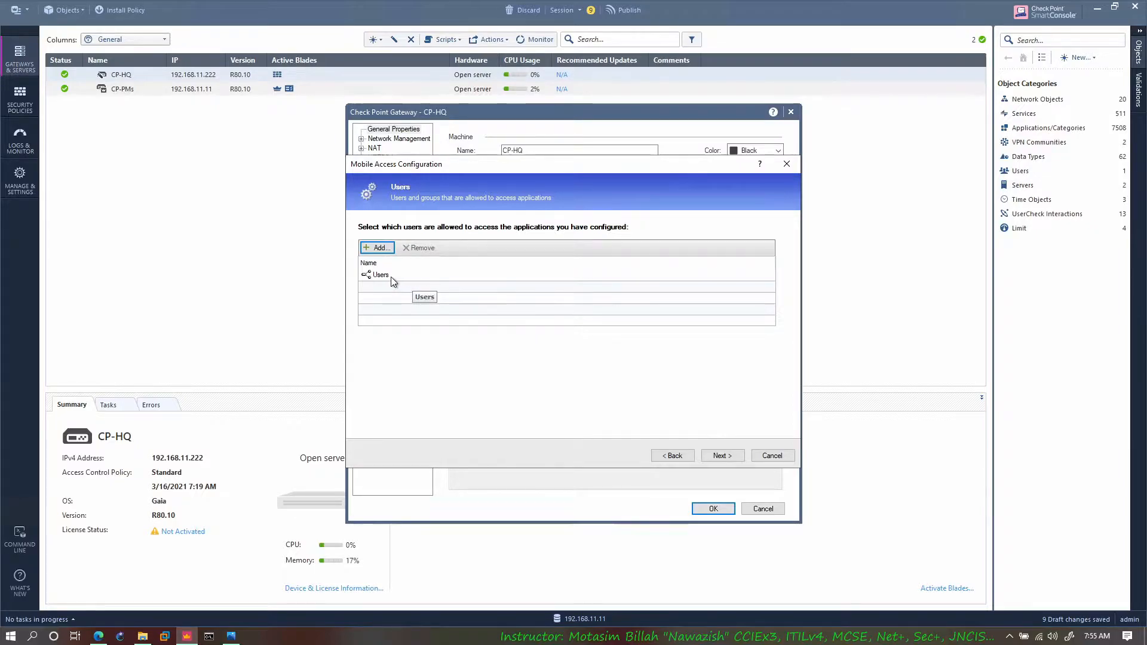
click(723, 454)
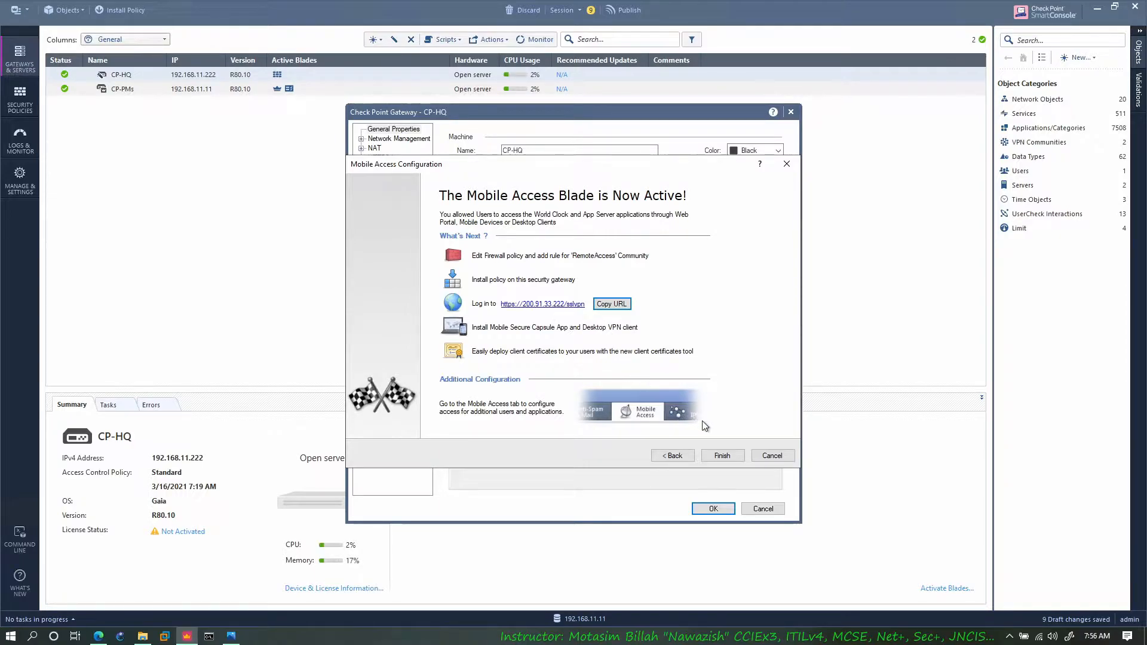
click(720, 460)
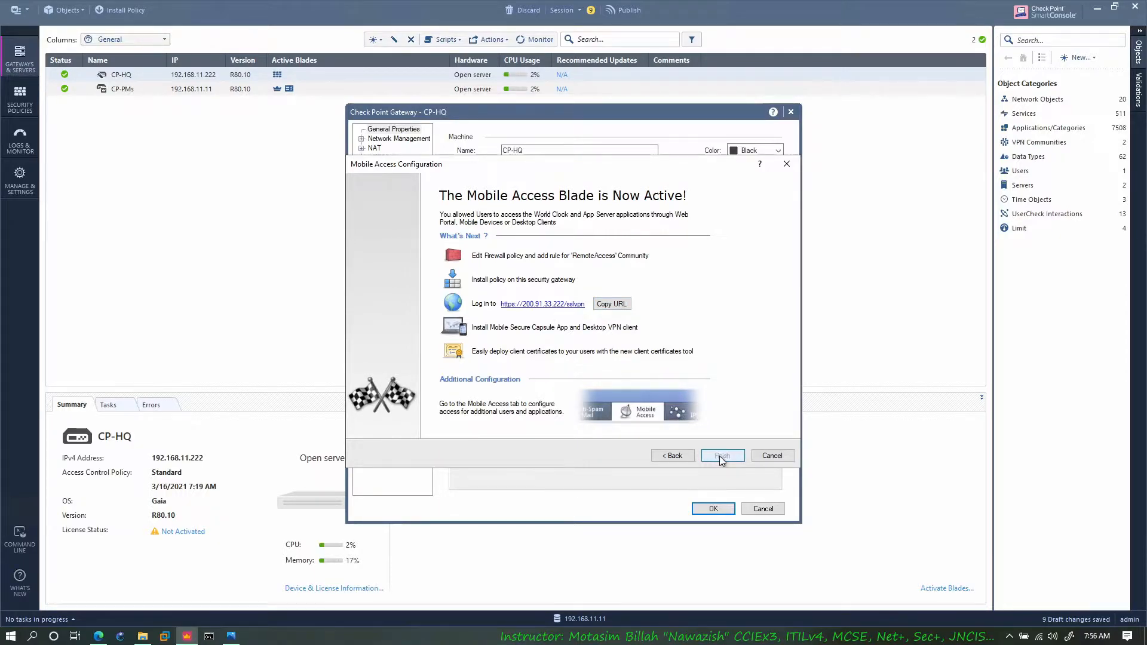
click(716, 510)
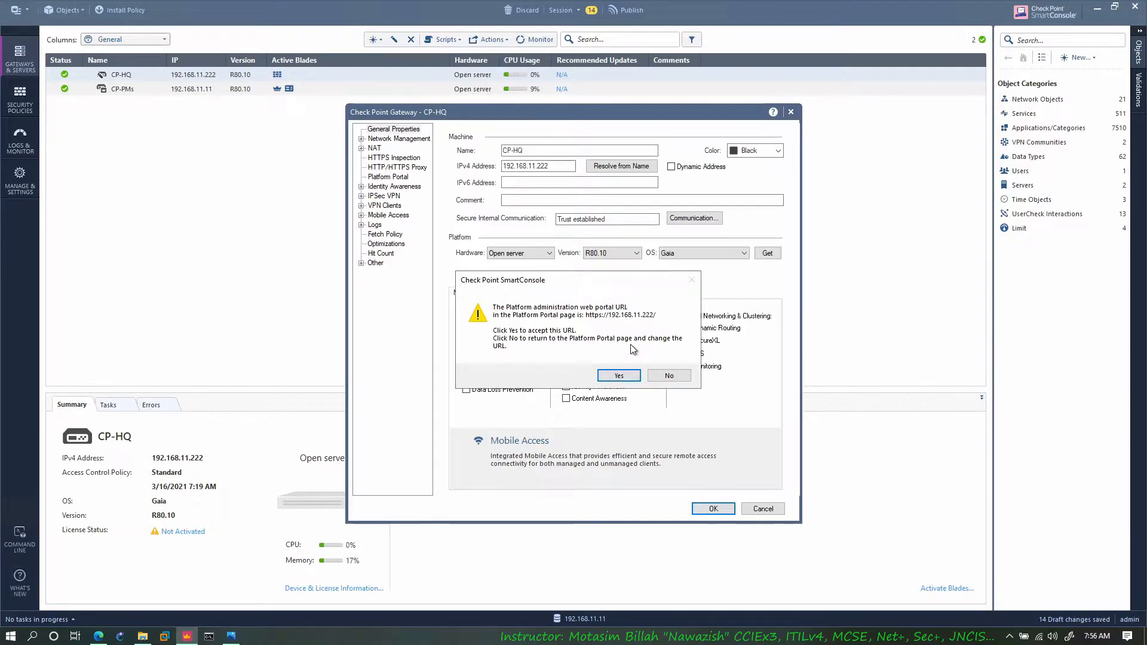
click(619, 376)
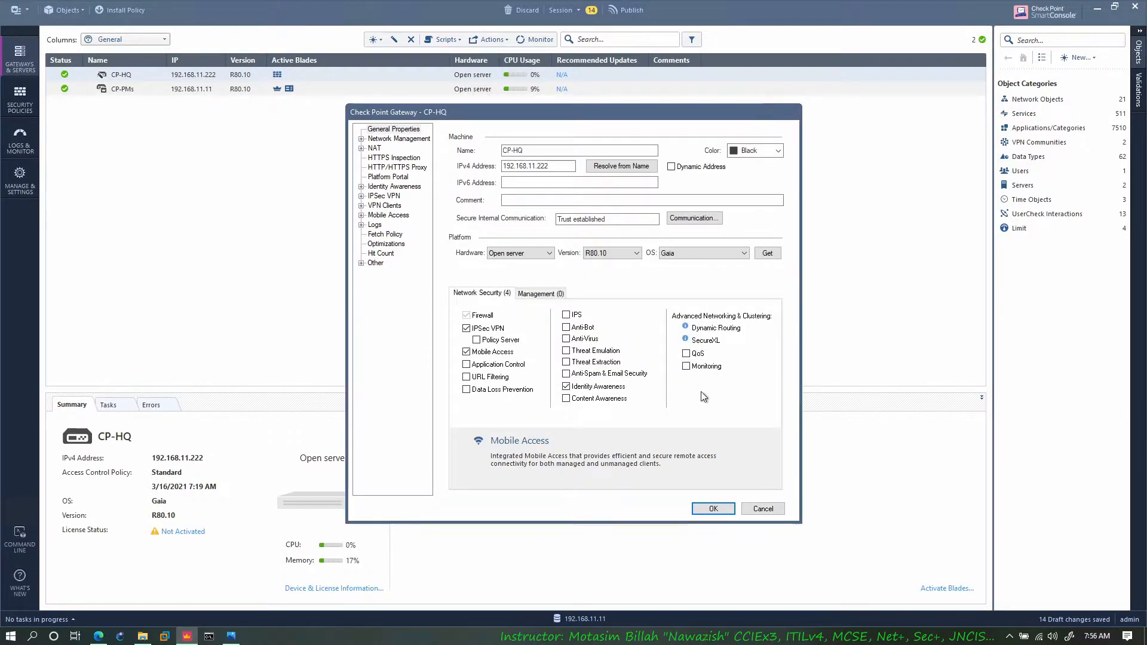
Step: Publish the pending session changes and install the Standard policy
click(128, 11)
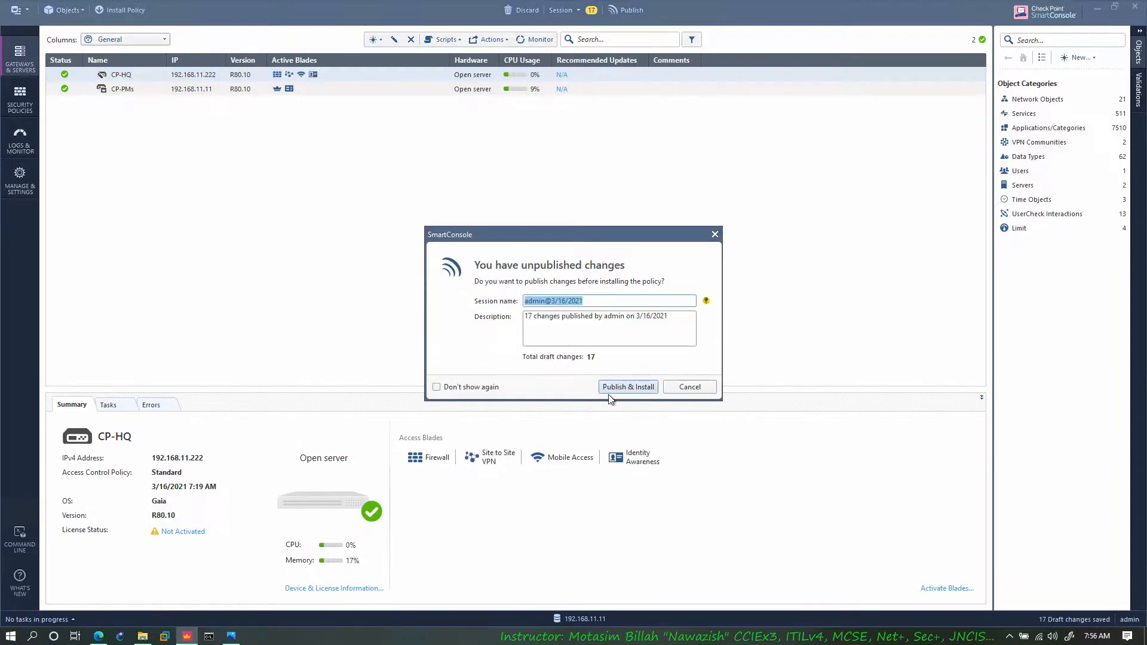
click(615, 388)
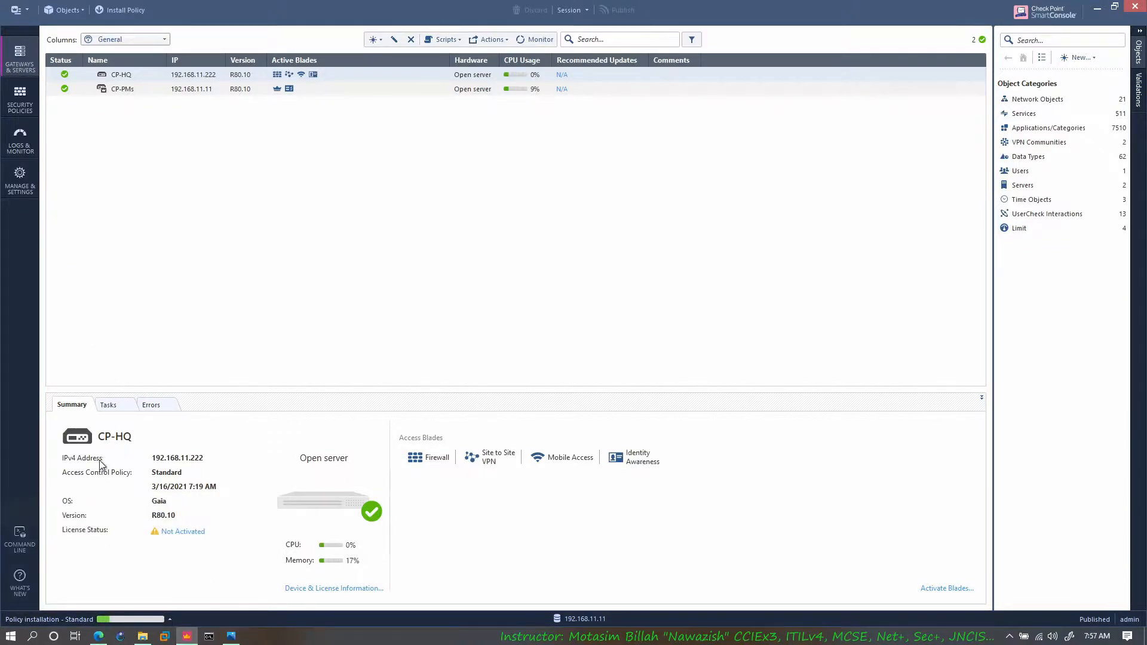
Step: Switch to the EVE topology, open the RA-Client console and sign in to the lab account with its password
click(99, 636)
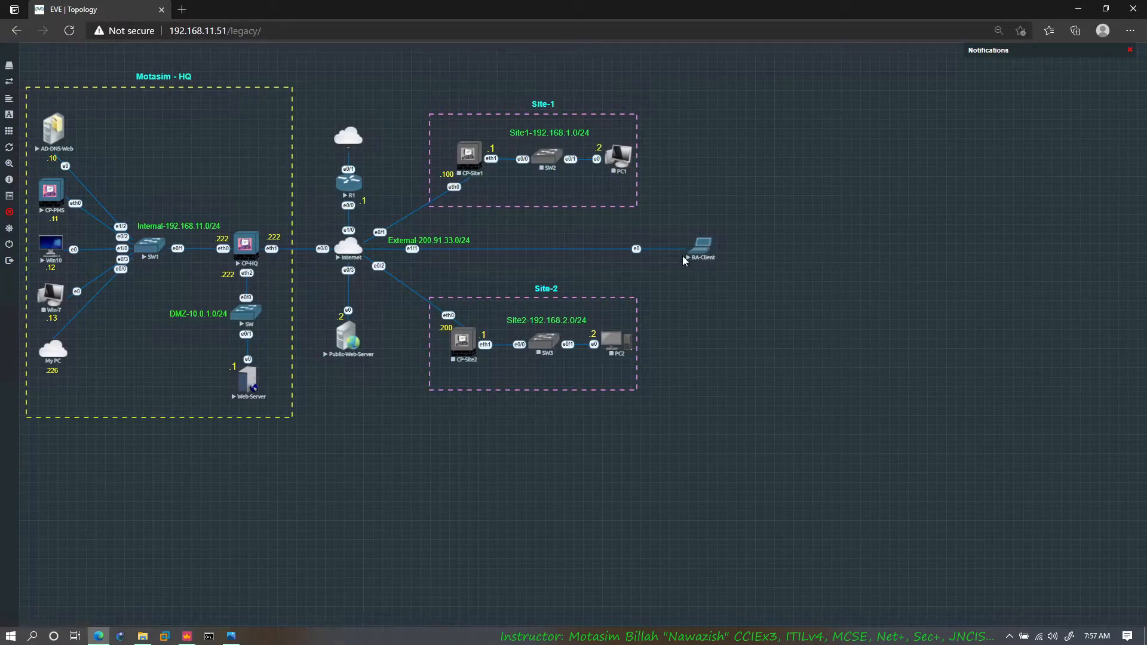
click(698, 248)
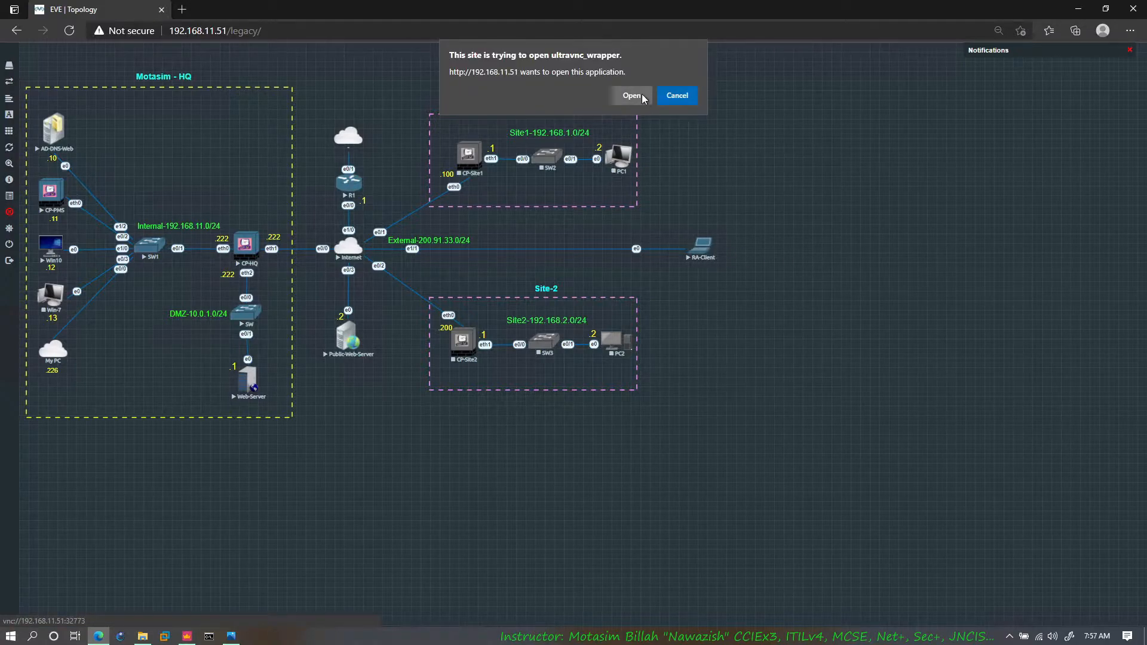
click(632, 96)
drag(506, 81, 765, 56)
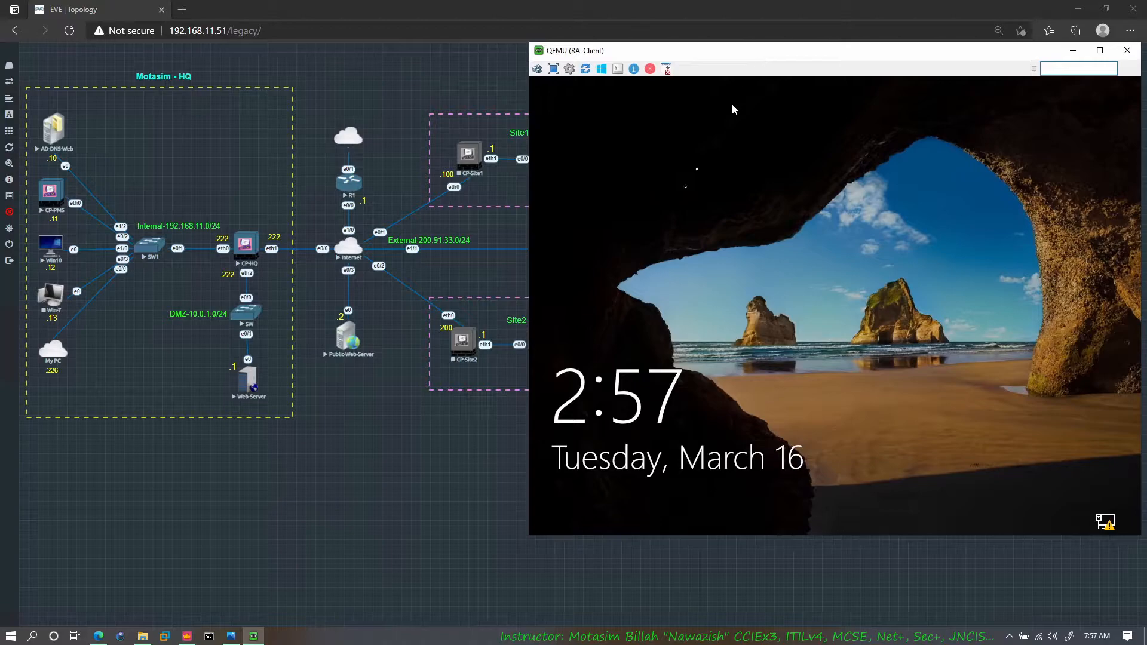
click(637, 185)
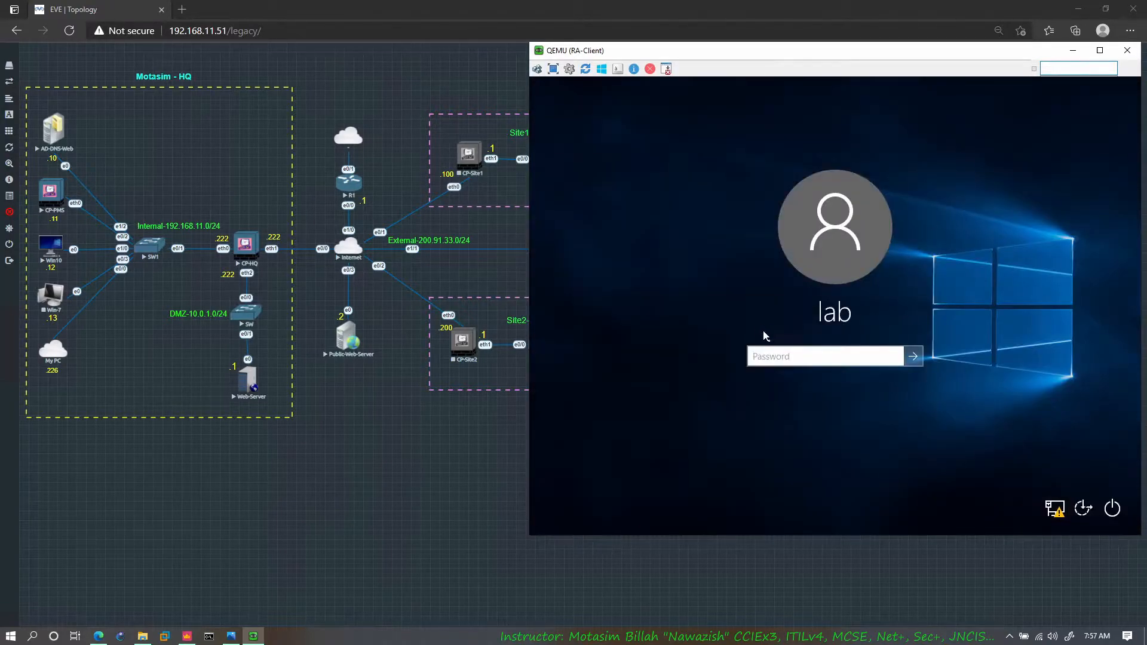
text(•••)
key(Return)
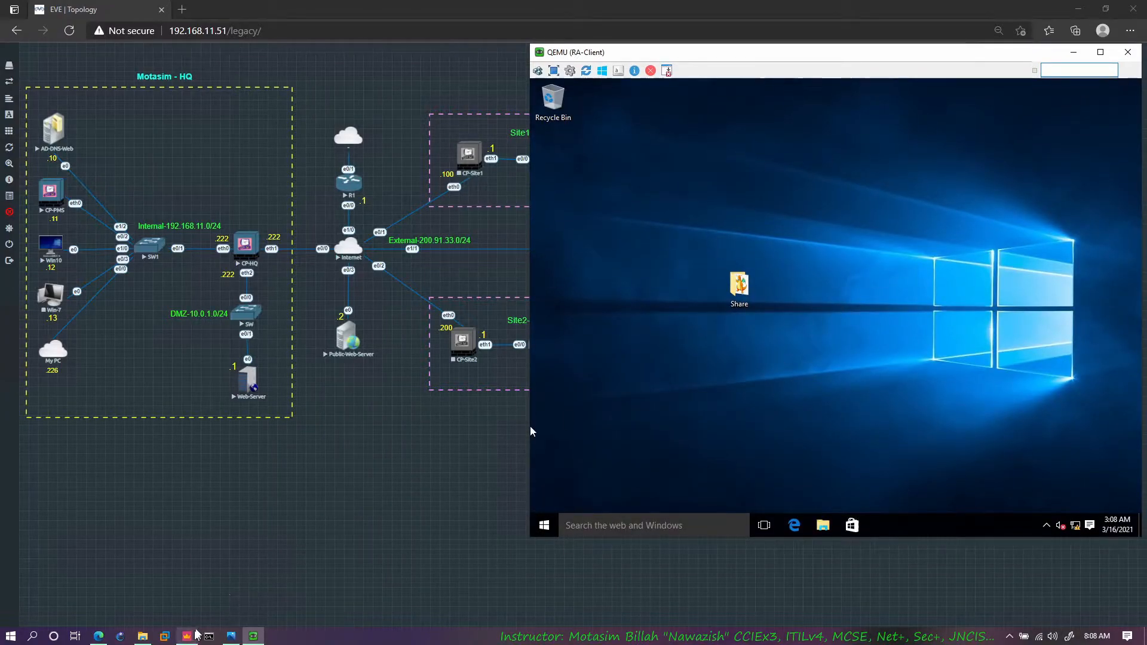
Step: Open the srv remote desktop connection to the Active Directory server 192.168.11.10 from the CP folder, and minimise the folder window
click(195, 633)
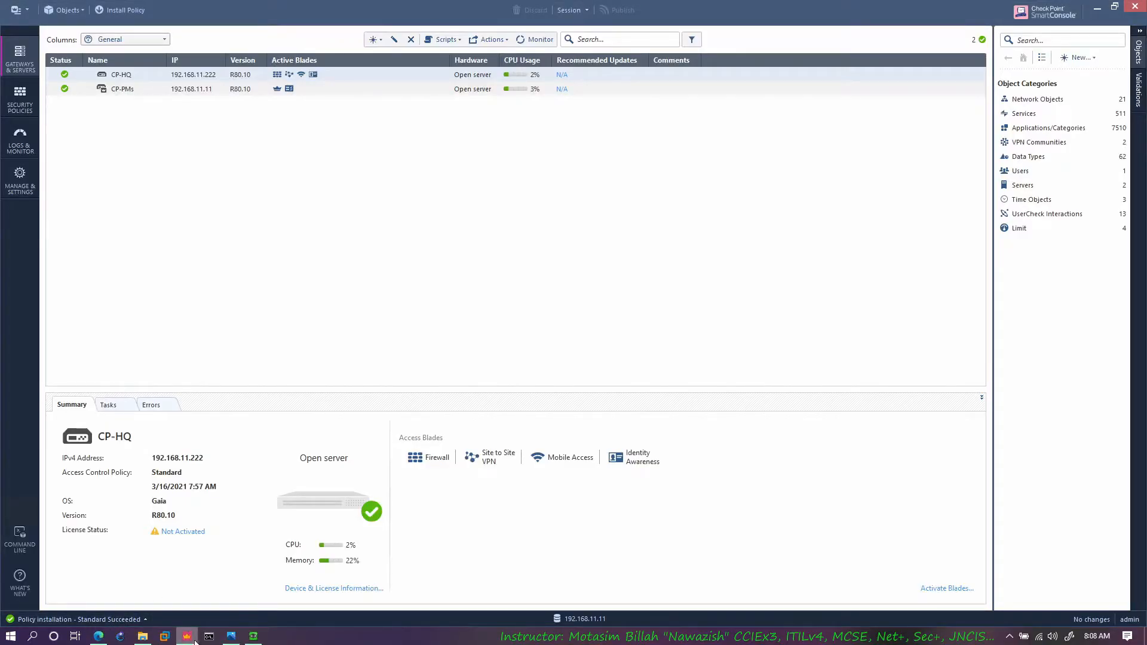
click(253, 637)
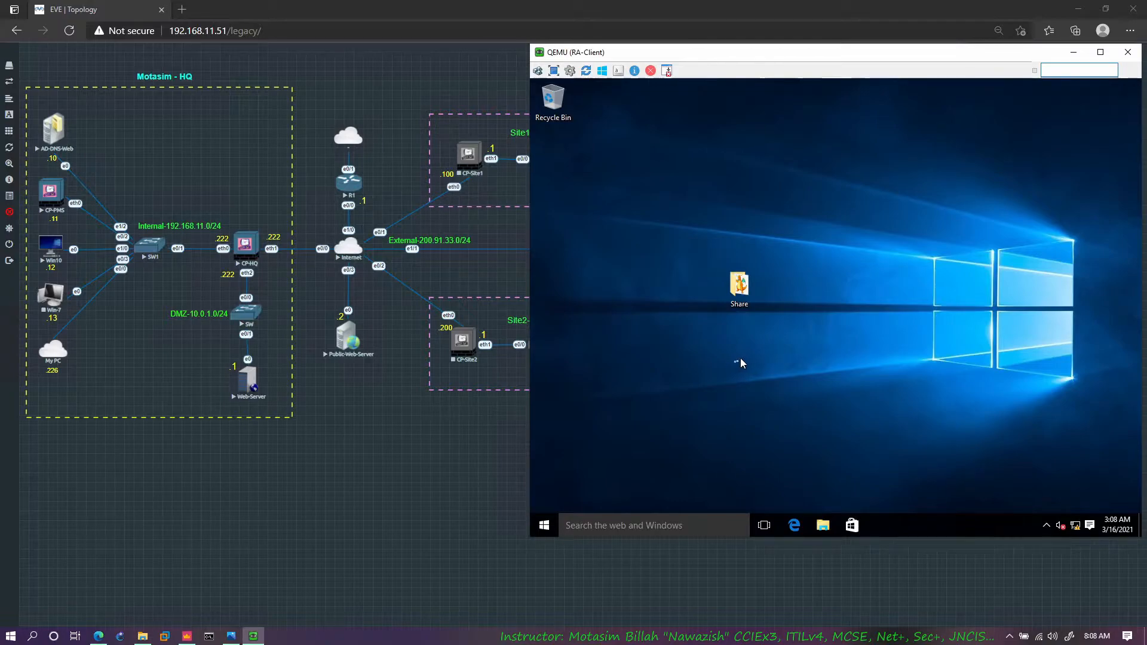
click(142, 636)
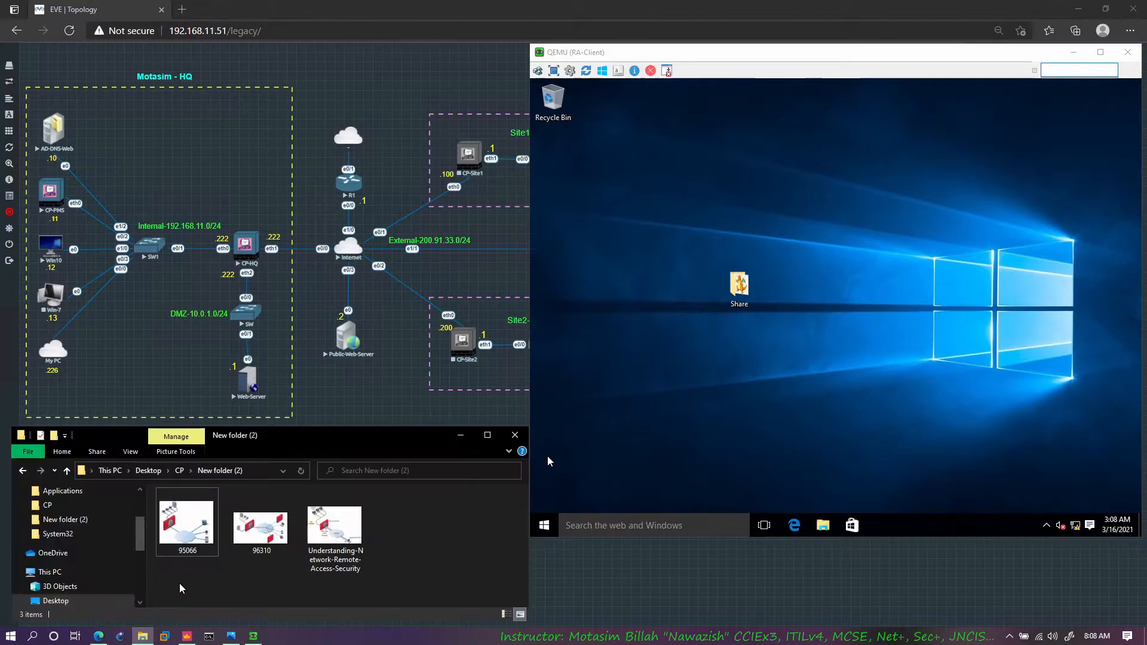
click(179, 470)
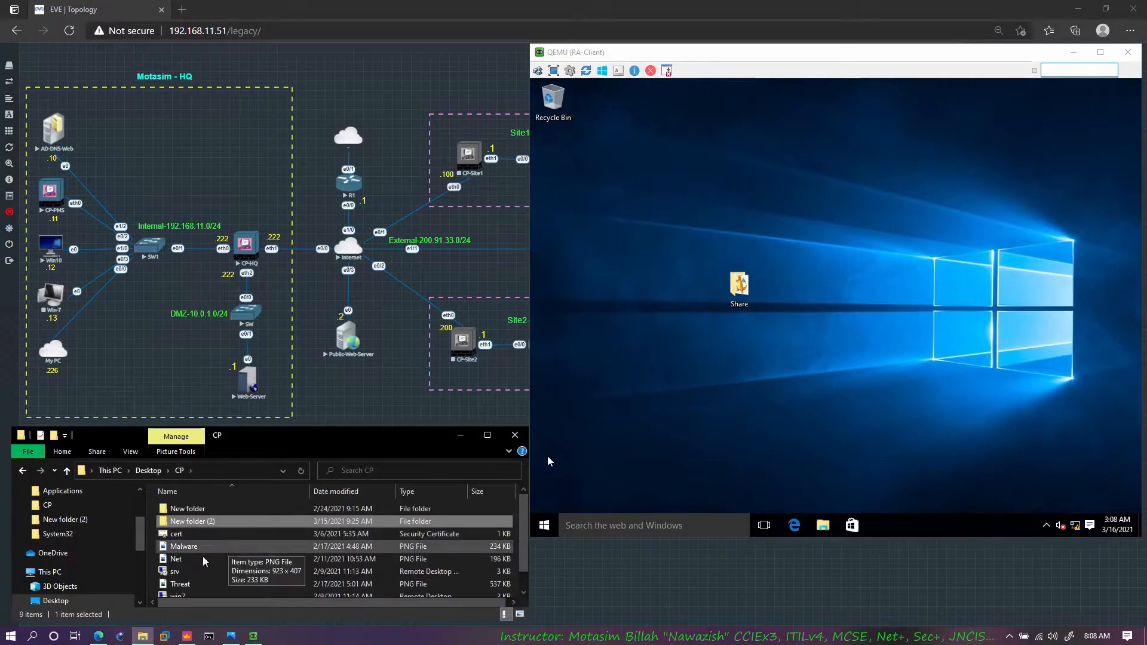
double_click(176, 571)
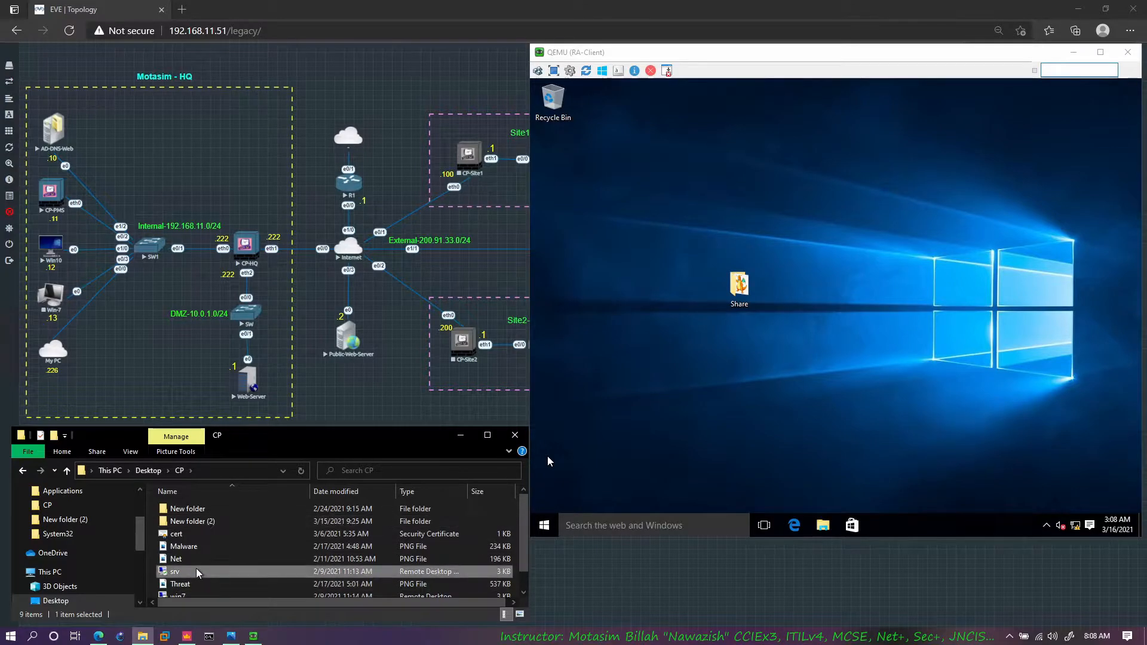
click(460, 435)
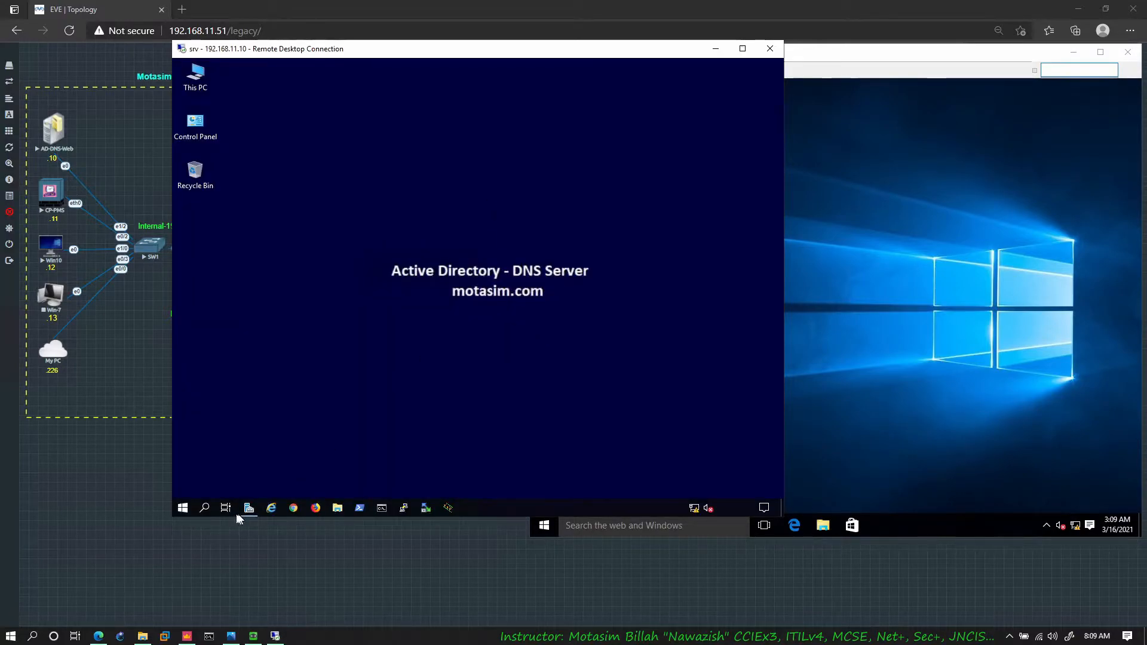
Step: Look up the test user account and the IT group in the Users container of motasim.com in Active Directory Users and Computers
click(255, 510)
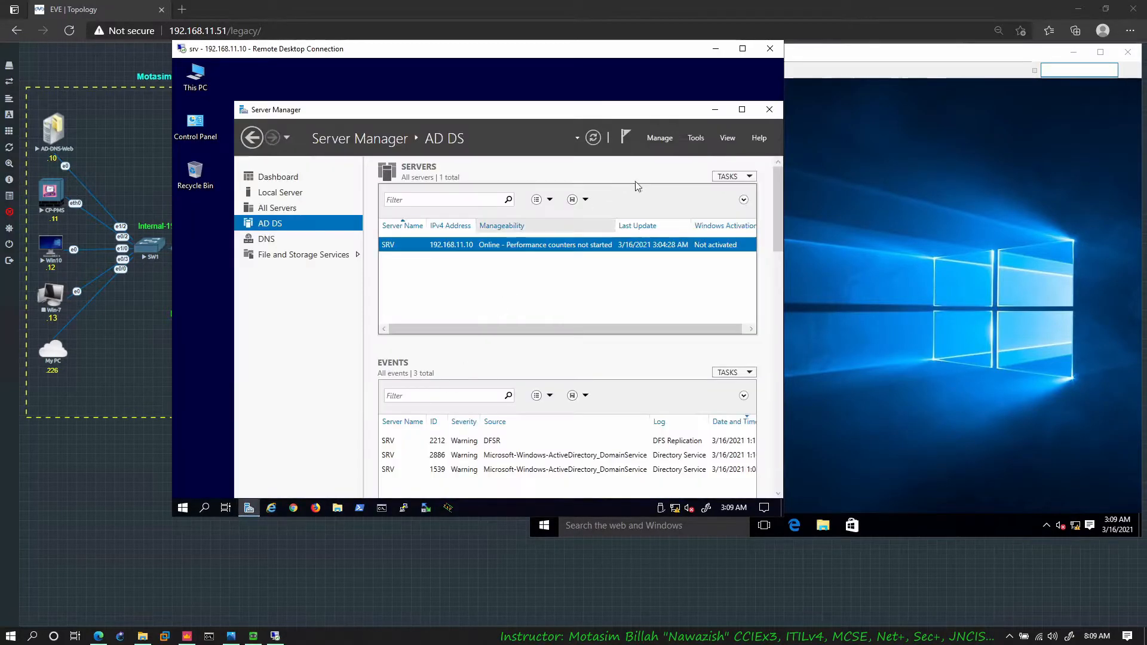
click(696, 137)
click(665, 209)
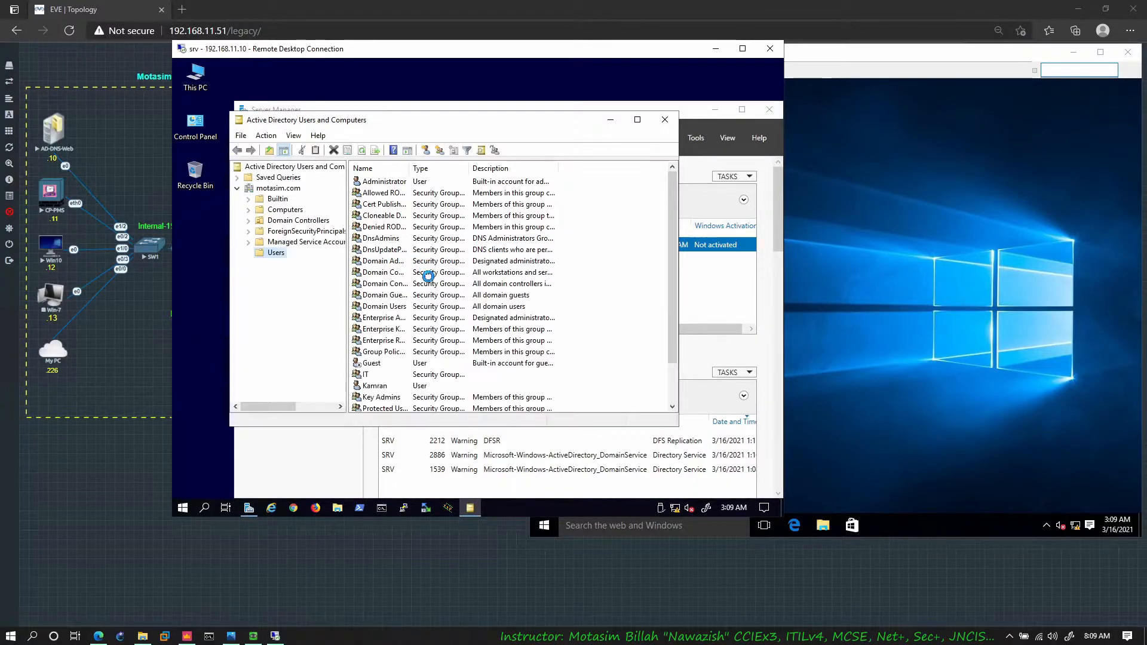
click(377, 386)
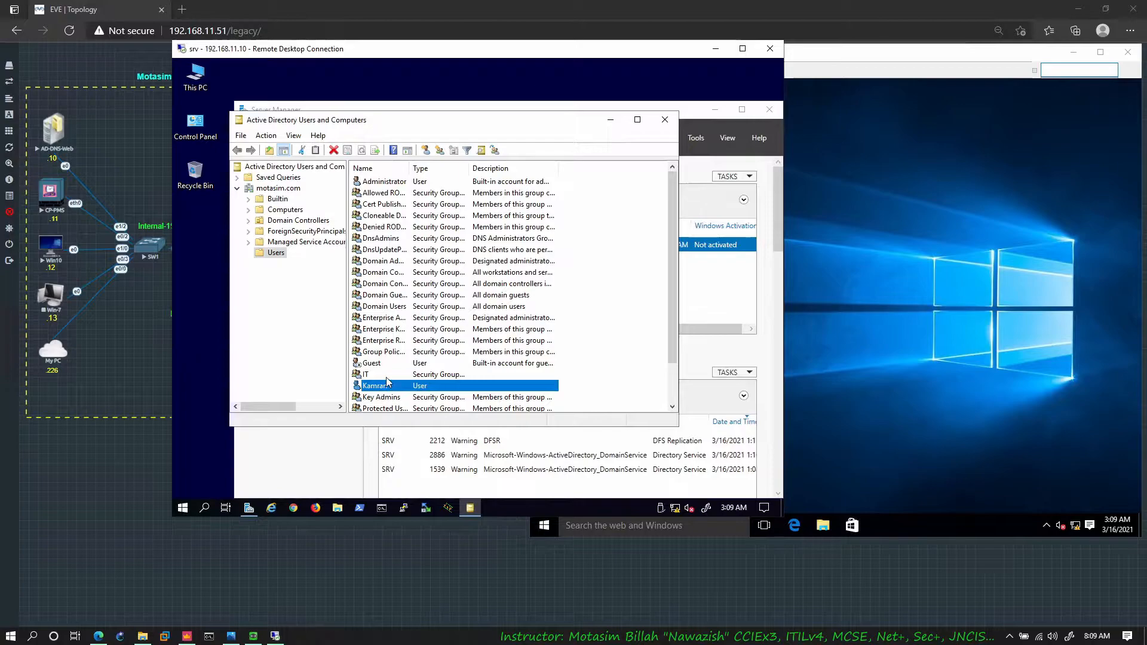
key(Up)
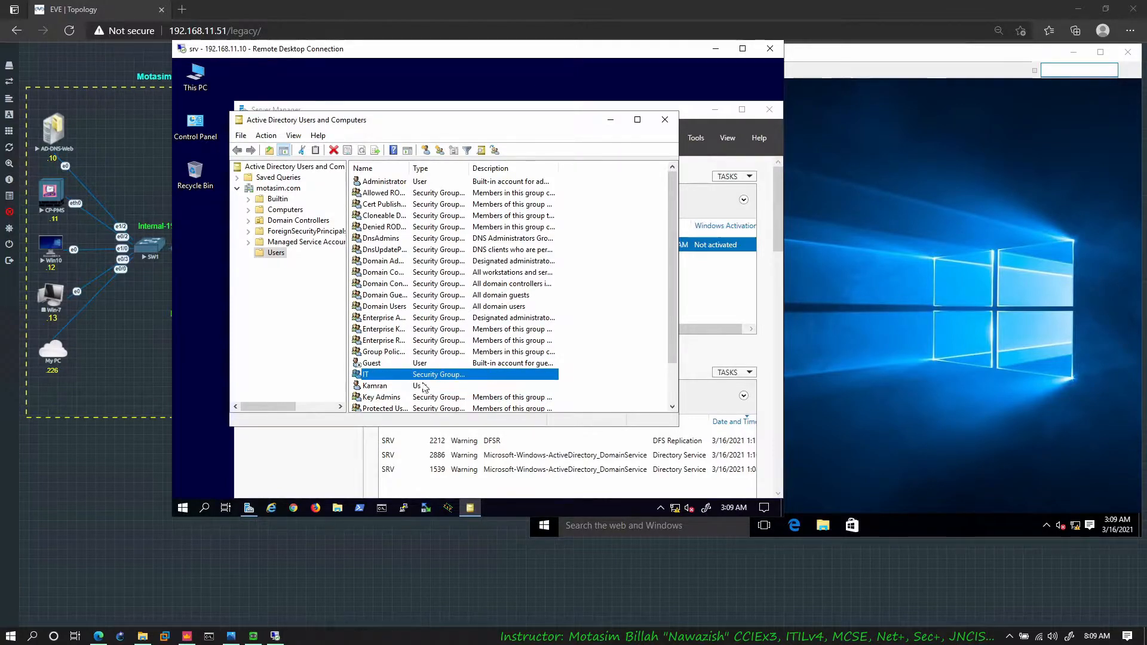
click(412, 386)
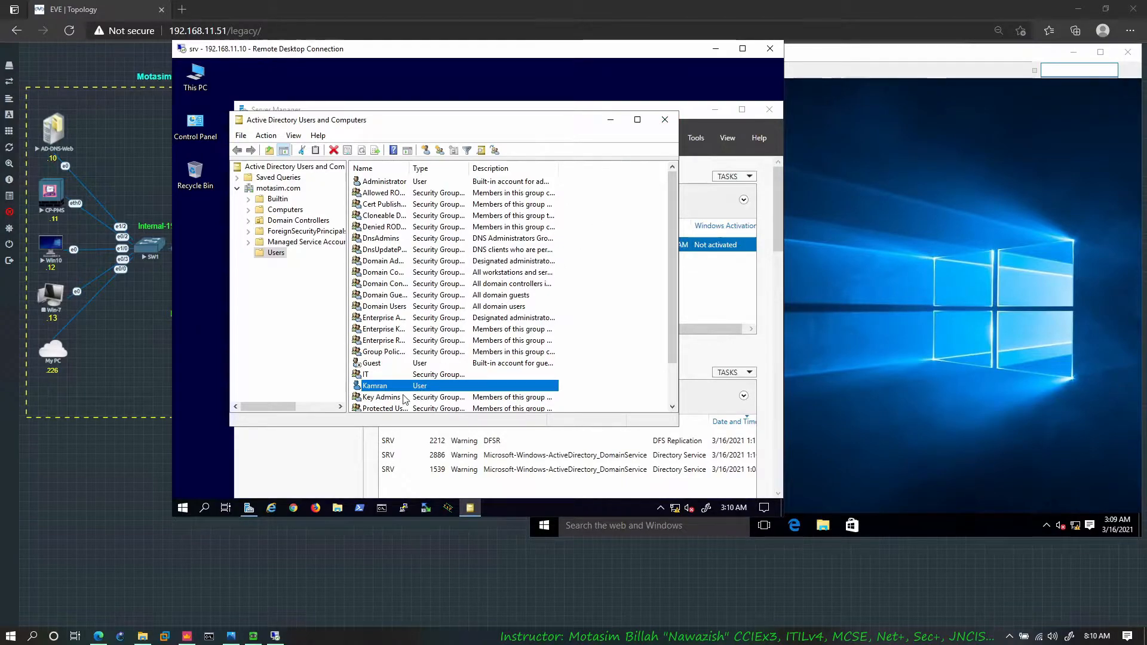
click(716, 49)
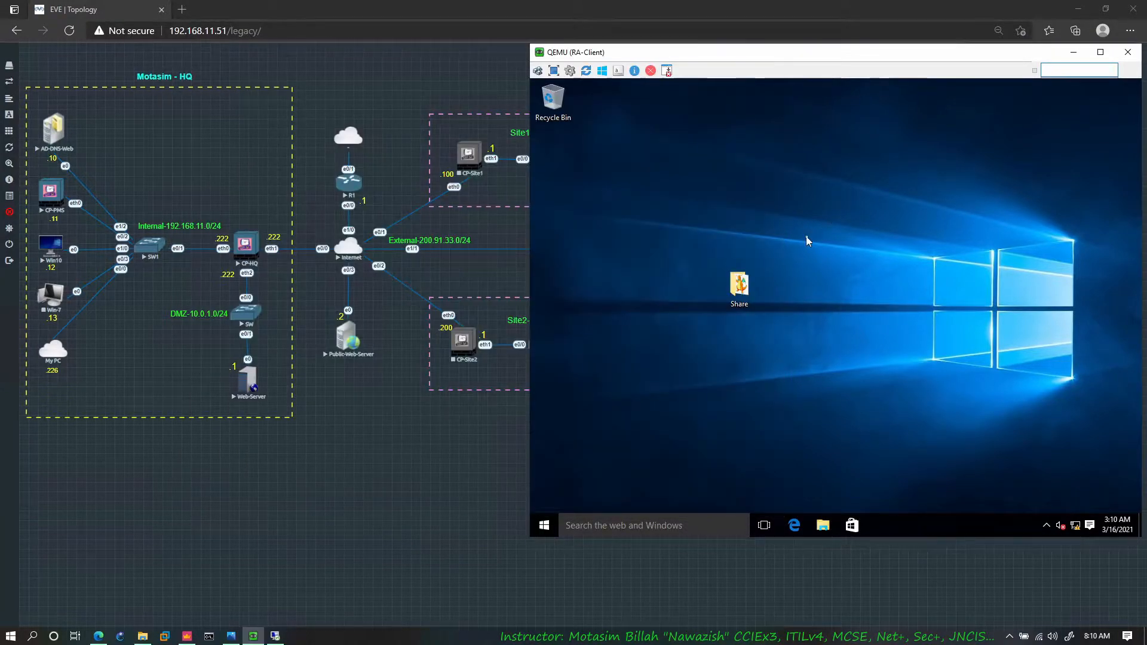
click(794, 526)
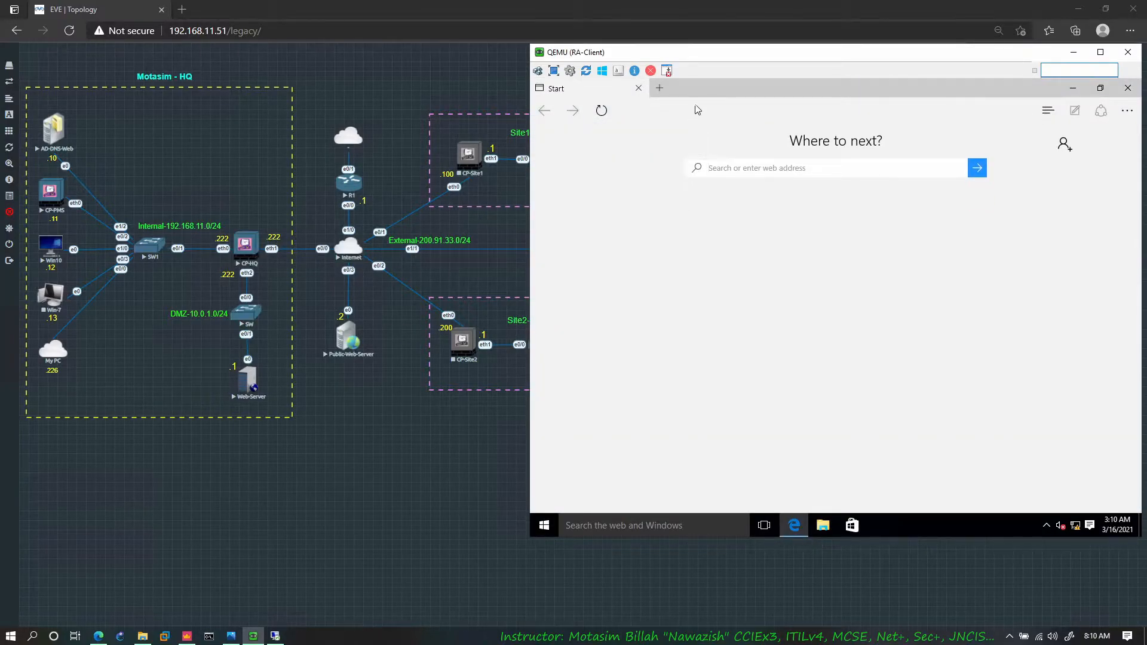
text(https://200.91.33.222/sslvpn)
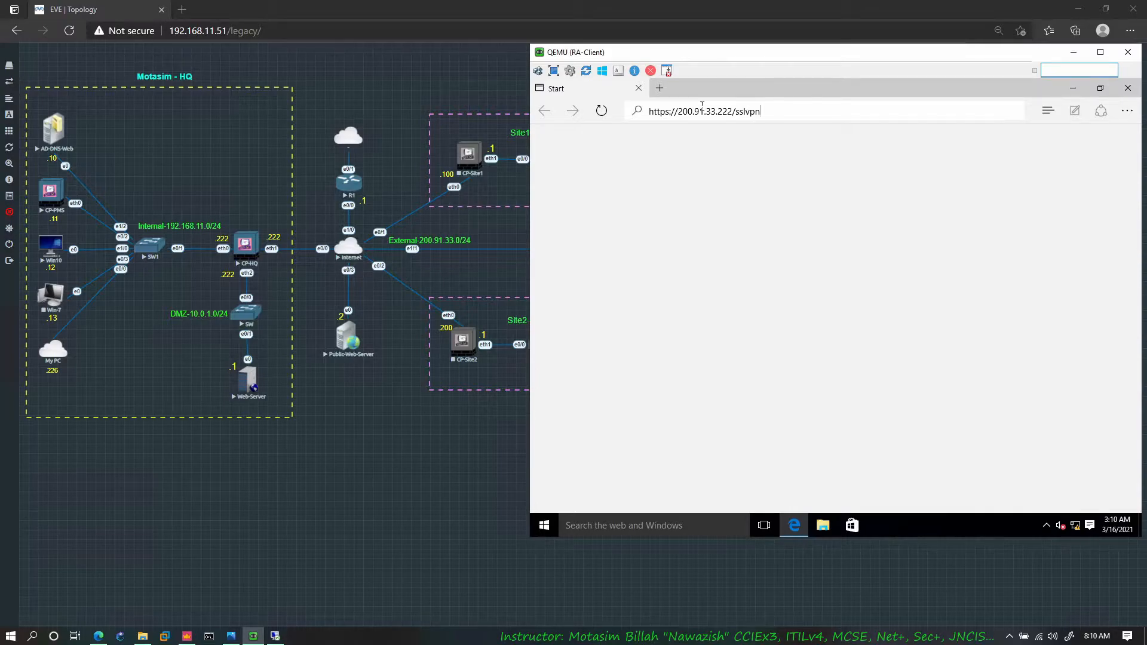
key(Return)
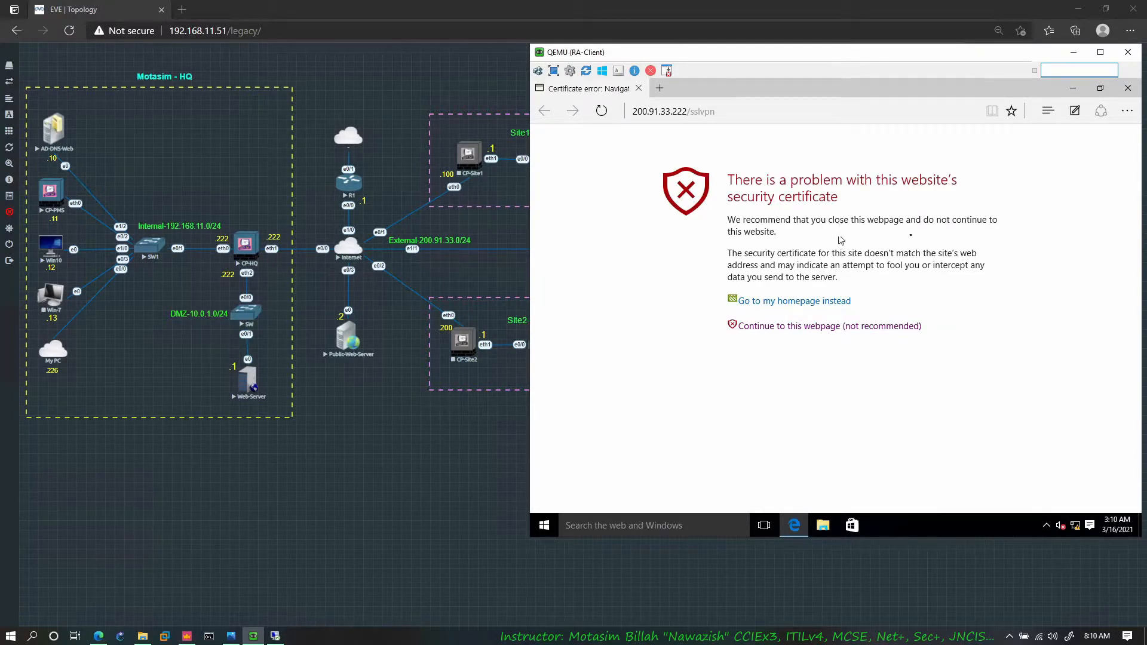
click(840, 328)
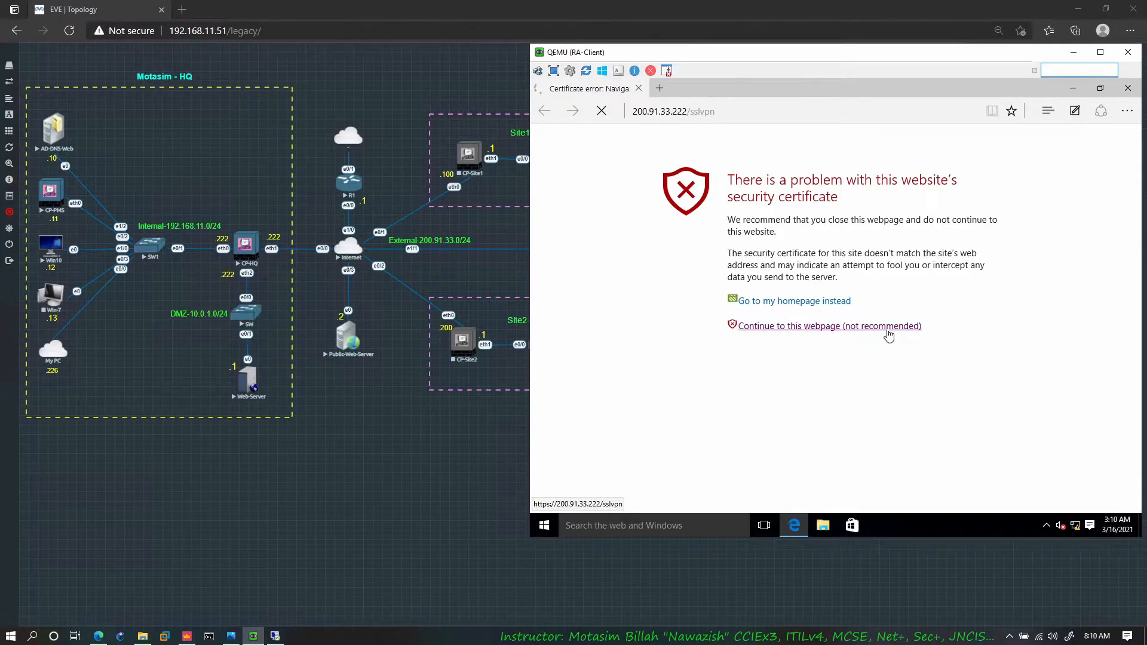
Step: Sign in to the Check Point Mobile portal with the domain user's user name and password
click(816, 287)
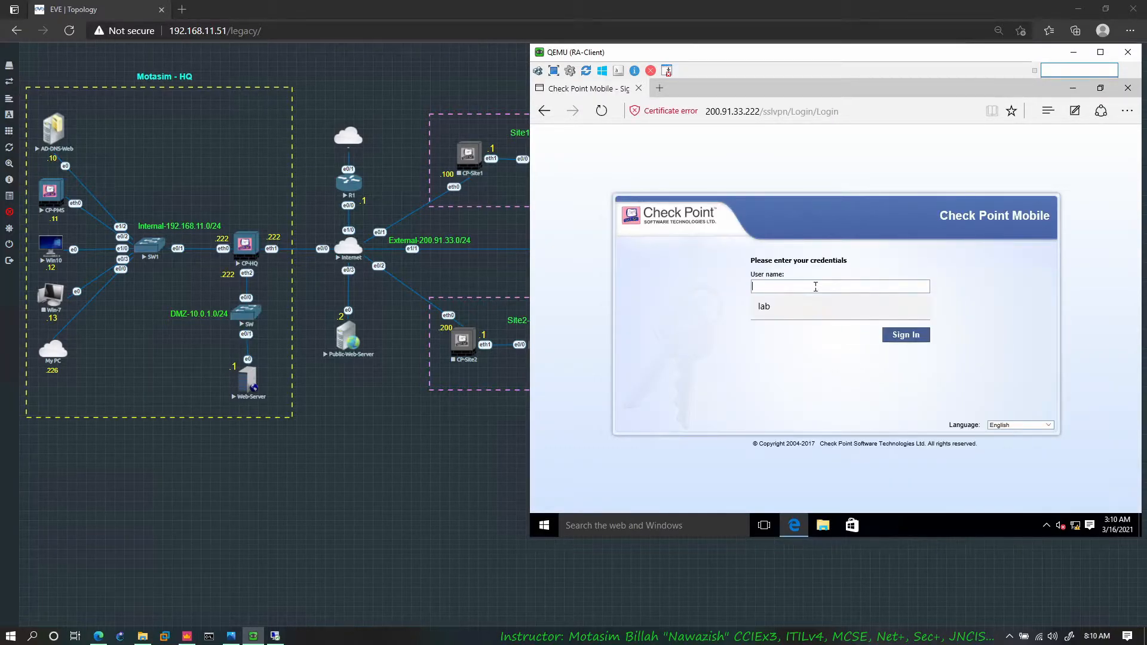
click(835, 371)
click(809, 287)
text(kamran)
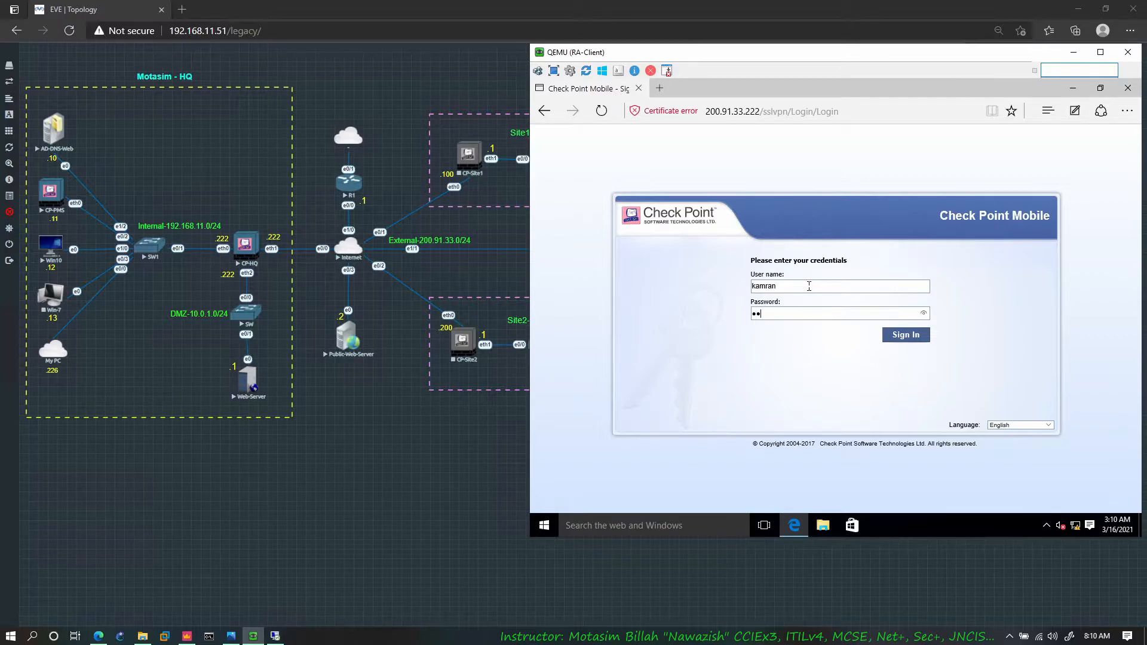
key(Return)
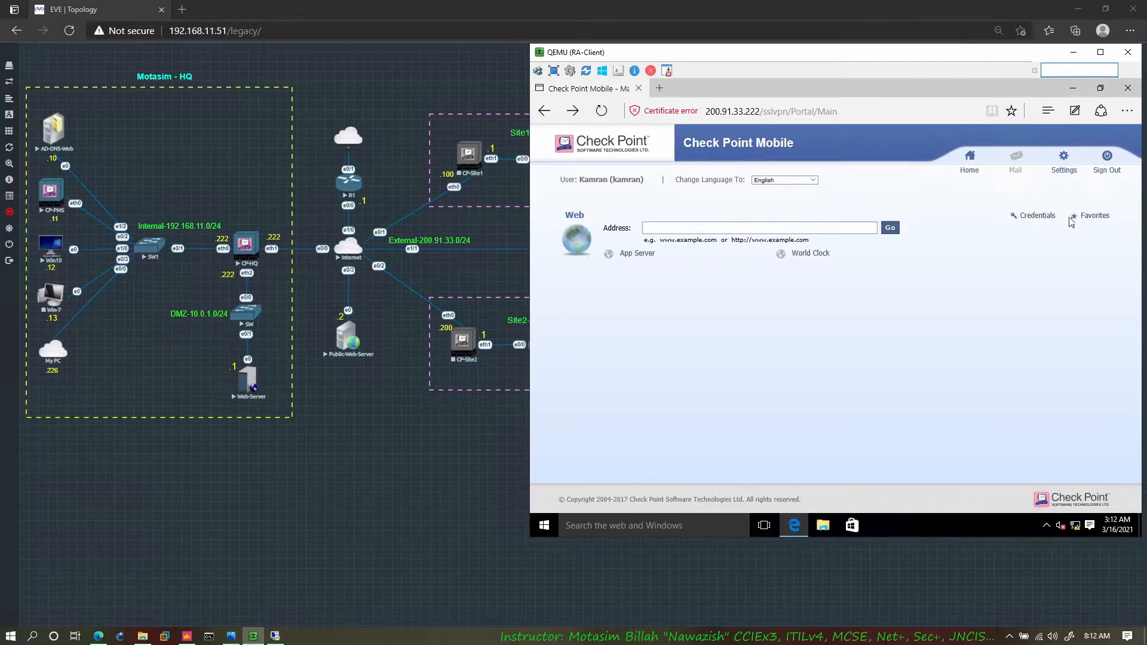
Step: Review the portal's language choices and try to open the App Server web application
click(779, 180)
click(713, 207)
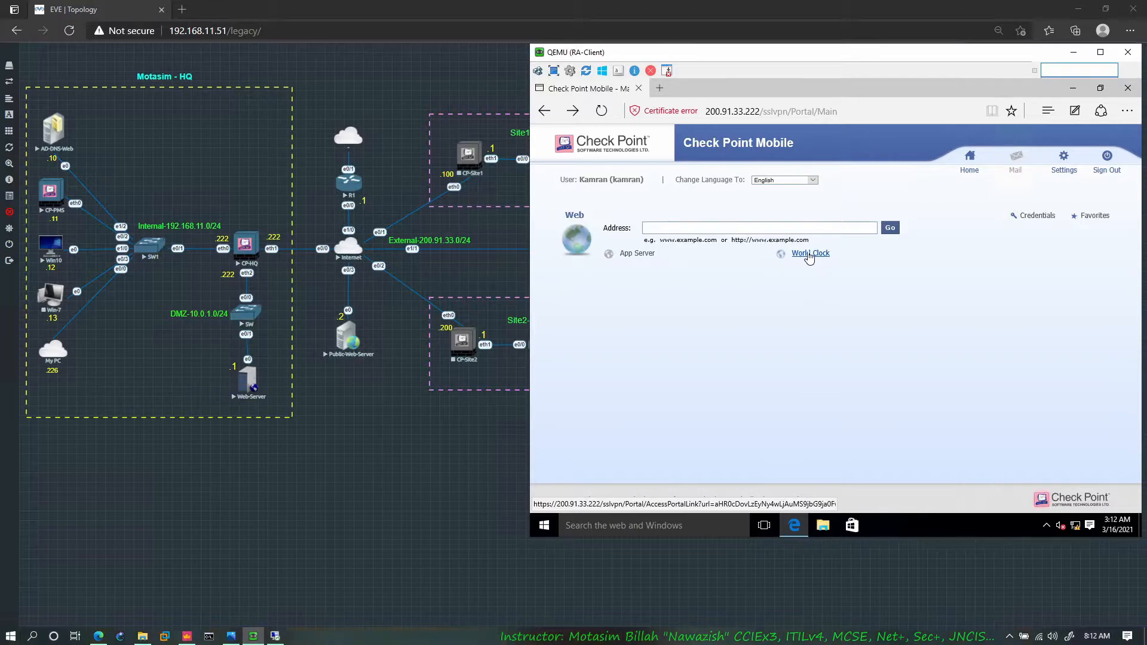
click(637, 254)
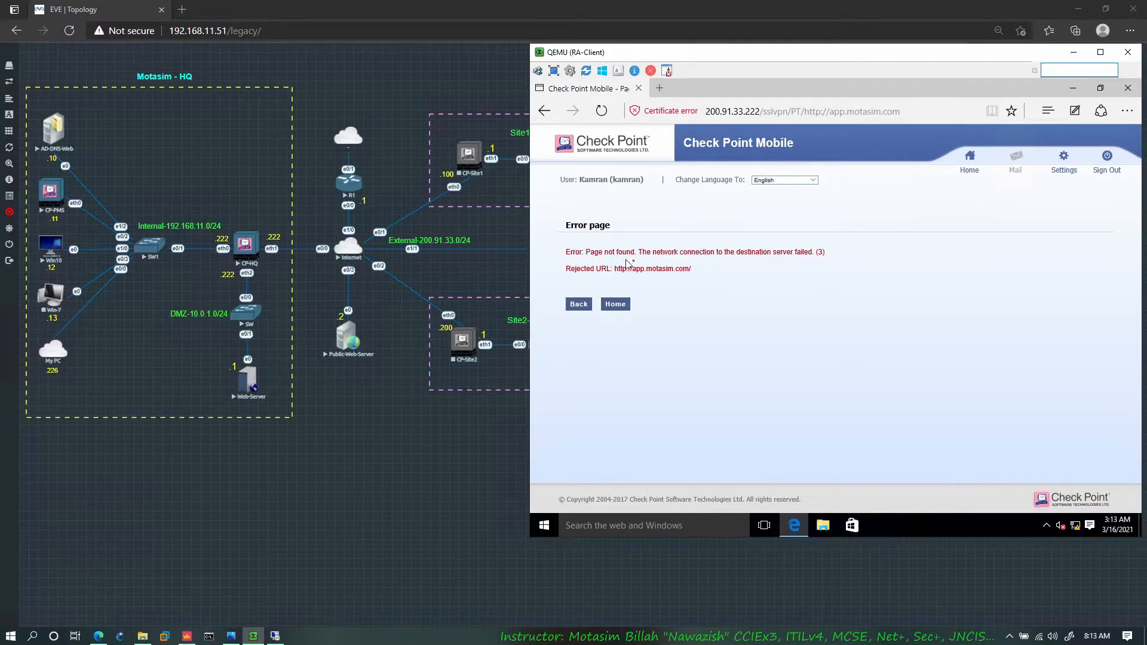
drag(723, 253, 665, 258)
click(665, 258)
Step: Open the win10 remote desktop session from the CP folder and place its window over the RA-Client console
mouse_move(146, 639)
click(145, 592)
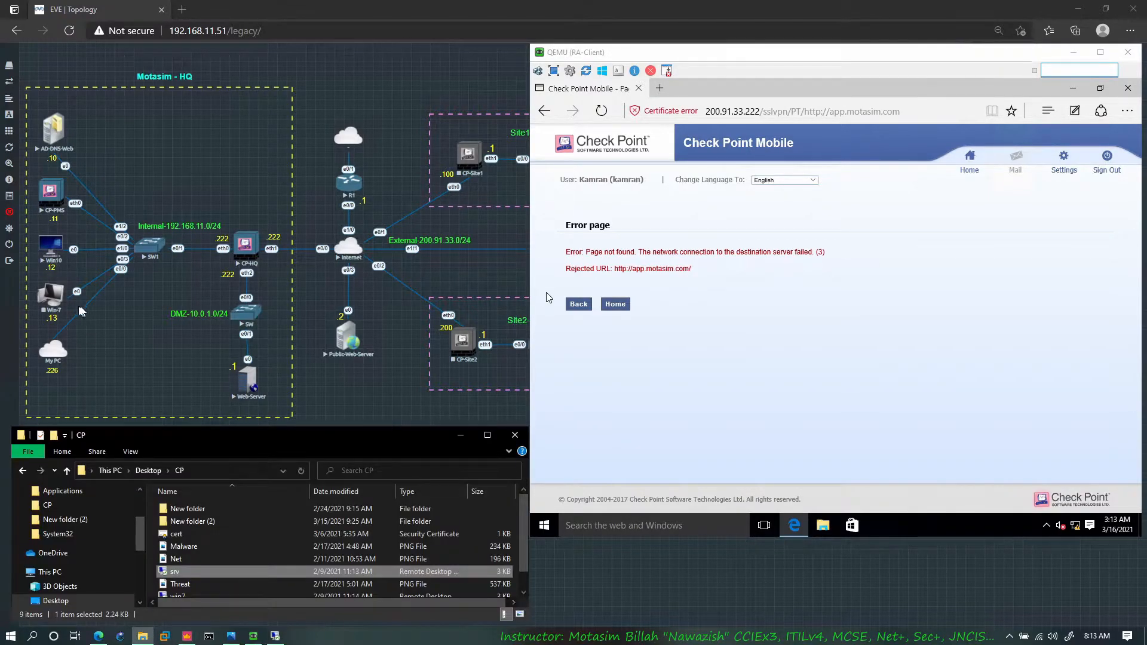
scroll(209, 571, down, 1)
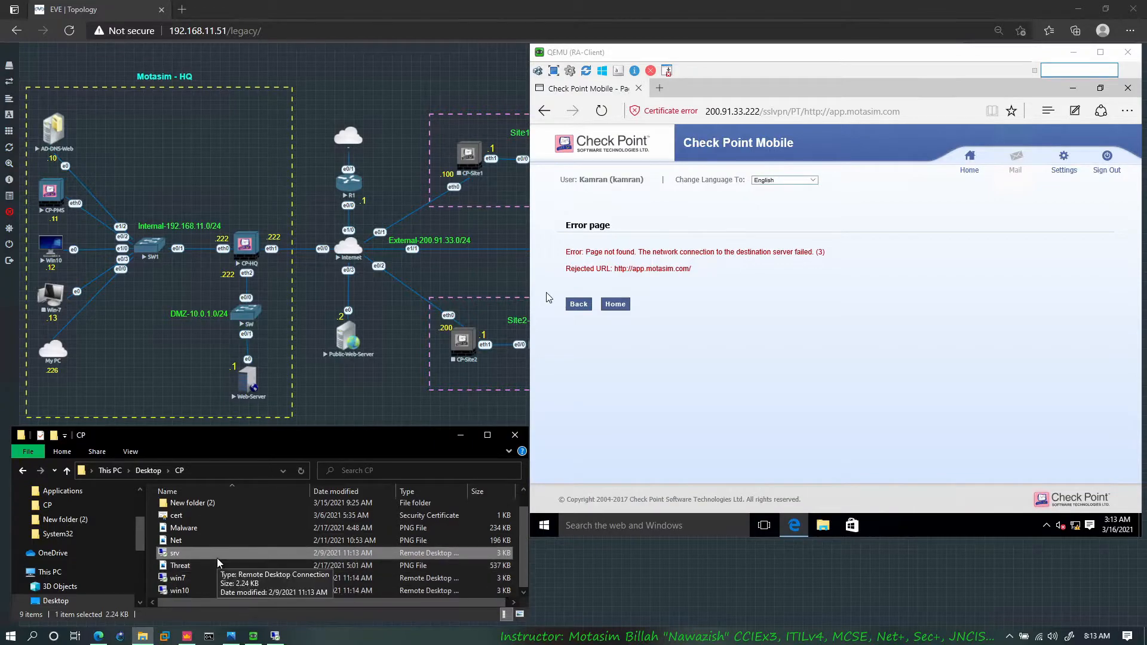
click(203, 591)
double_click(203, 590)
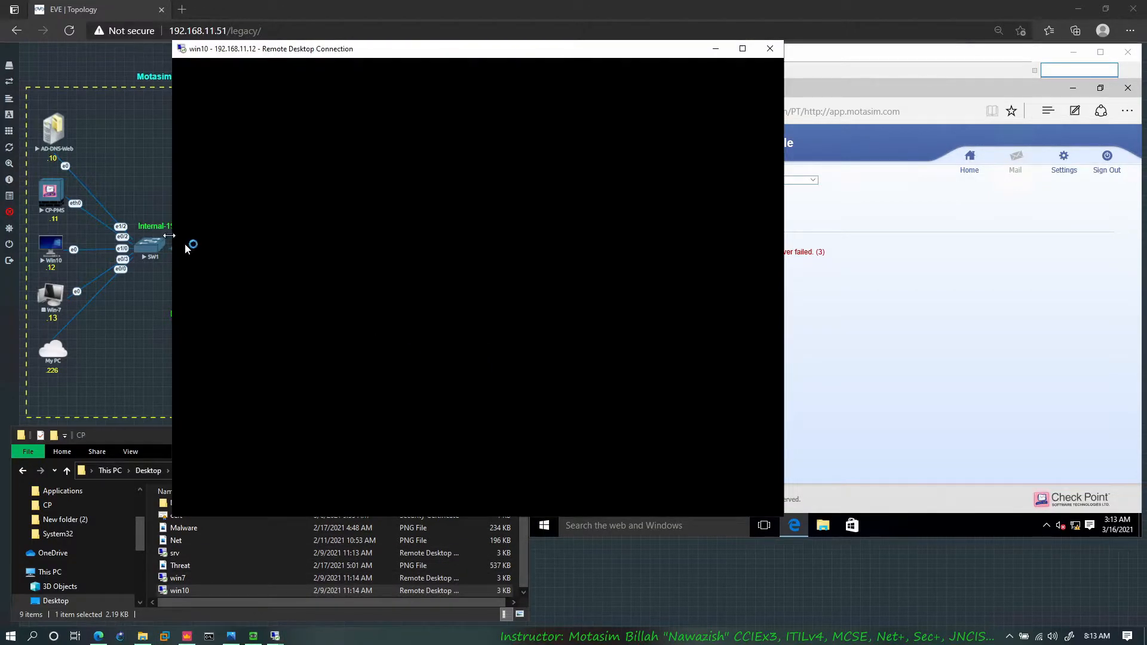
drag(496, 52, 852, 57)
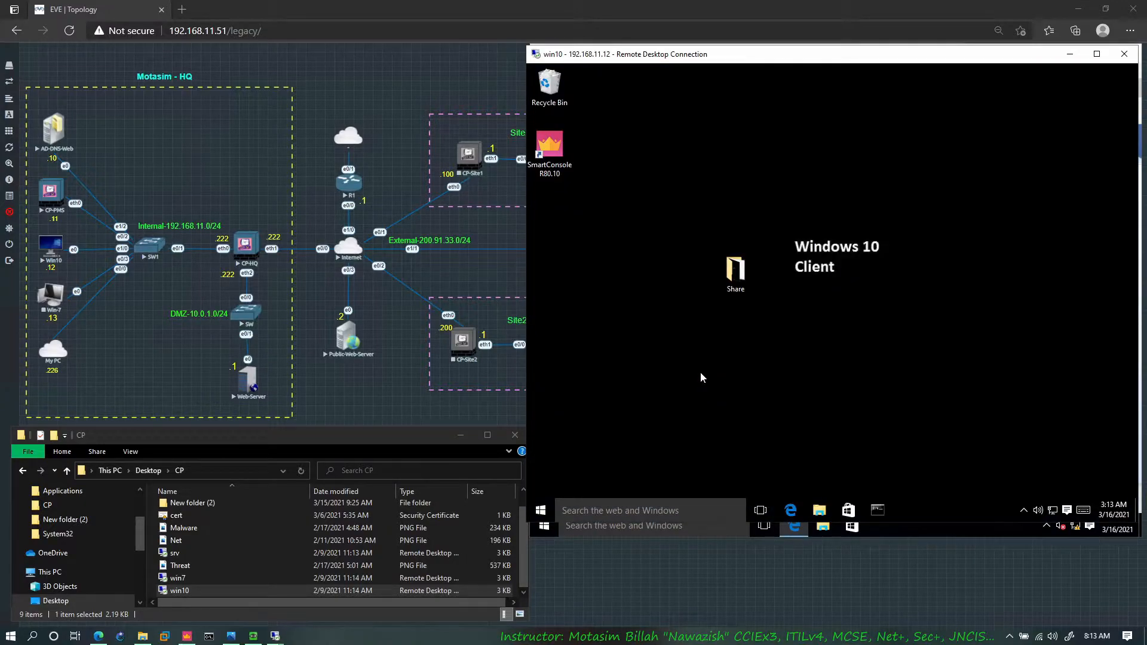
Step: Launch the XAMPP Control Panel on the Windows 10 client and start the Apache service
click(549, 506)
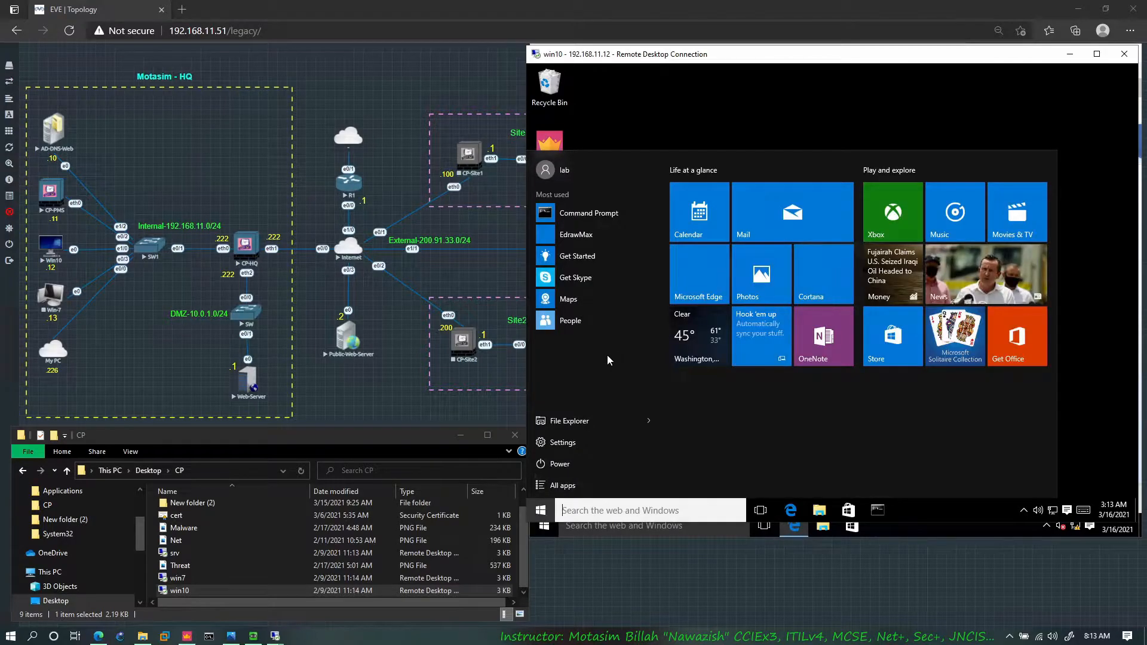
click(569, 485)
scroll(607, 435, down, 10)
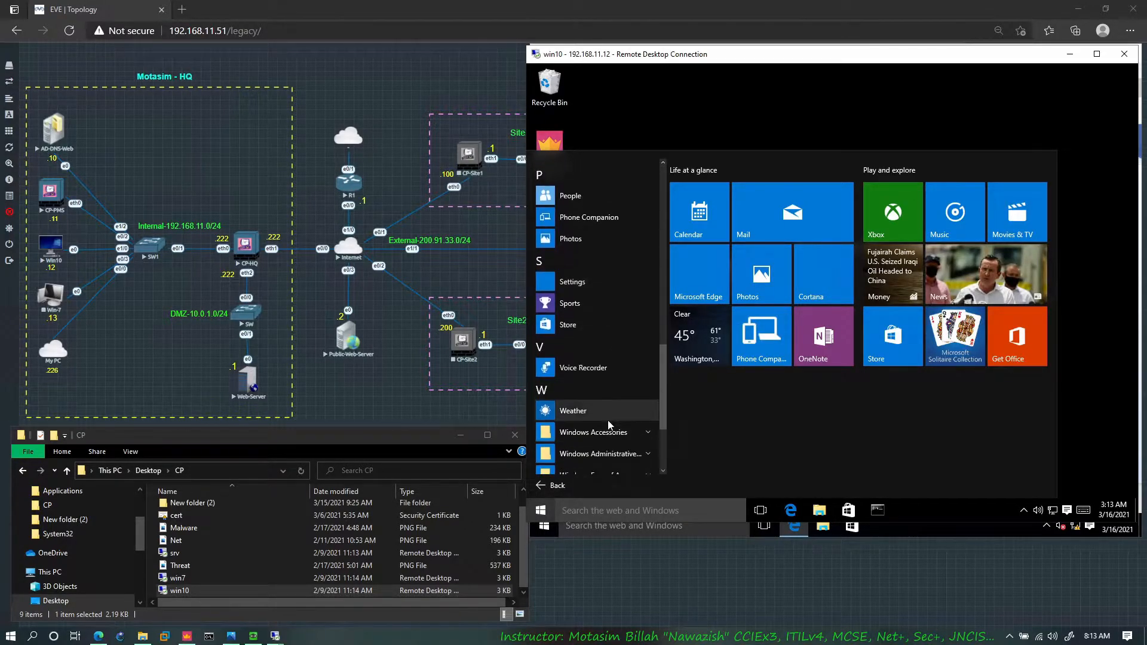
scroll(608, 421, down, 3)
click(598, 443)
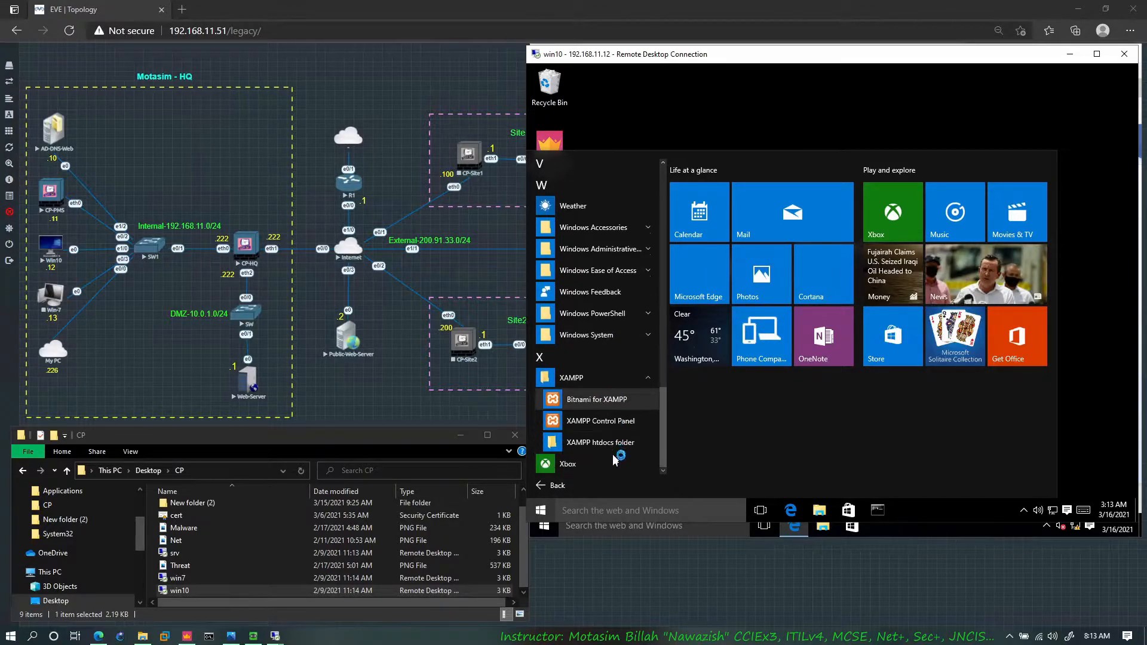
click(614, 422)
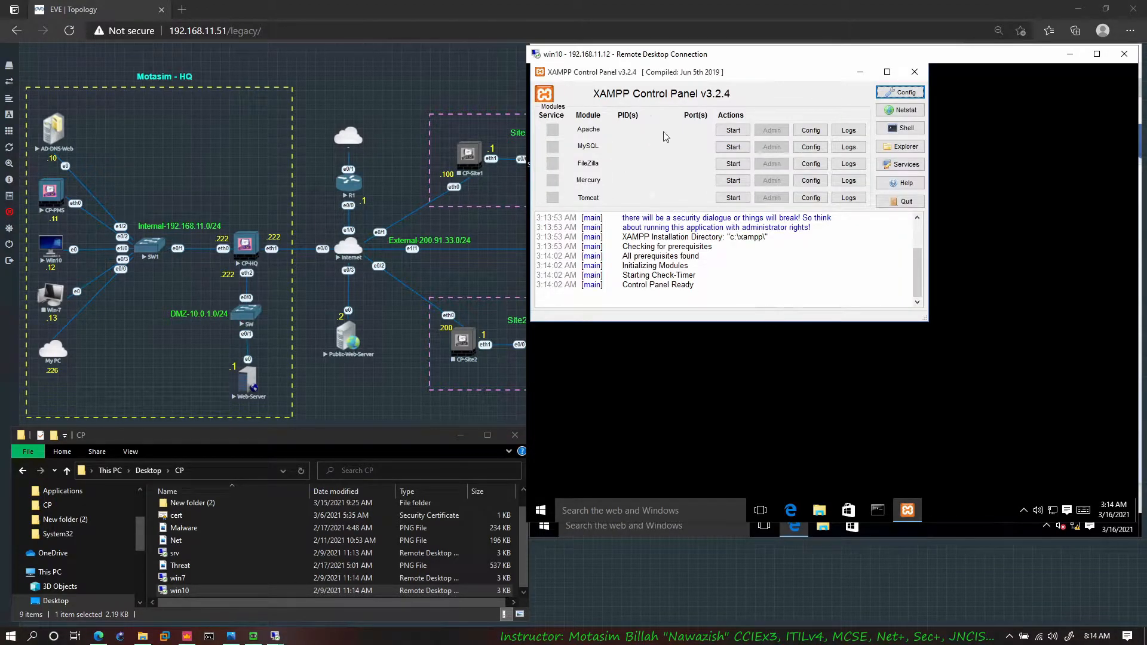
click(734, 130)
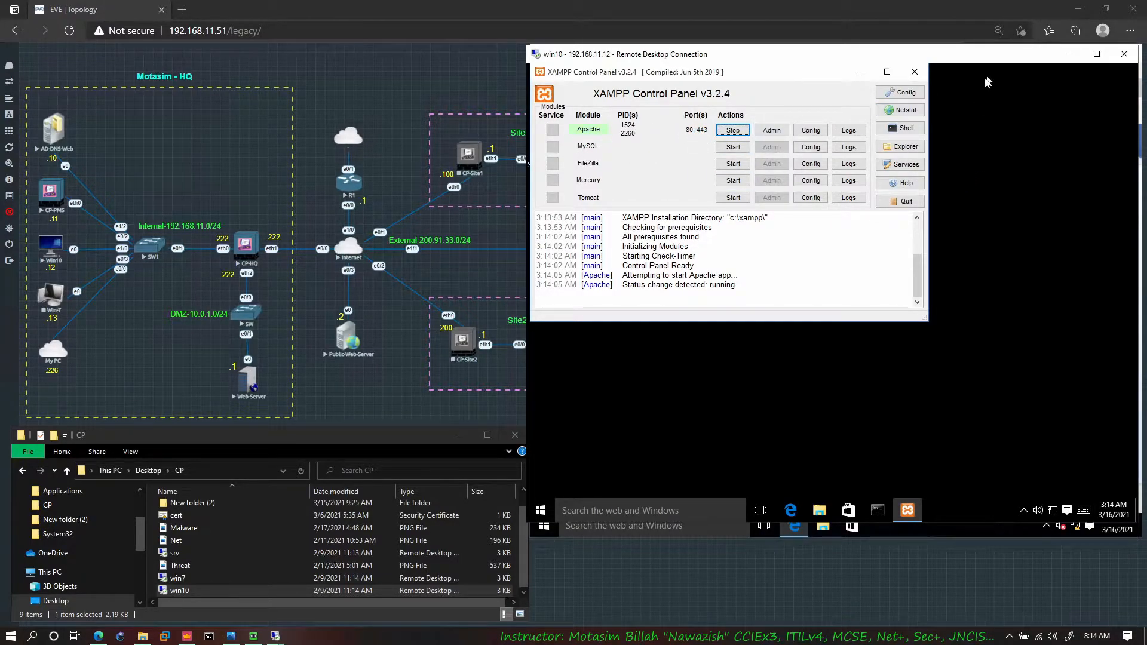
Step: Return to the Check Point Mobile portal on RA-Client and open the App Server application again
click(1071, 54)
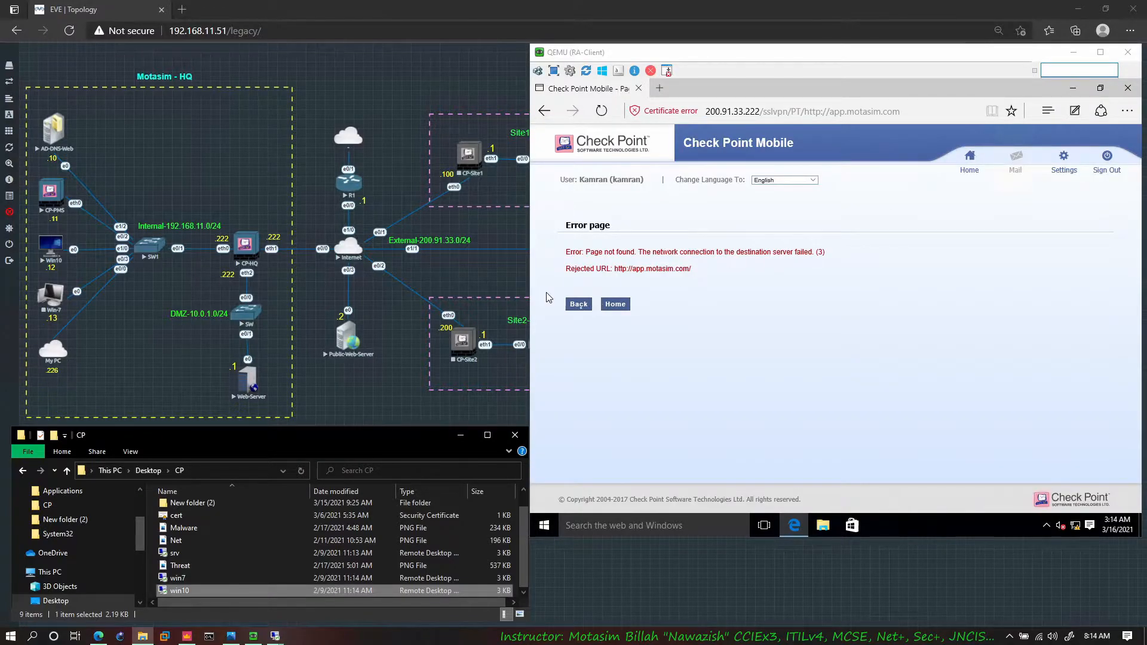
click(579, 304)
click(639, 254)
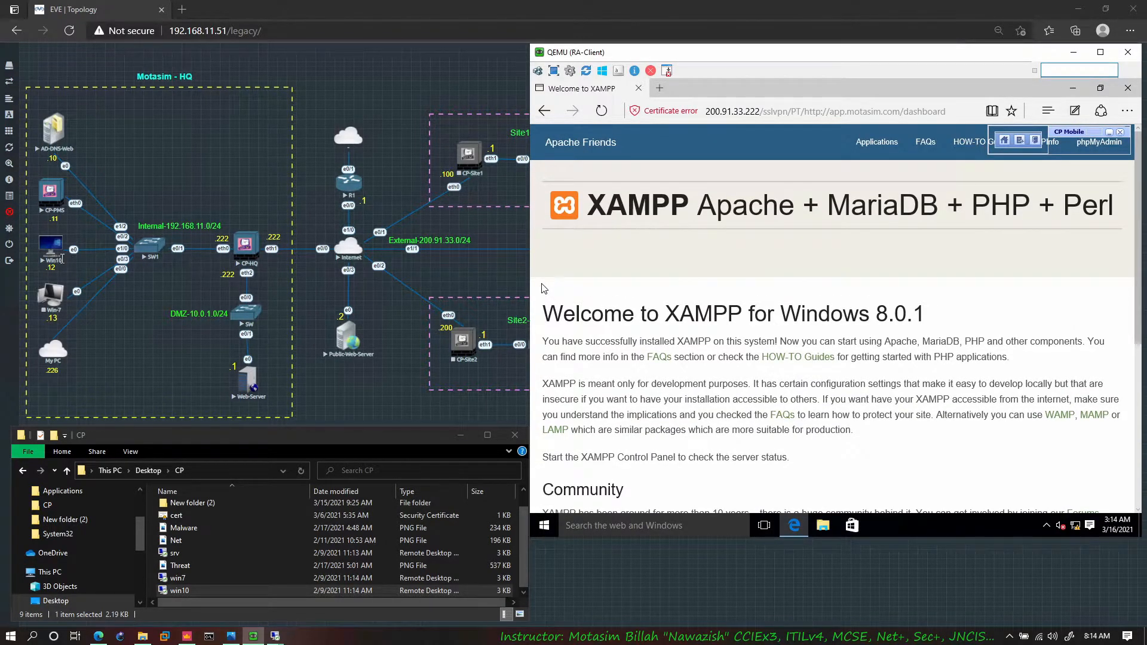
Step: Switch to SmartConsole, open the Mobile Access policy in SmartDashboard and display its policy rules
click(394, 339)
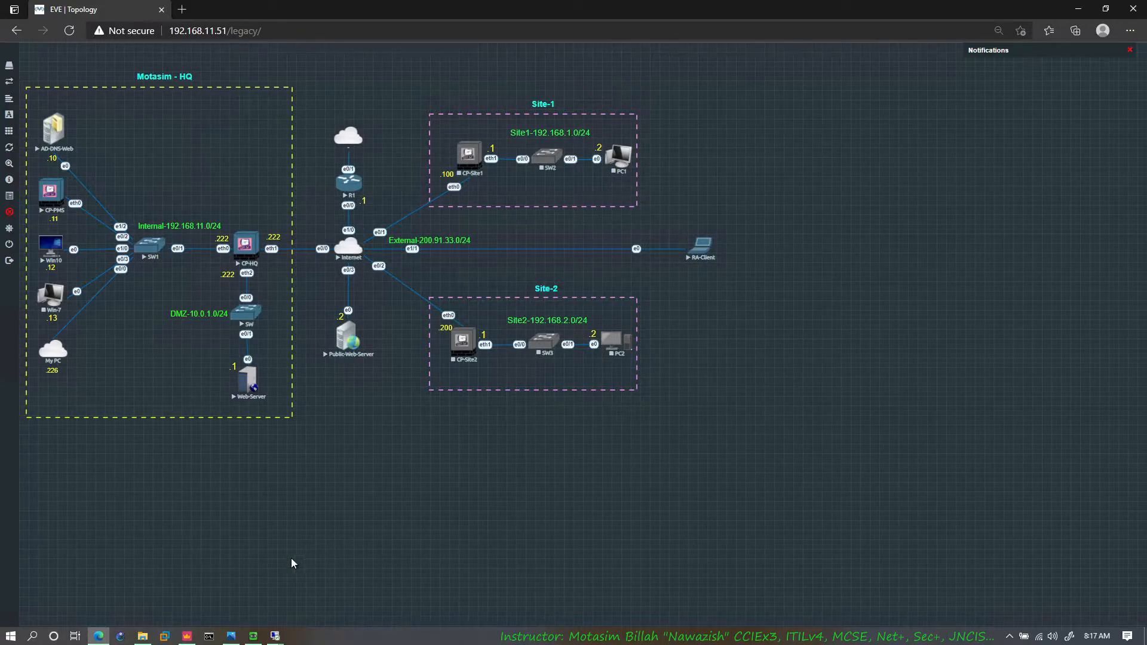
click(187, 636)
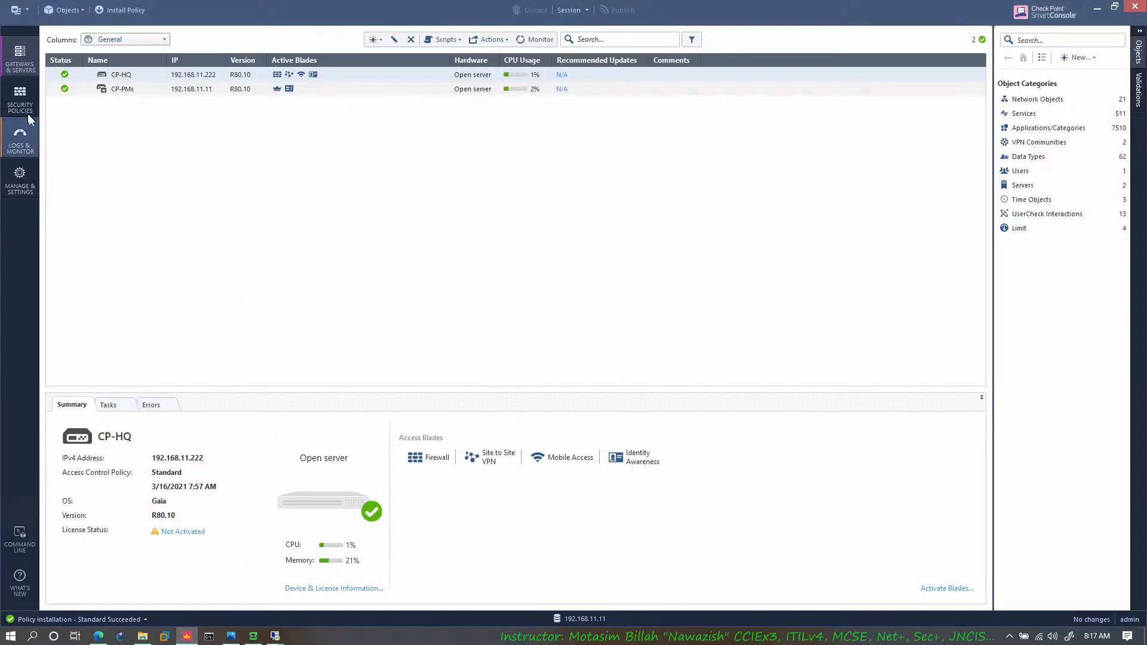
click(20, 97)
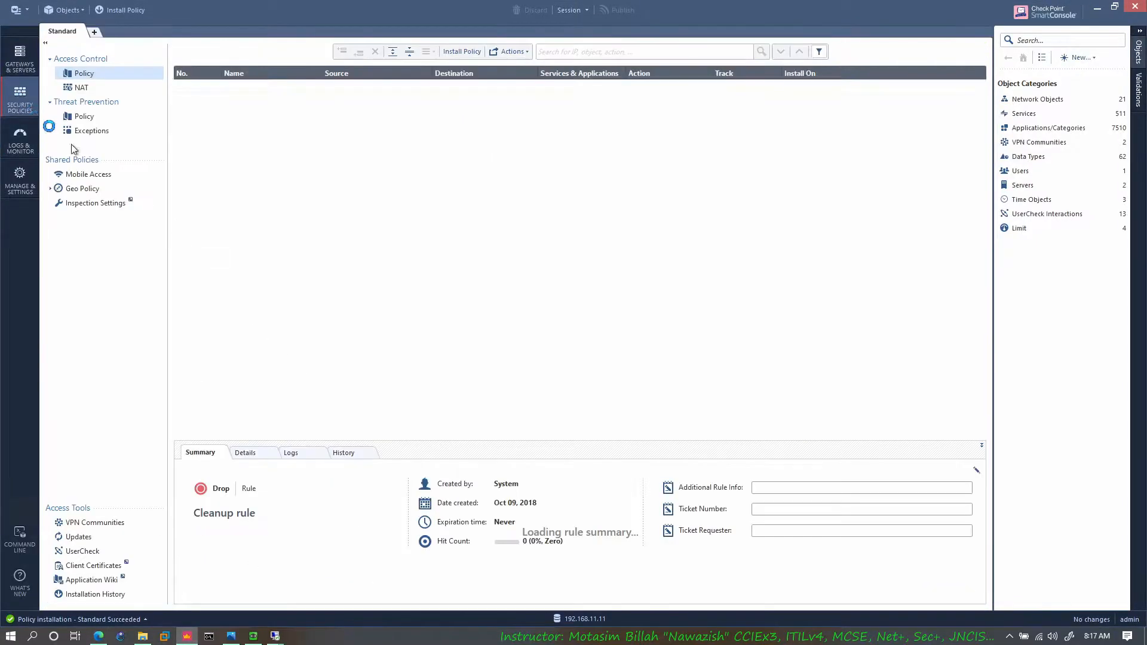
click(95, 176)
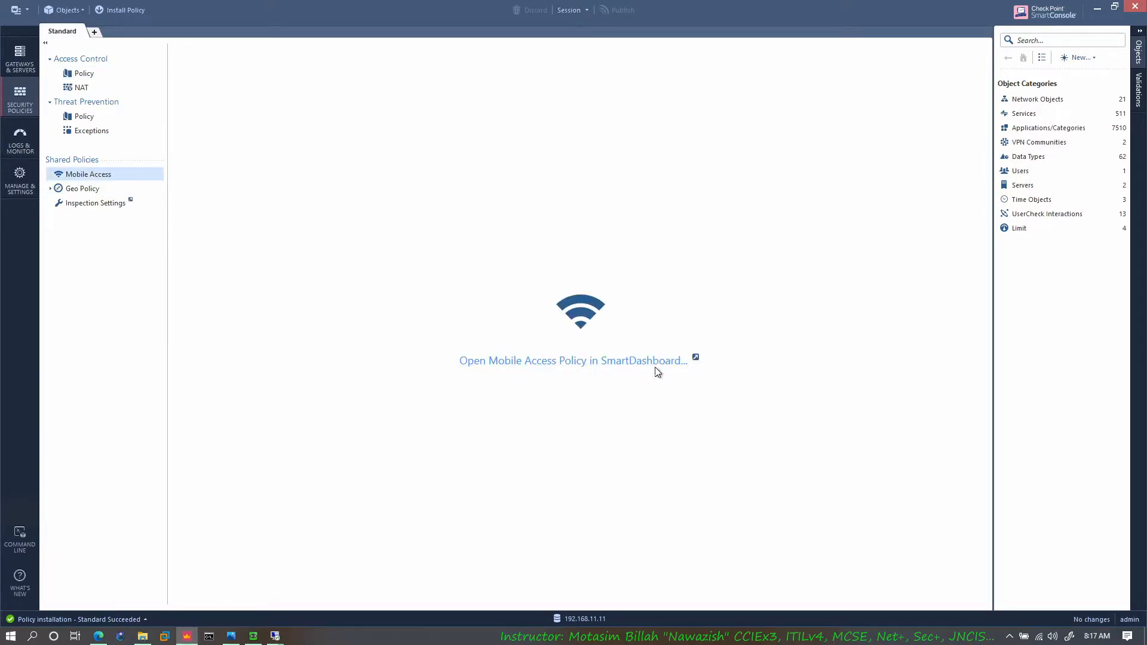
click(590, 364)
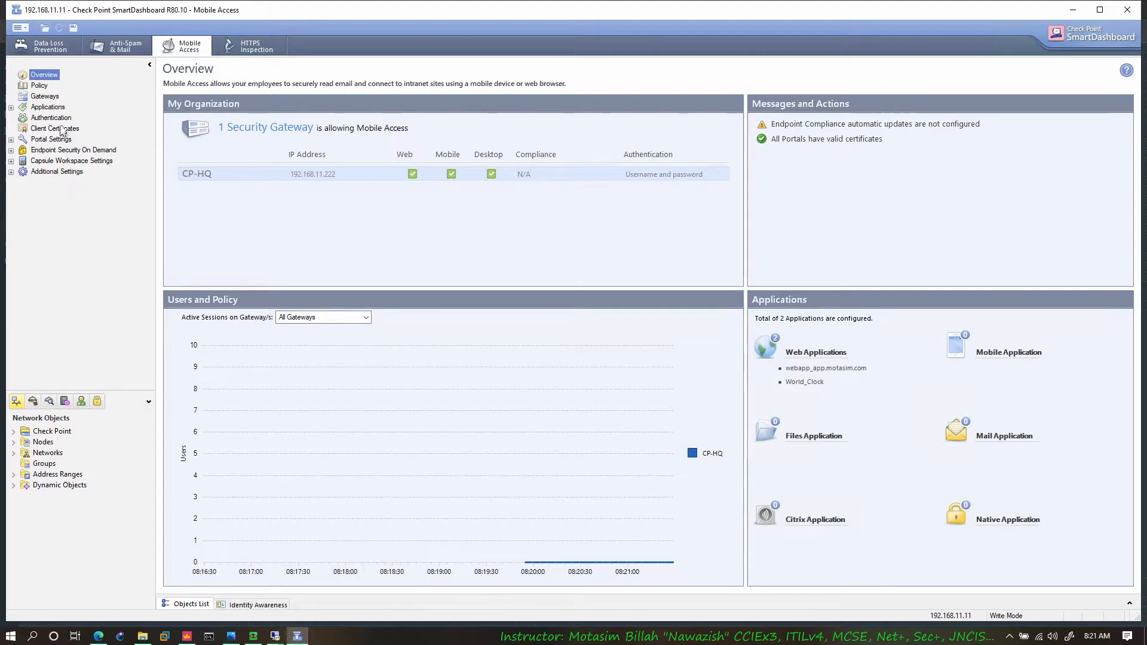
click(39, 86)
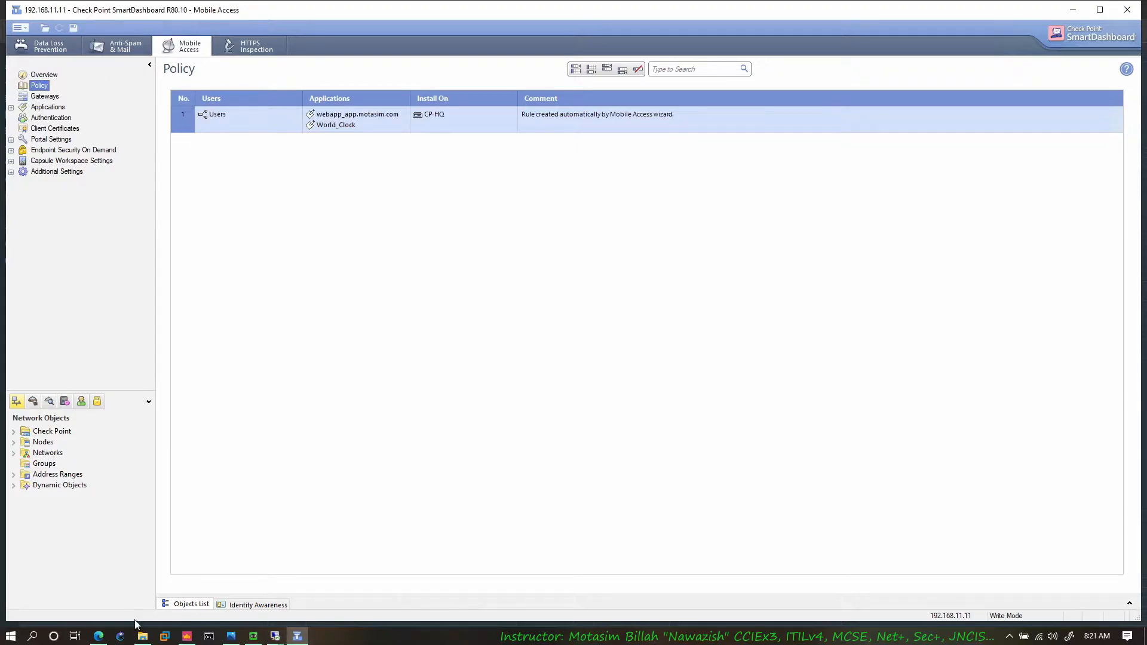
click(99, 636)
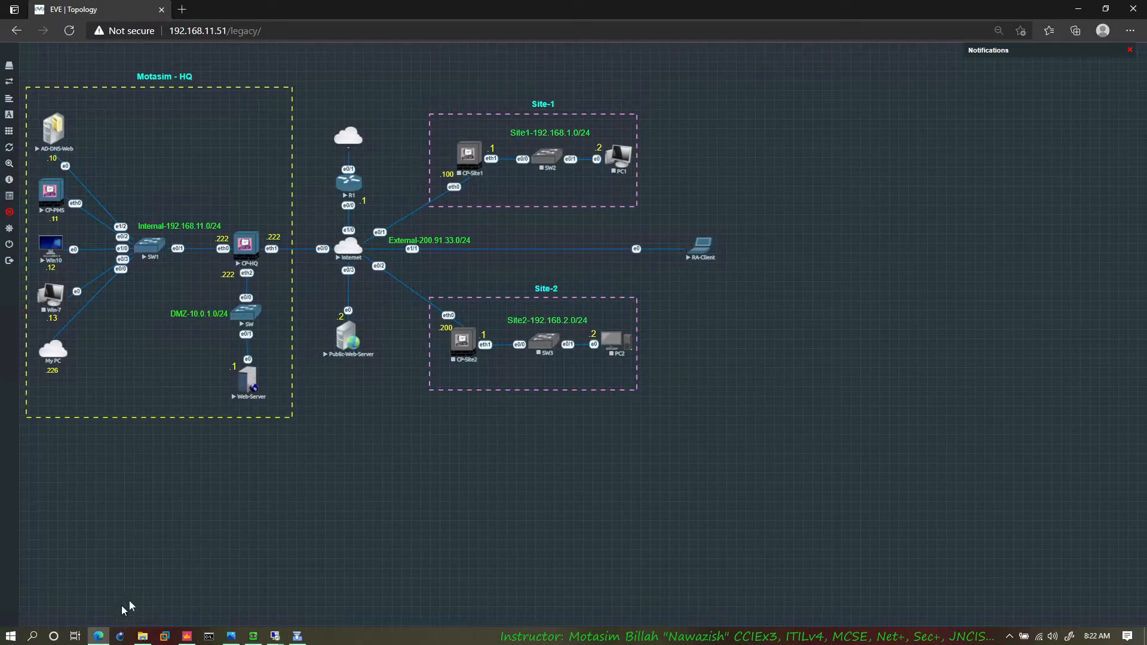
click(99, 637)
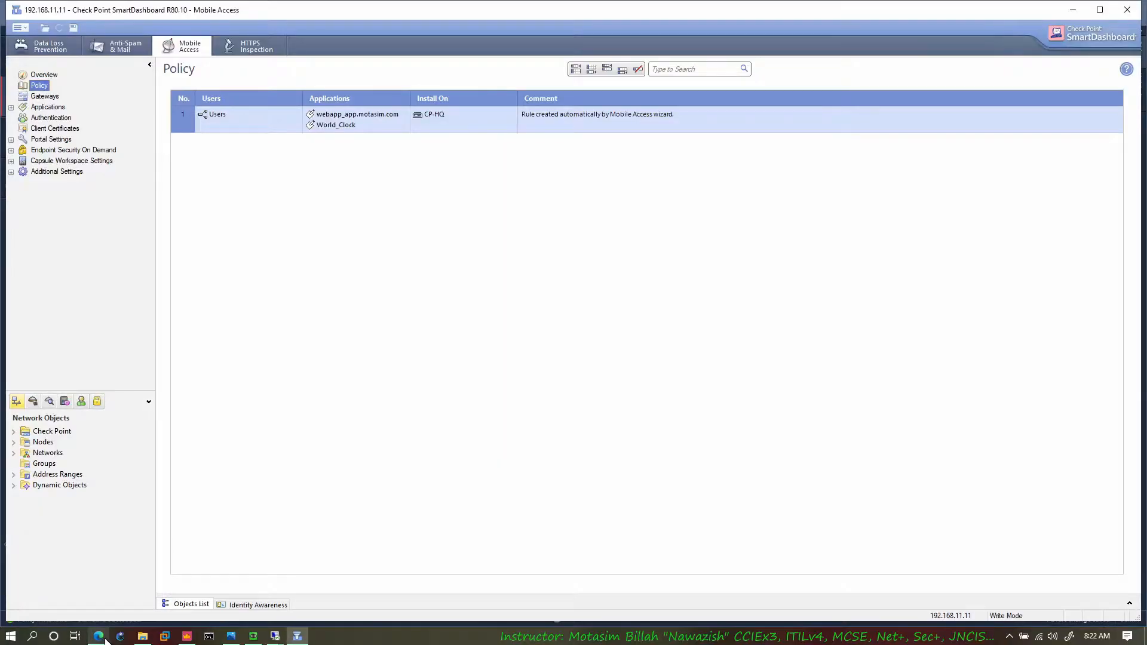
click(405, 113)
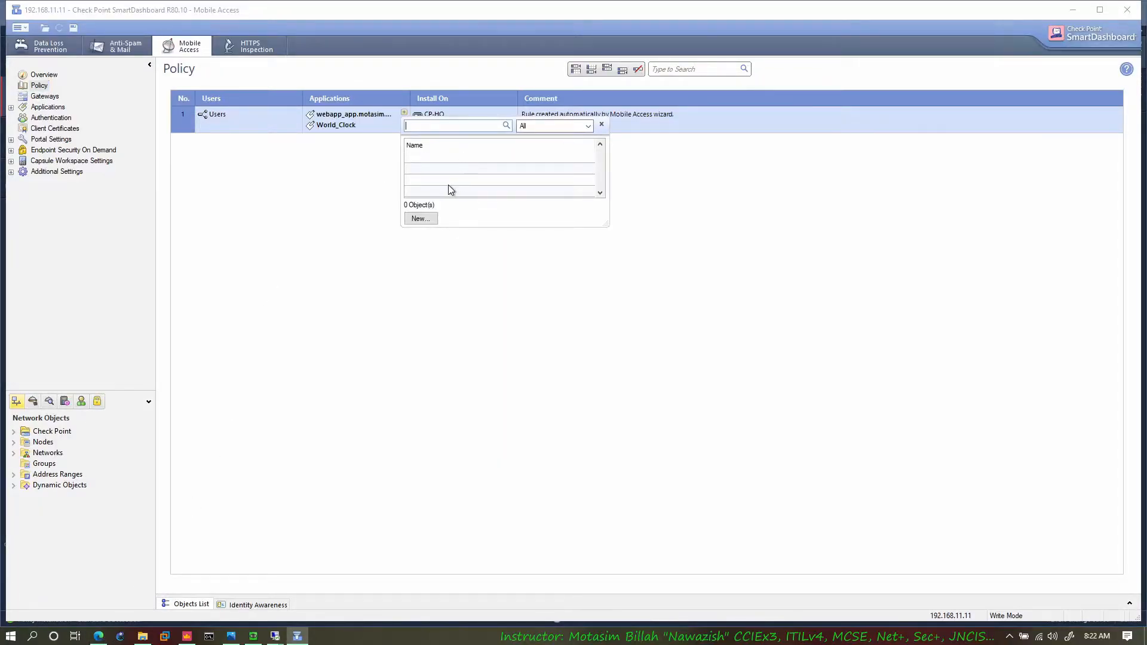
click(428, 219)
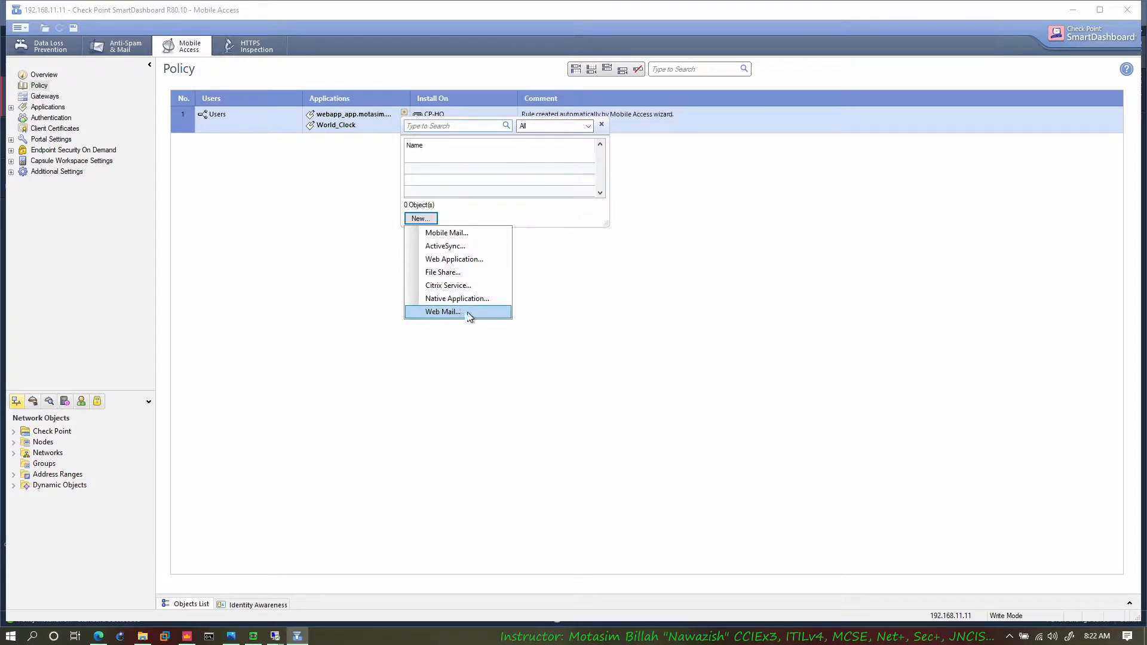
click(461, 261)
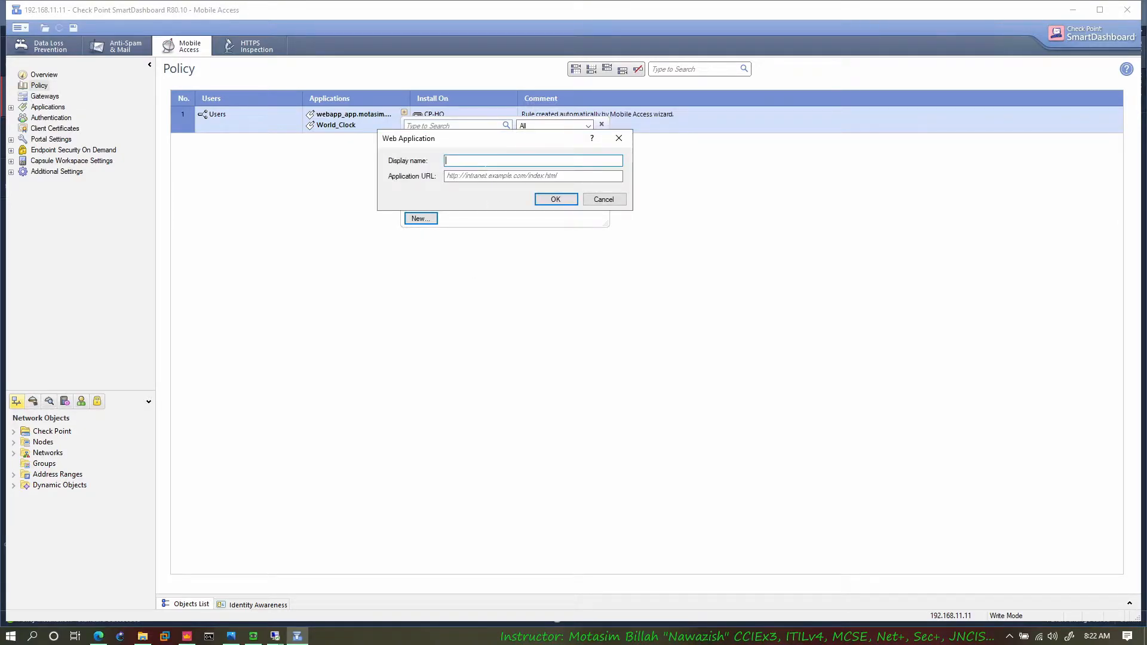
text(Kamran Inc.)
click(500, 176)
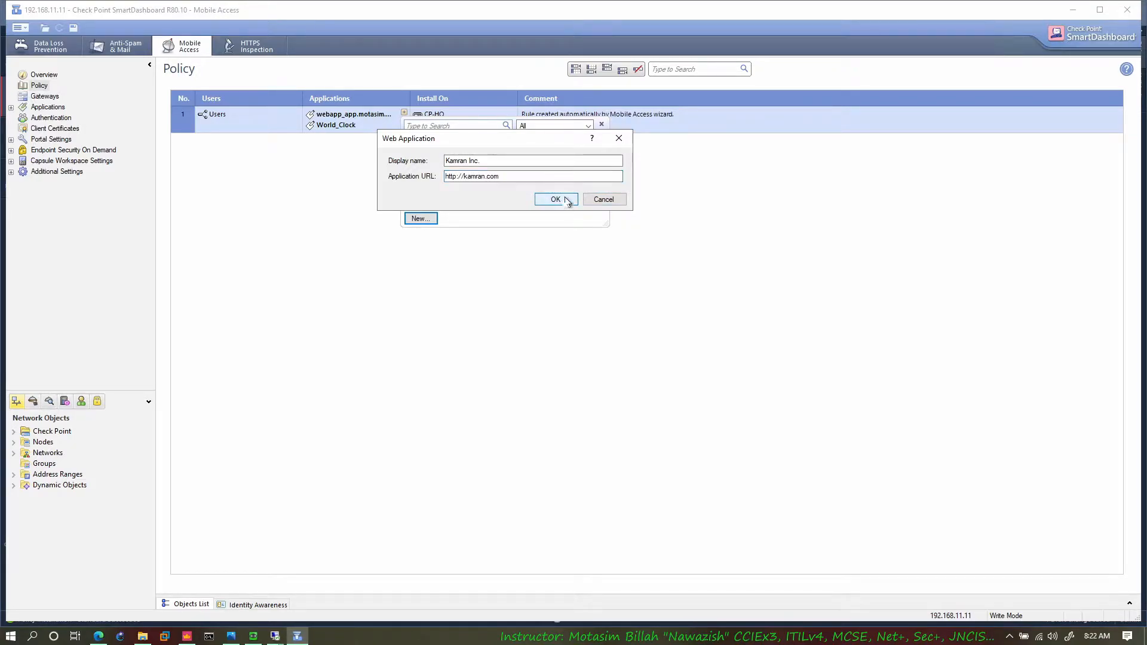
click(544, 199)
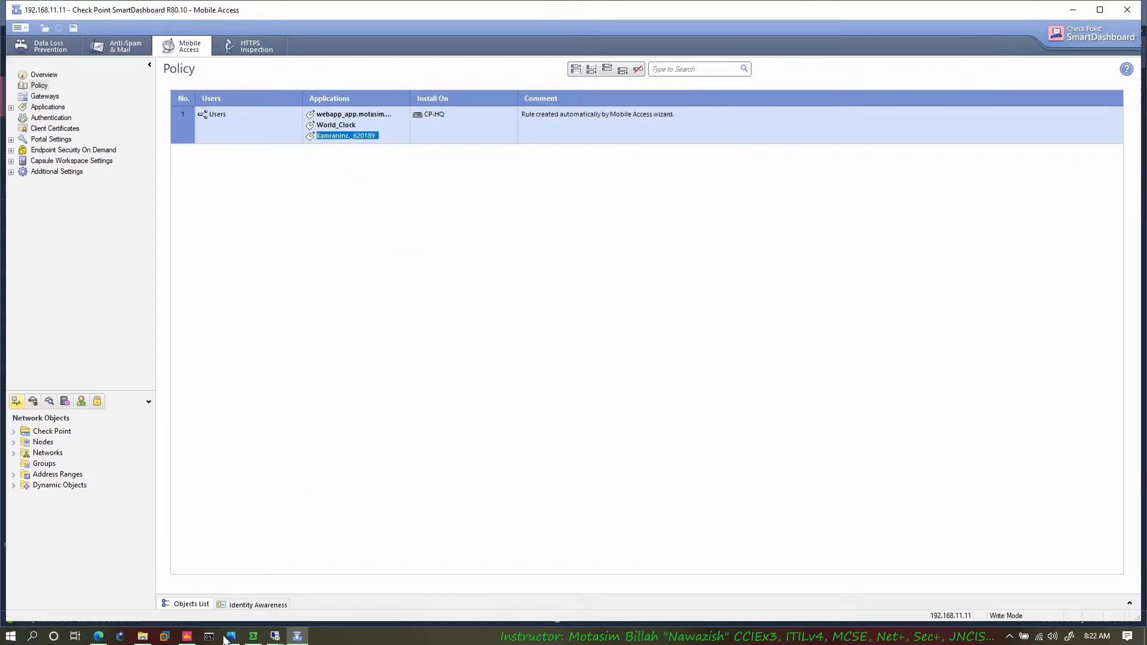
Step: Switch to the srv remote desktop session and open DNS Manager from Server Manager
mouse_move(279, 640)
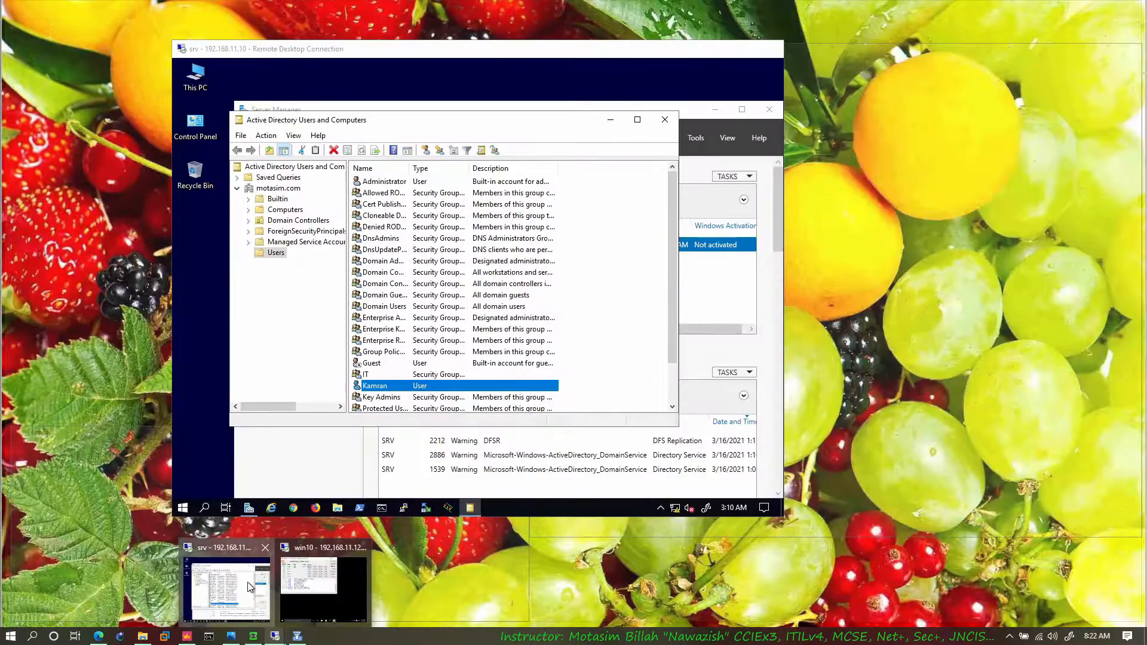
click(250, 587)
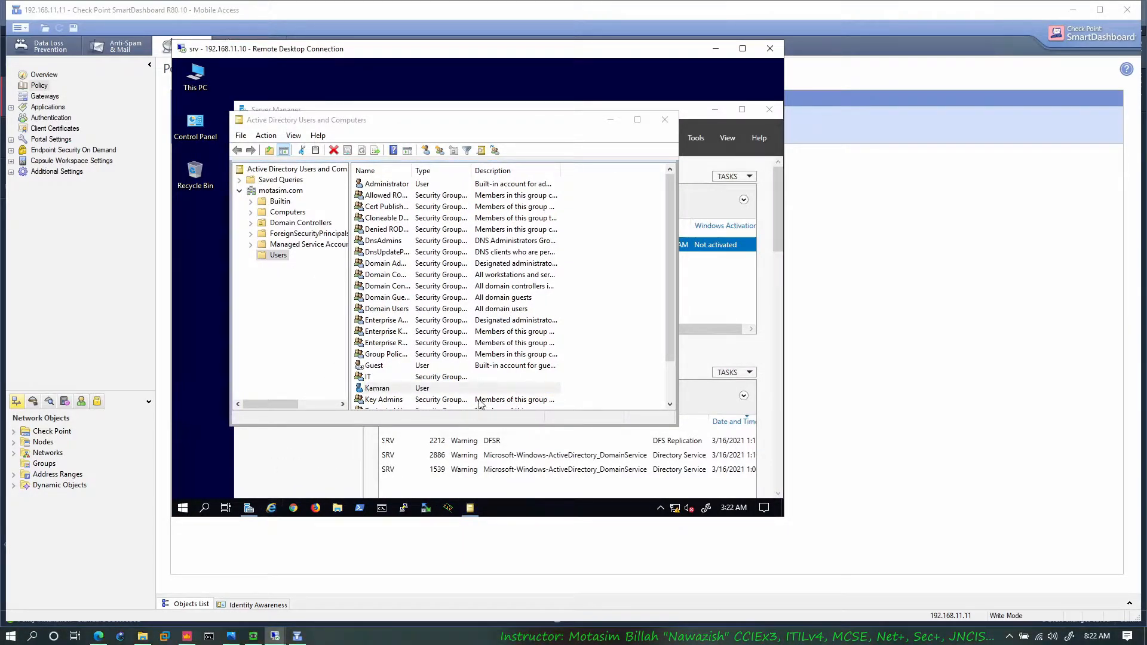
click(704, 139)
click(705, 140)
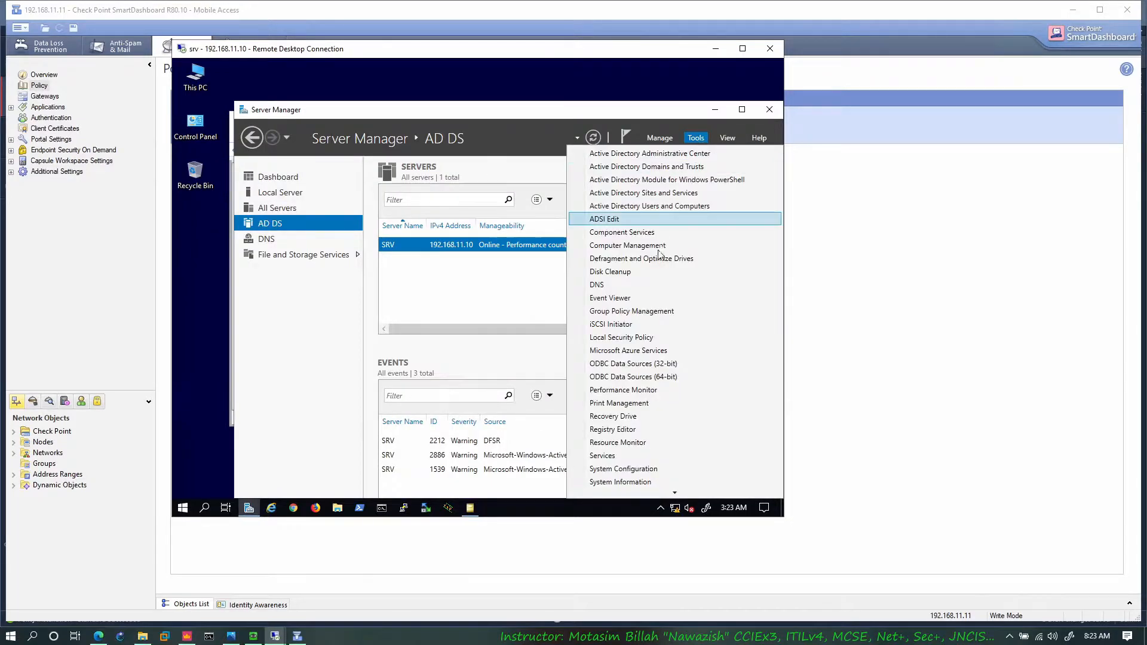
click(637, 284)
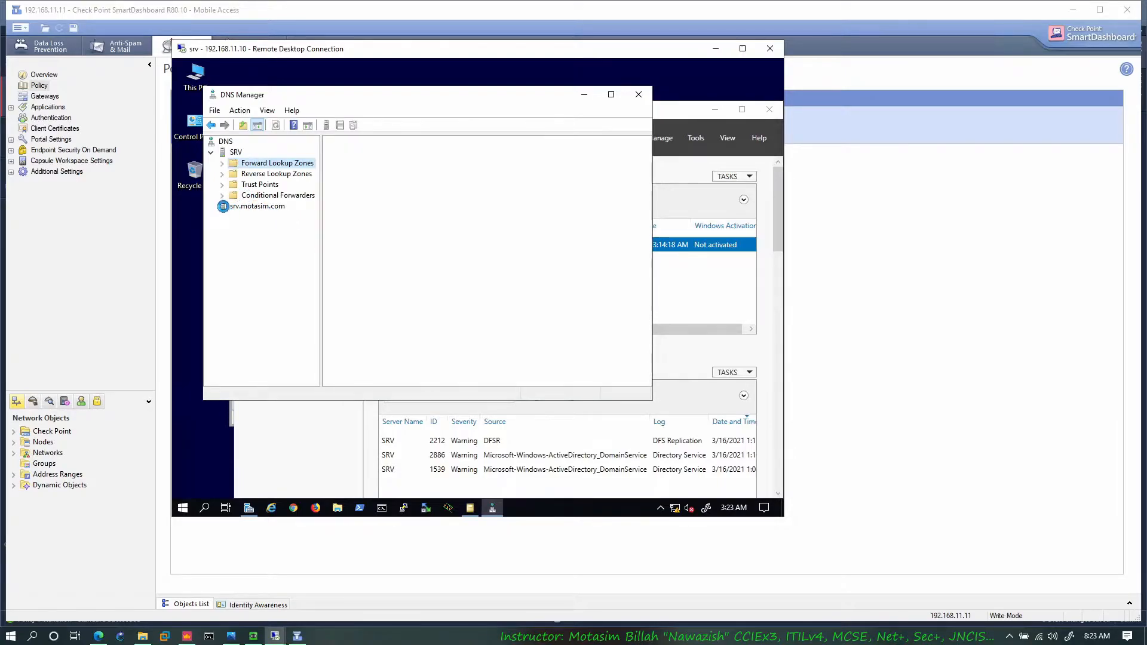
Step: Examine the host records in the motasim.com and kamran.com forward lookup zones, and minimize DNS Manager
click(226, 166)
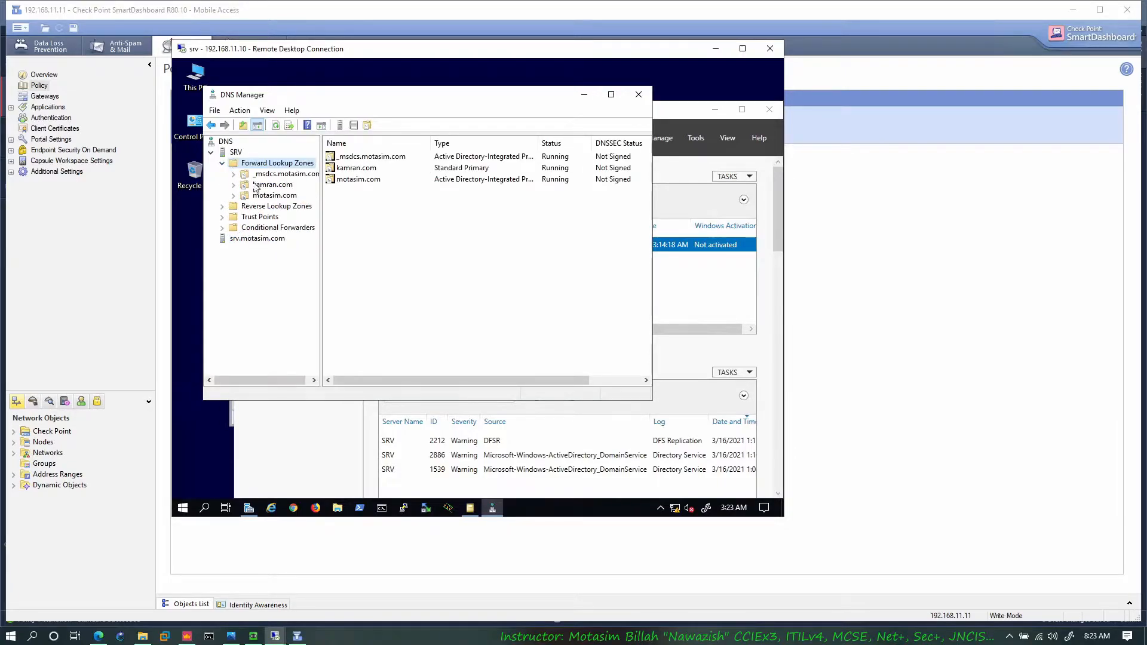
click(257, 185)
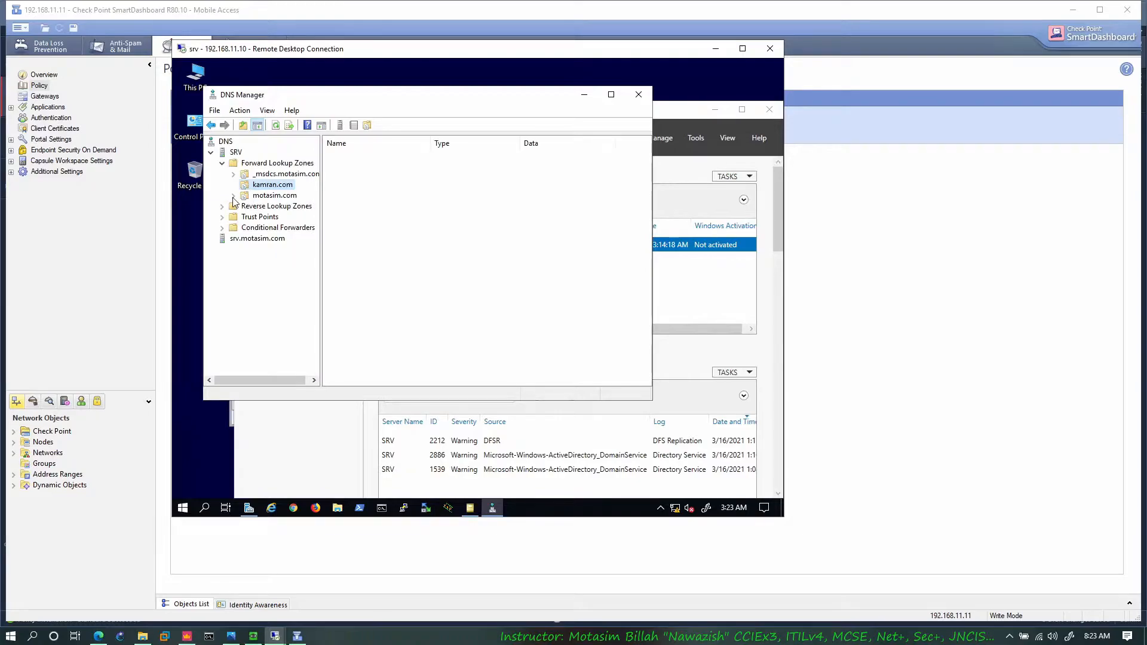
double_click(262, 196)
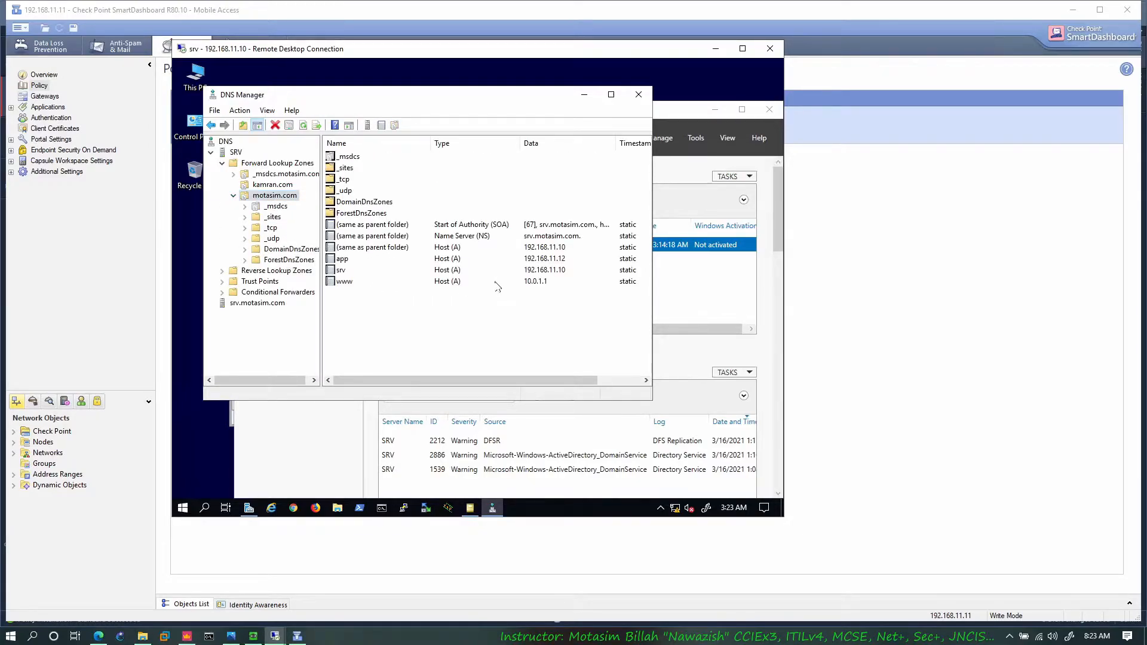
click(519, 282)
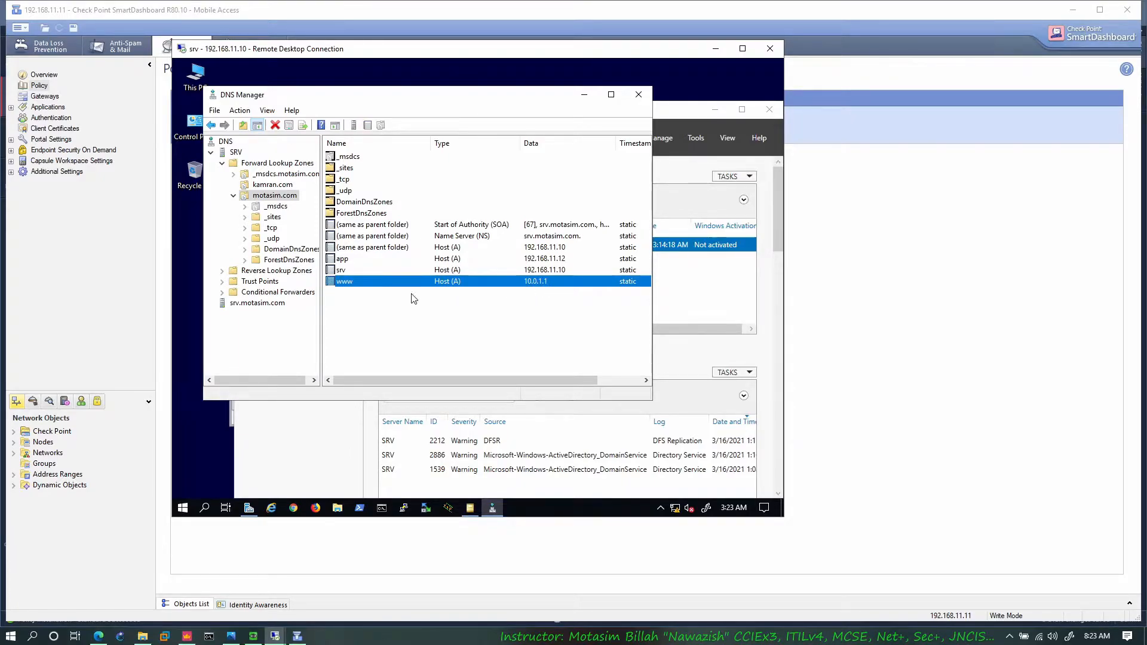
click(276, 186)
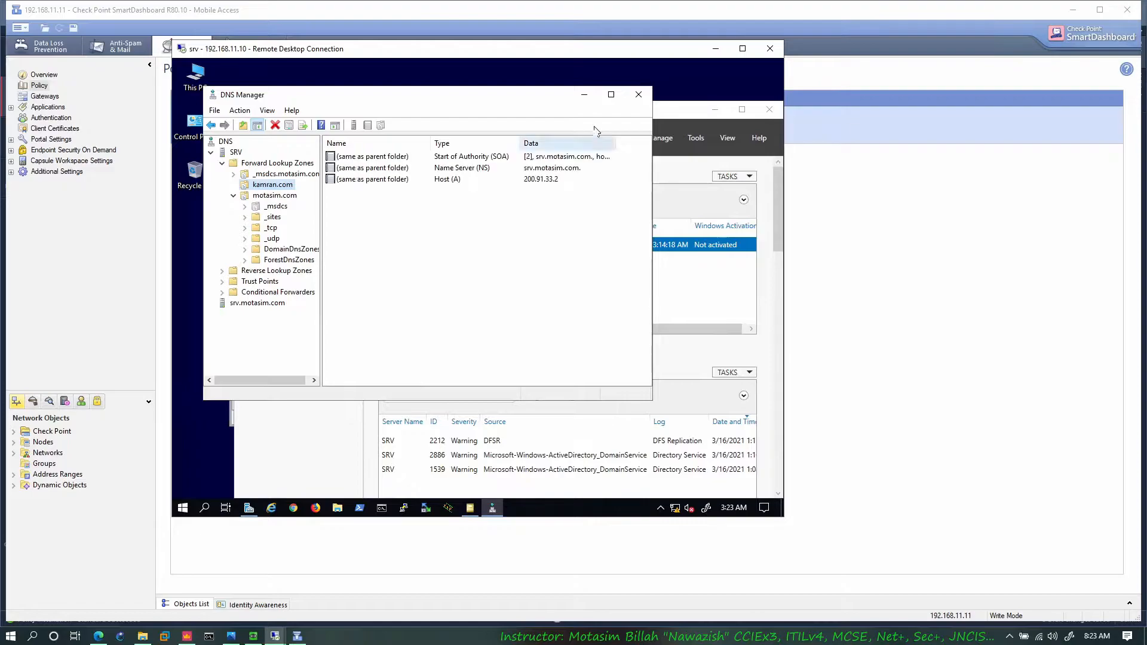
click(583, 95)
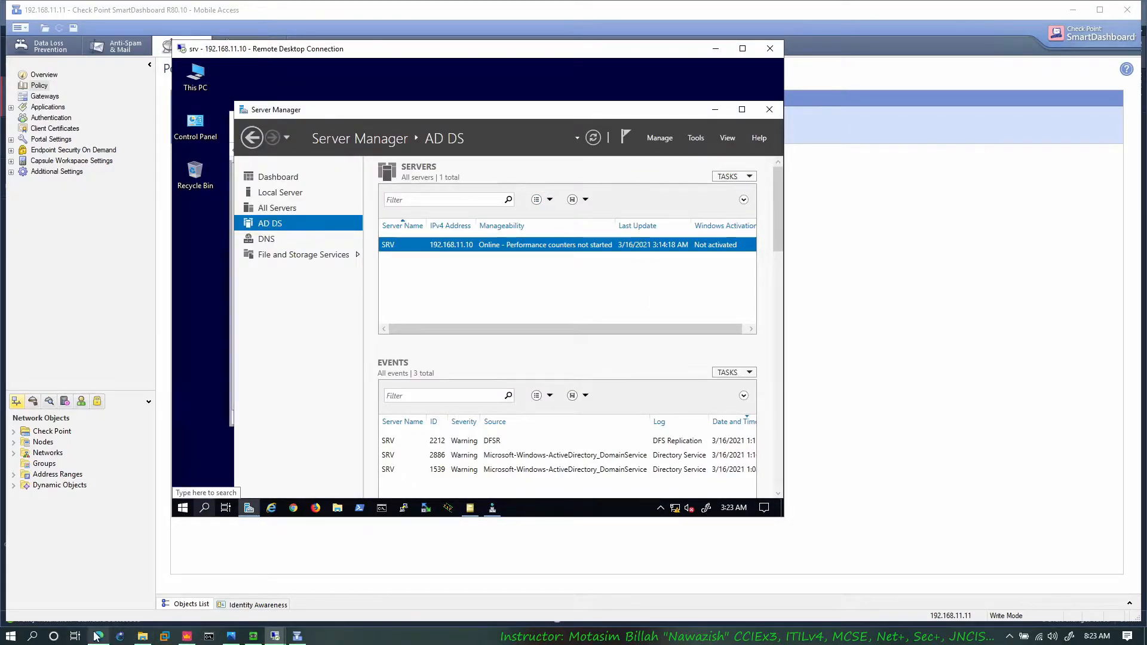
click(190, 639)
click(297, 636)
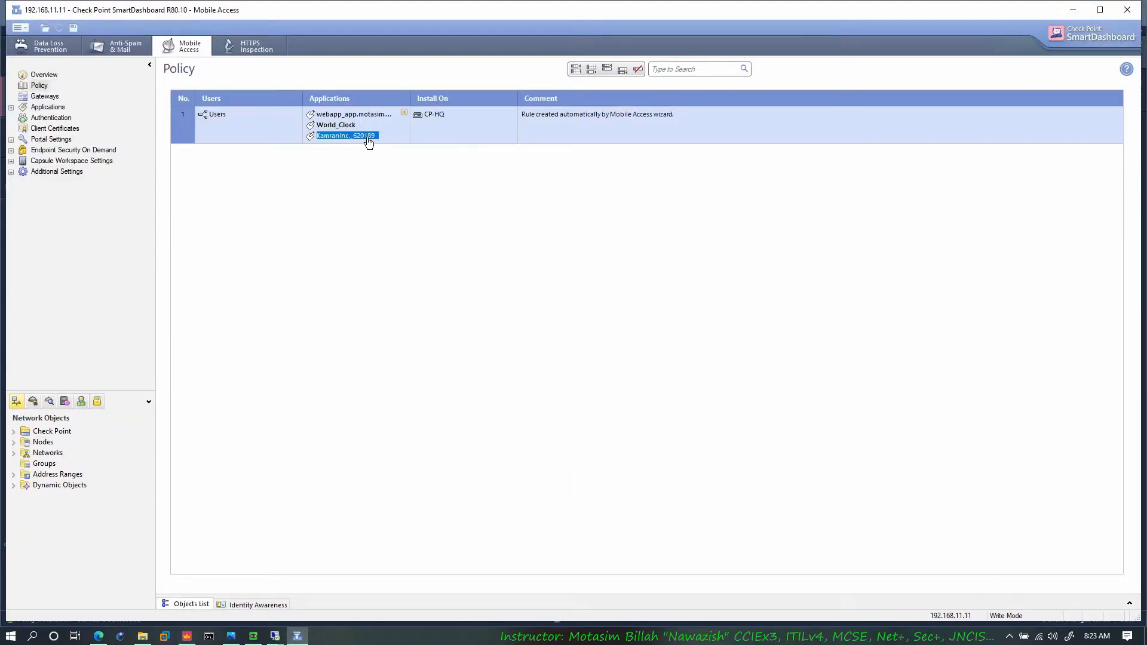
click(405, 114)
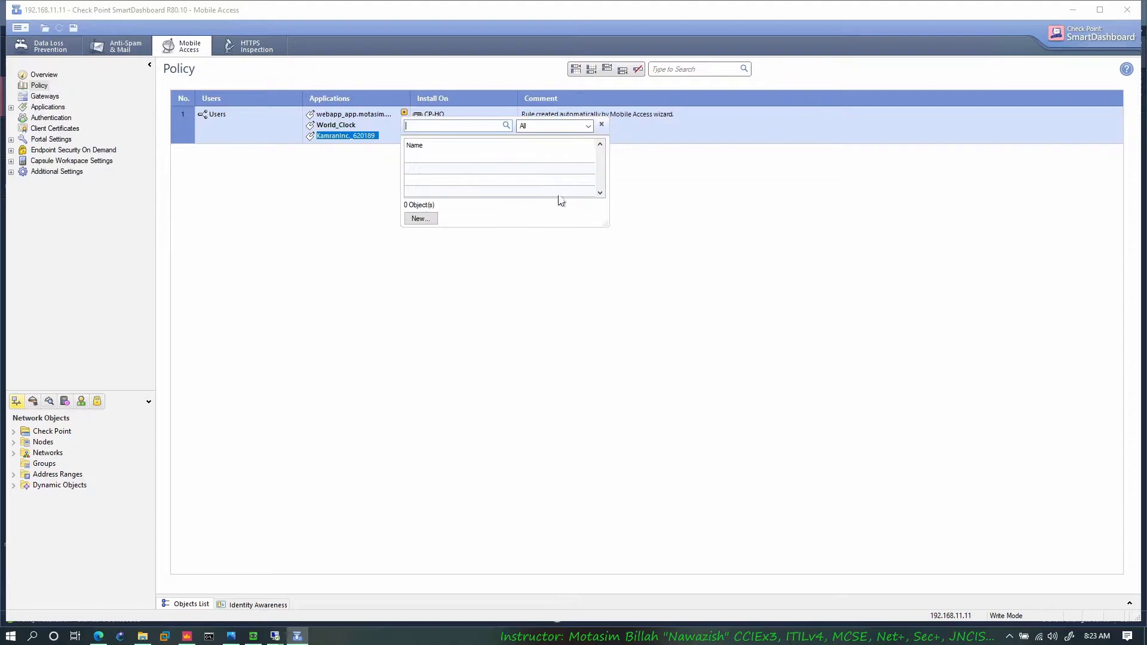
click(427, 218)
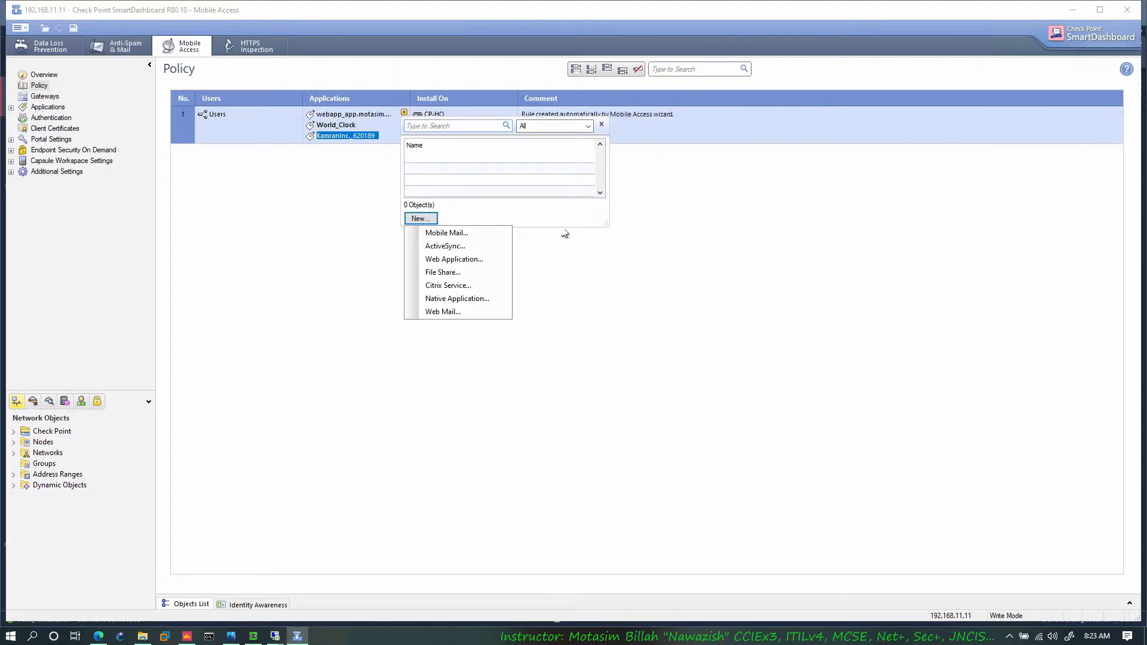
click(463, 260)
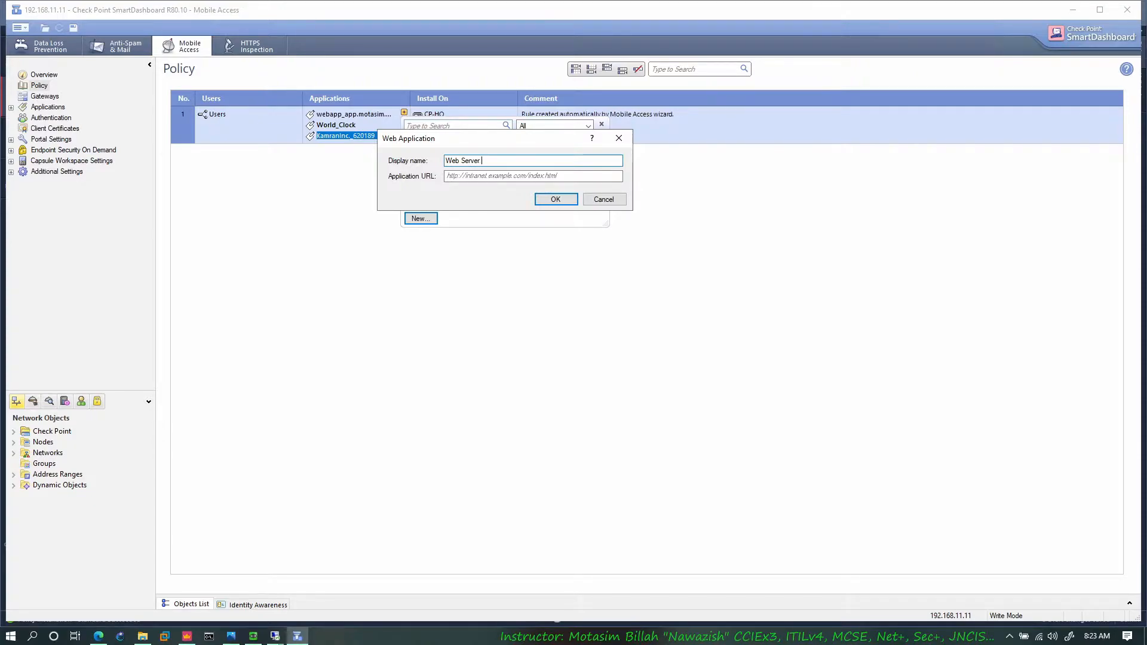
key(Tab)
text(http:/)
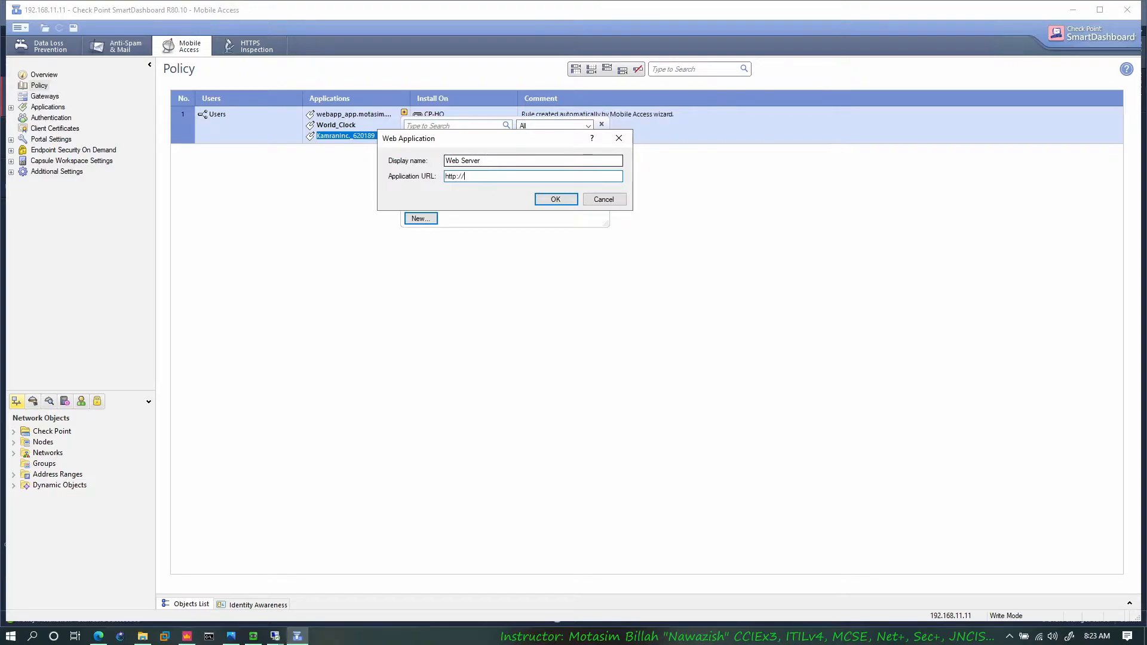
text(/www.motasim.com)
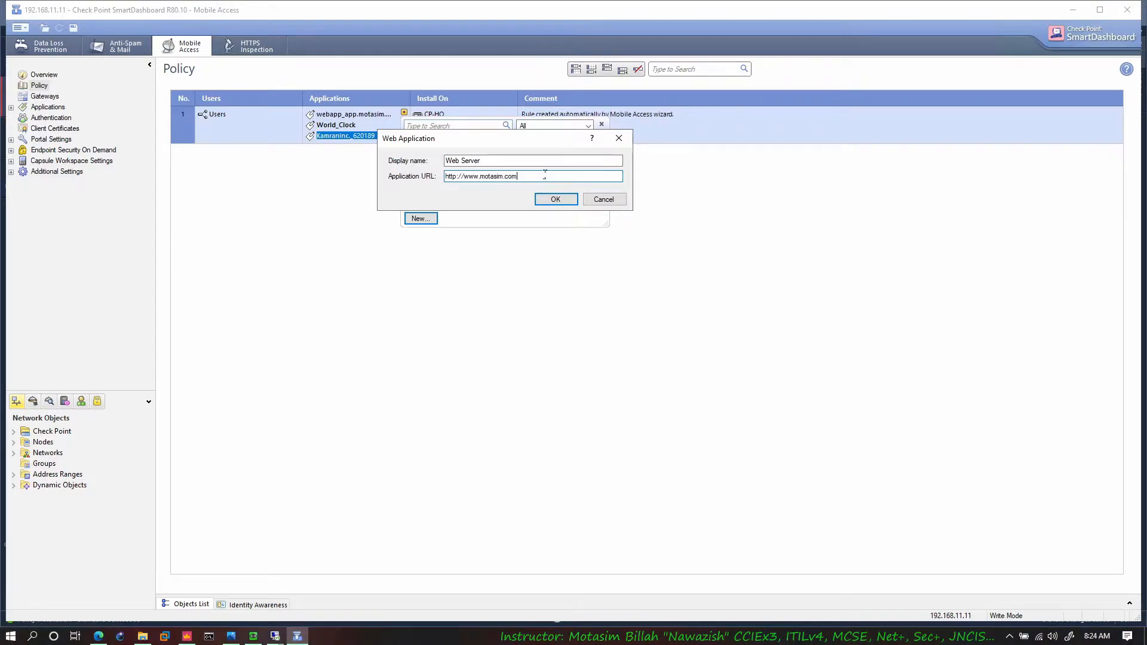
click(547, 199)
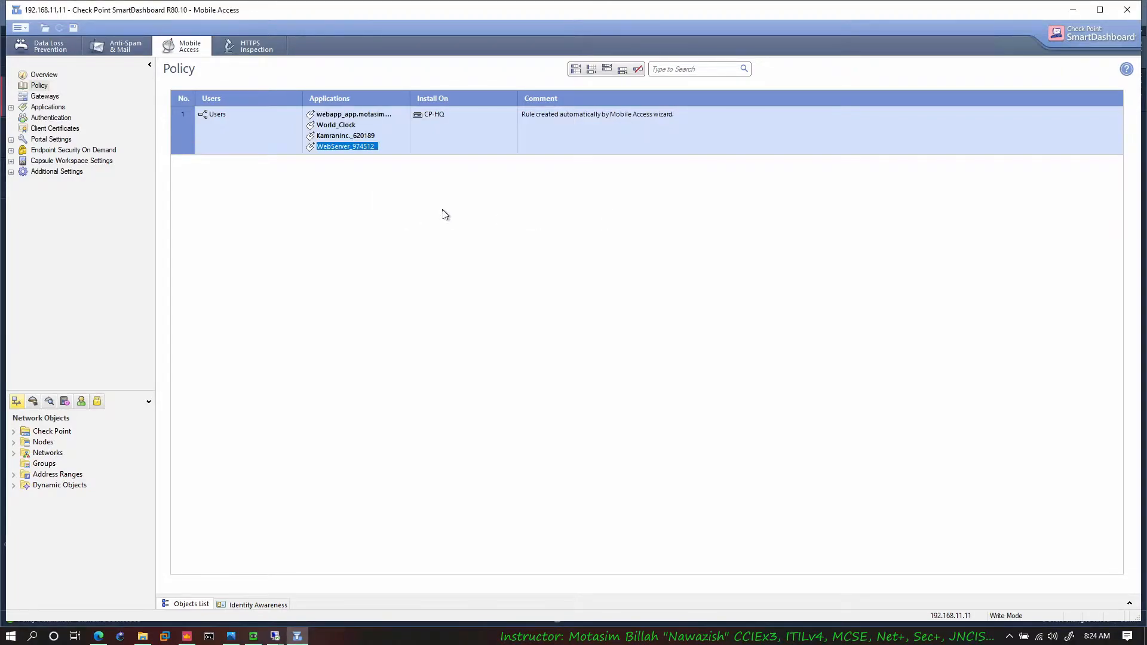
click(417, 221)
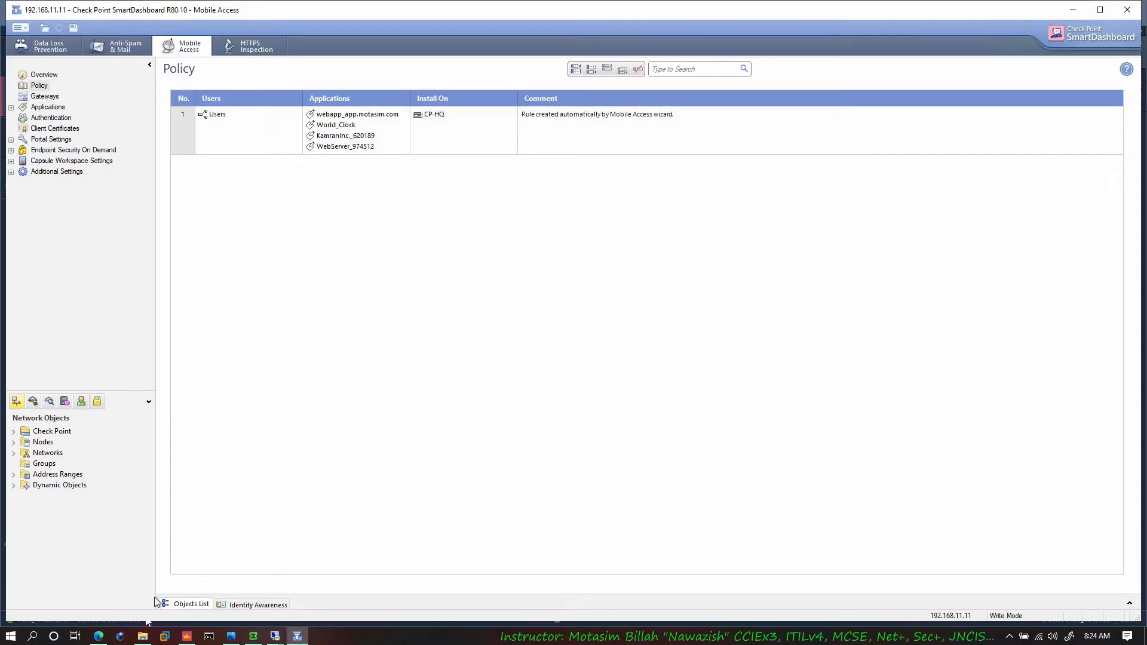
Step: Add a file share named "Sensitive Files Dir" with path \\192.168.11.12\Share to the Mobile Access rule
click(99, 636)
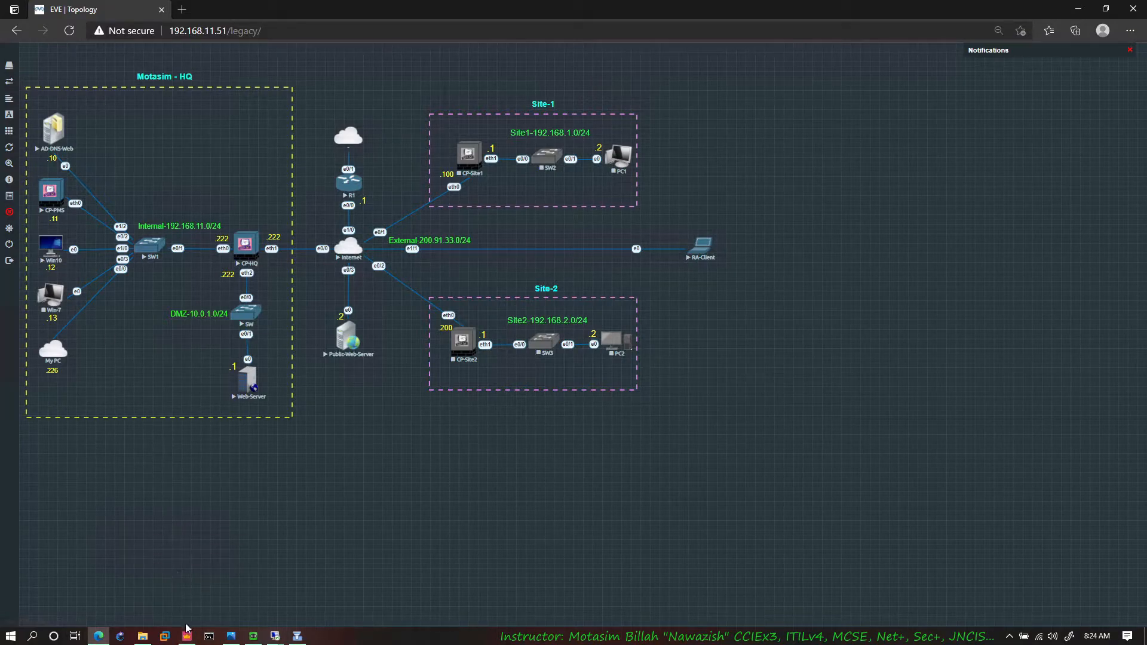
click(297, 636)
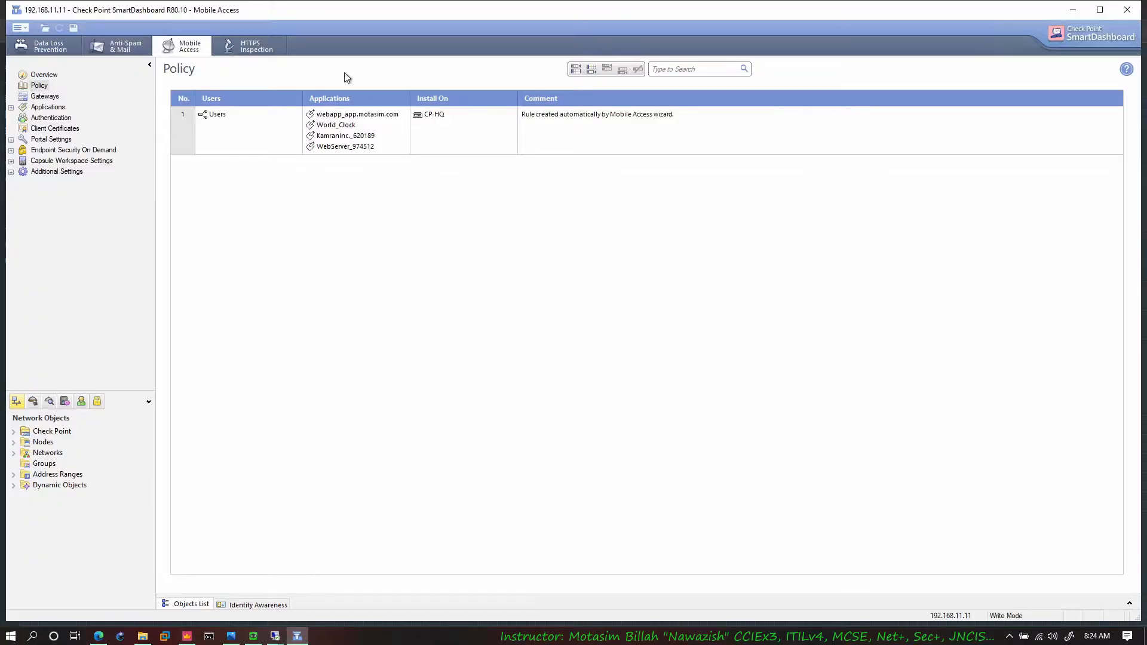
click(404, 113)
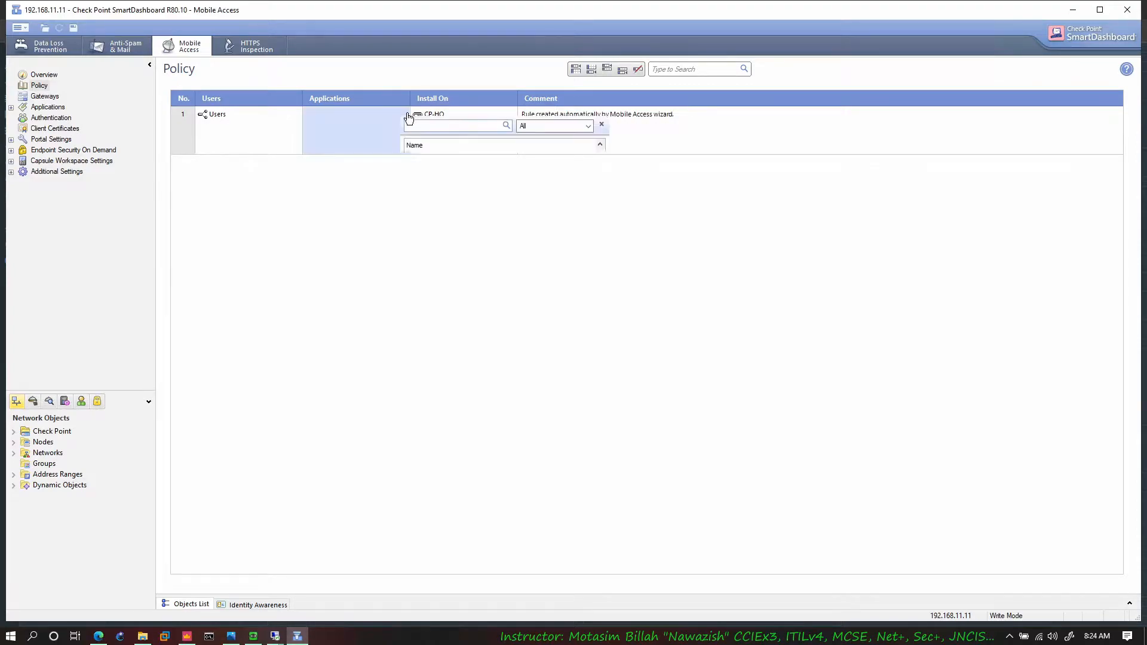
click(426, 218)
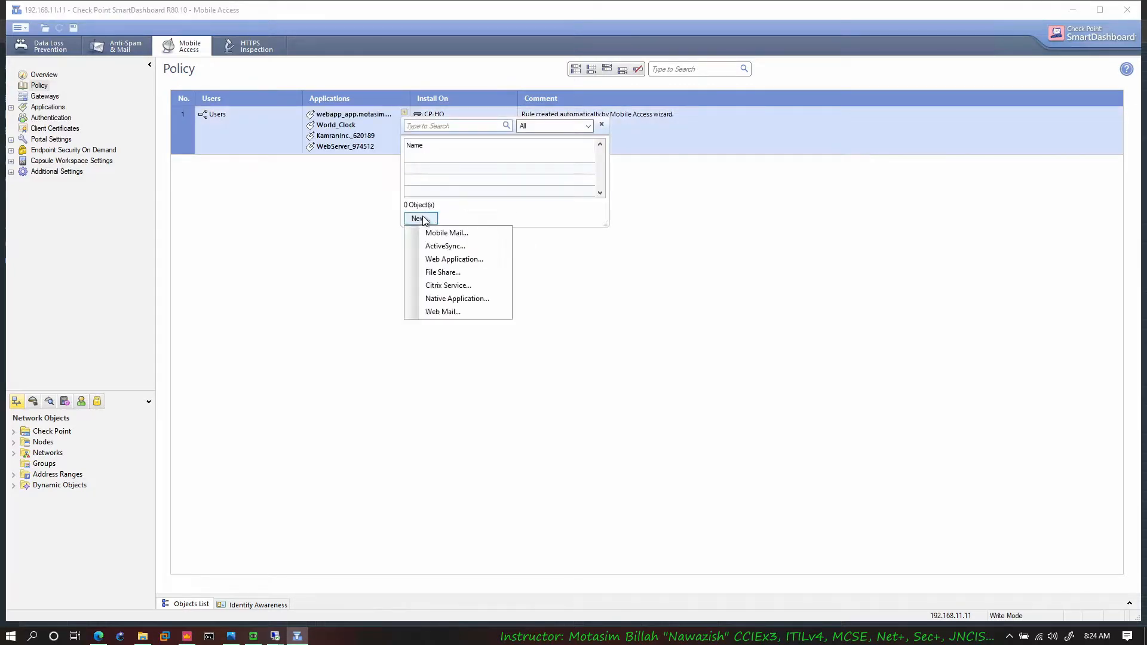
click(447, 273)
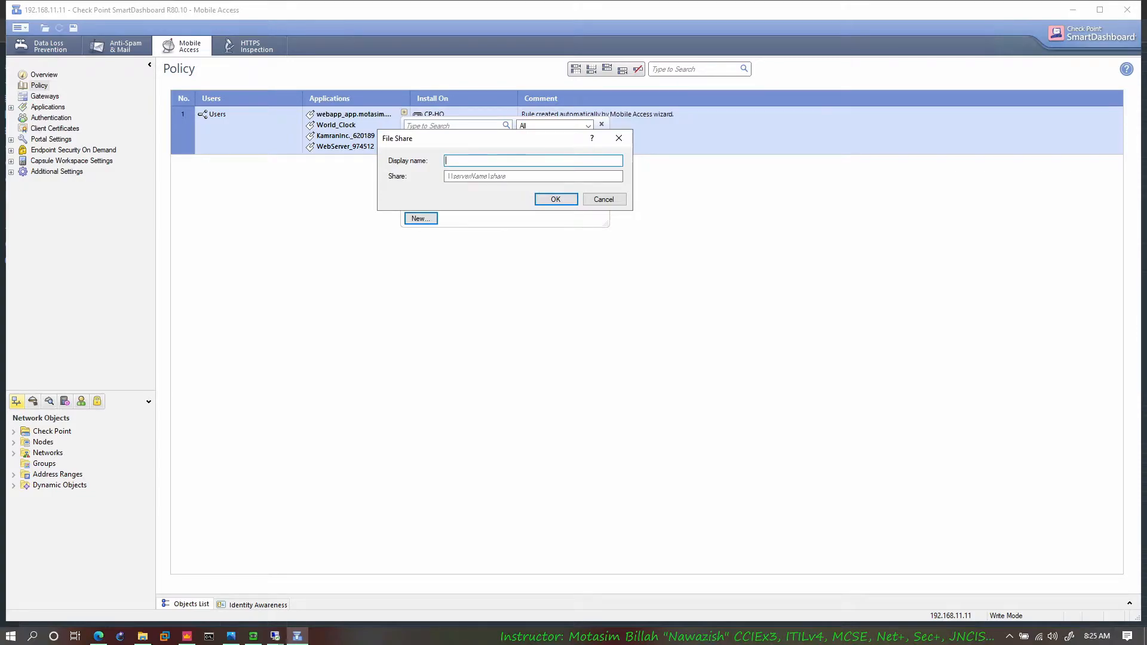
text(Sensitive Files Dir)
click(521, 176)
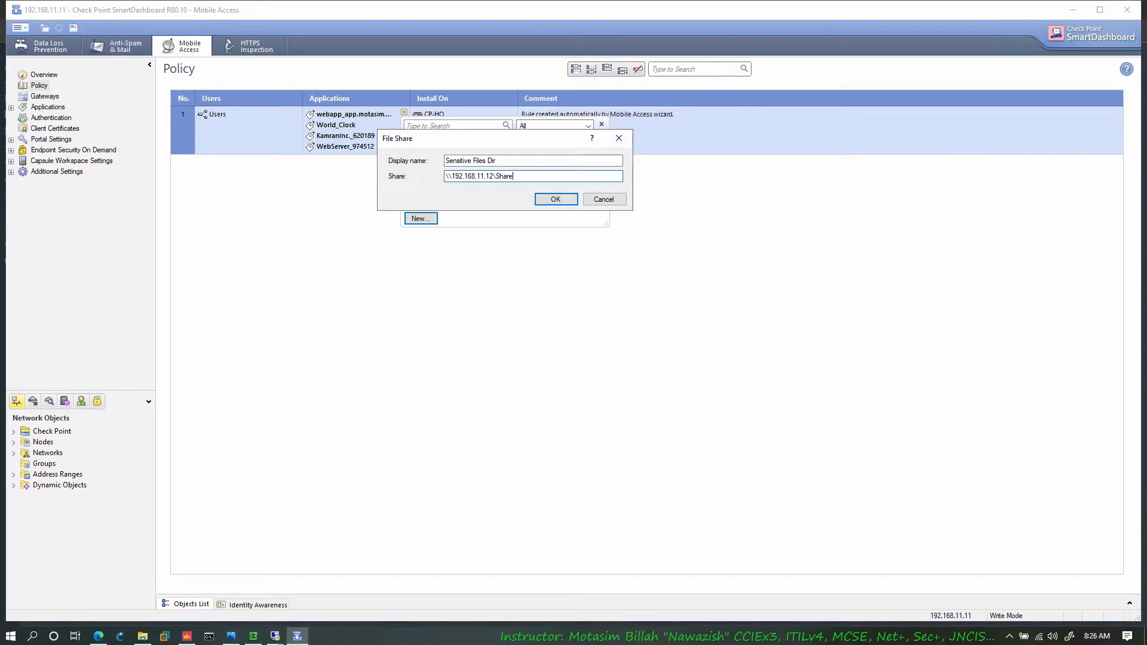
click(560, 198)
click(450, 264)
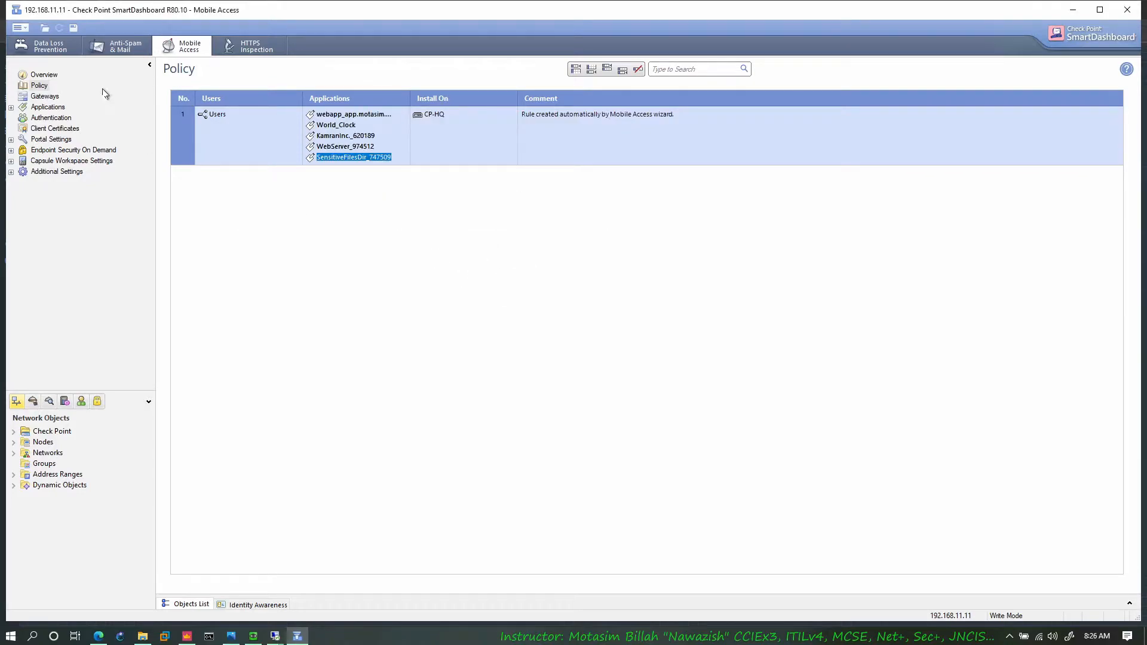
Step: Save the Mobile Access policy, and publish and install the Standard policy on CP-HQ from SmartConsole
click(75, 27)
click(1074, 11)
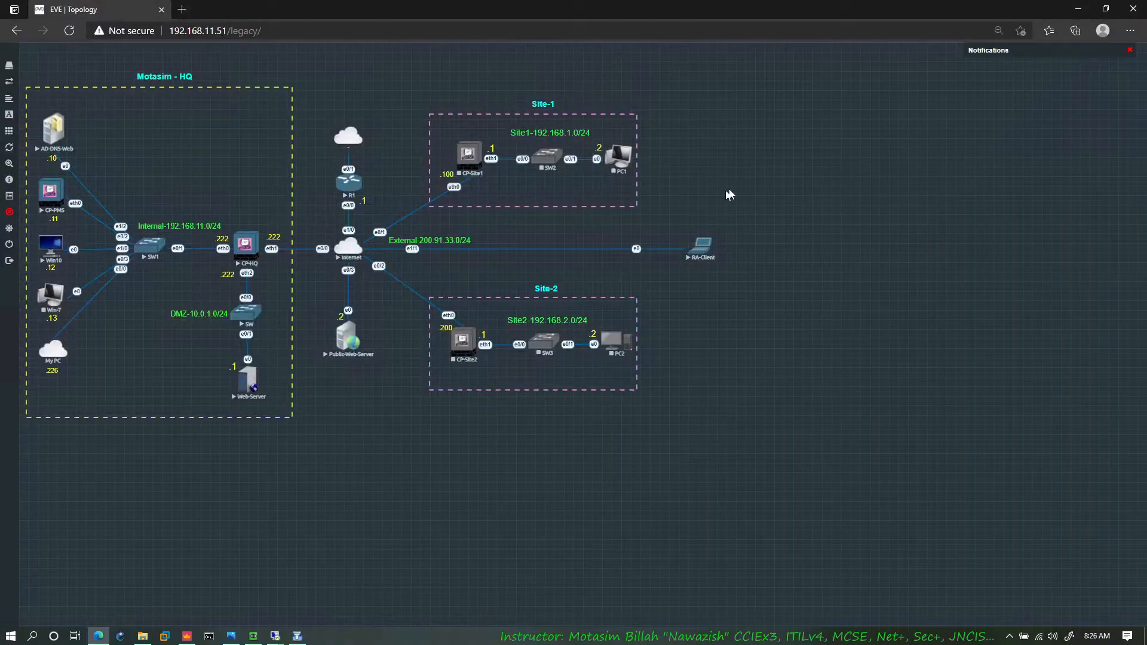
click(187, 635)
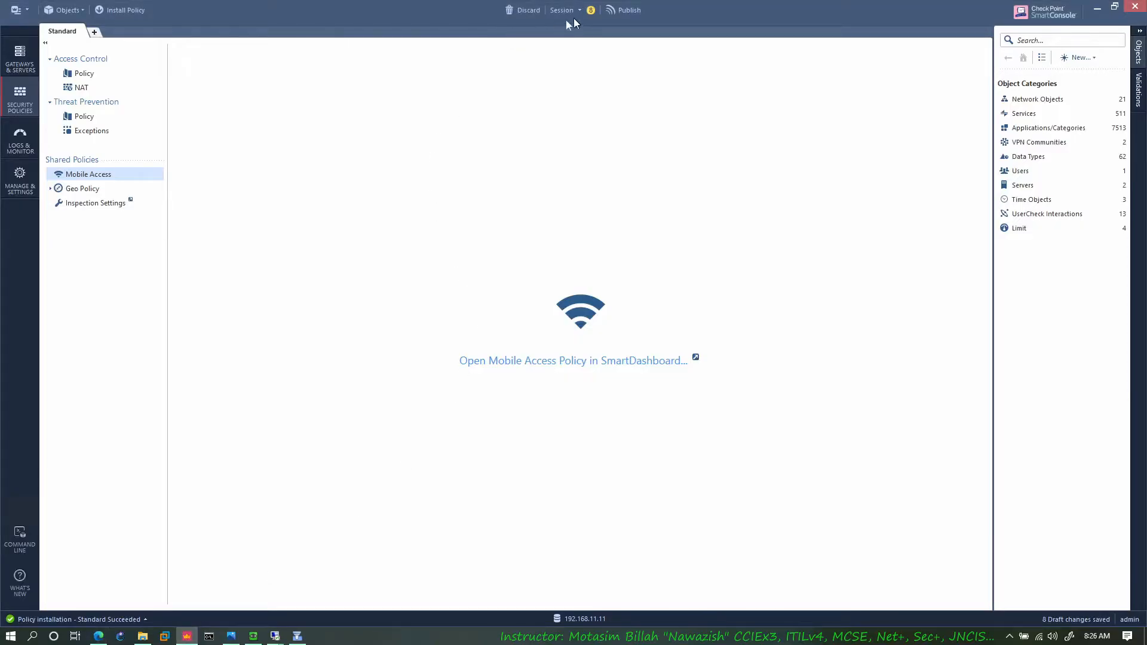
click(116, 11)
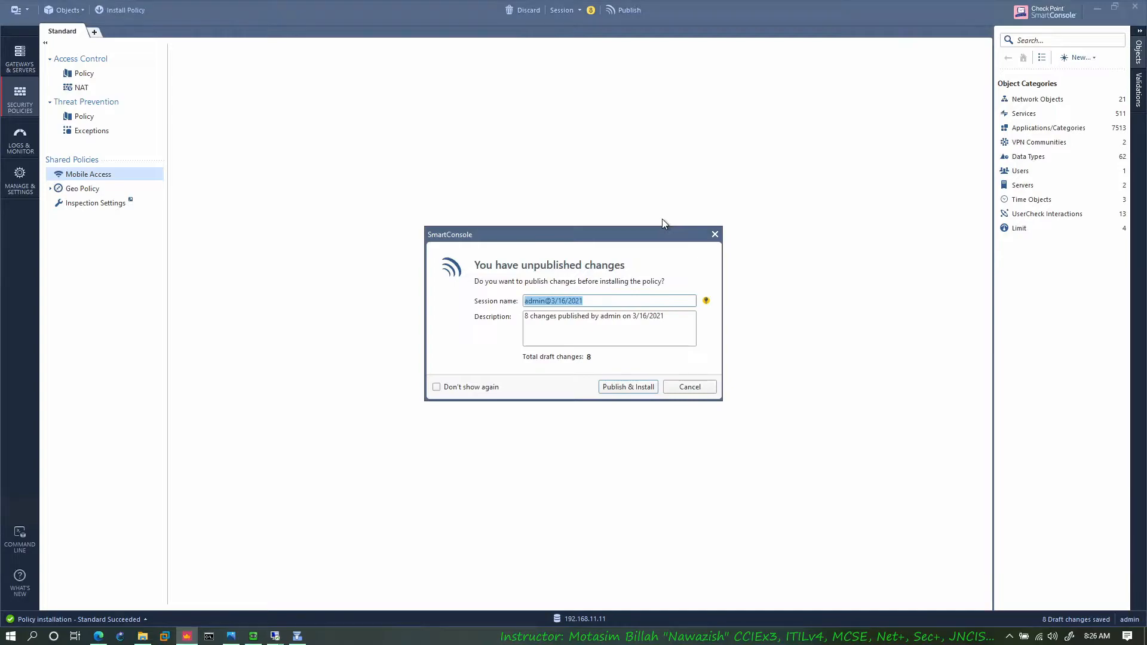
click(642, 392)
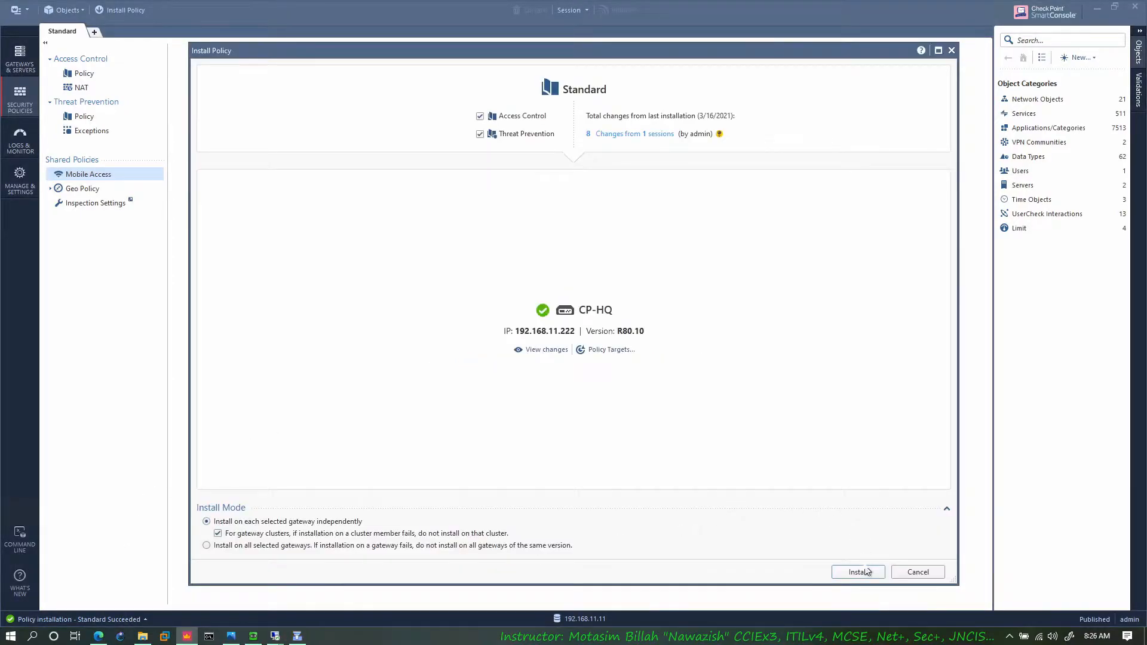
key(Return)
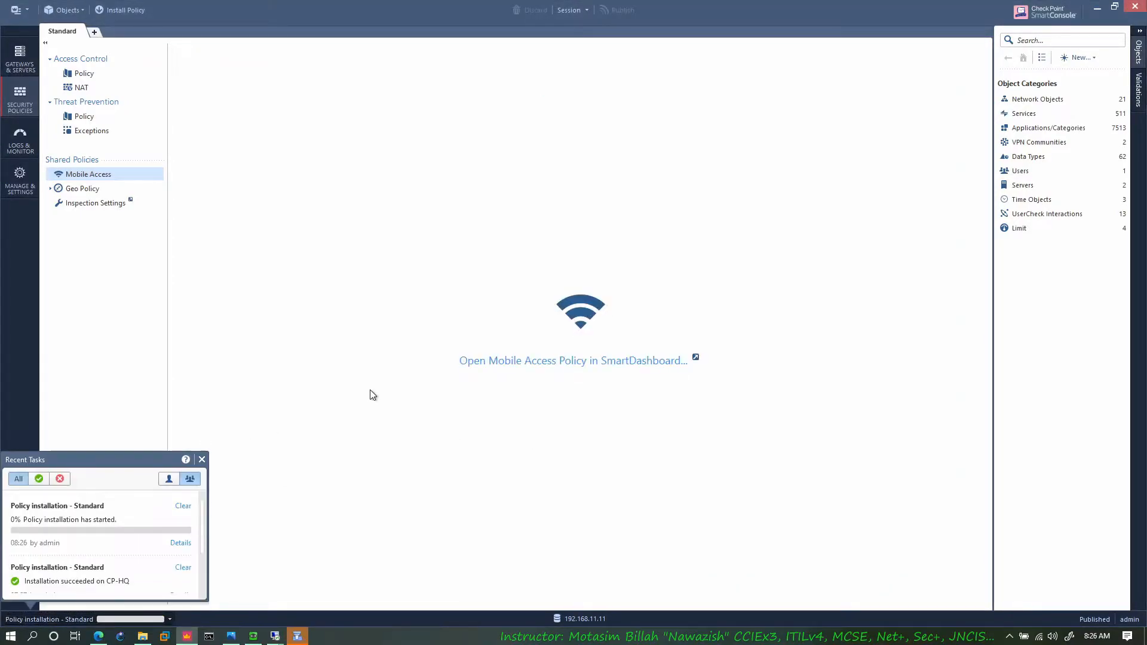
click(297, 637)
click(297, 638)
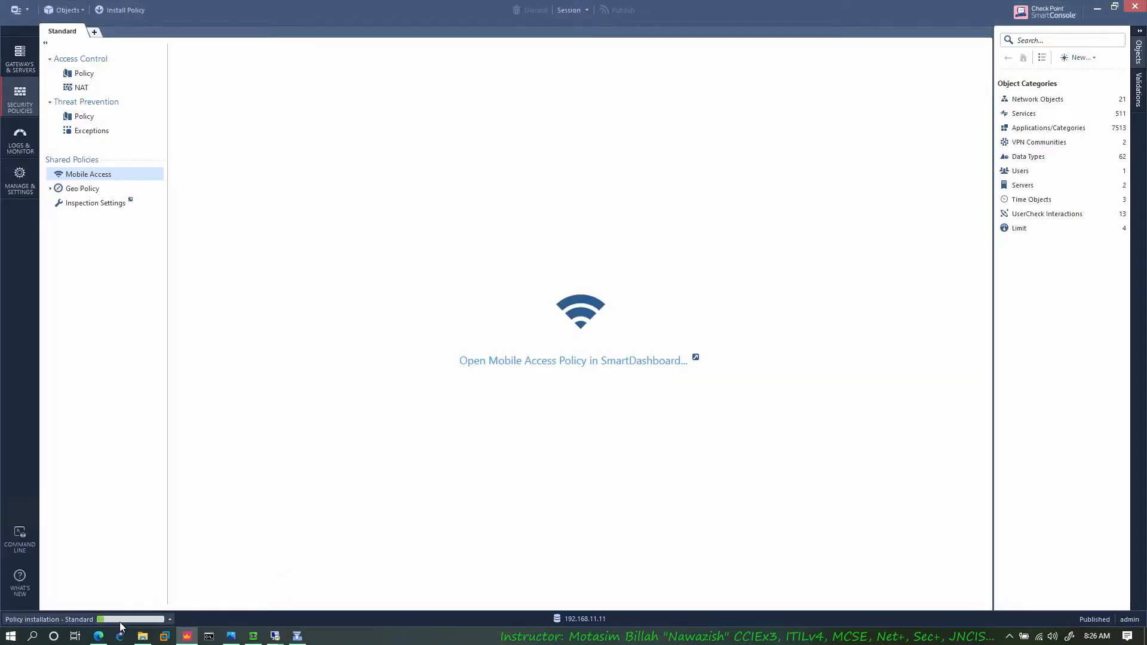
click(126, 620)
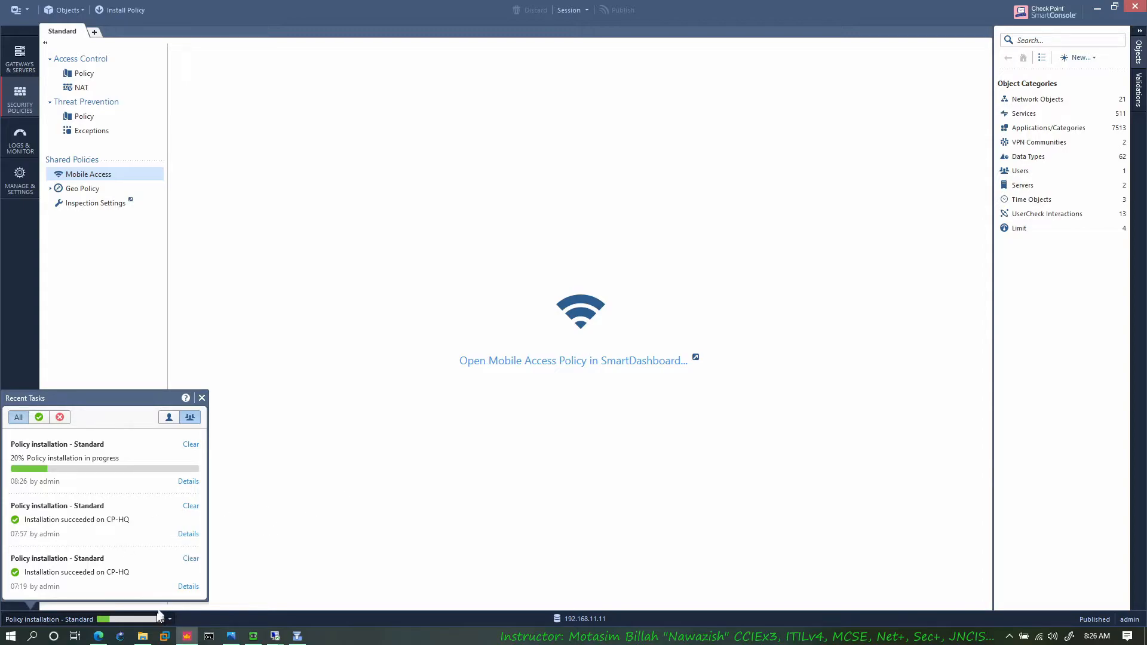
Step: Open the Web-Server console from the EVE topology and log in to Ubuntu as user with the account password
mouse_move(149, 640)
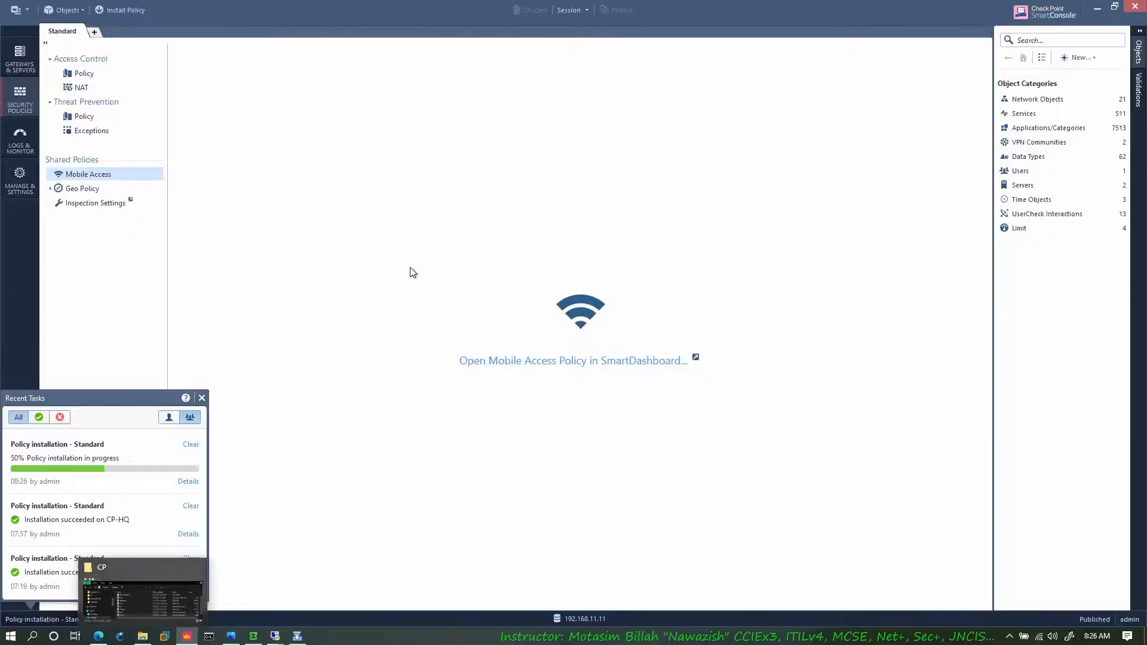
click(99, 636)
click(253, 392)
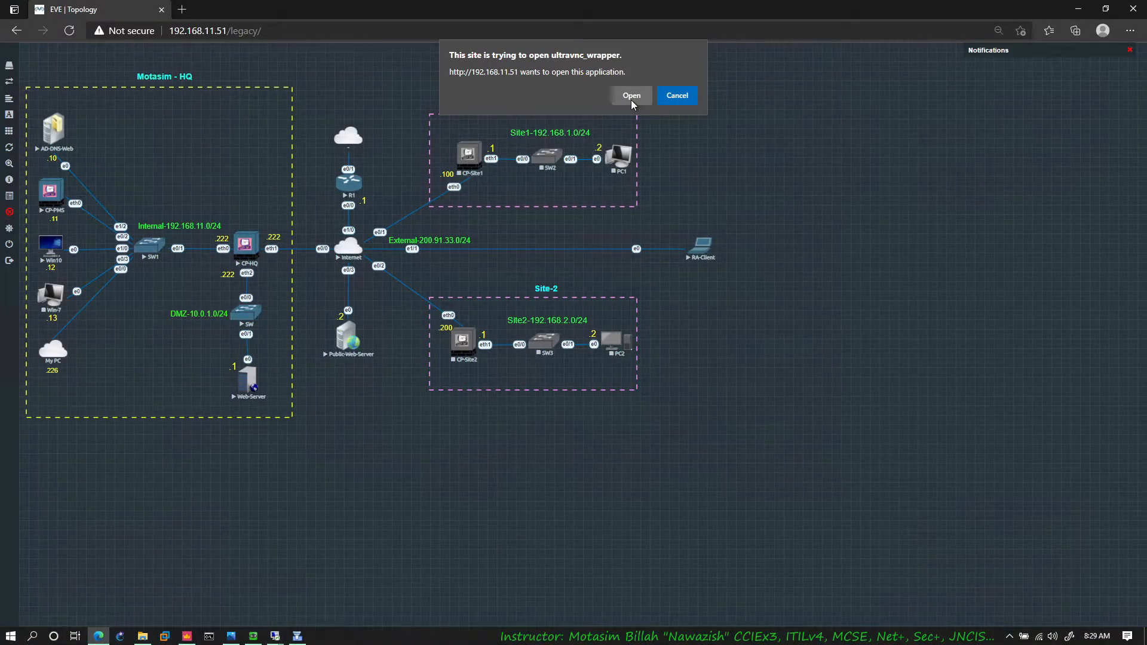
click(632, 96)
drag(777, 83, 896, 64)
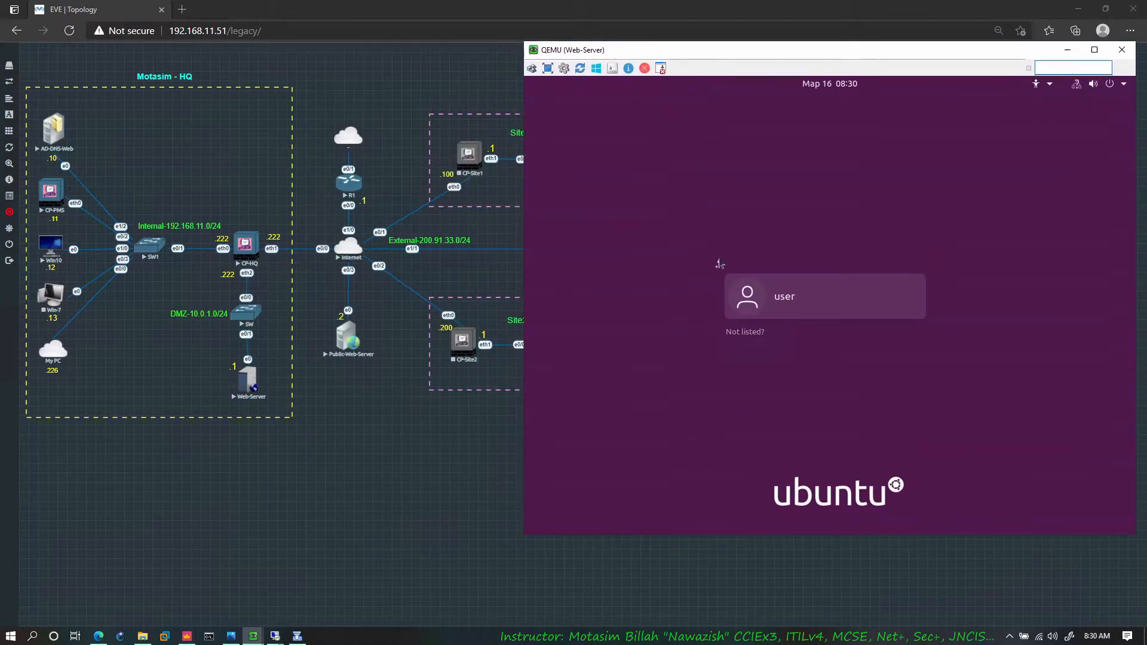
click(798, 304)
text(e)
text(●●●●●●)
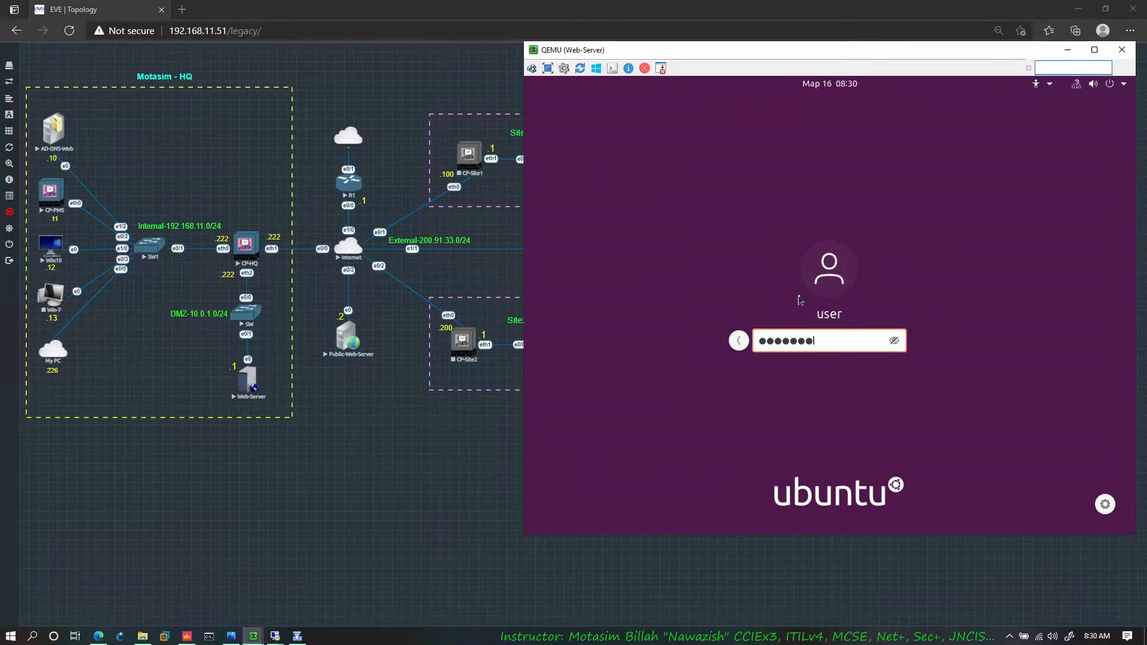
key(Return)
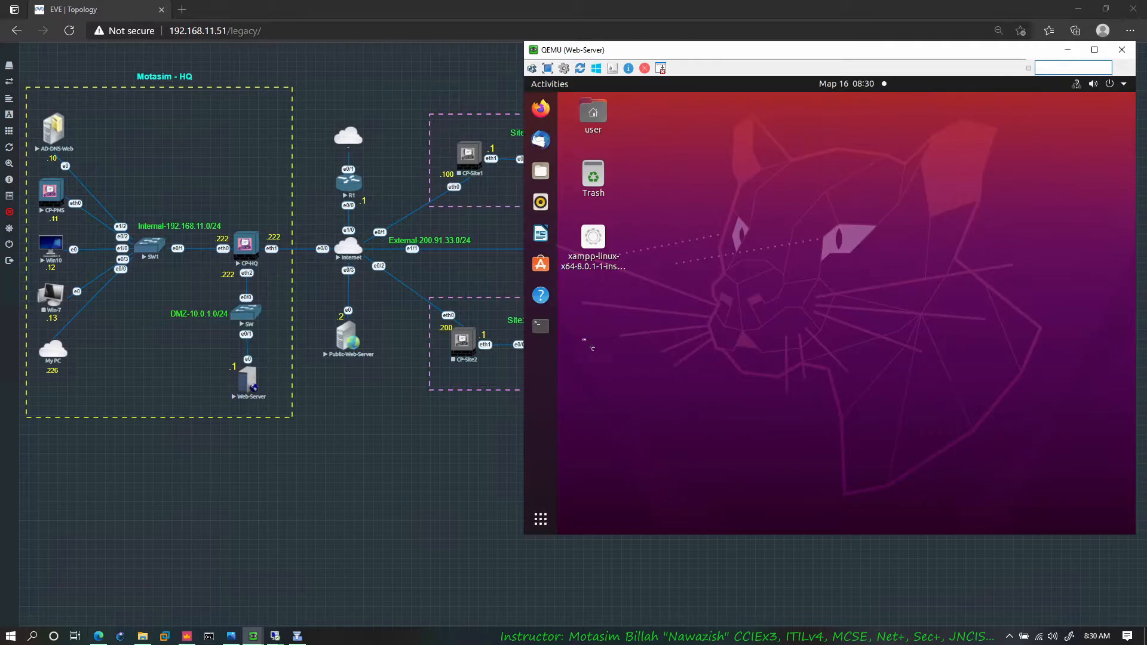
Step: Start XAMPP in a terminal with sudo /opt/lampp/lampp start, supply the sudo password, and run the command a second time
click(549, 331)
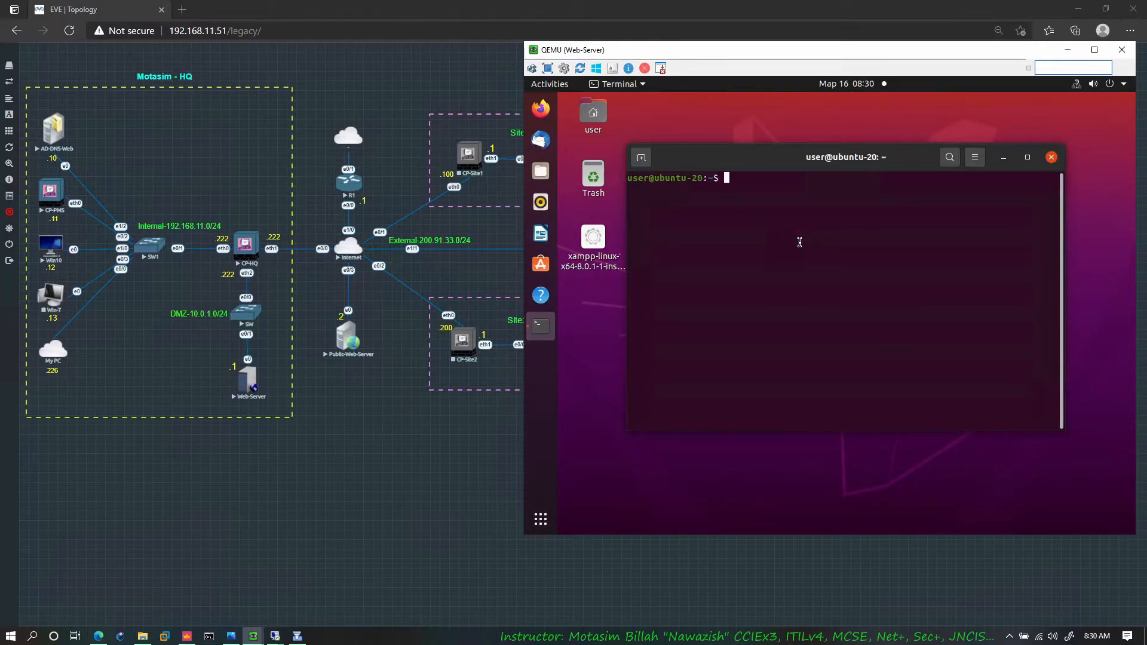
text(sudo /opt/lampp/lampp start)
key(Return)
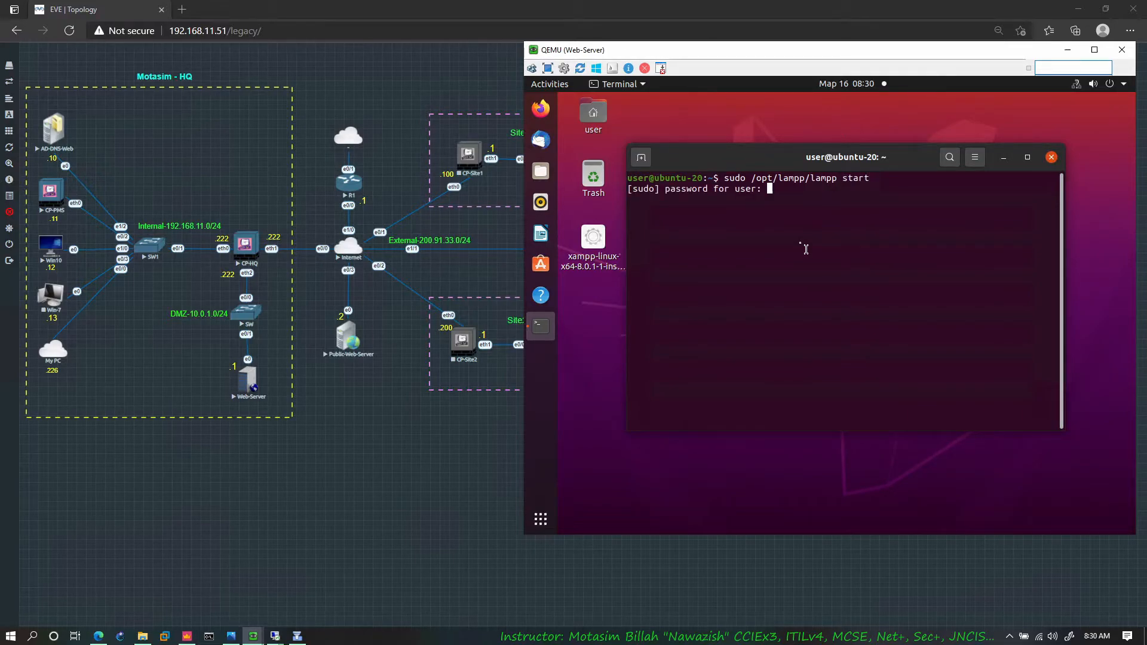
key(Return)
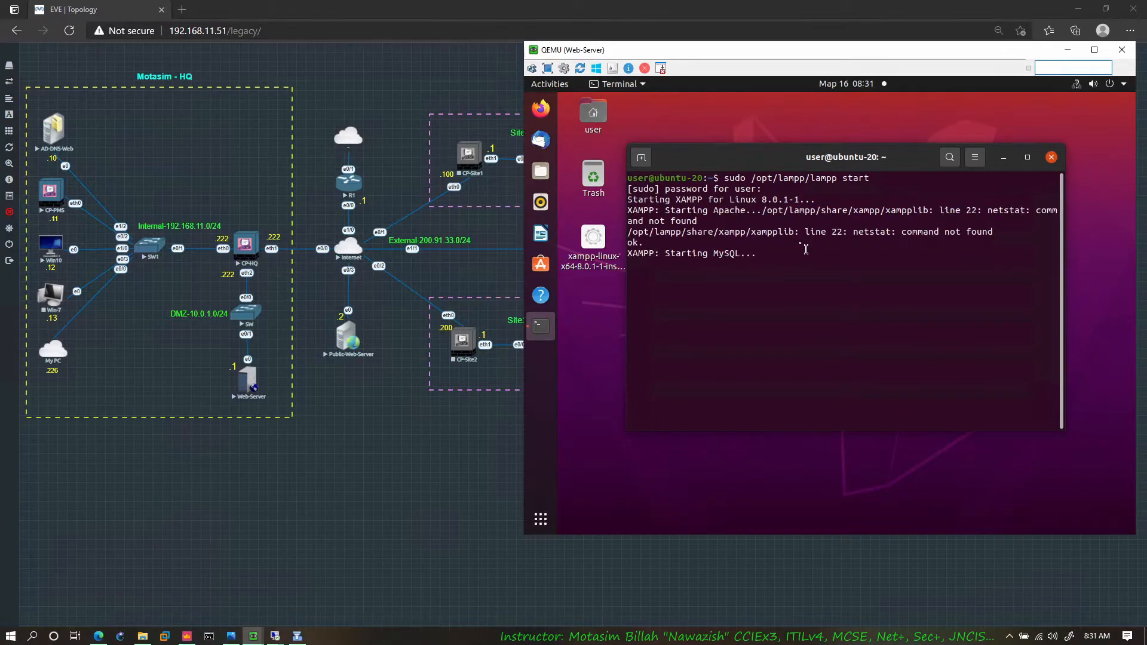
key(Return)
key(Up)
key(Return)
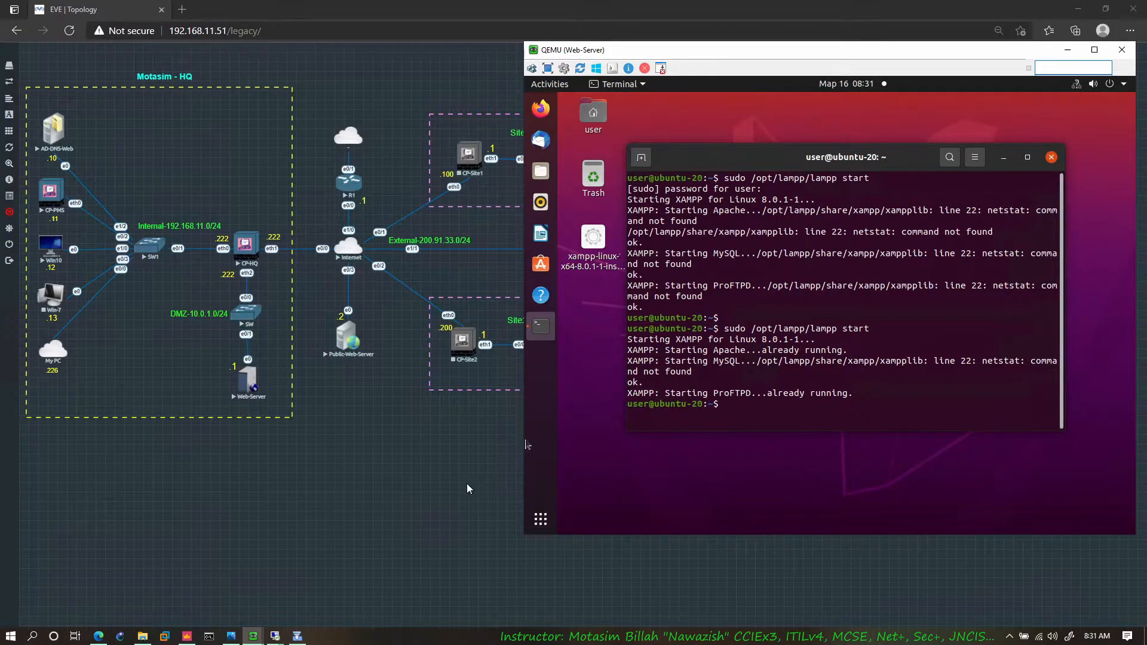
Step: Switch to the RA-Client console, go back to the Check Point Mobile portal page and maximize the browser
click(338, 562)
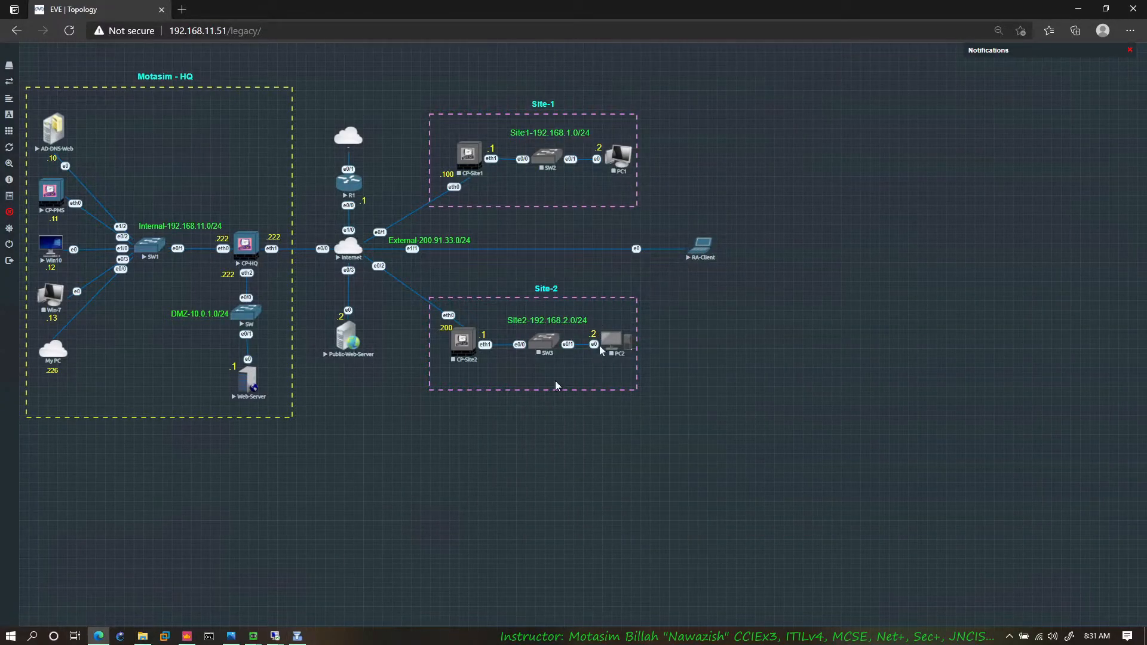
mouse_move(265, 627)
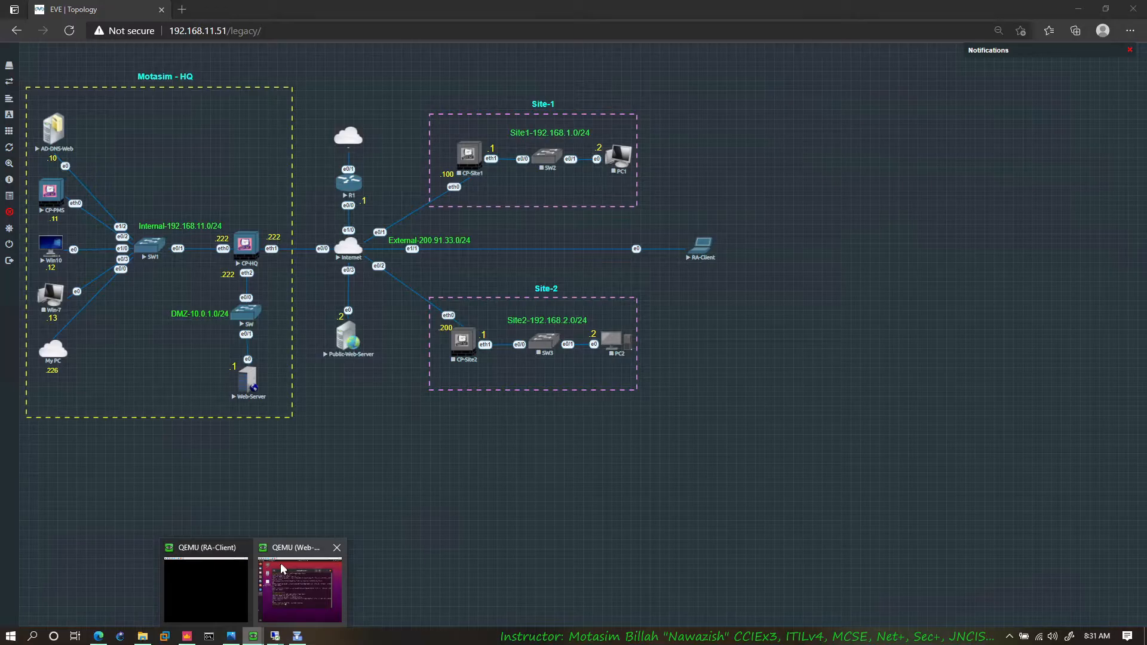
click(208, 568)
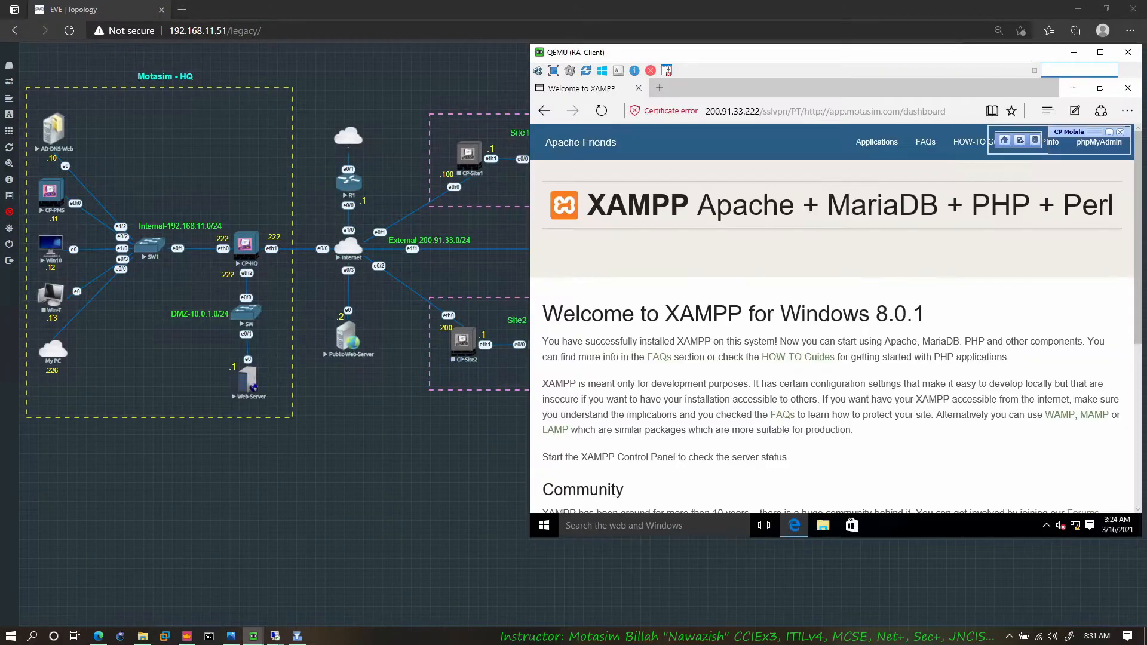
click(535, 109)
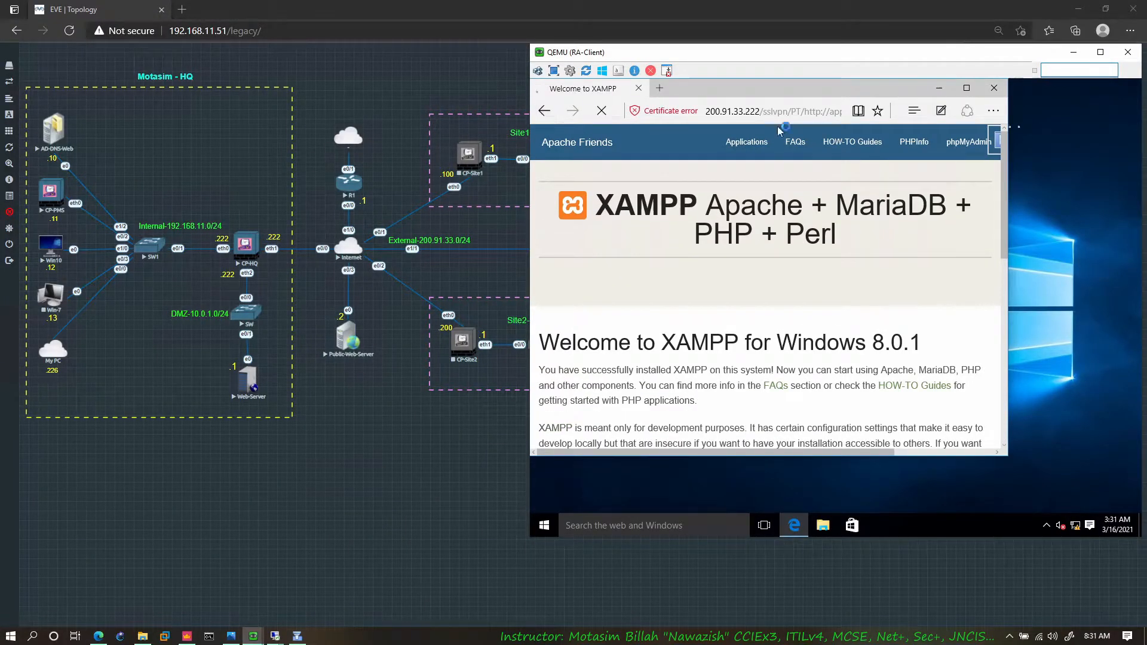
click(967, 88)
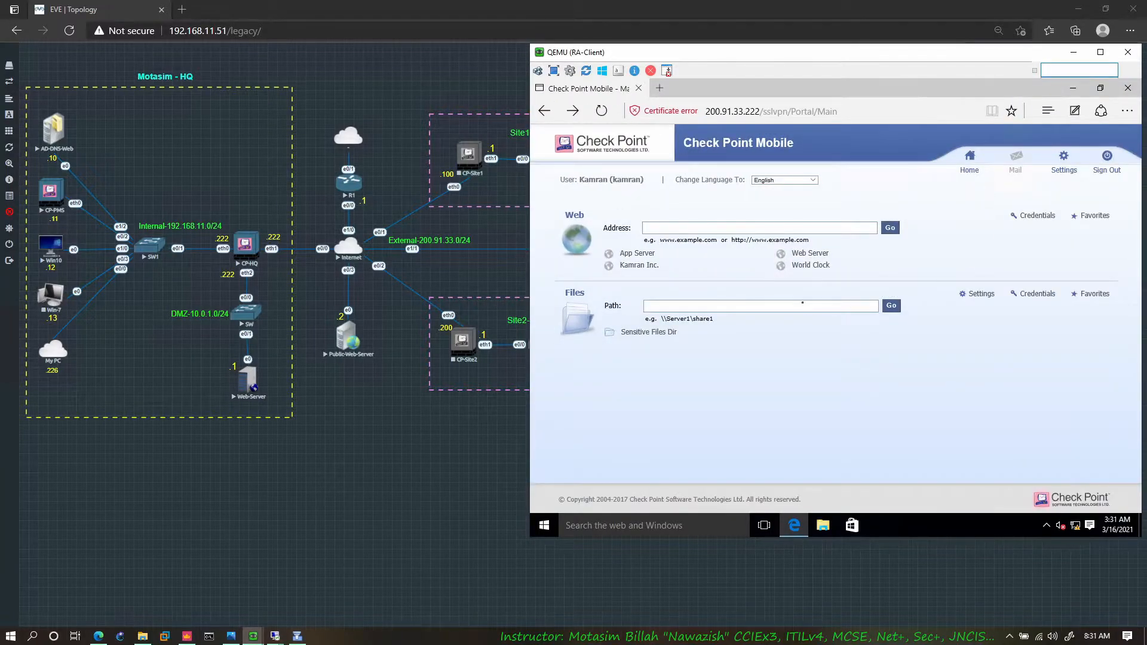
Step: Test the Kamran Inc. and Web Server applications from the portal, going back to the portal page after each
click(640, 265)
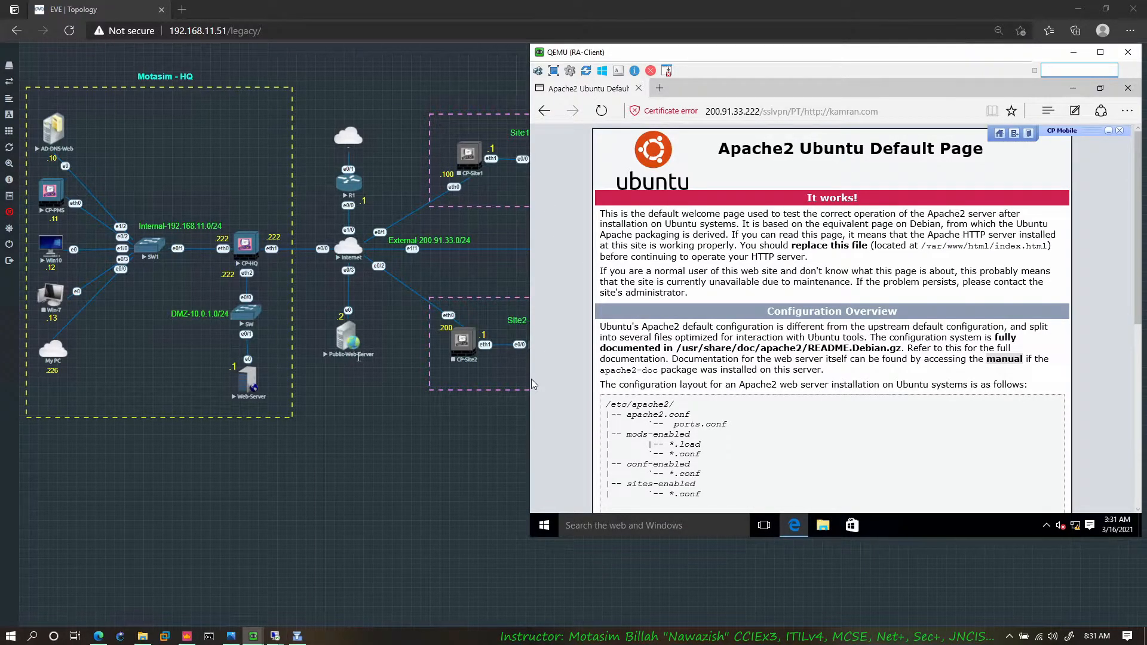
click(544, 111)
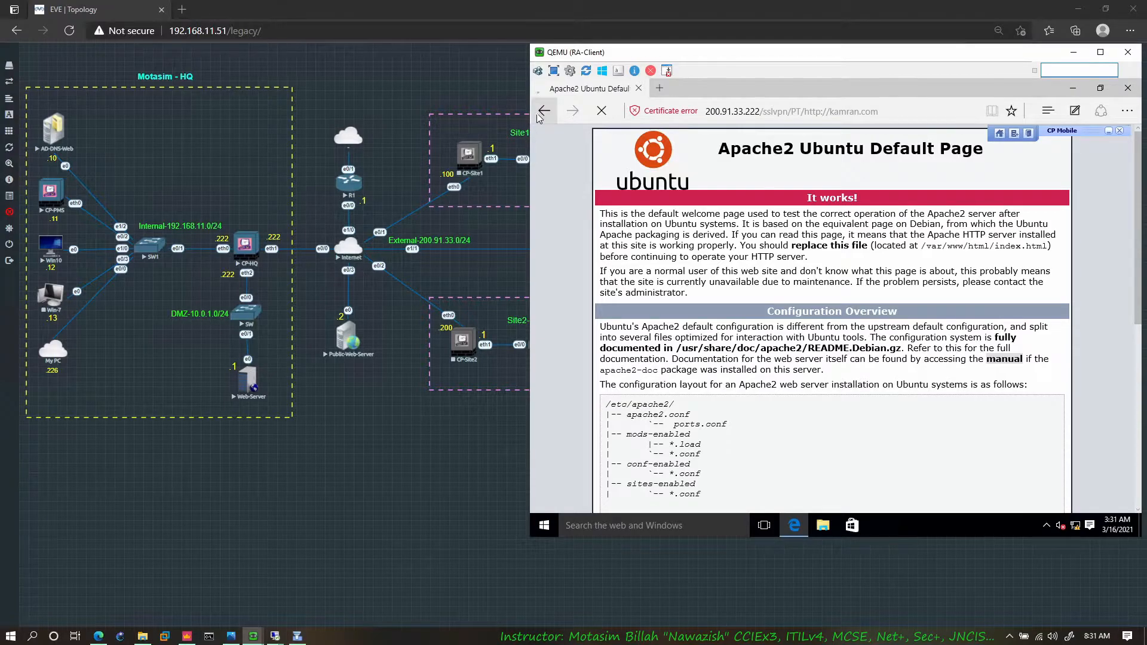
click(812, 255)
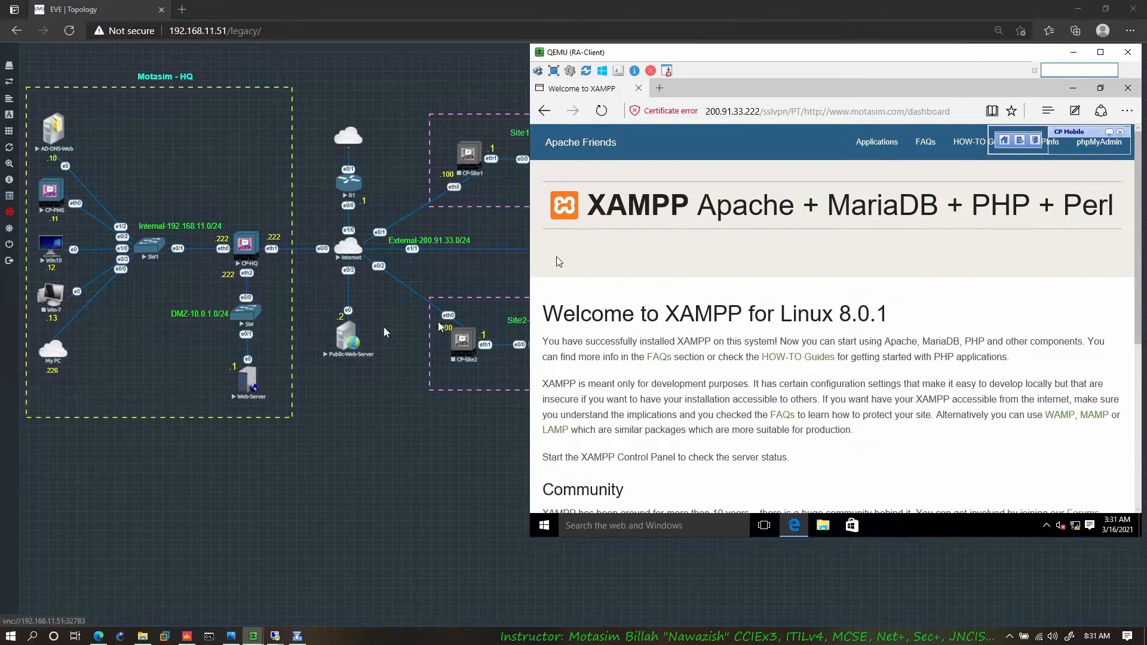
click(545, 111)
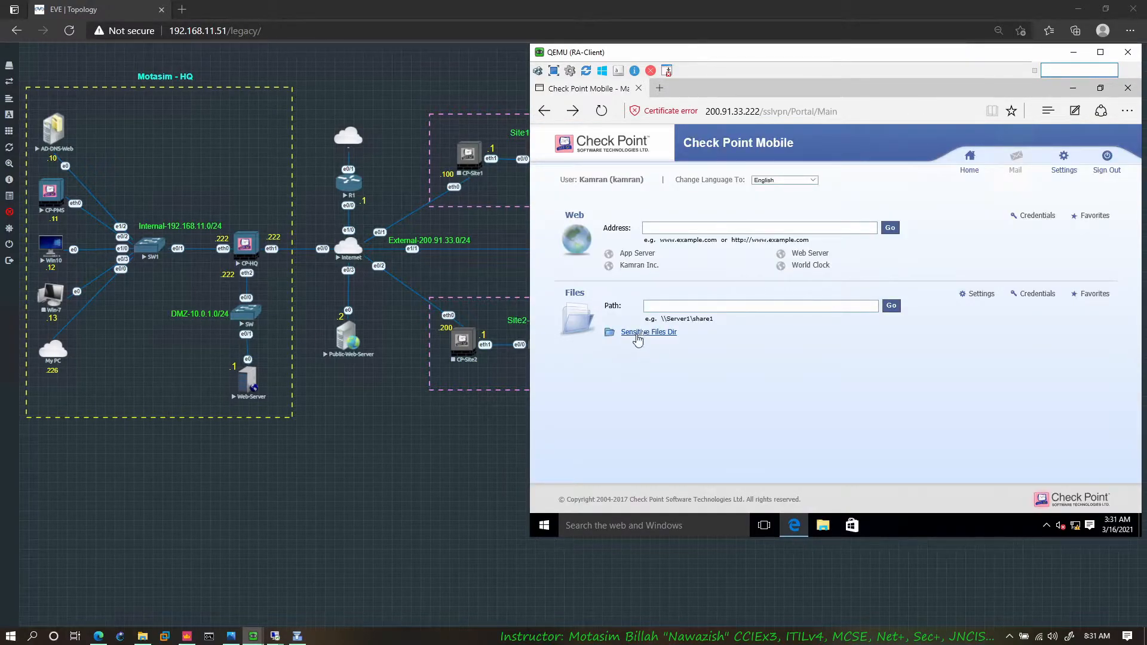
Step: Open the Sensitive Files Dir share from the portal, using separate credentials with user name lab and the account password
click(658, 336)
click(656, 332)
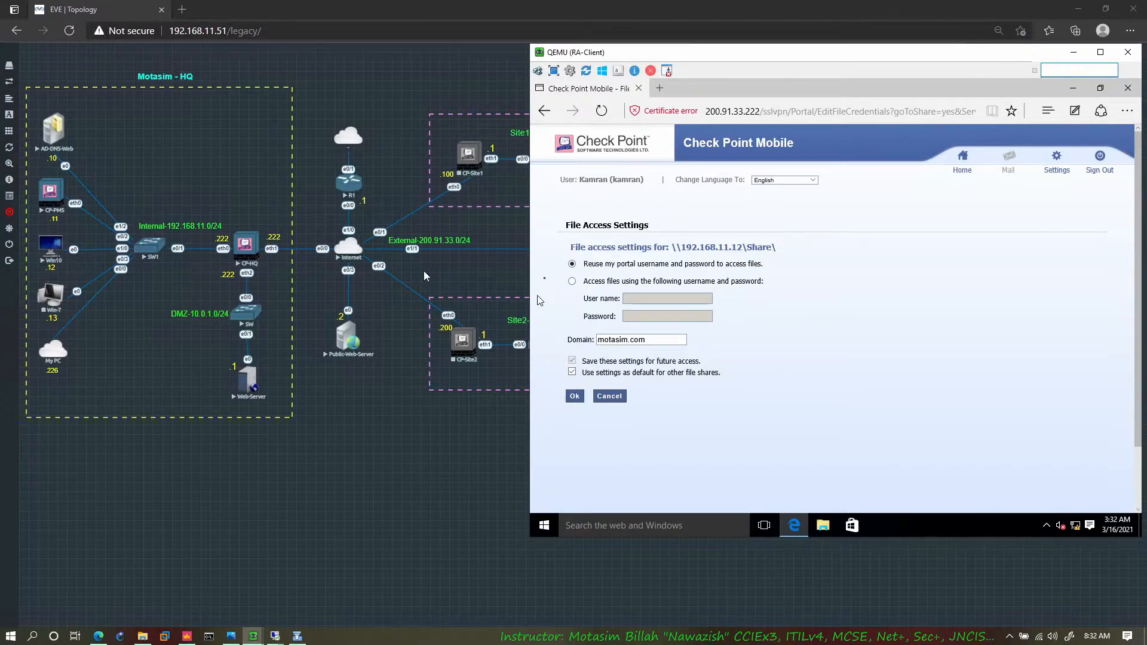
click(572, 281)
click(658, 298)
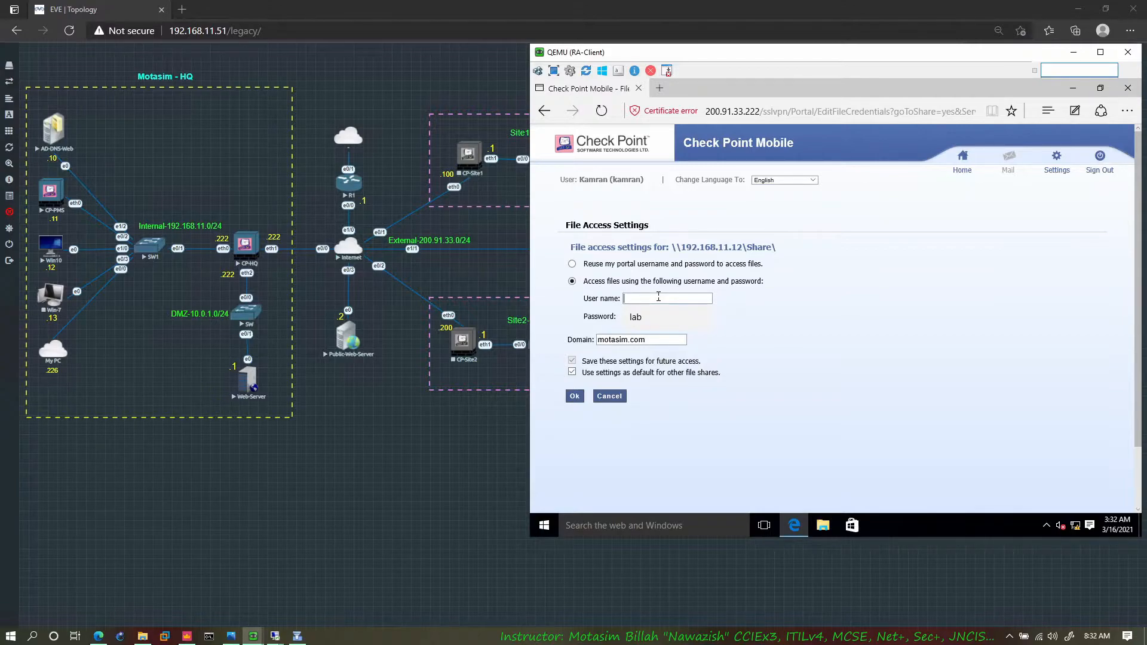
key(Tab)
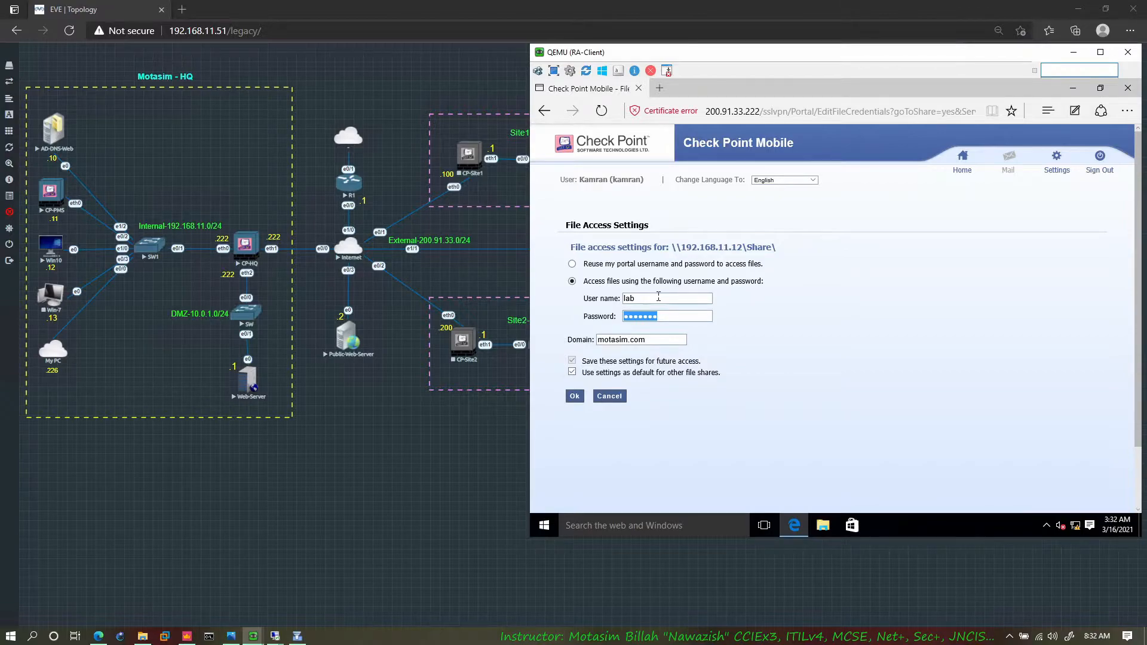
text(••)
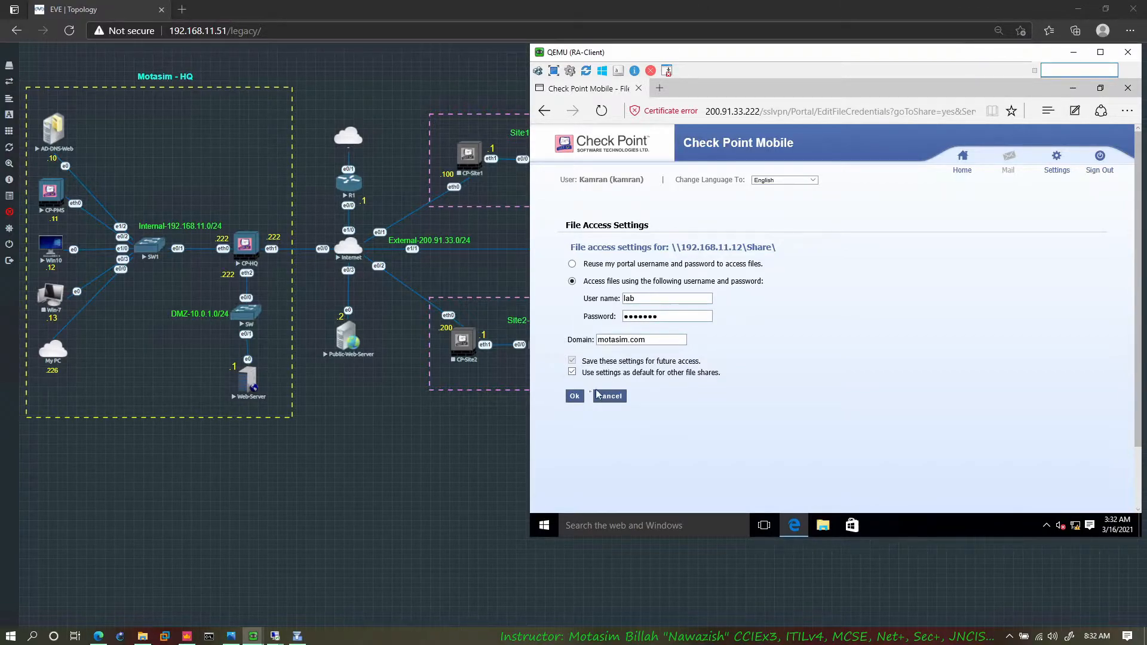
click(575, 397)
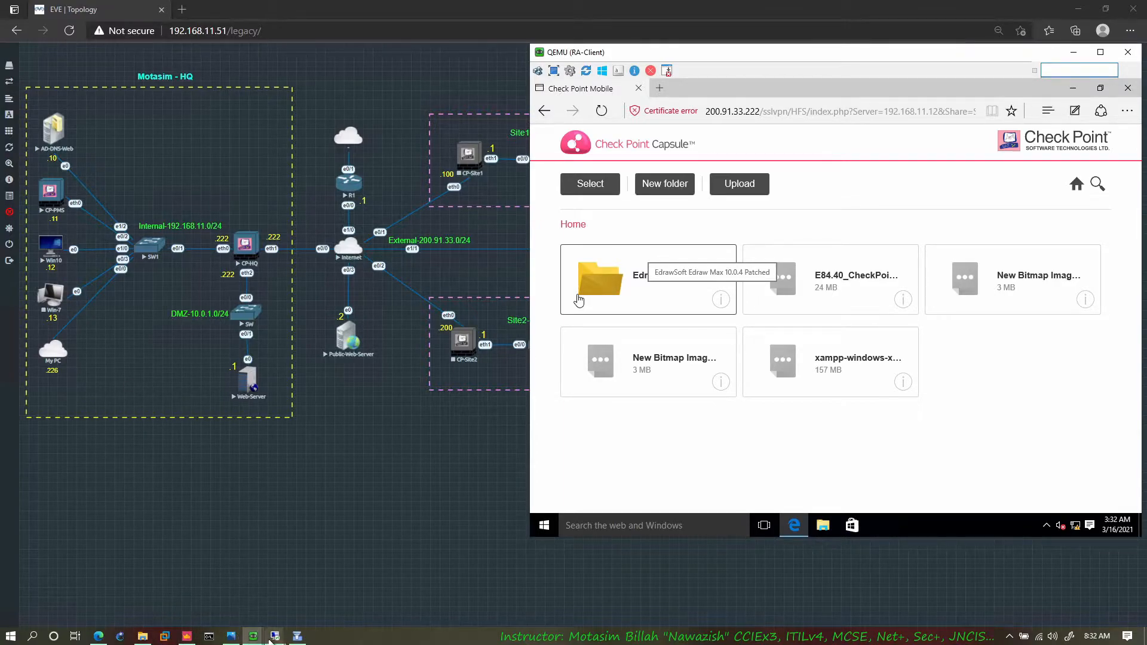
Step: Switch to the win10 remote desktop, view the contents of its Share folder for comparison, and return to RA-Client
mouse_move(274, 636)
click(328, 579)
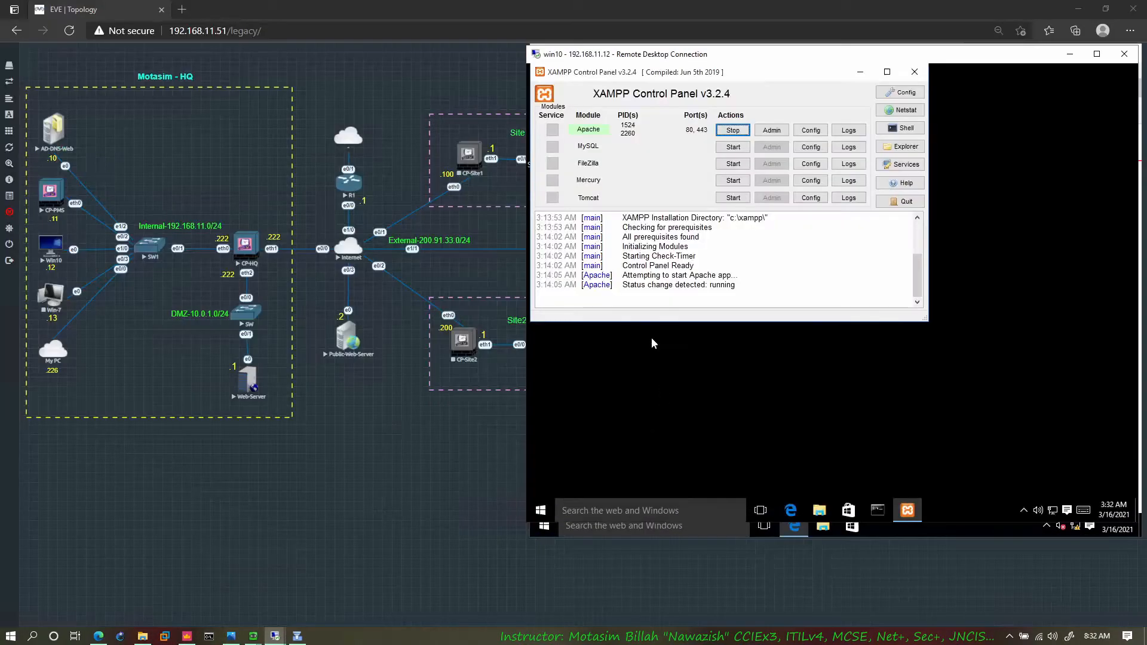
double_click(735, 272)
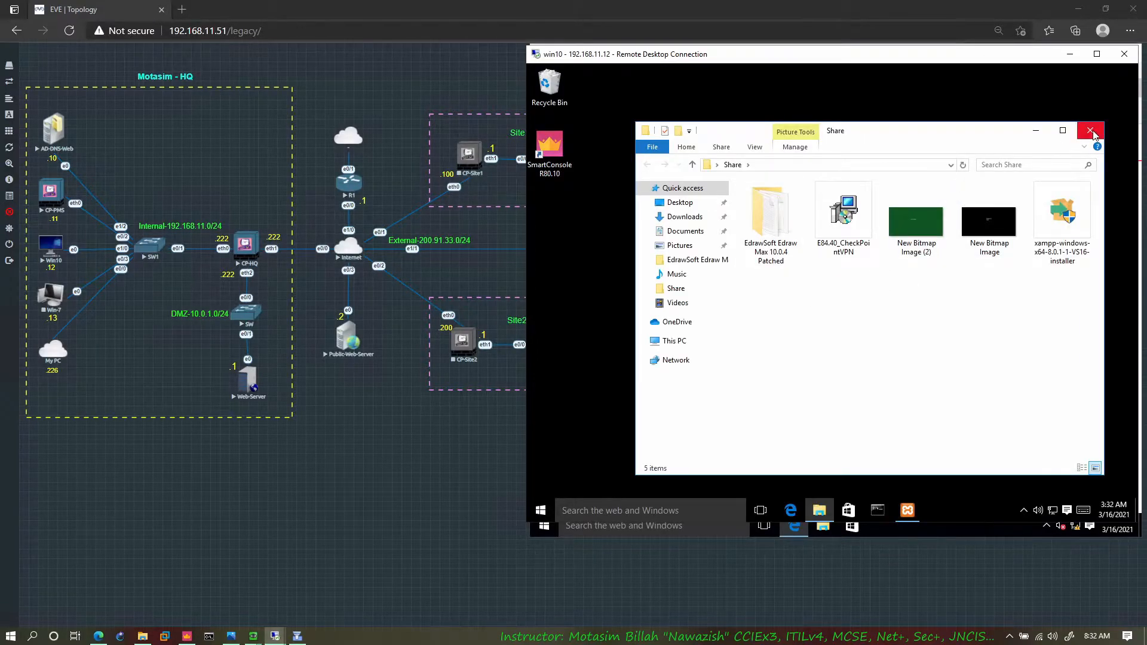
click(1090, 130)
click(1070, 57)
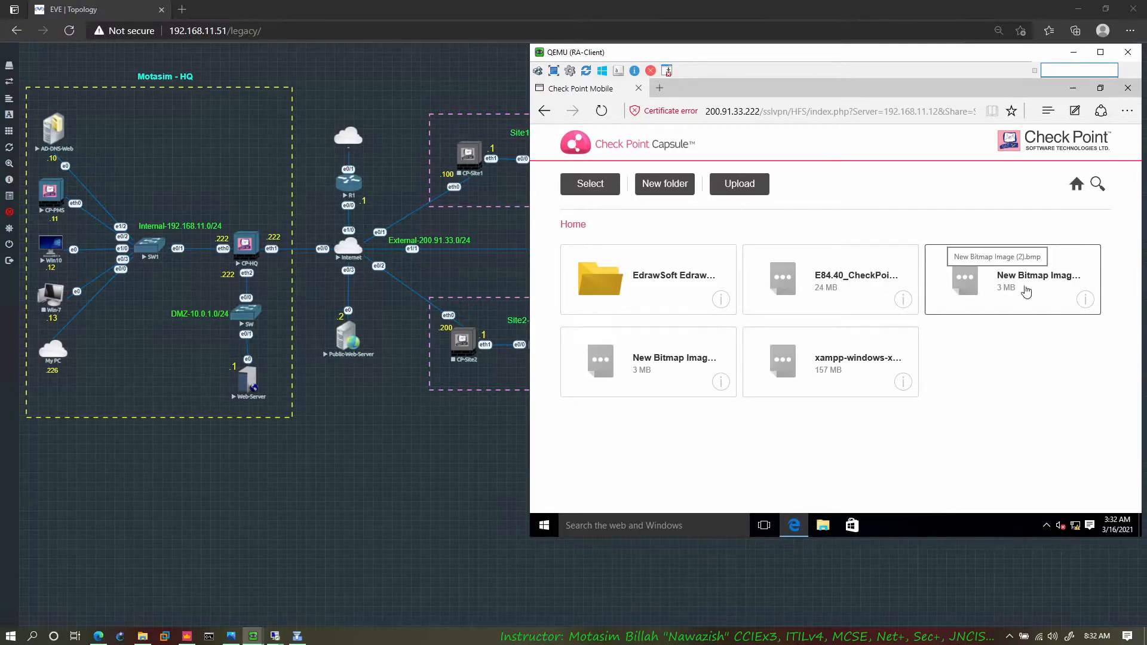
Step: Download New Bitmap Image (2).bmp from the share, continuing past the certificate warning, and go back to the file listing
click(953, 287)
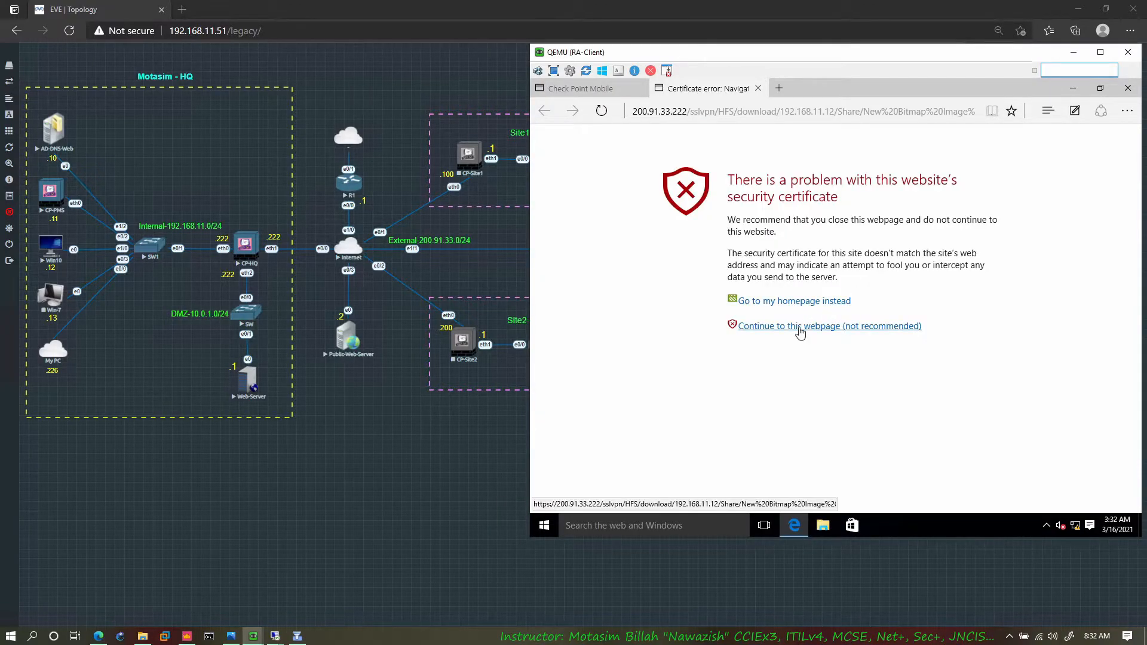
click(878, 328)
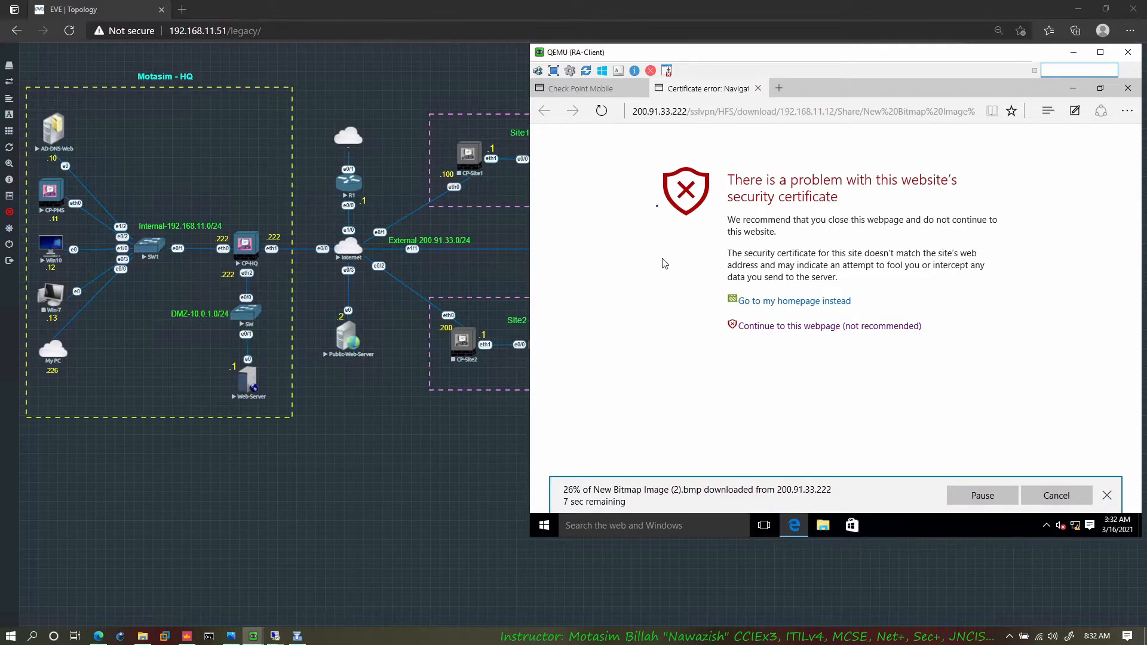
click(569, 90)
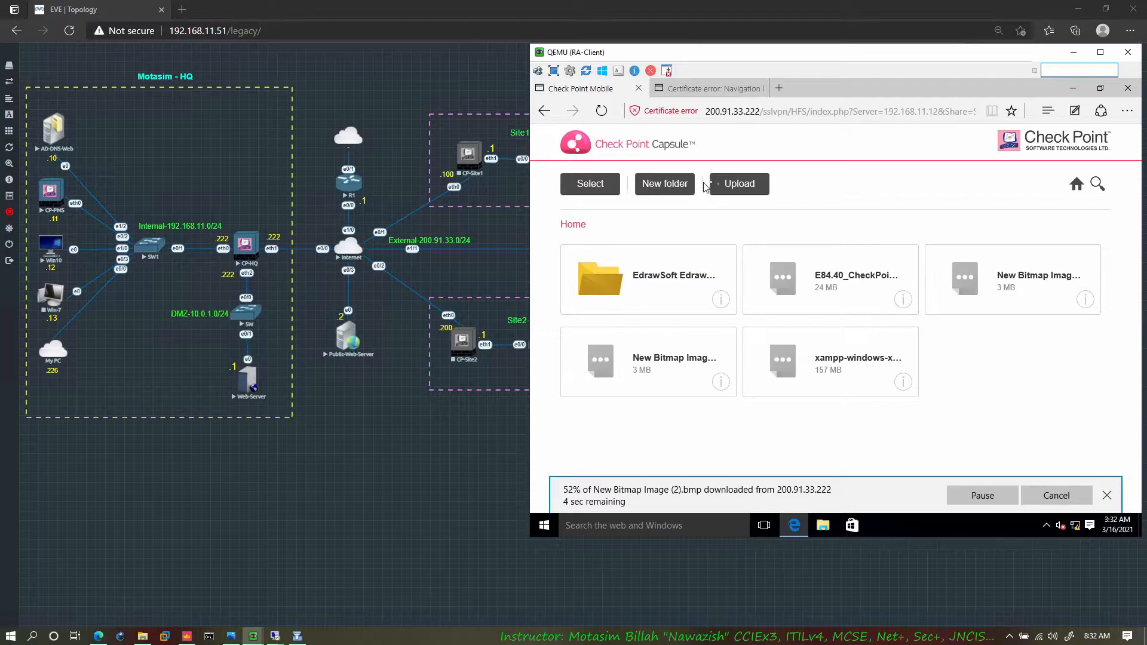
Step: Create a new folder named as in the share's home directory and return to the EVE topology
click(665, 183)
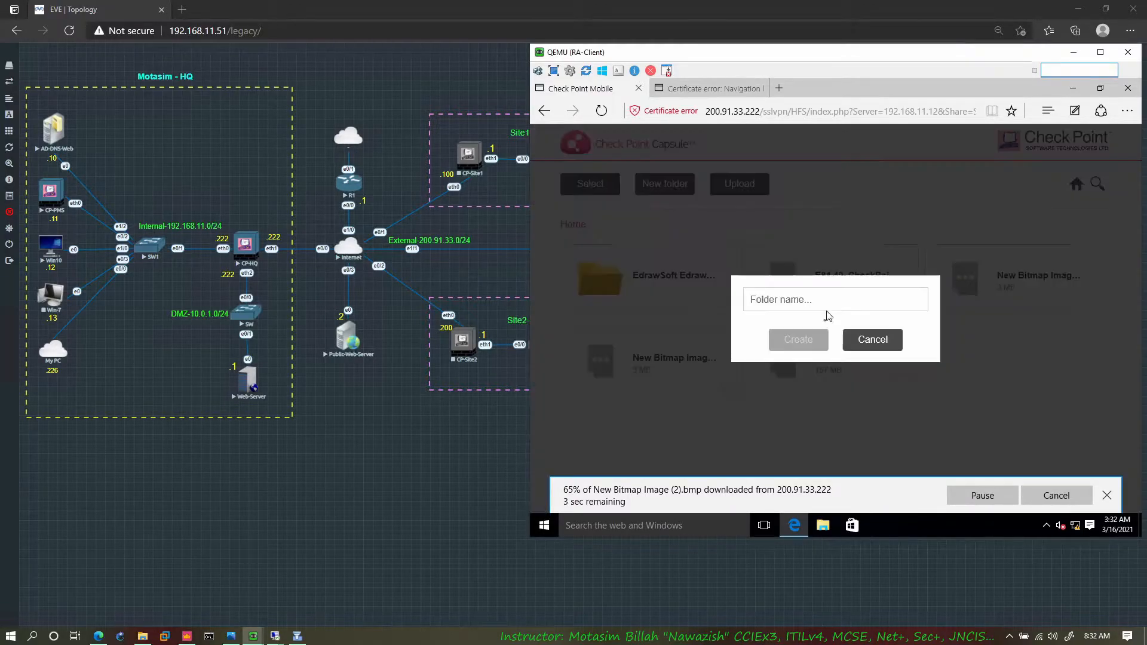
text(as)
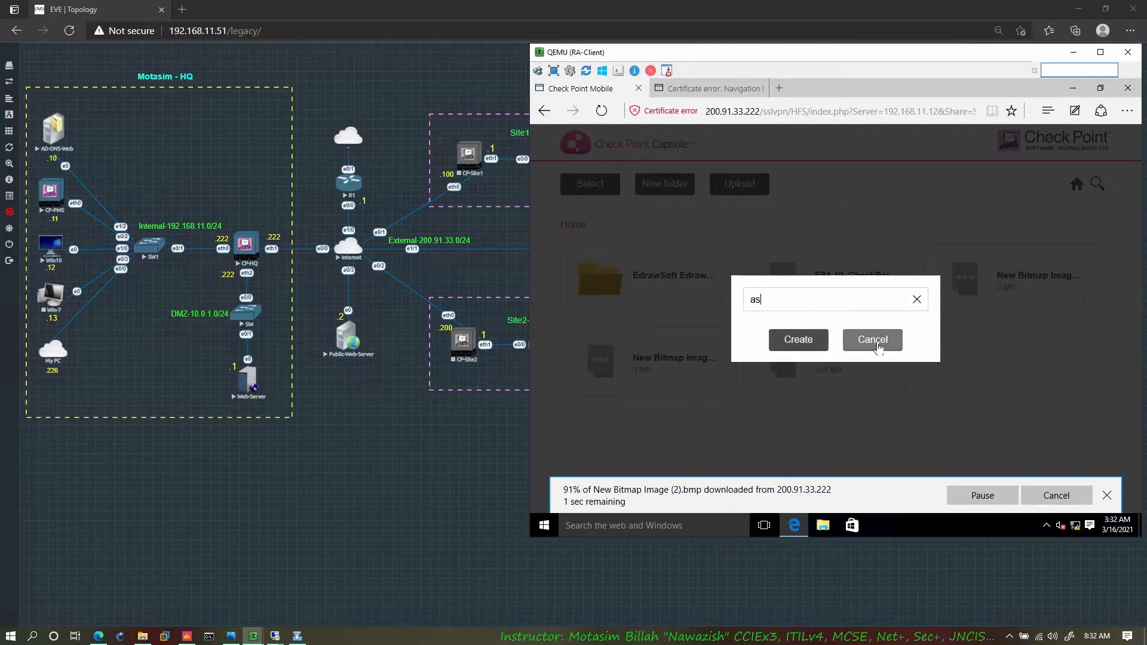
click(795, 339)
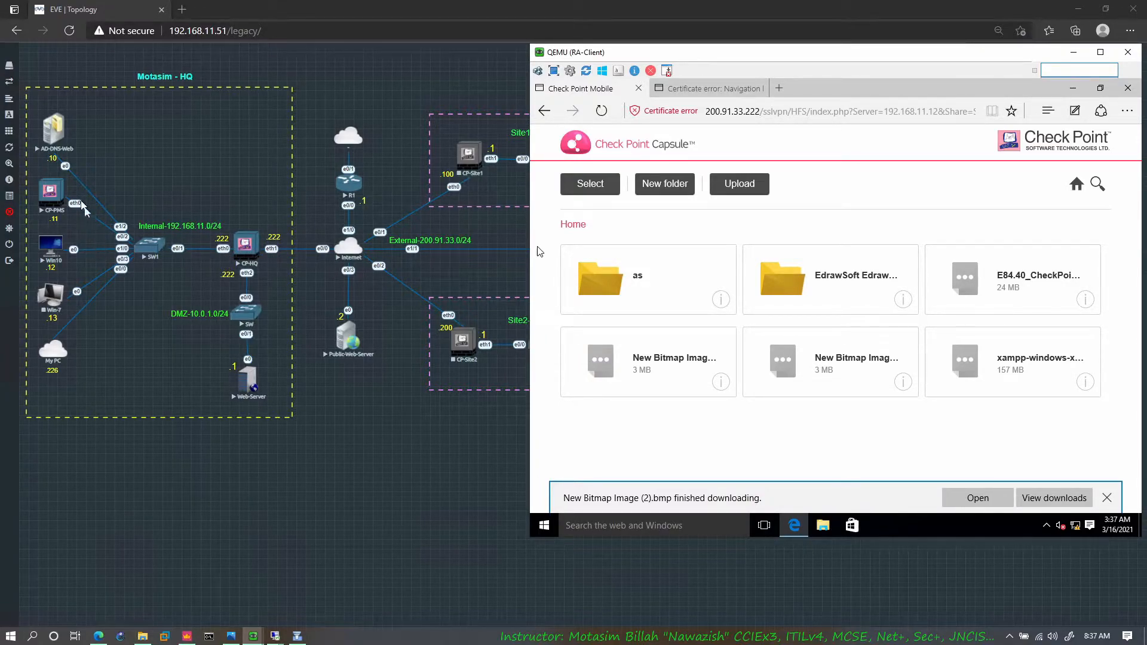
click(489, 445)
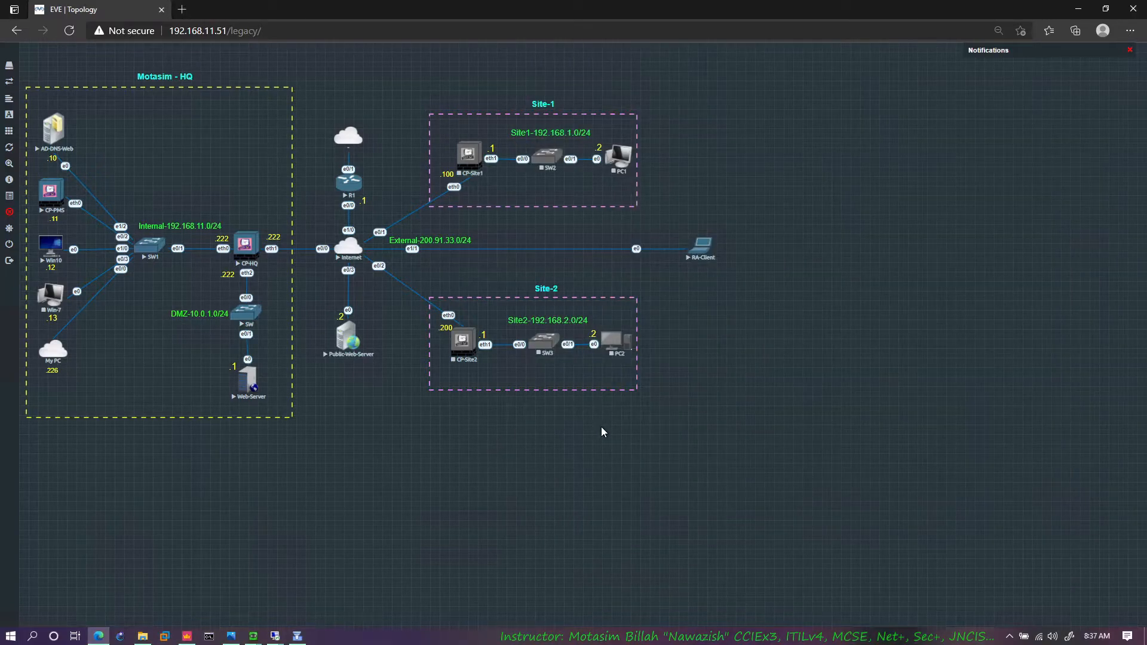
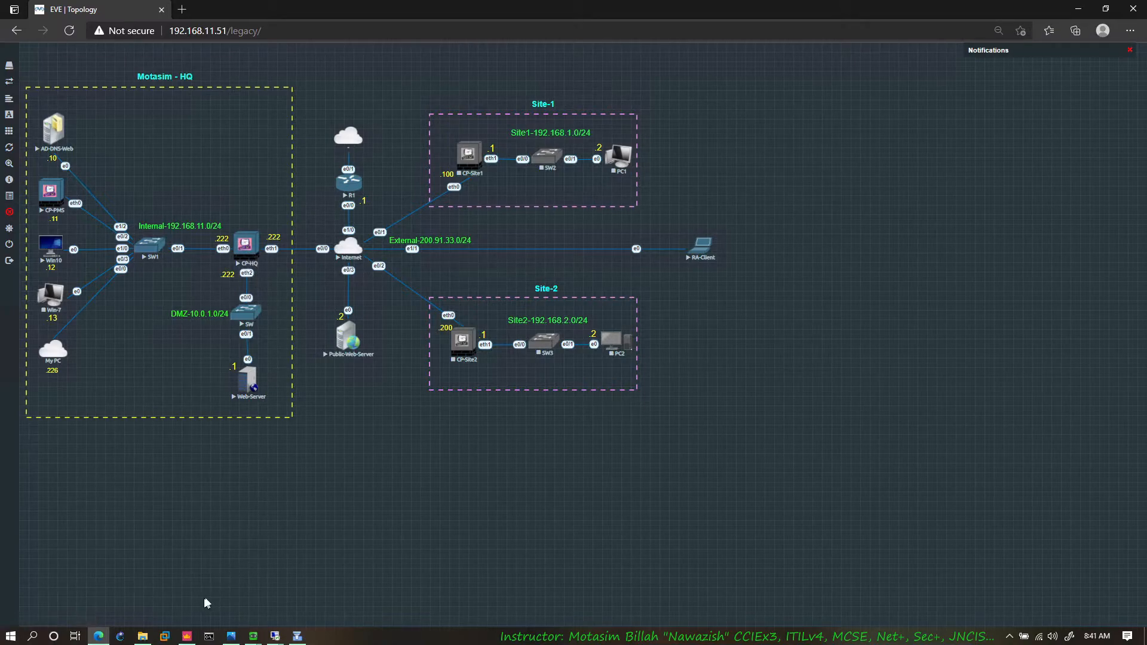
Step: Switch to SmartConsole, create a new user from the Default template, and enter the user's name
click(187, 635)
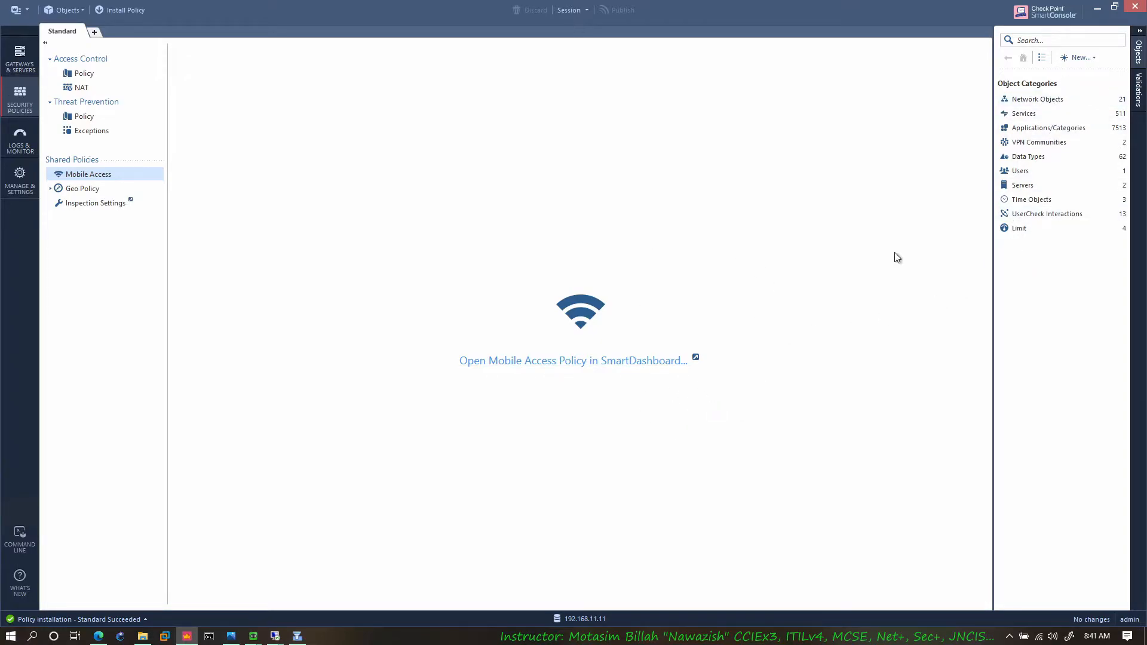
click(1080, 58)
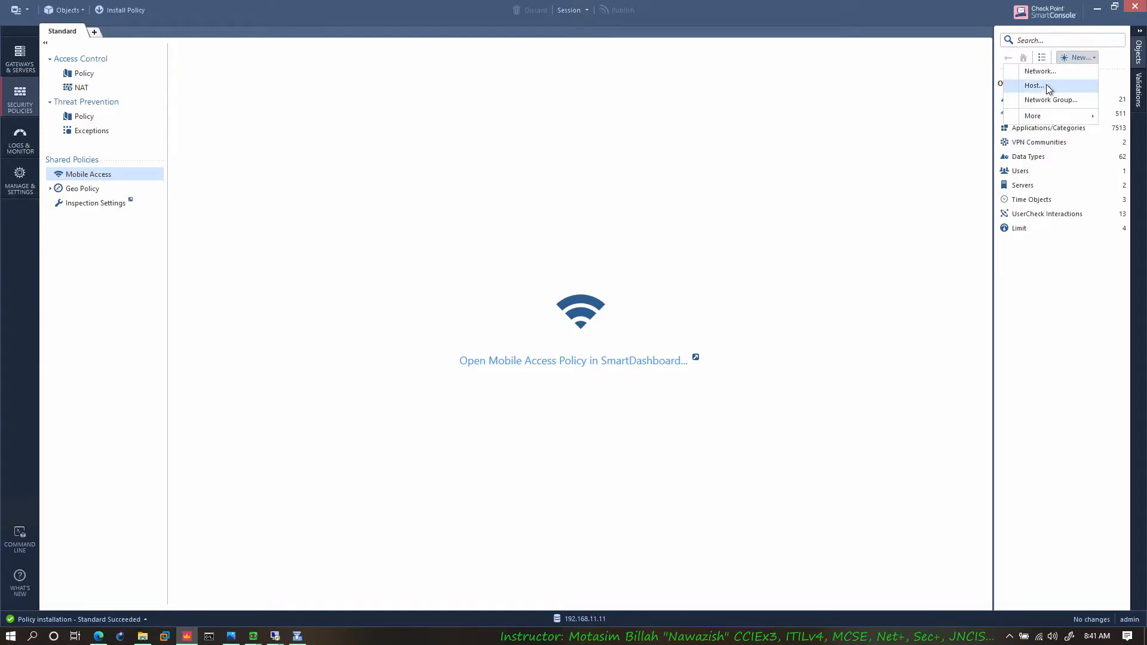
mouse_move(1041, 117)
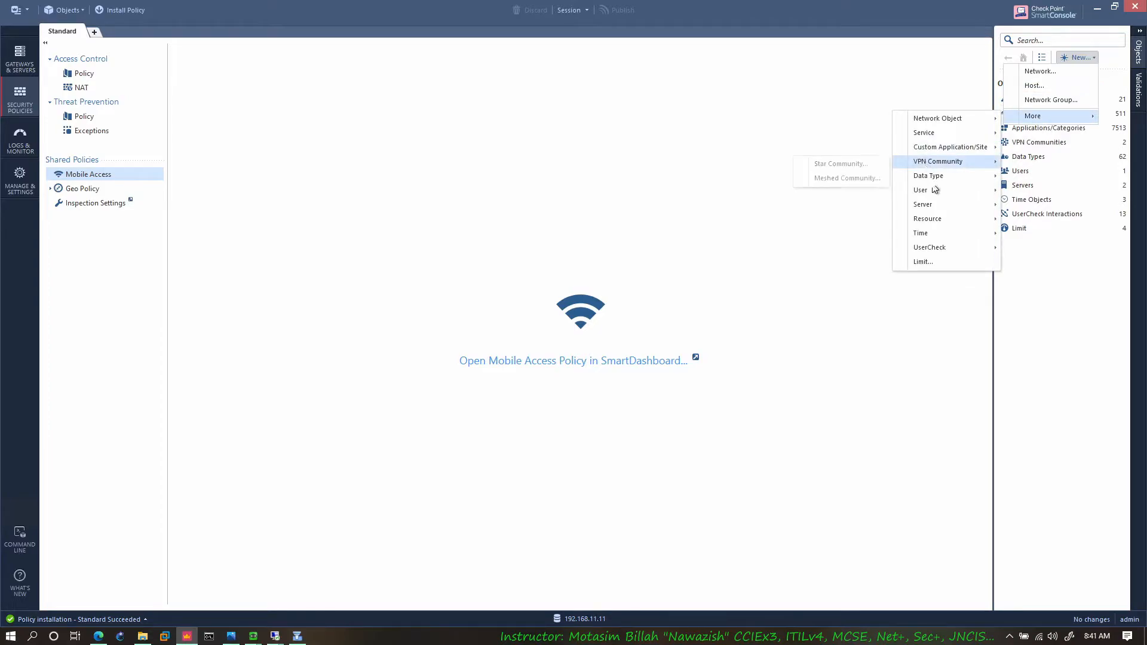
mouse_move(931, 190)
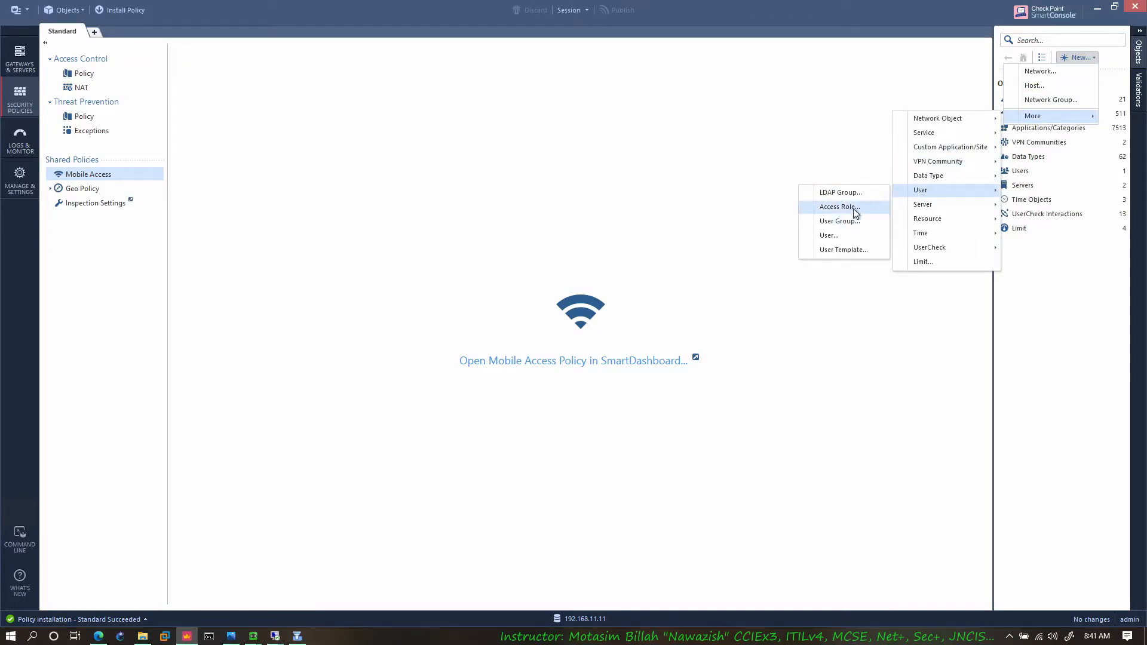
click(837, 235)
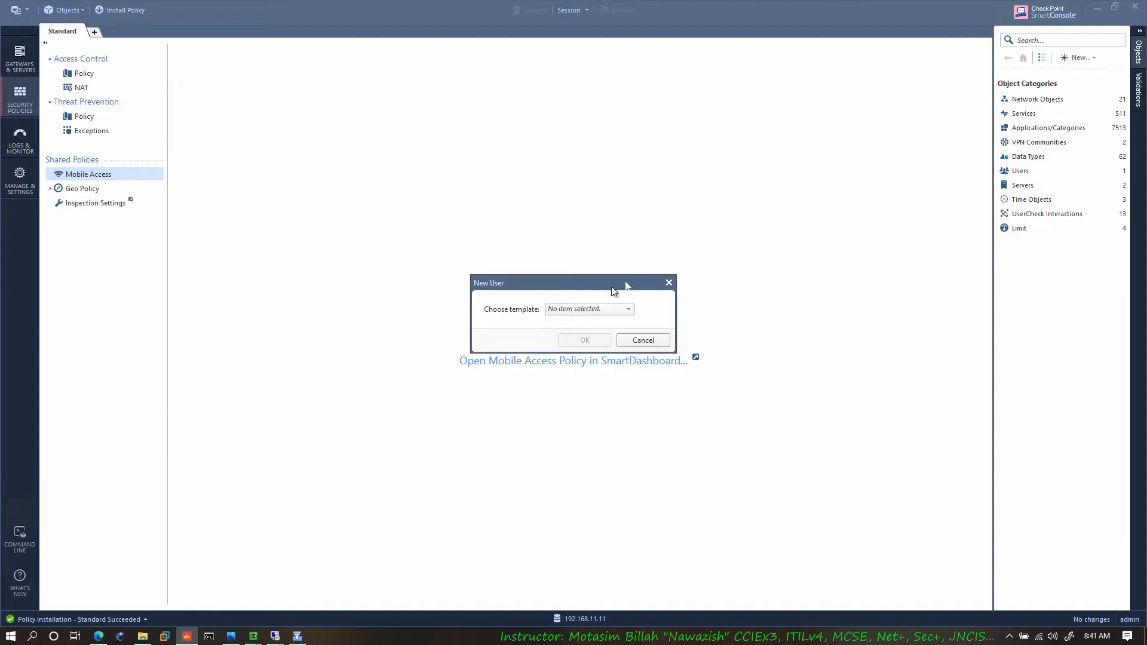
click(575, 311)
click(537, 325)
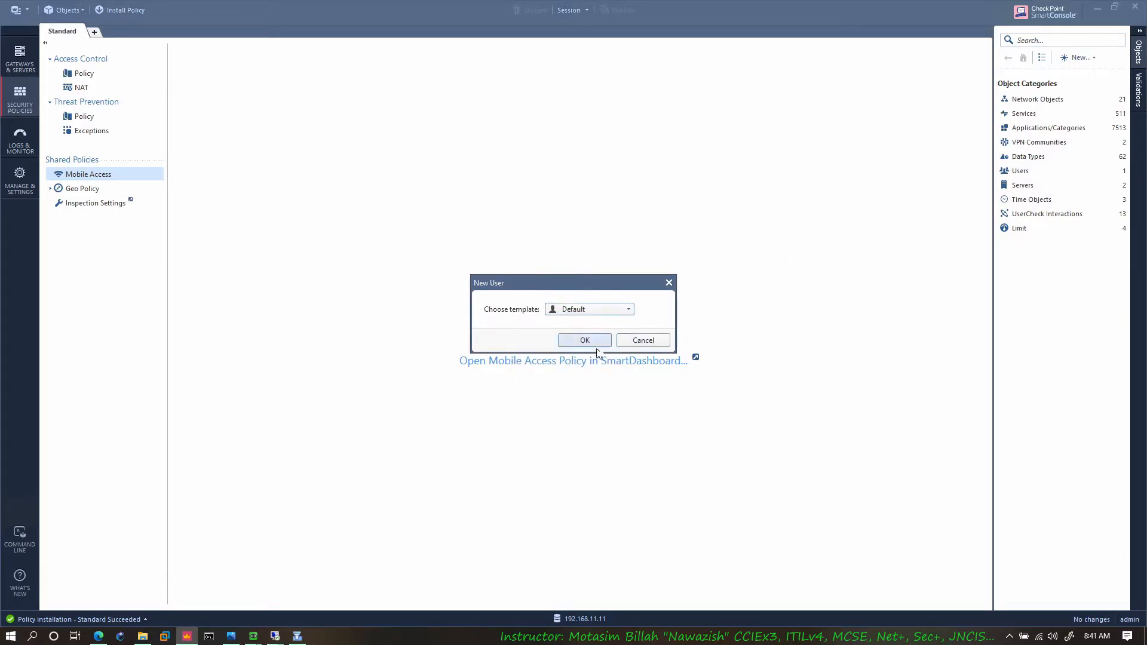
click(589, 342)
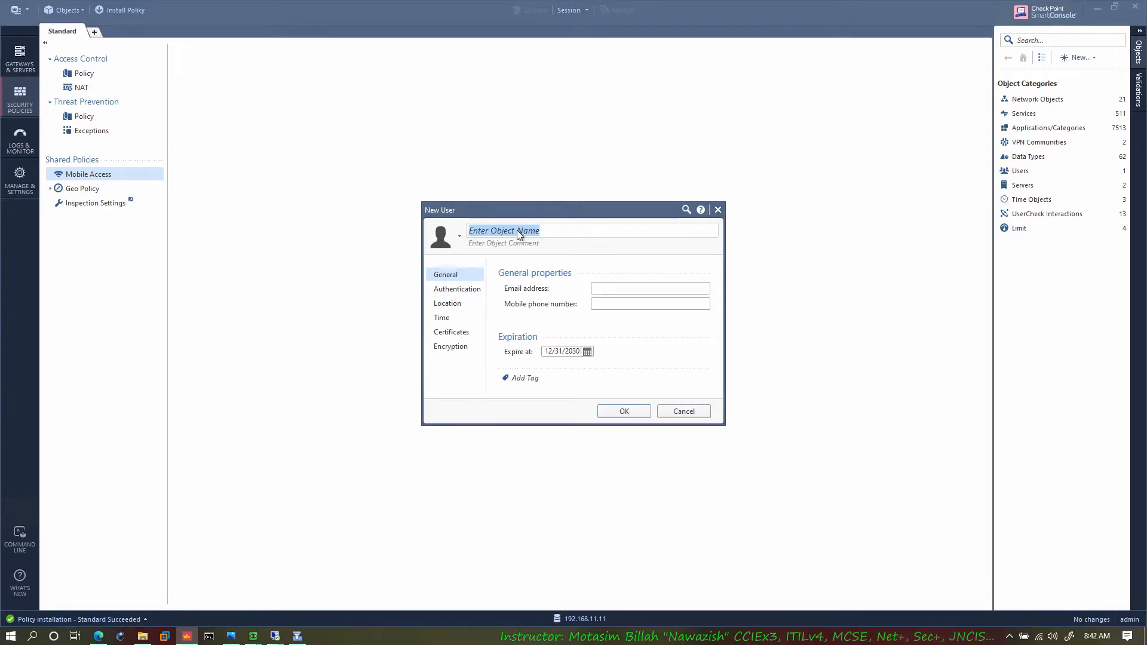
text(Kha)
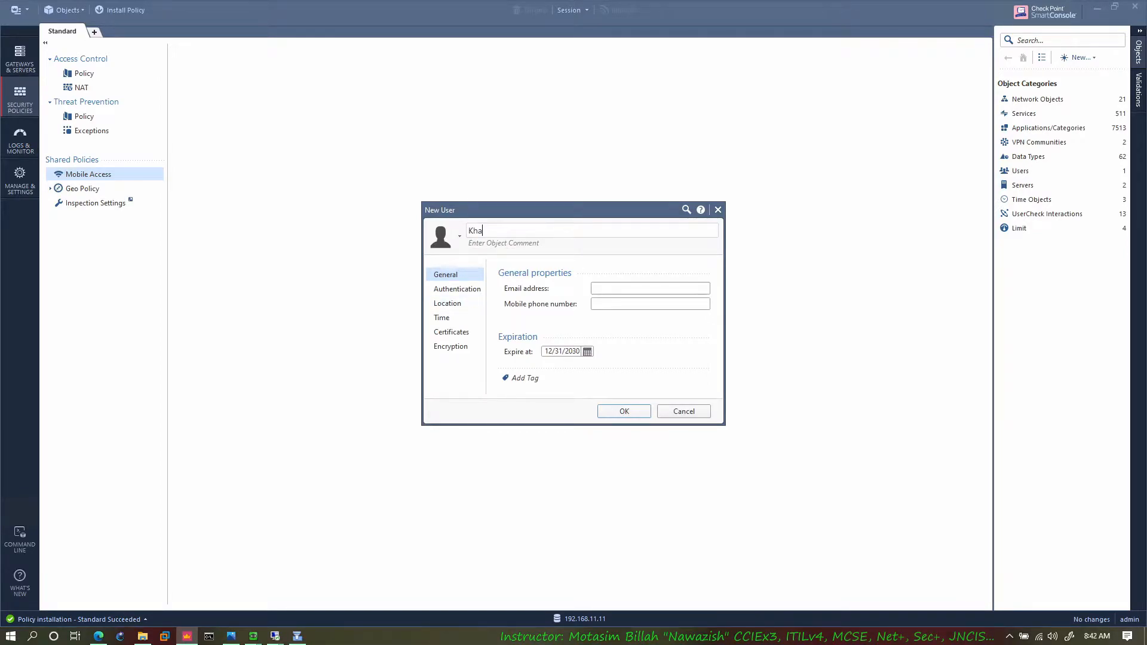
text(dijah)
Step: Set the new user's authentication method to Check Point Password and enter and confirm the account password
click(453, 290)
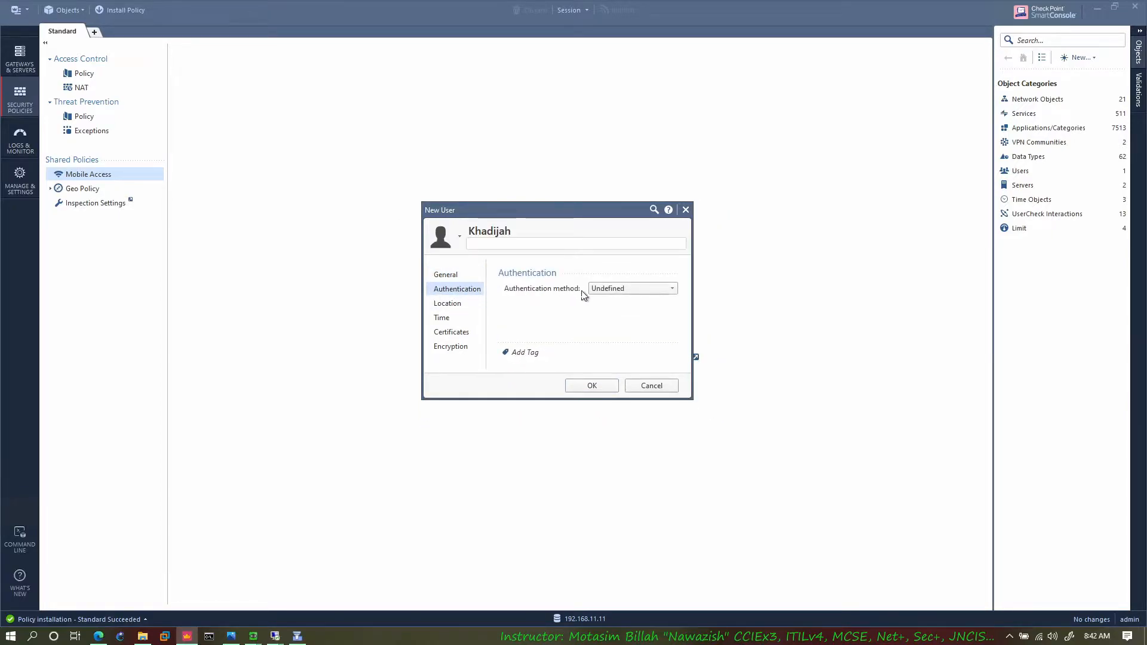
click(670, 288)
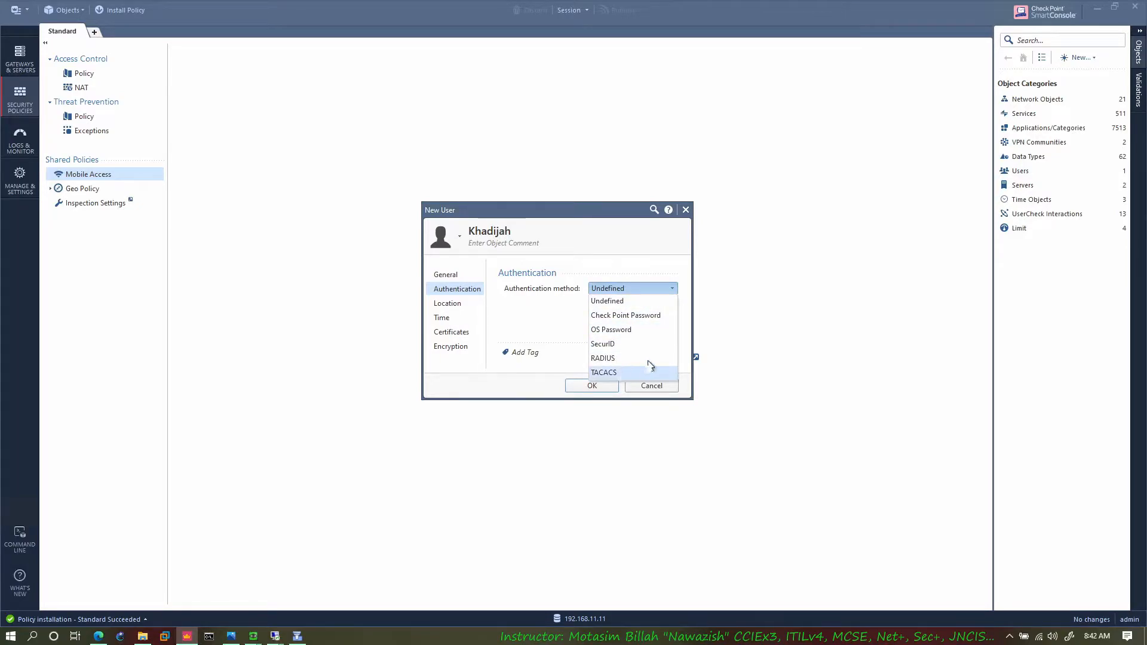
click(607, 323)
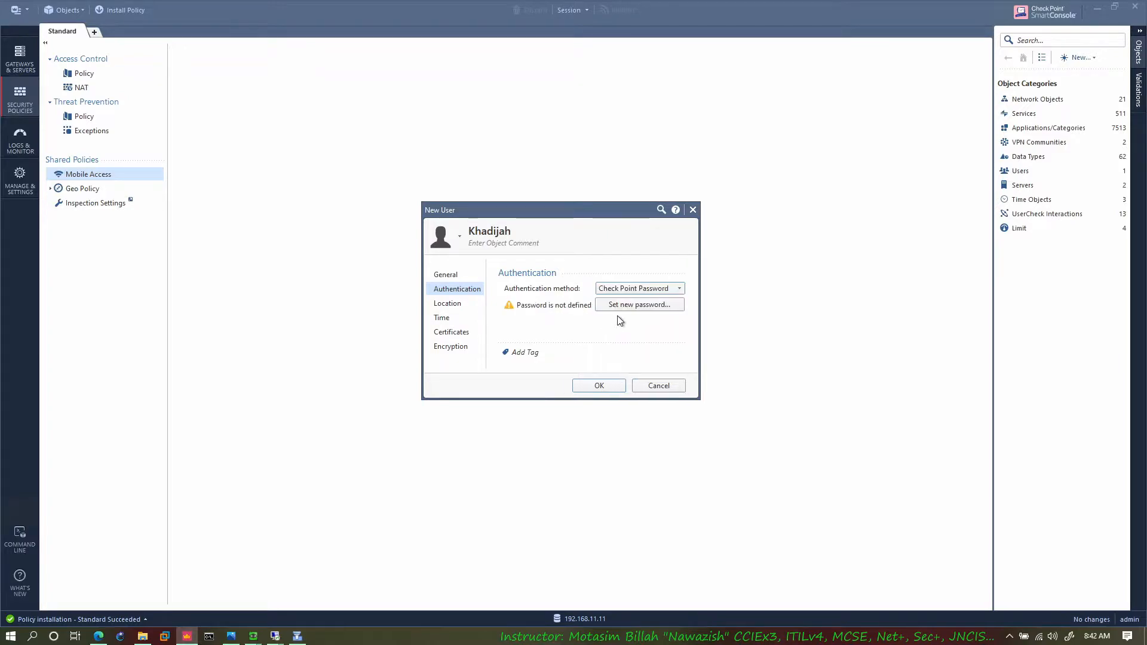
click(611, 302)
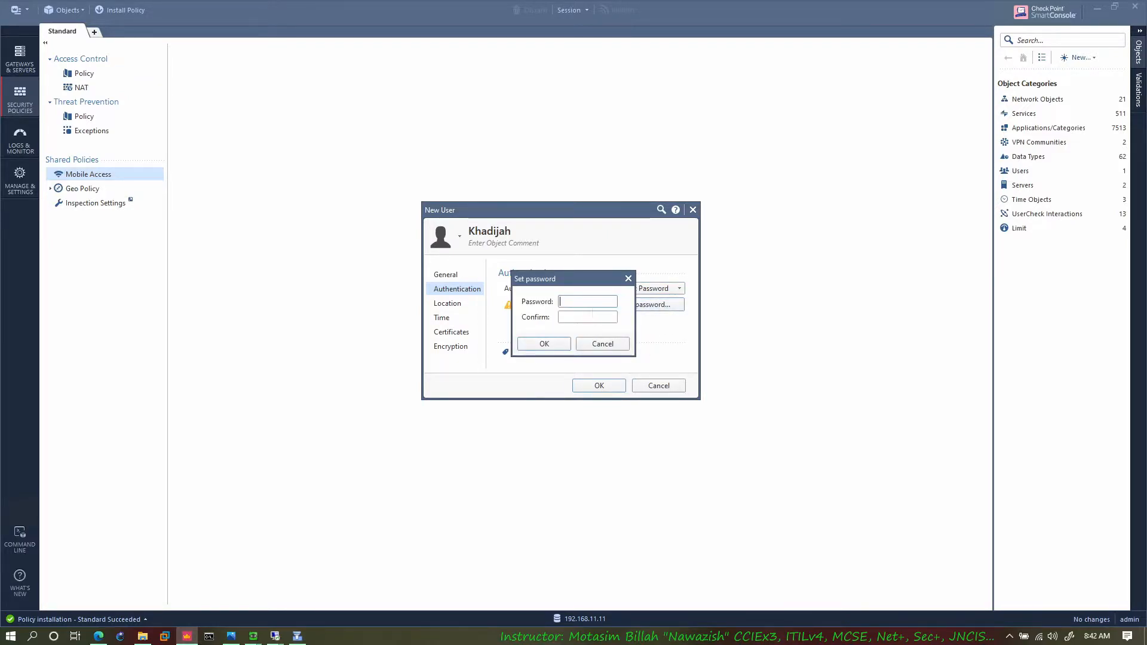
text(vpn1234)
key(Tab)
text(vpn12)
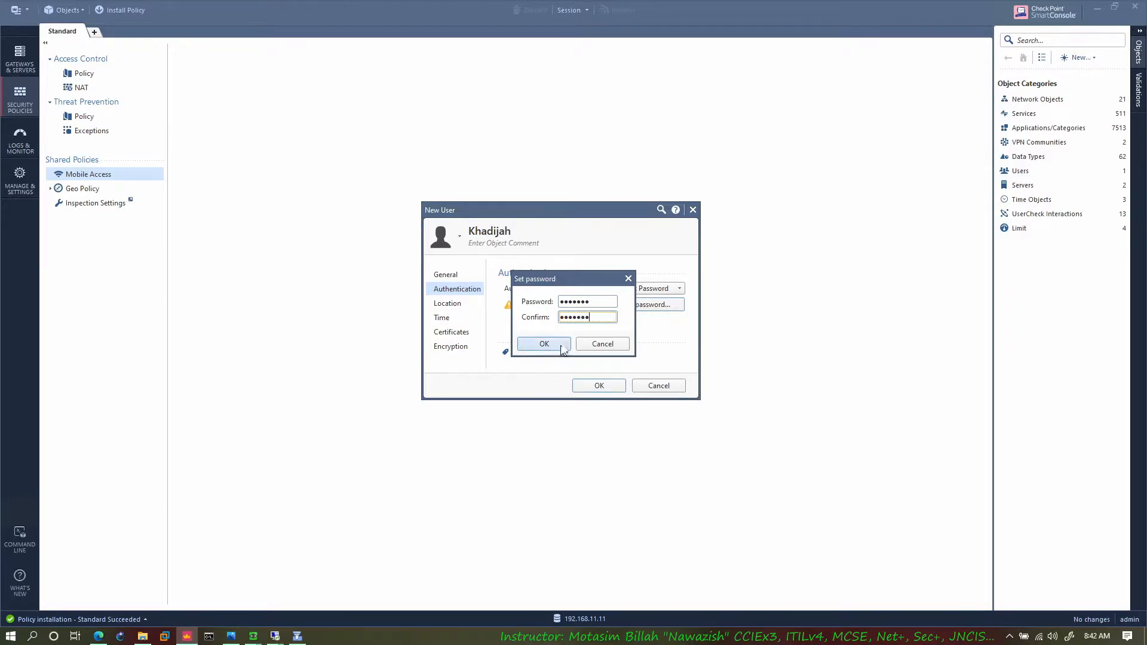
click(558, 346)
Step: Review the user's allowed locations, connection times, certificates and IKE encryption properties, leaving the defaults, and save the user
click(456, 306)
click(449, 319)
click(465, 308)
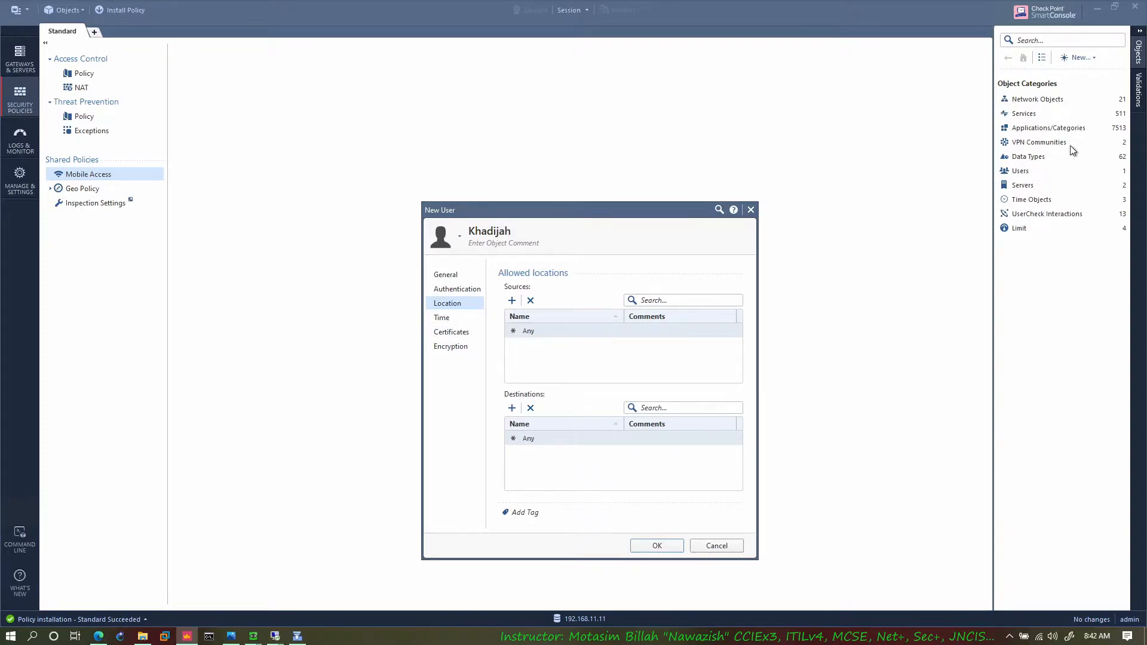
click(457, 317)
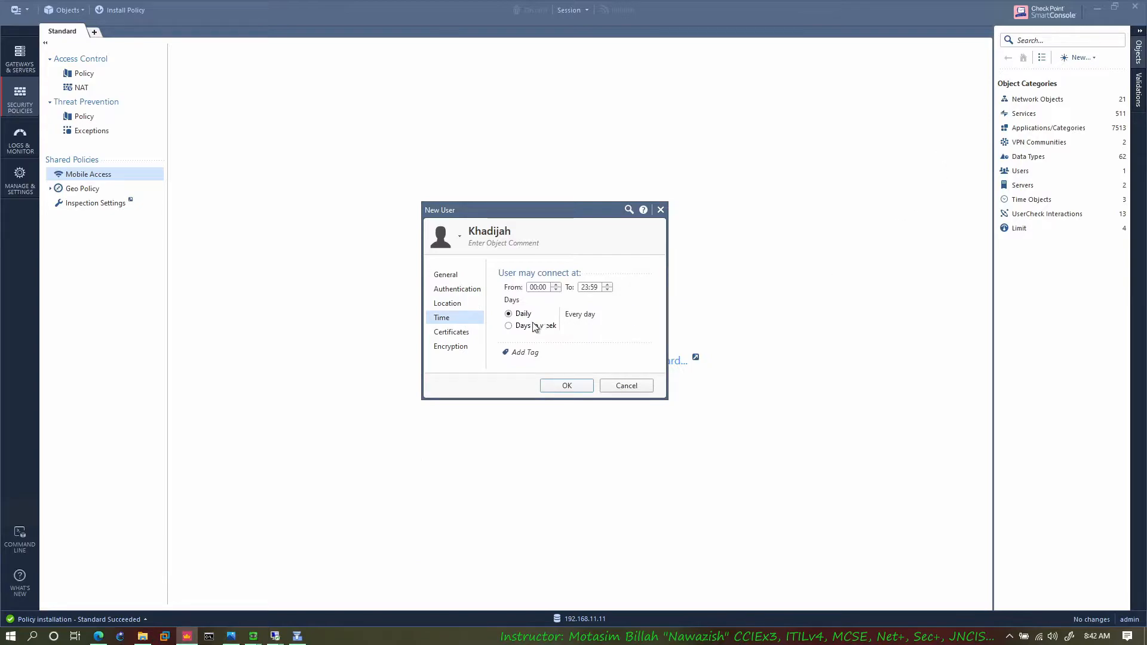
click(442, 333)
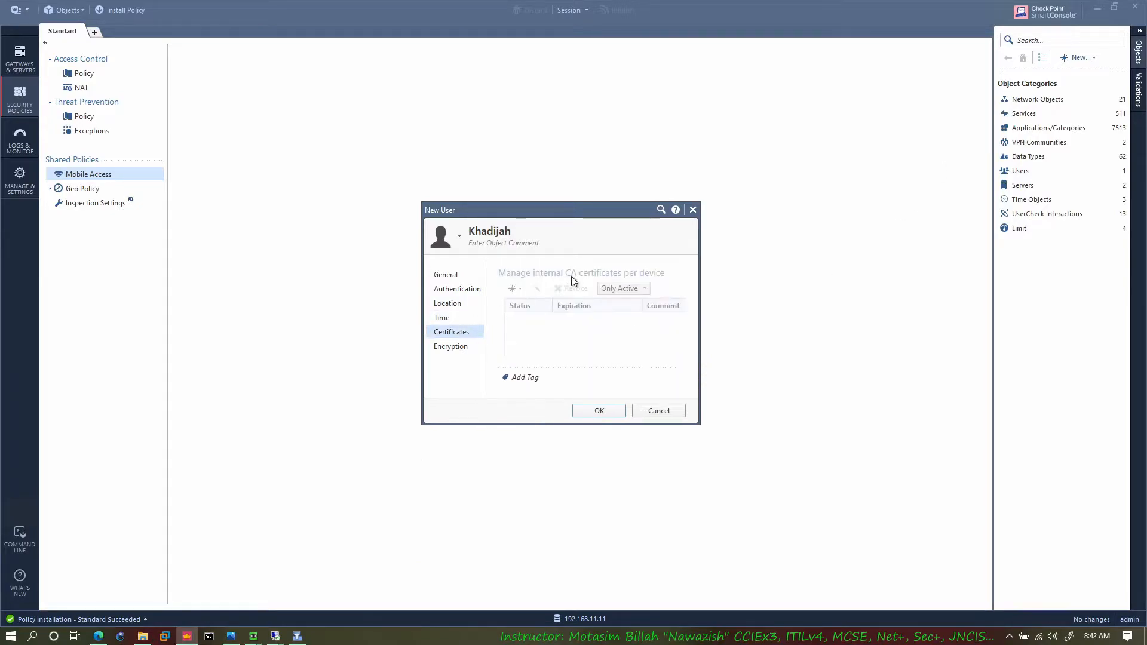
click(462, 349)
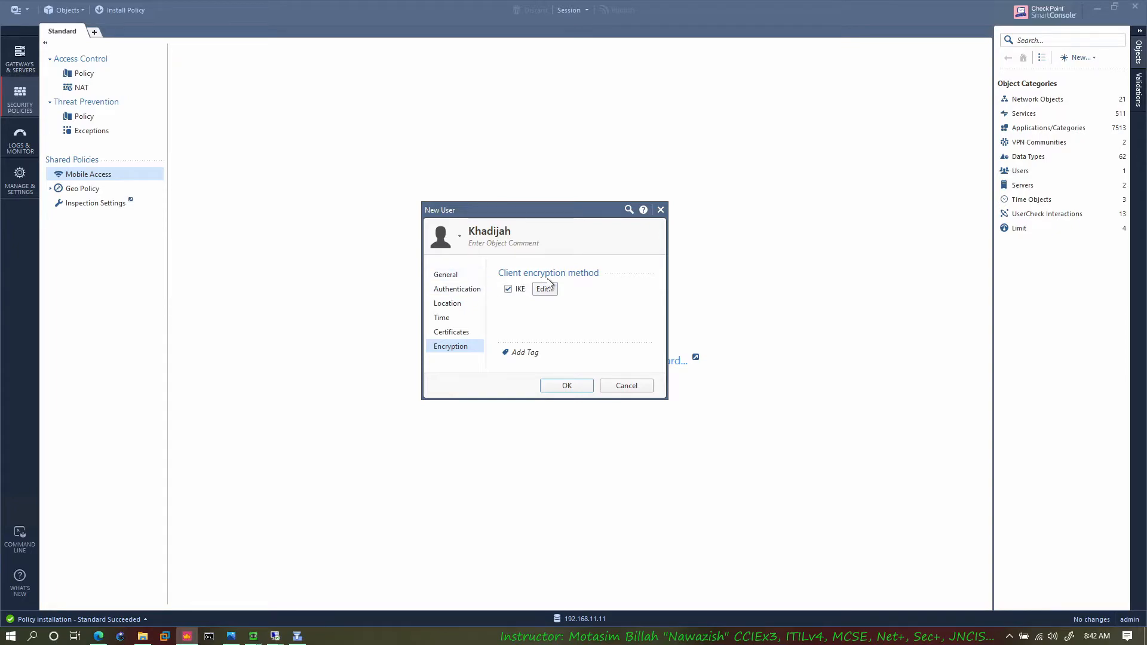
click(543, 290)
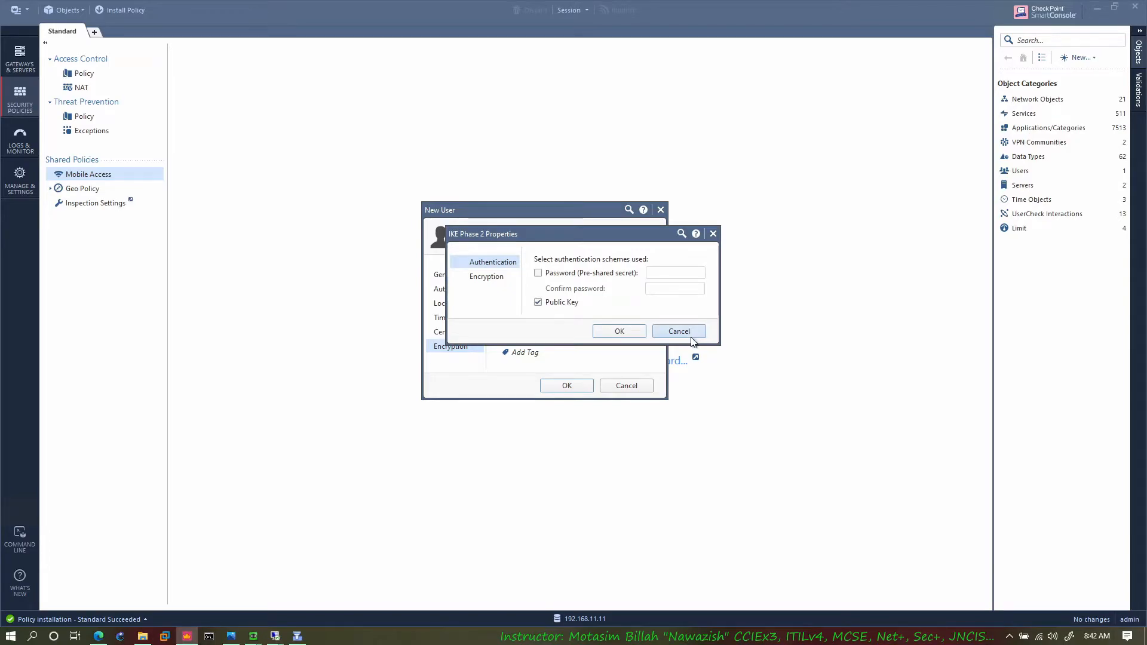
click(687, 332)
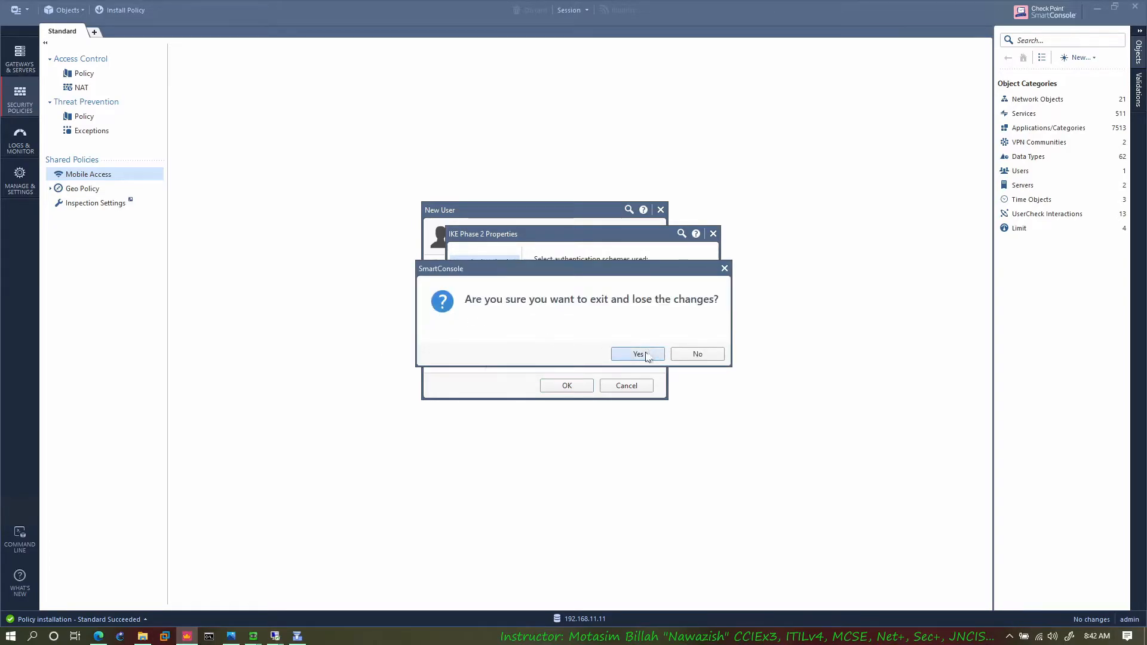
click(649, 356)
click(448, 275)
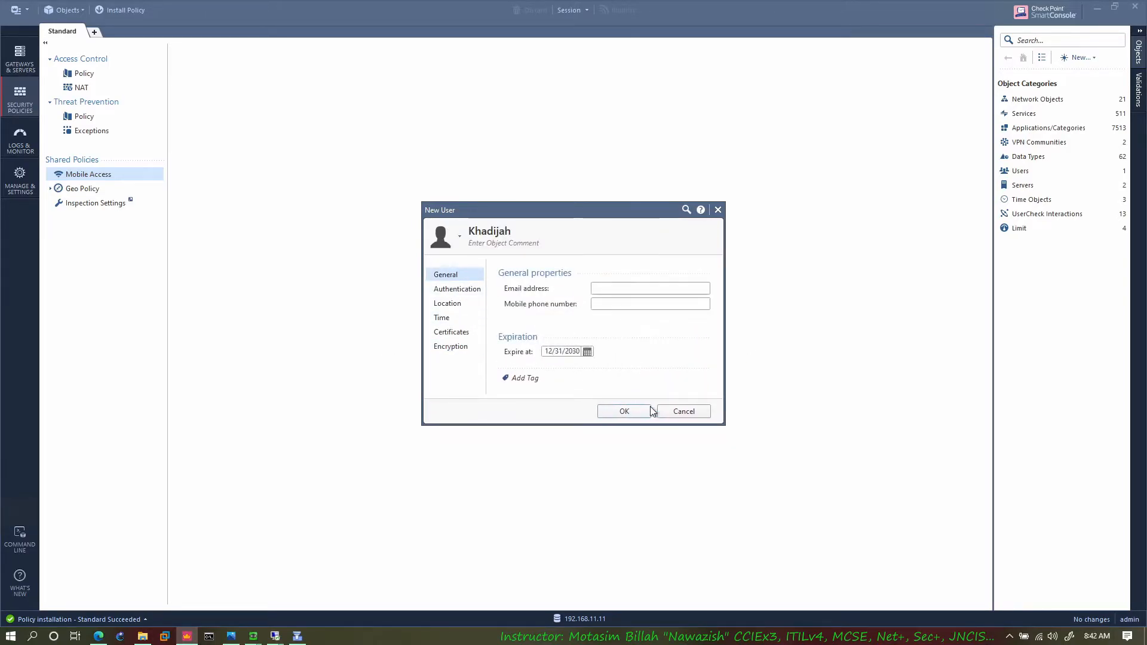
click(635, 410)
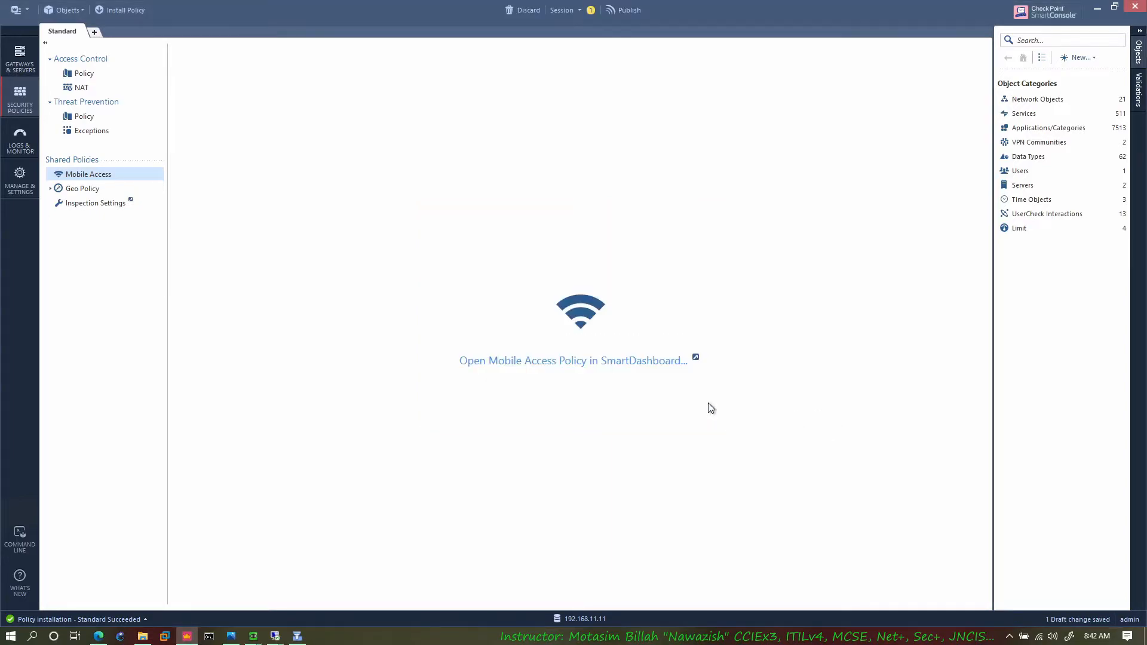
Step: Create a new user group object and name it Finance-Users
click(1081, 59)
mouse_move(1046, 115)
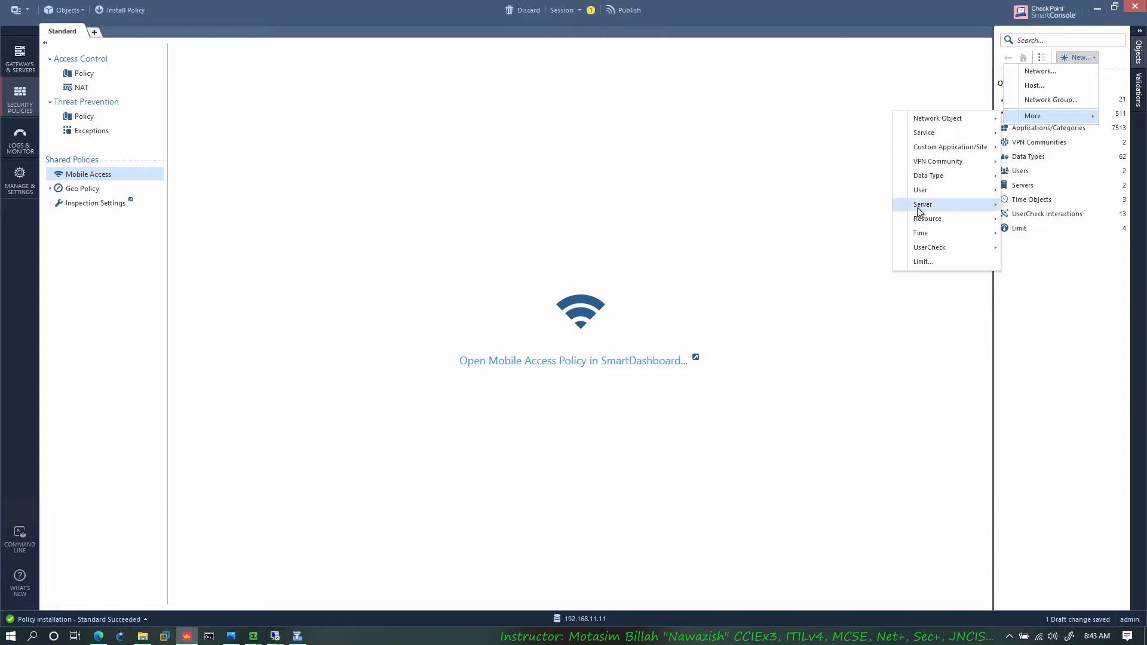
mouse_move(953, 193)
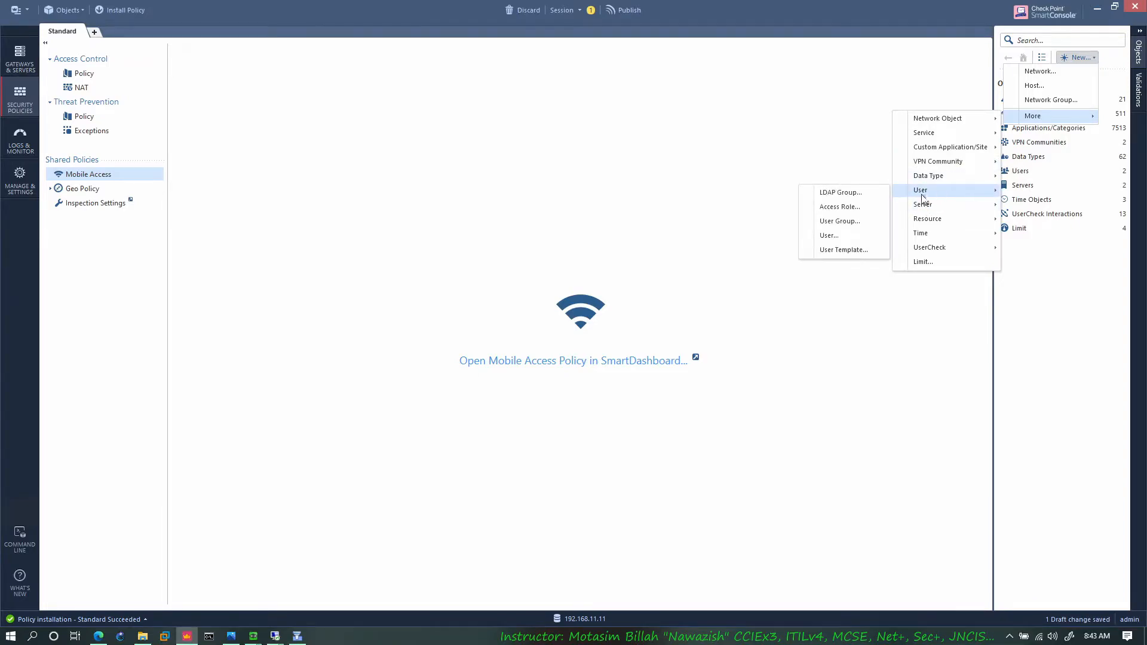
click(844, 221)
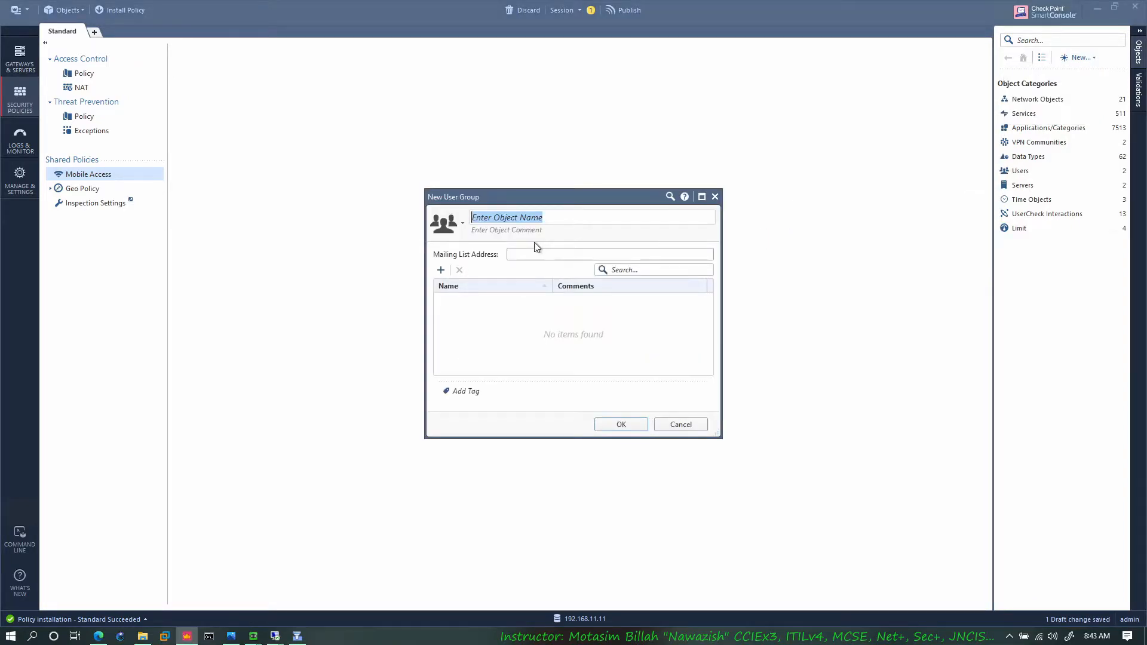
text(Finance-Us)
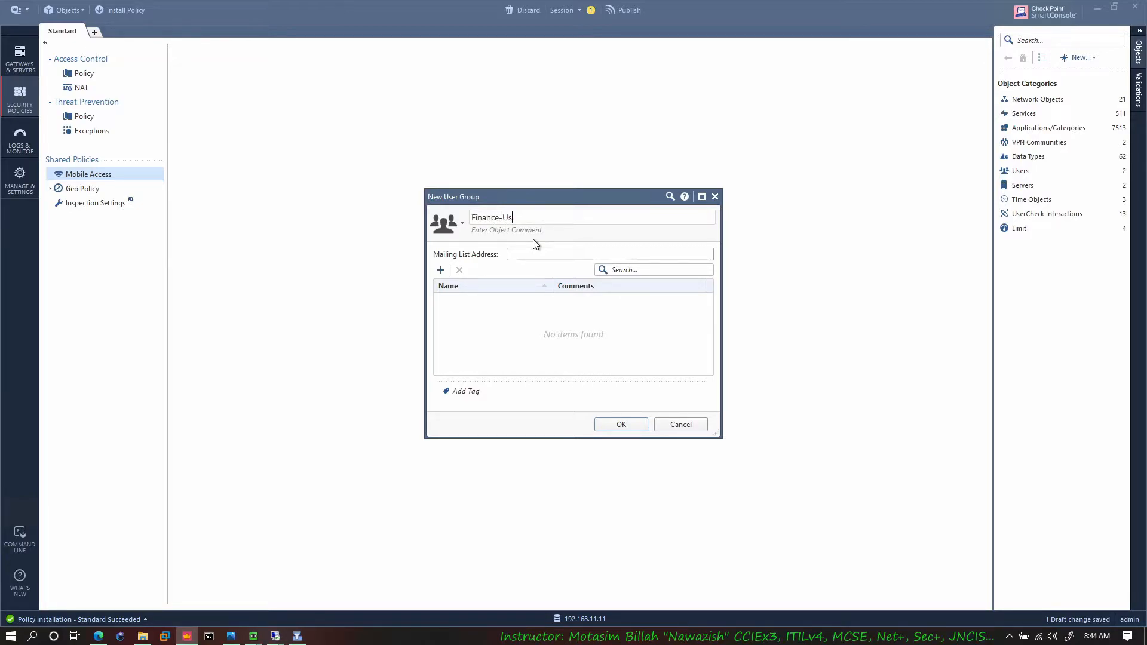
text(ers)
Step: Add the newly created user as the only member of Finance-Users and save the group
click(441, 270)
click(187, 381)
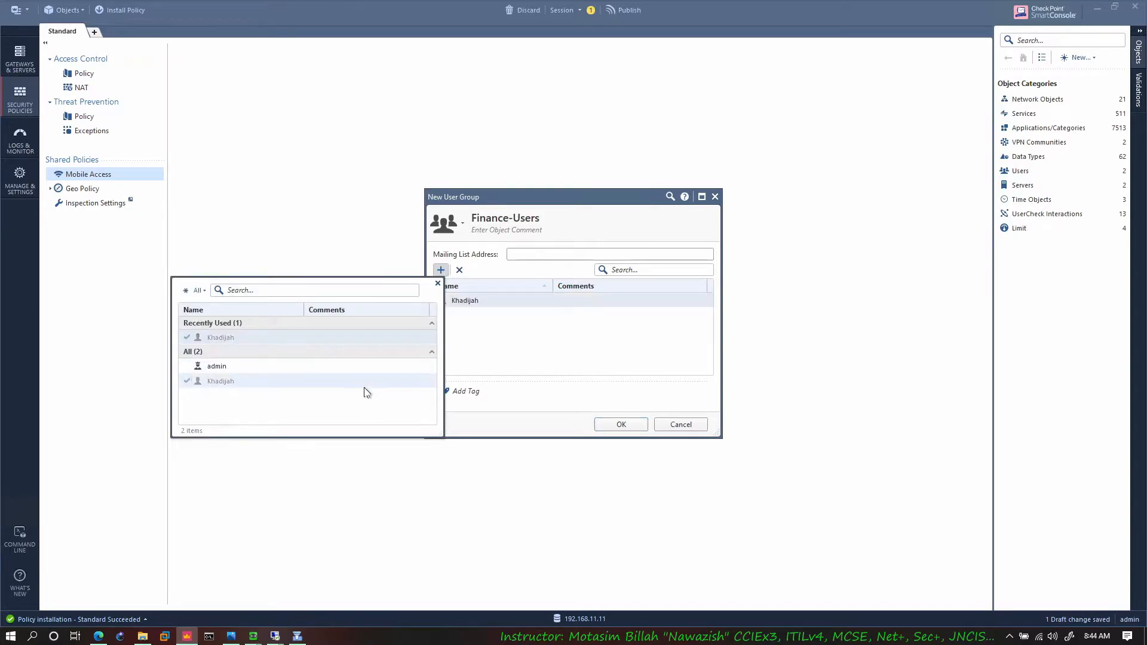
click(534, 353)
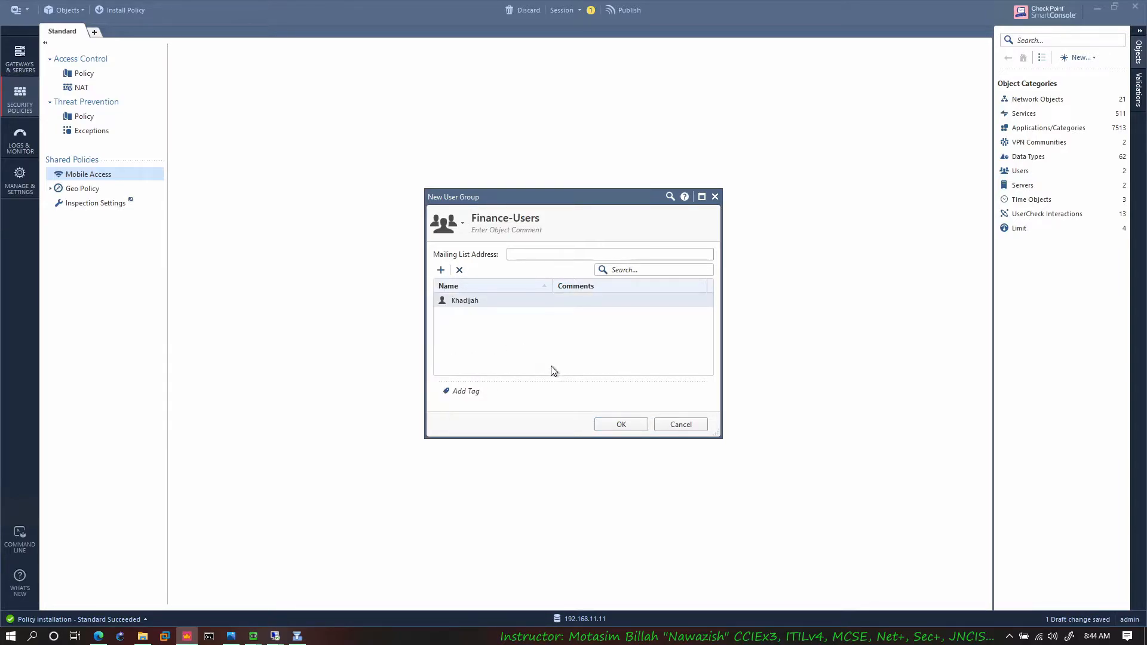
click(441, 270)
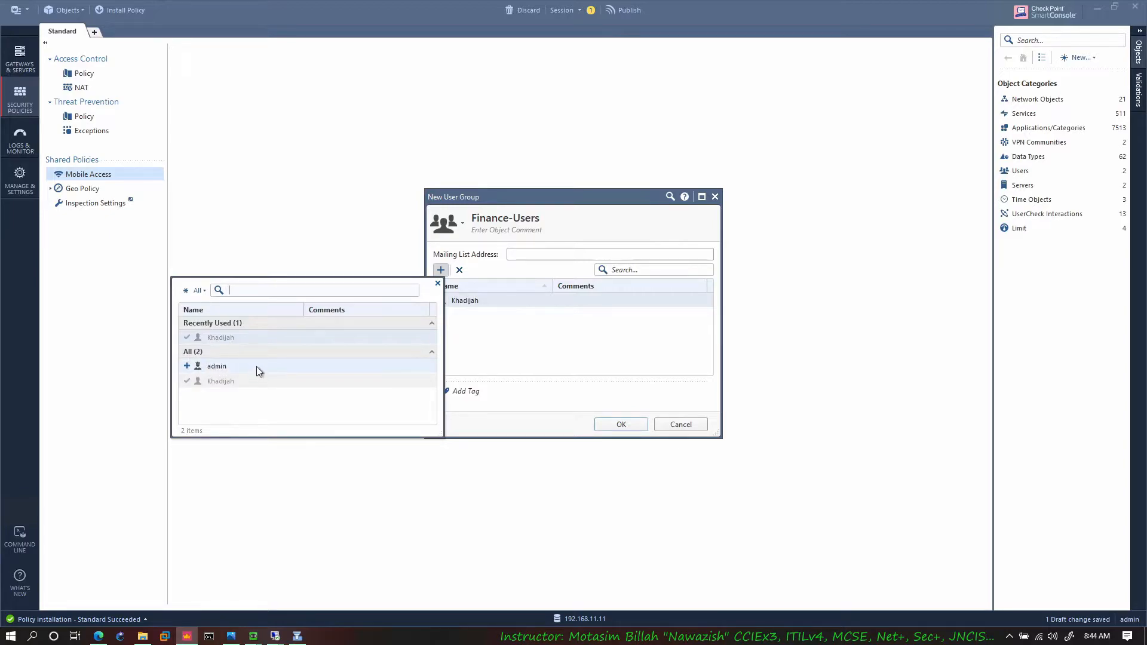
click(515, 349)
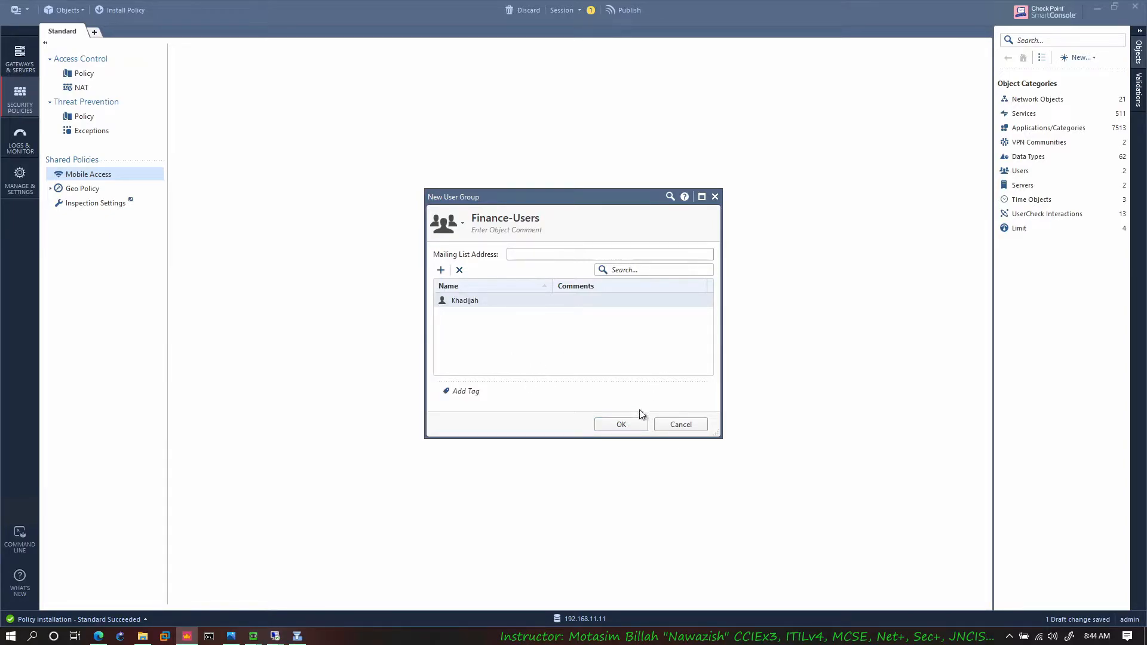
click(604, 427)
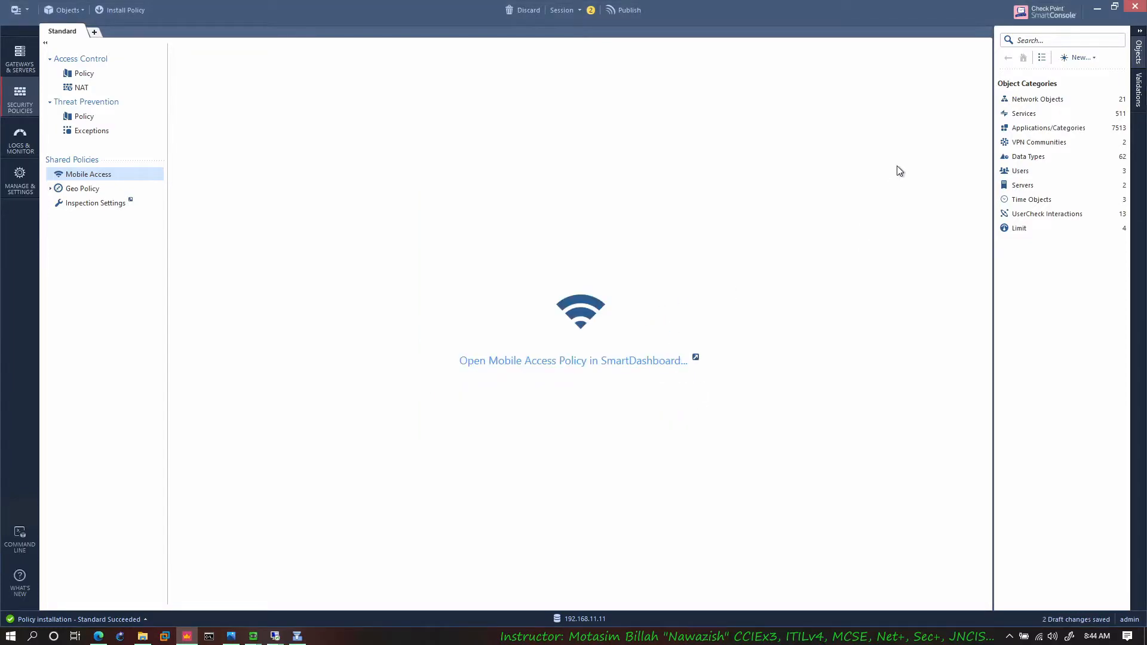
Step: Add a rule named Remote Users above the Cleanup rule in the Access Control policy
click(94, 80)
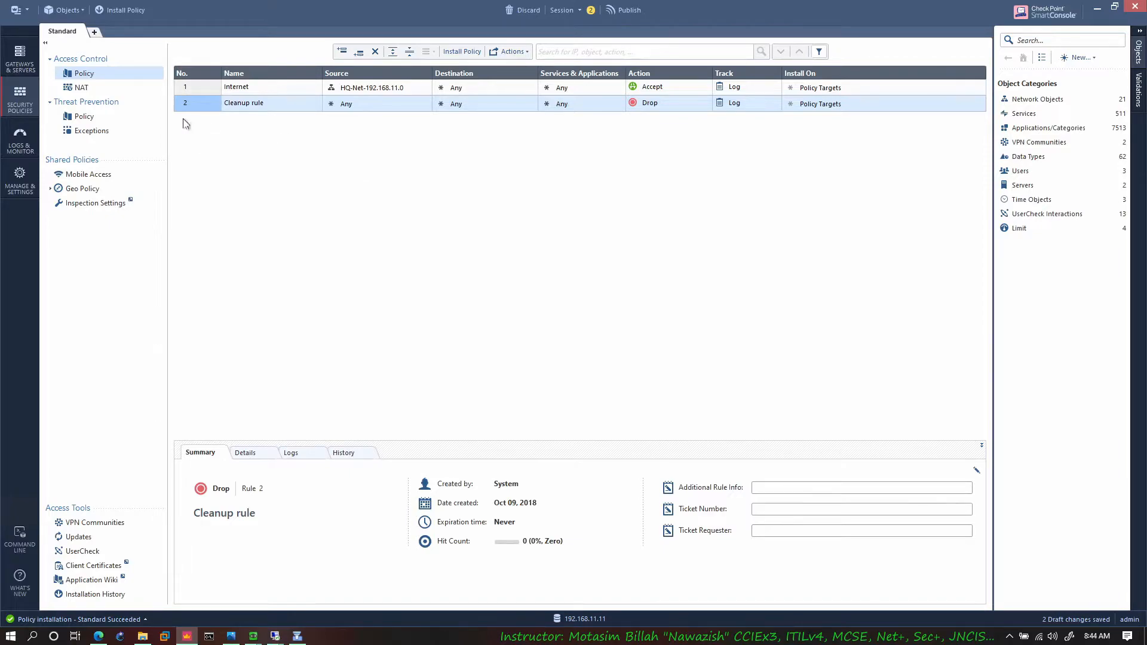
right_click(207, 103)
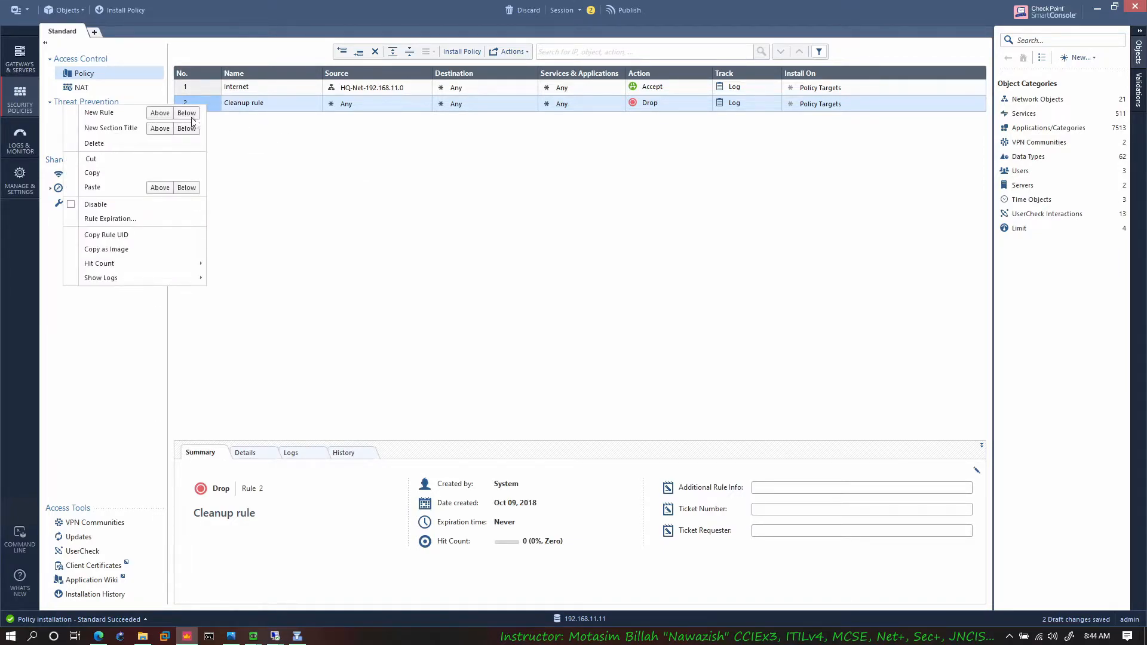
click(159, 114)
click(264, 105)
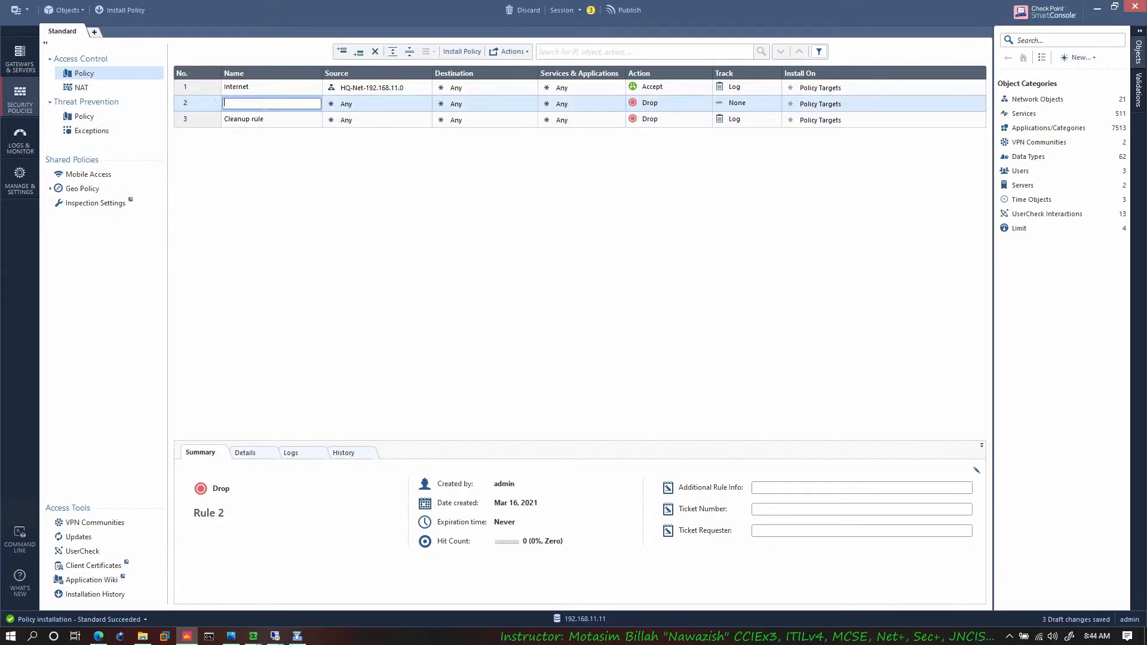
text(VP)
key(BackSpace)
key(BackSpace)
text(R)
key(Return)
Step: Add a legacy user access source to the Remote Users rule, using the Finance-Users group with location Any
right_click(394, 112)
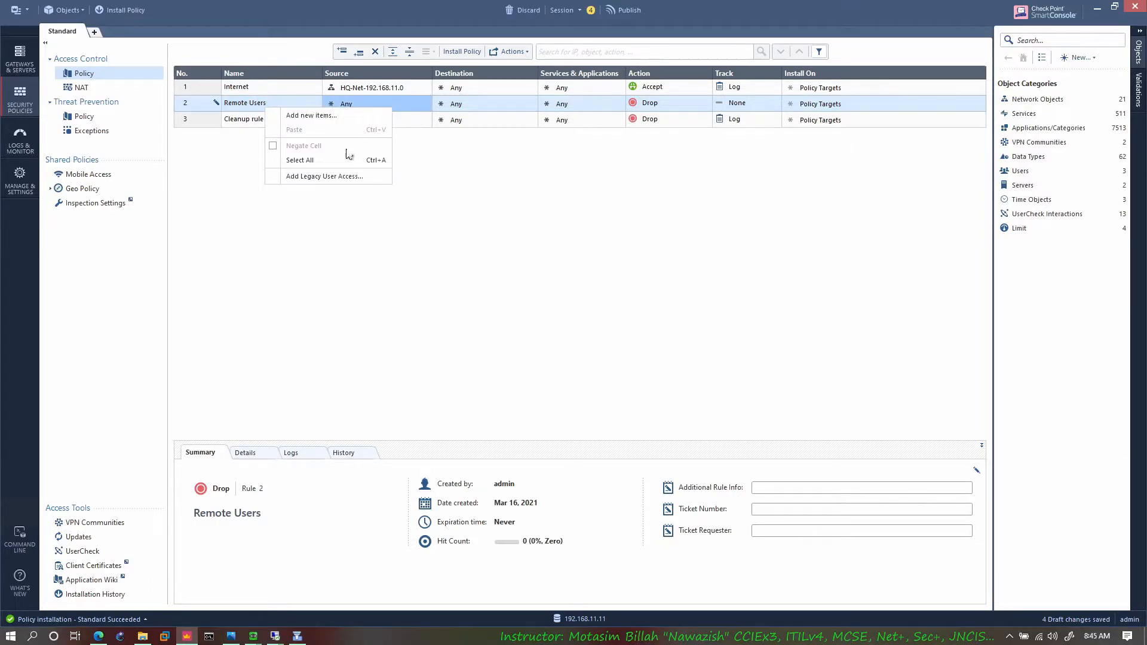
click(335, 177)
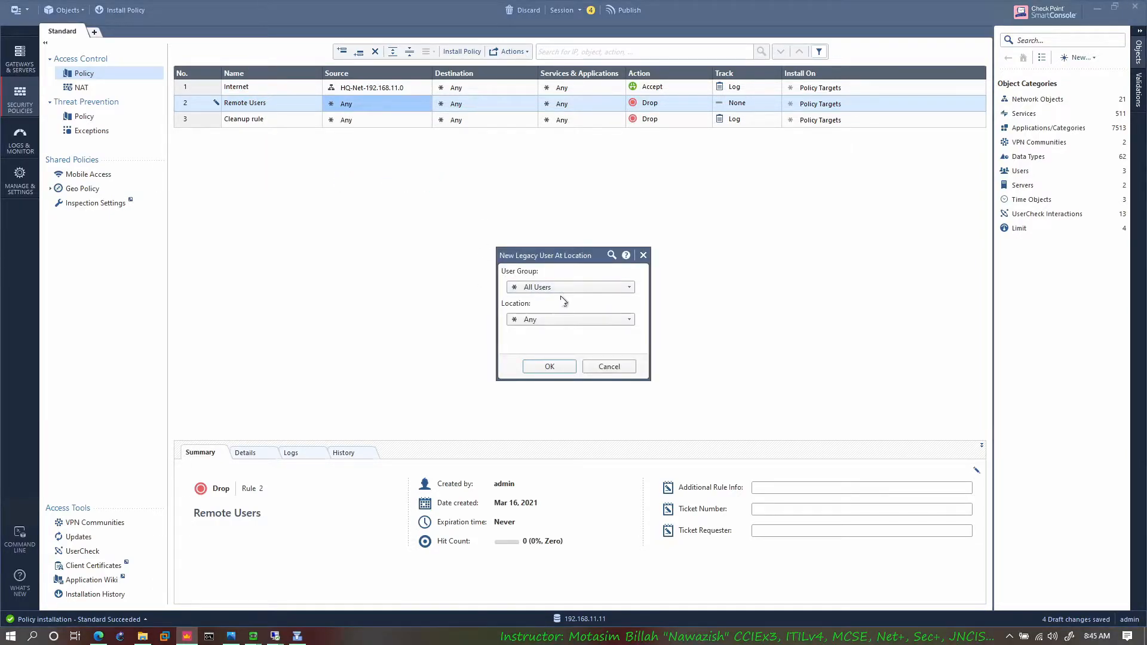
click(579, 290)
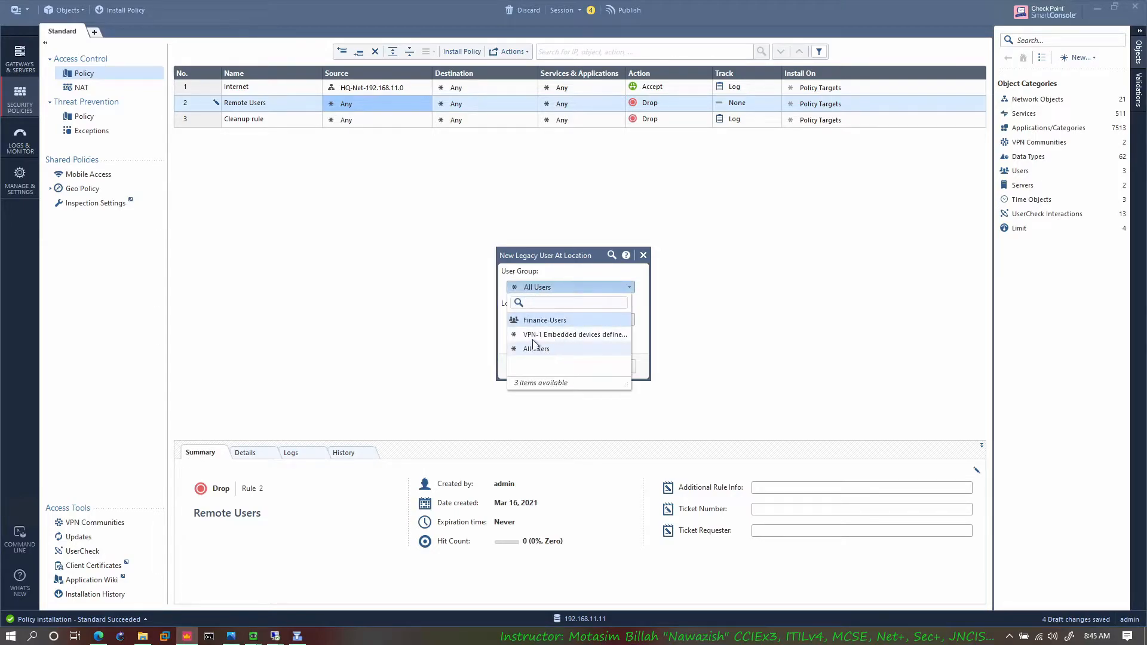
click(544, 321)
click(546, 366)
click(503, 108)
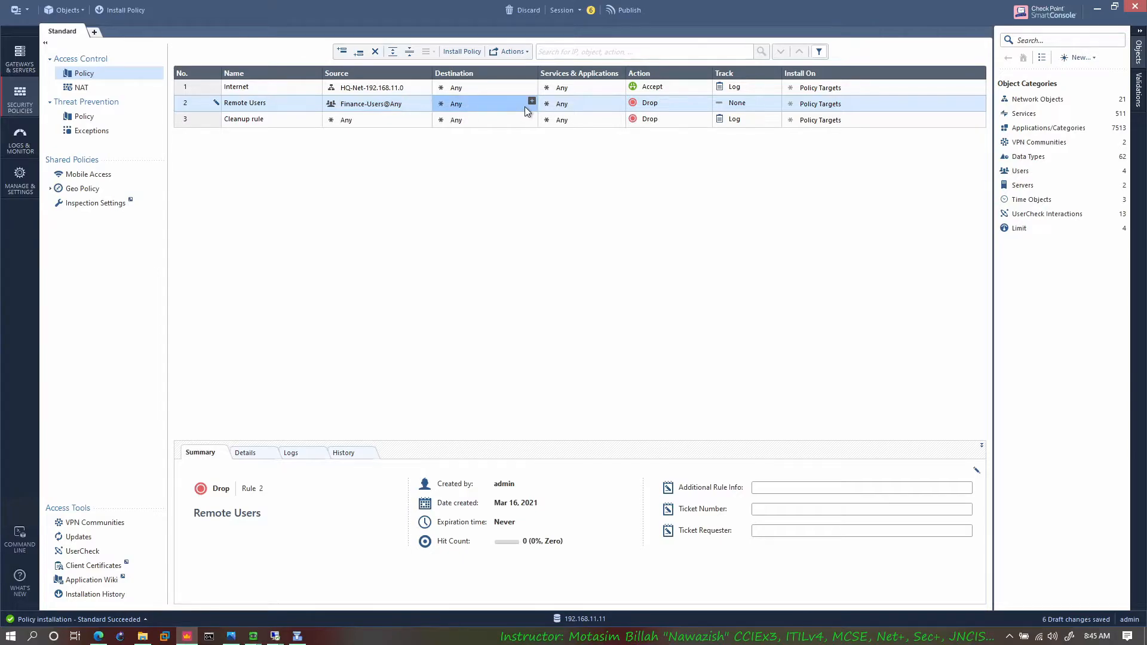
Step: Review the lab topology in the browser for the remote client's path to the HQ networks, and return to SmartConsole
click(98, 636)
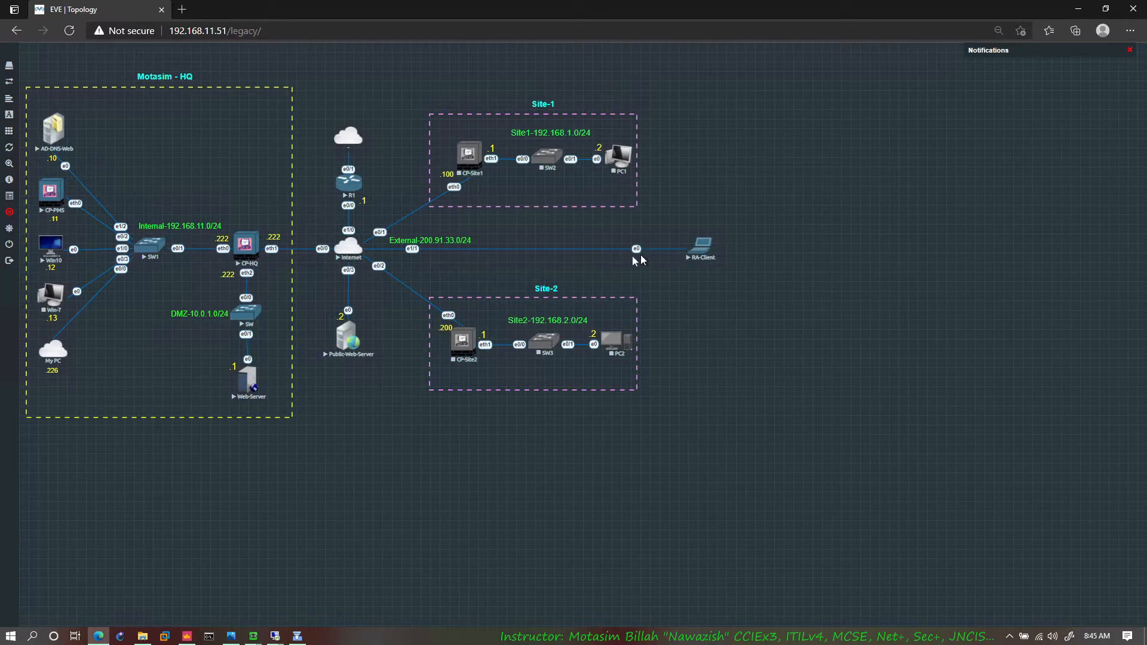
mouse_move(9, 212)
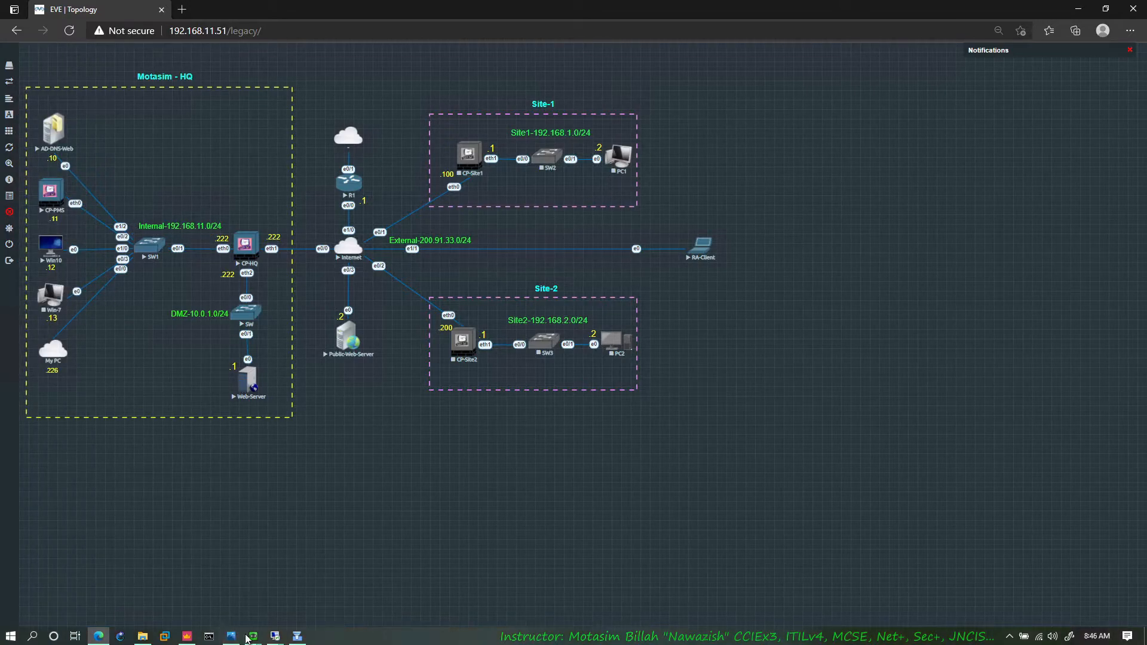
click(191, 637)
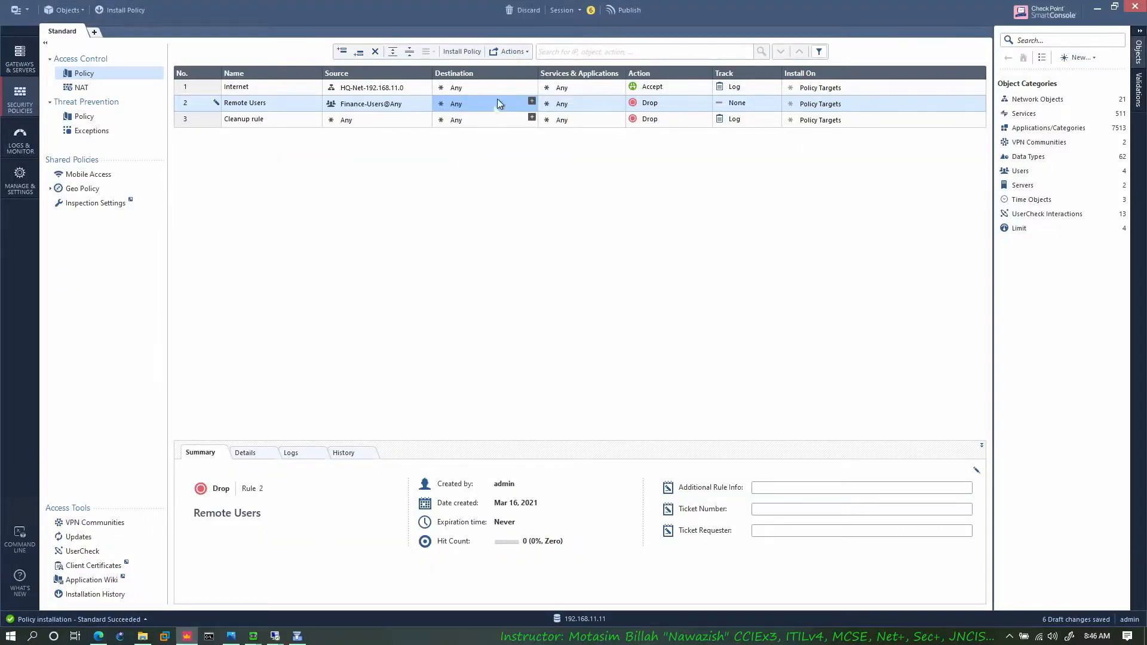
Step: Set the Remote Users rule's action to Accept and its tracking to Log
click(704, 103)
click(663, 110)
click(736, 101)
click(695, 121)
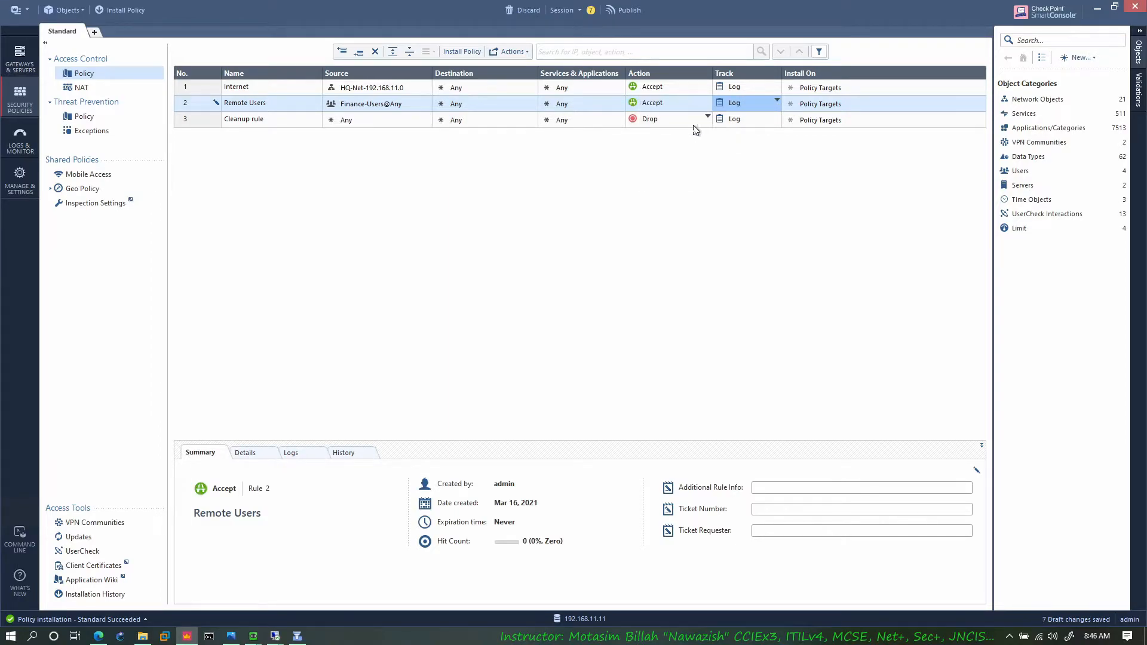
Step: Show the VPN column in the rule base and set the Remote Users rule's VPN to the RemoteAccess community
right_click(596, 75)
click(512, 140)
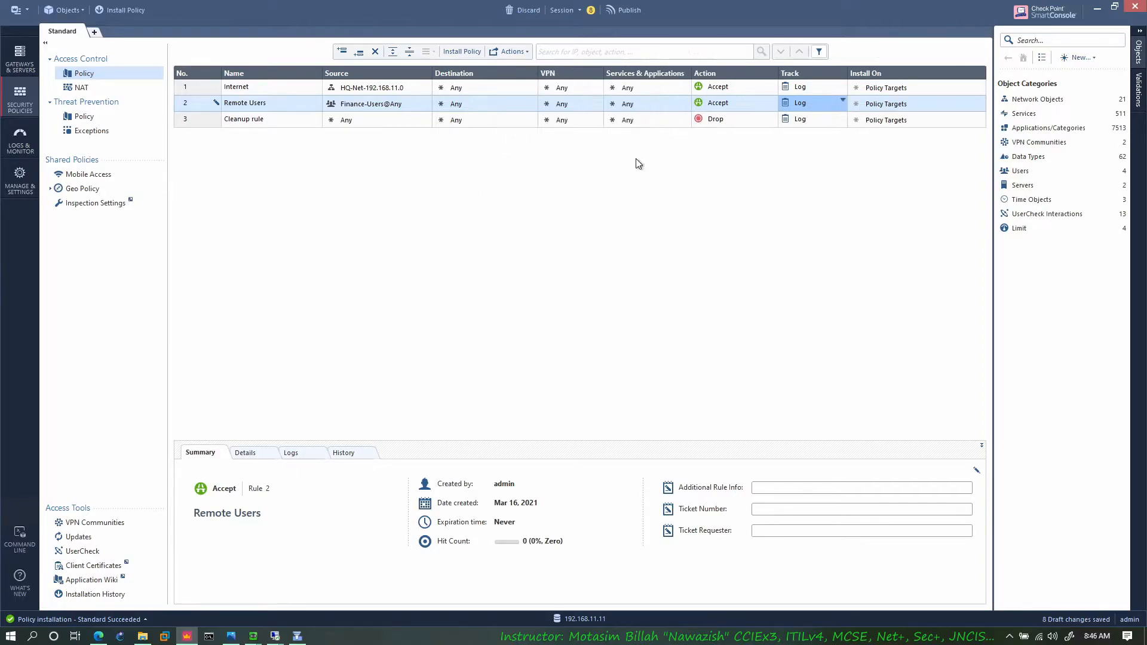
click(586, 106)
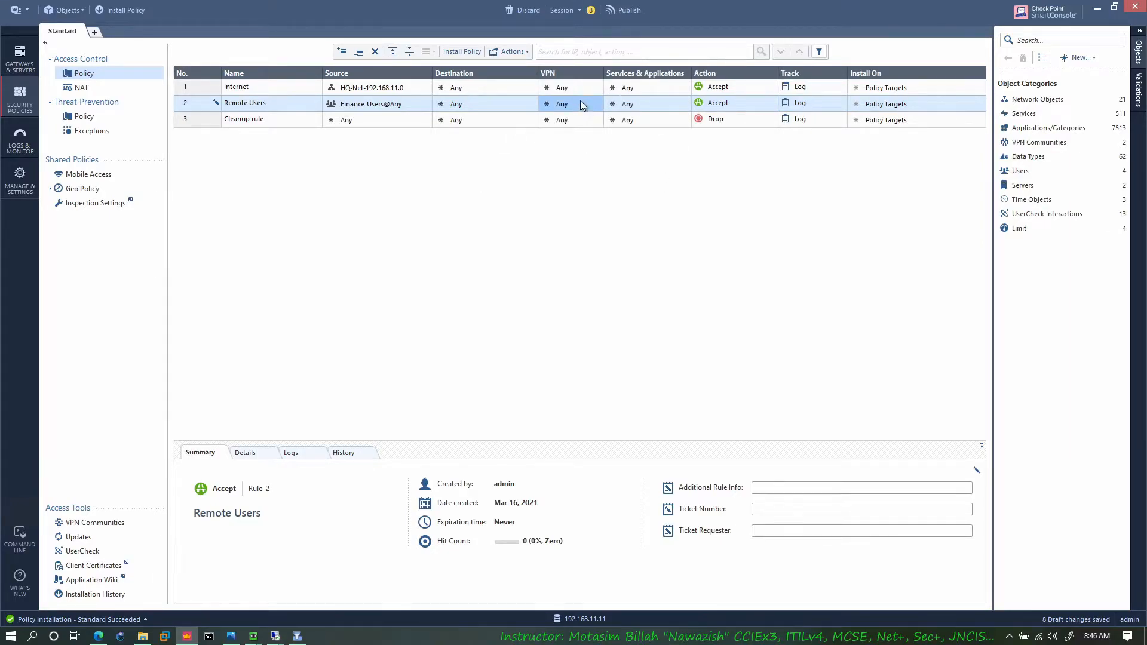
click(635, 156)
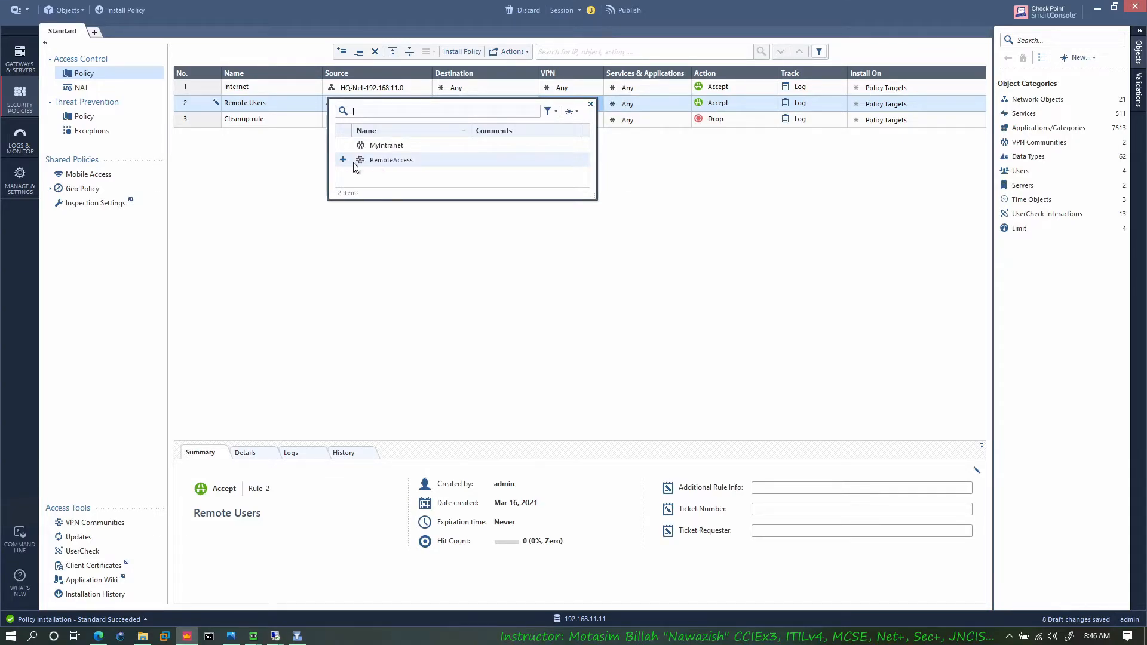
click(343, 160)
click(476, 236)
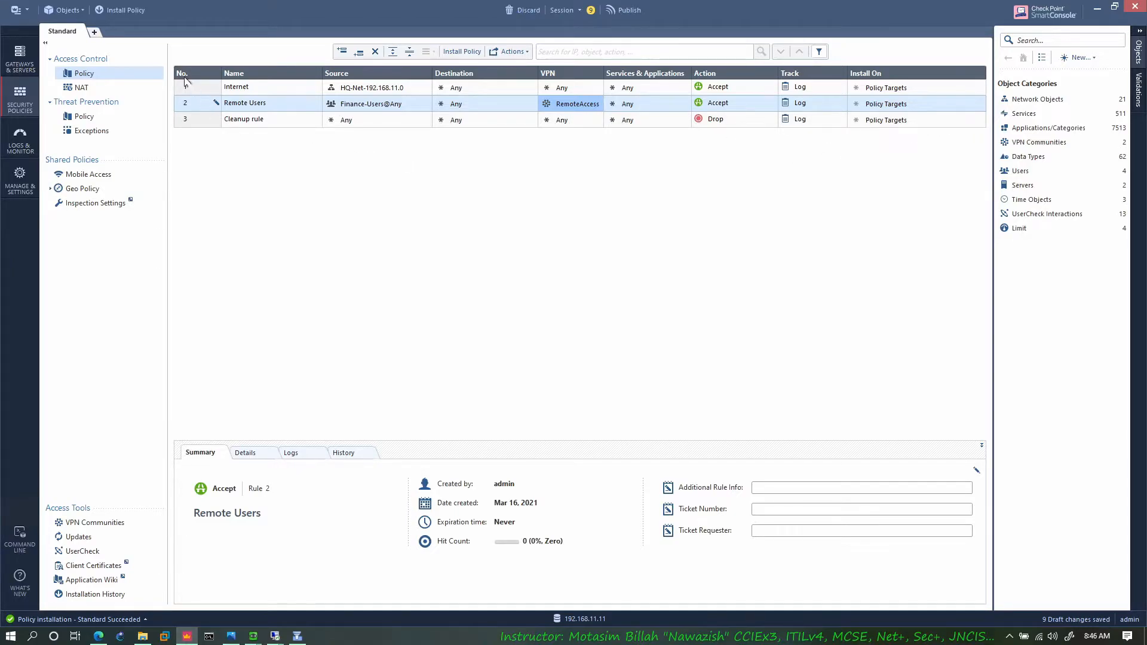
Step: Publish the session changes and install the Standard policy on CP-HQ with Access Control and Threat Prevention included
click(132, 12)
click(614, 387)
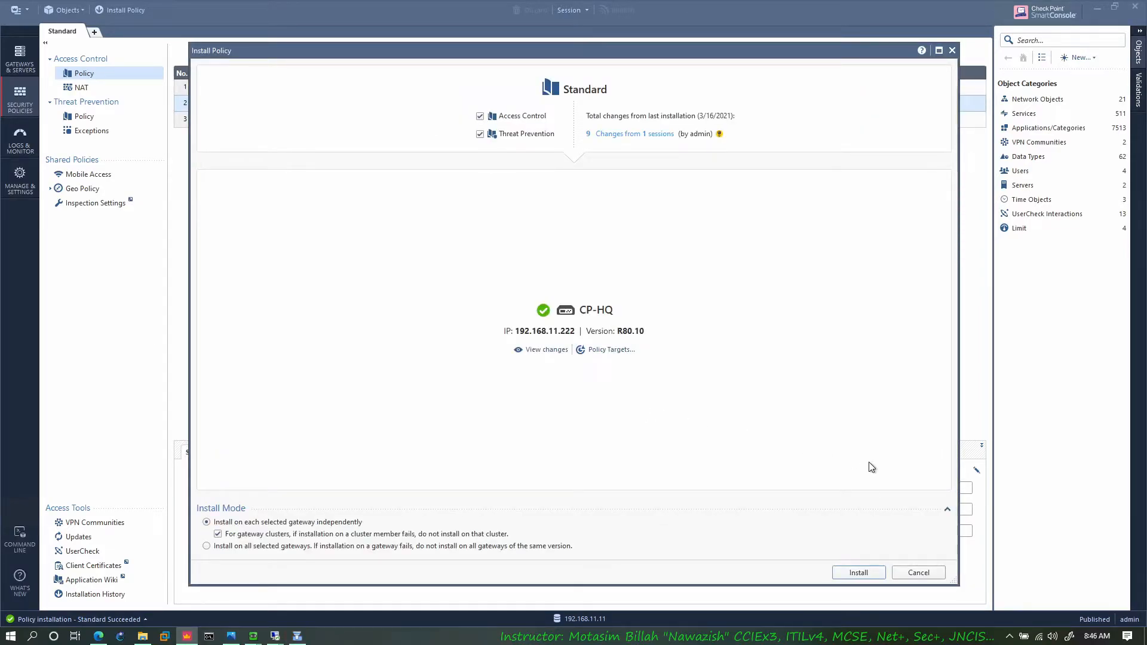
click(859, 572)
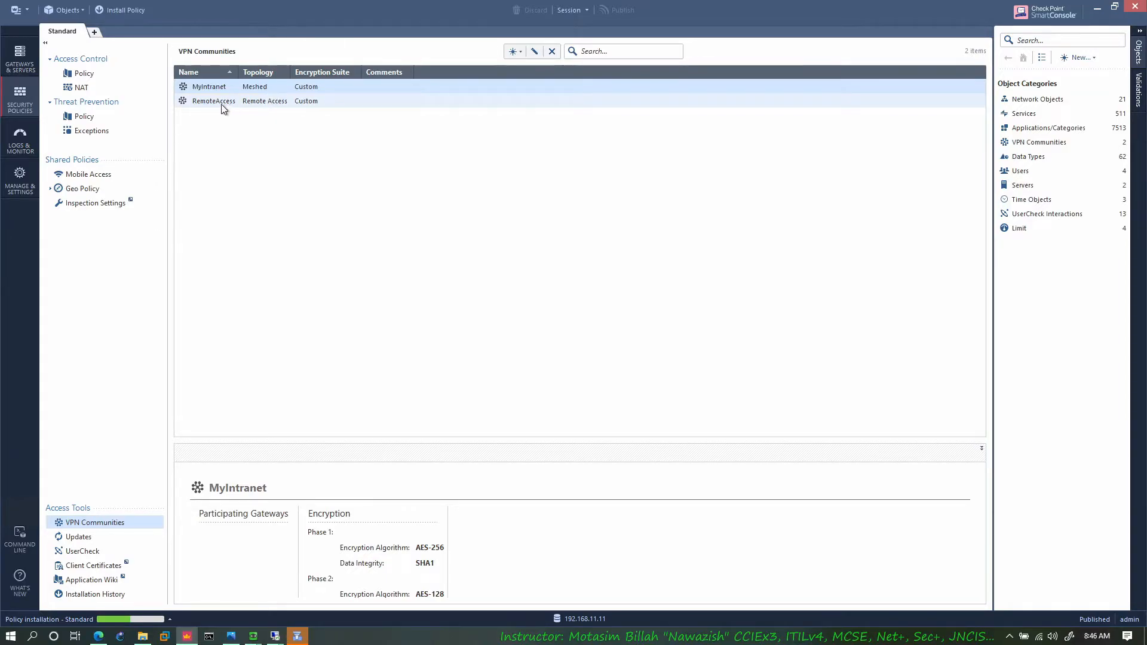
Step: Review the RemoteAccess VPN community's participating gateways, participant user groups and available groups, and close it without changes
click(260, 103)
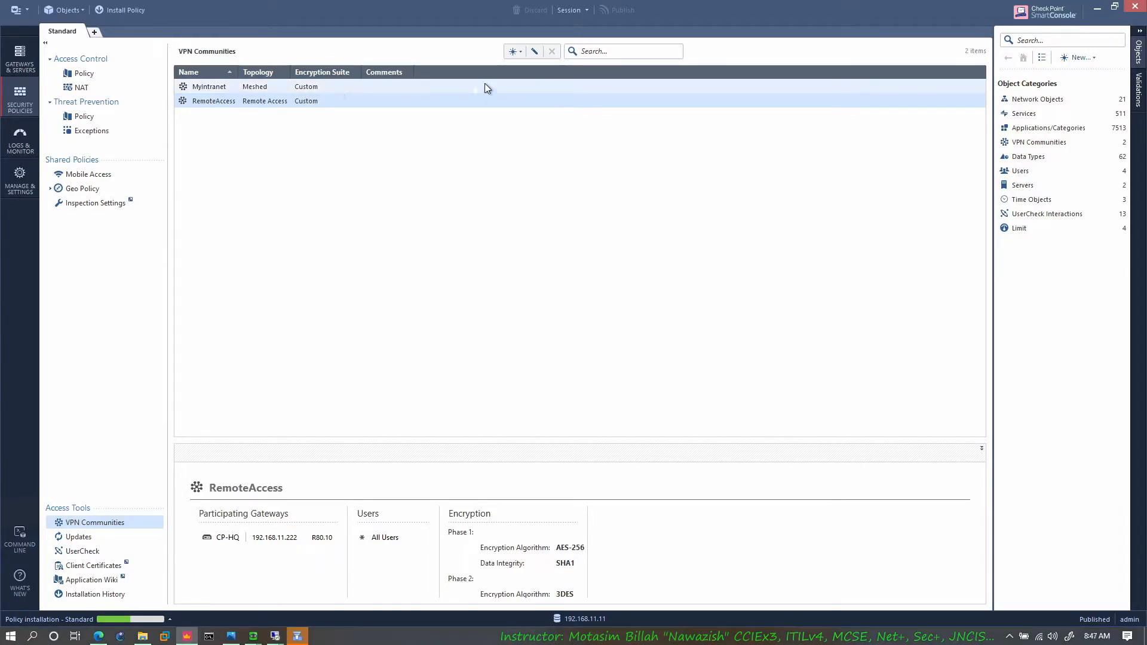
click(517, 52)
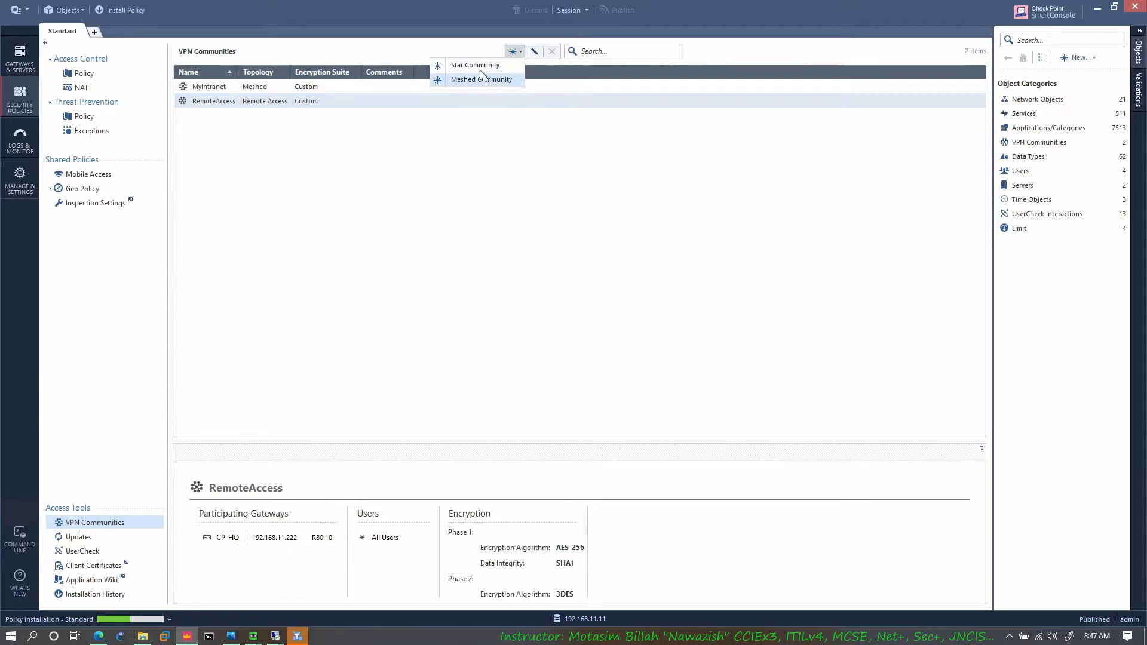
key(Escape)
right_click(321, 108)
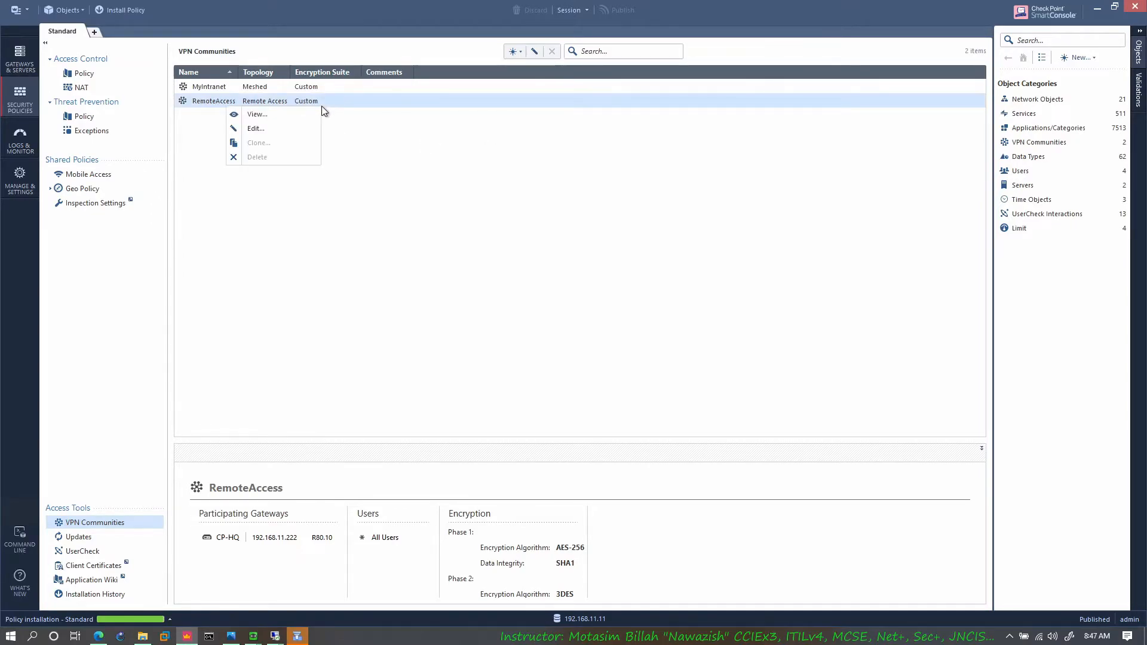
click(256, 129)
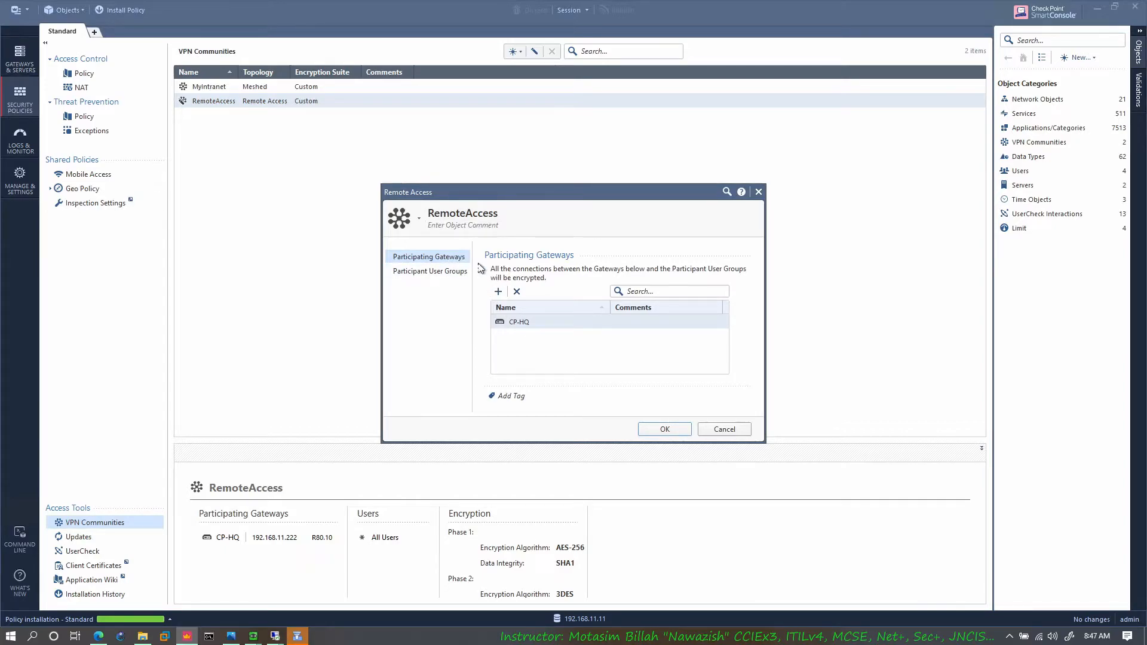
click(446, 272)
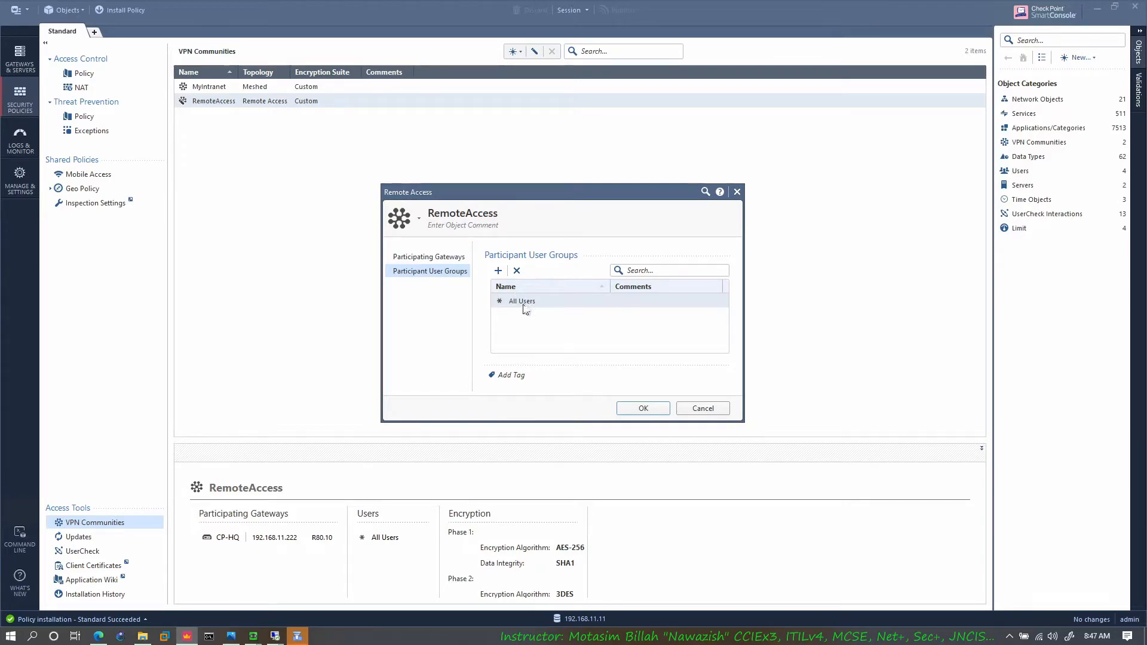
click(499, 271)
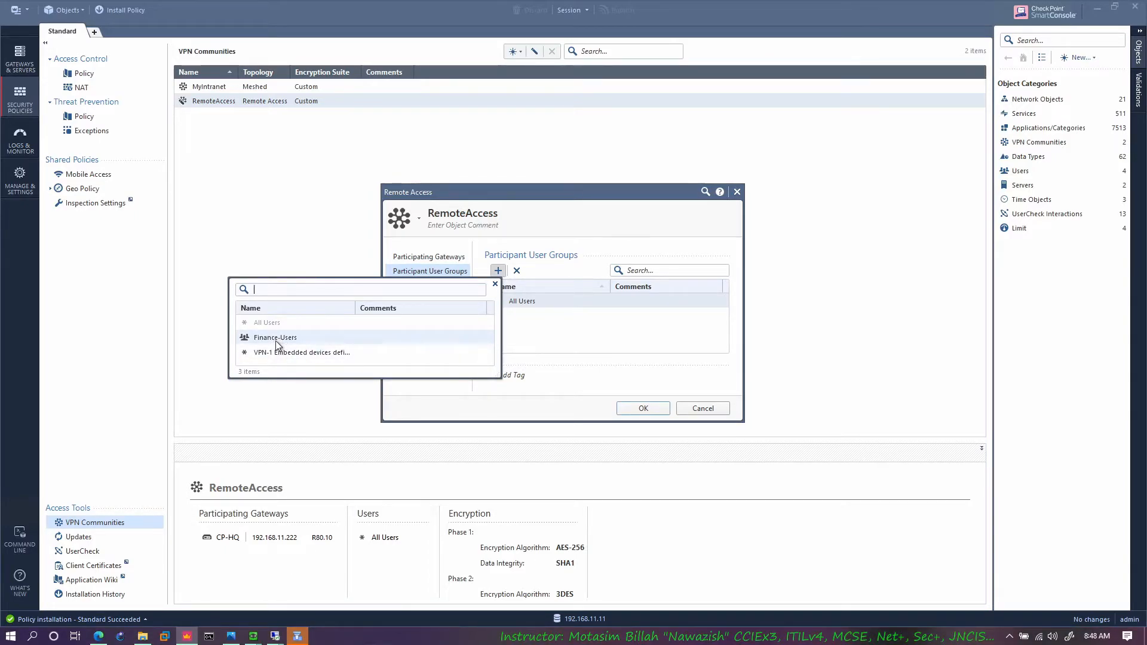
click(559, 330)
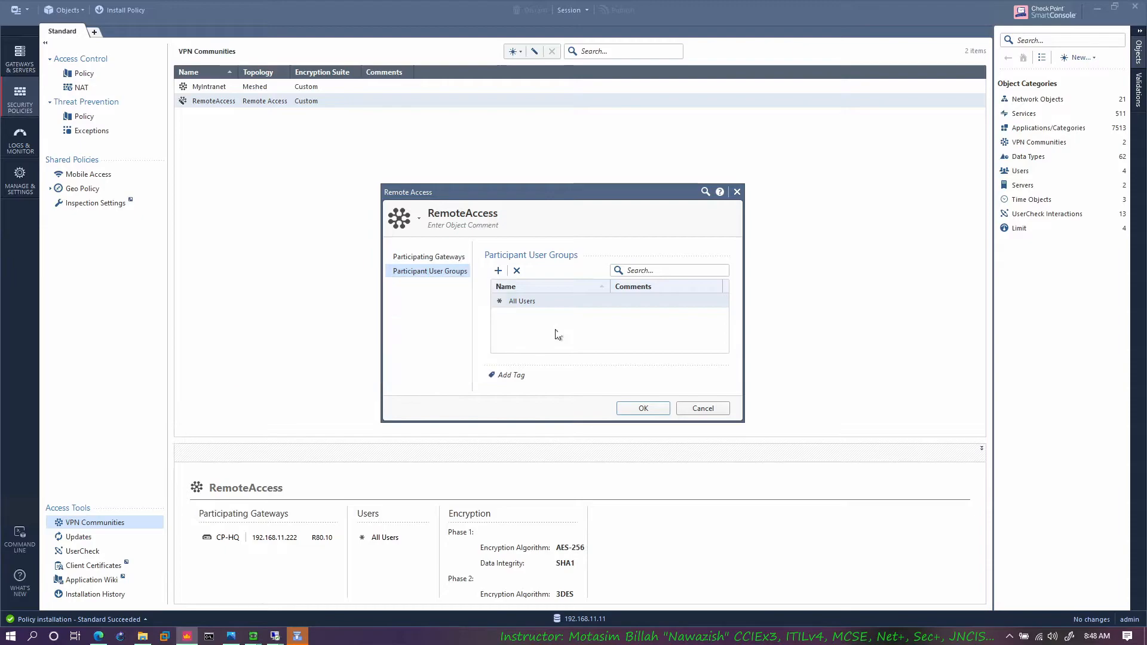
click(703, 408)
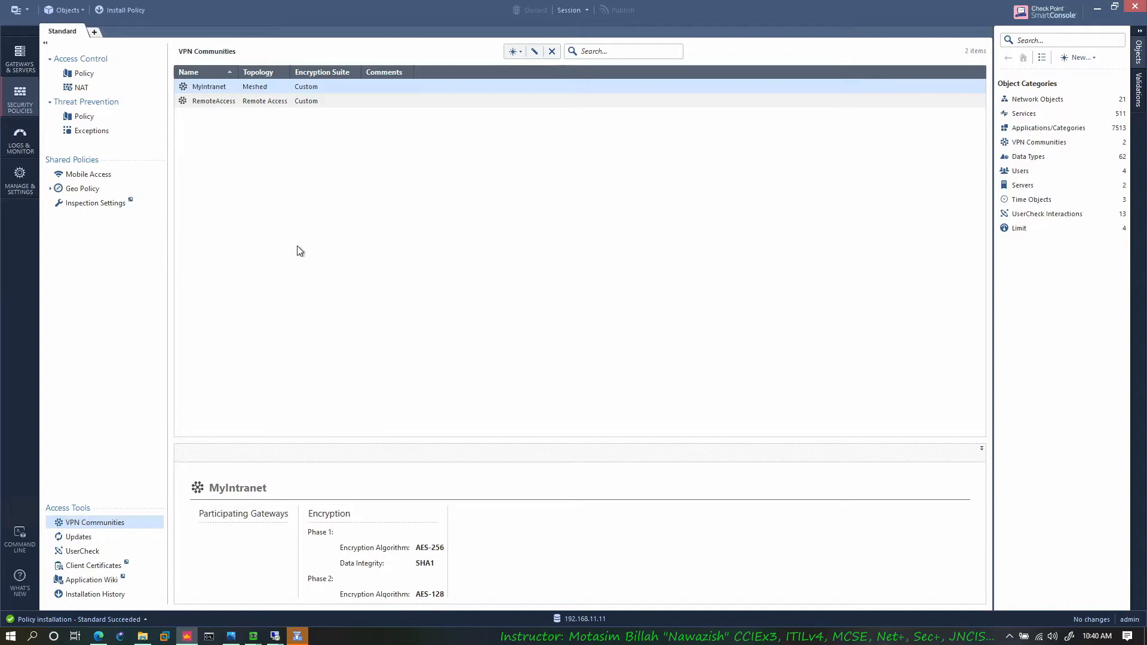
Step: Check CP-HQ's external link in the browser's lab topology, and return to SmartConsole's list of gateways and servers
click(98, 636)
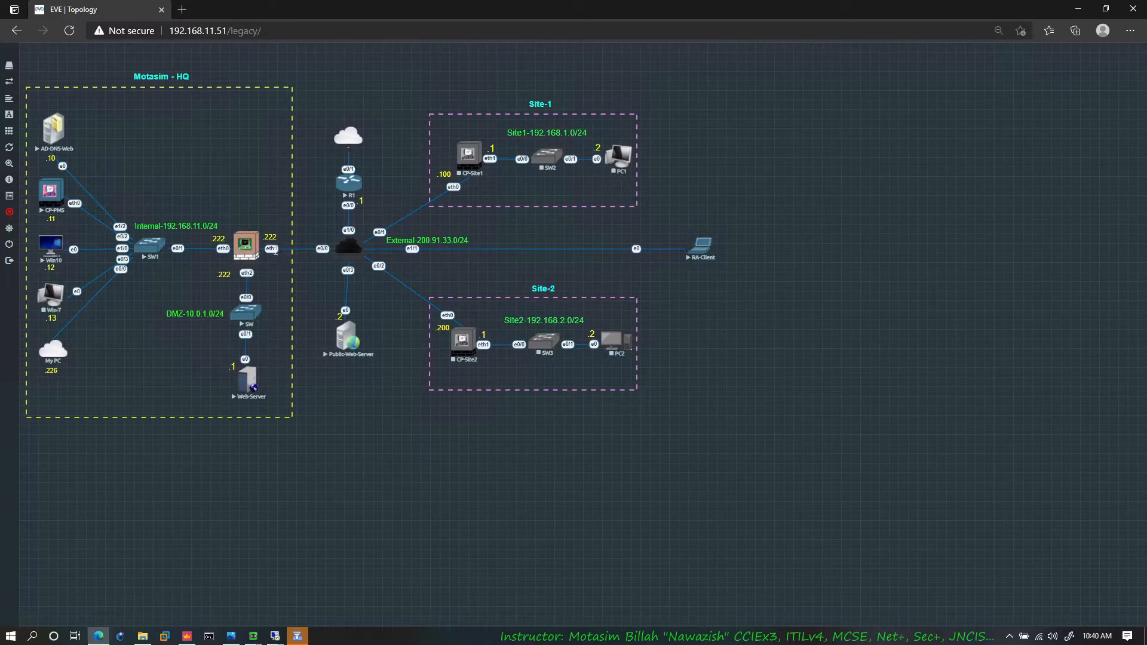
click(187, 637)
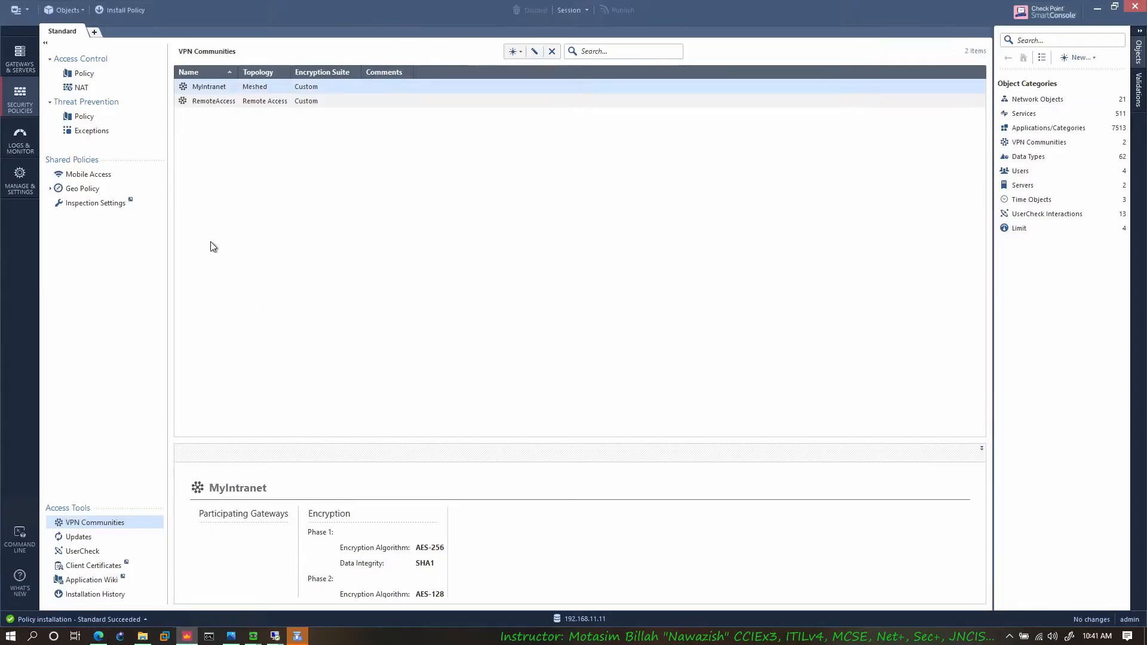
click(28, 66)
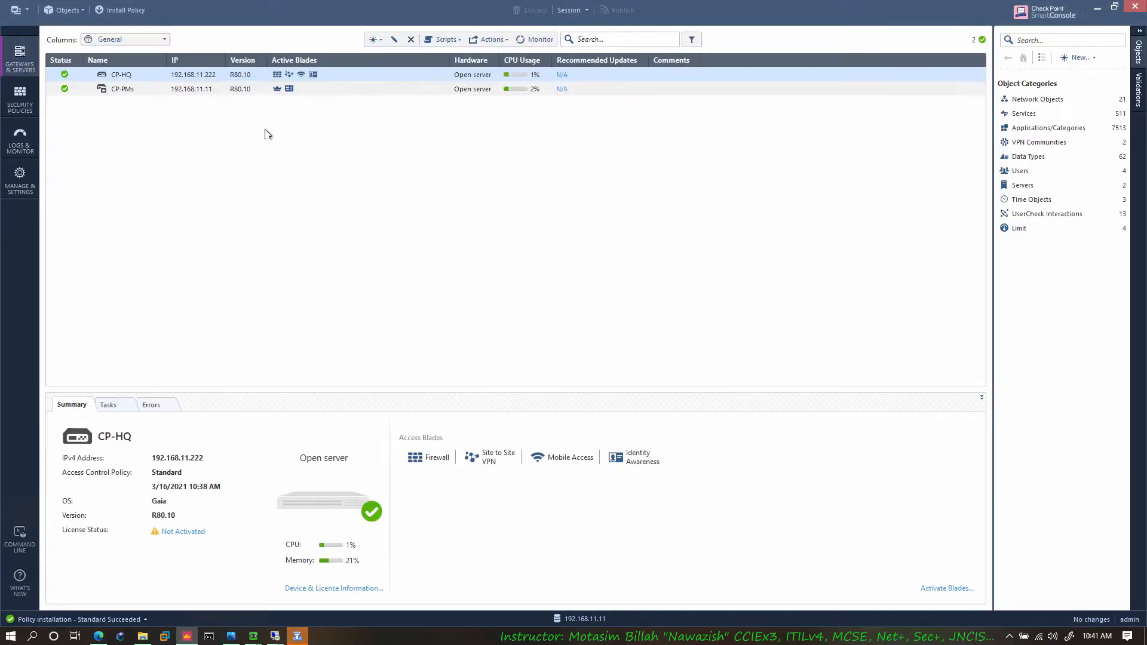
right_click(119, 75)
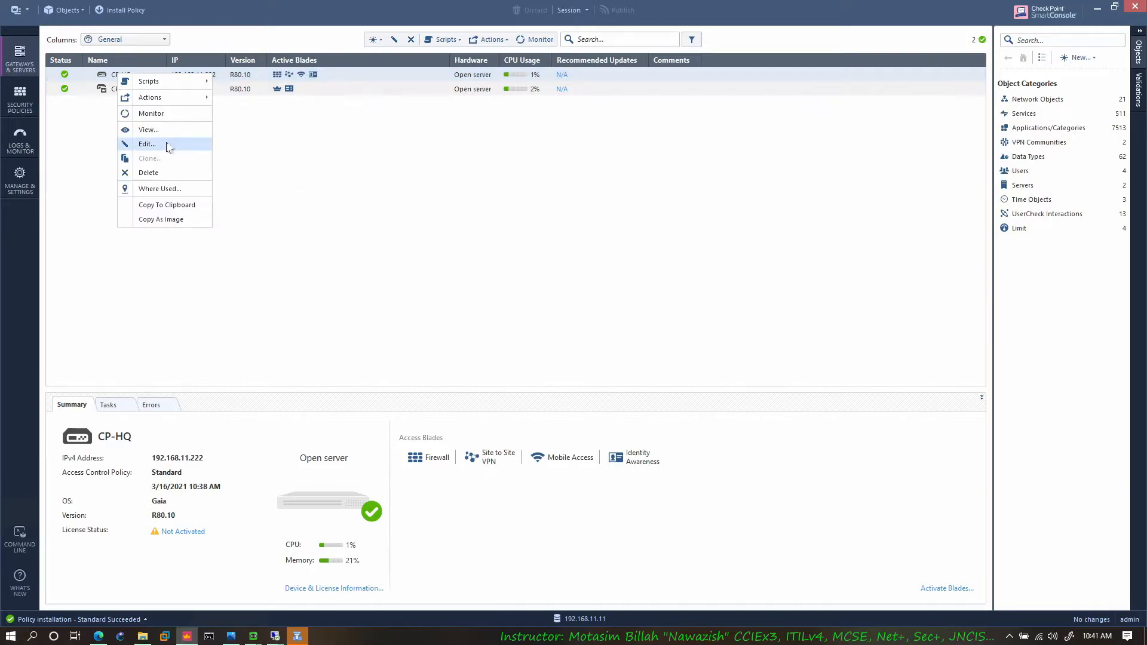
click(169, 145)
click(645, 370)
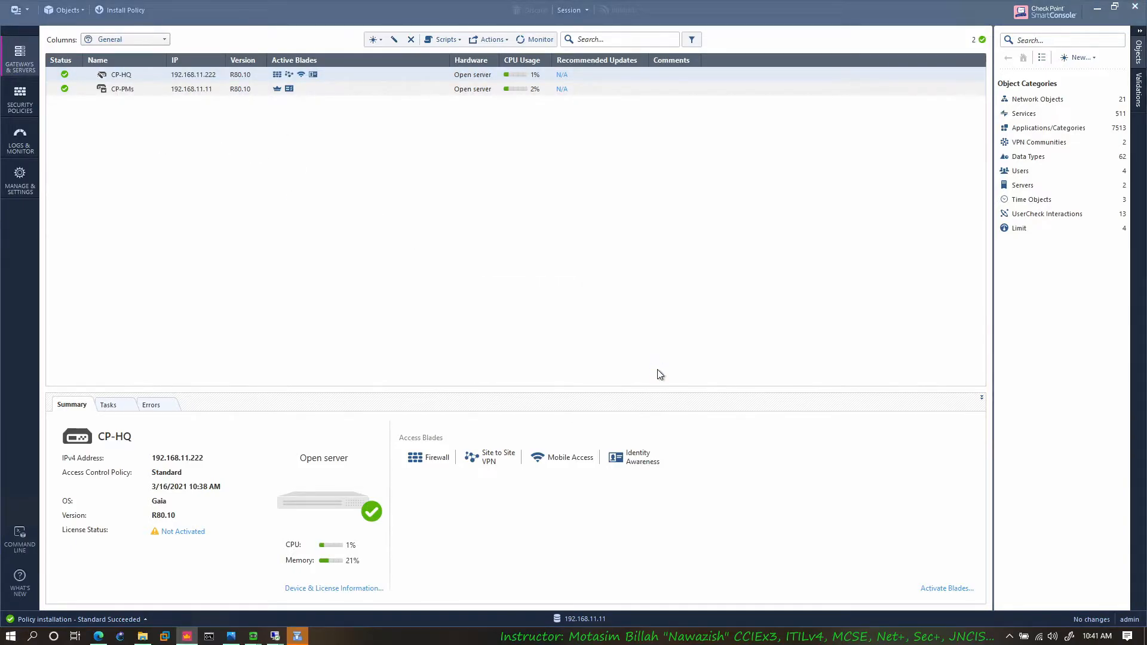
click(297, 637)
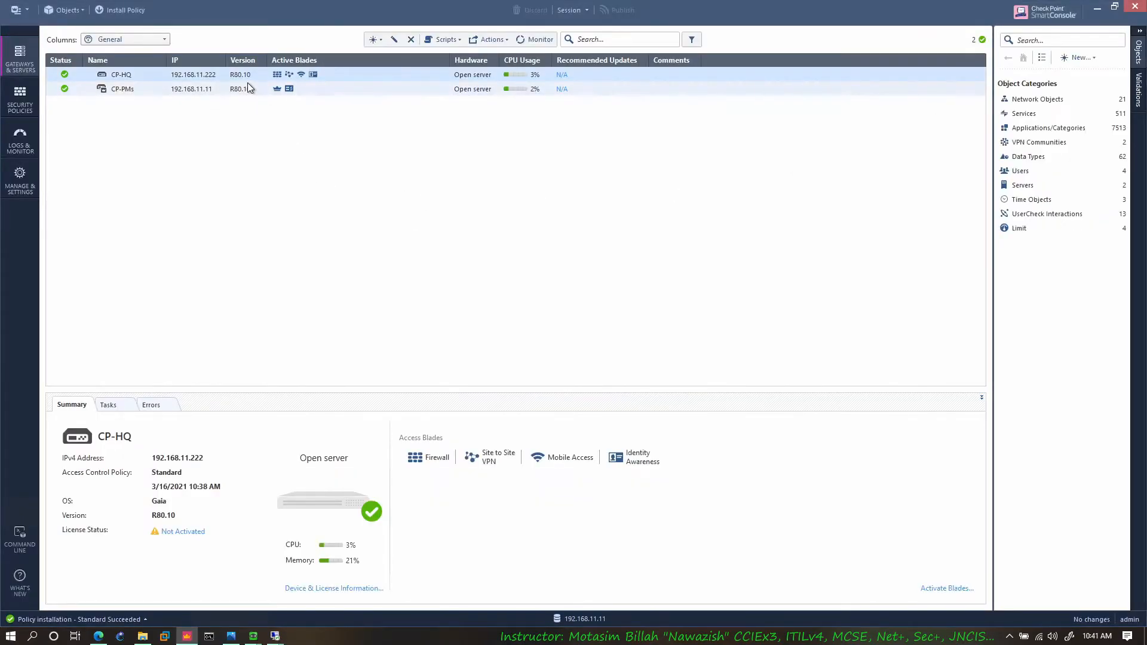
Step: Set CP-HQ's IPSec VPN link selection to always use the topology table address 200.91.33.222
right_click(247, 79)
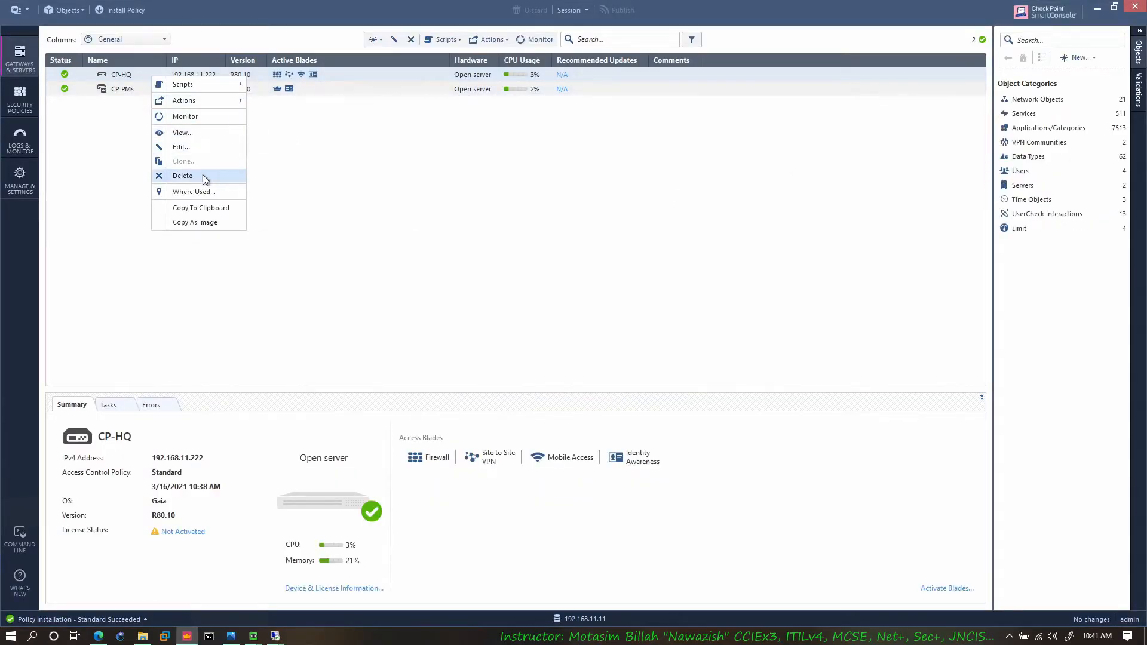
click(199, 148)
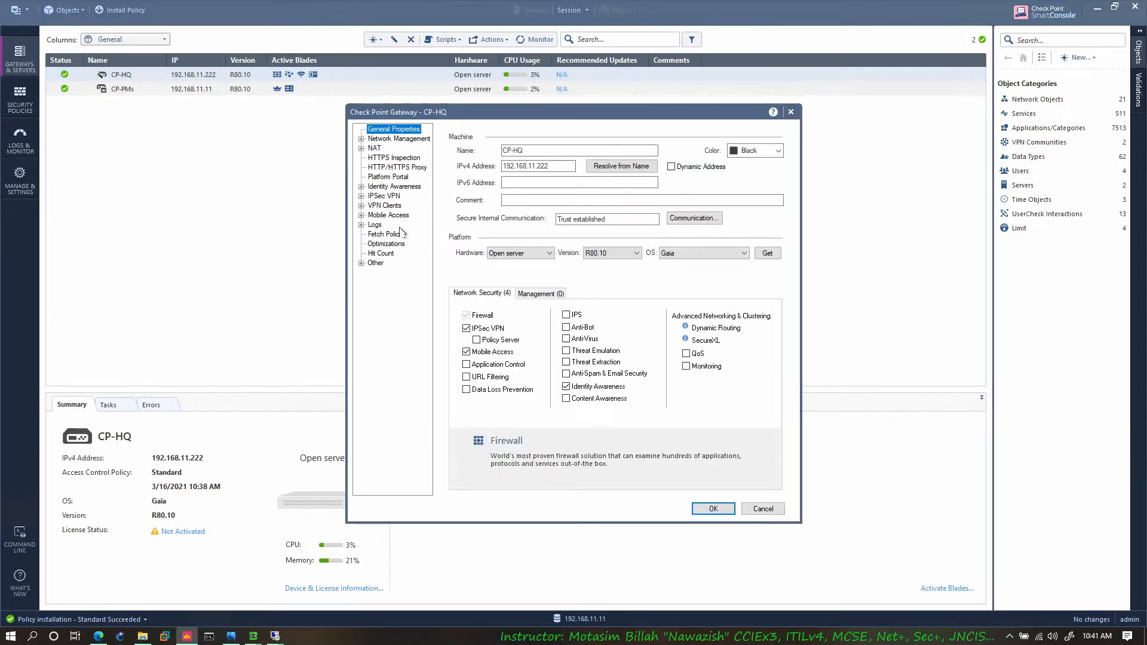
double_click(382, 198)
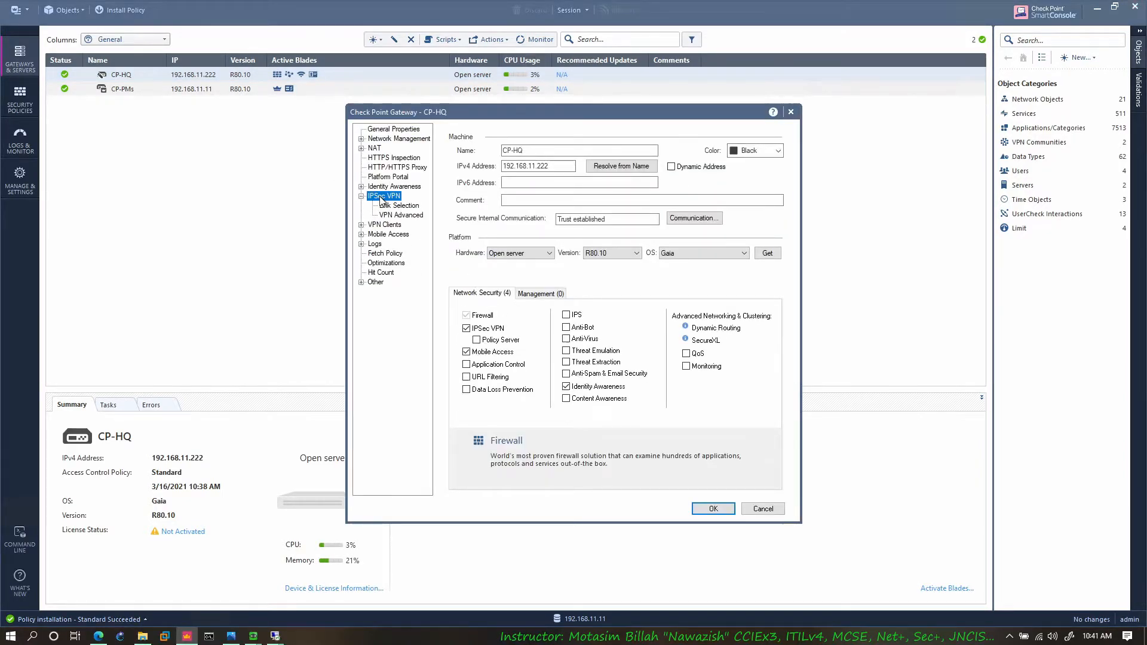
click(395, 206)
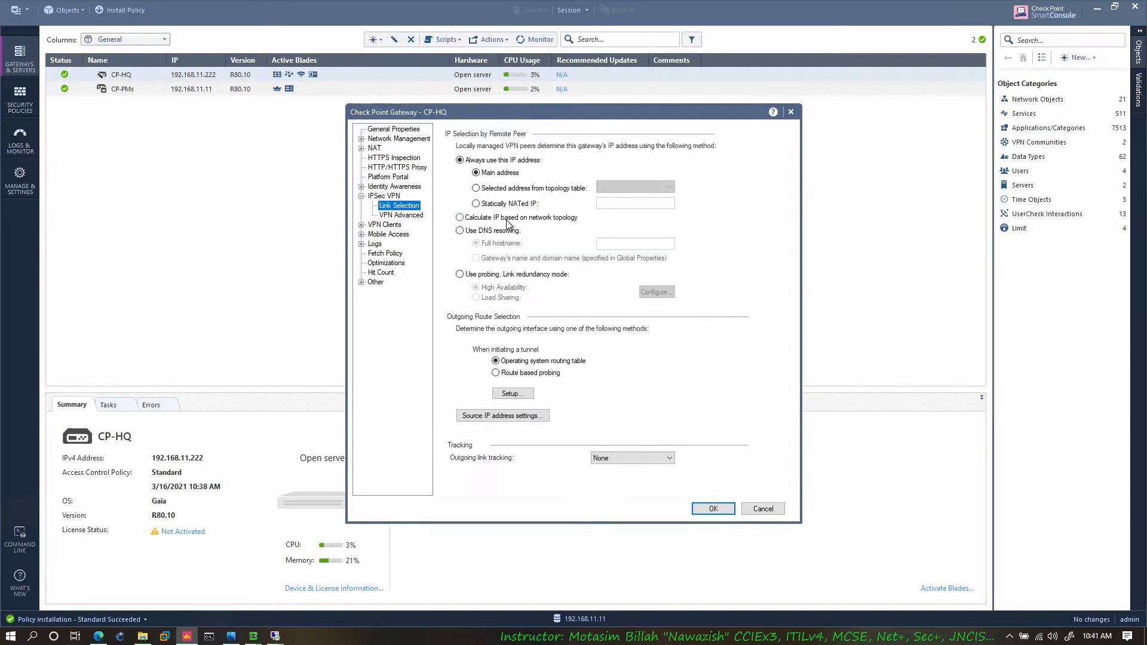
click(519, 188)
click(658, 187)
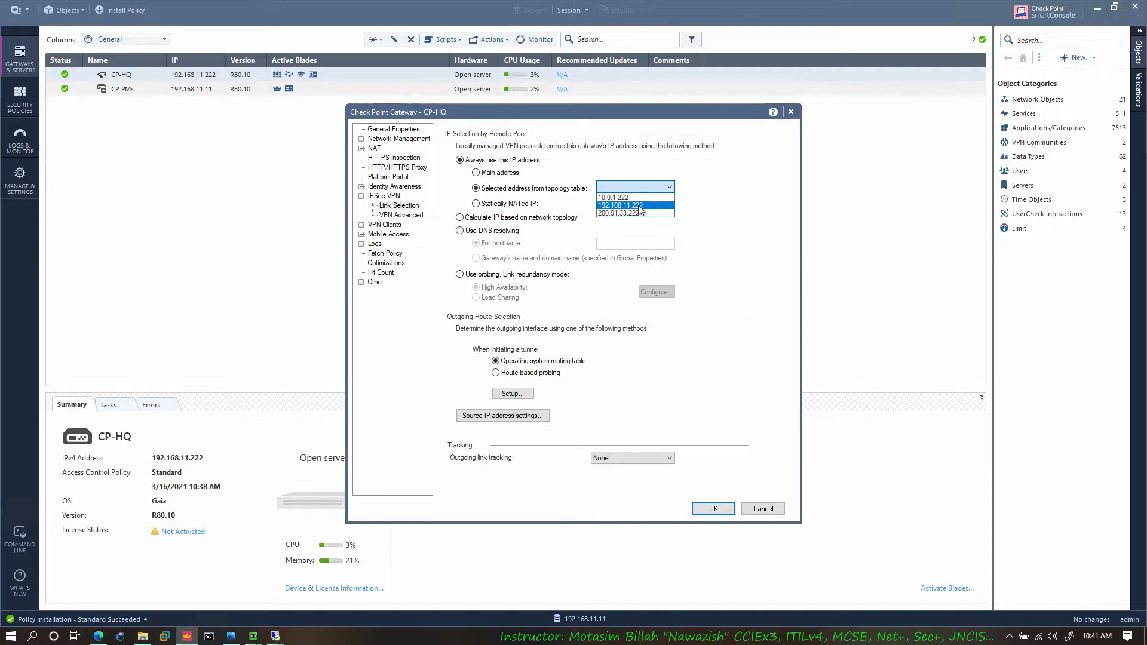
click(636, 213)
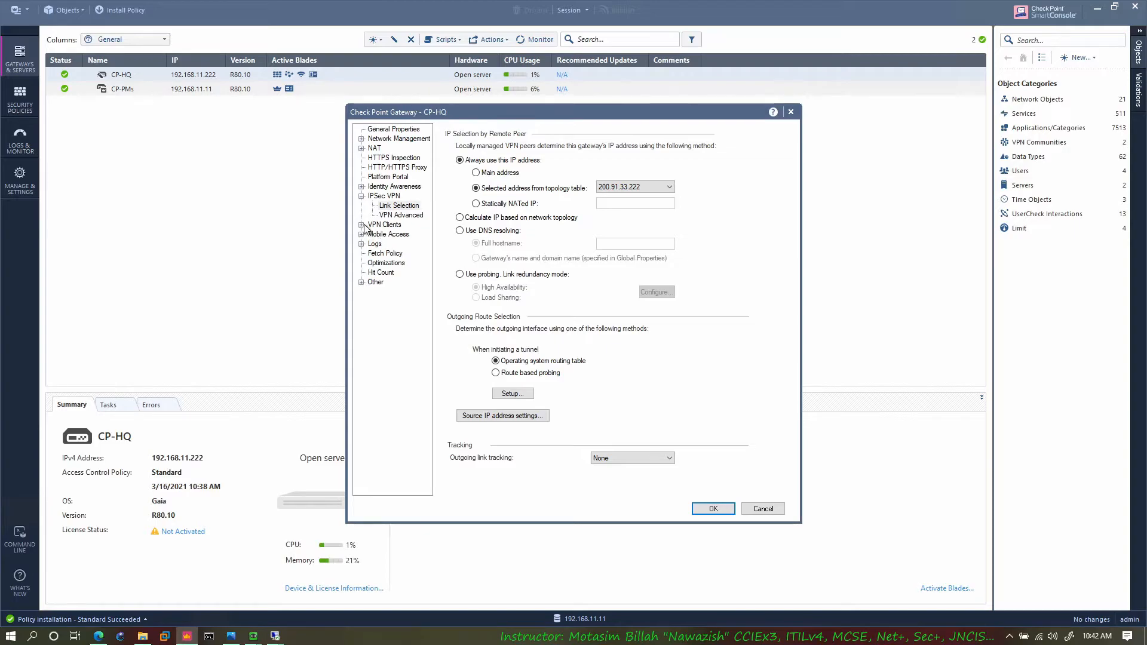
Step: Open the Office Mode settings of CP-HQ's VPN clients and check the network that addresses are allocated from
click(361, 225)
click(395, 244)
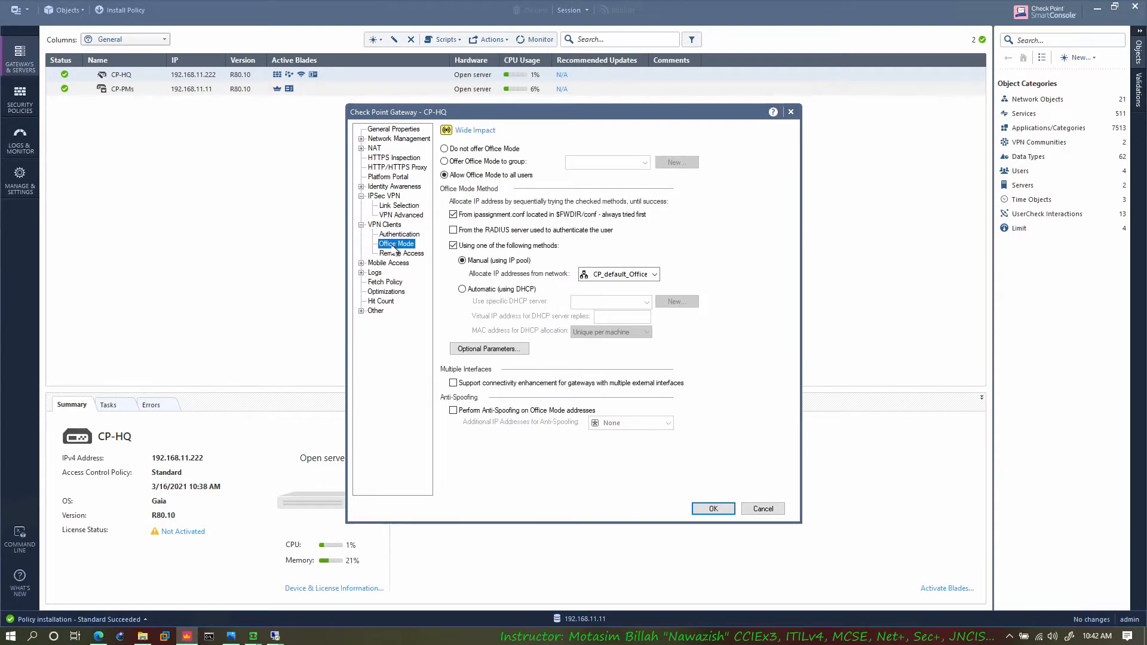
click(631, 279)
click(631, 278)
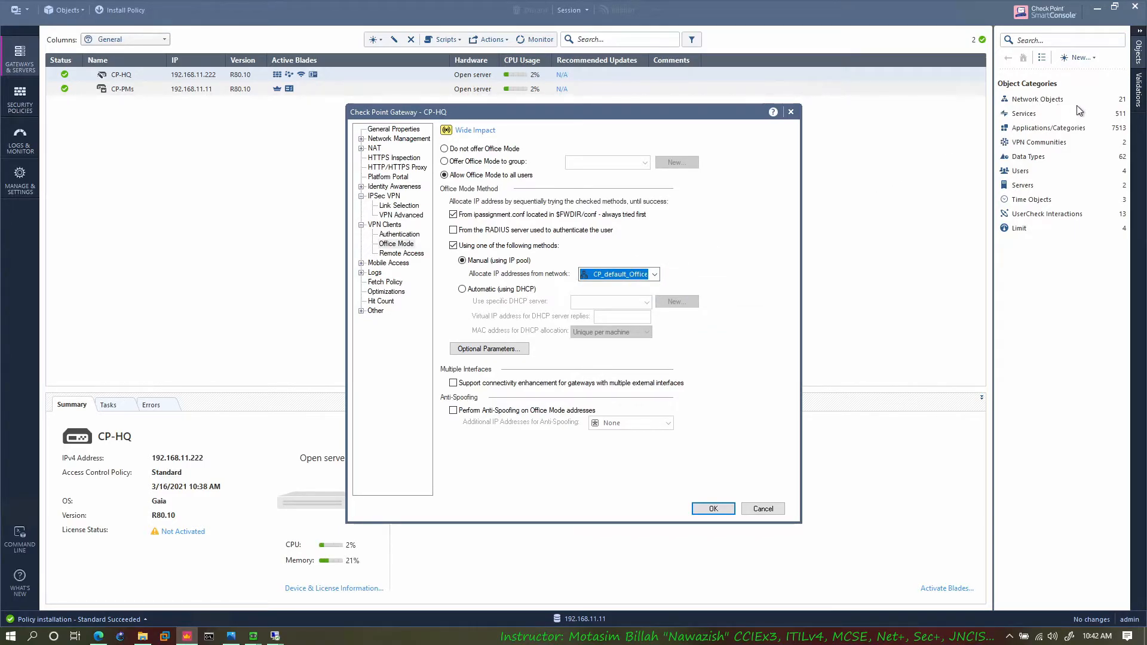
Step: Enable a primary DNS server in the Office Mode optional parameters and set it to srv, consulting the browser's lab topology
click(499, 354)
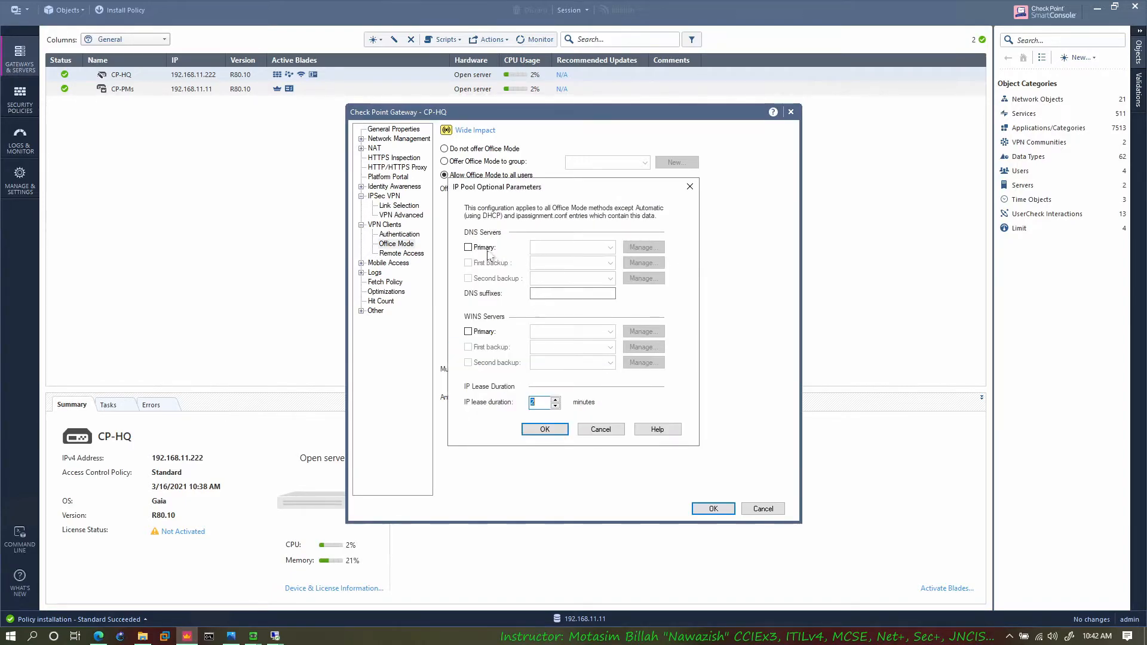
click(470, 247)
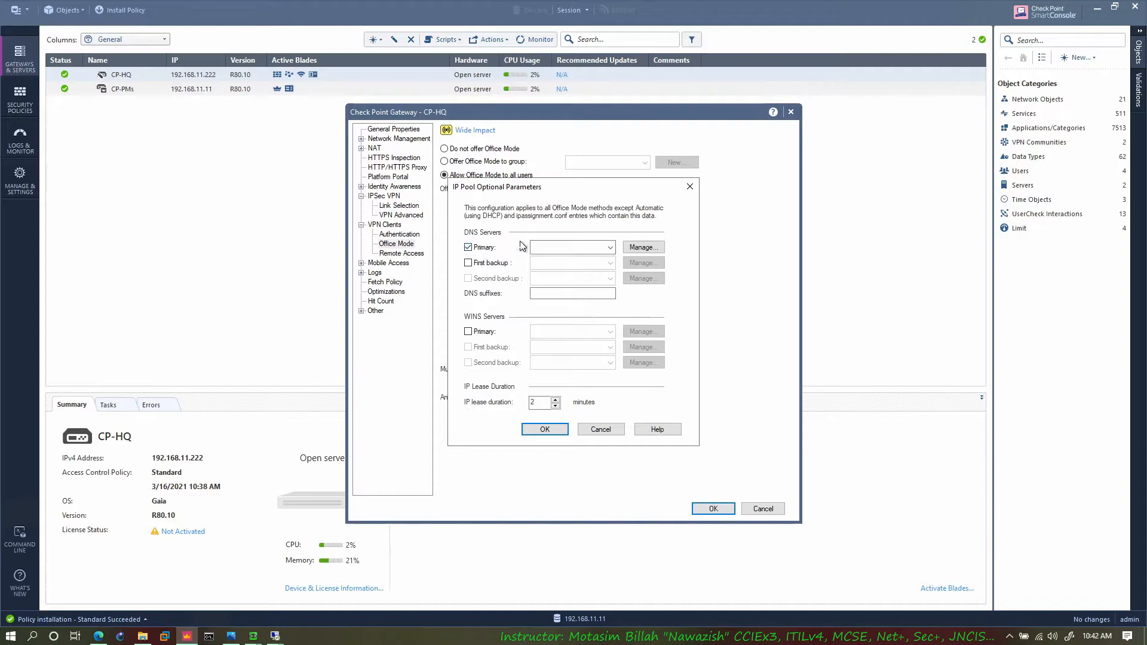
click(545, 247)
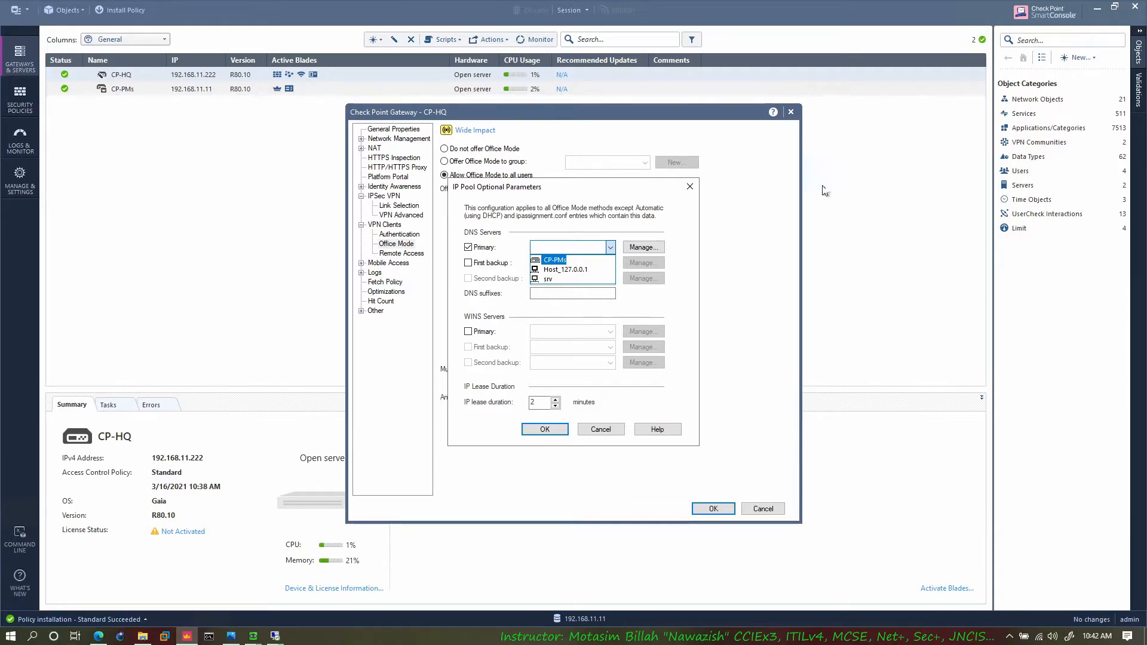
click(551, 280)
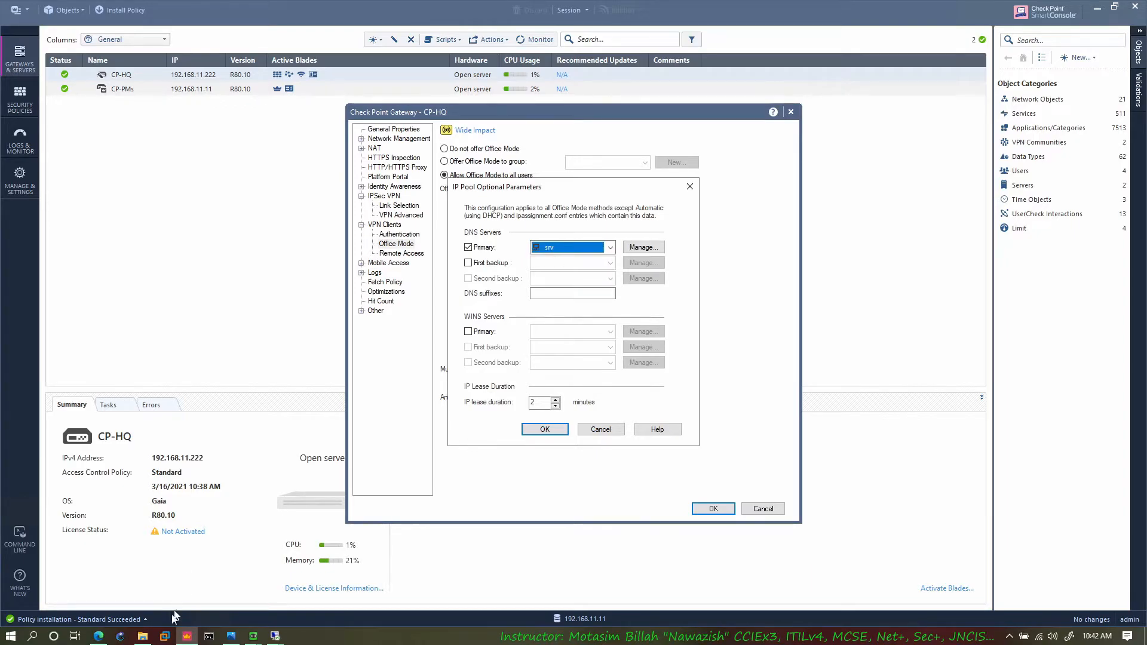
click(99, 635)
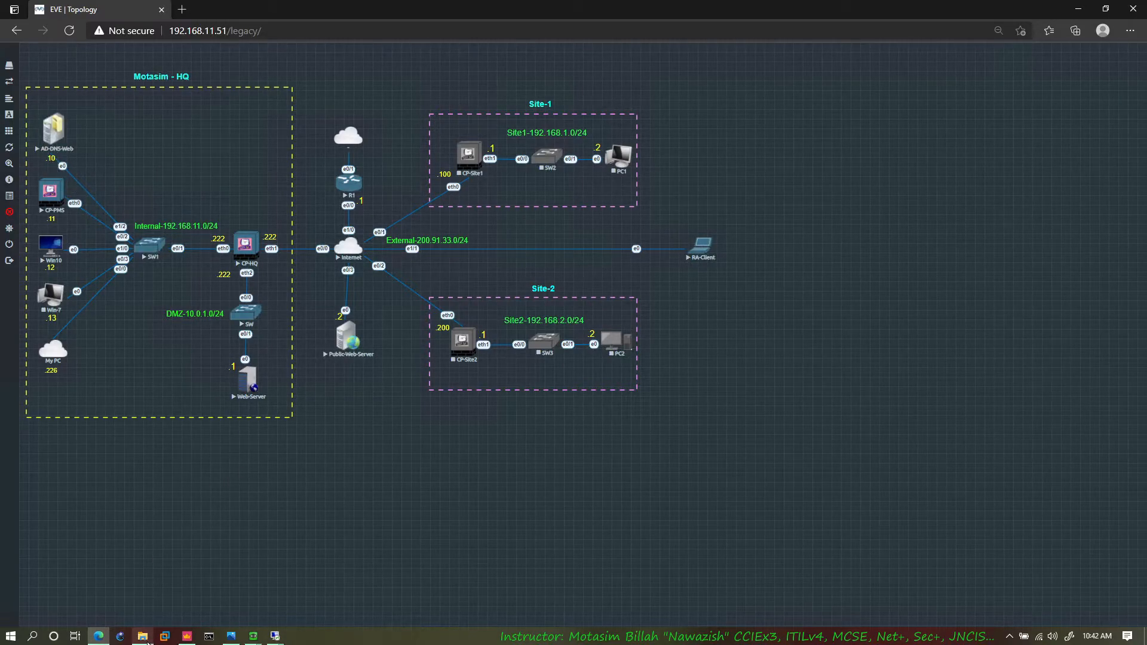
click(187, 636)
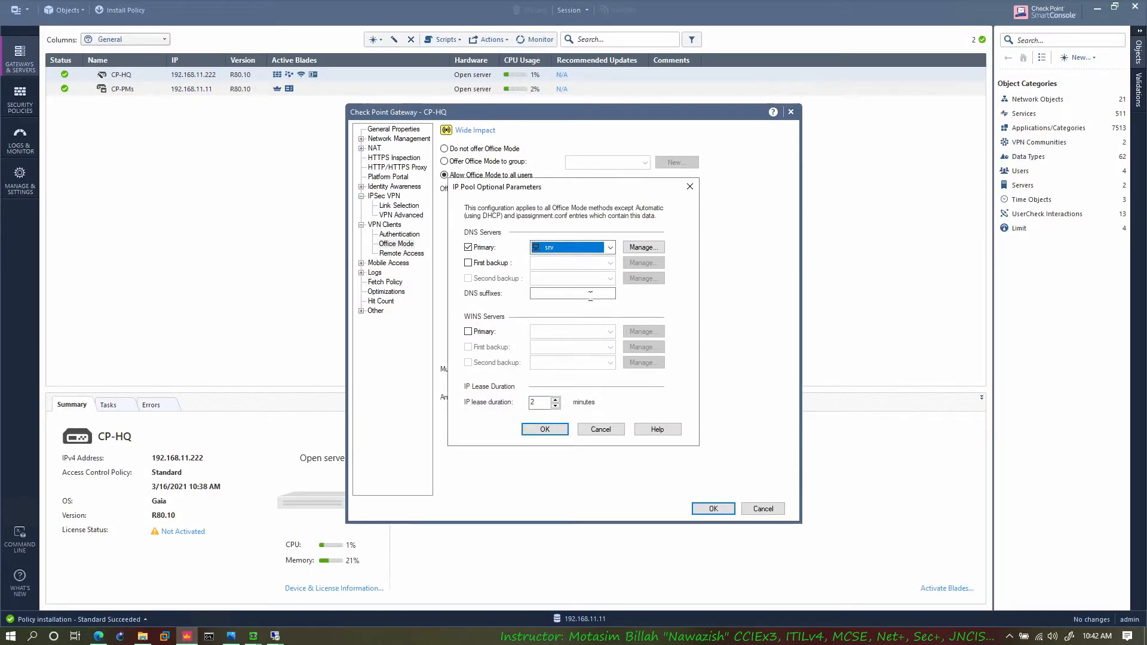
click(545, 428)
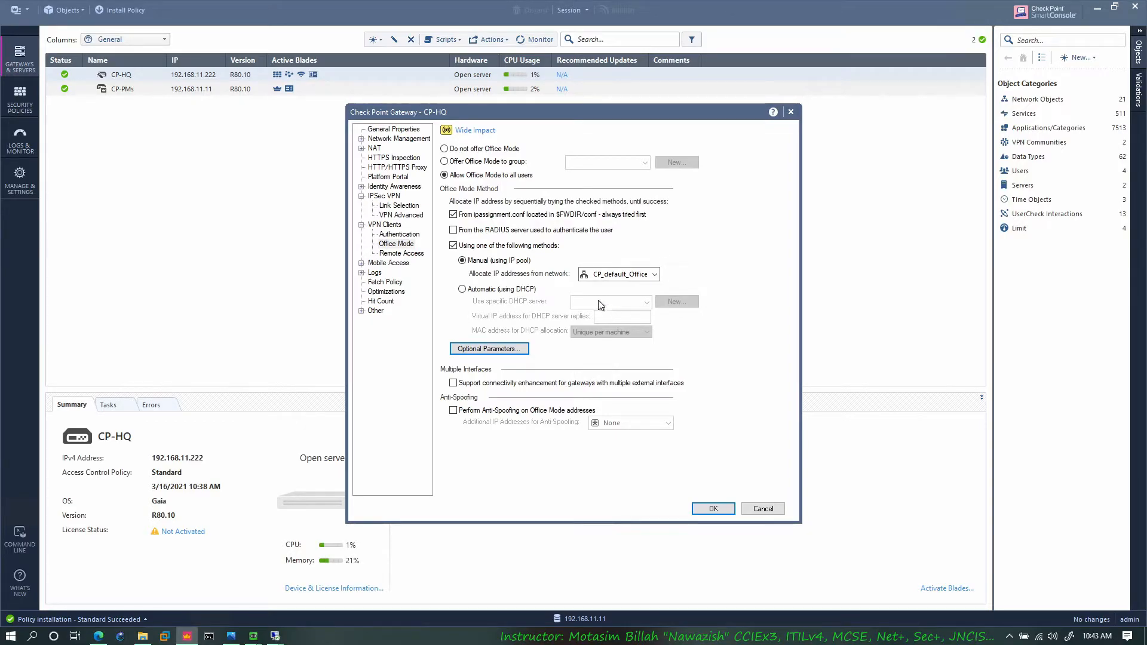
Step: Look at the lab topology in the browser again, and recheck SmartConsole's Office Mode optional parameters, leaving them without changes
click(98, 636)
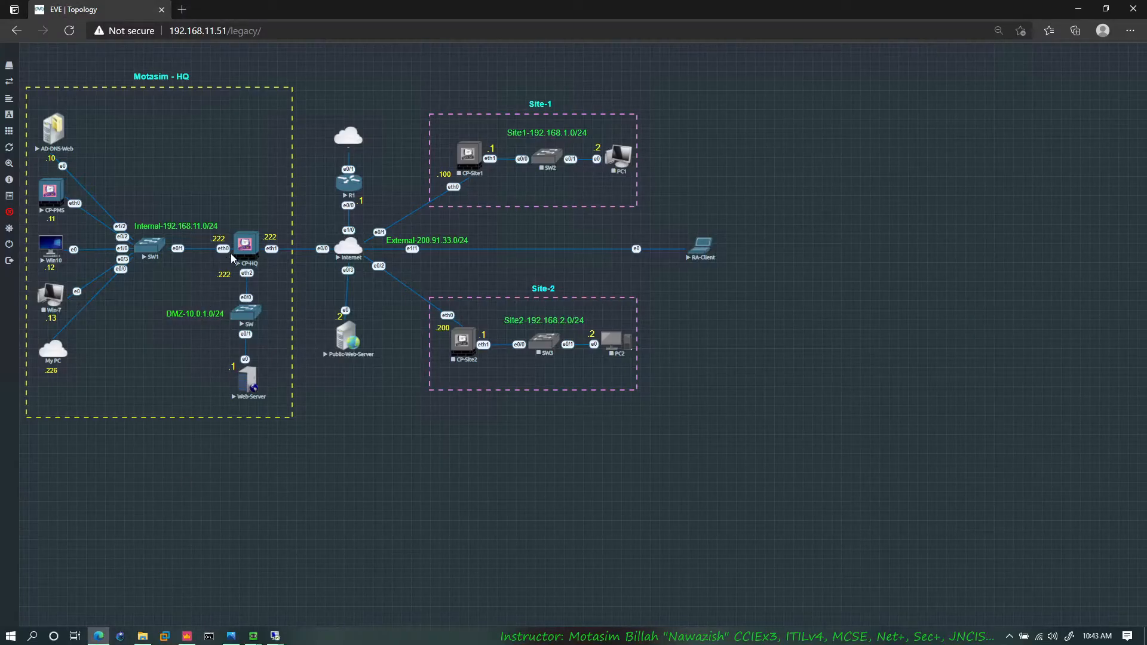
click(187, 636)
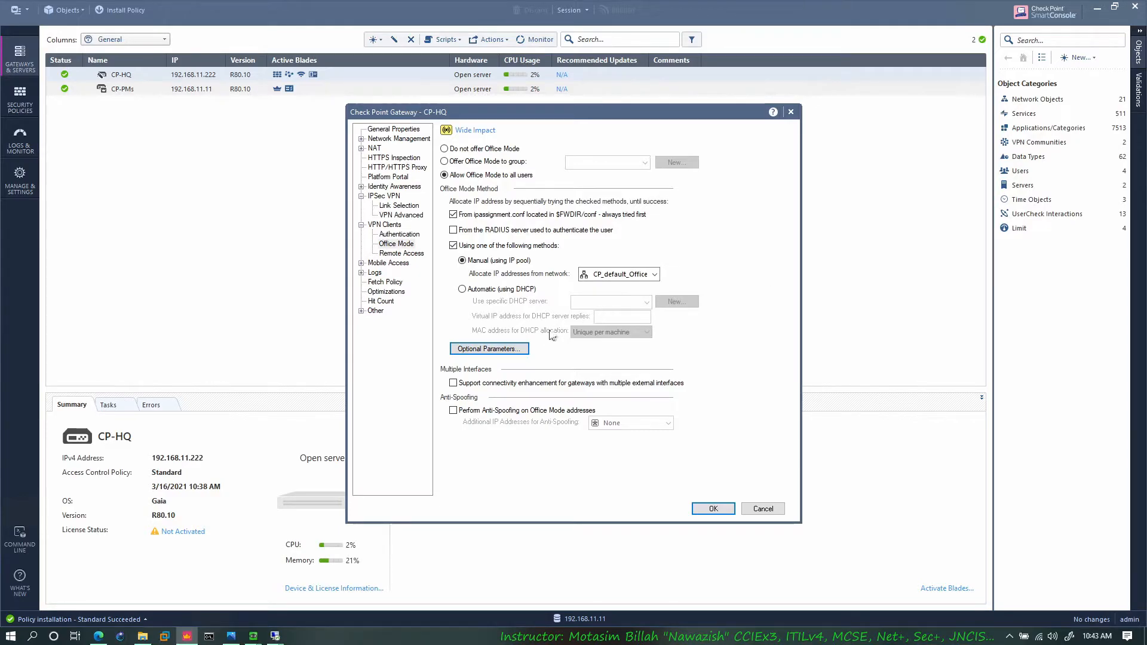
click(505, 349)
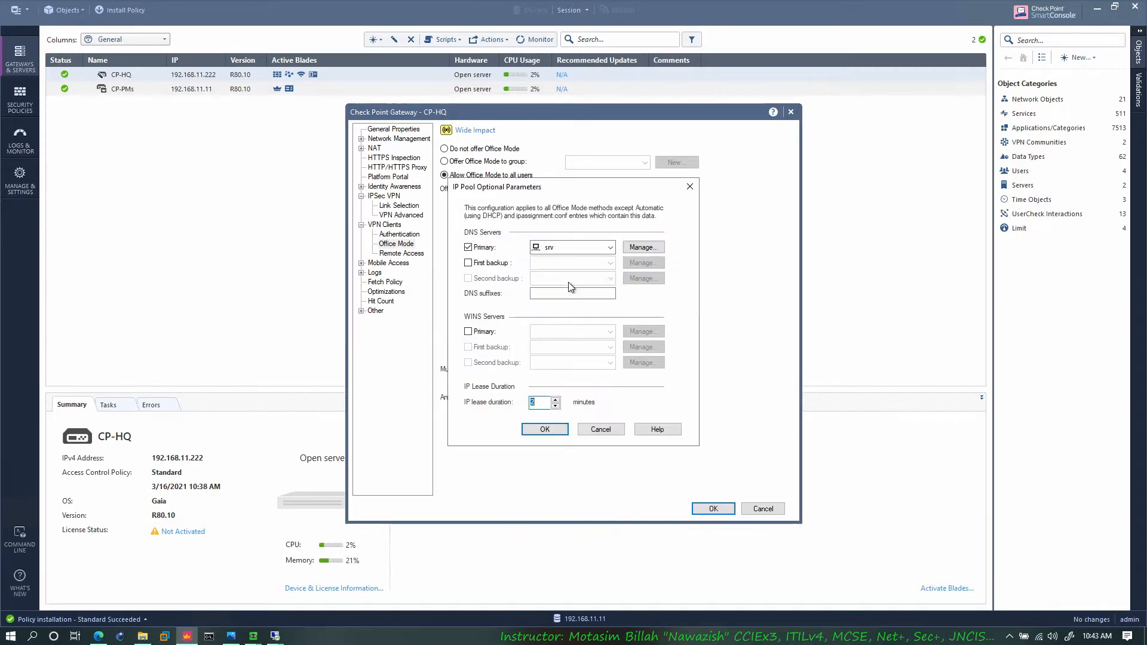
click(598, 432)
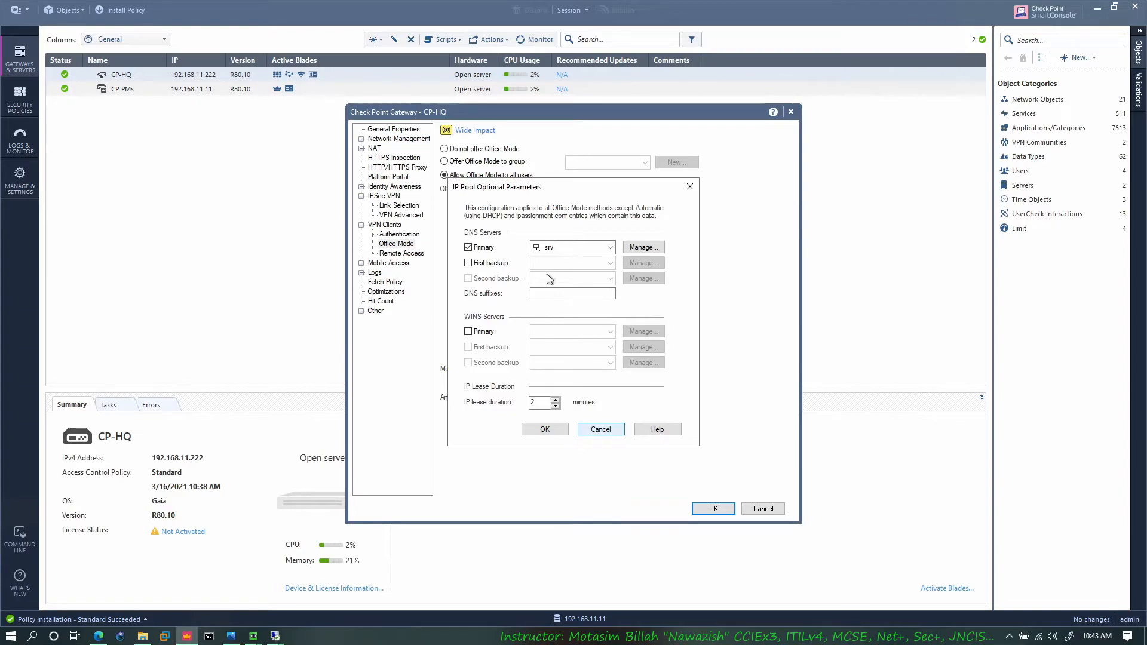
click(600, 430)
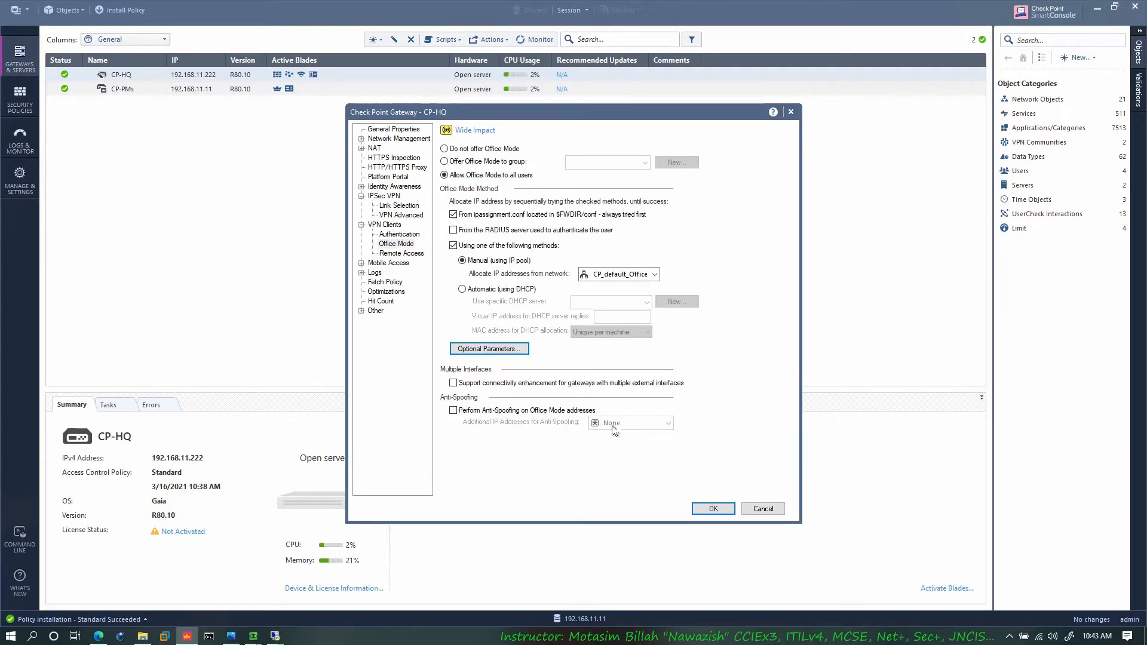
Step: Save the CP-HQ gateway changes, publish them and install the Standard policy on CP-HQ with Access Control and Threat Prevention
click(715, 509)
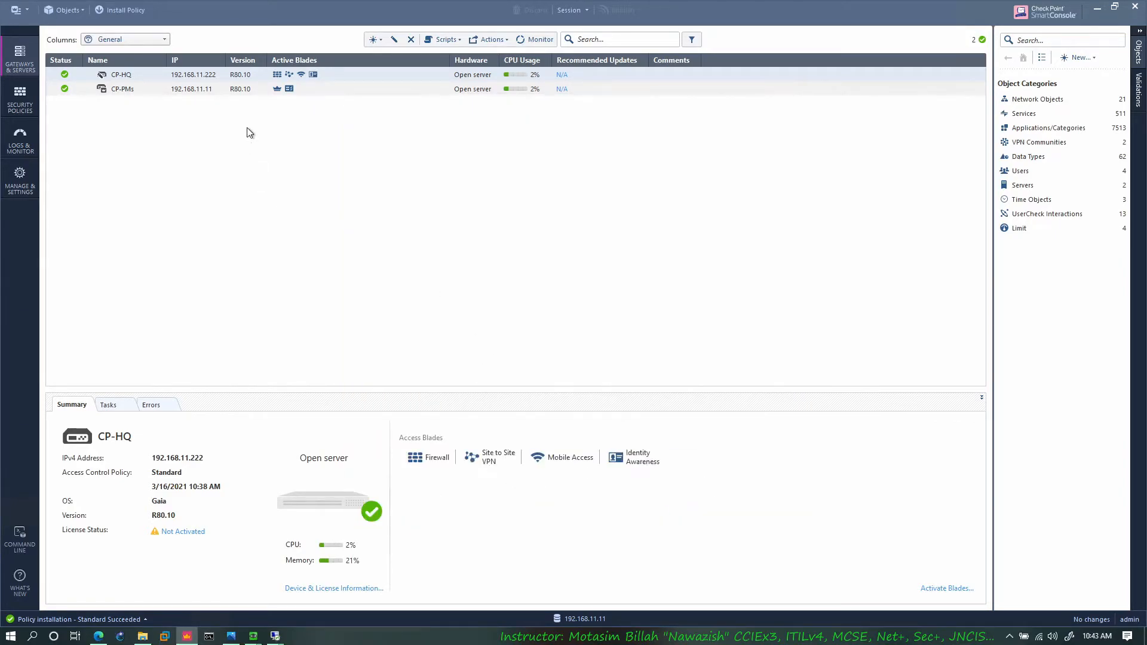
click(125, 10)
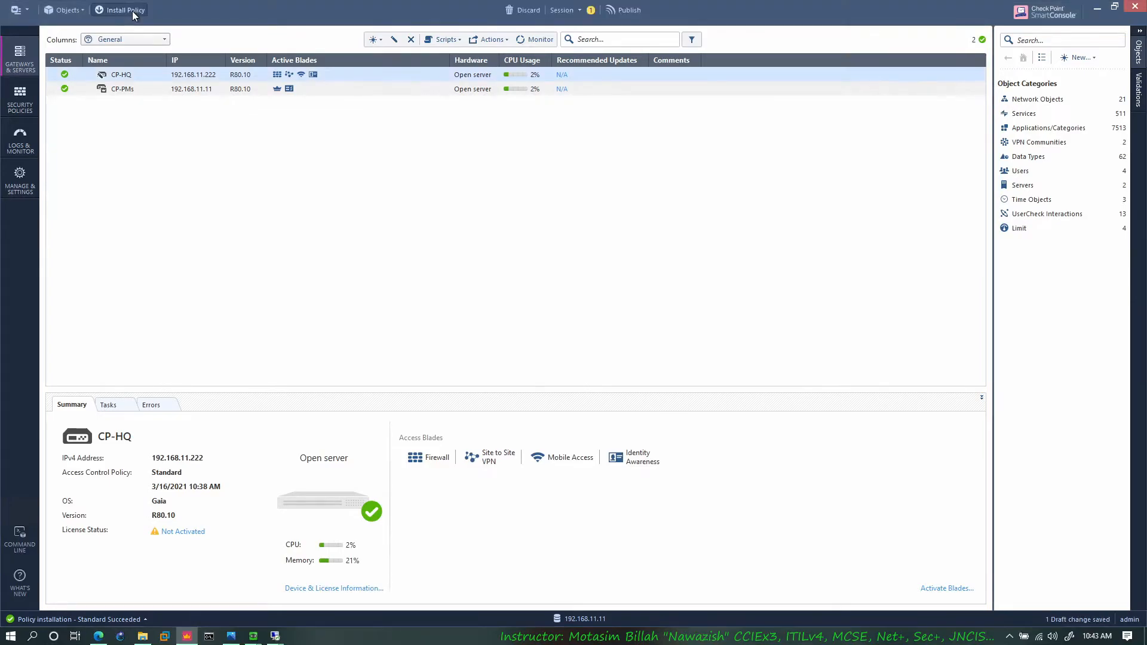
click(628, 387)
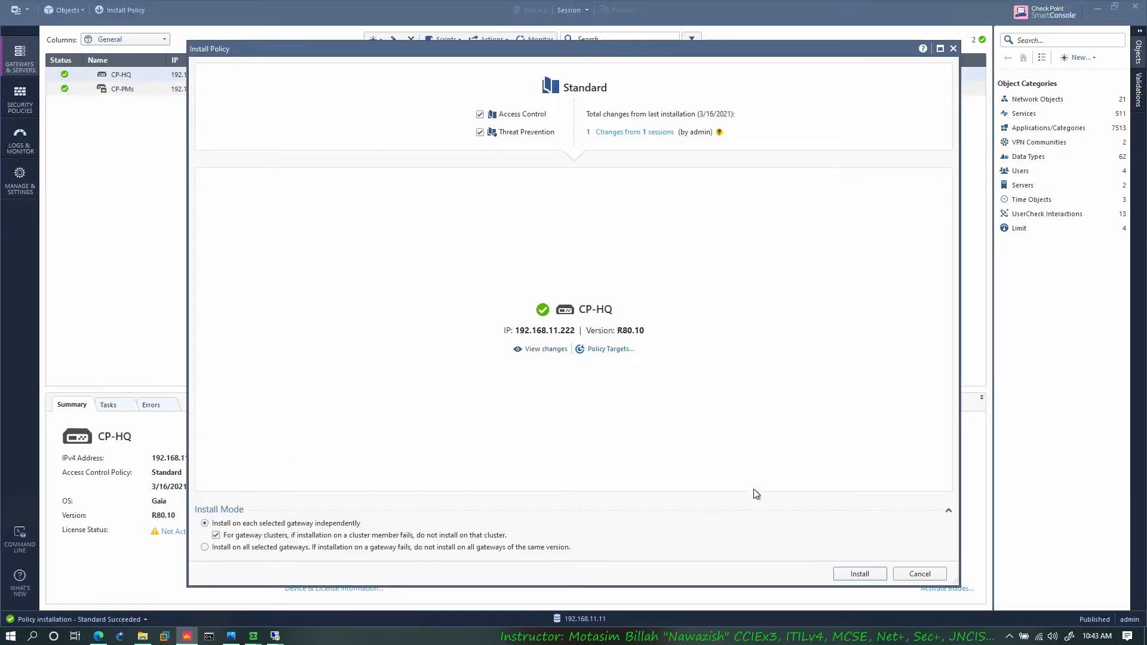
click(862, 575)
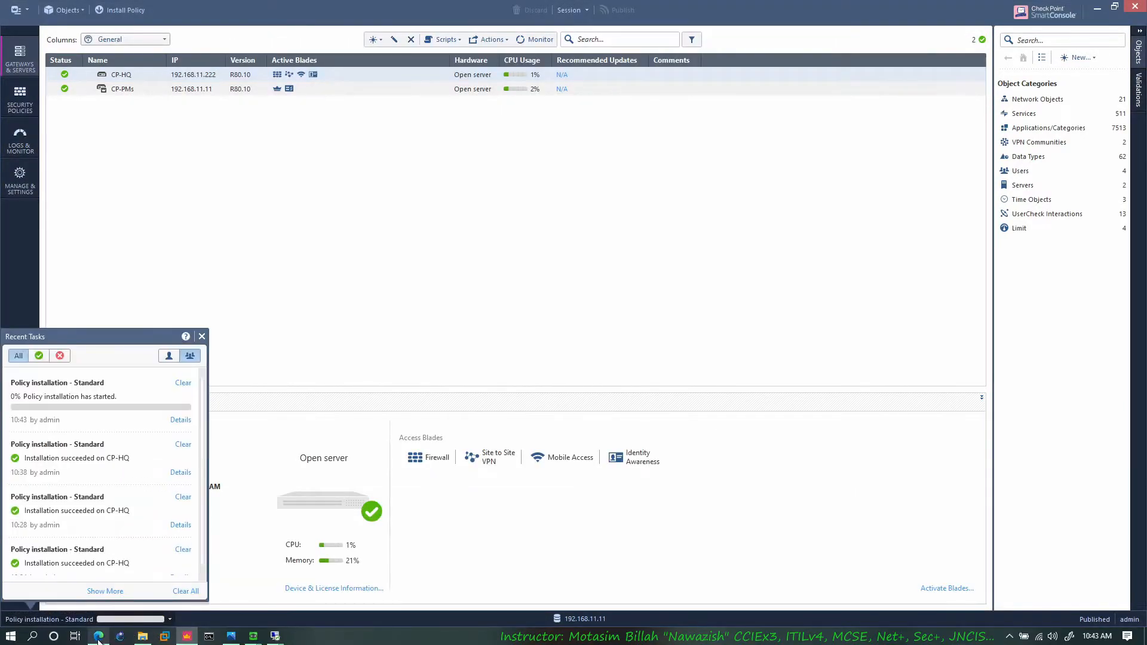
Step: Switch to the RA-Client virtual machine and launch the E84.40_CheckPointVPN installer from its Downloads folder
click(98, 636)
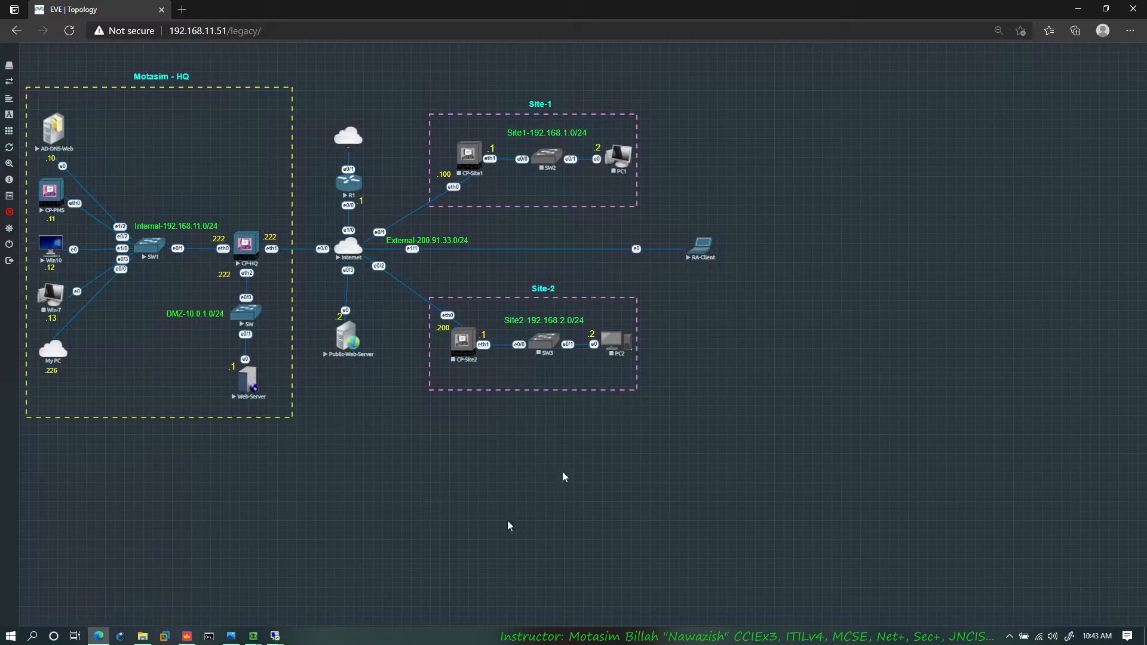
mouse_move(253, 636)
click(275, 614)
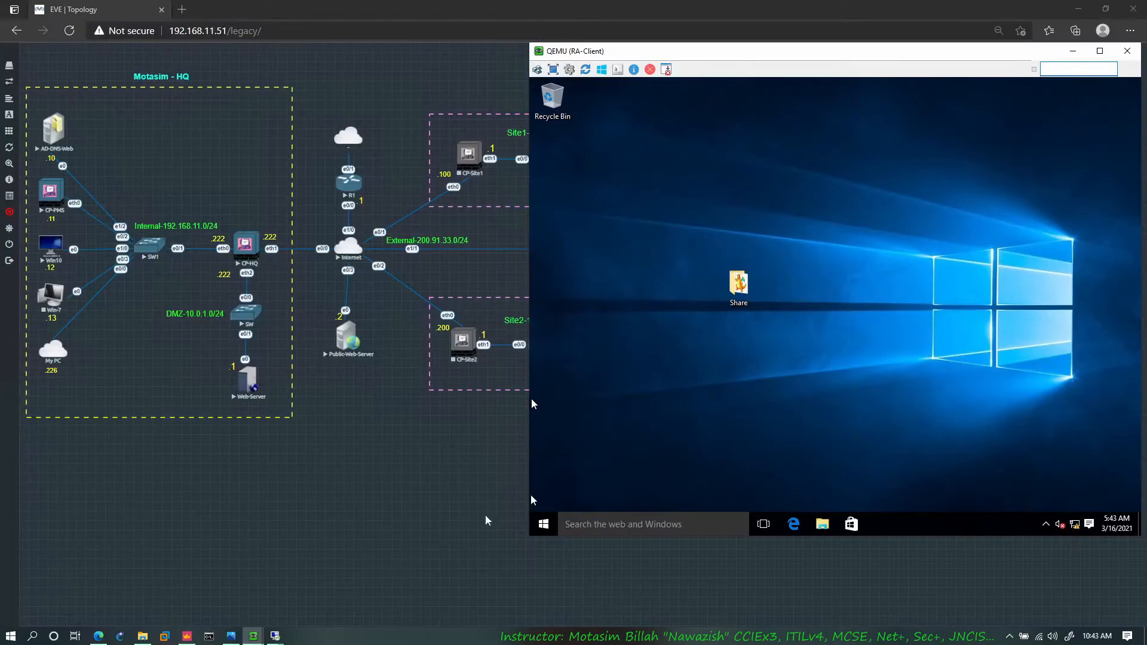
click(823, 524)
click(672, 231)
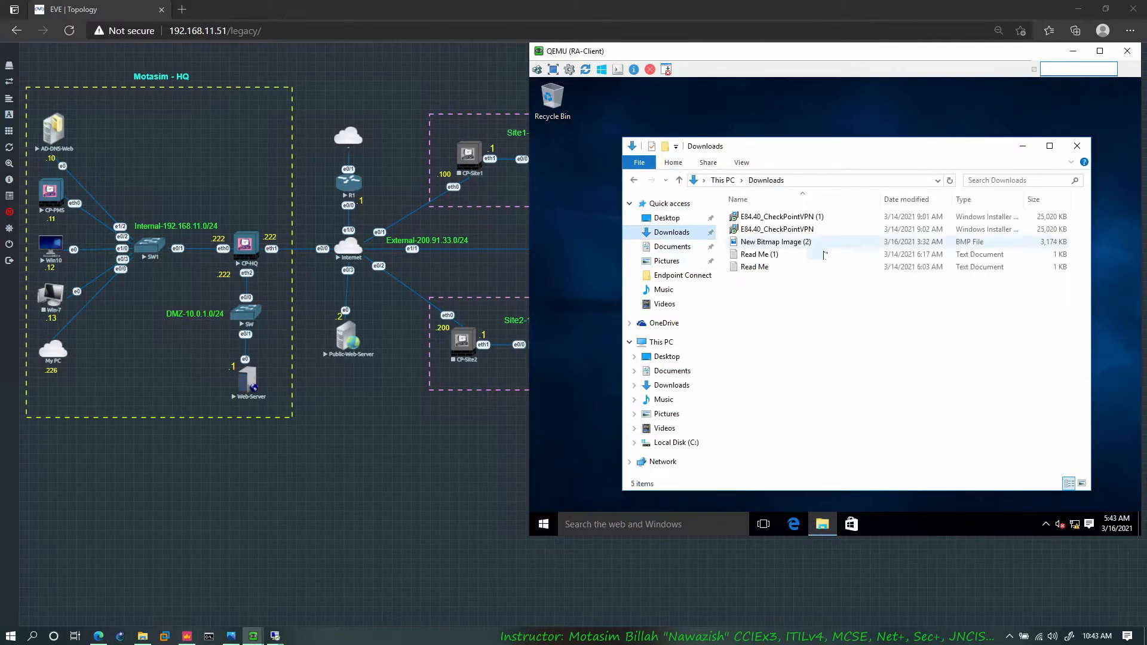
double_click(790, 232)
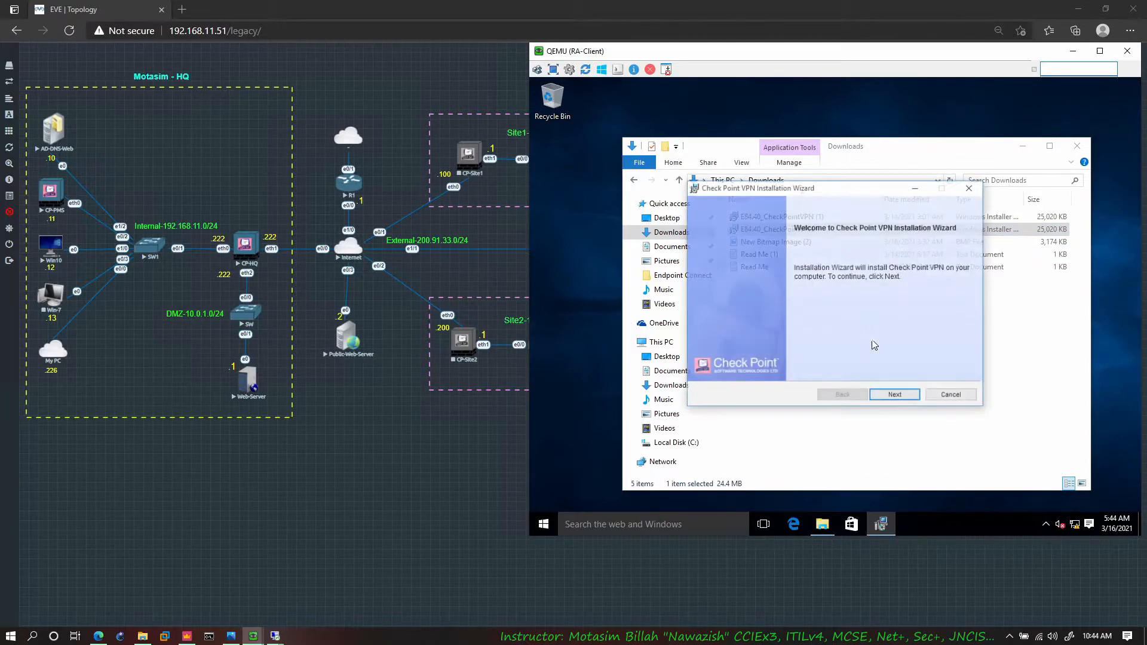
Step: Install the Endpoint Security VPN product in the default folder, accepting the license agreement and approving the elevation request
click(897, 397)
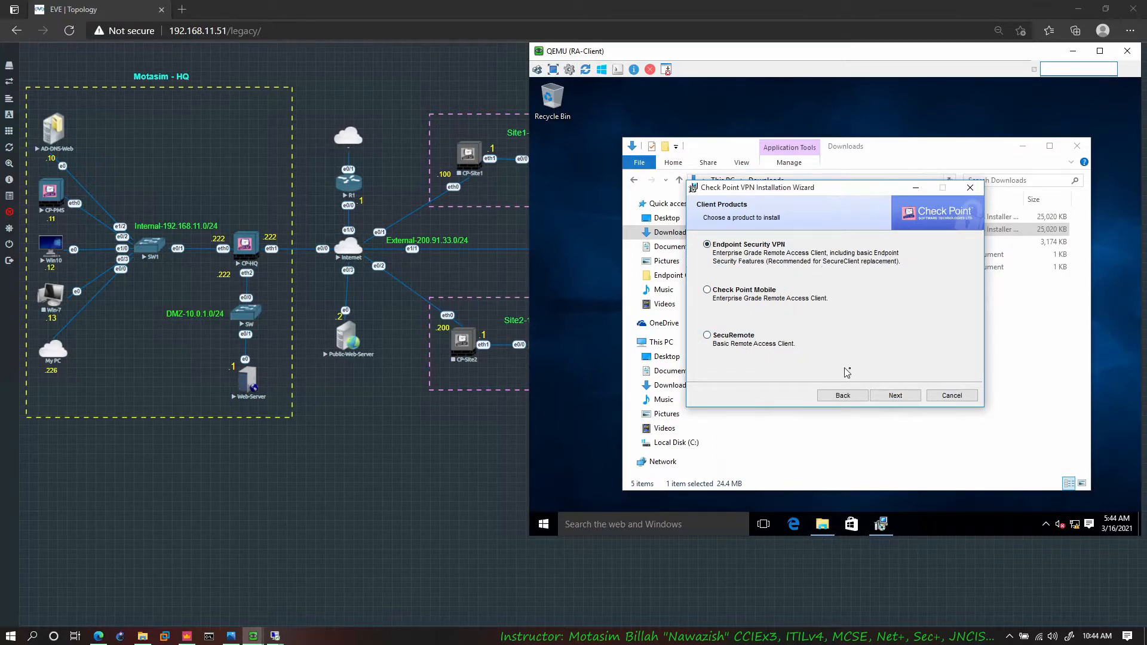
click(885, 394)
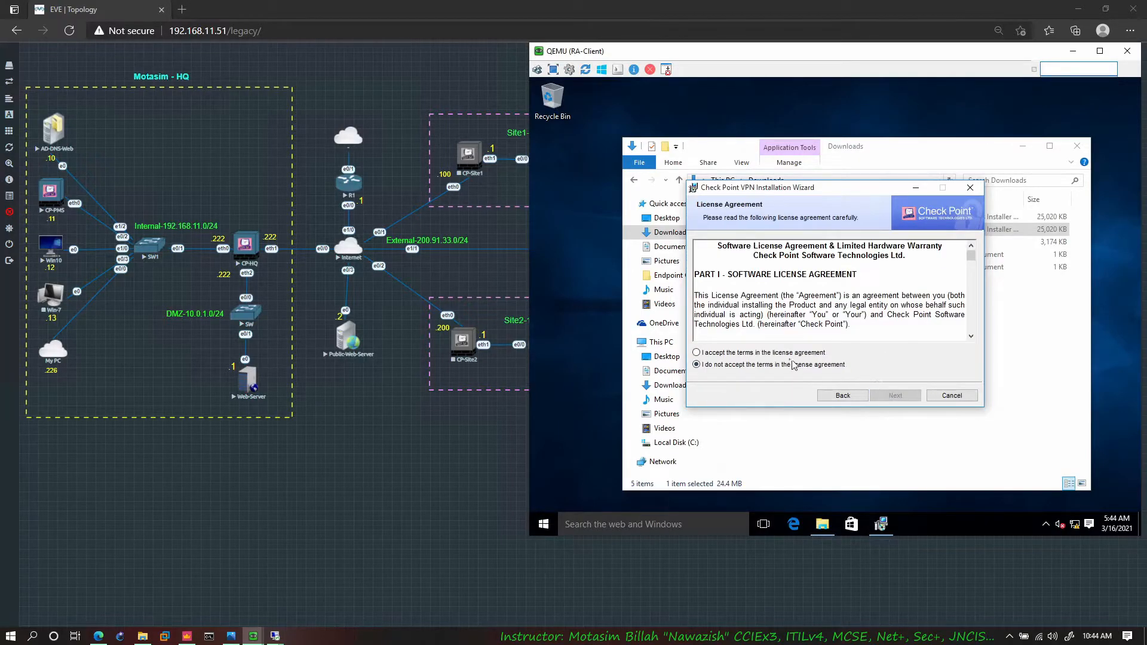
click(768, 353)
click(895, 396)
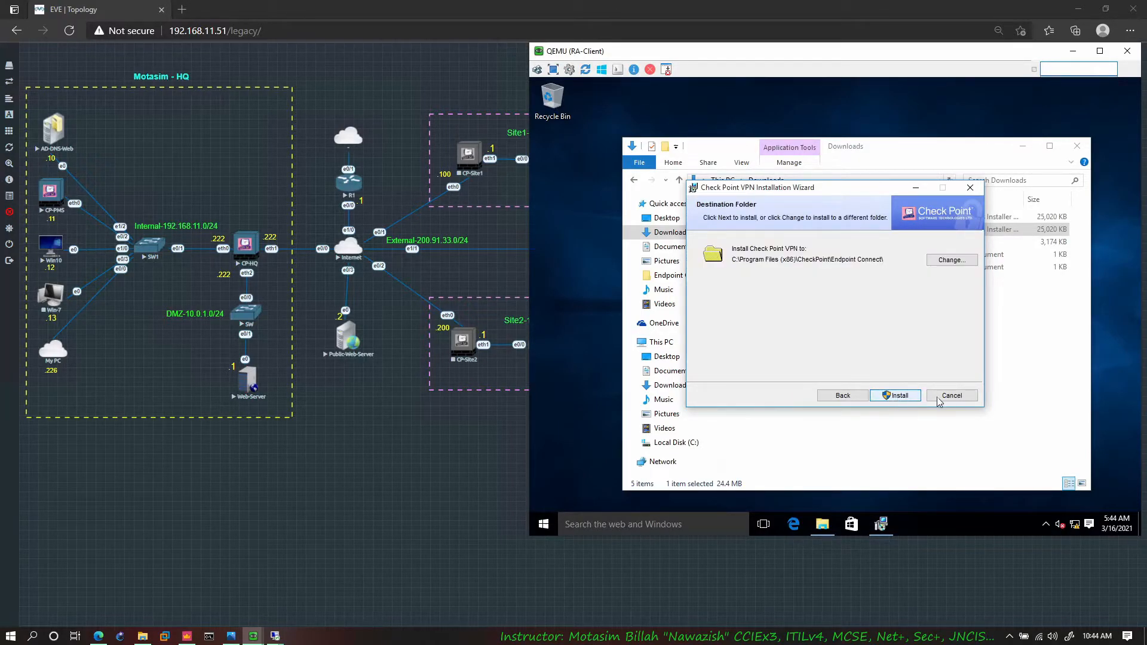
click(900, 395)
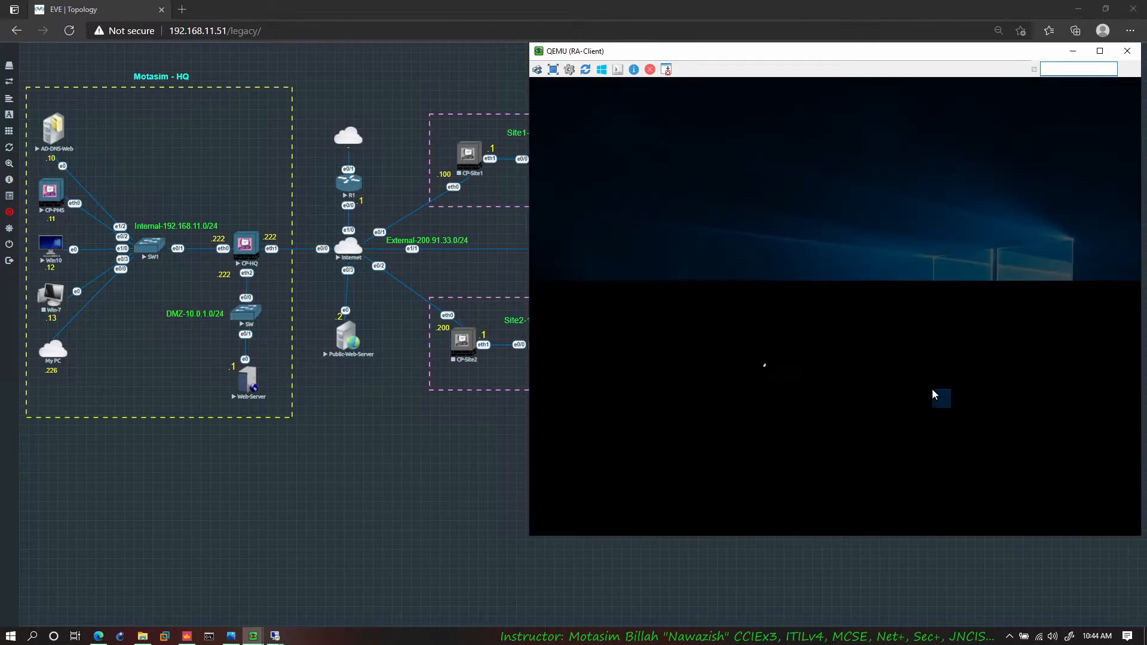
click(888, 325)
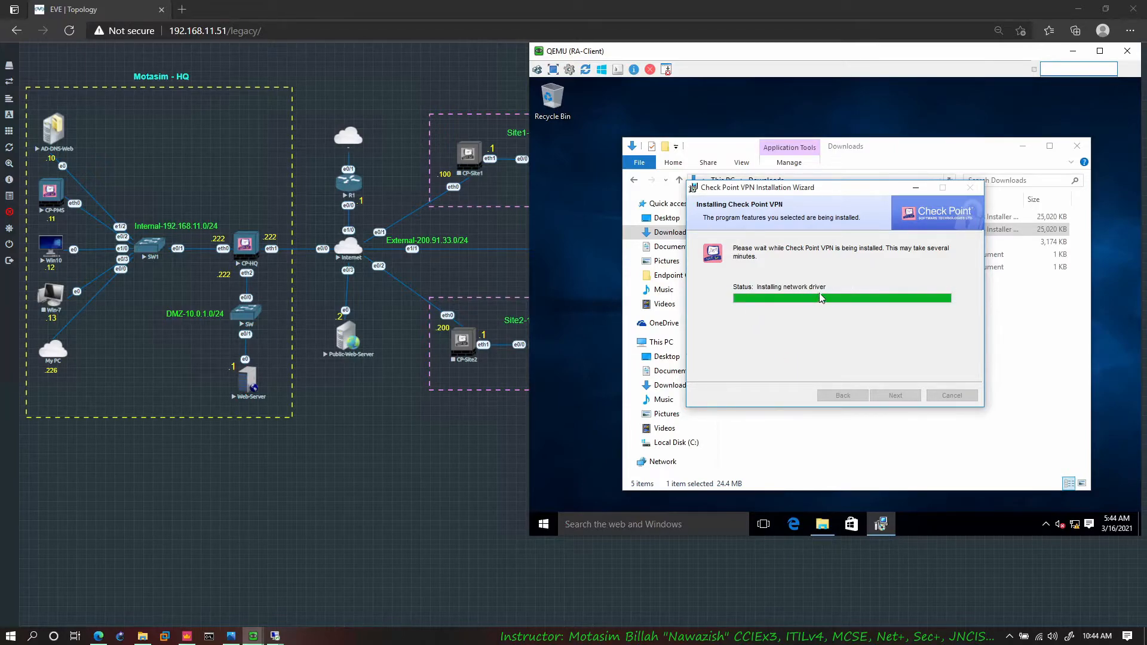
Step: Open a command prompt on RA-Client, close the finished VPN installer and check the Check Point virtual adapter in Network Connections
click(636, 524)
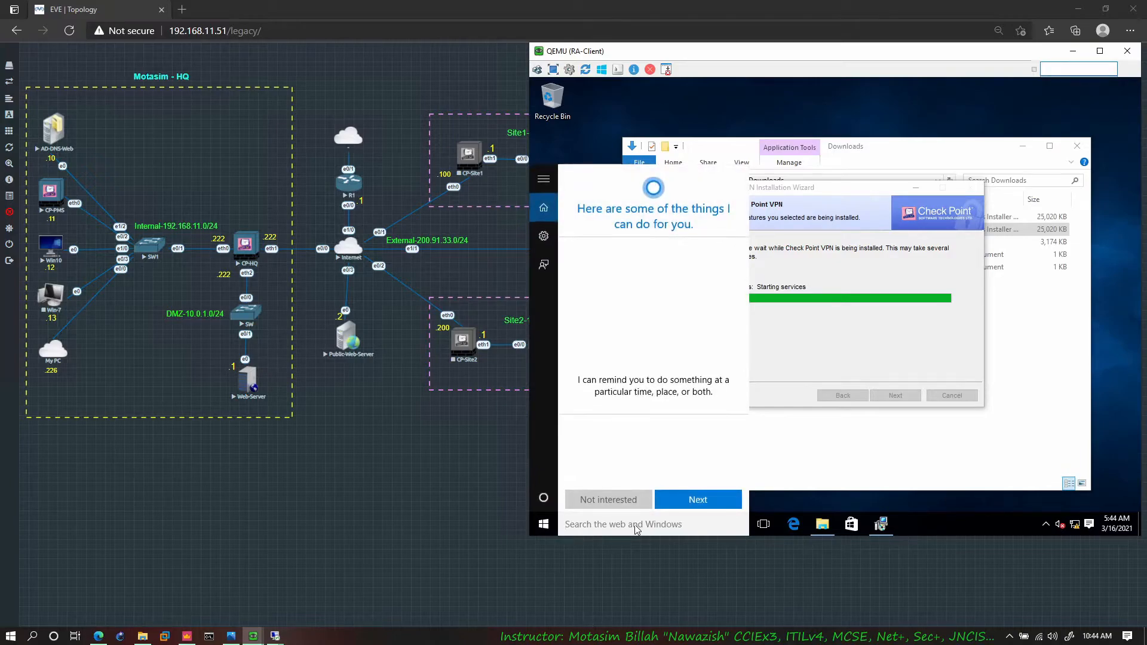
text(c)
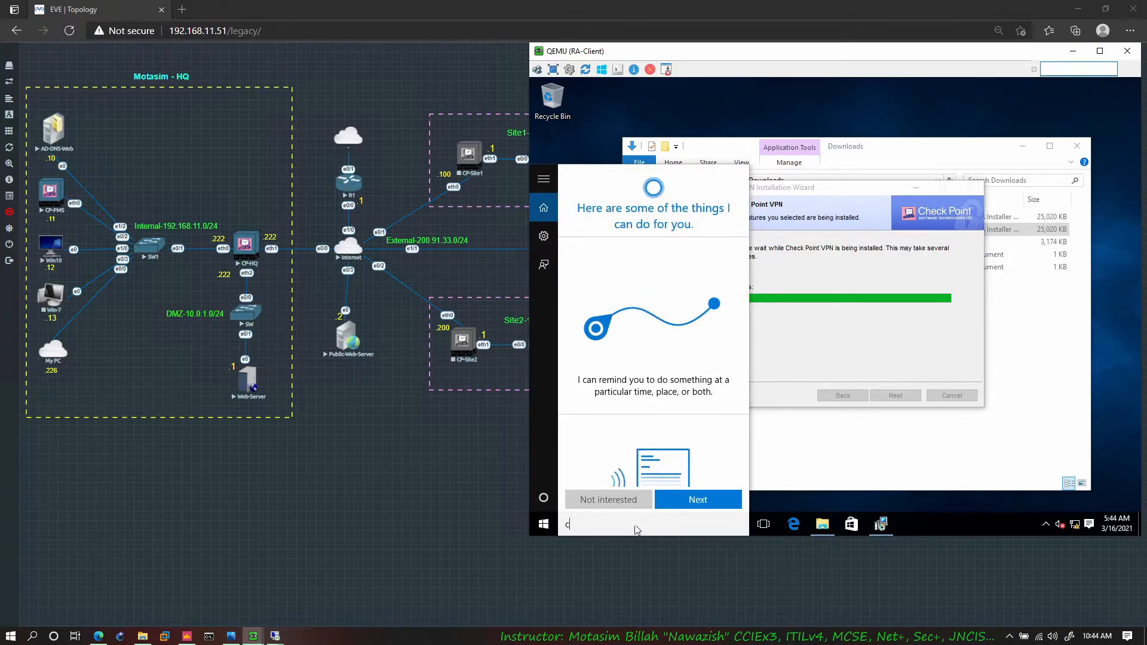
text(md)
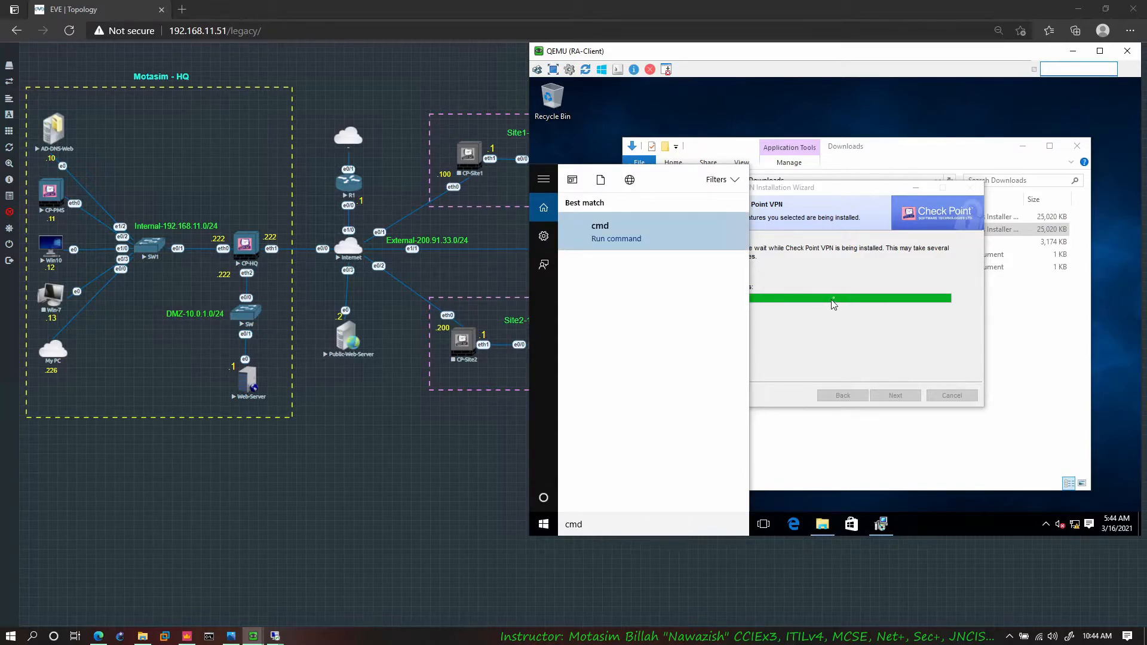
key(Return)
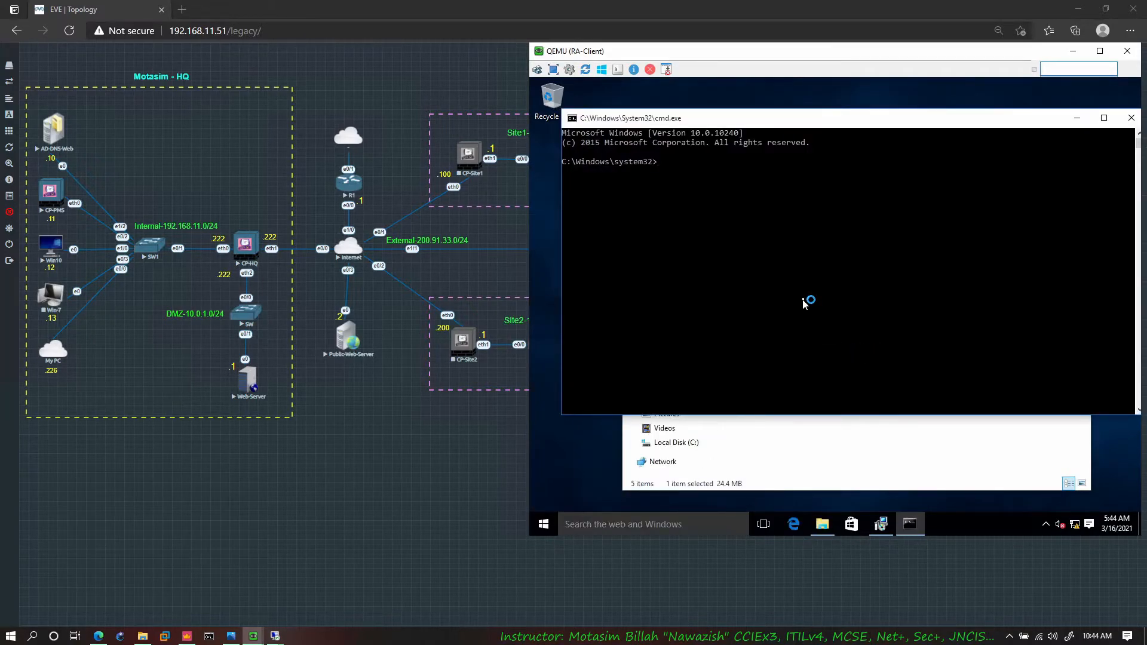
click(885, 390)
click(868, 341)
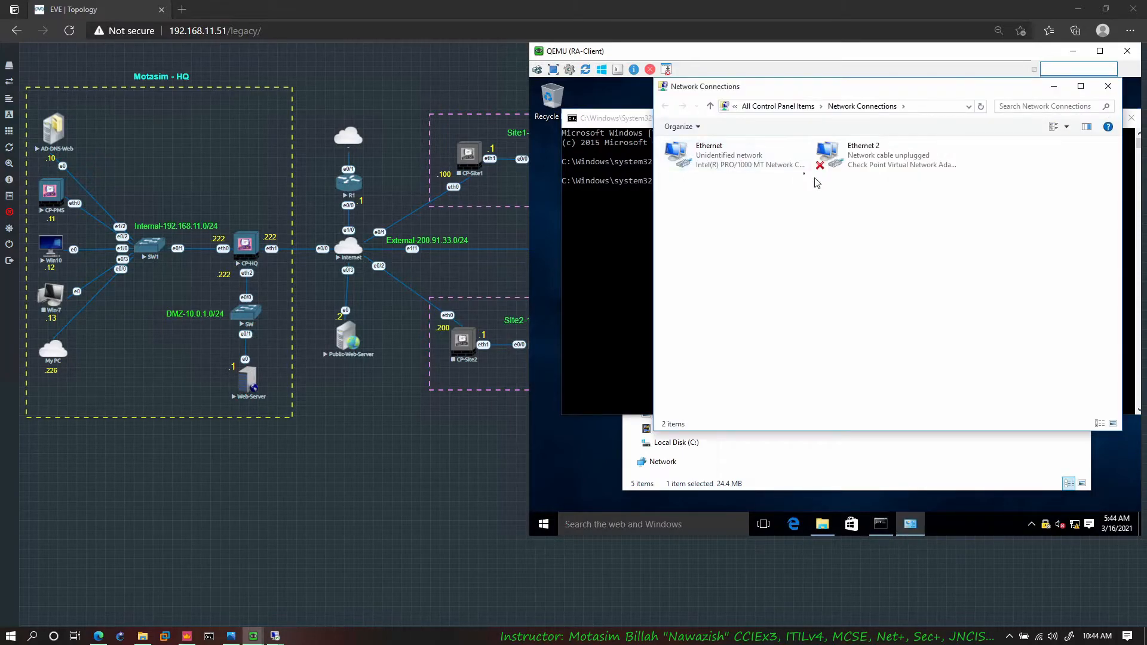
click(850, 164)
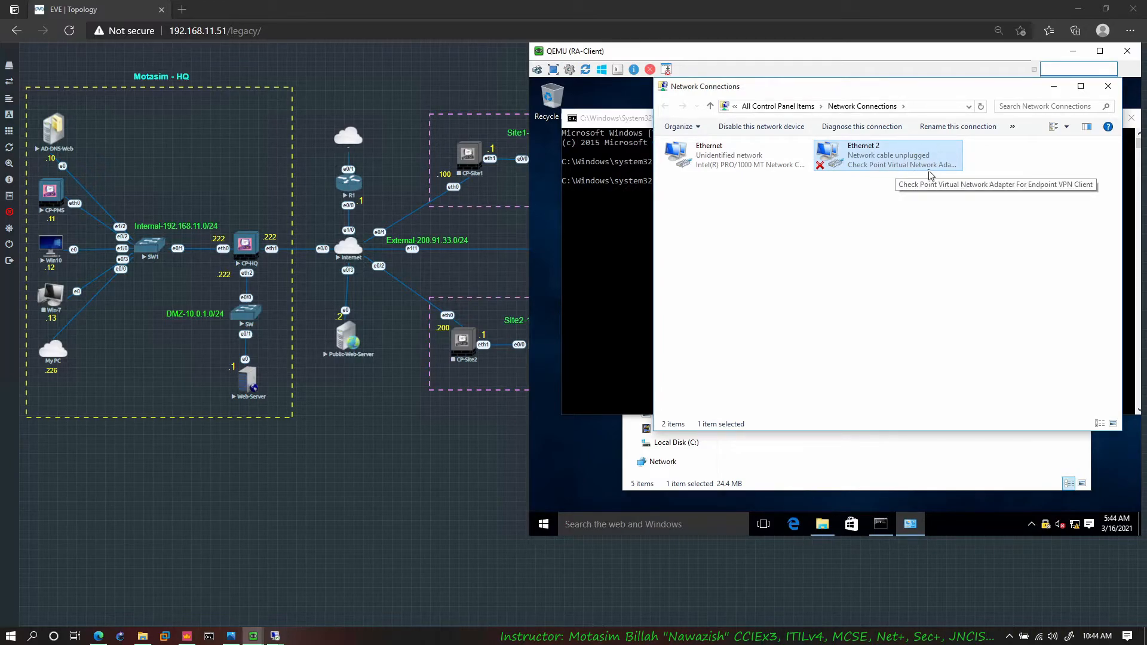
Step: Start a new site in the Check Point VPN client with server address 200.91.33.222 and a custom display name for the HQ site
click(1047, 527)
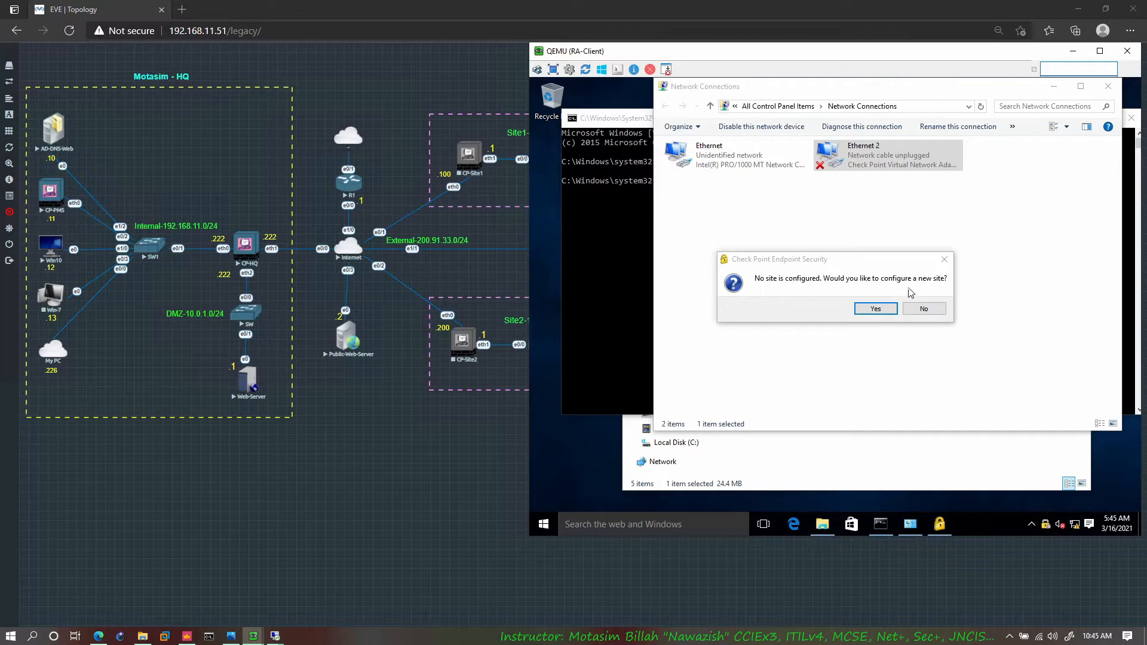
click(876, 309)
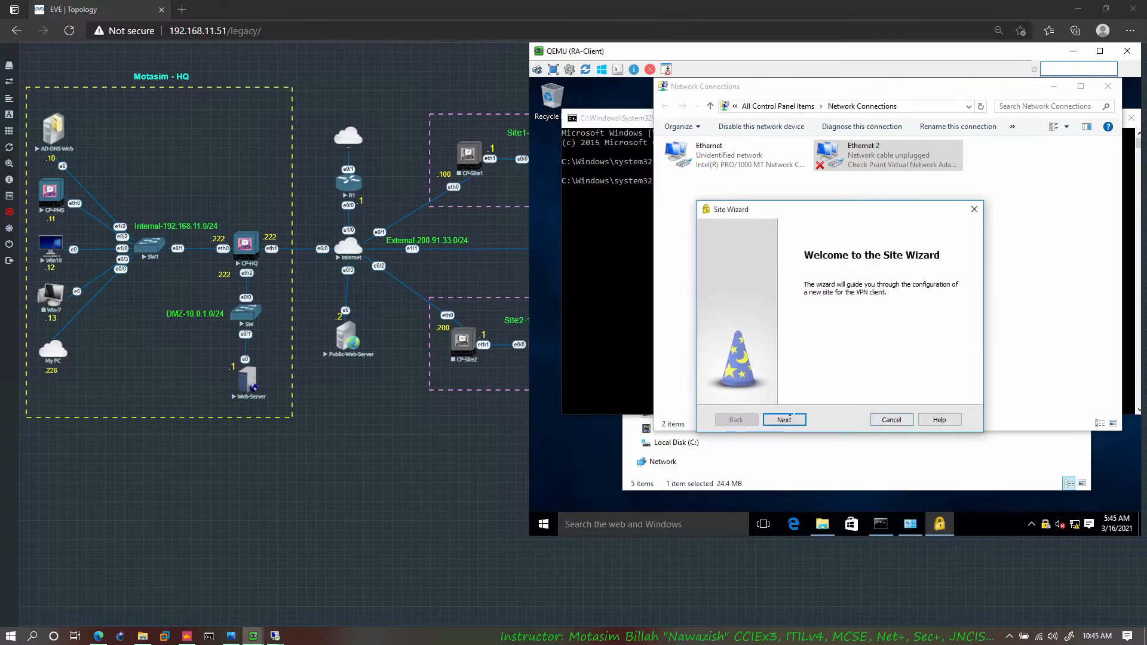
click(793, 417)
click(867, 288)
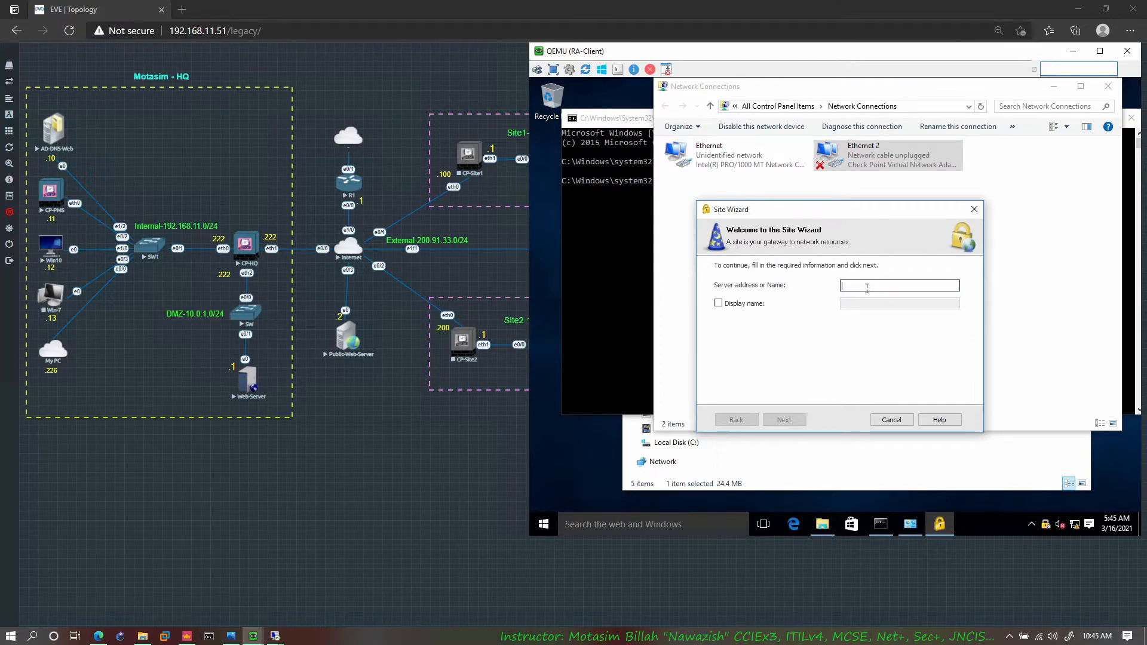
text(200.91.33.222)
key(Tab)
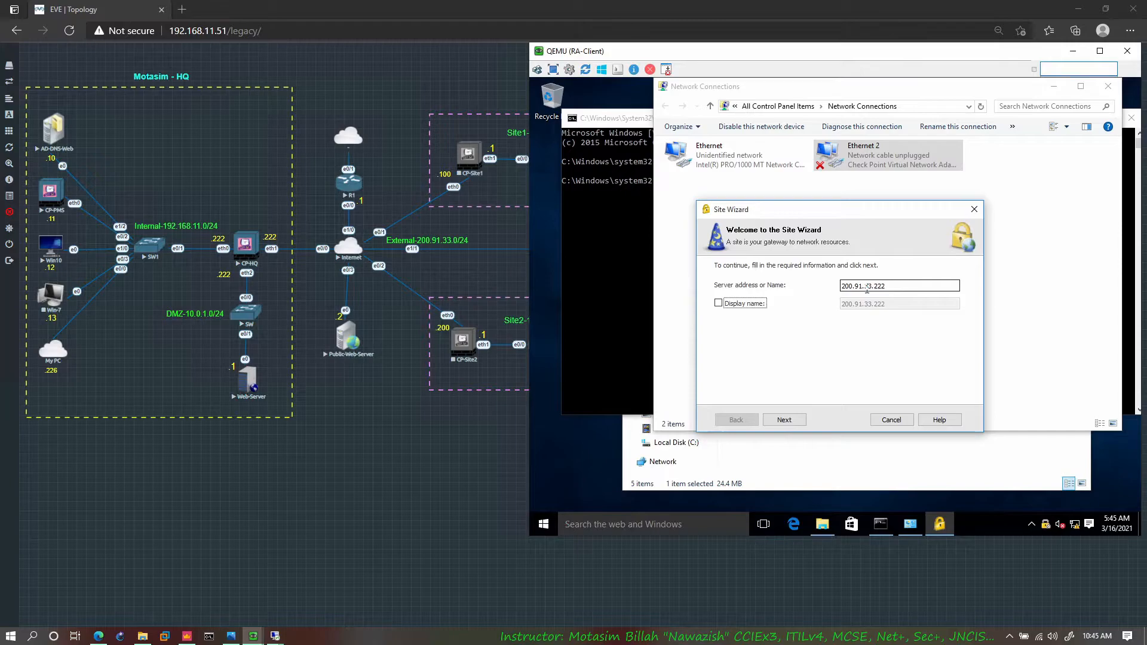
key(space)
key(Tab)
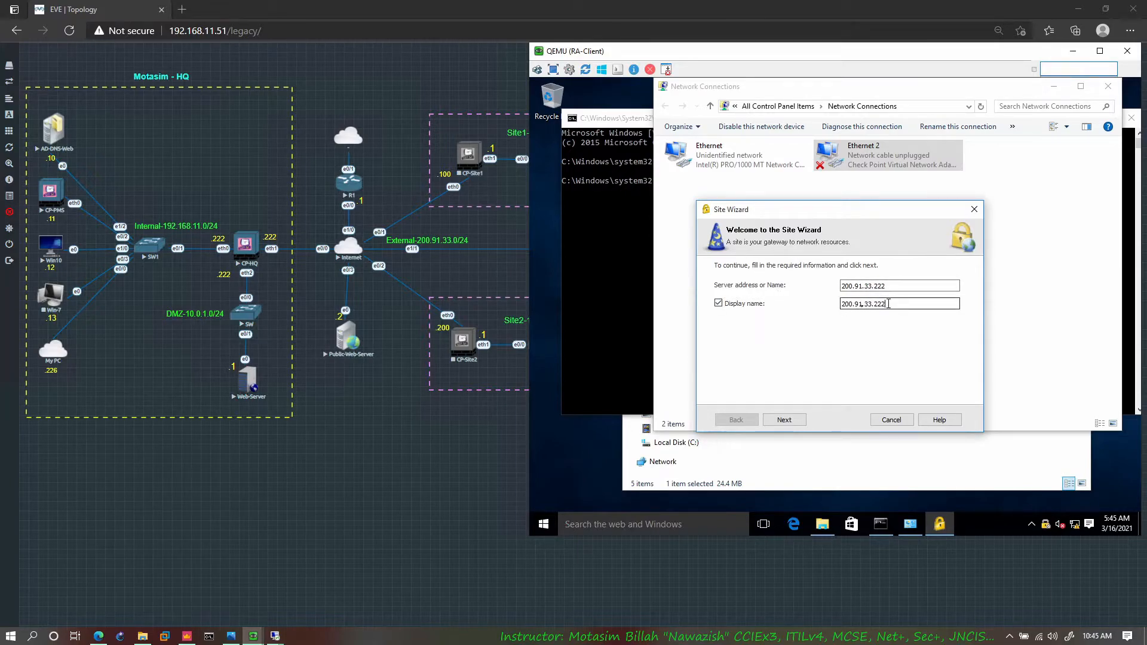
text(Motasim-HQ)
click(785, 420)
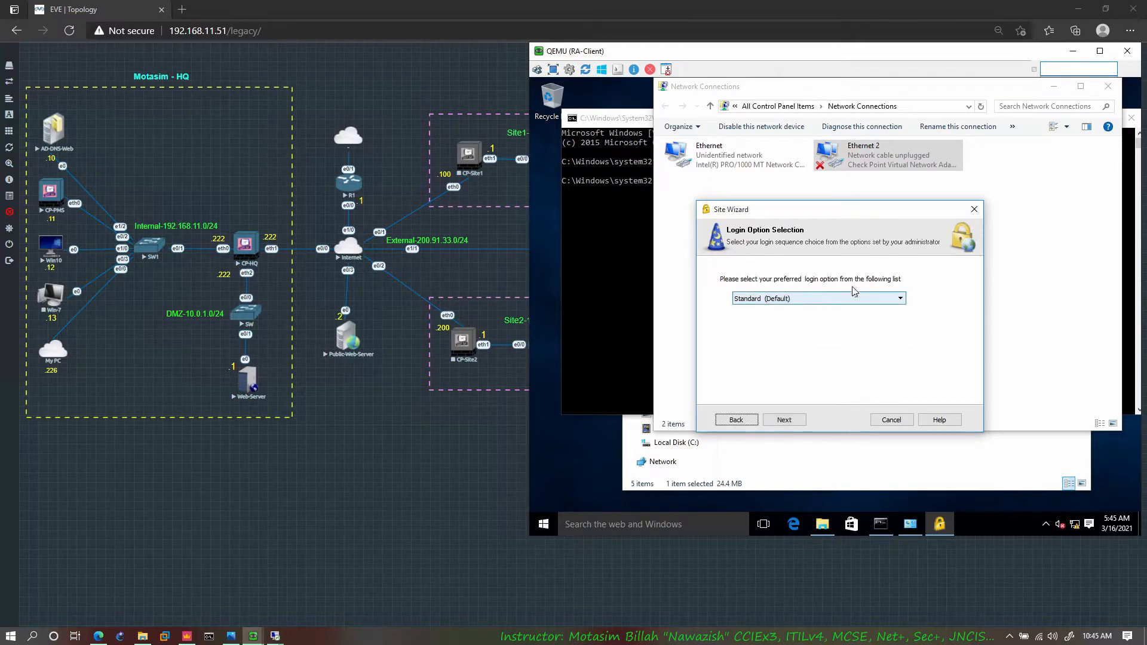
Step: Finish creating the VPN site with the Standard login option and Username and Password authentication
click(793, 420)
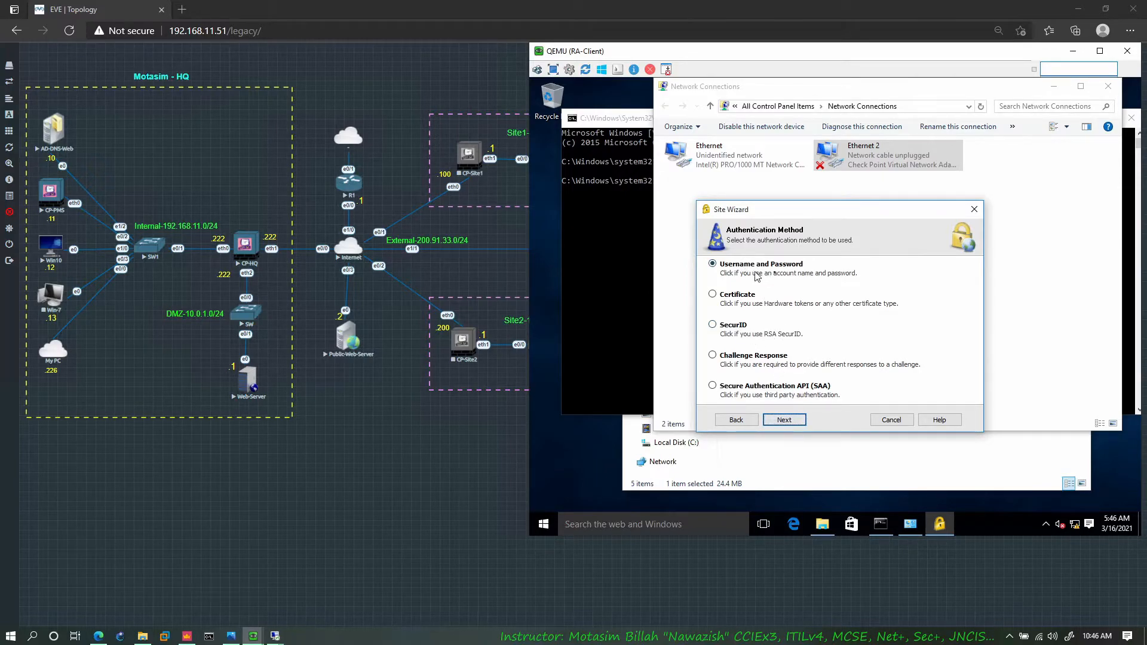
click(783, 420)
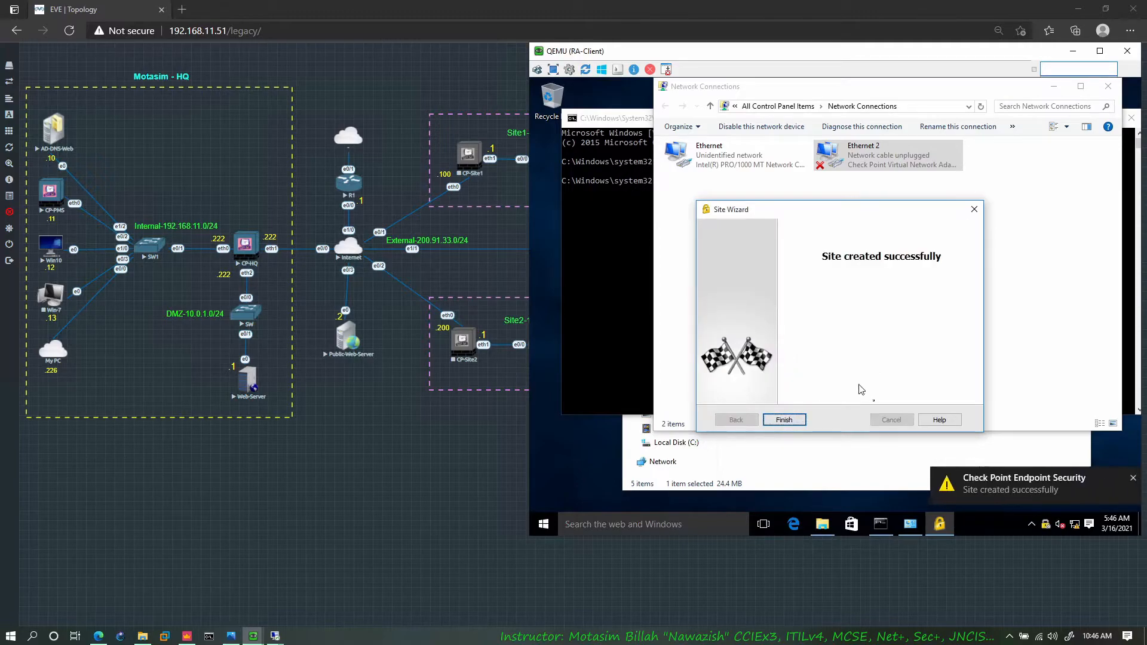
click(781, 422)
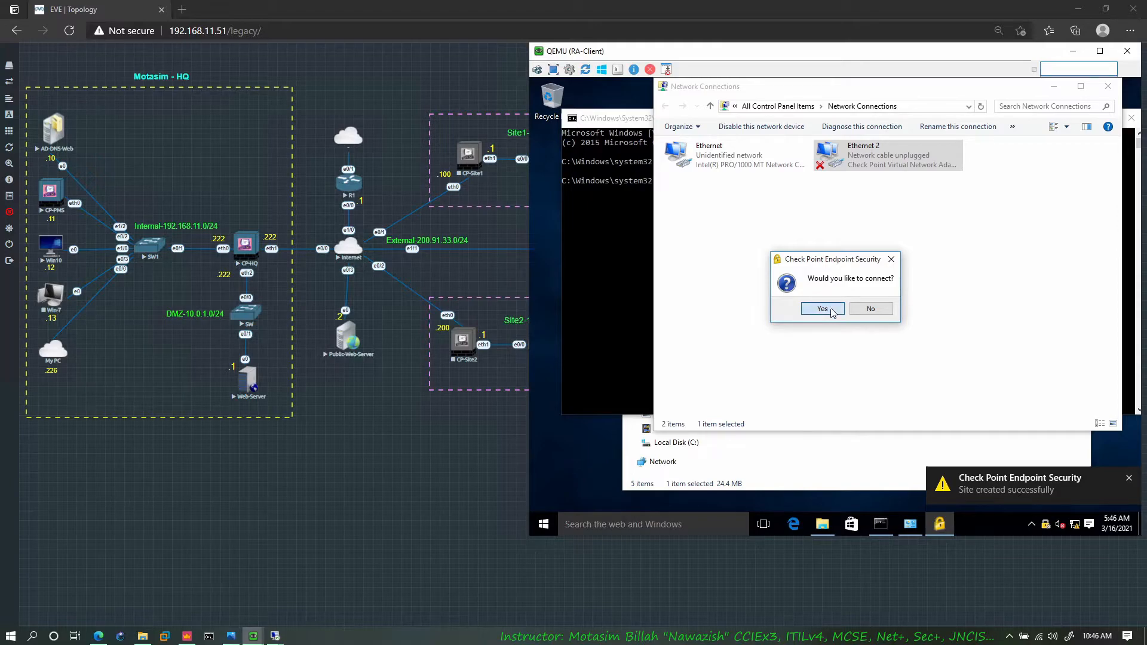
Step: Connect to the new HQ site by entering the VPN user's username and password, and close the connection window
click(822, 309)
click(754, 285)
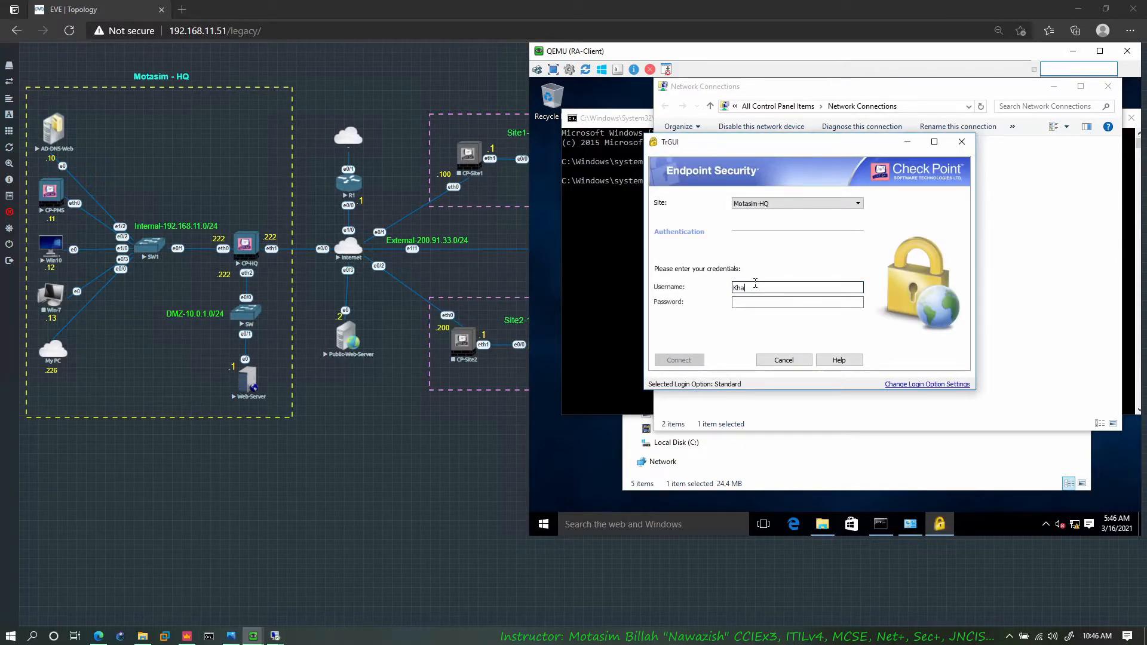
key(Tab)
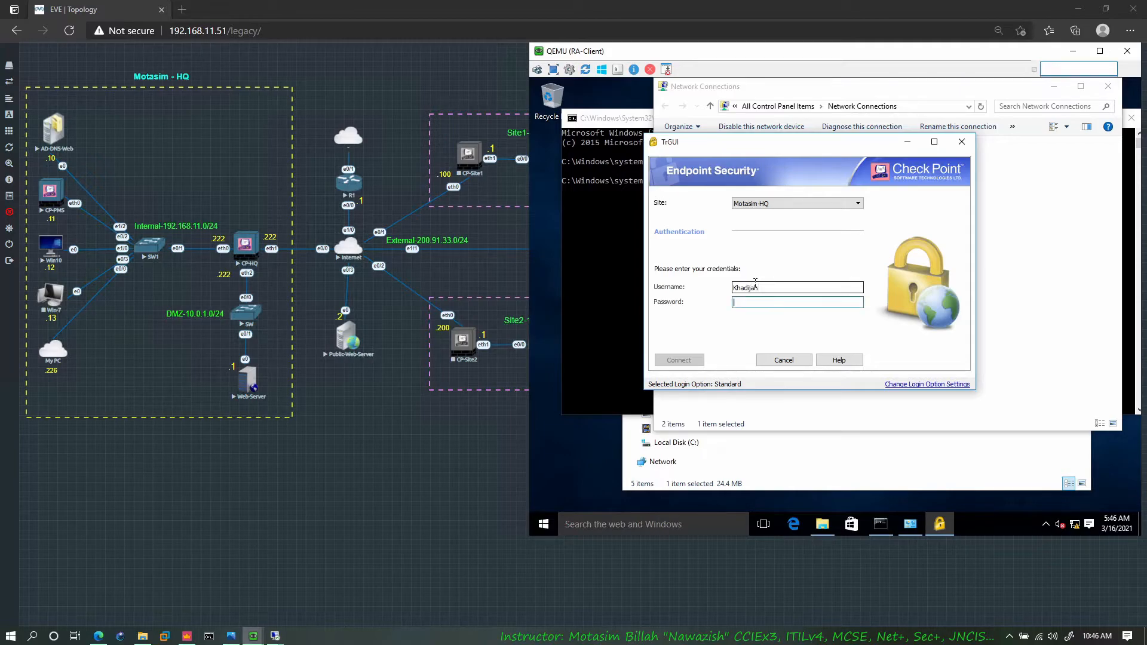
text(1)
click(777, 203)
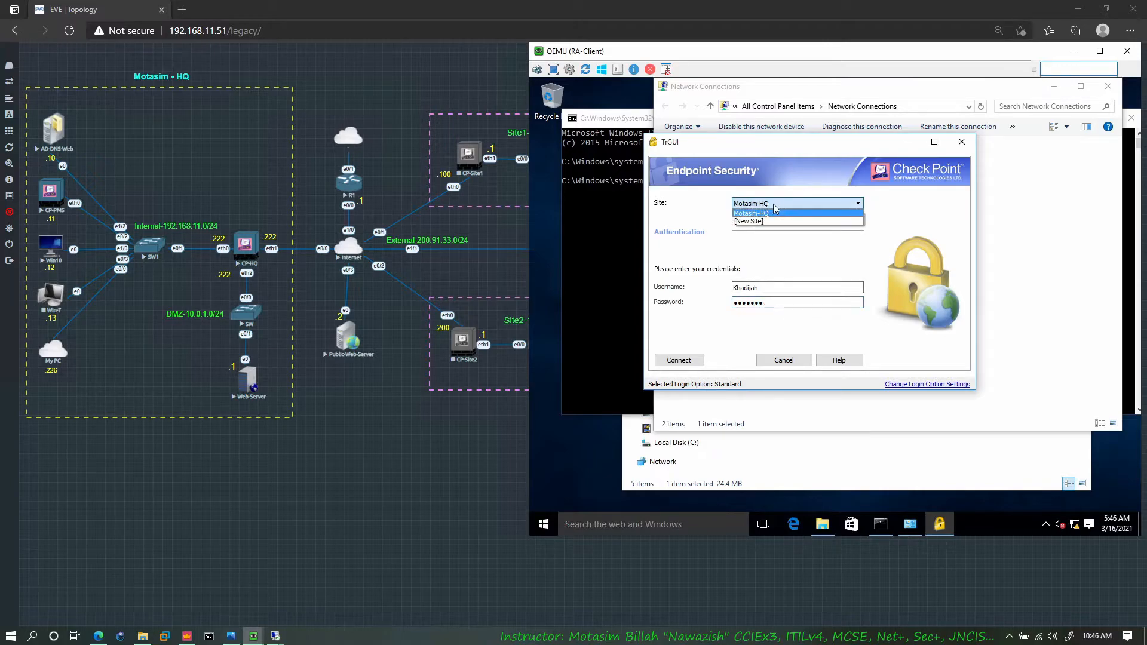
click(743, 213)
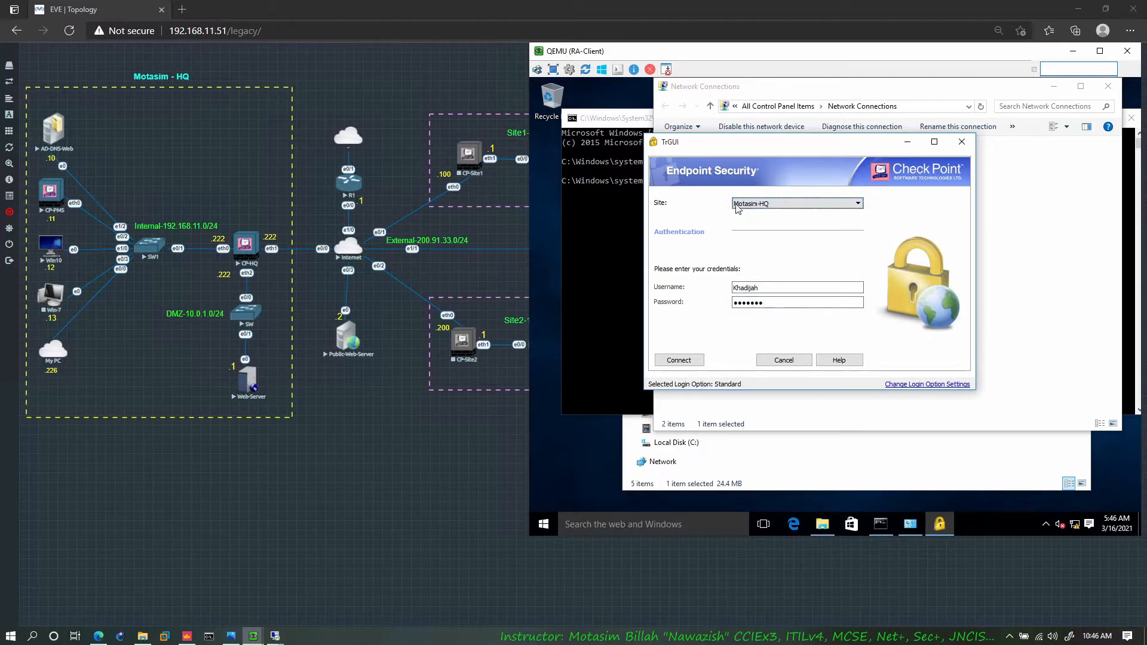
click(775, 204)
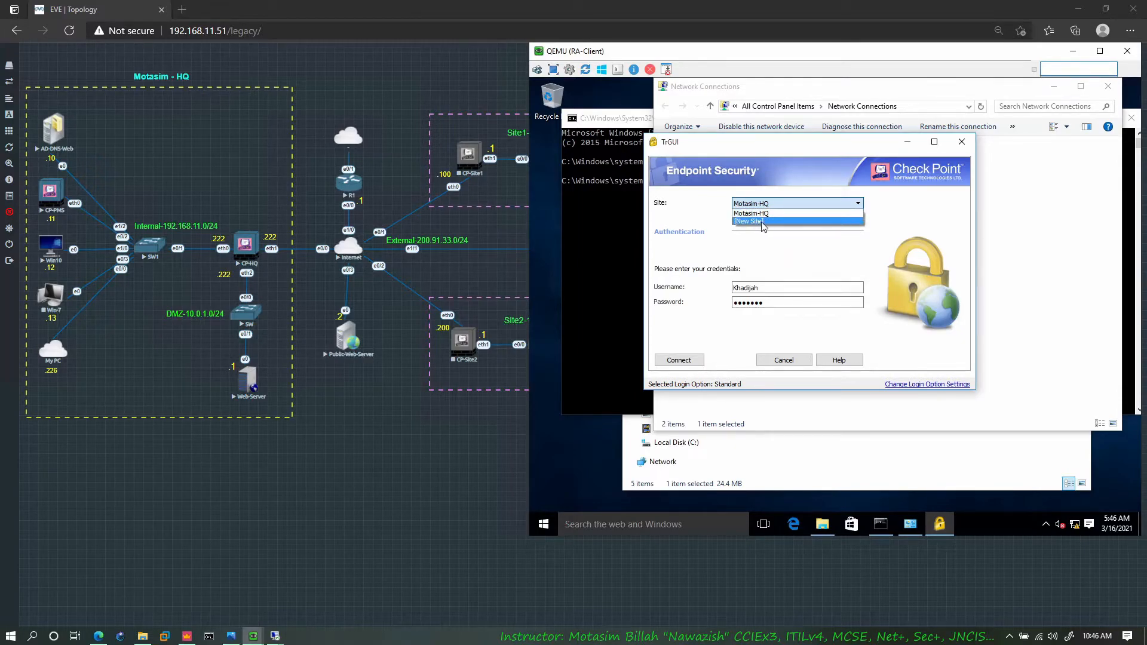
click(716, 221)
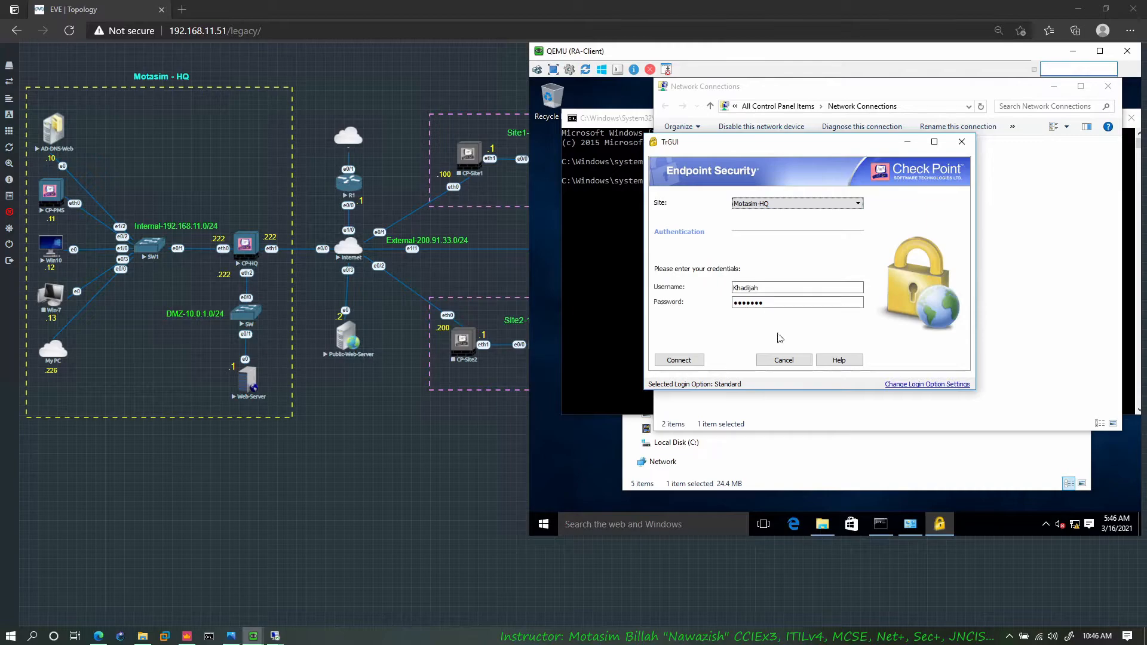
click(679, 359)
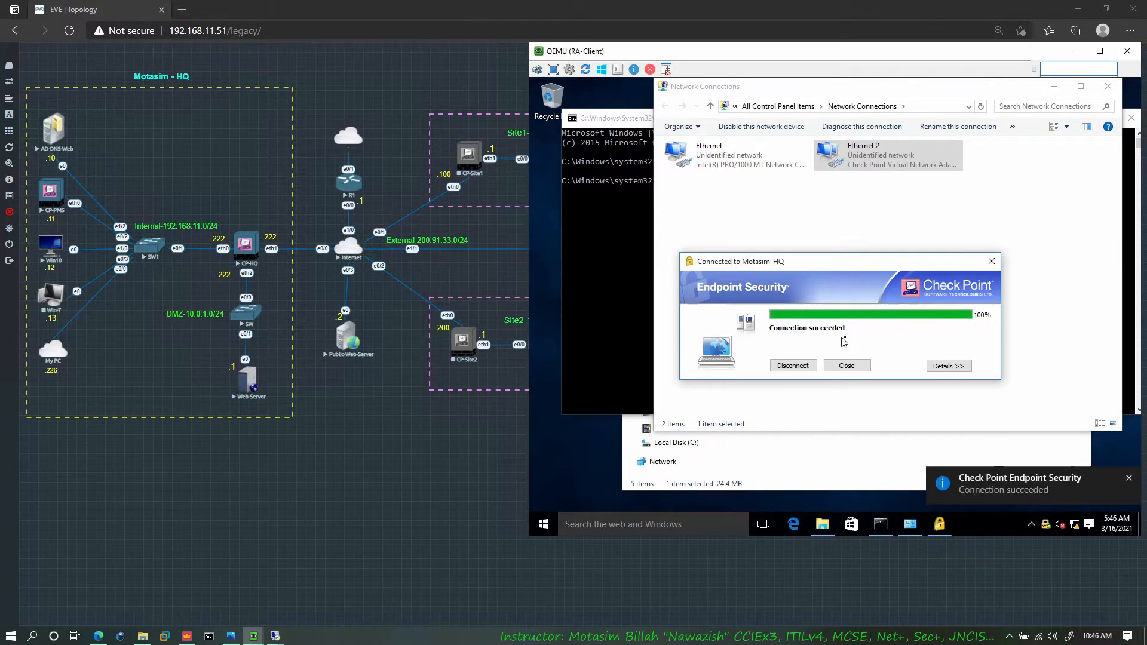
click(846, 365)
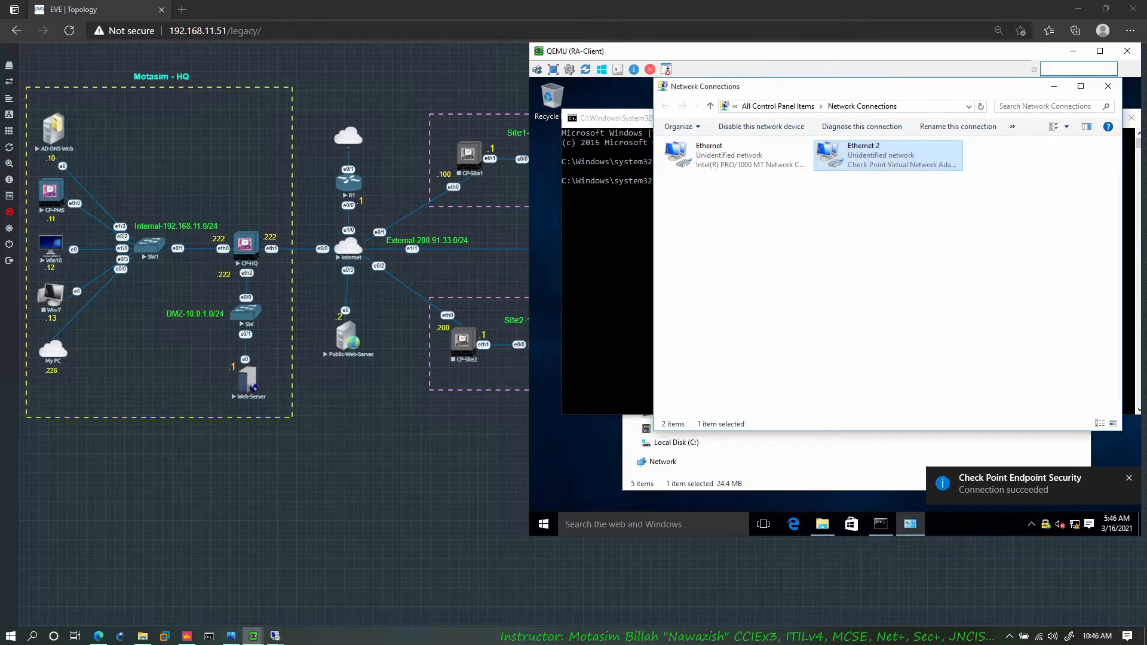
Step: Run ipconfig in the RA-Client command prompt and check the IPv4 addresses of Ethernet 2 and Ethernet
click(622, 275)
text(ipco)
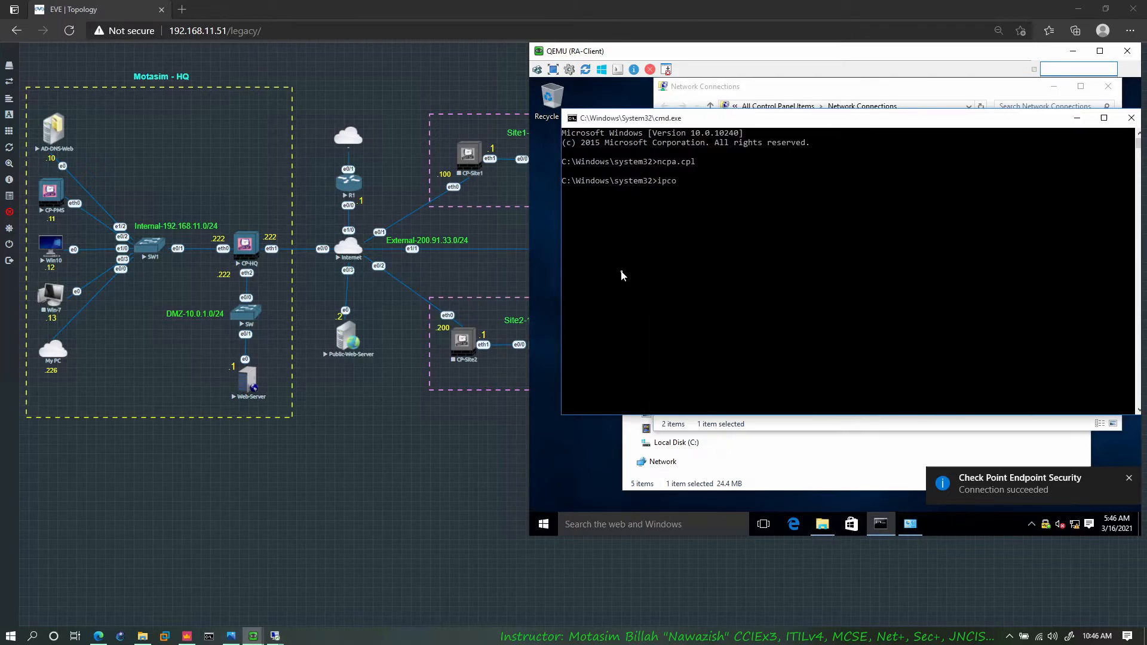
text(nfig)
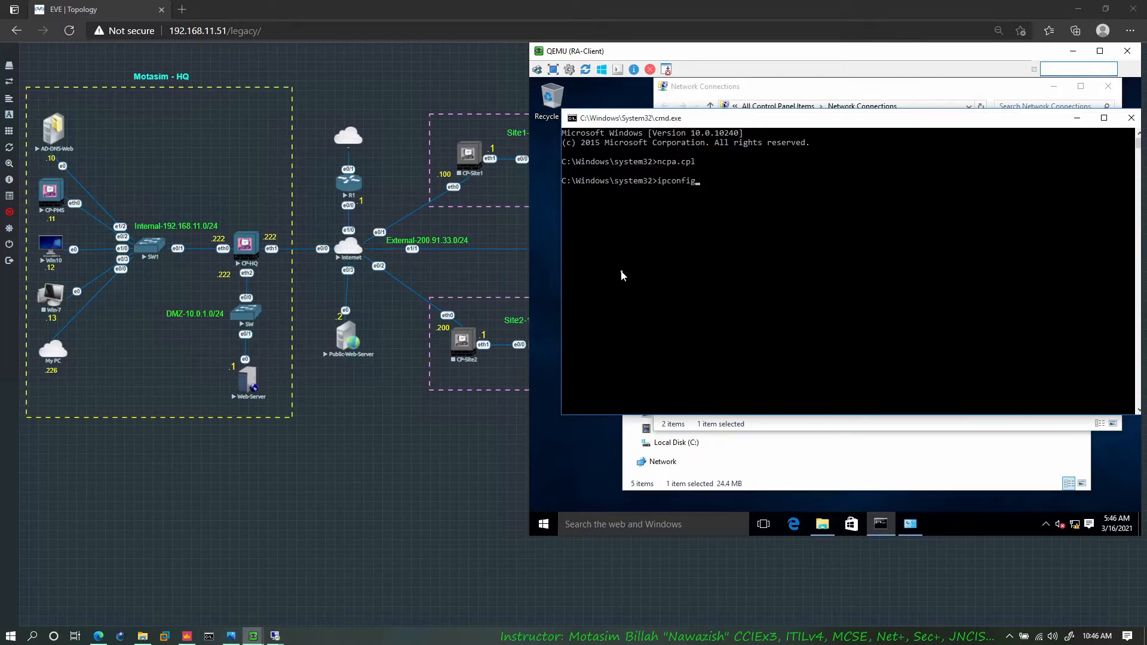
key(Return)
scroll(772, 276, up, 1)
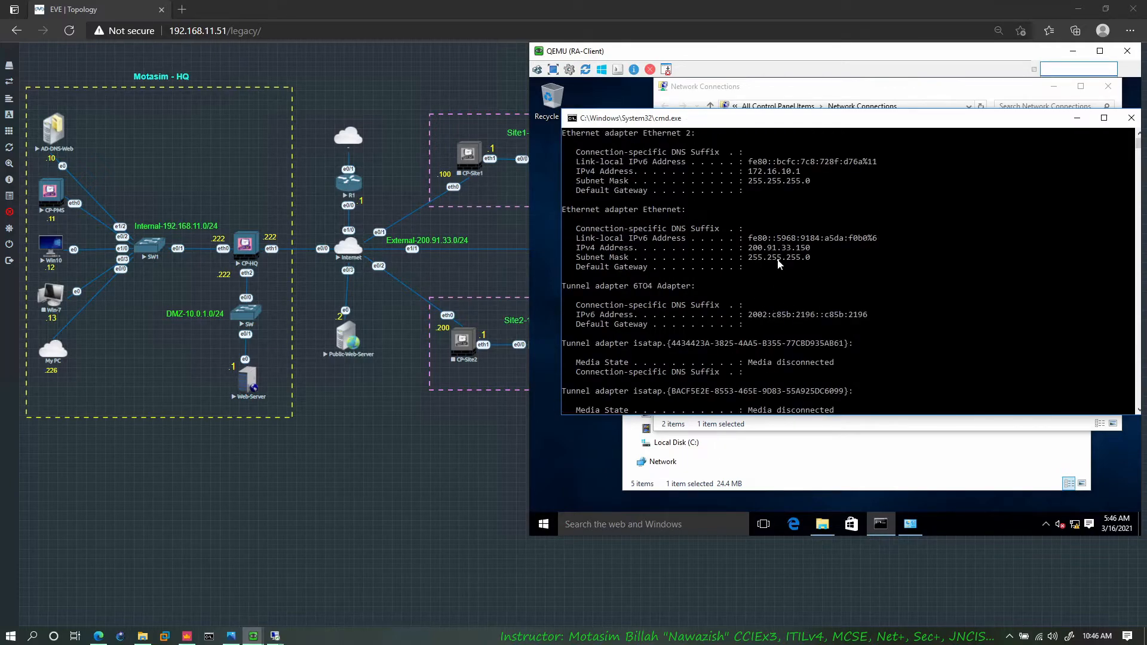
scroll(780, 265, up, 2)
drag(806, 229, 754, 232)
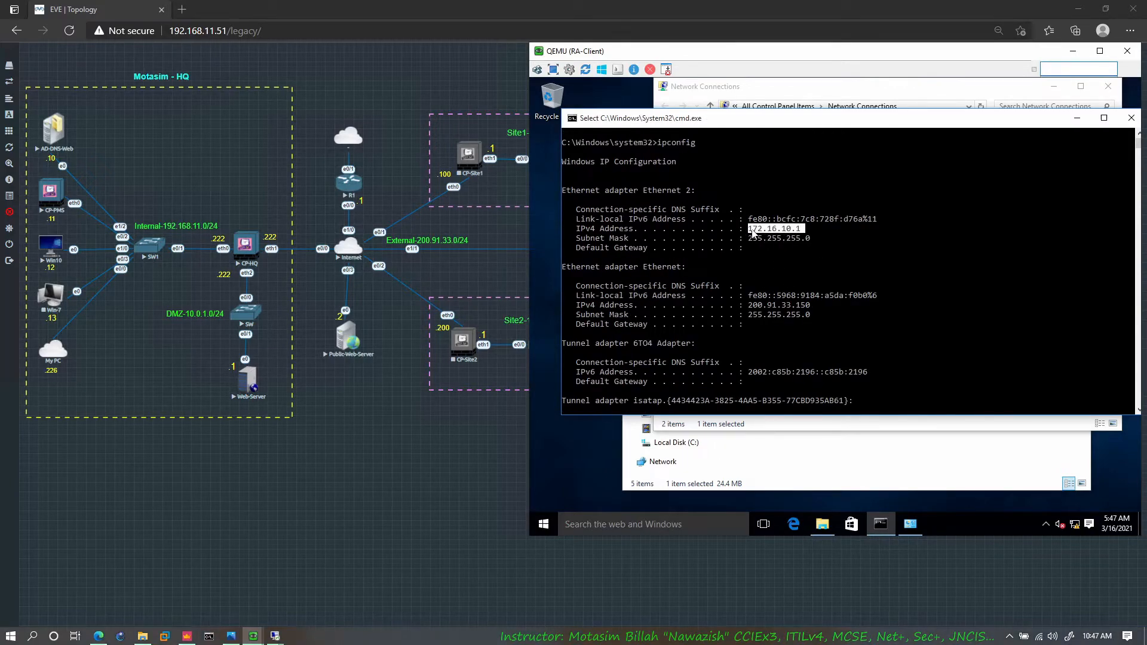
click(779, 231)
click(794, 230)
right_click(792, 230)
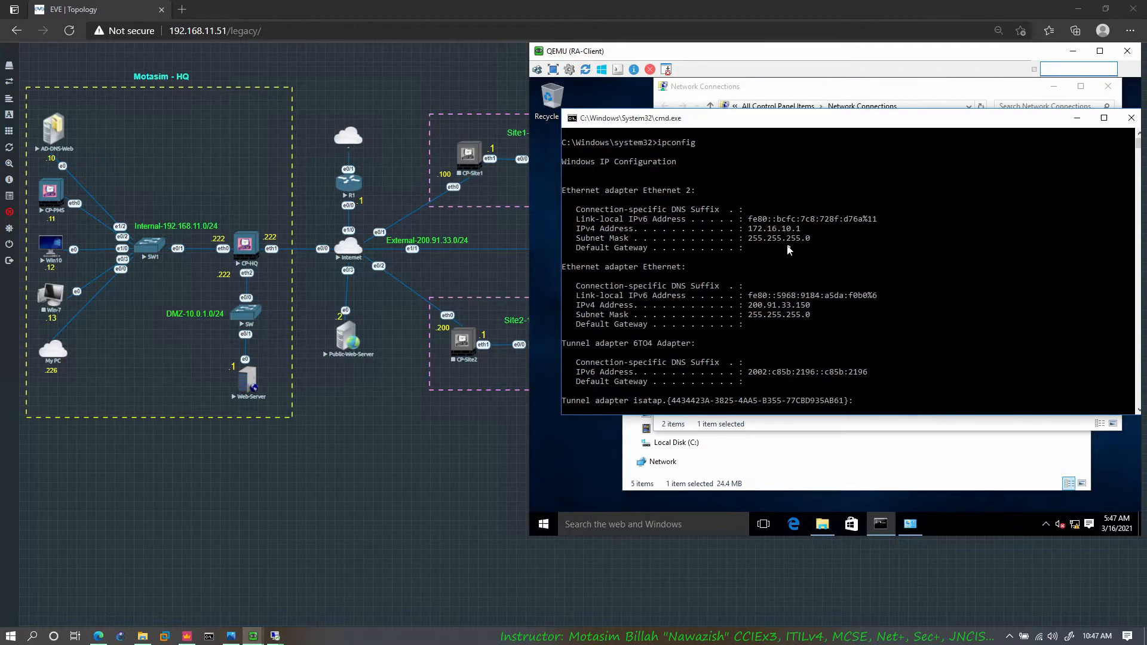
scroll(789, 248, down, 2)
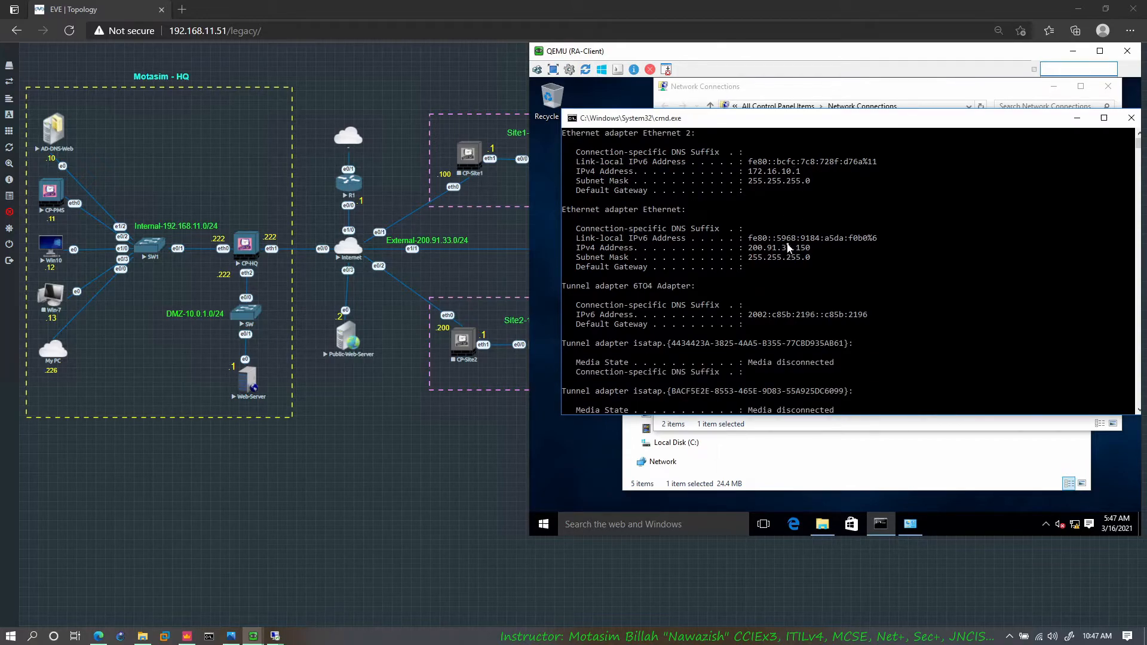
scroll(793, 242, up, 1)
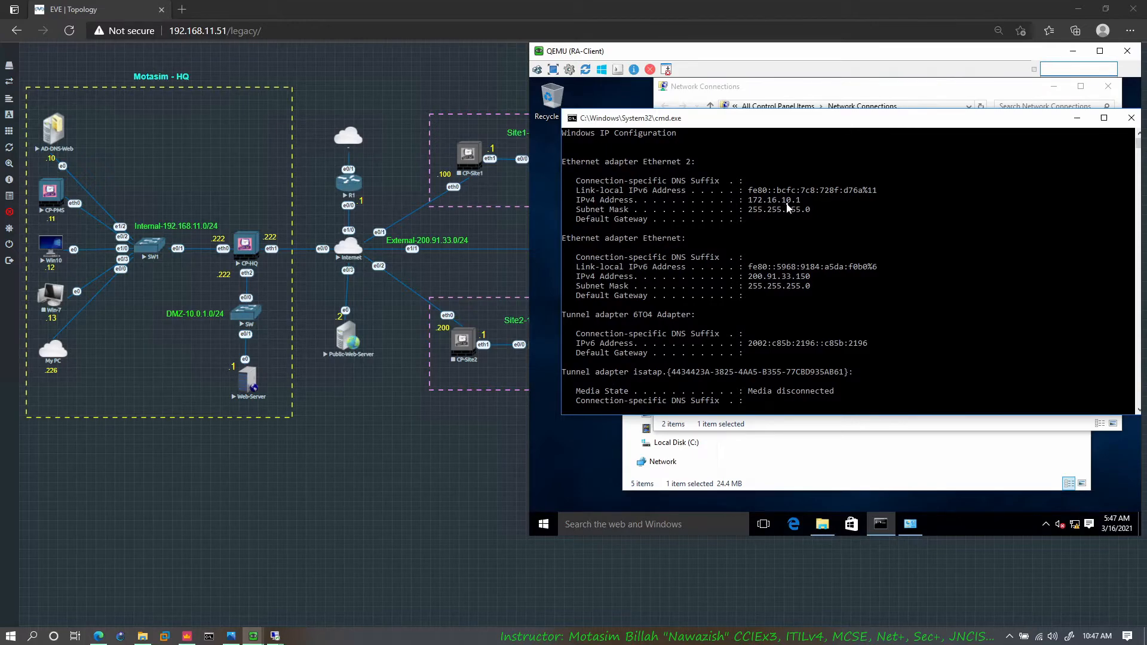
scroll(788, 210, down, 3)
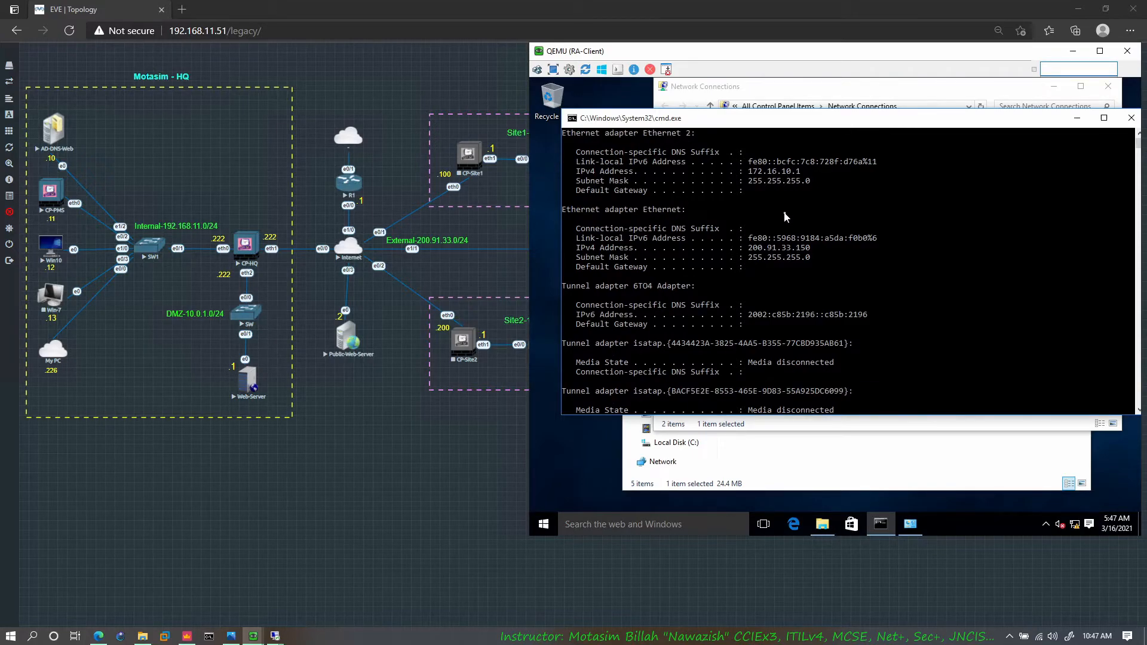
Step: Run ipconfig /all and check the DNS server and description of the Check Point virtual network adapter
scroll(786, 217, down, 1)
key(Up)
text(/all)
key(Return)
scroll(787, 243, up, 5)
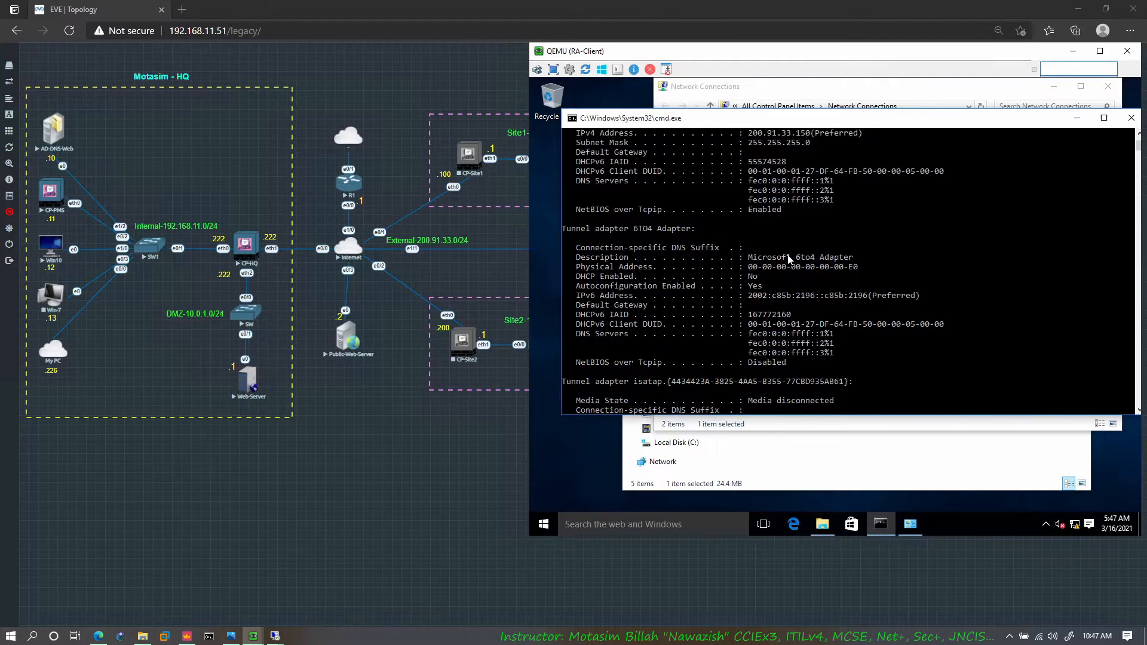
scroll(789, 258, up, 1)
scroll(789, 259, up, 6)
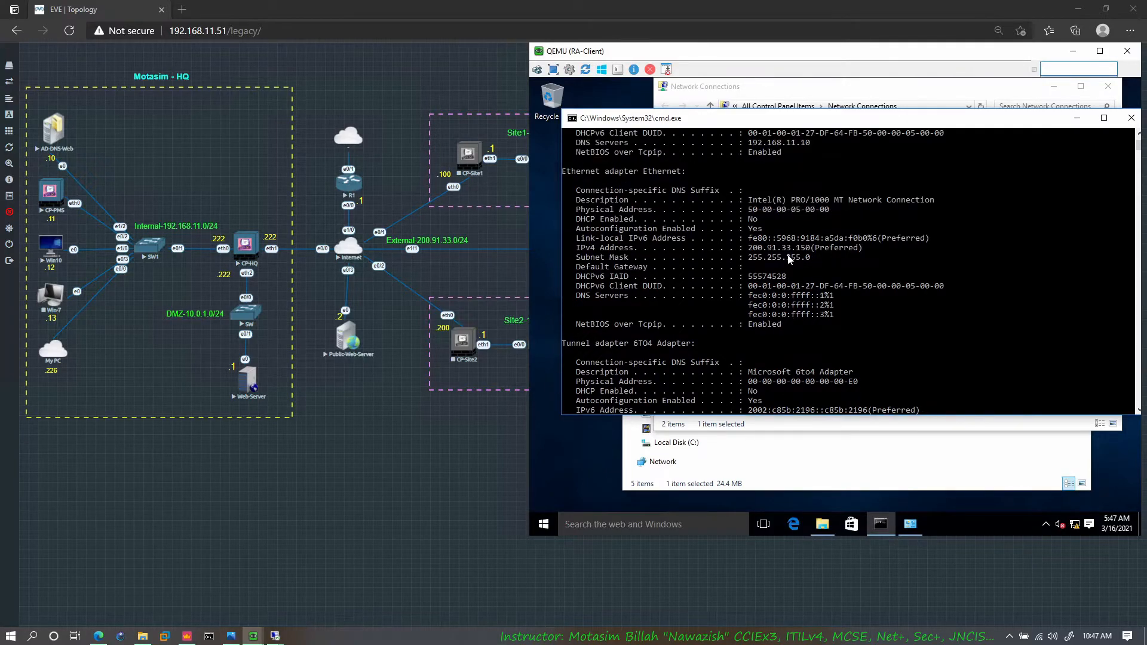
scroll(788, 256, up, 3)
drag(816, 313, 593, 317)
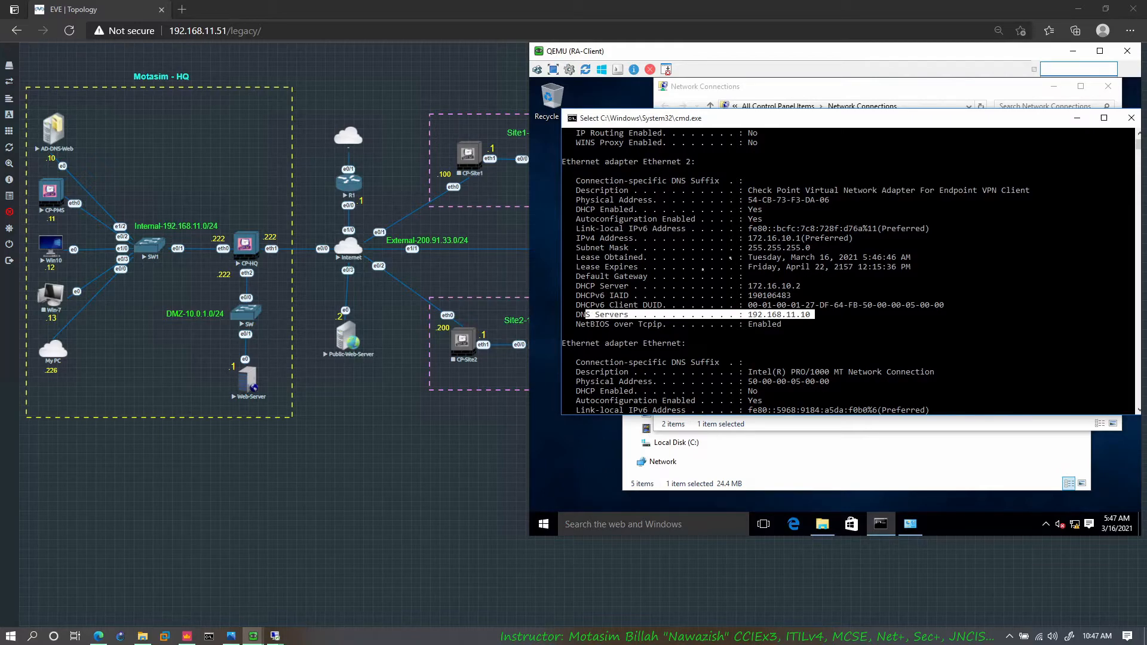
drag(754, 181, 937, 190)
click(937, 190)
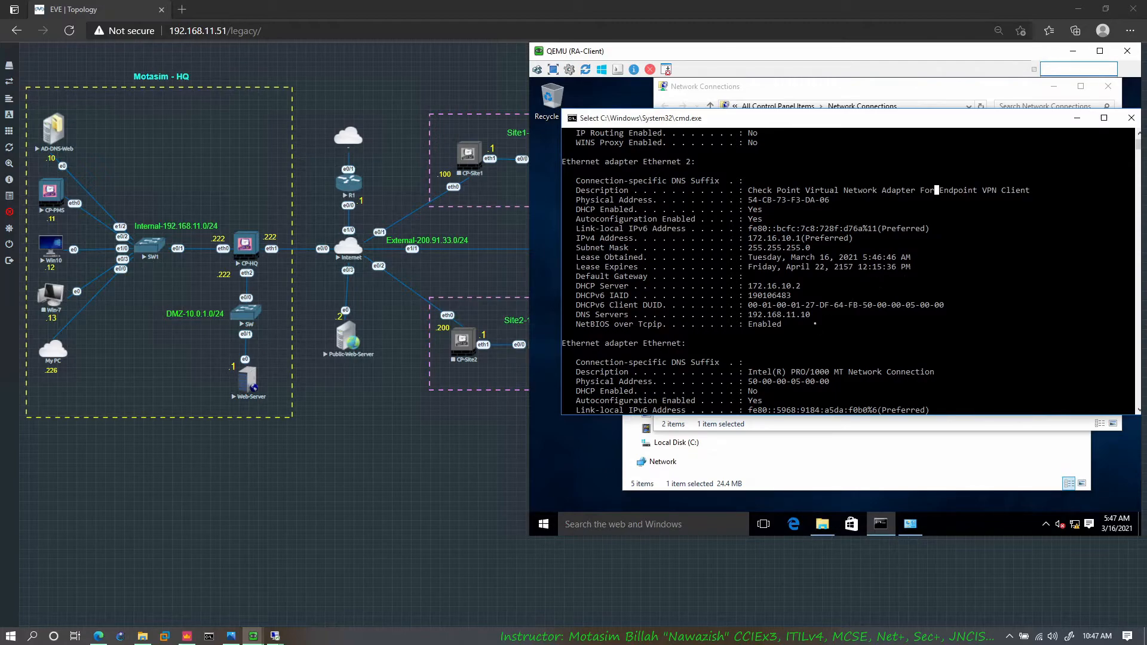
scroll(816, 327, down, 2)
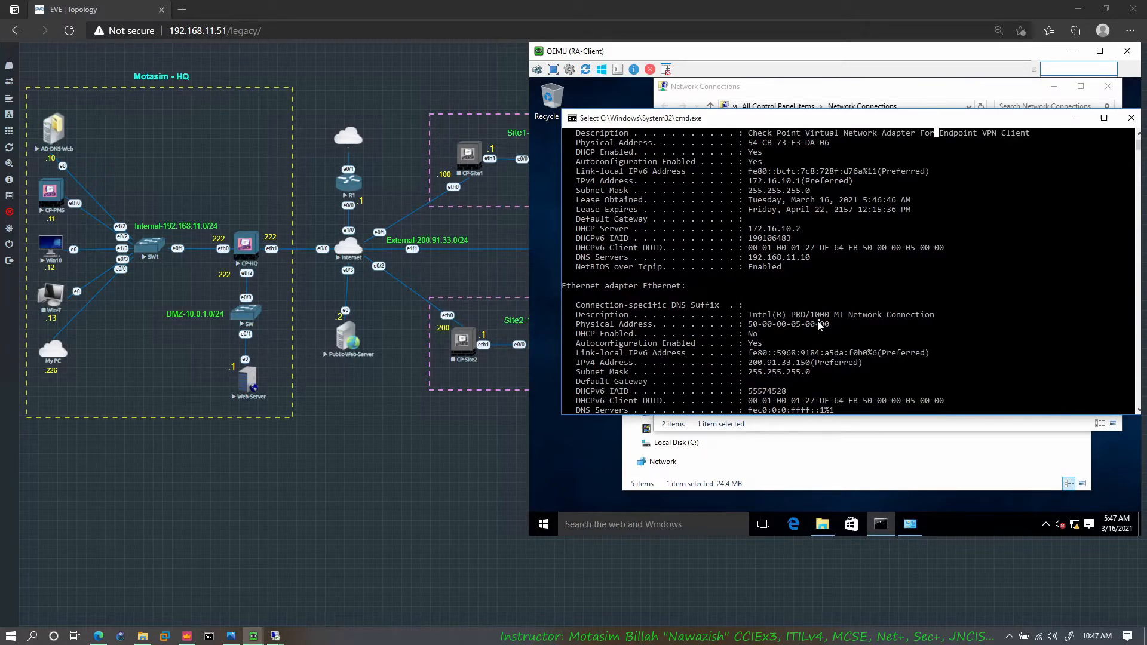
Step: Ping the internal AD-DNS-Web server at 192.168.11.10 and the Win10 host at 192.168.11.12 from RA-Client
key(Escape)
key(Return)
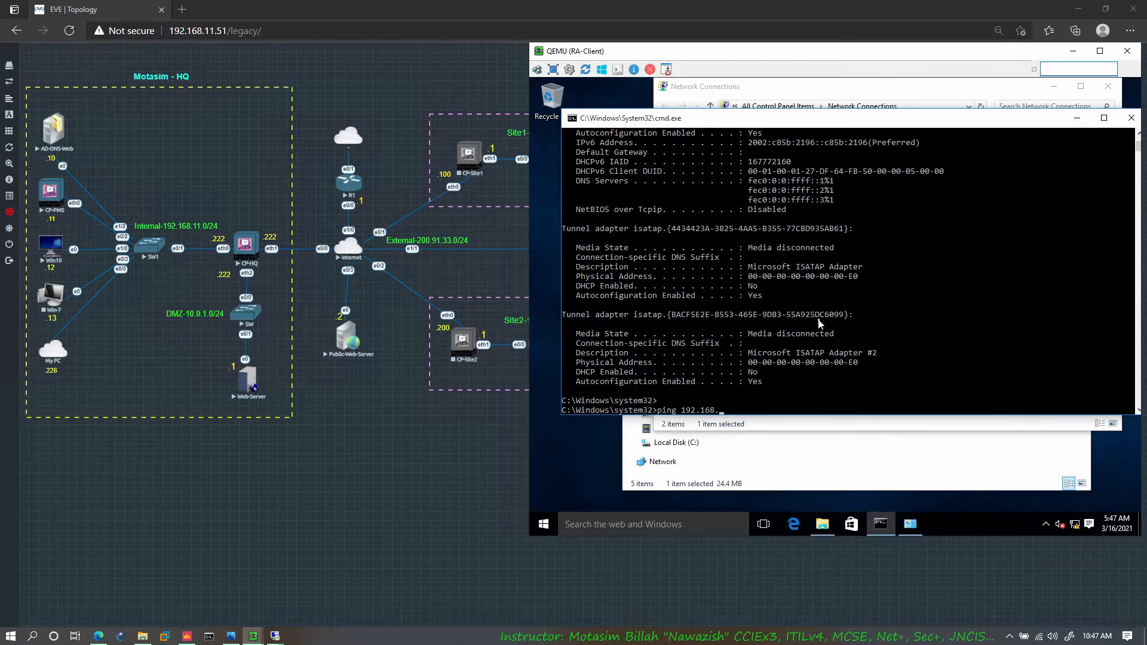
key(Return)
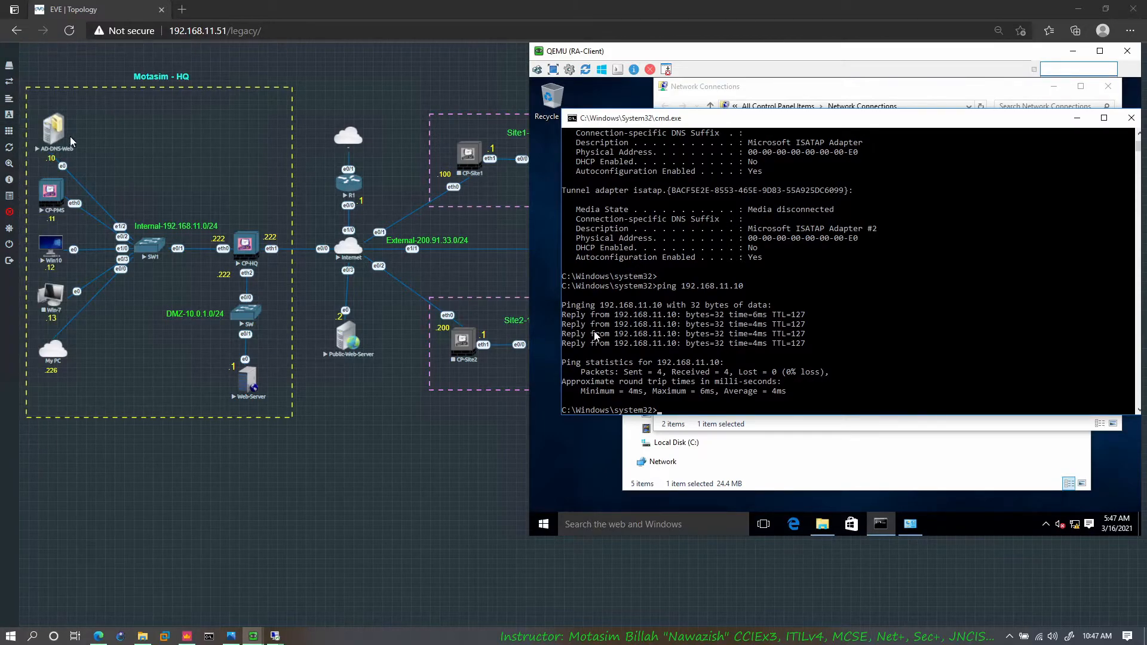
click(813, 338)
key(Up)
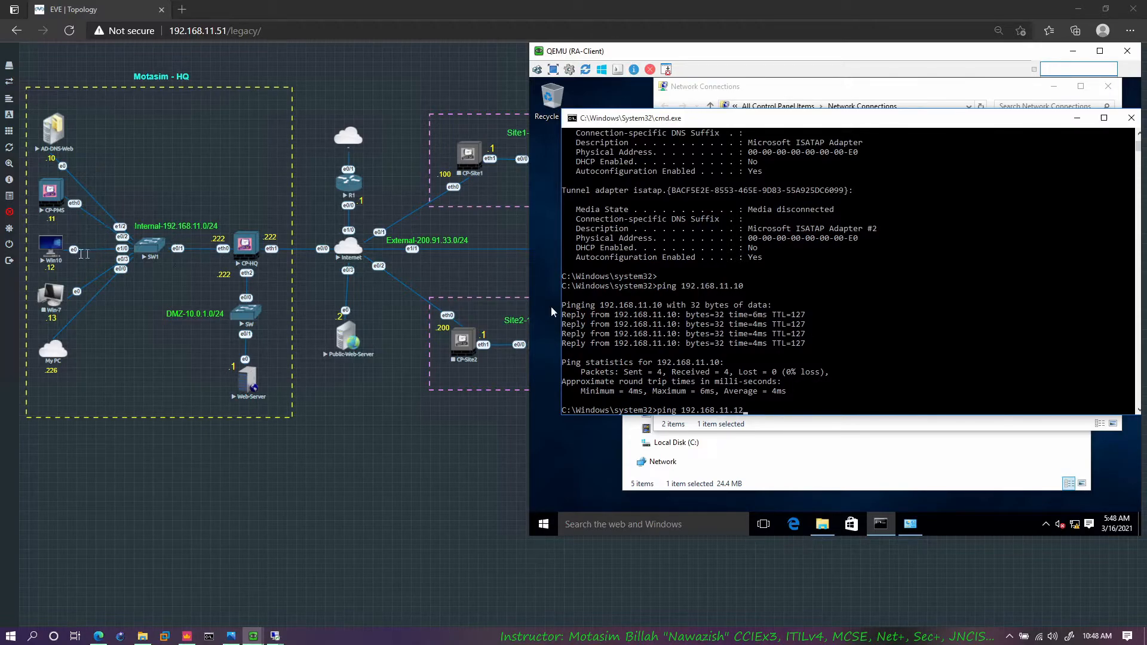
text(2)
key(Return)
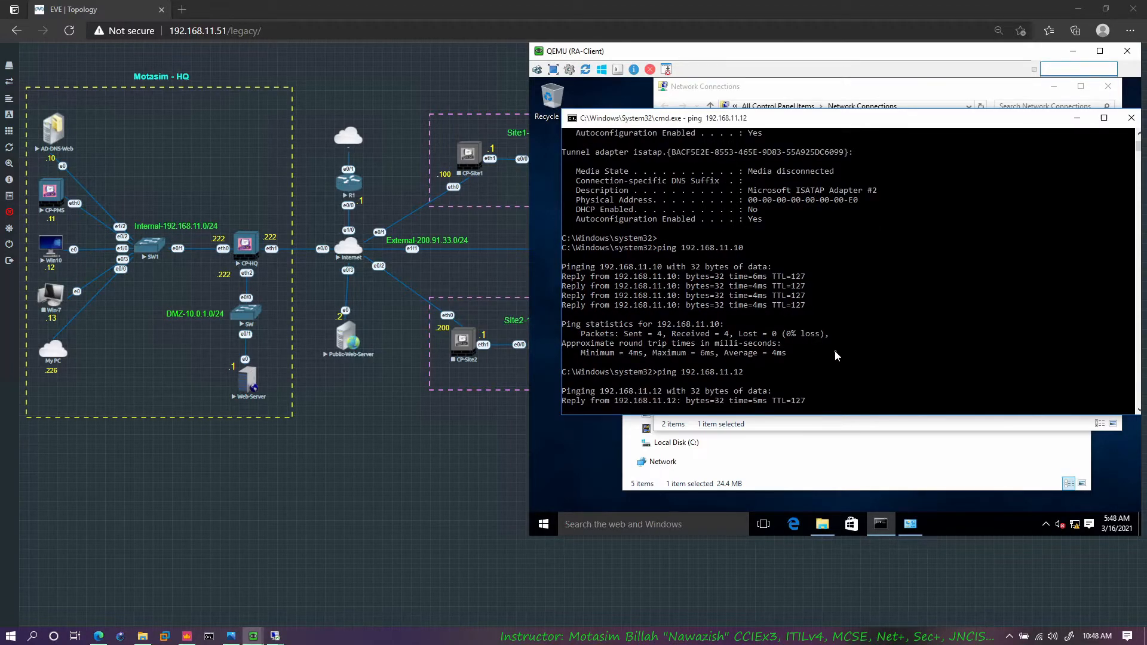
key(ctrl+c)
Step: Open app.motasim.com in the Edge browser on RA-Client to test access to the internal app server
click(798, 522)
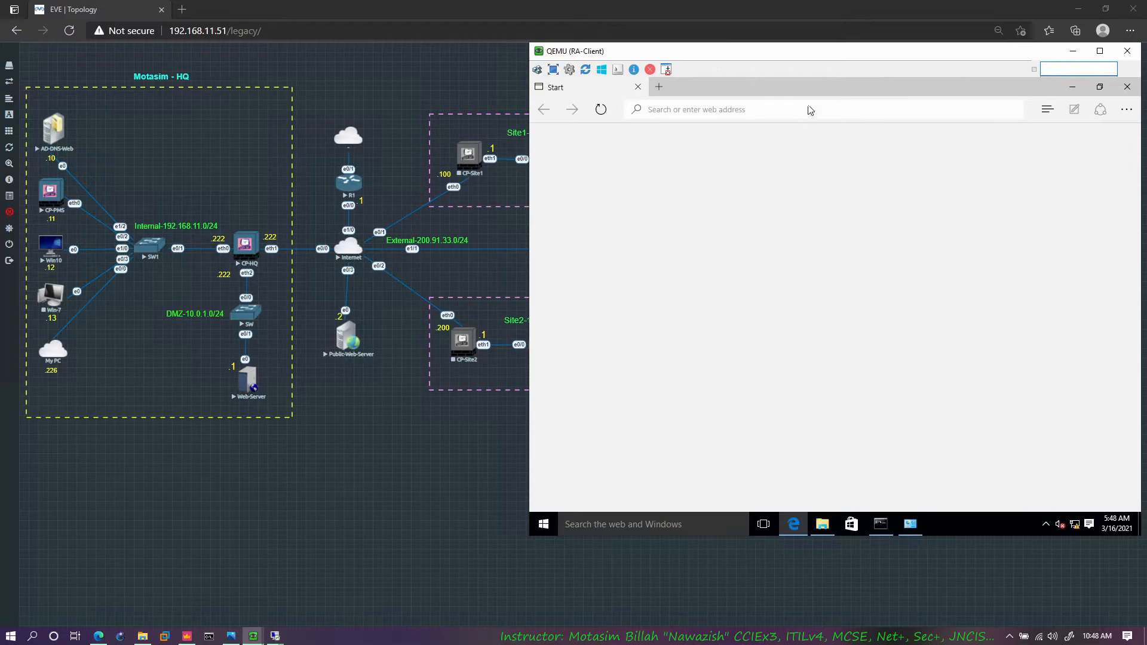
text(app.motasim.com)
key(Return)
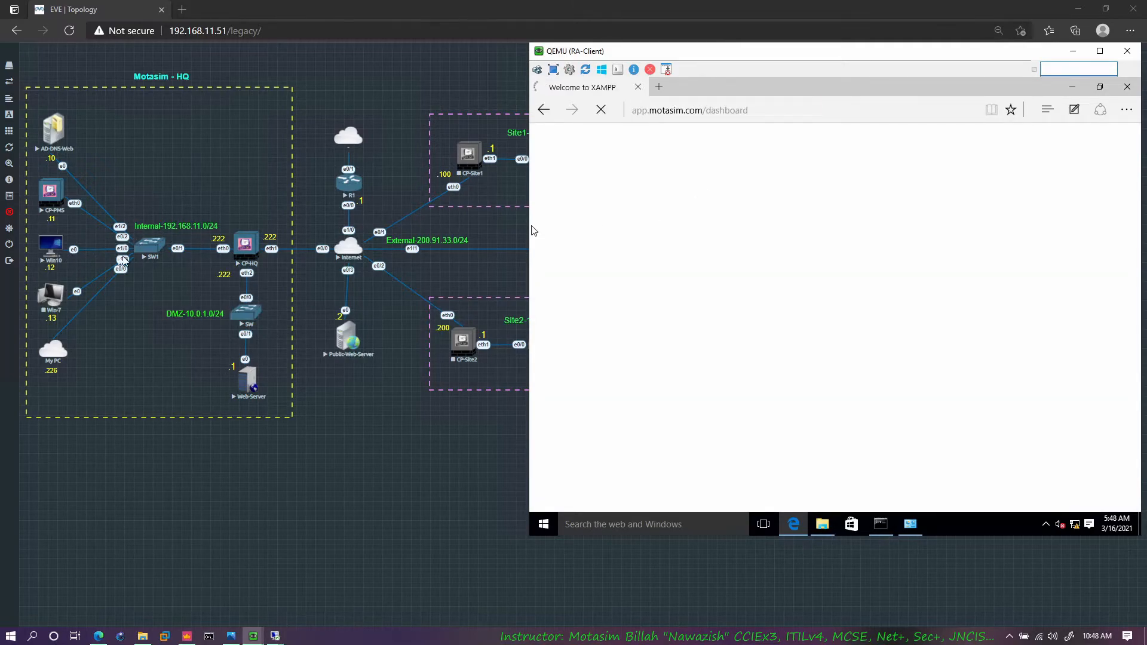
click(660, 87)
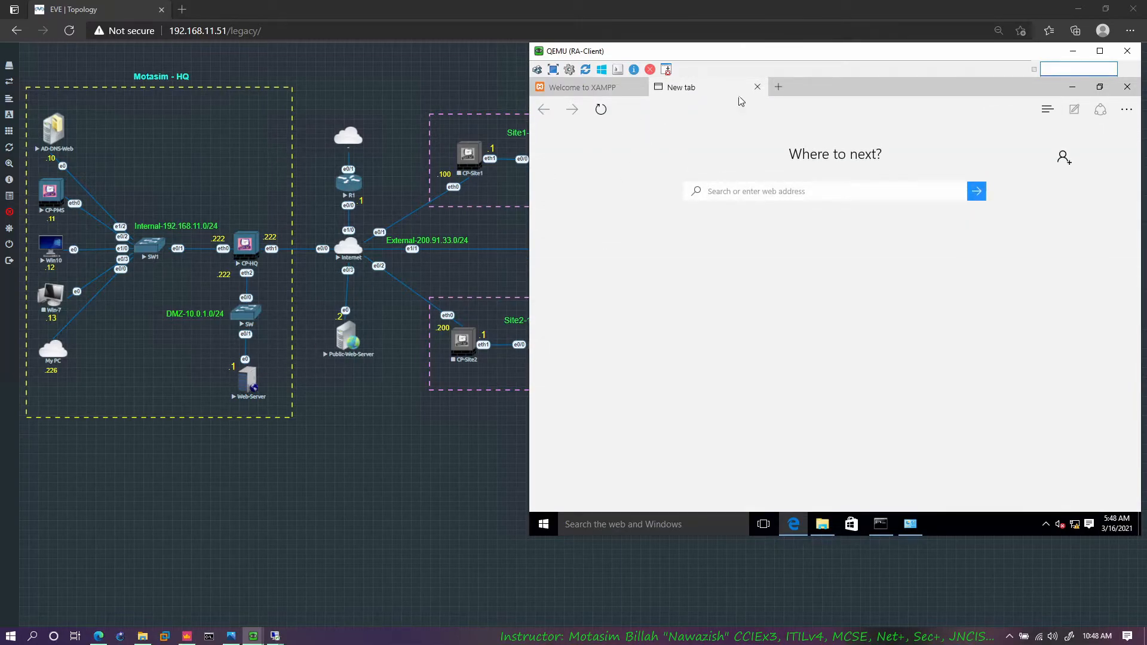
click(739, 114)
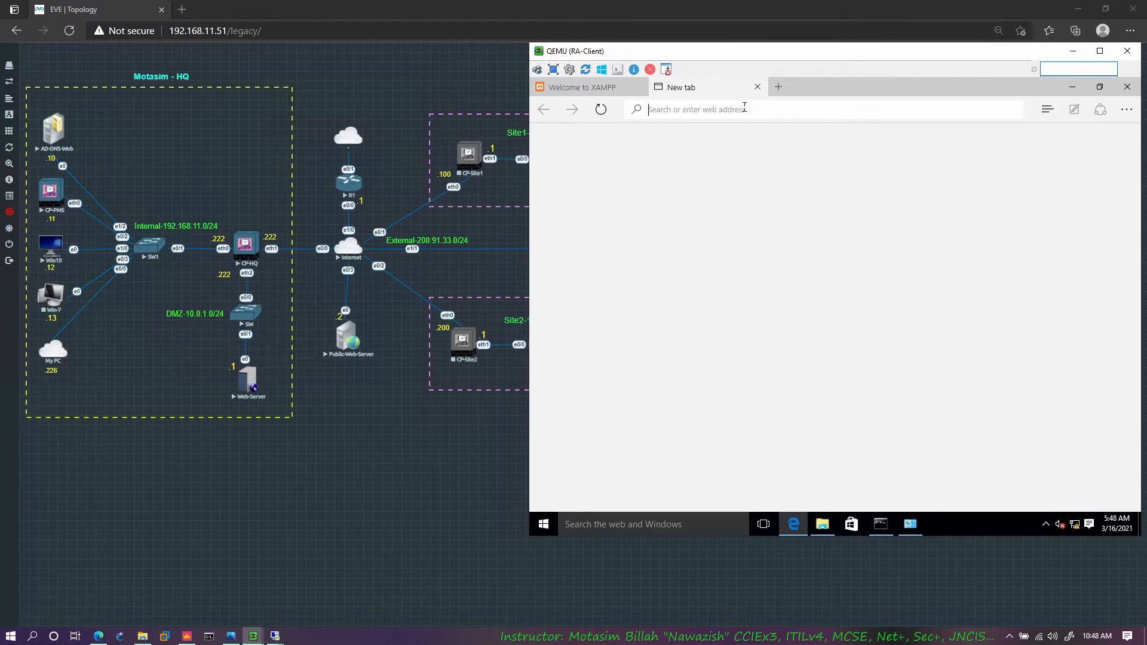
text(www.motasim.com)
key(Return)
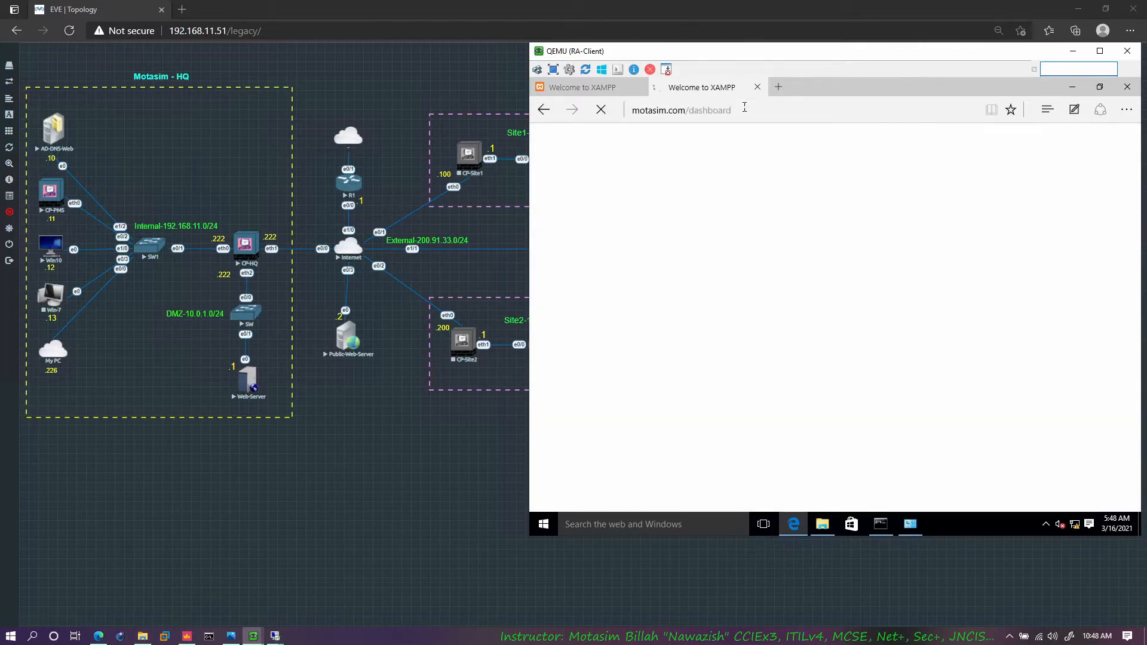
Step: Load kamran.com in another new browser tab on RA-Client
click(777, 88)
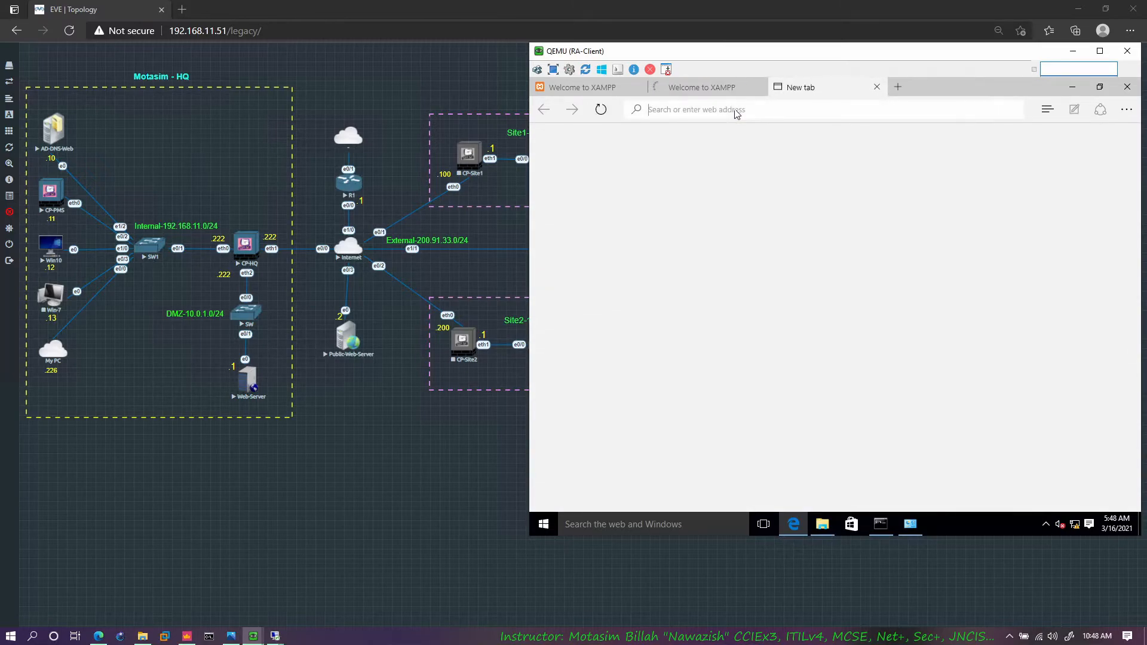
text(kamran.com)
key(Return)
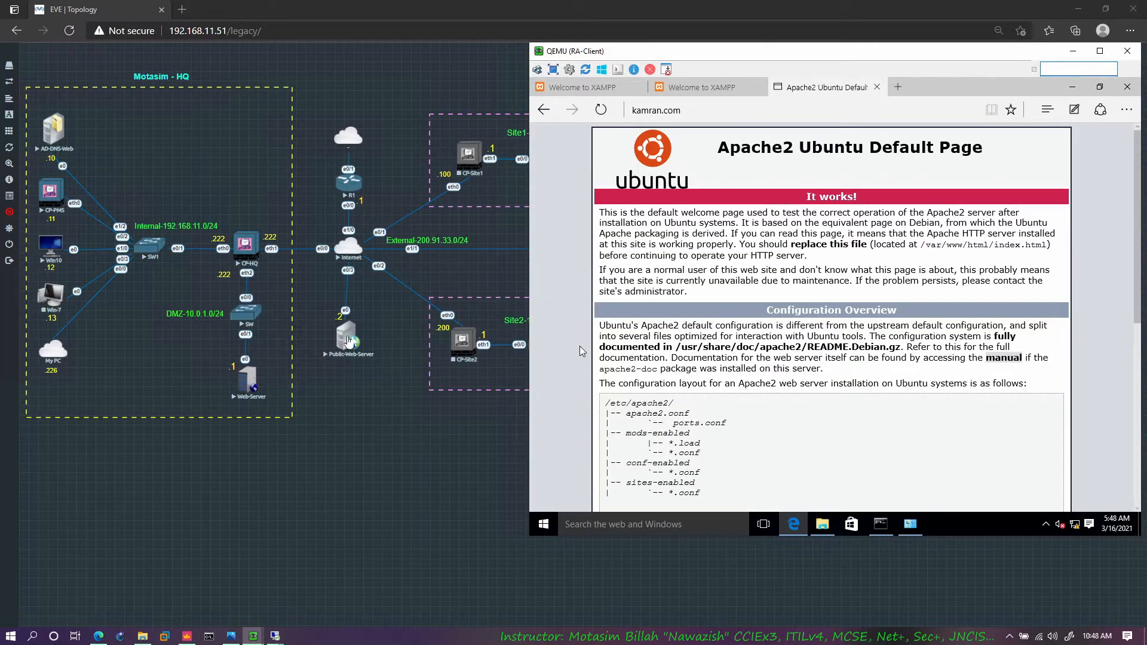
Step: Review the loaded motasim.com, app.motasim.com and kamran.com pages in the open browser tabs
click(708, 91)
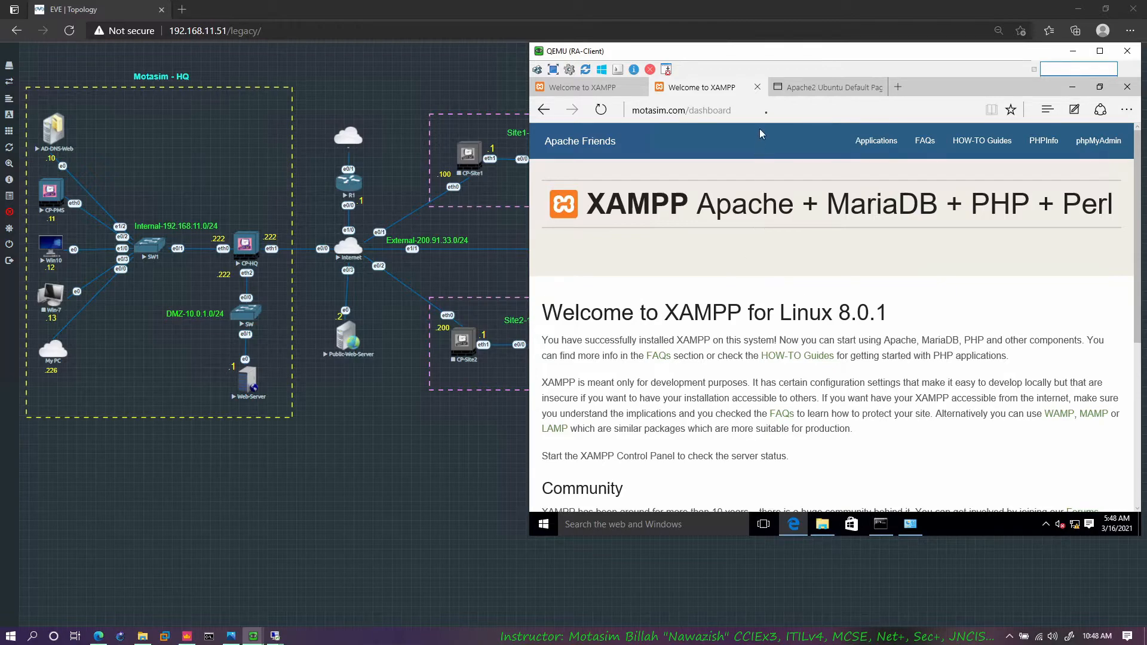
click(797, 93)
click(609, 89)
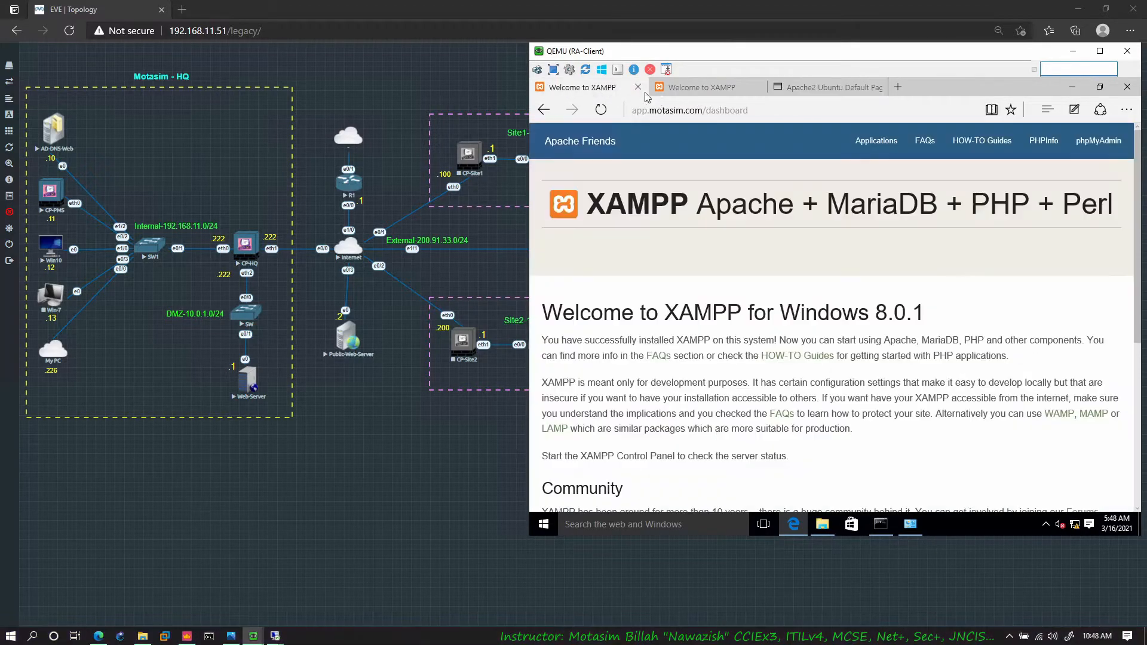
click(688, 90)
click(829, 90)
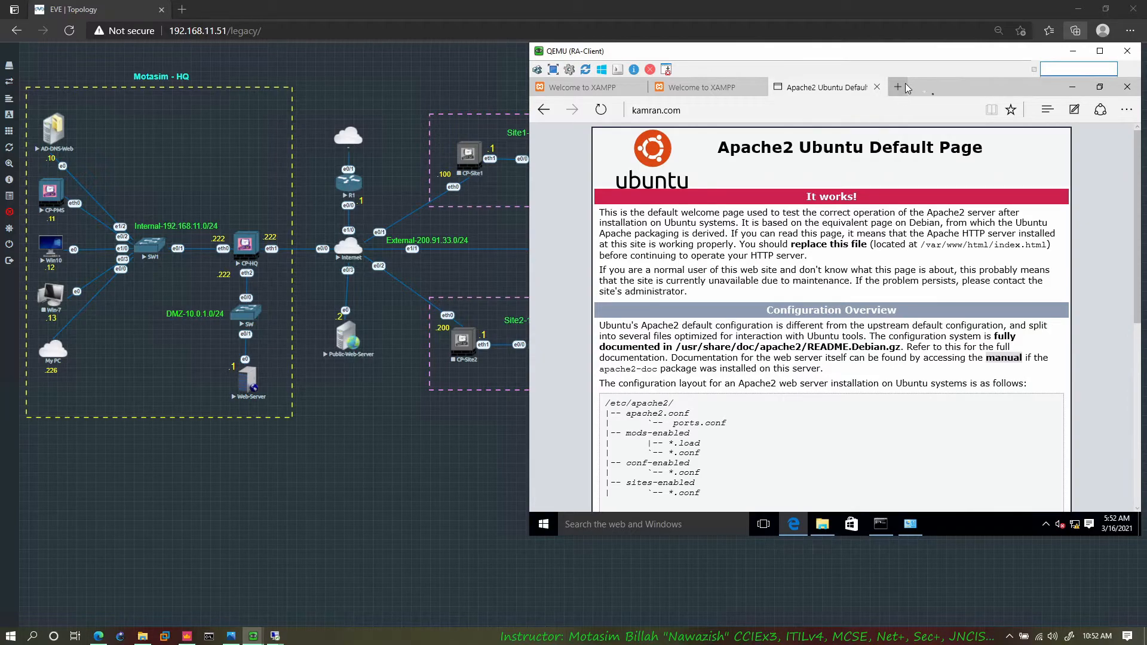
click(903, 86)
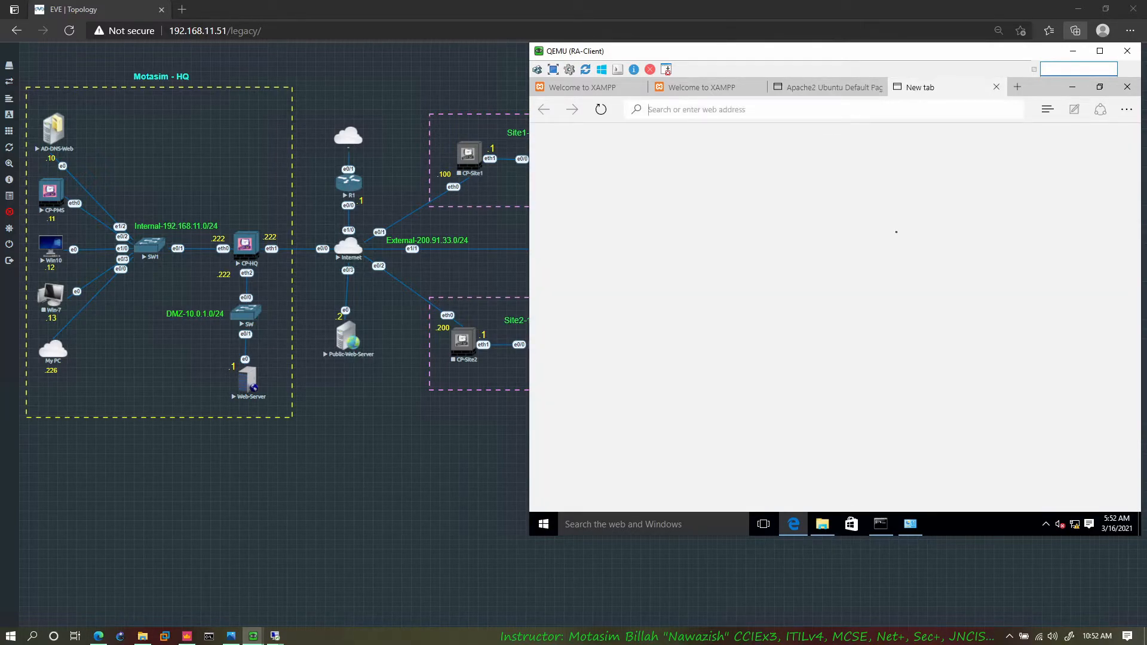
click(1046, 524)
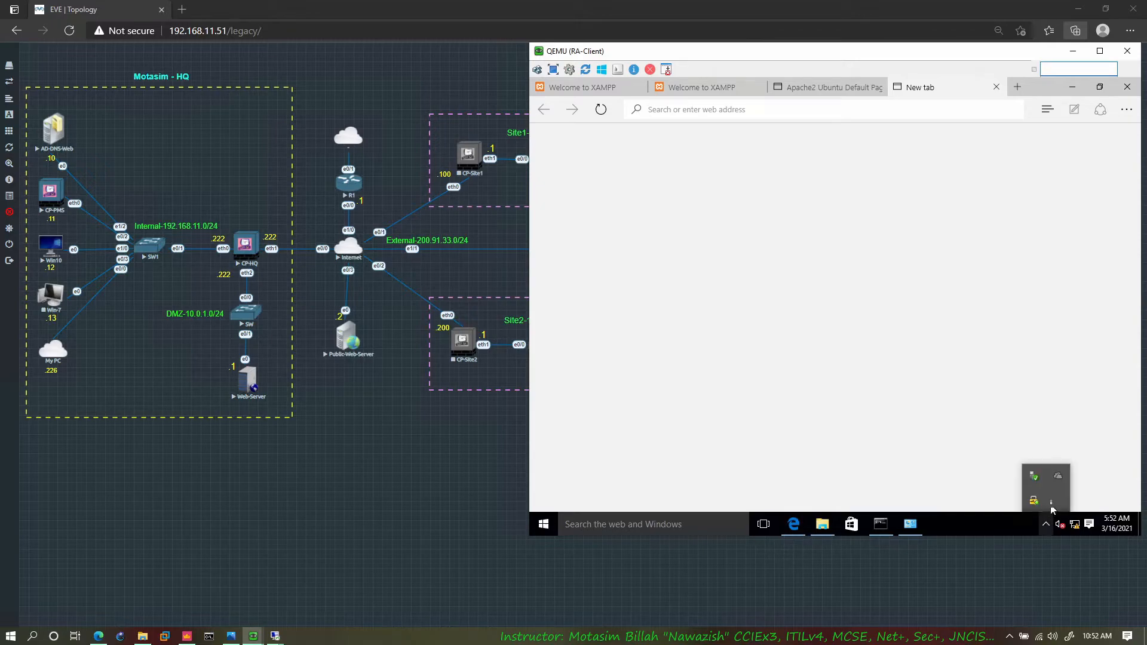
click(833, 110)
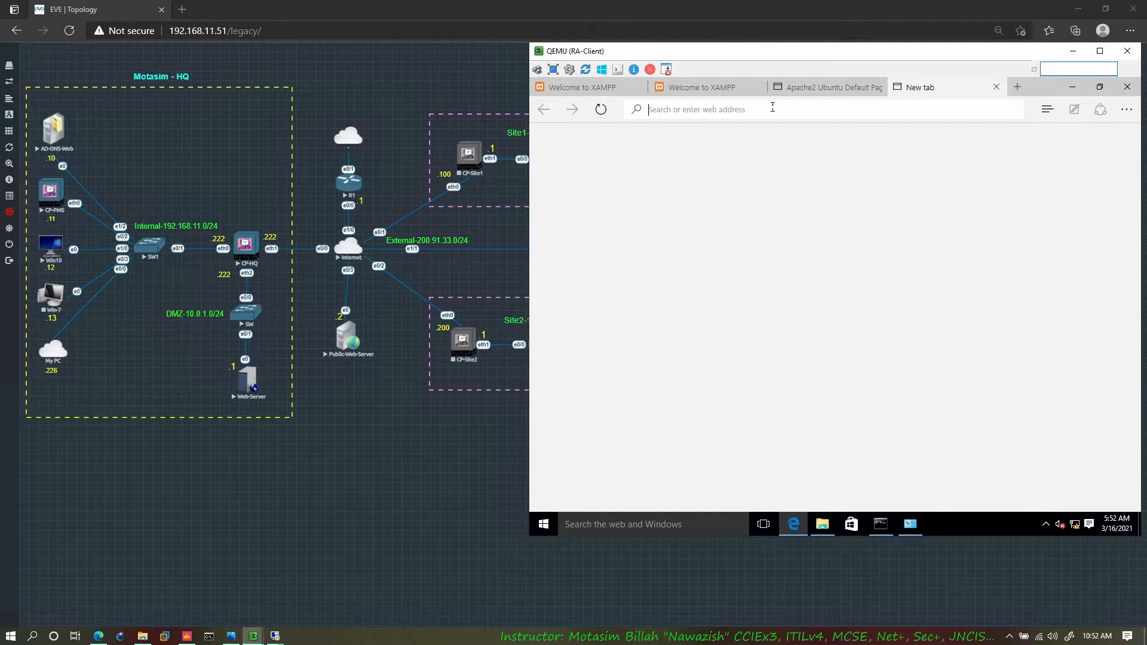
text(https://200.91.33.222/sslvpn)
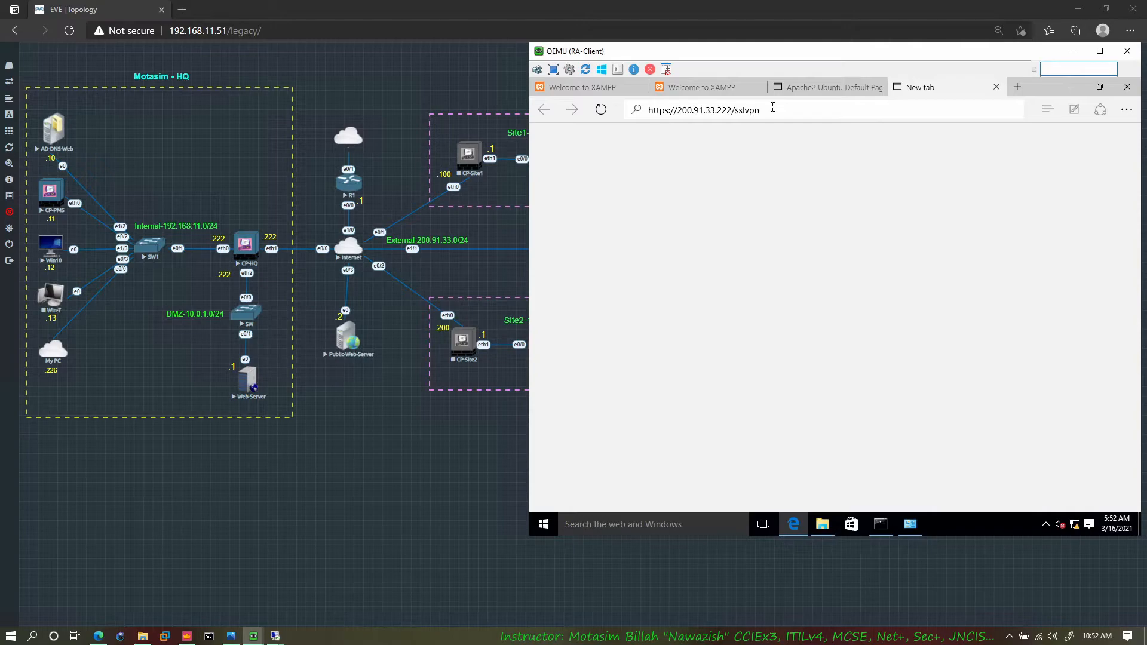
key(Return)
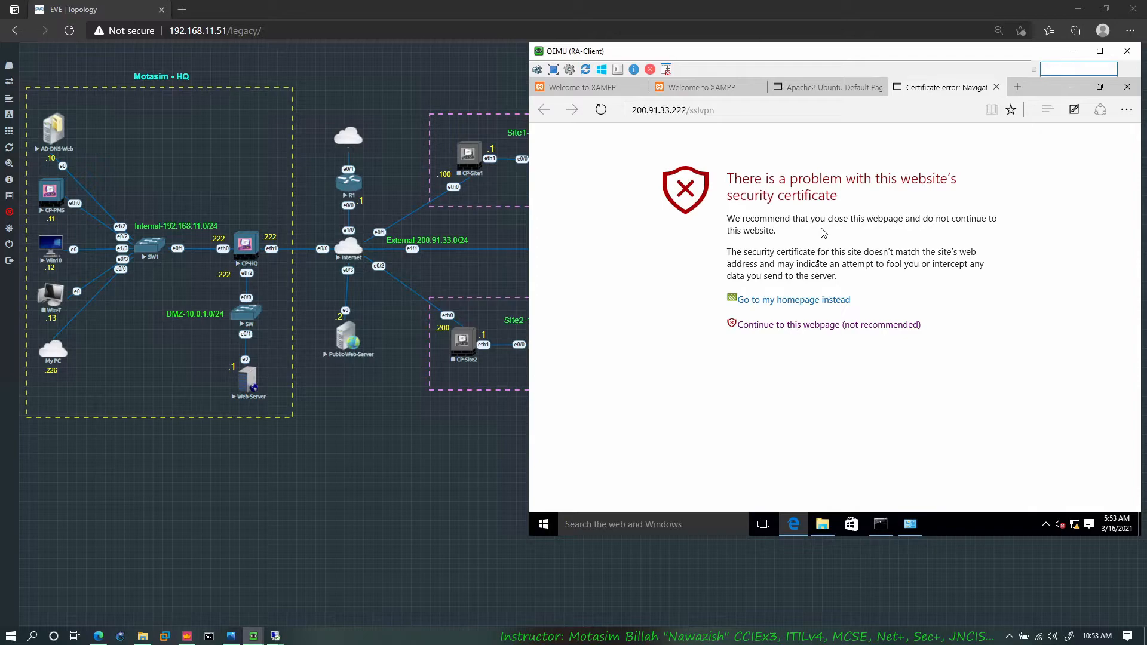
Step: Continue past the certificate warning and sign in to the Check Point Mobile portal with the VPN user's username and password
click(804, 325)
click(794, 286)
text(kamran)
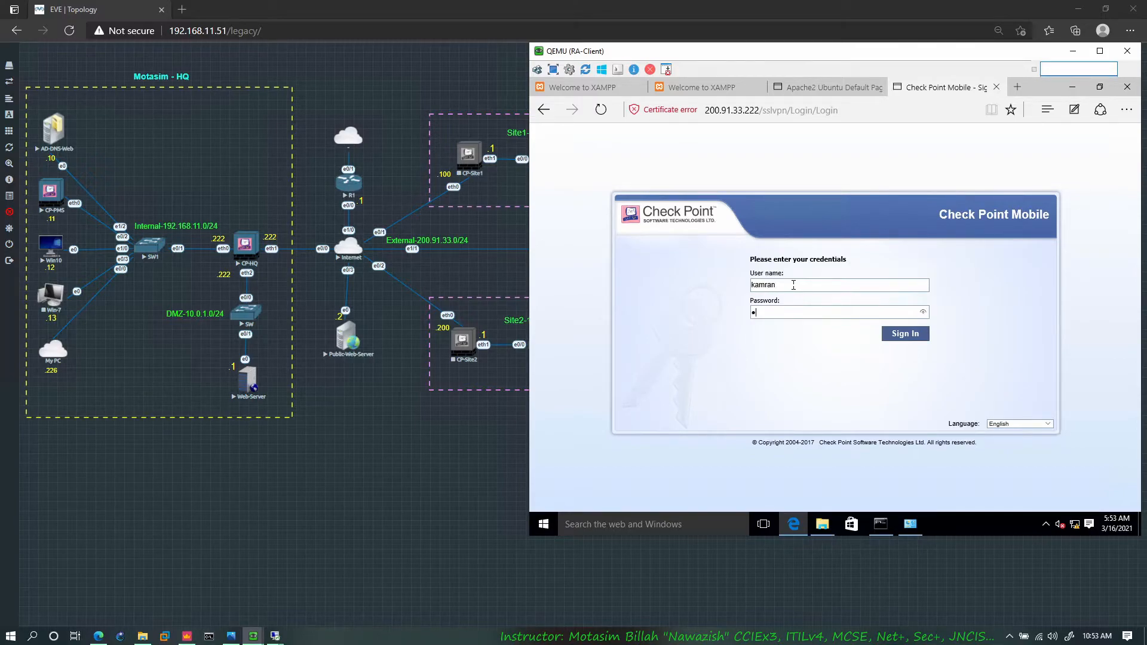
key(Return)
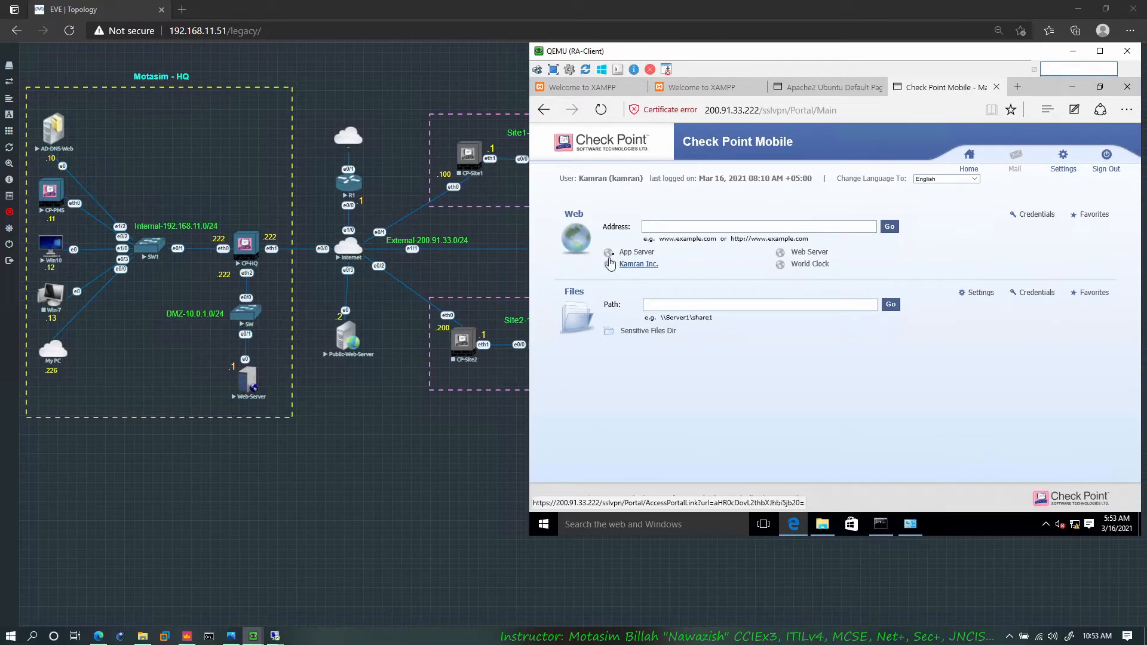
Step: Test the portal's App Server web link, return to the portal, and open the Sensitive Files Dir share
click(632, 252)
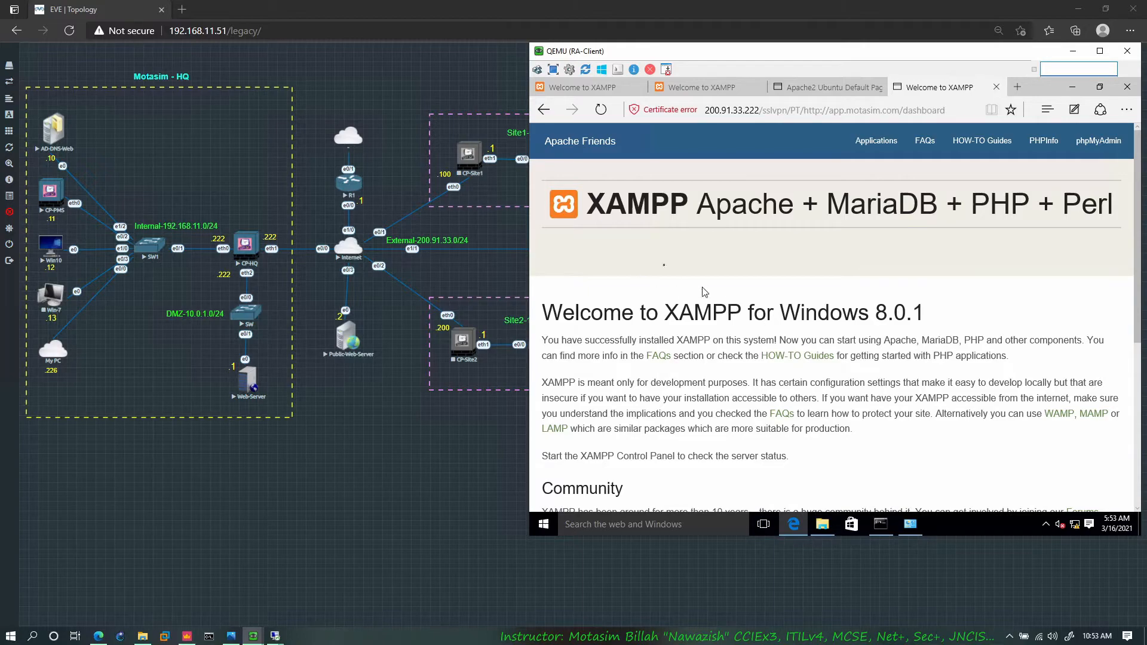
click(544, 110)
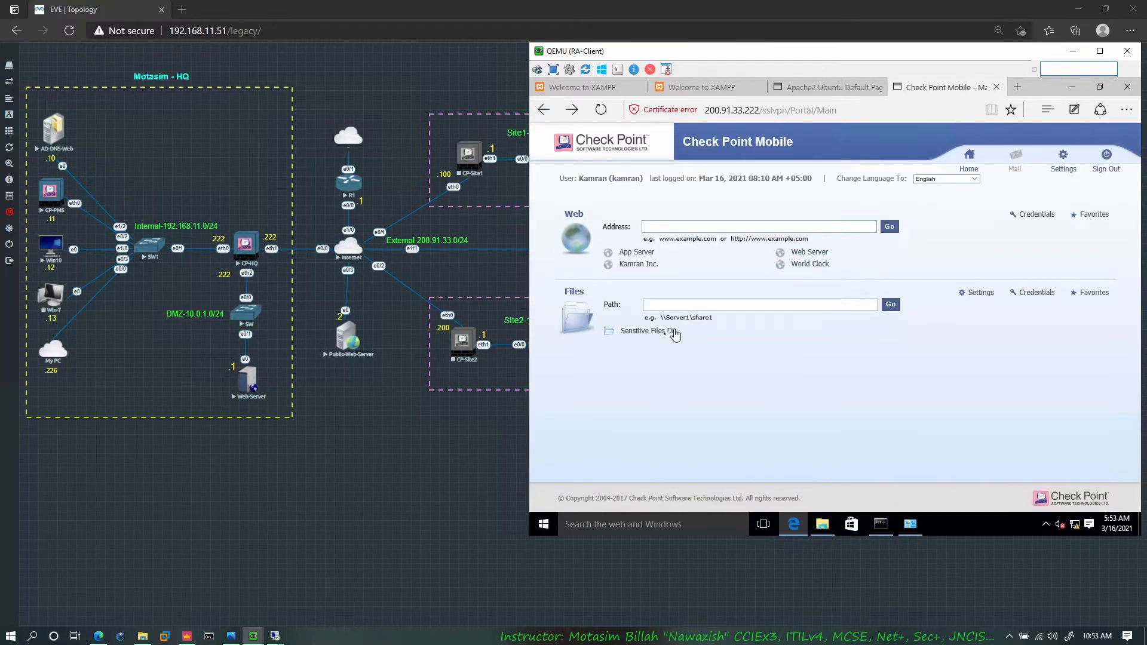
click(655, 332)
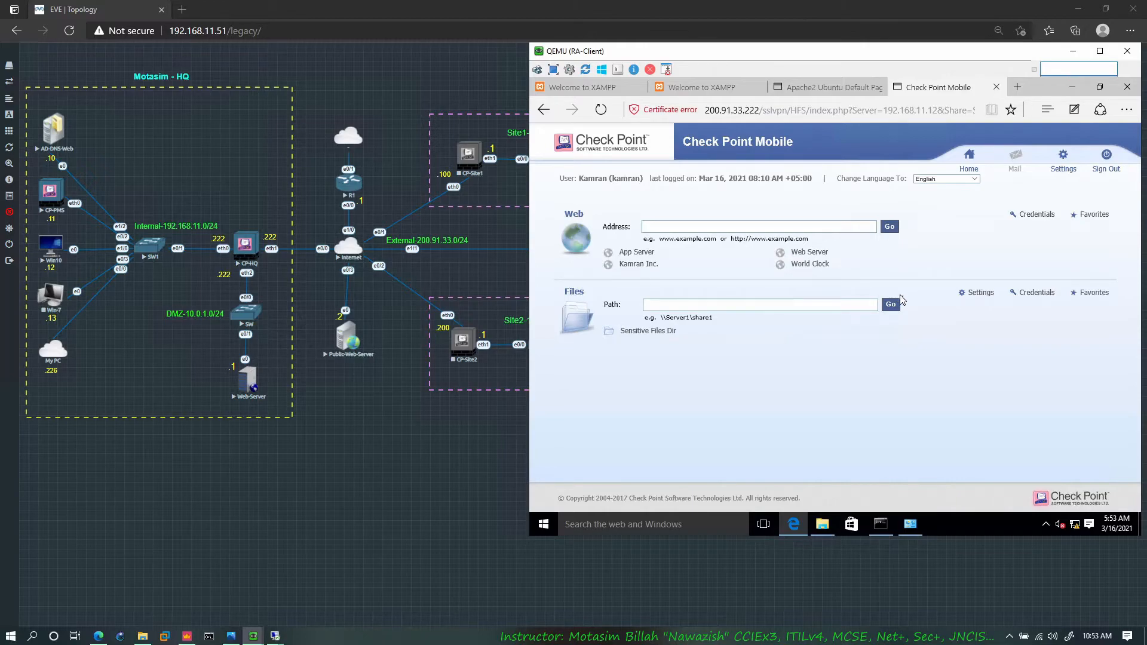
click(655, 332)
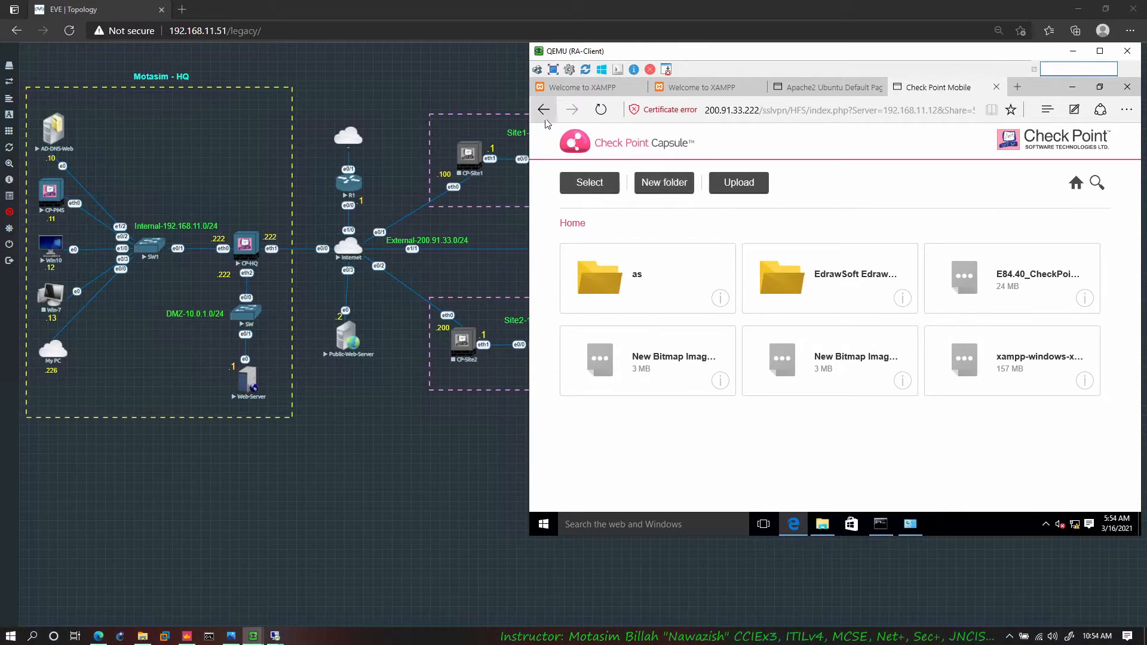
Step: Return from the file share to the Check Point Mobile portal and sign out of the session
click(543, 109)
click(1100, 166)
click(918, 394)
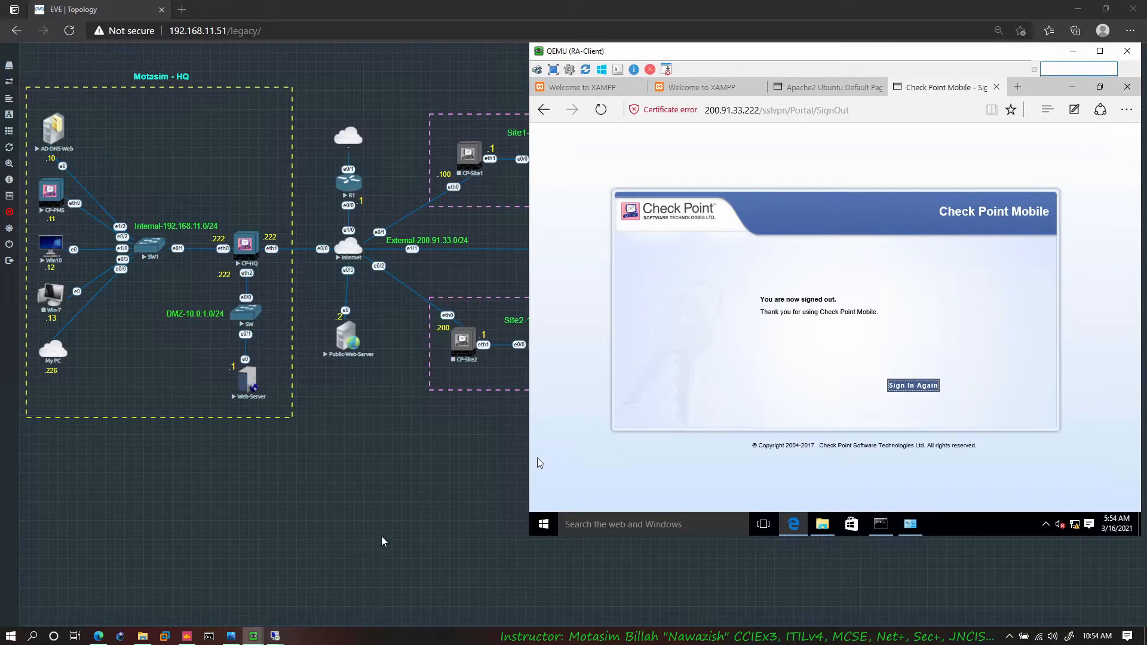
Step: Switch to SmartConsole, refresh the fw.log entries, and examine the VPN Decrypt entries for the RemoteAccess community
click(187, 636)
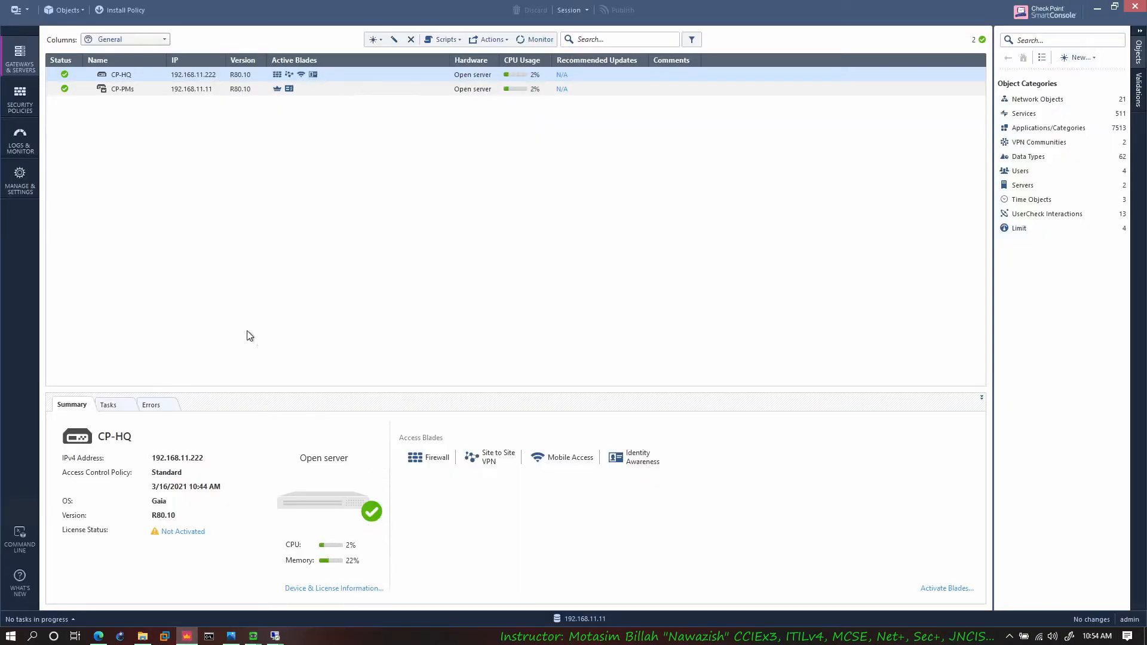
click(23, 141)
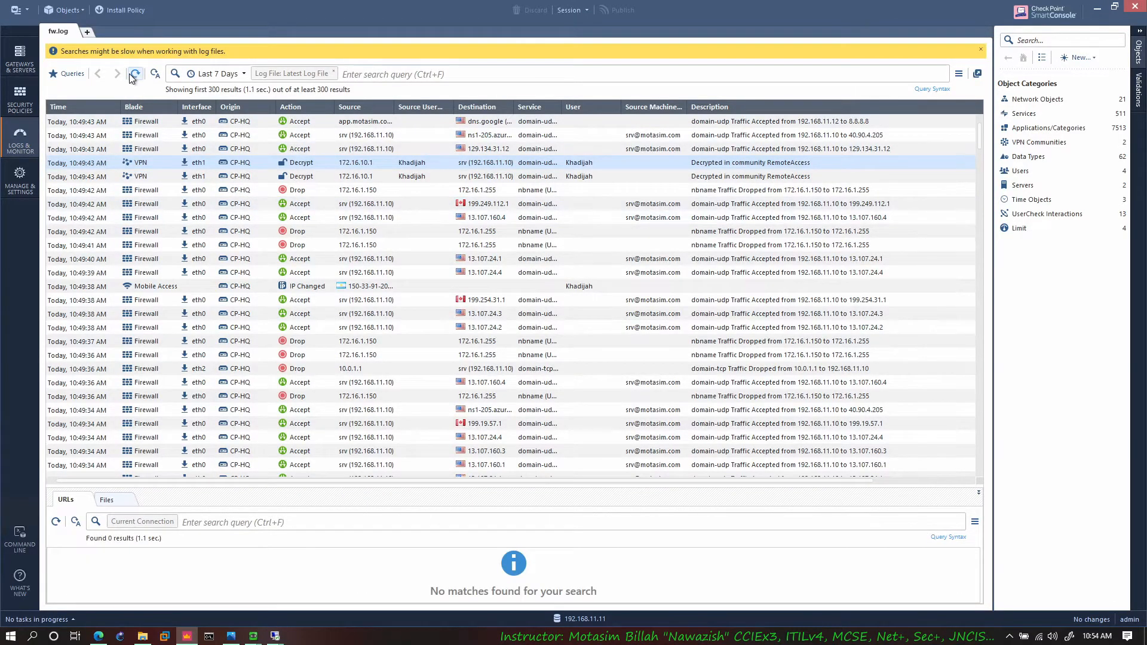
click(134, 75)
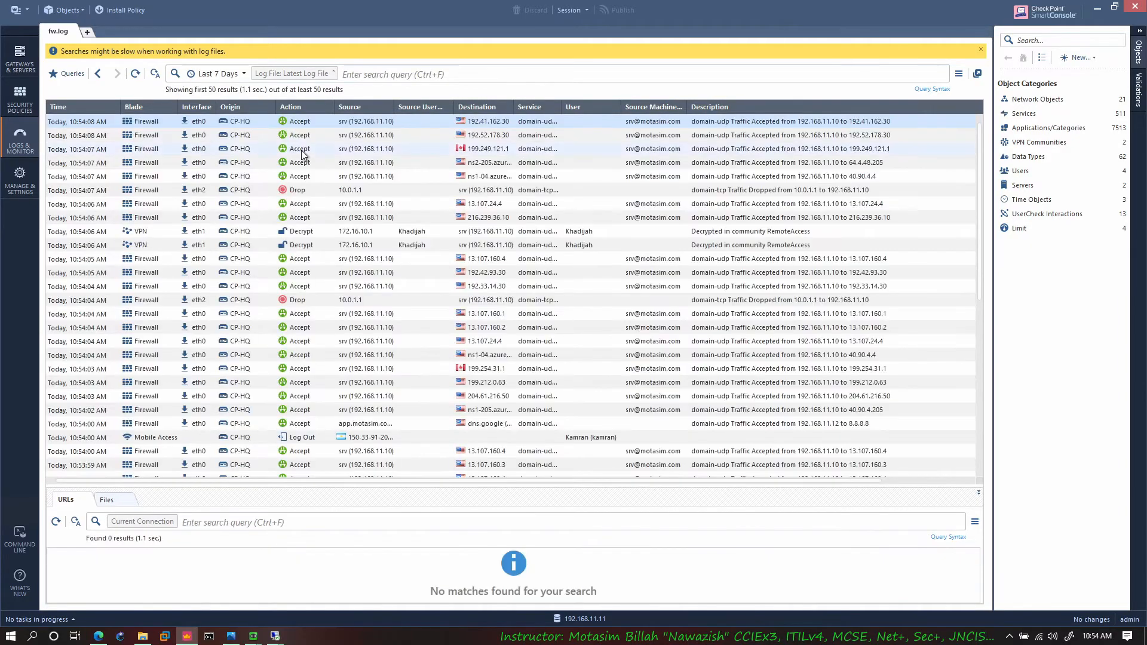
click(437, 231)
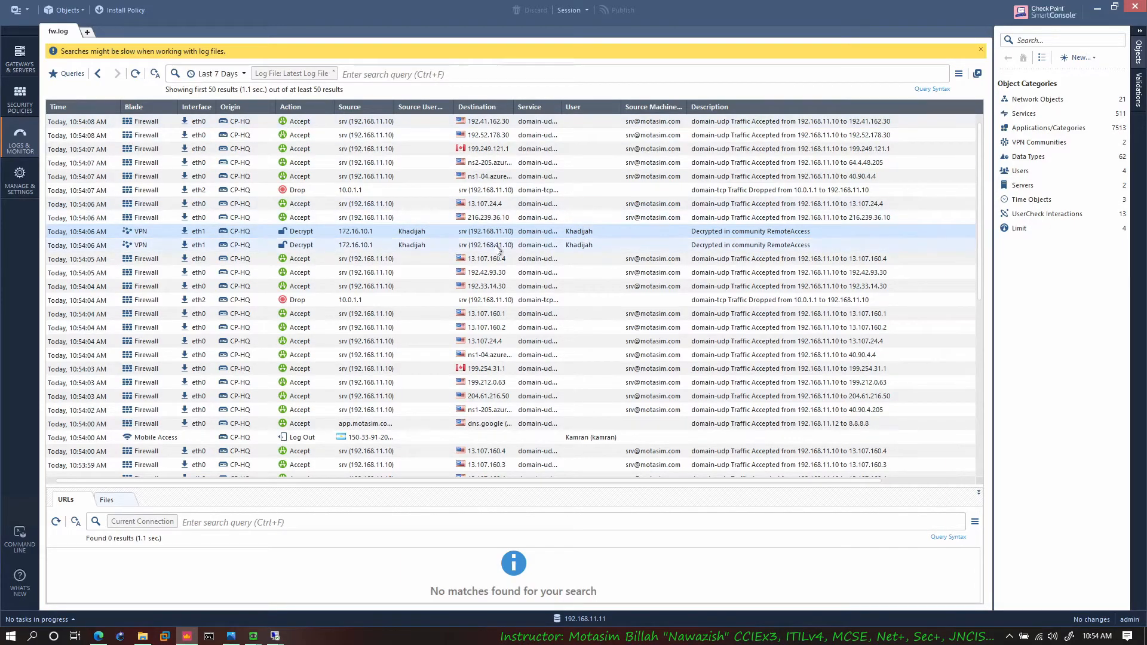
scroll(357, 258, down, 1)
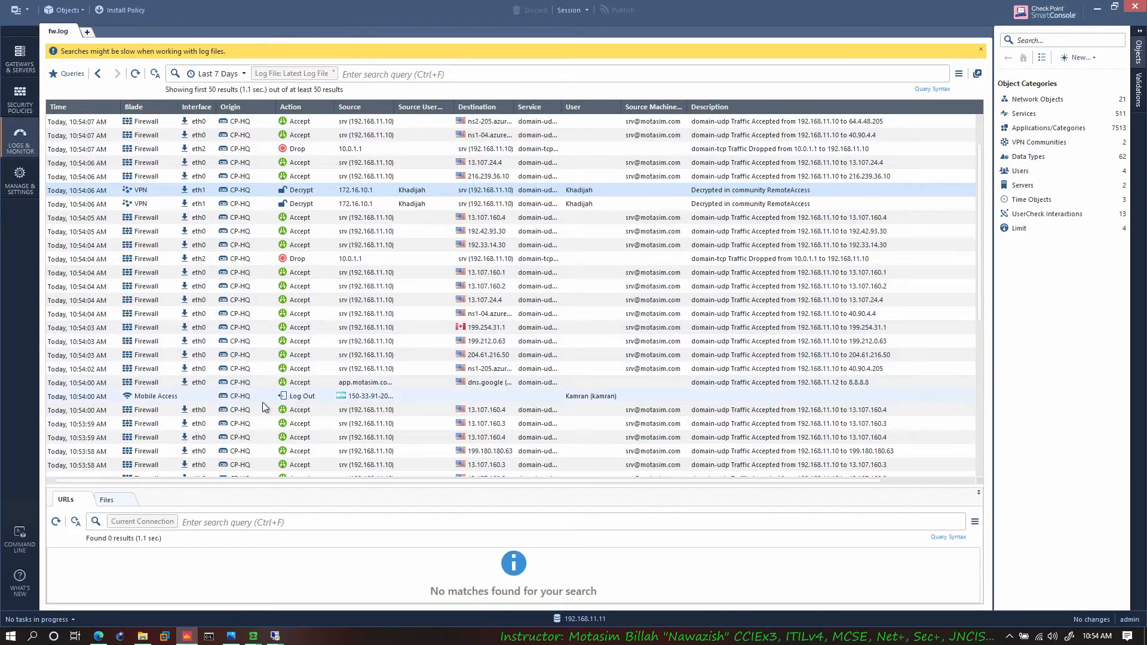
Step: Open the details of the Mobile Access Log Out entry and check its blade and full source address
double_click(331, 399)
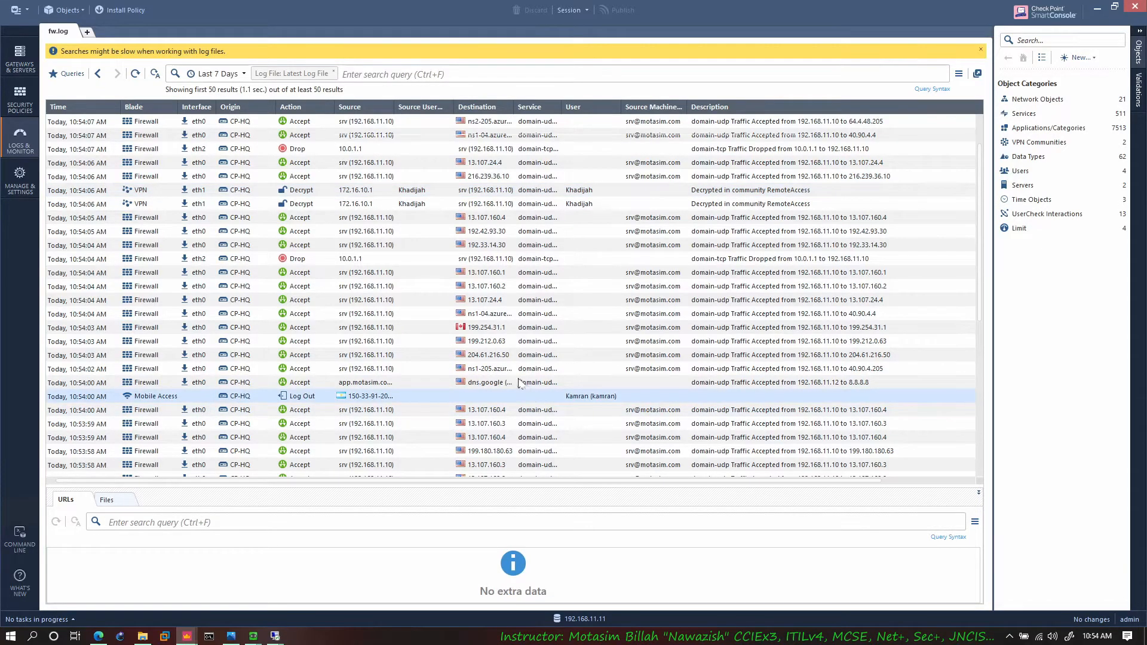
drag(436, 226, 469, 258)
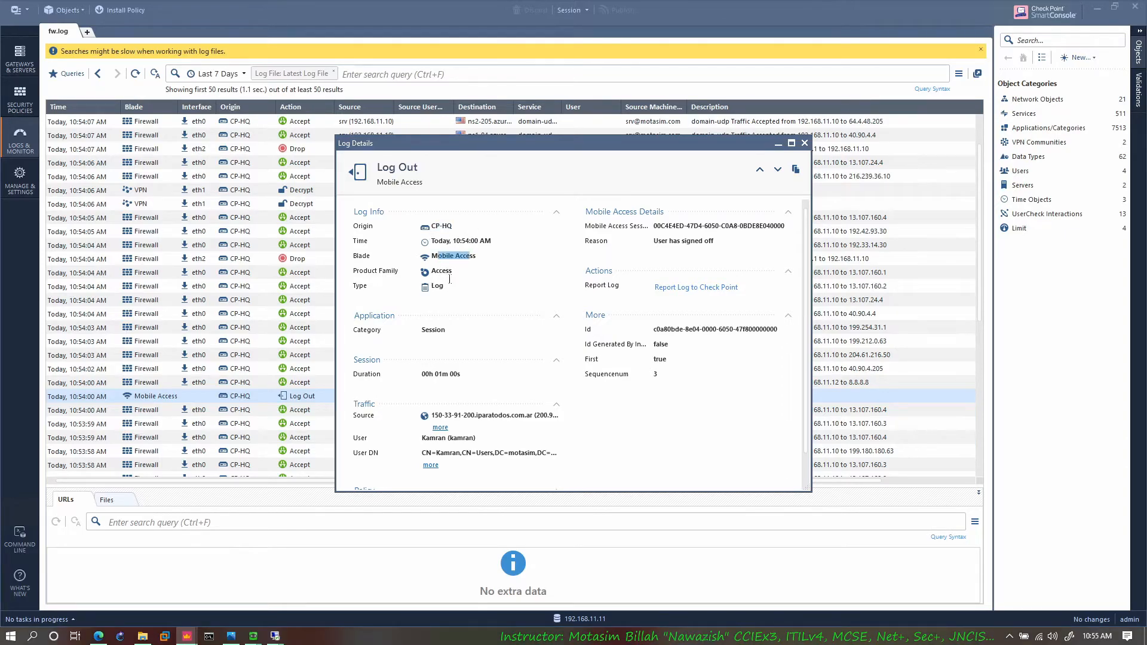
click(437, 282)
scroll(472, 417, down, 1)
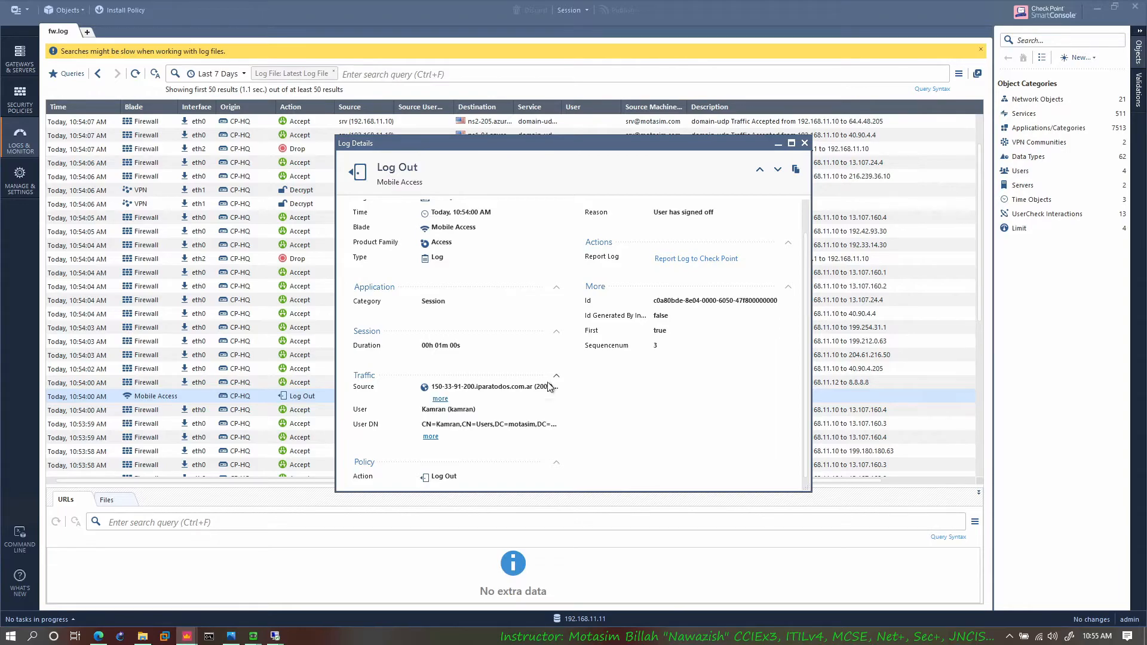
click(441, 399)
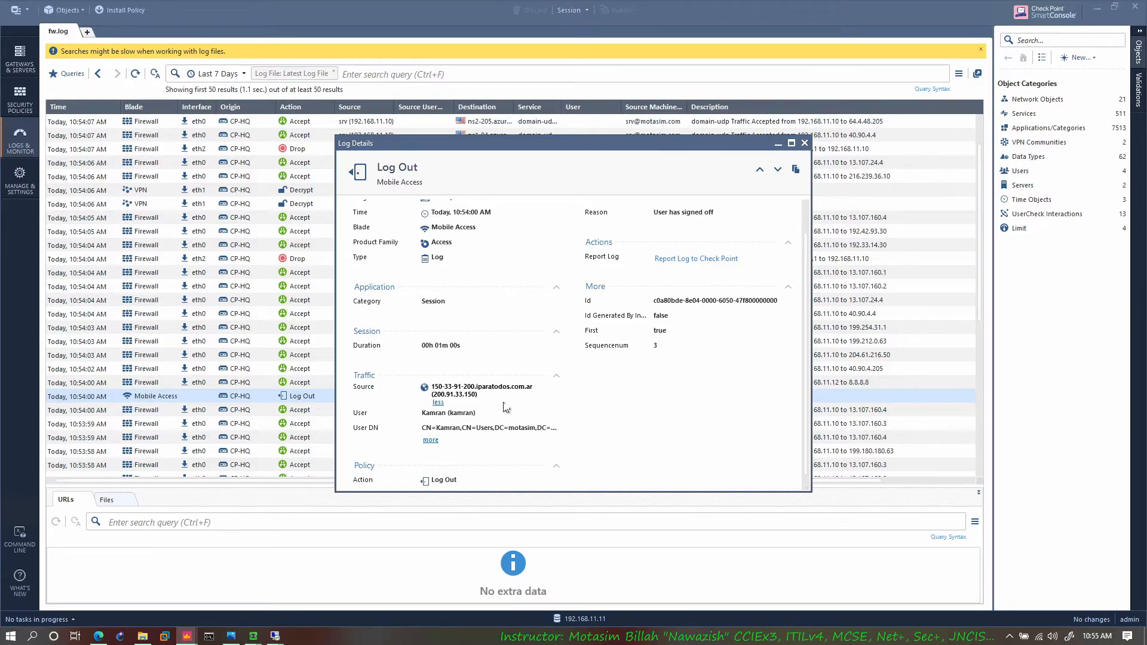
drag(479, 396, 441, 395)
Step: Check RA-Client in the EVE topology, and return to the Log Details window in SmartConsole
click(102, 637)
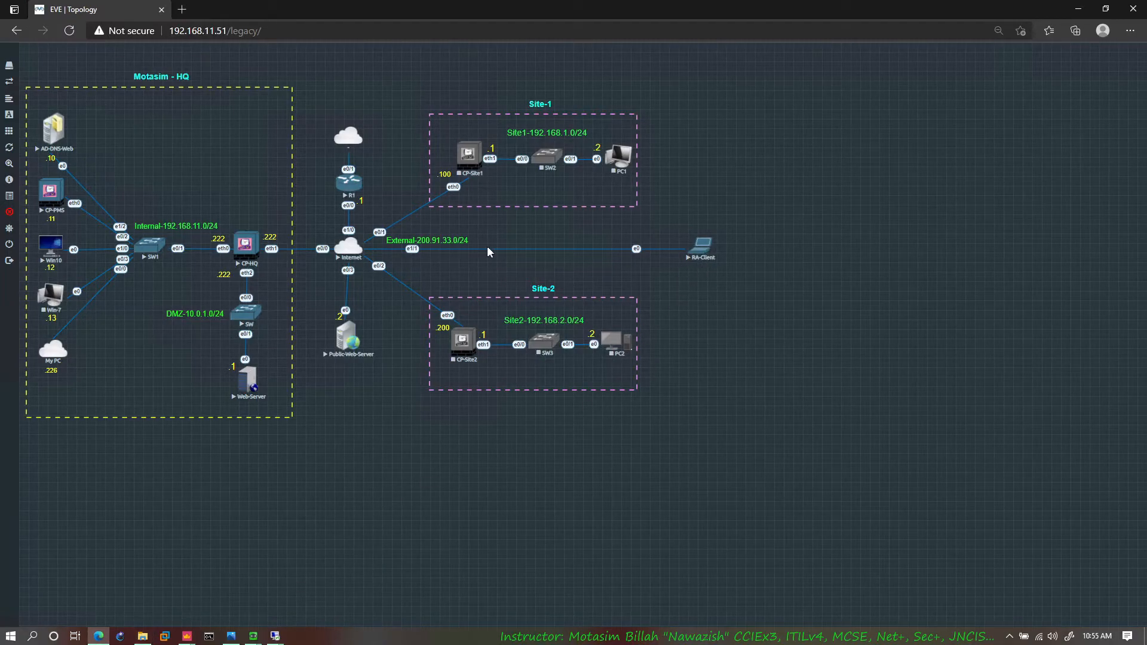
click(187, 640)
click(222, 618)
Step: Expand the User DN in the Log Out entry's traffic details and review the rest of the log record
scroll(454, 375, down, 1)
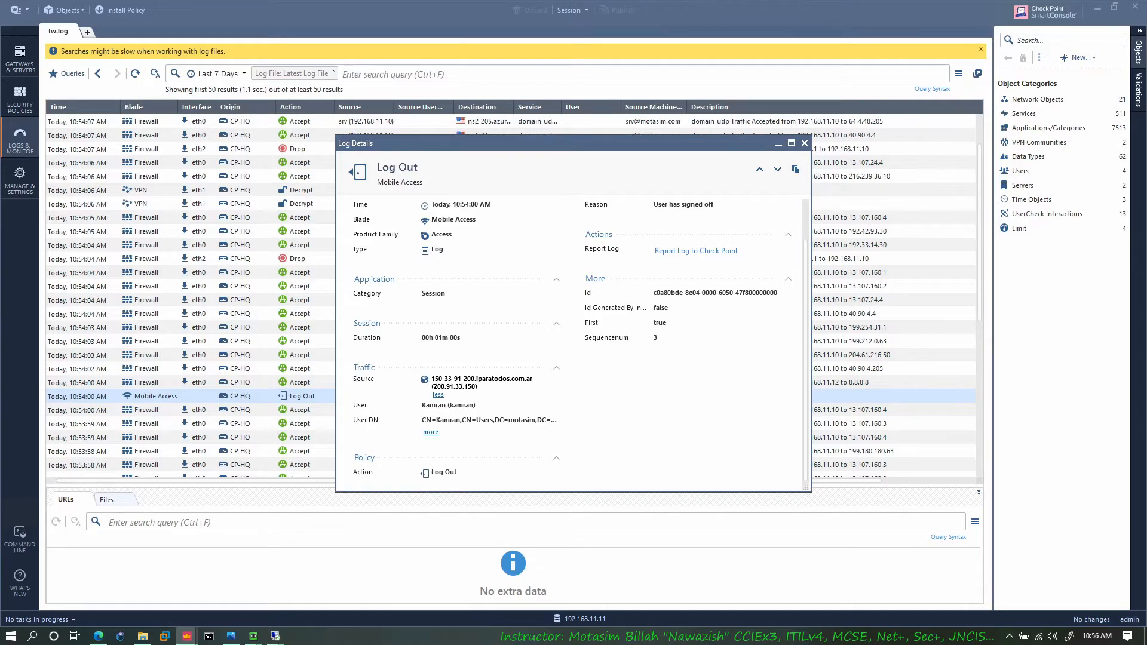
drag(426, 420, 504, 420)
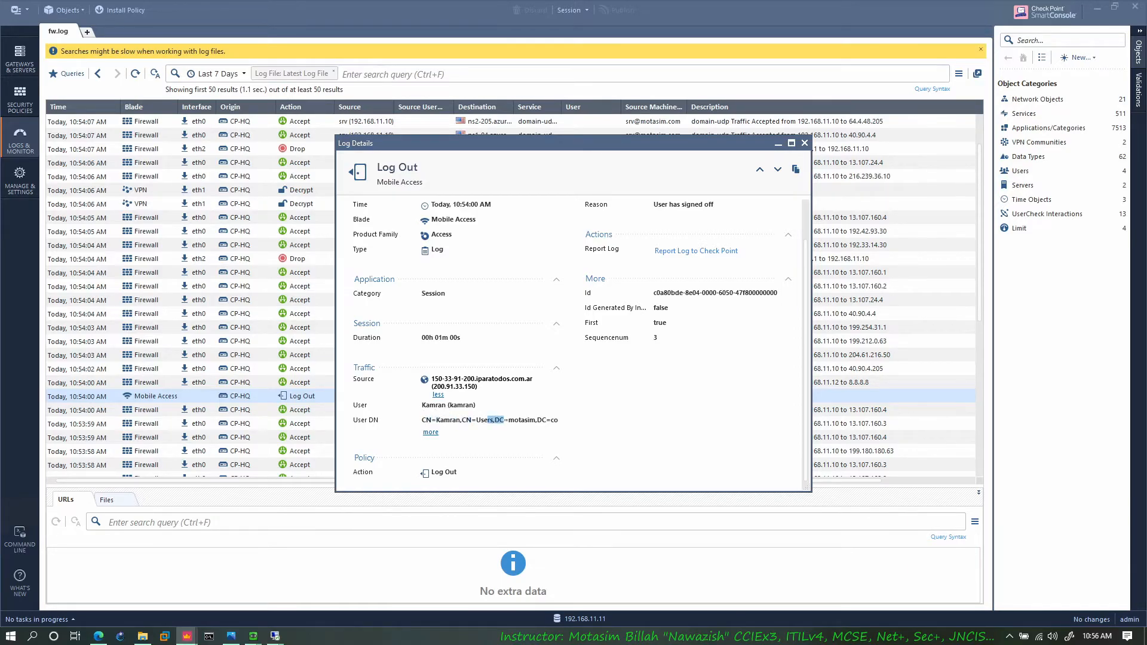
click(520, 421)
drag(524, 420, 537, 420)
click(430, 432)
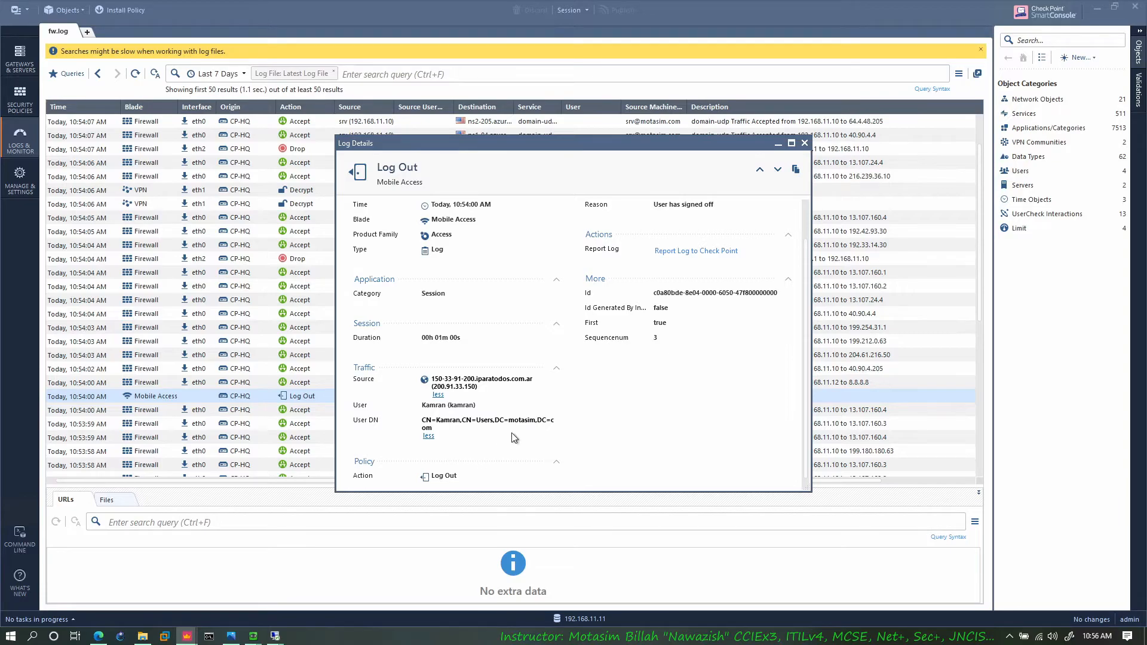
scroll(489, 454, down, 1)
scroll(453, 470, up, 2)
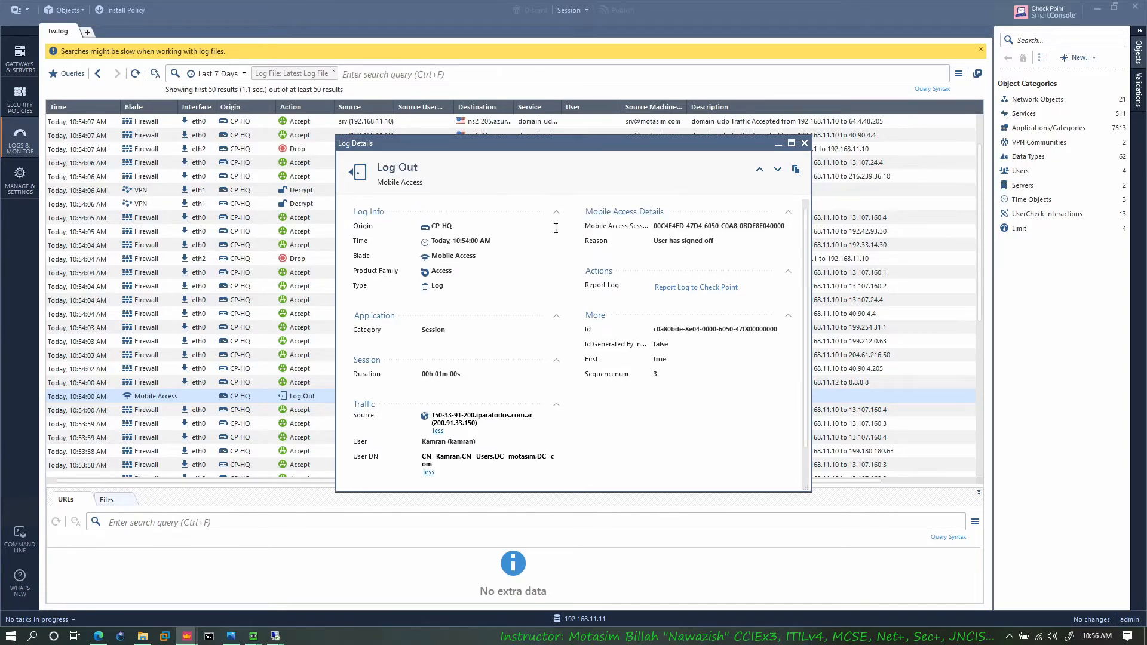
Step: Close the Log Out record, open the eth1 VPN Decrypt entry from 10:54:06 AM, and examine its peer gateway, scheme and encryption methods
click(805, 142)
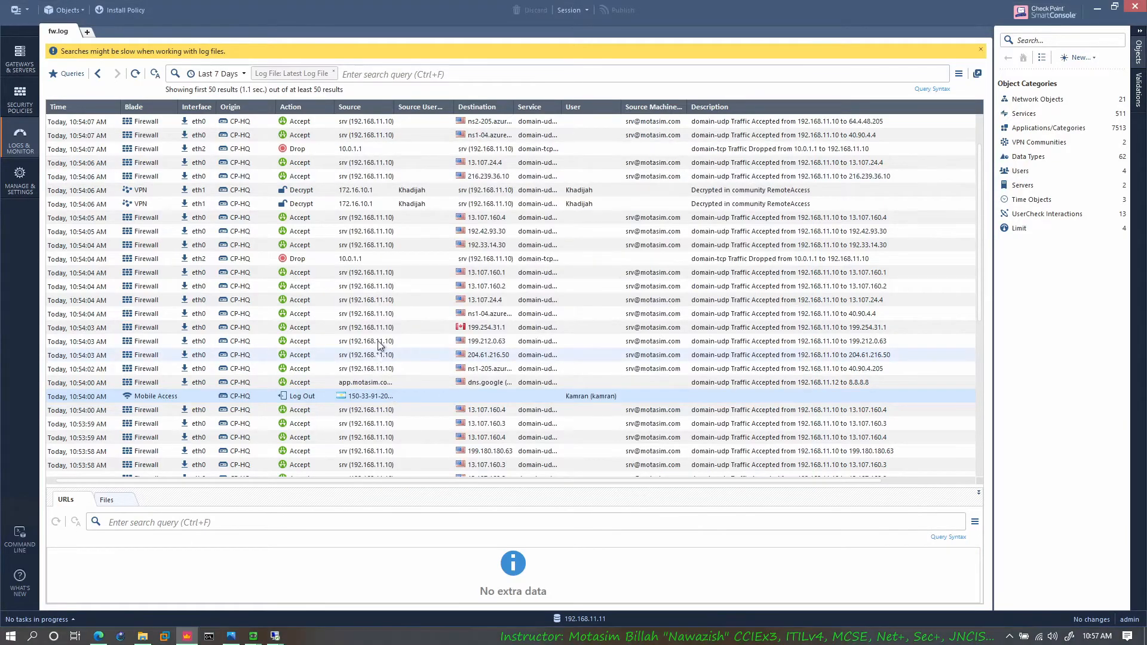
click(362, 192)
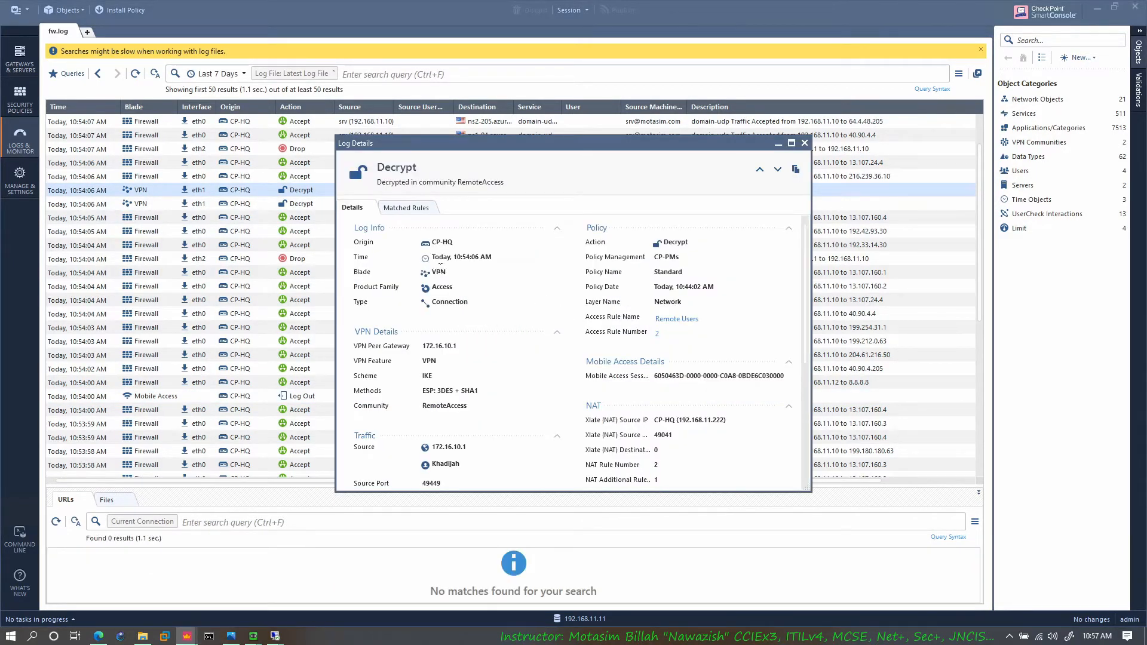
scroll(445, 333, down, 2)
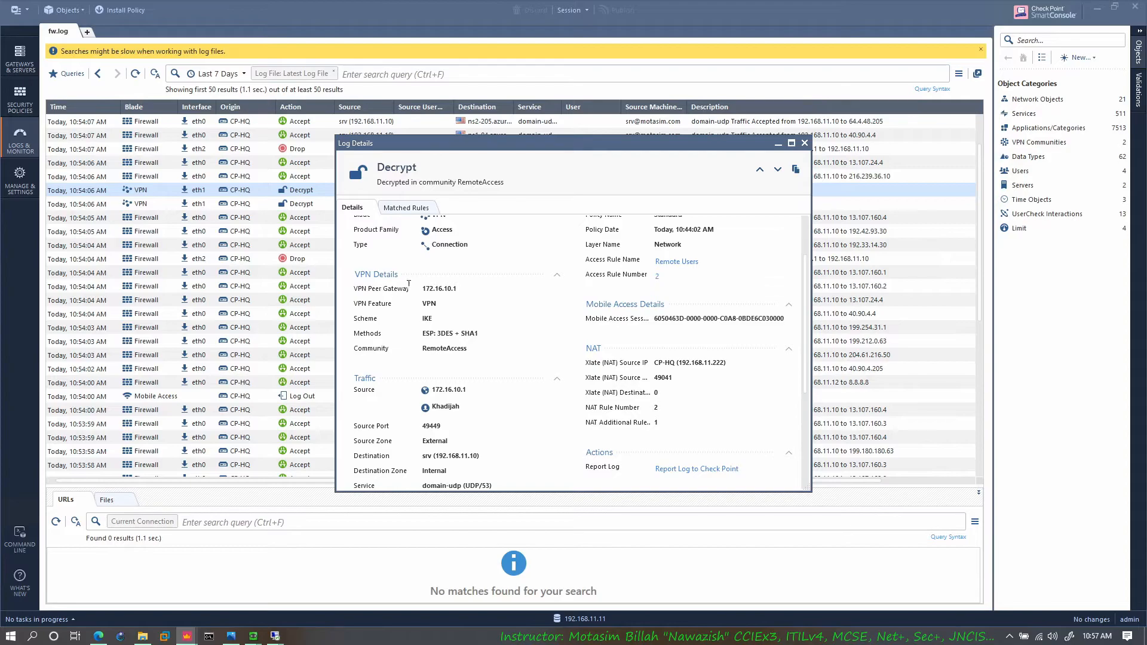
drag(435, 289, 491, 307)
click(427, 313)
drag(429, 333, 467, 334)
click(441, 340)
scroll(454, 350, down, 2)
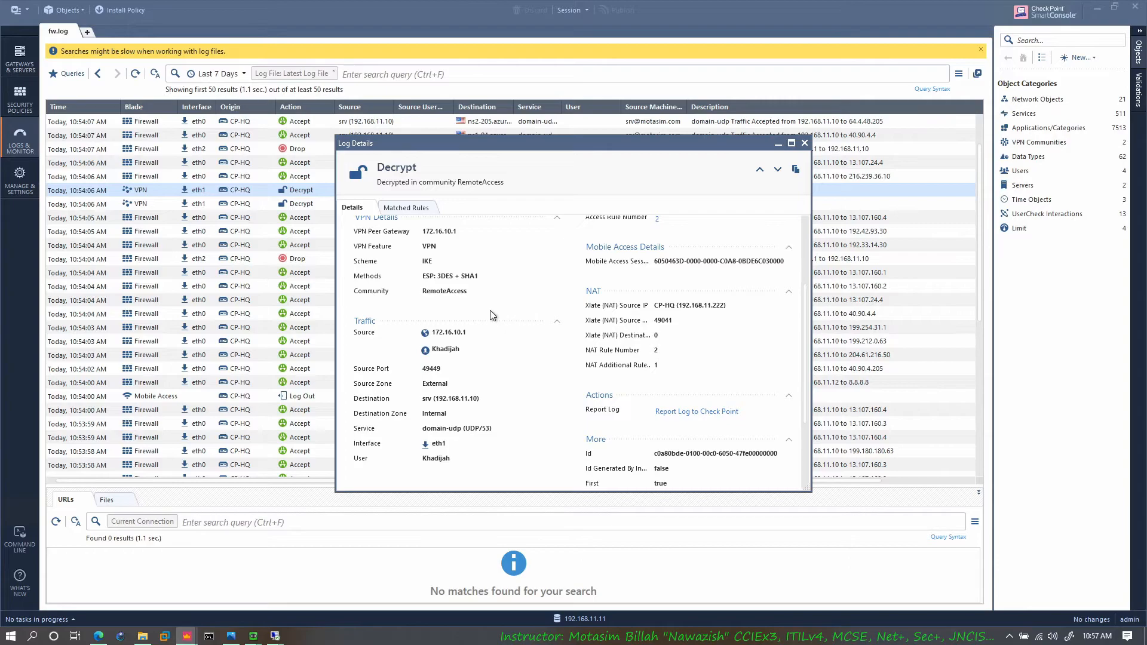
Step: Examine the source address, destination and service in the Decrypt entry's traffic details
scroll(512, 350, down, 2)
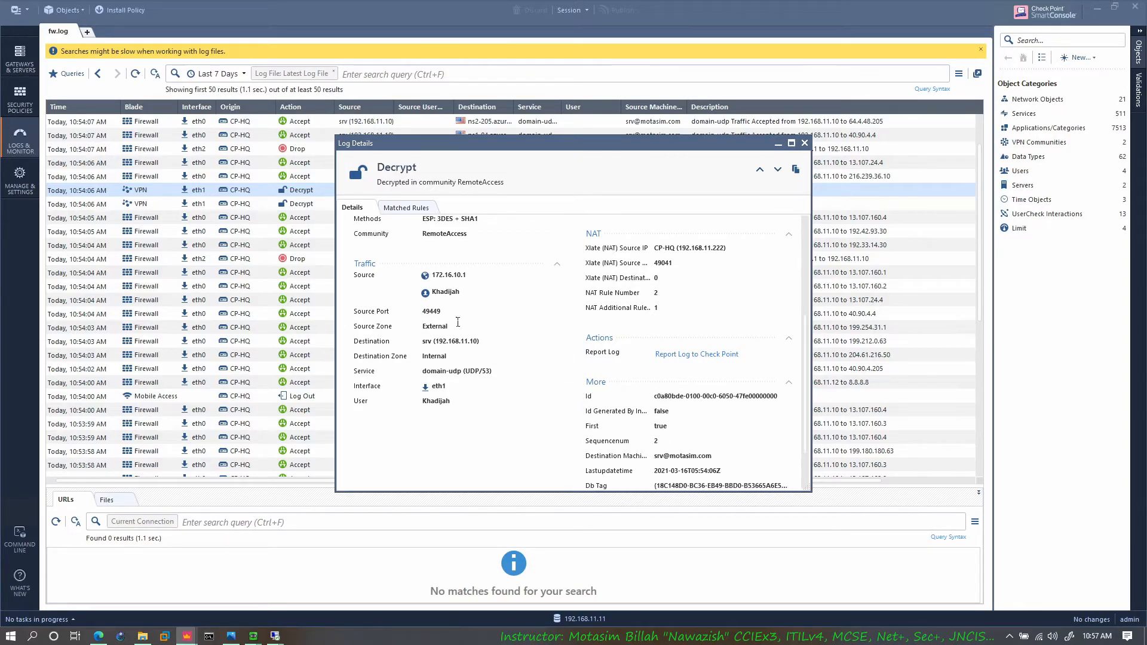
drag(433, 274, 467, 275)
drag(459, 341, 435, 342)
drag(482, 371, 437, 371)
click(437, 371)
Step: Review the access rule, Mobile Access and NAT details of the Decrypt entry, and close the record
scroll(642, 395, up, 3)
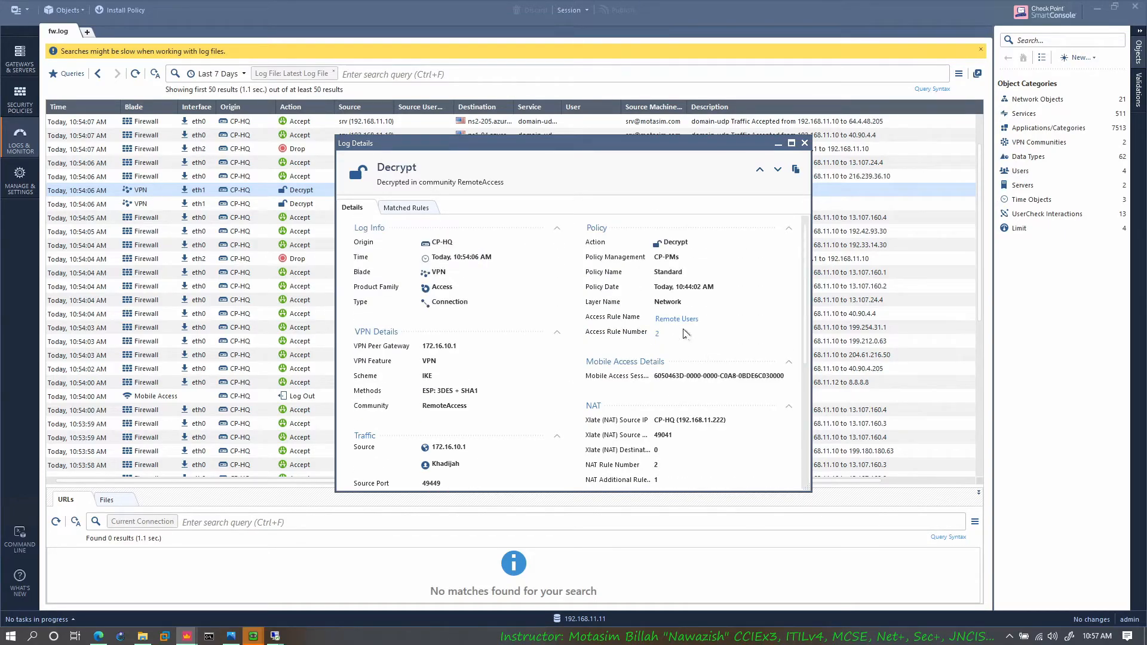
scroll(659, 246, down, 2)
scroll(681, 263, up, 2)
scroll(658, 358, down, 2)
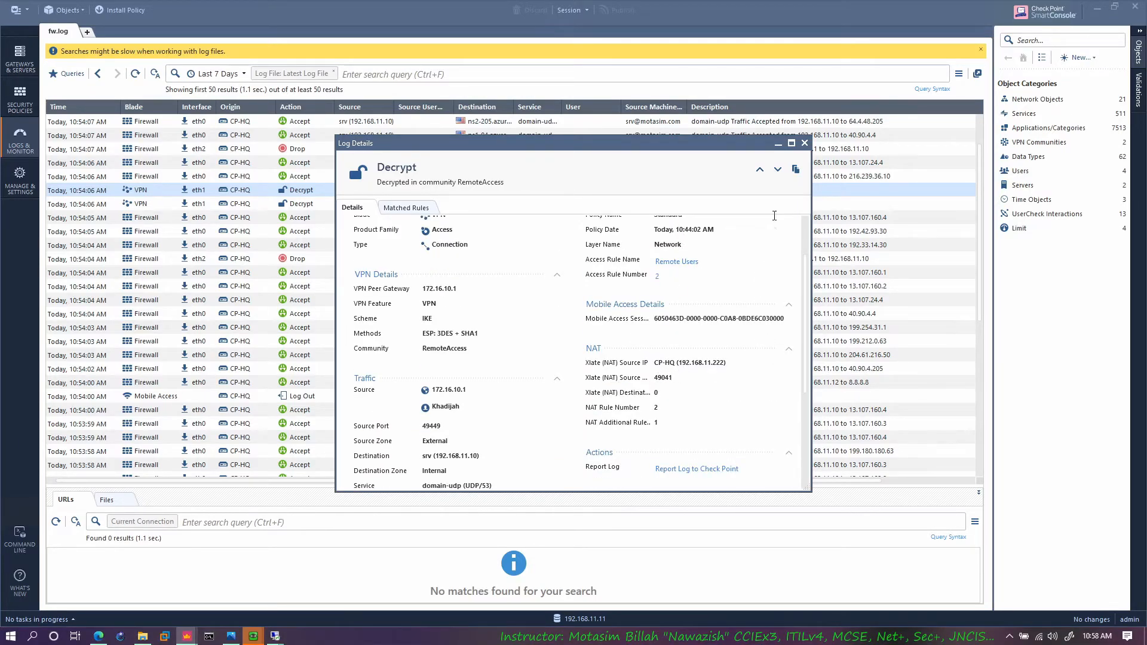
click(805, 144)
Step: Open the CP_default_Office_Mode_addresses_pool network object and check its IPv4 network address and NAT settings
click(1040, 100)
click(1049, 114)
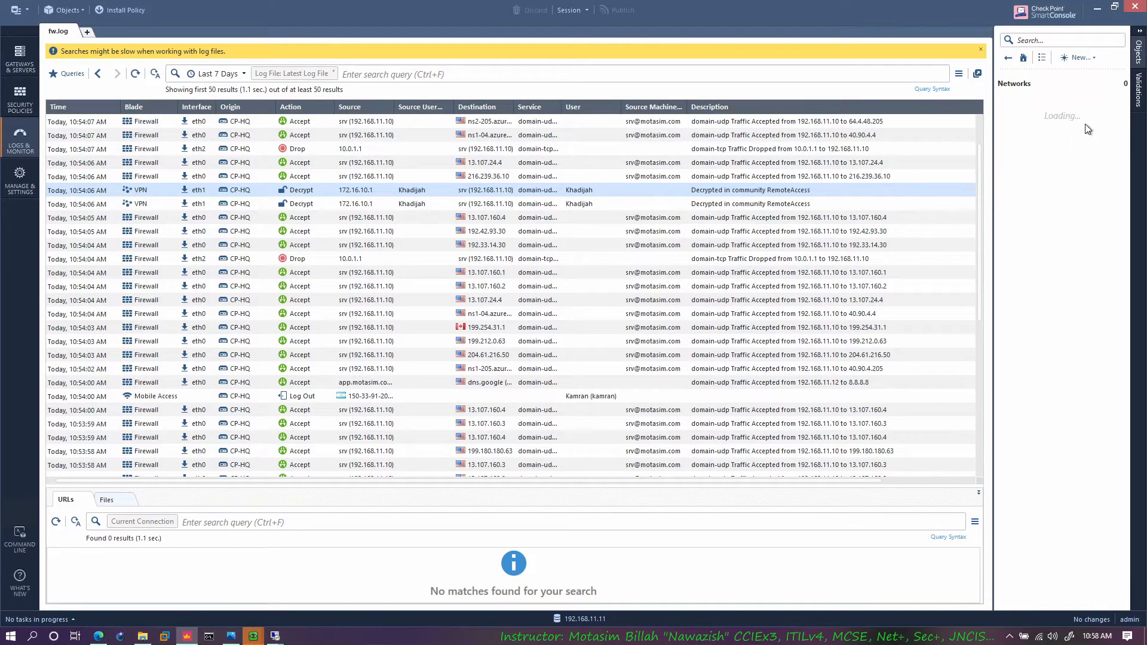
click(1047, 101)
double_click(1064, 101)
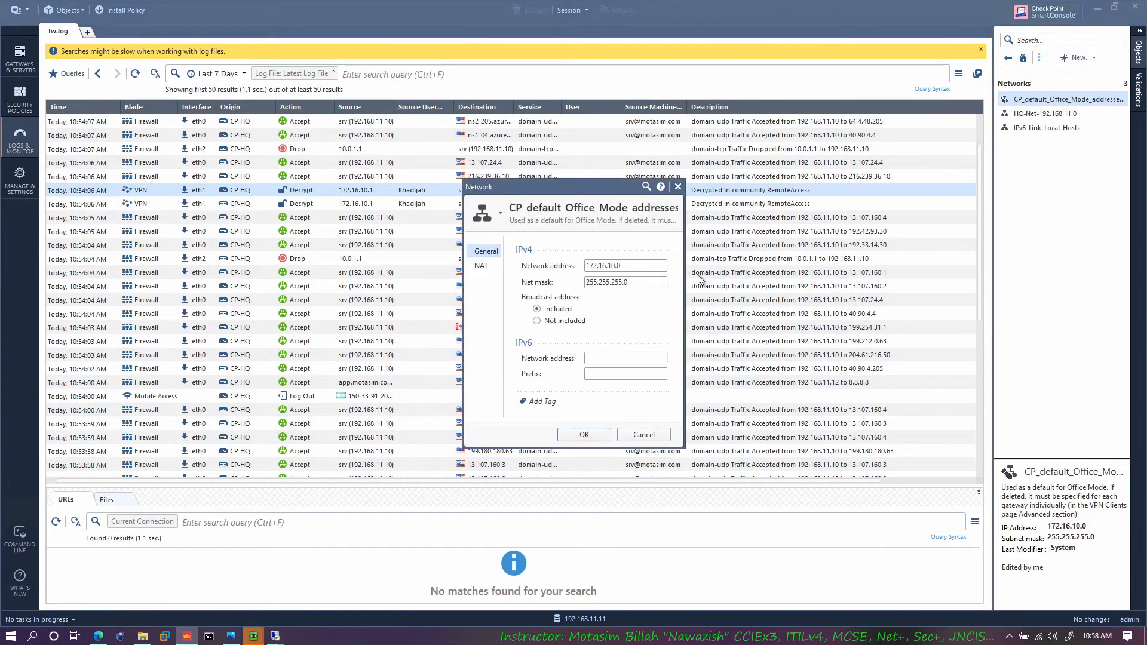
drag(585, 272, 577, 266)
click(630, 264)
click(493, 267)
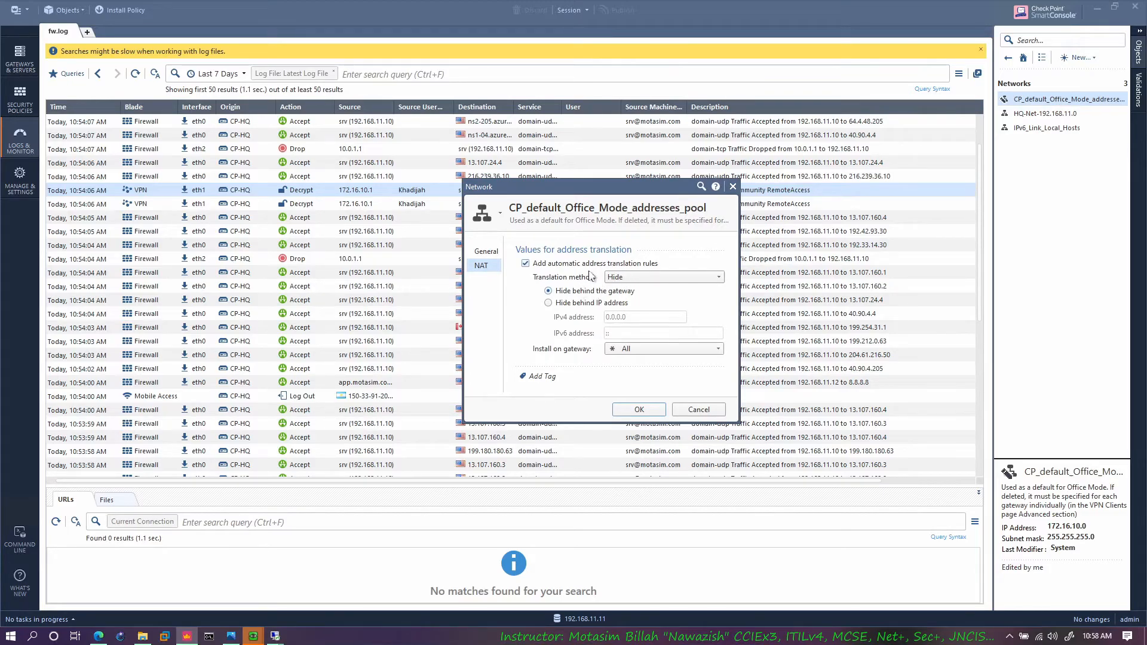
Step: Check the EVE topology in the browser, return to SmartConsole, and close the Office Mode network object without changes
click(98, 636)
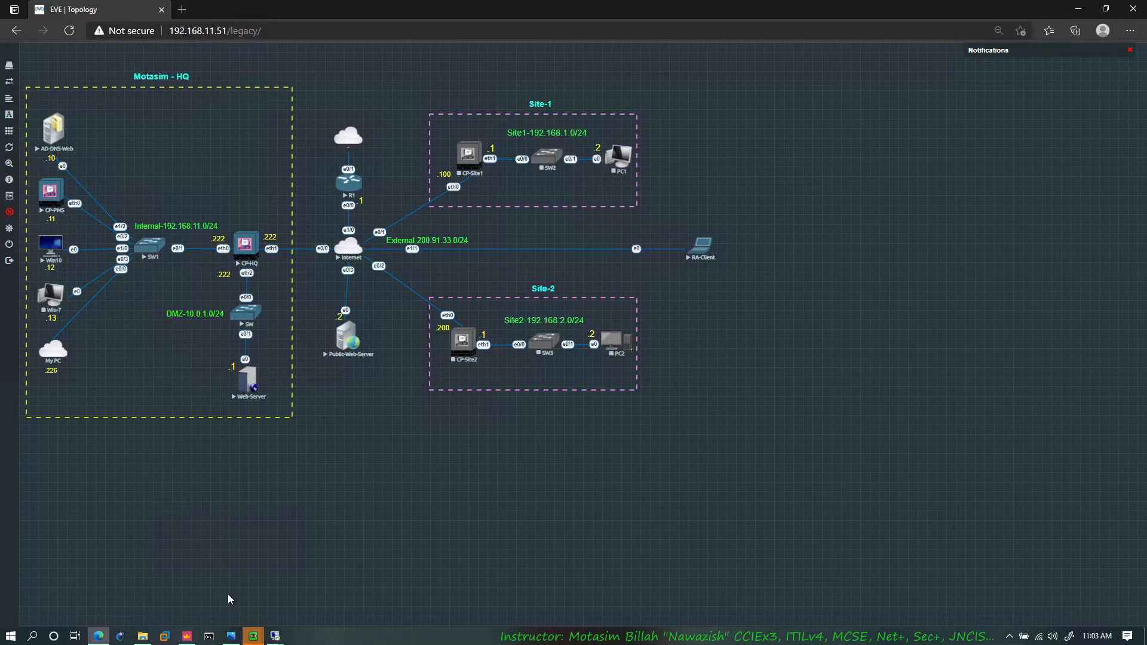
click(187, 636)
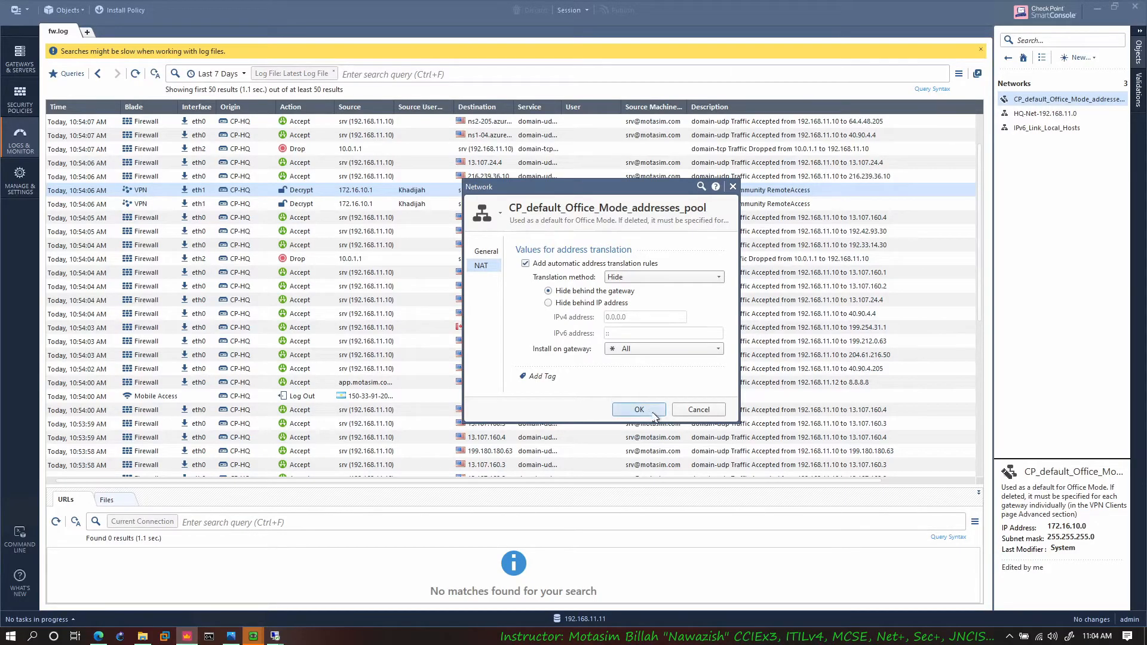
click(699, 411)
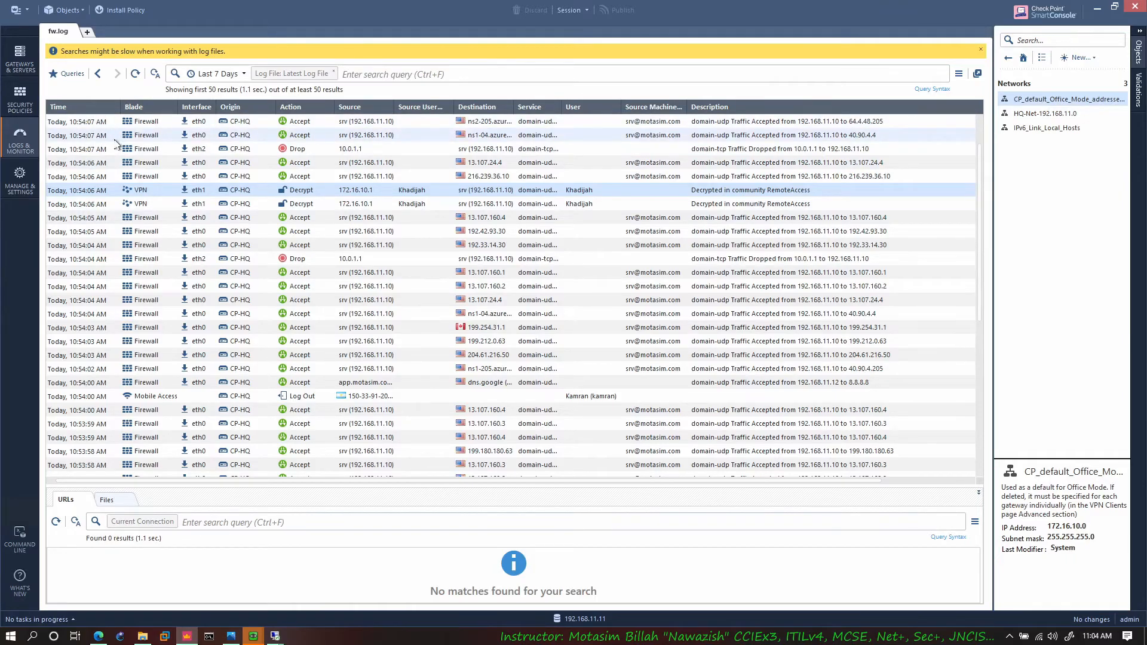
Step: Go to the security policies and open the shared Mobile Access policy in SmartDashboard
click(23, 99)
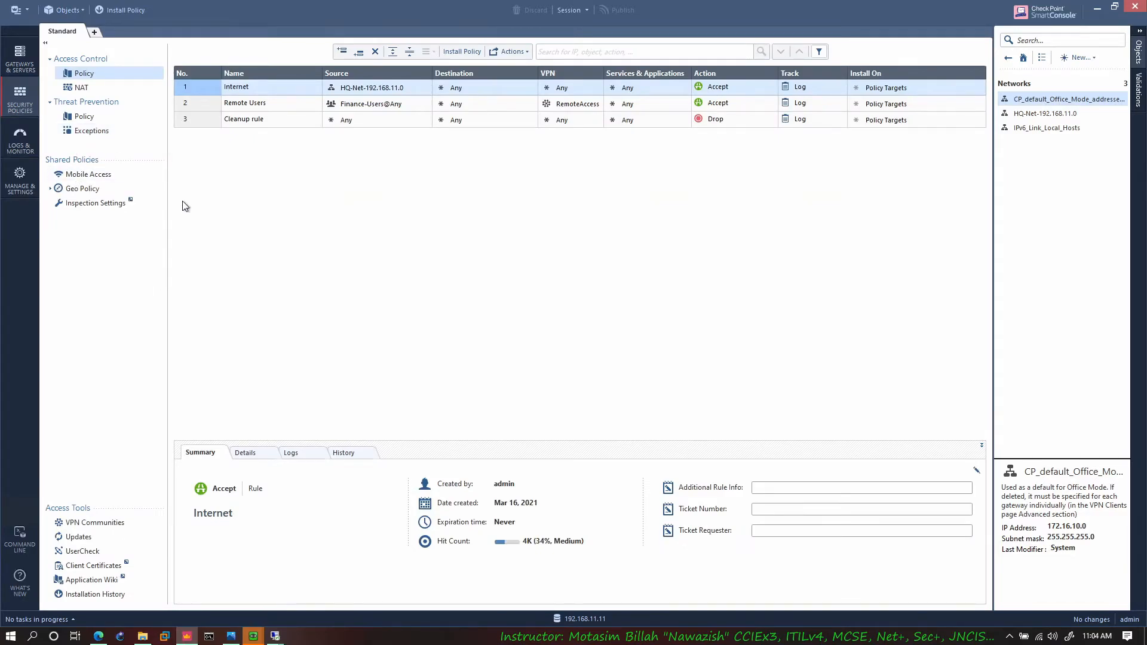
click(90, 174)
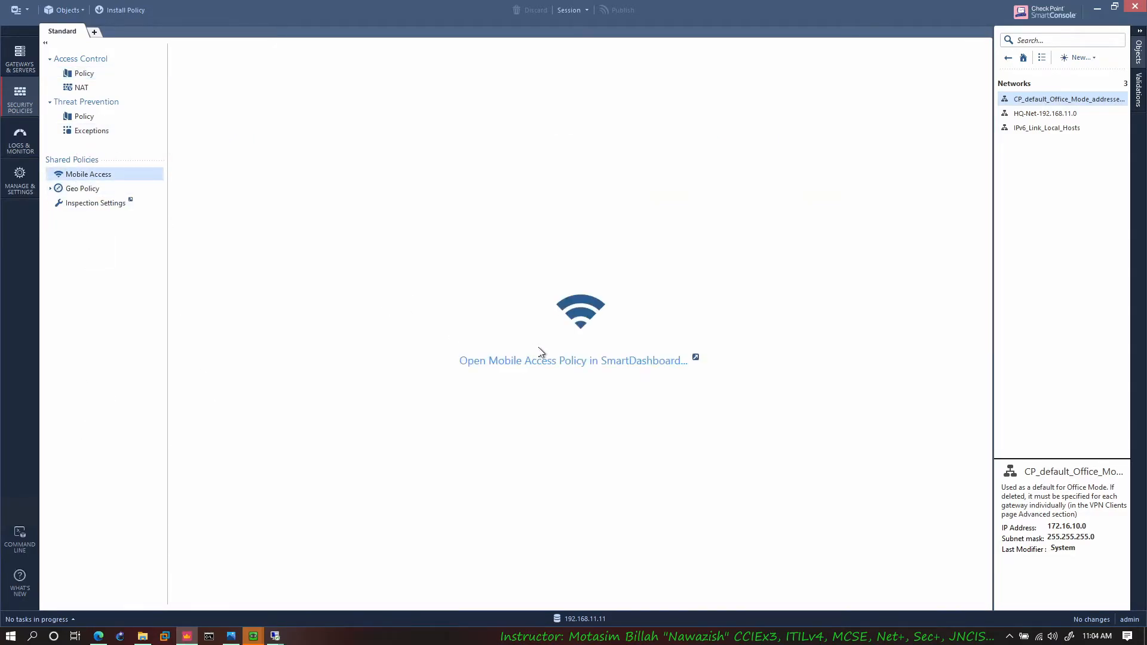
click(555, 362)
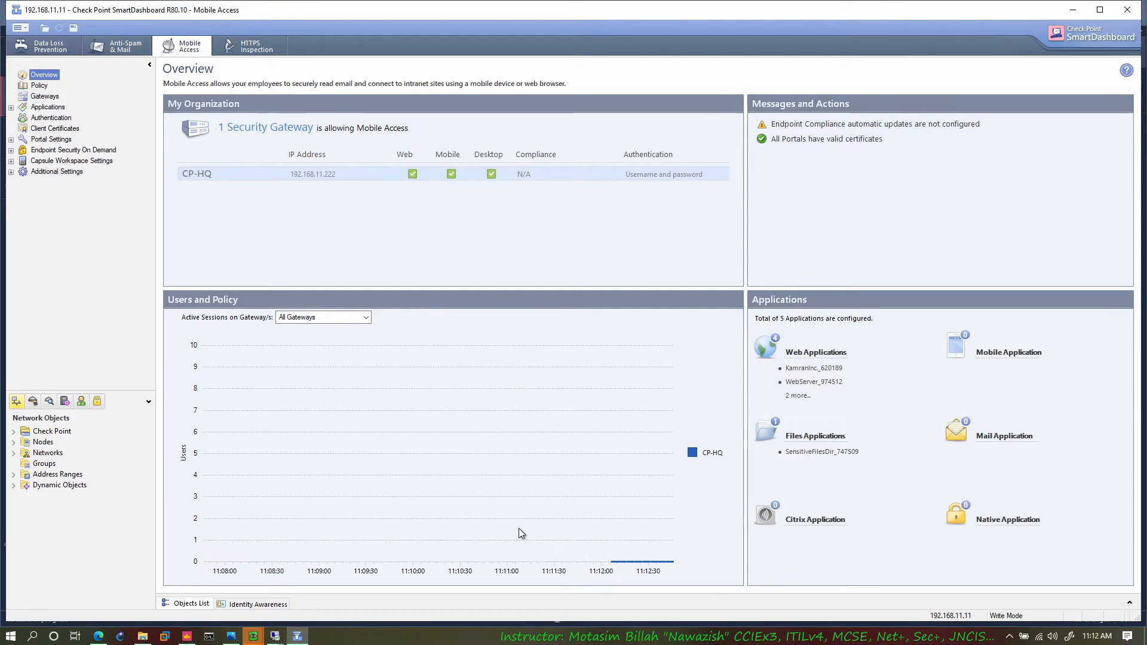
Step: Review SmartDashboard's list of network objects and the Identity Awareness gateway information
click(196, 605)
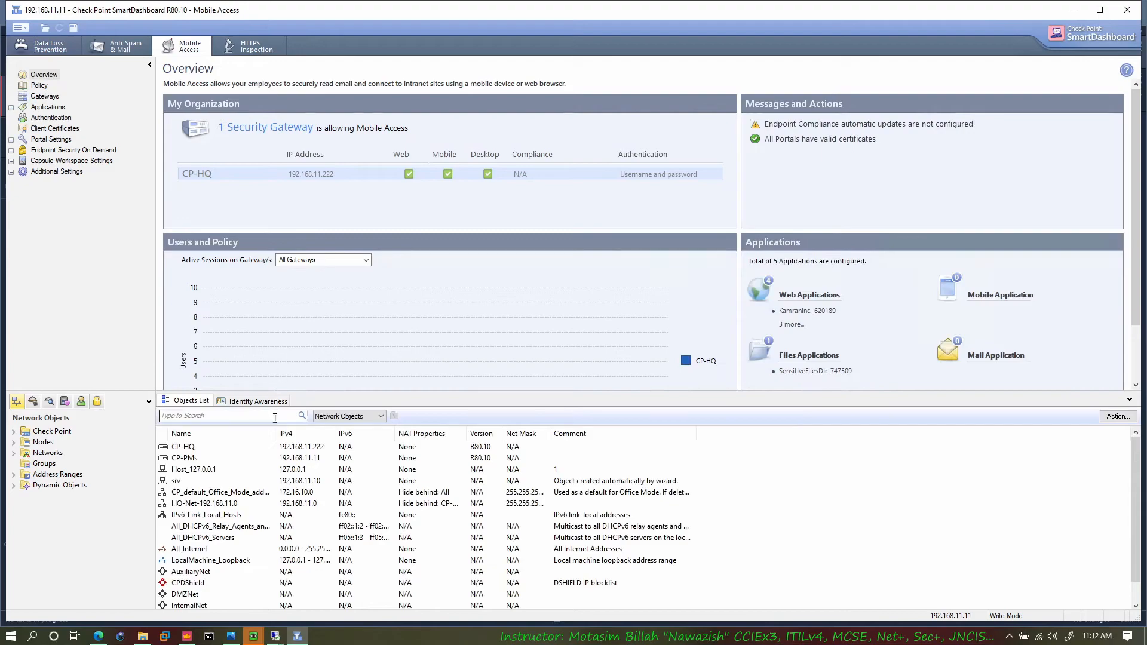
scroll(239, 520, down, 1)
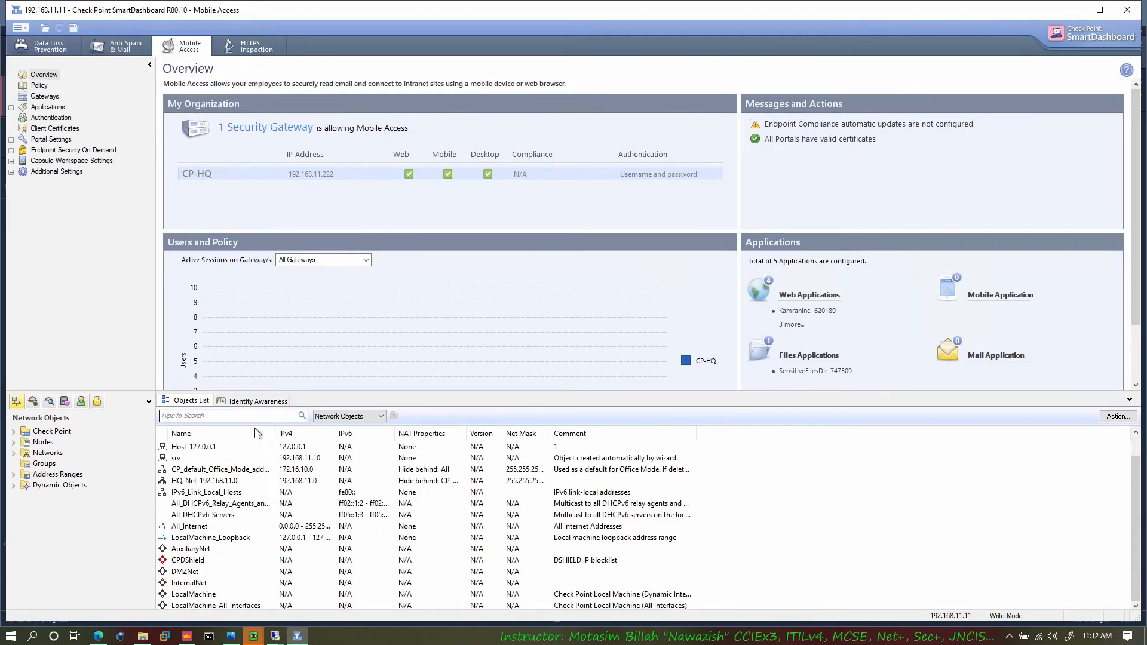
click(257, 400)
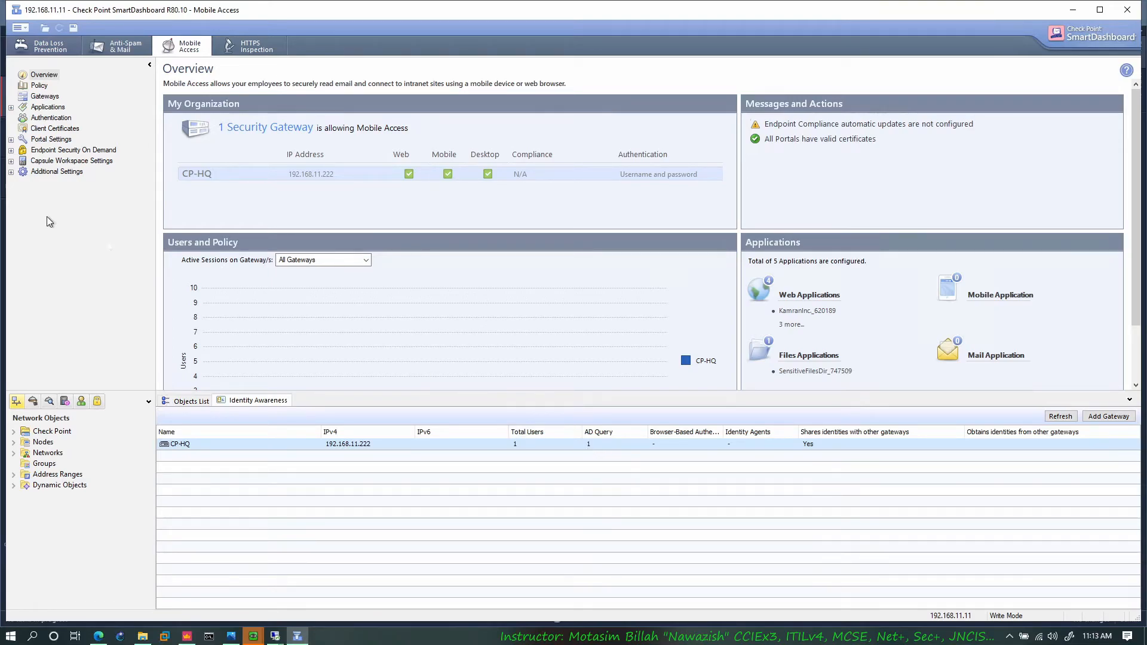
Step: Show the Mobile Access policy rules and add a new rule below rule 1
click(38, 86)
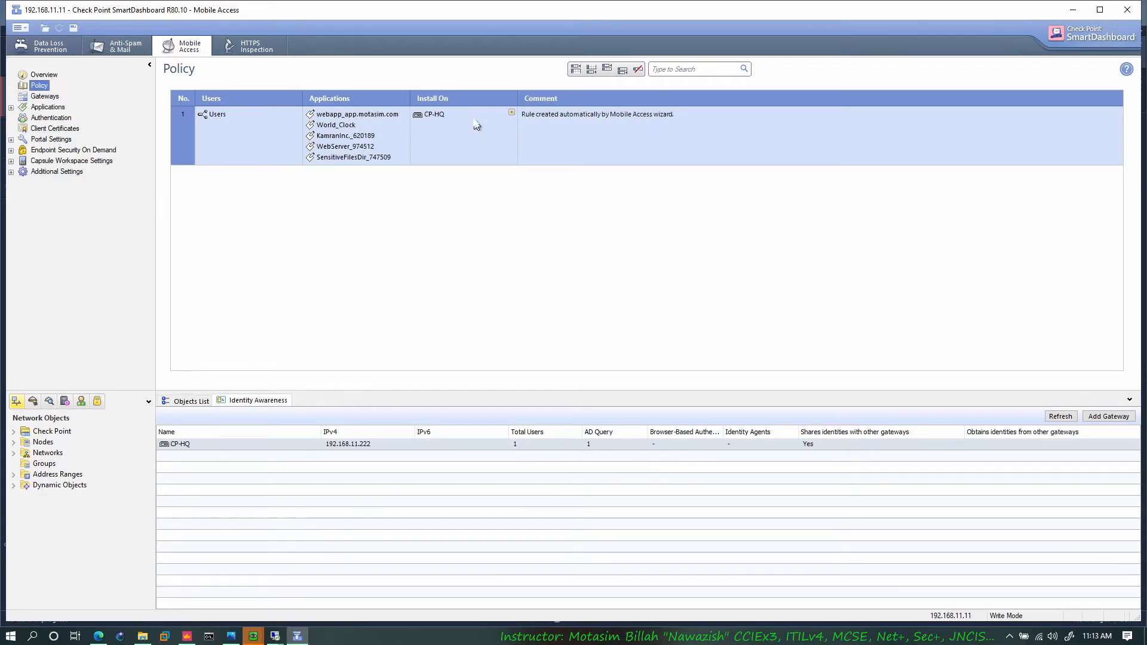
right_click(178, 143)
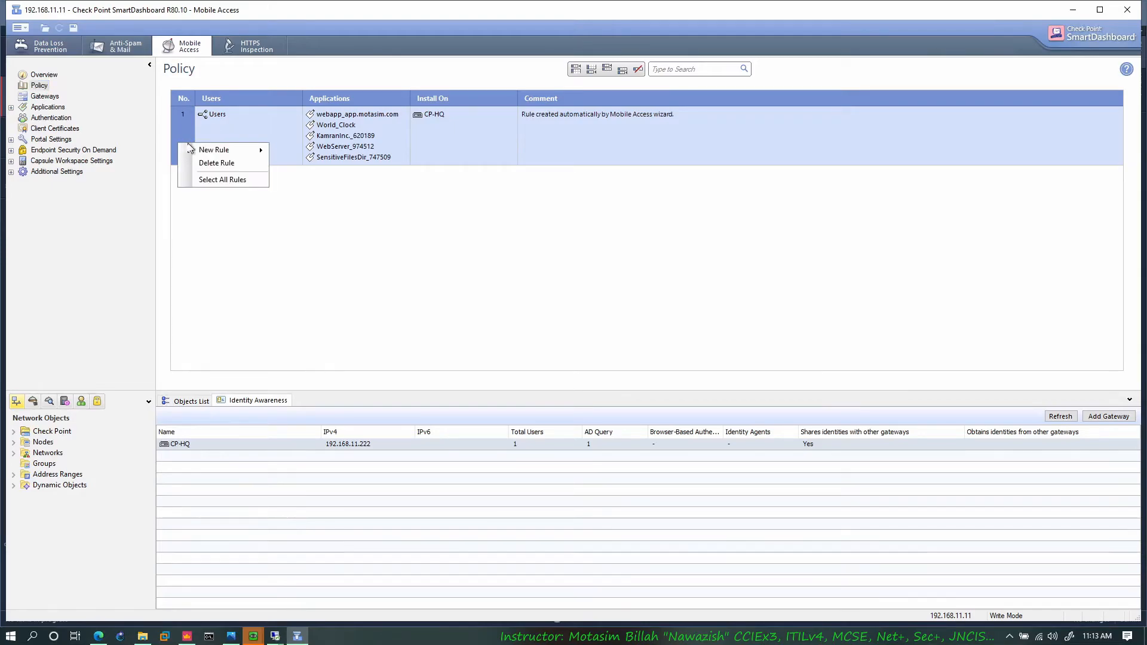
mouse_move(226, 152)
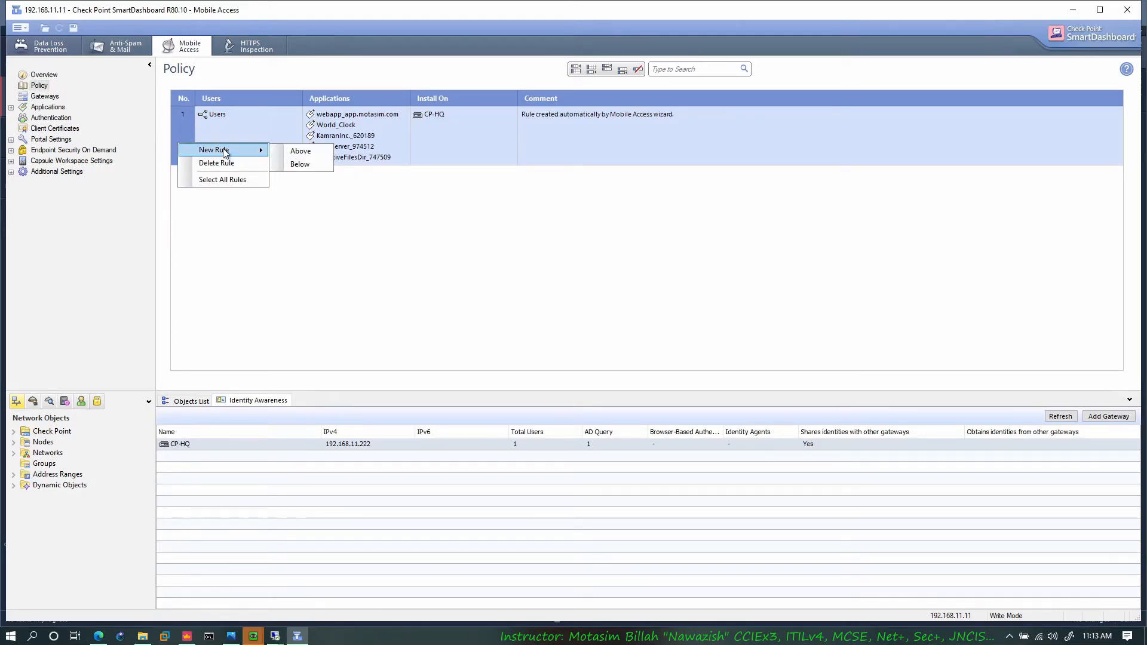
click(307, 165)
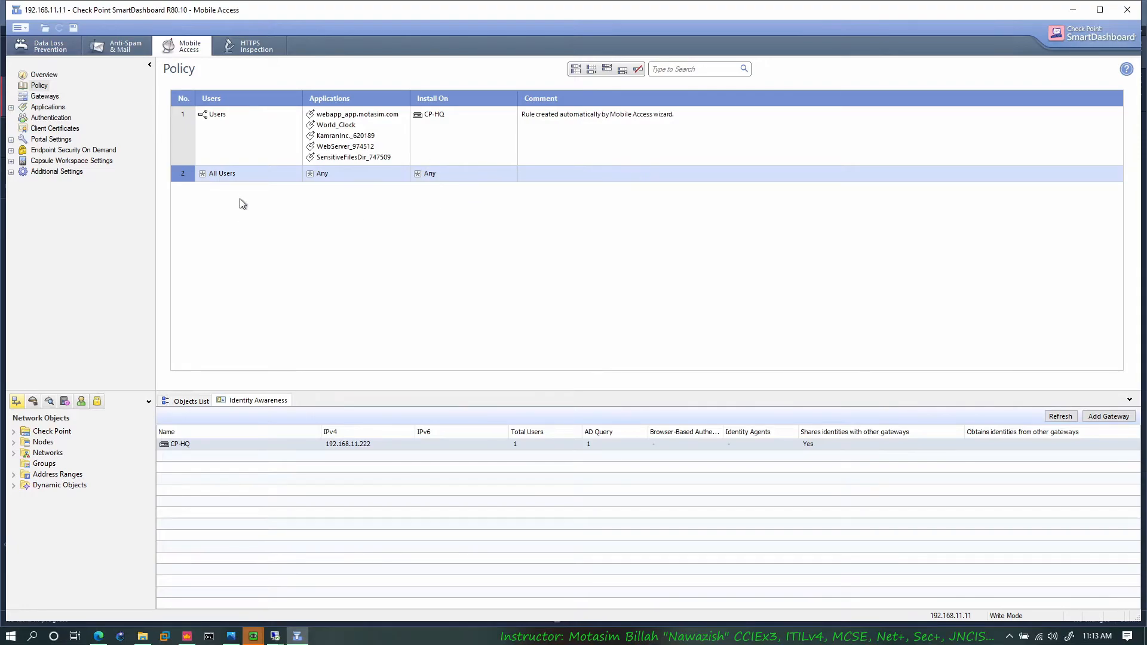
Step: Delete the new All Users rule 2 from the Mobile Access policy
right_click(182, 178)
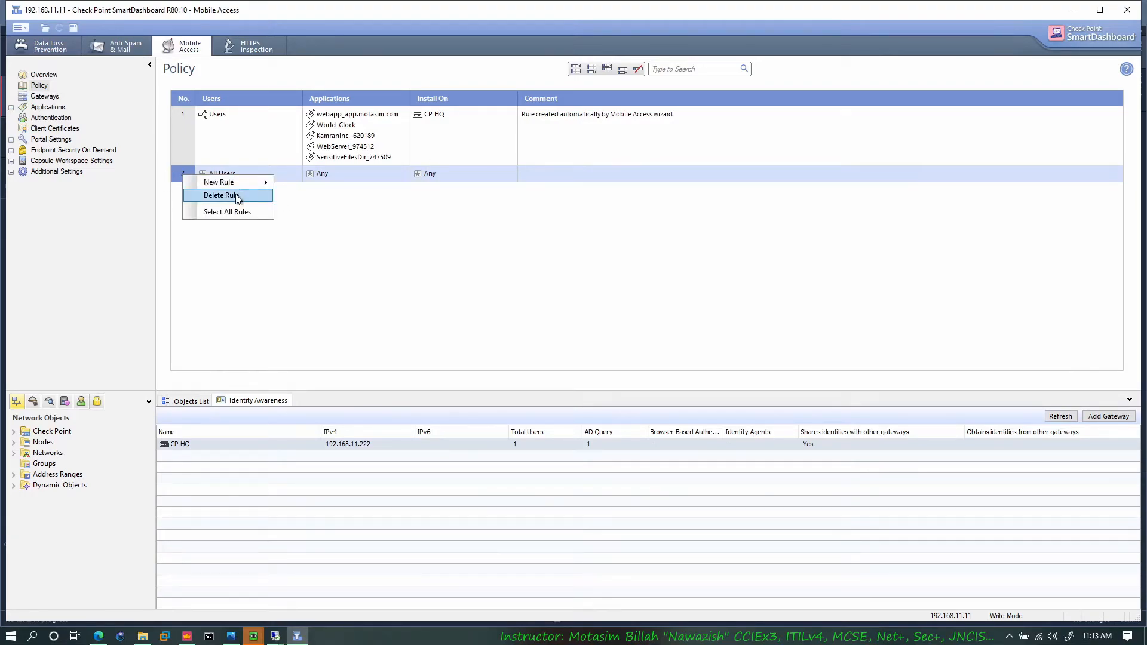
click(294, 122)
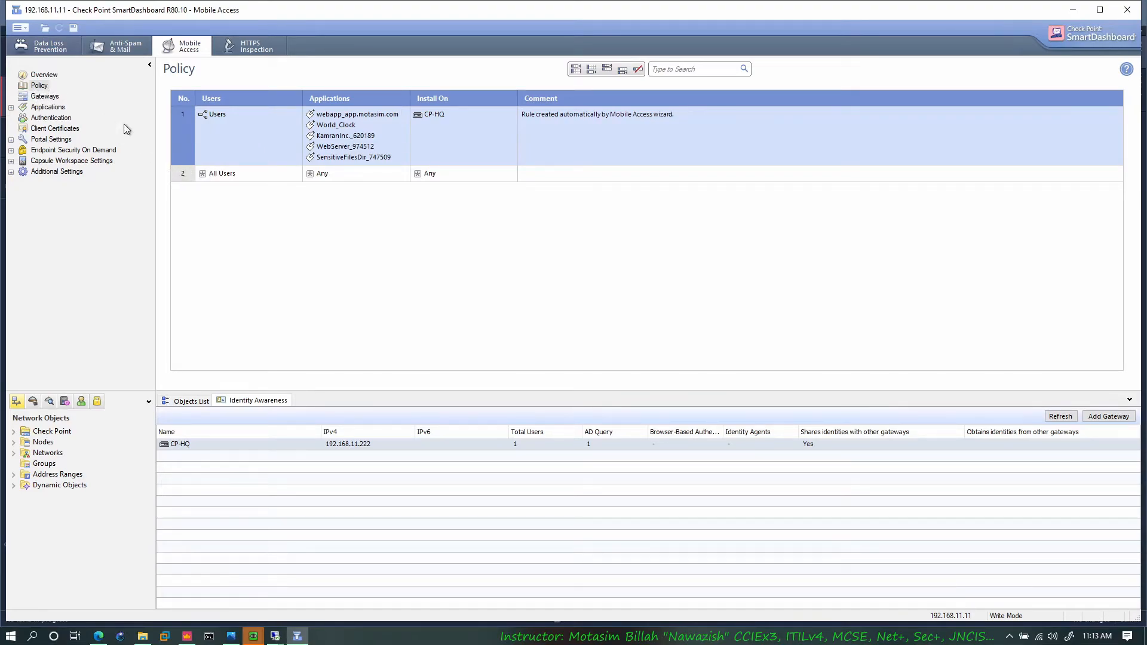
right_click(181, 174)
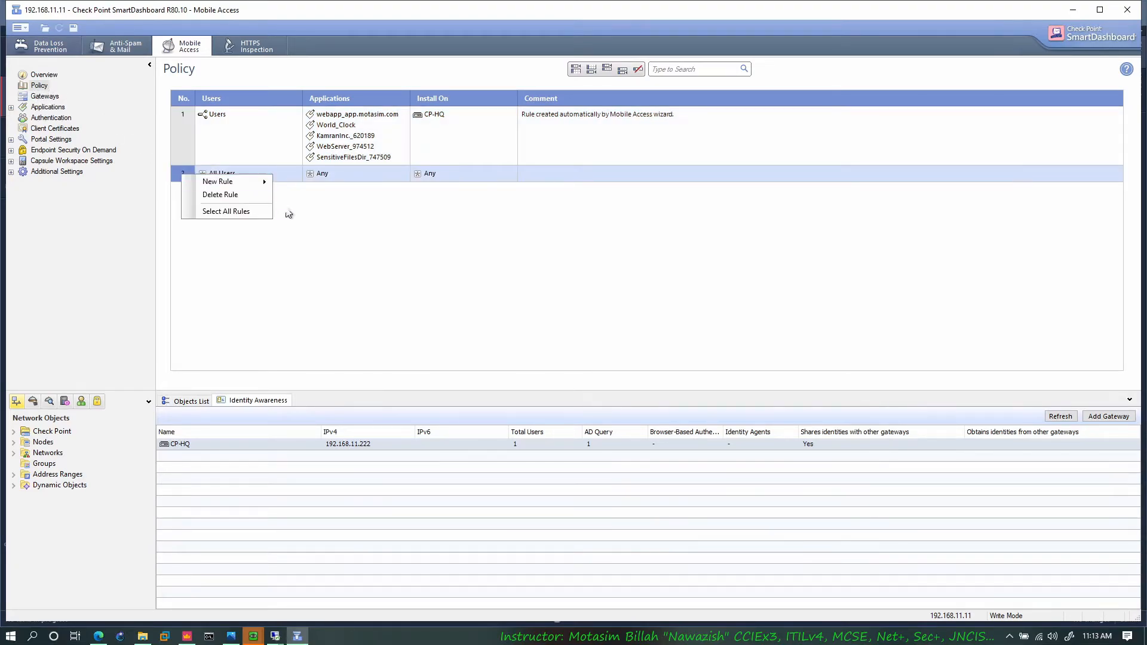
click(224, 196)
click(586, 343)
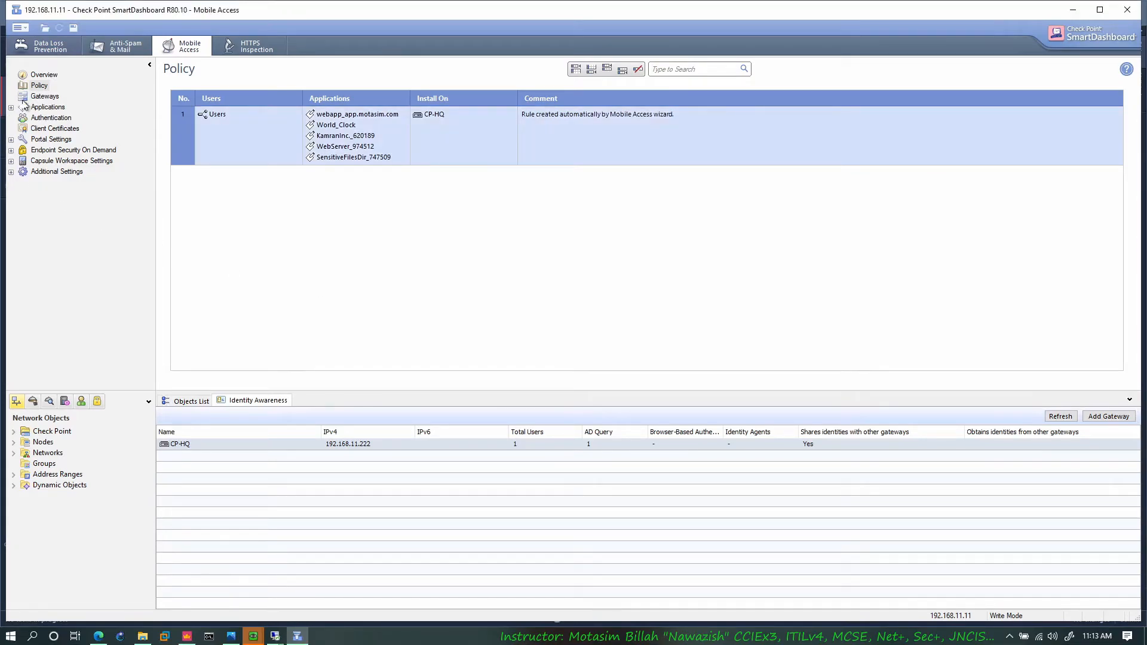
Step: Review the Mobile Access gateways and defined web applications, and view the blank web application form without creating one
click(44, 97)
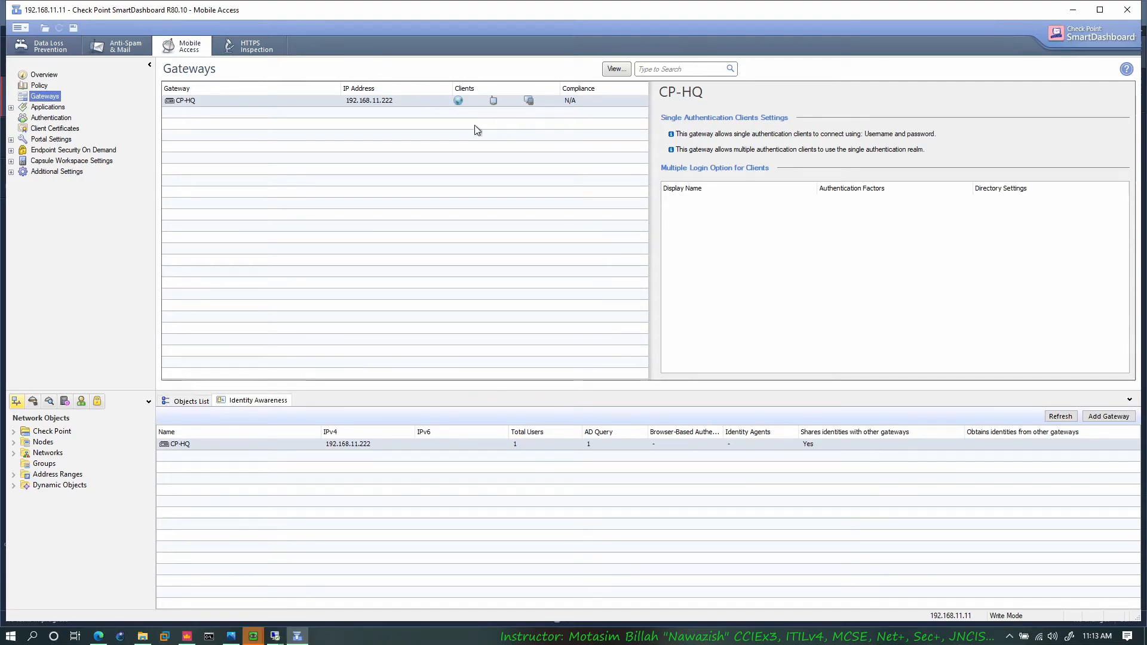
mouse_move(513, 104)
double_click(40, 108)
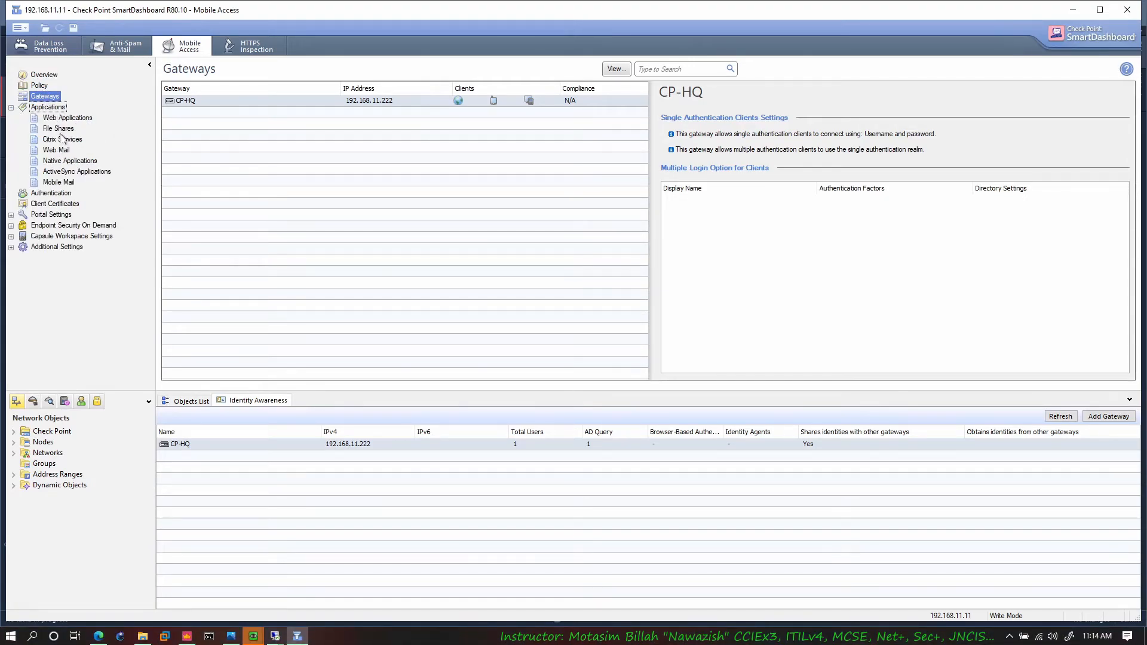
click(64, 120)
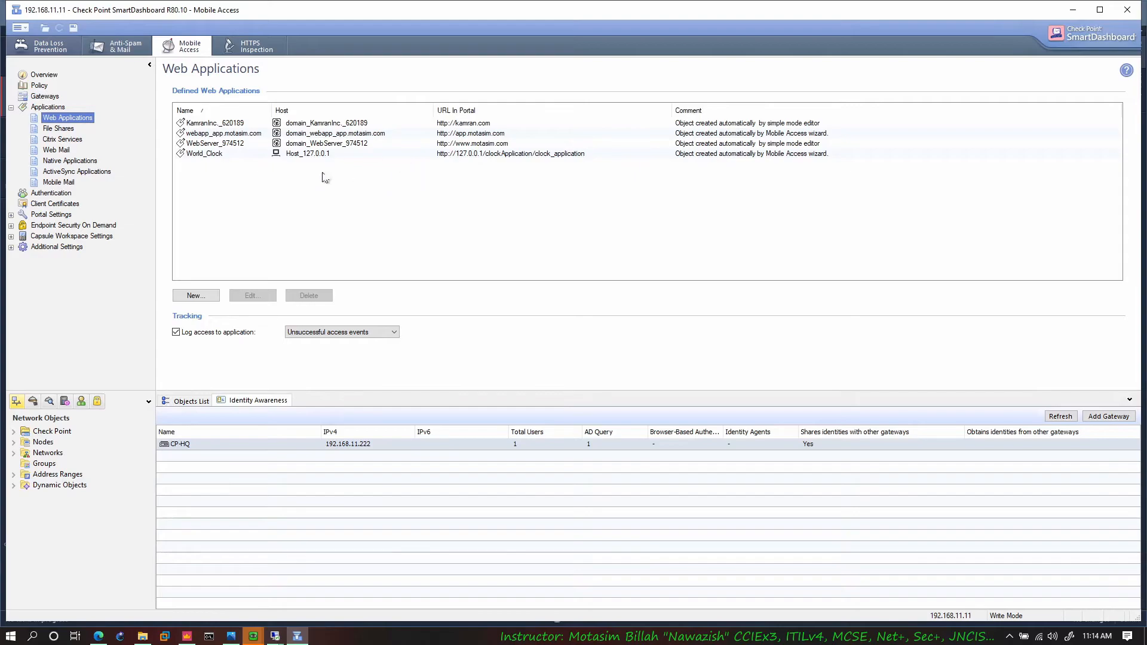
click(182, 296)
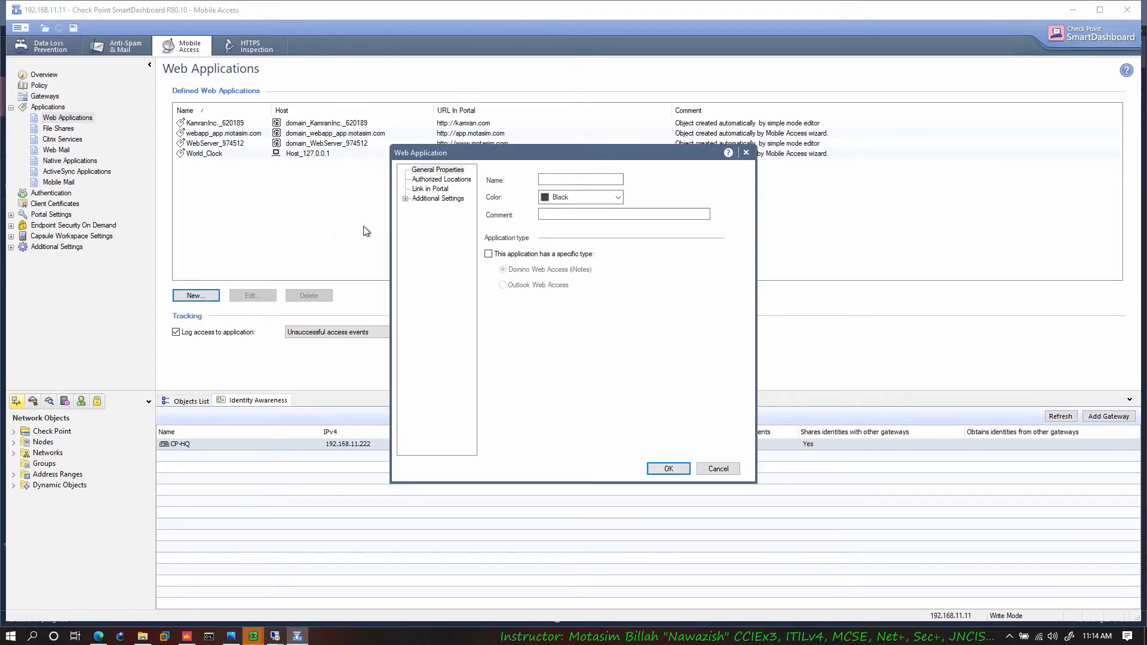
click(719, 469)
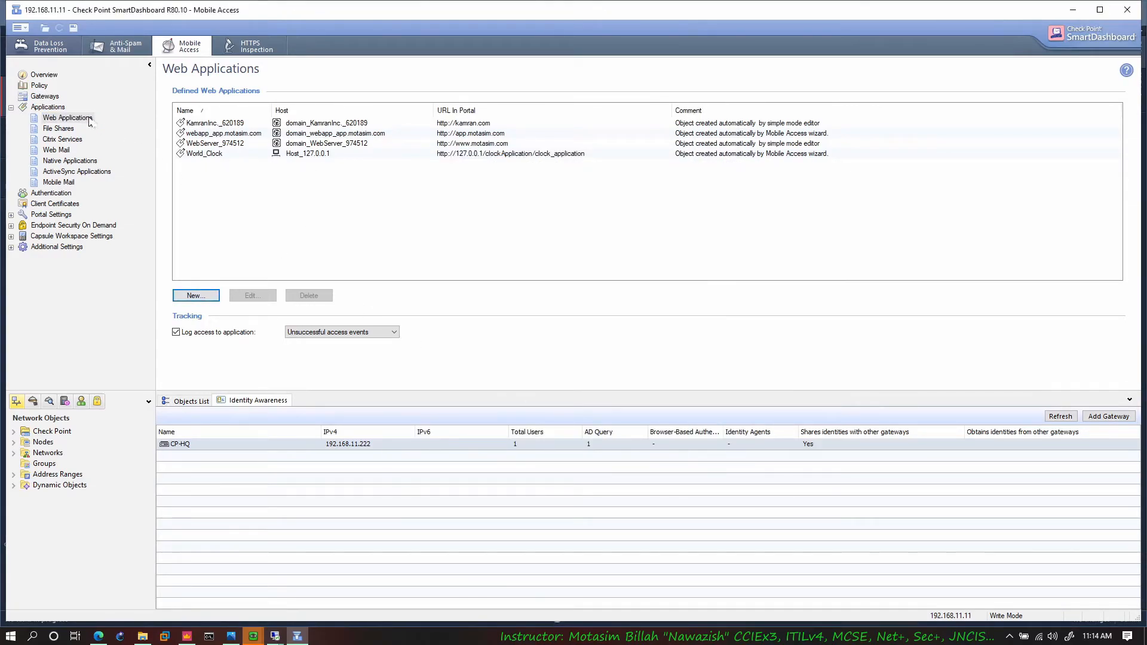
Step: Review rule 1 of the Mobile Access policy, its list of addable applications, and the defined web applications
click(39, 85)
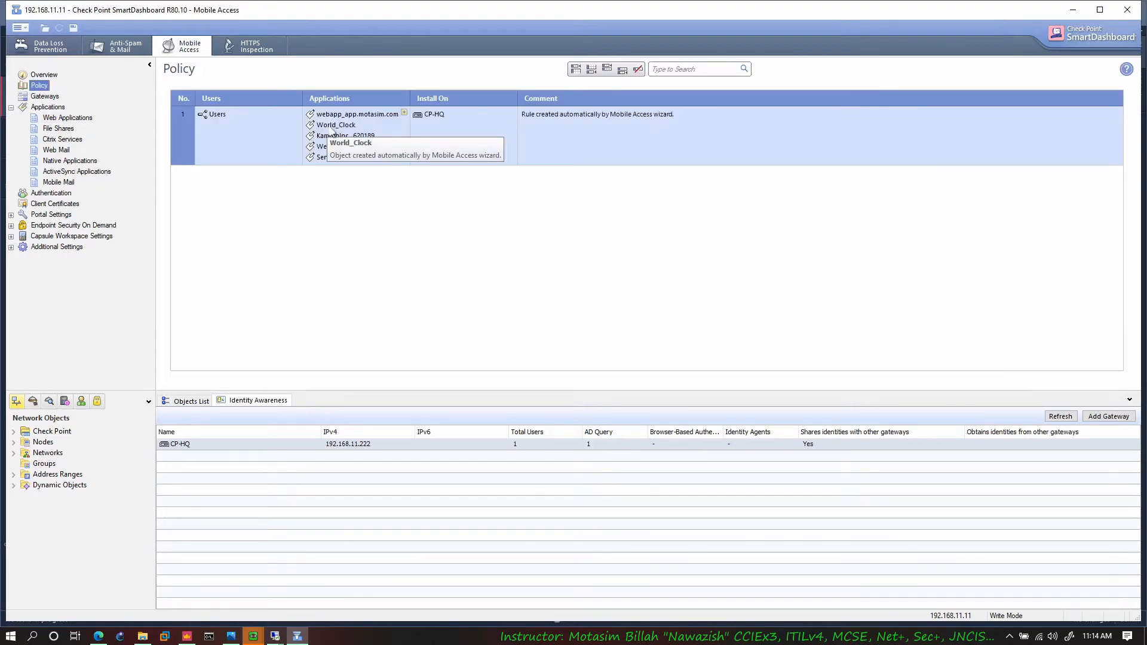
click(404, 113)
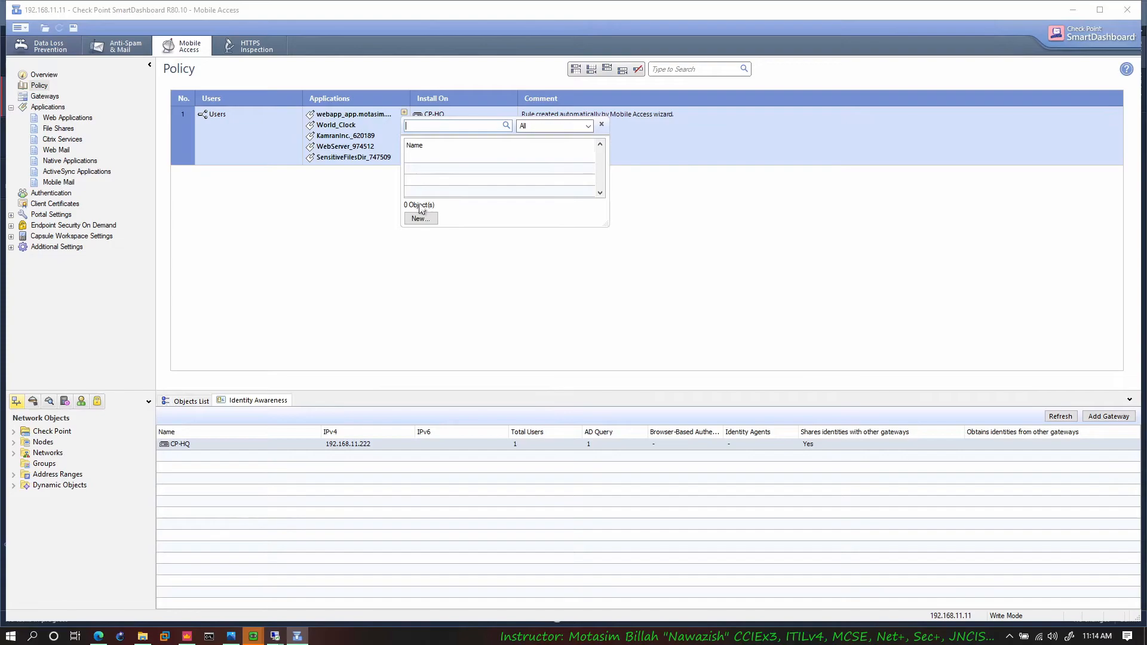
click(296, 225)
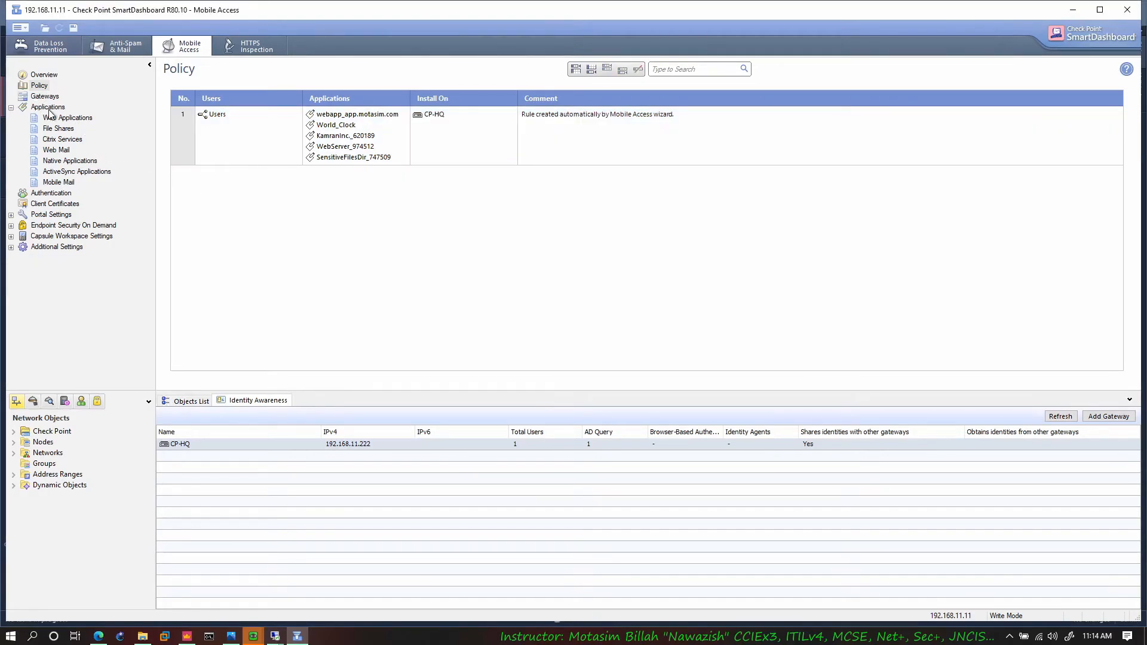
double_click(50, 110)
double_click(52, 111)
click(54, 117)
Step: Review the defined file shares and inspect the authorized-location options using a trial file share named "a", without saving it
click(59, 130)
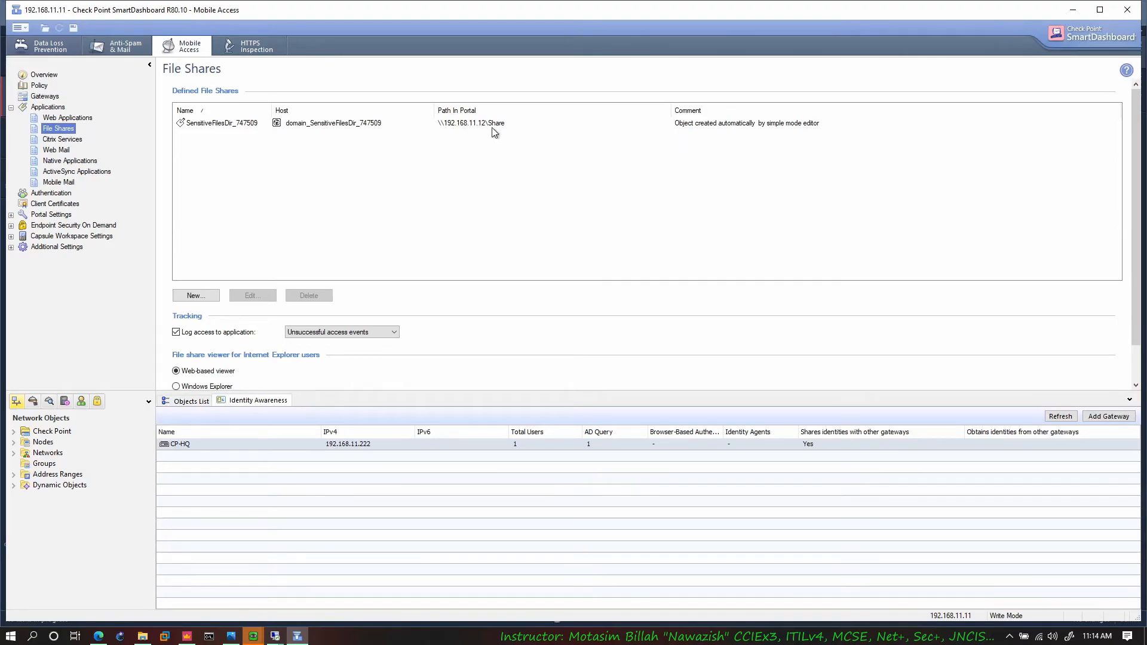
click(383, 211)
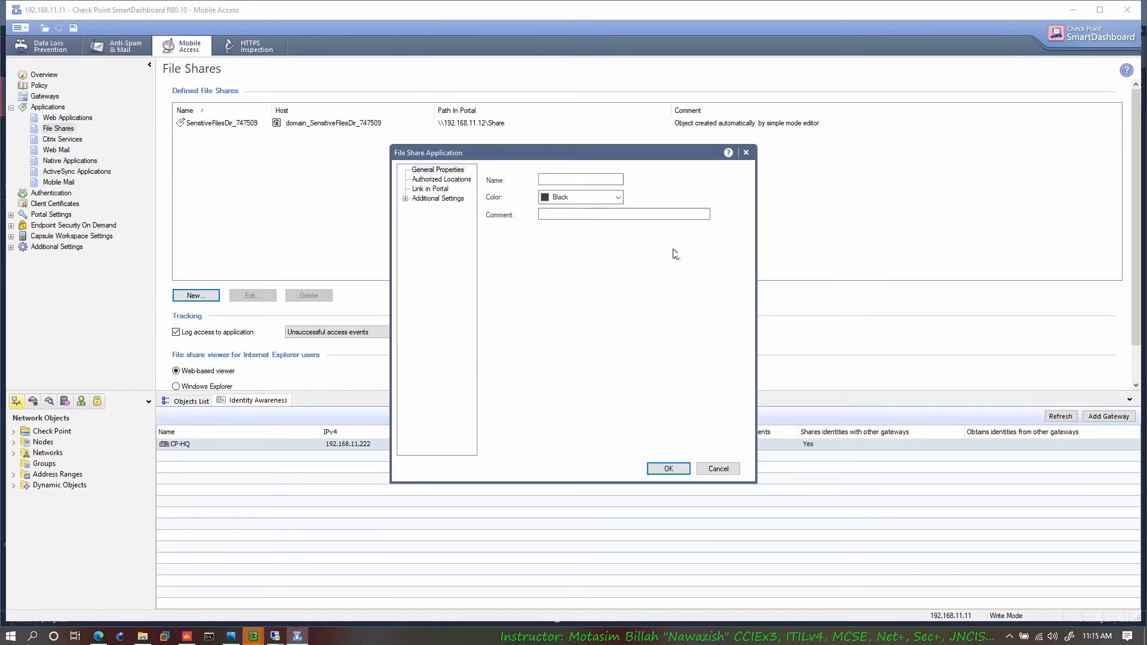
click(580, 179)
text(a)
click(438, 181)
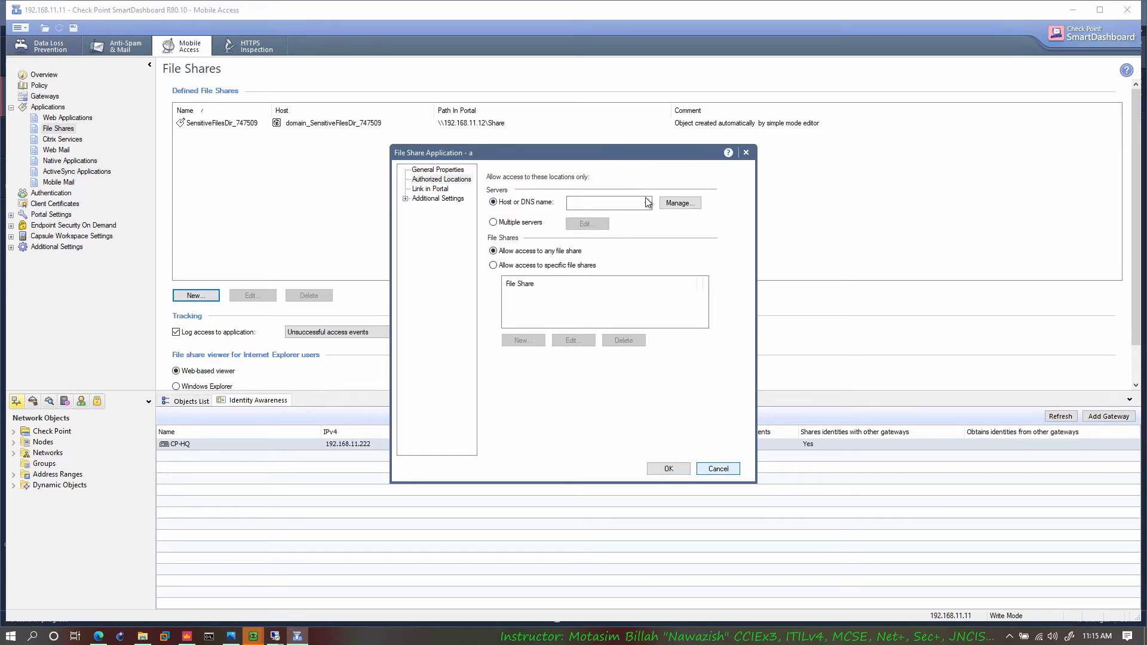
click(719, 469)
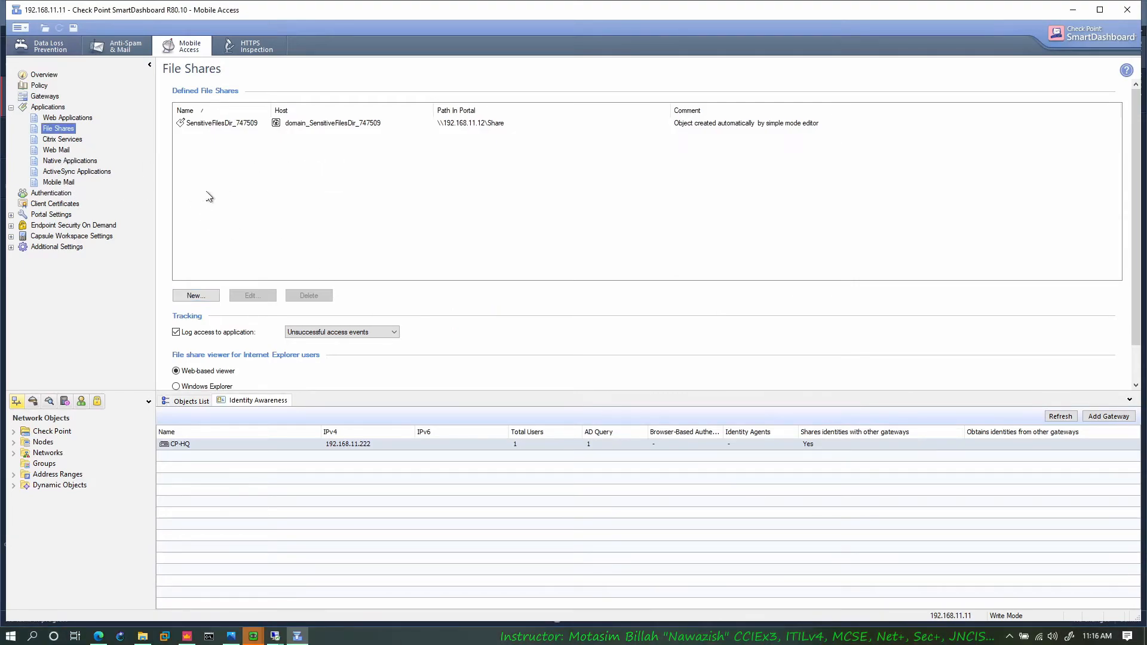
Step: Review the Mobile Access authentication methods and compare the Personal Certificate and RADIUS factor settings in a new login option
click(51, 193)
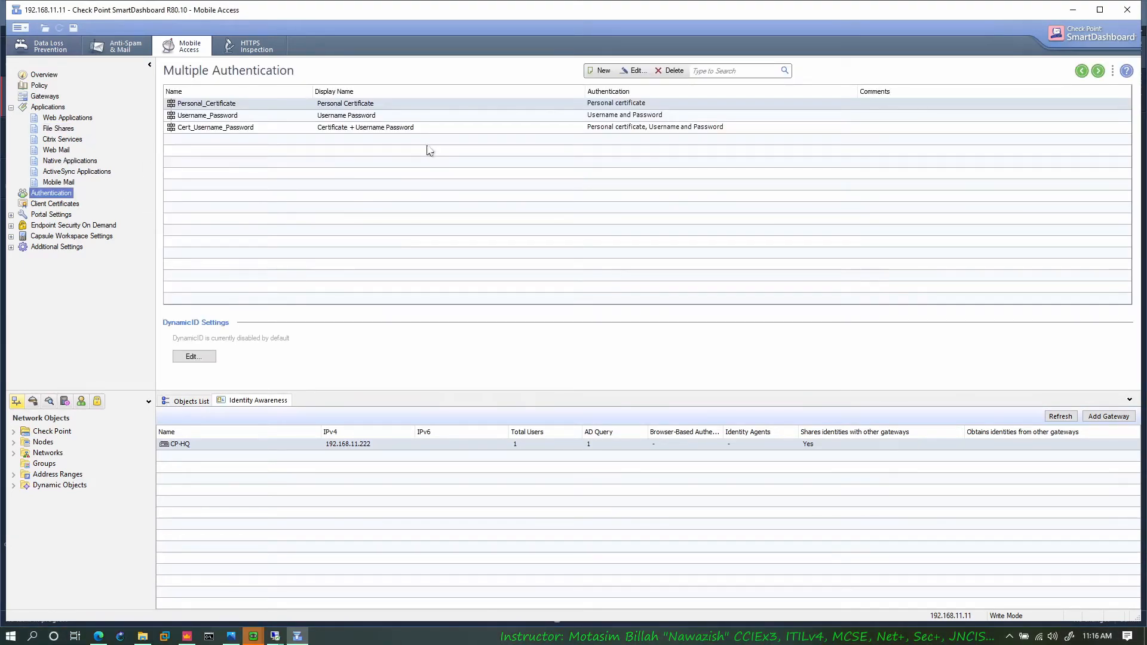
click(590, 116)
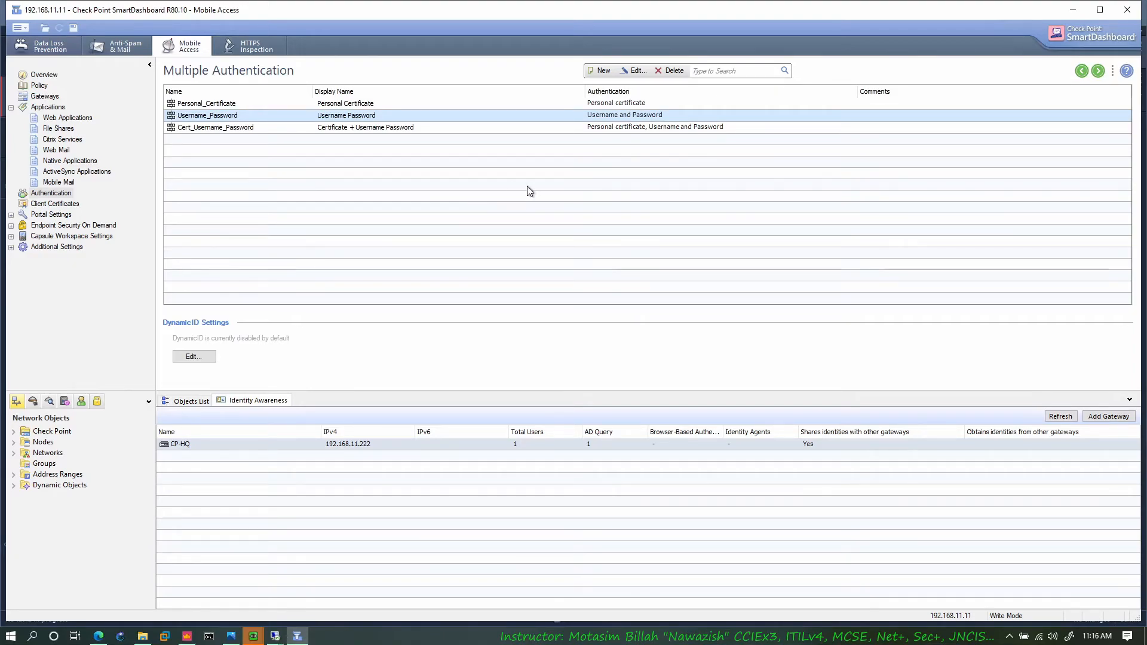
click(601, 71)
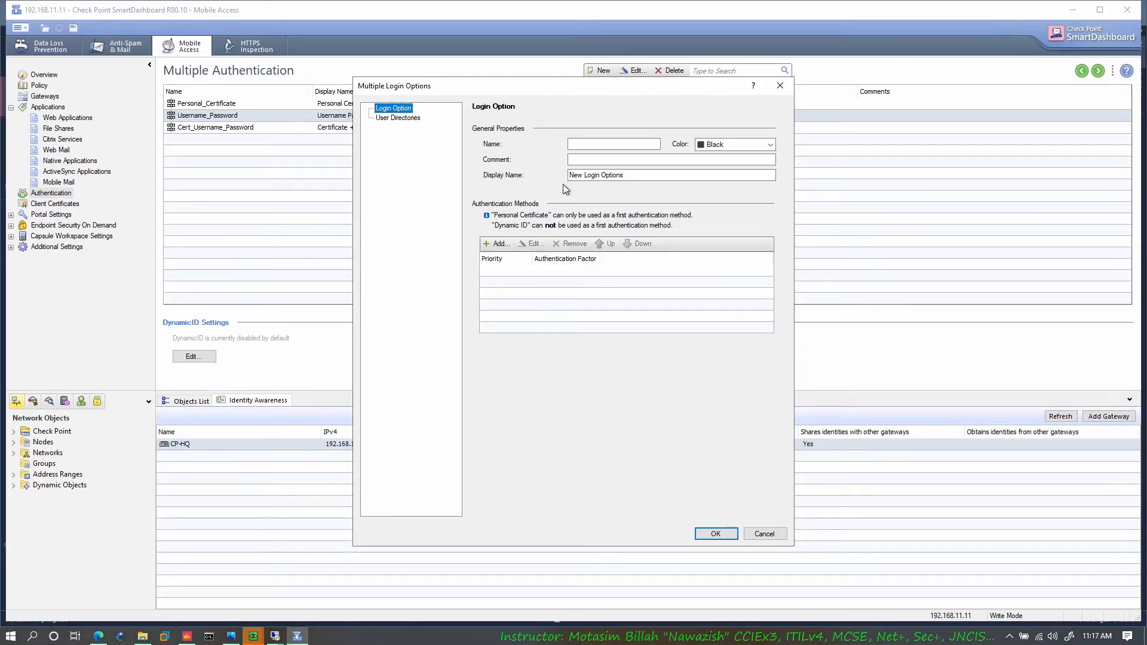
click(499, 245)
click(461, 229)
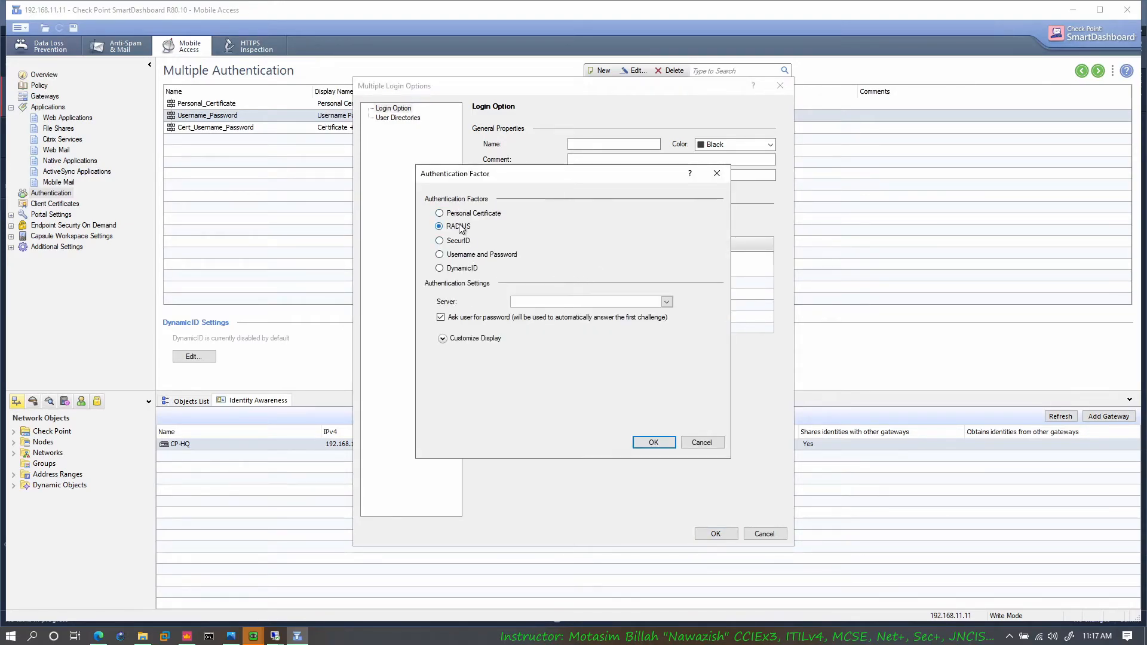
click(494, 215)
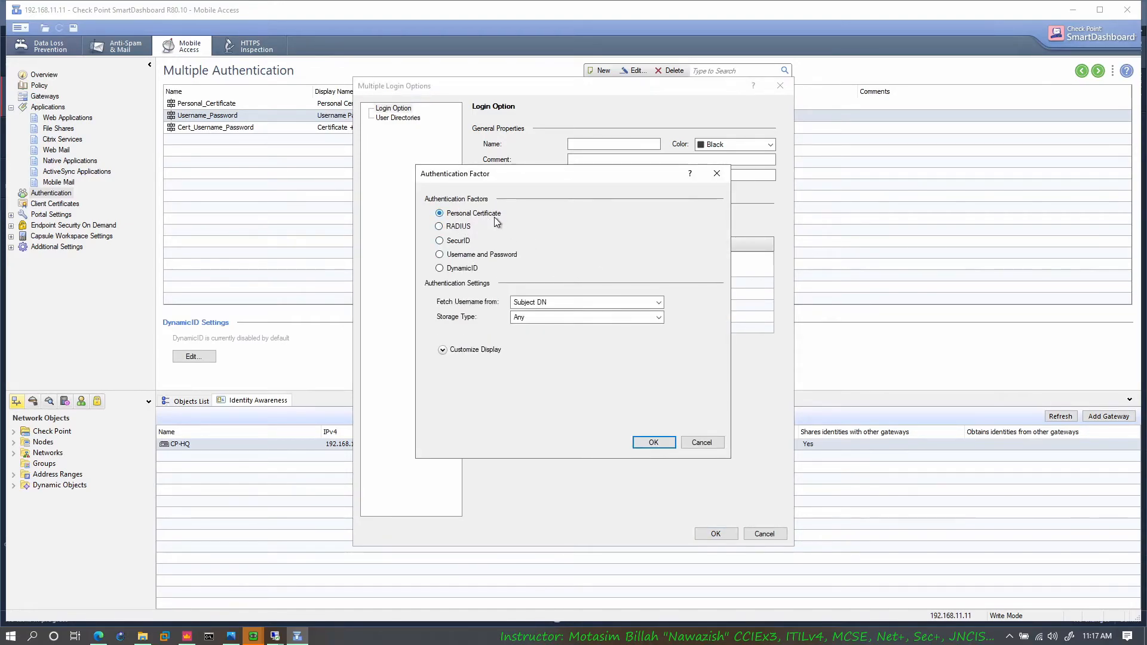
click(456, 225)
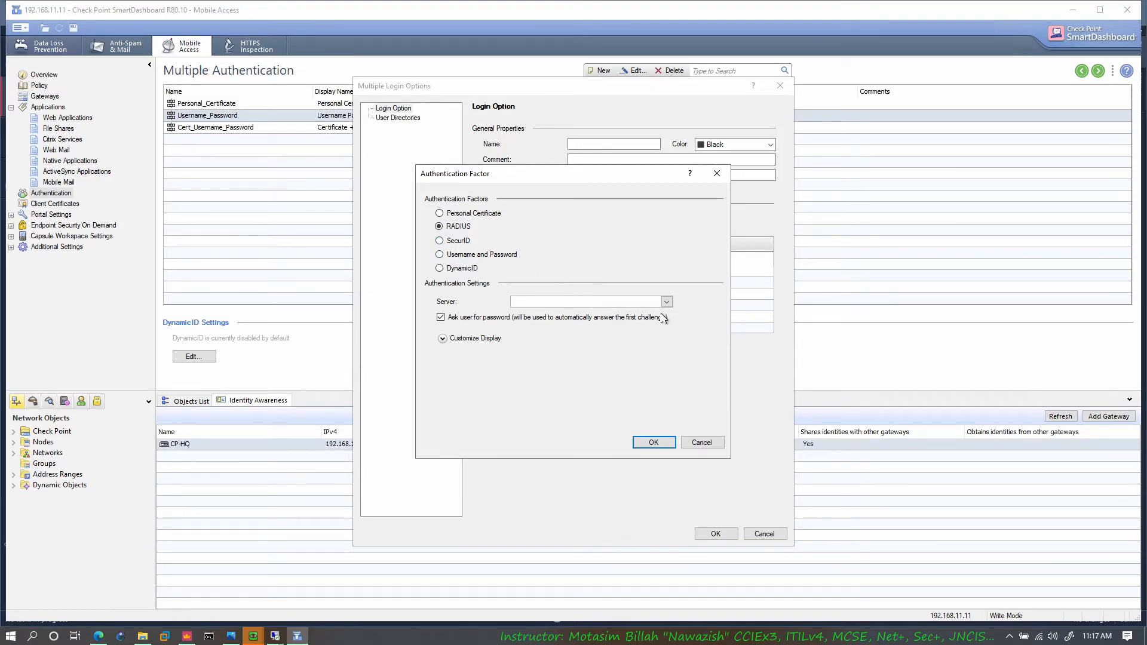
Step: Inspect the RADIUS factor's server choices and display customization, and discard the new login option
click(629, 303)
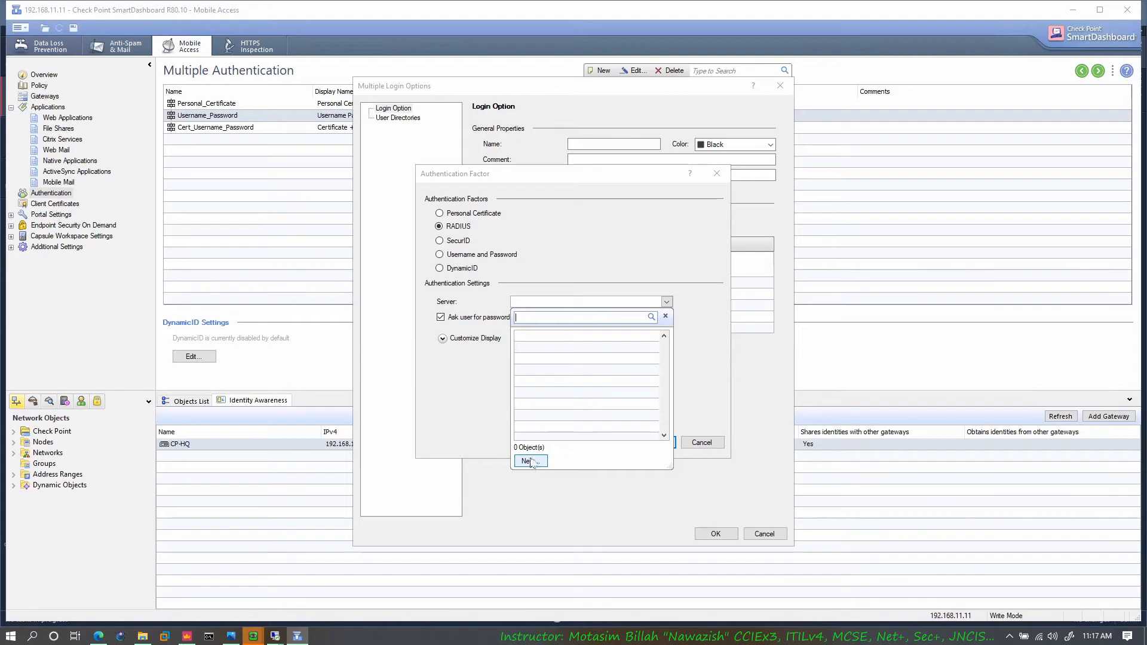
click(447, 342)
click(449, 338)
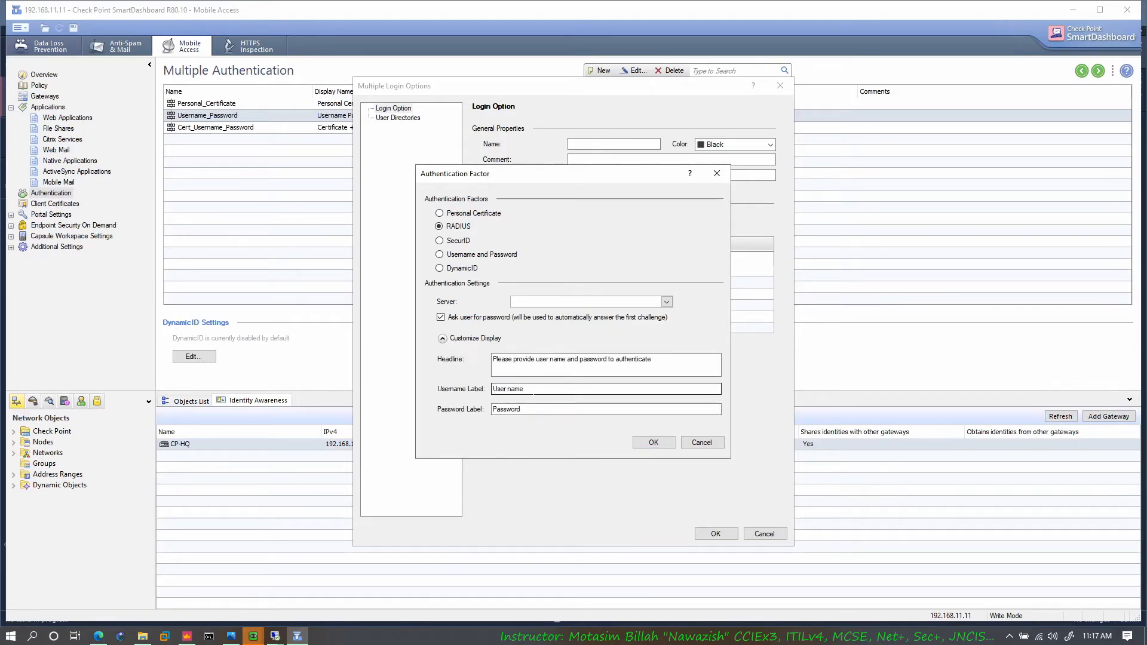
click(703, 442)
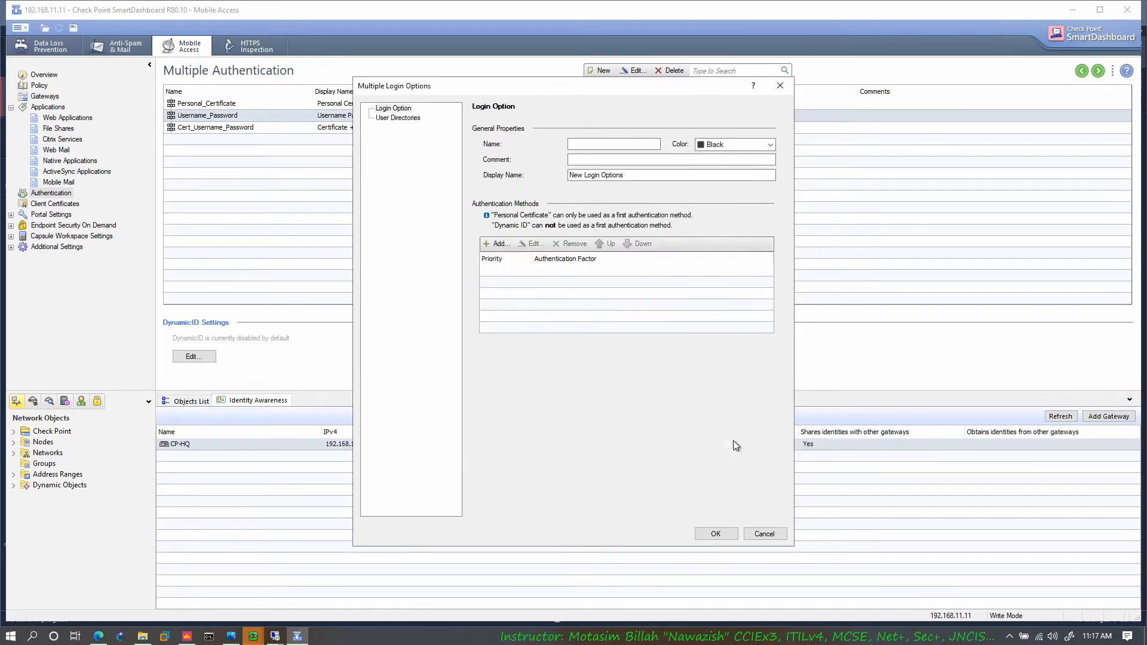
click(764, 534)
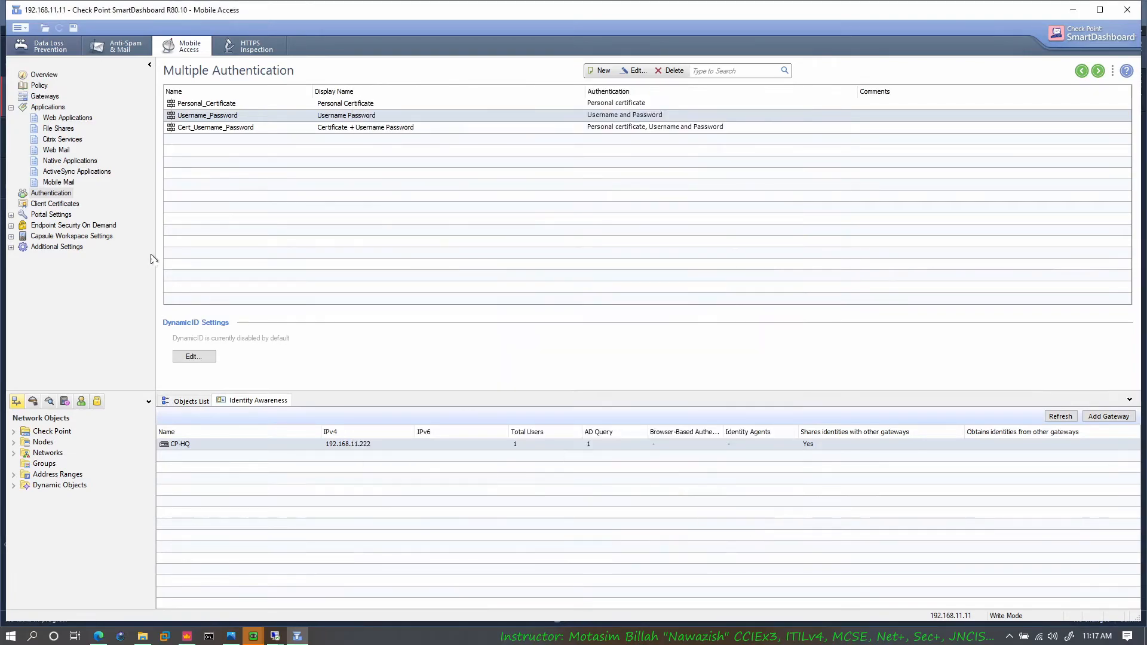
Step: Review the client certificates with their email templates, and show the portal customization list under the portal settings
click(73, 209)
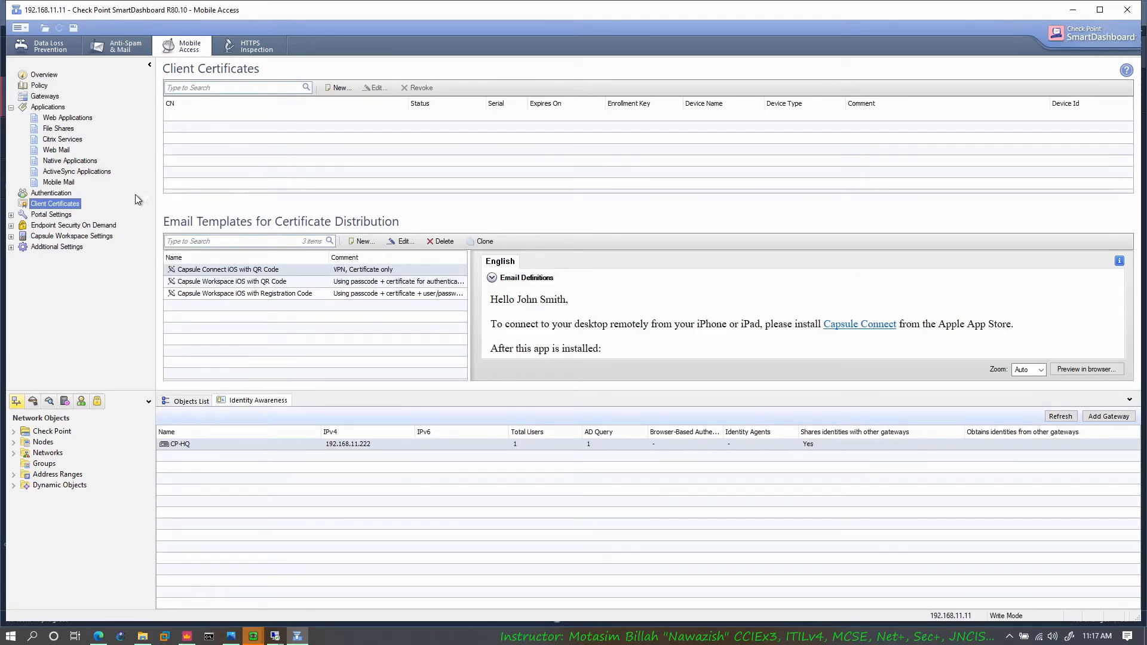
double_click(51, 214)
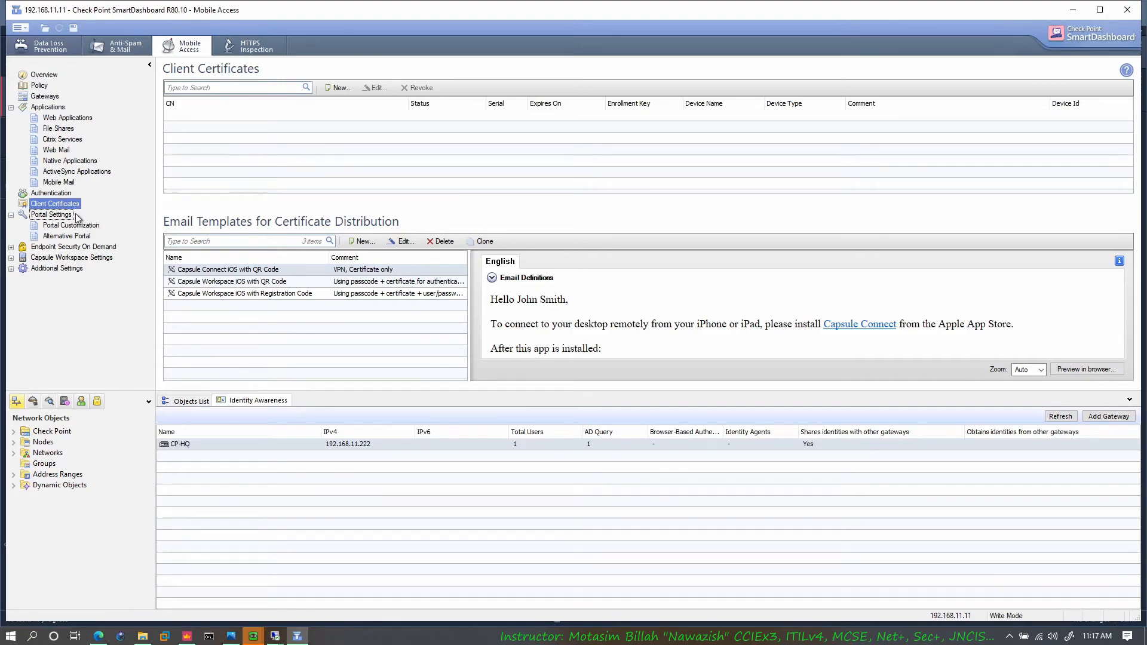
double_click(54, 217)
double_click(52, 216)
click(69, 226)
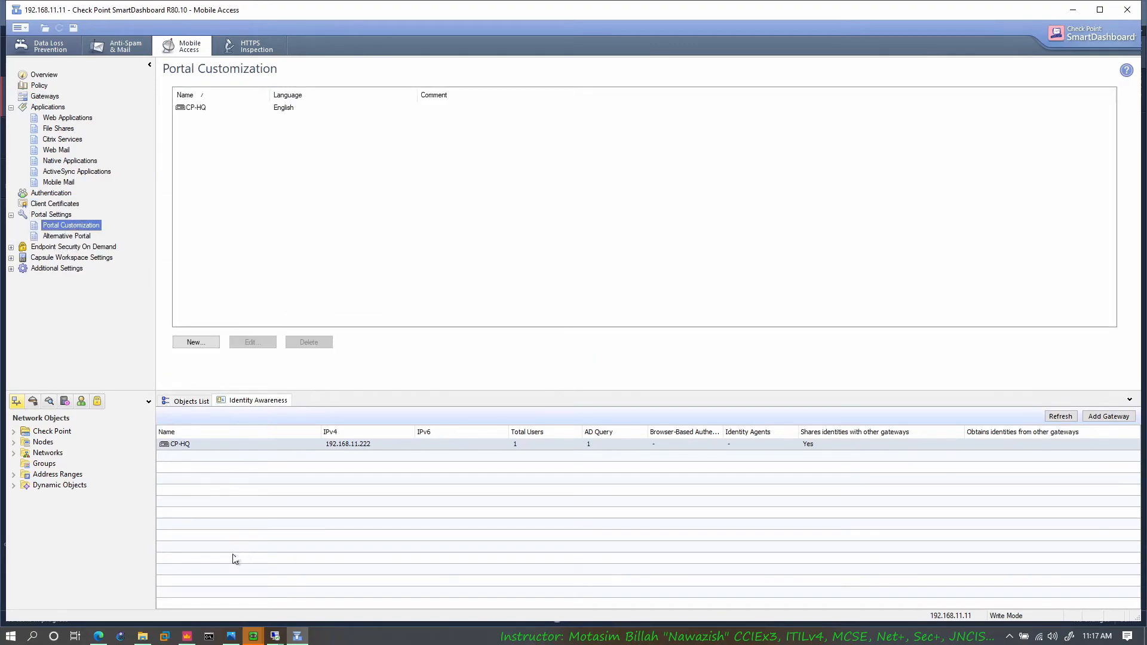
Step: Switch to SmartConsole to view the gateways and servers, and return to SmartDashboard
click(187, 636)
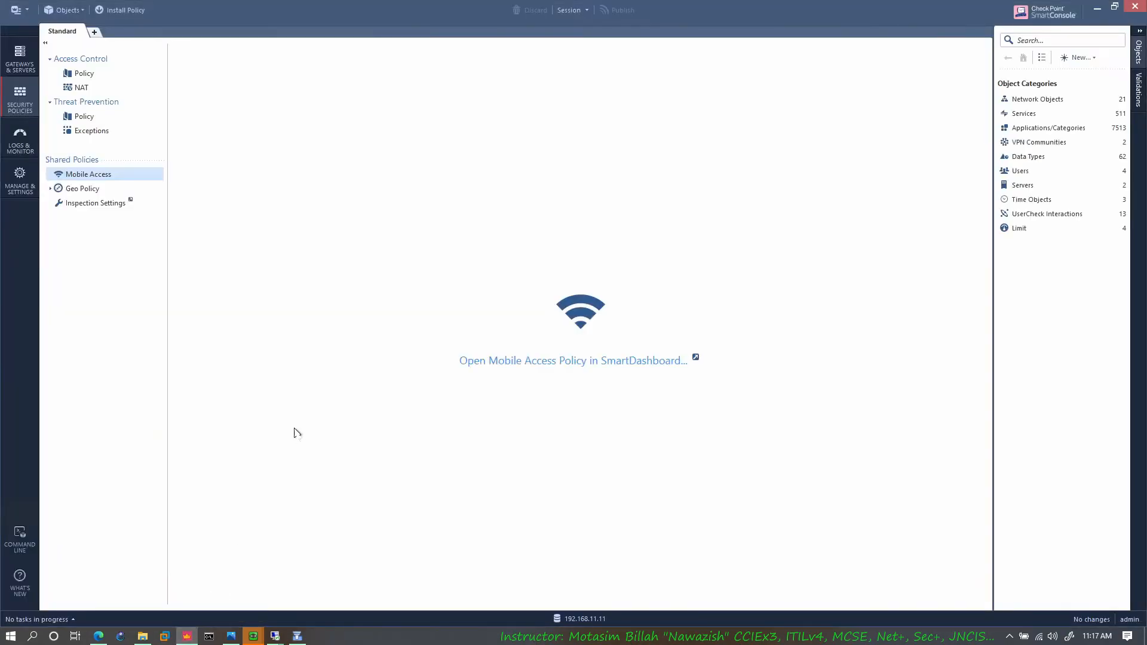
click(20, 60)
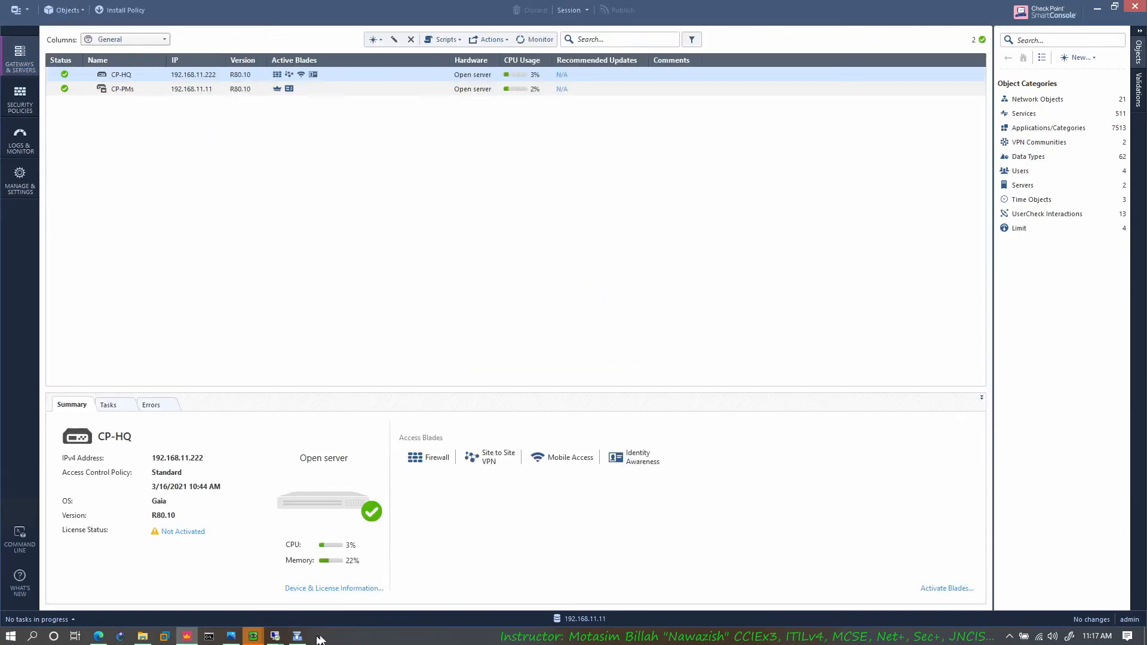
click(1098, 9)
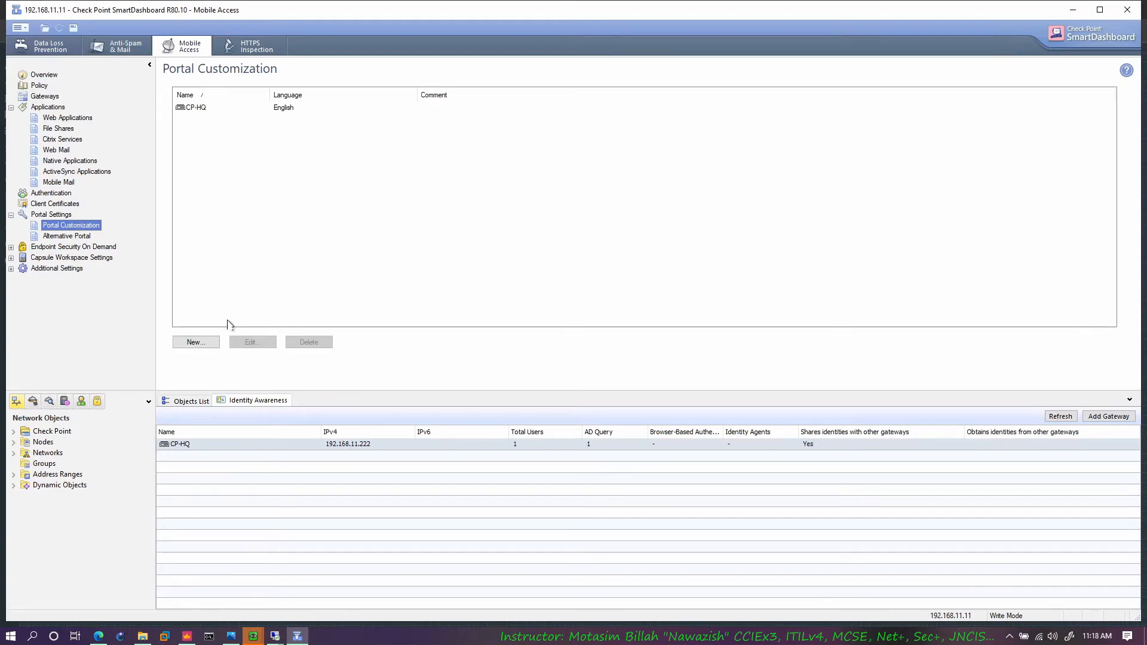
Step: Inspect the portal title, language and logo settings of gateway CP-HQ, and close them without changes
click(222, 110)
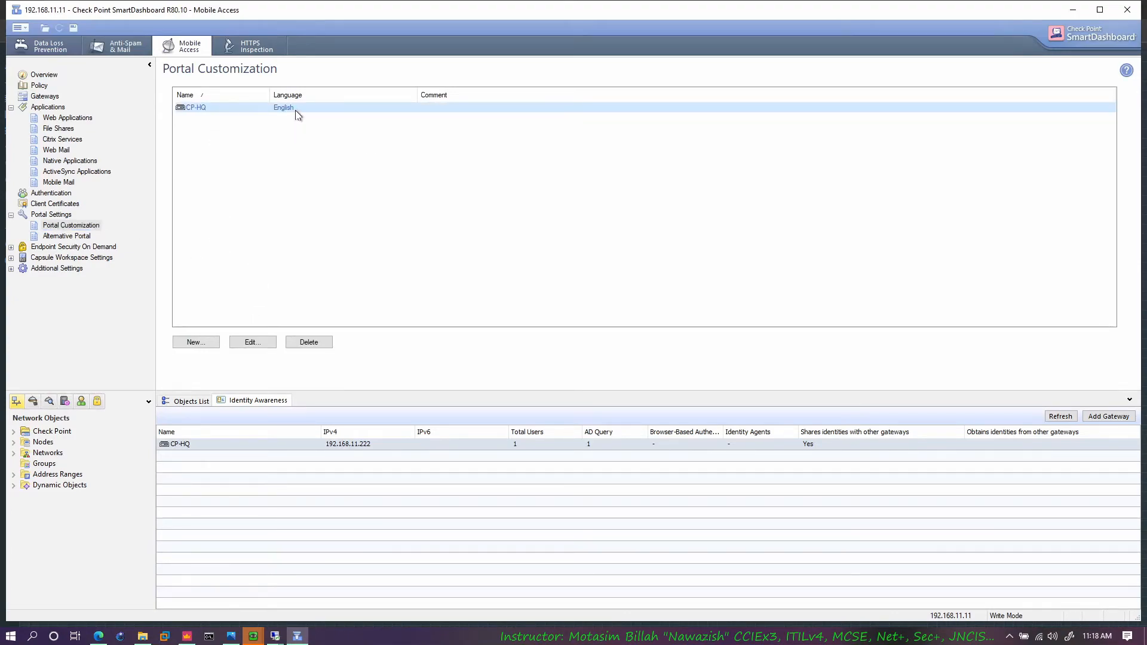
right_click(296, 108)
click(338, 131)
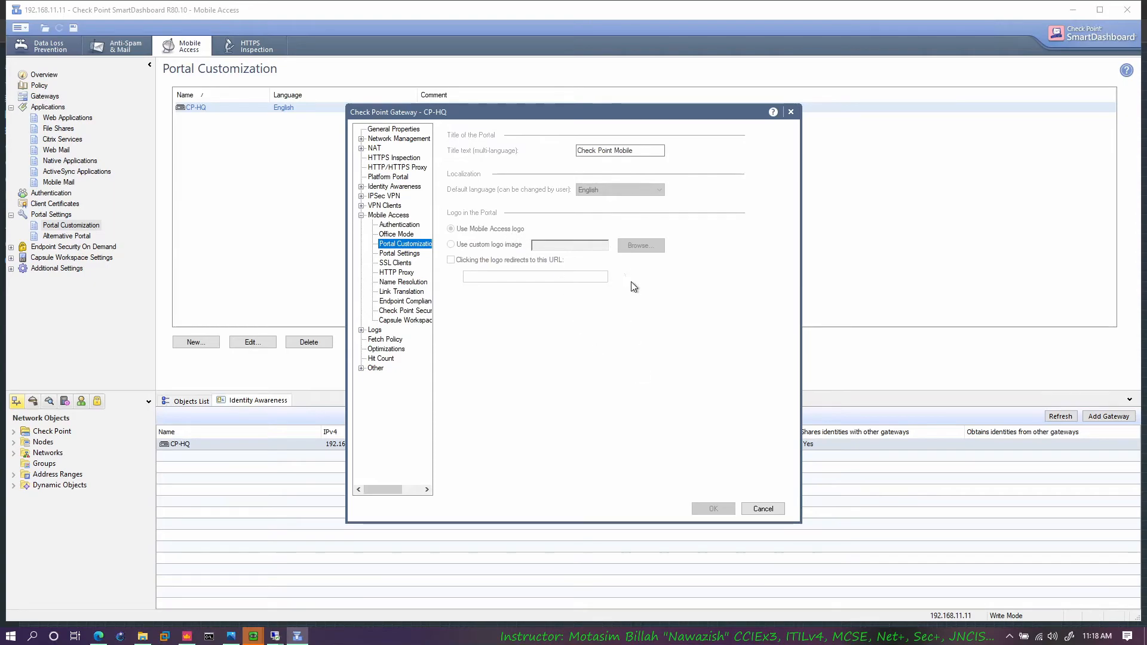
click(762, 509)
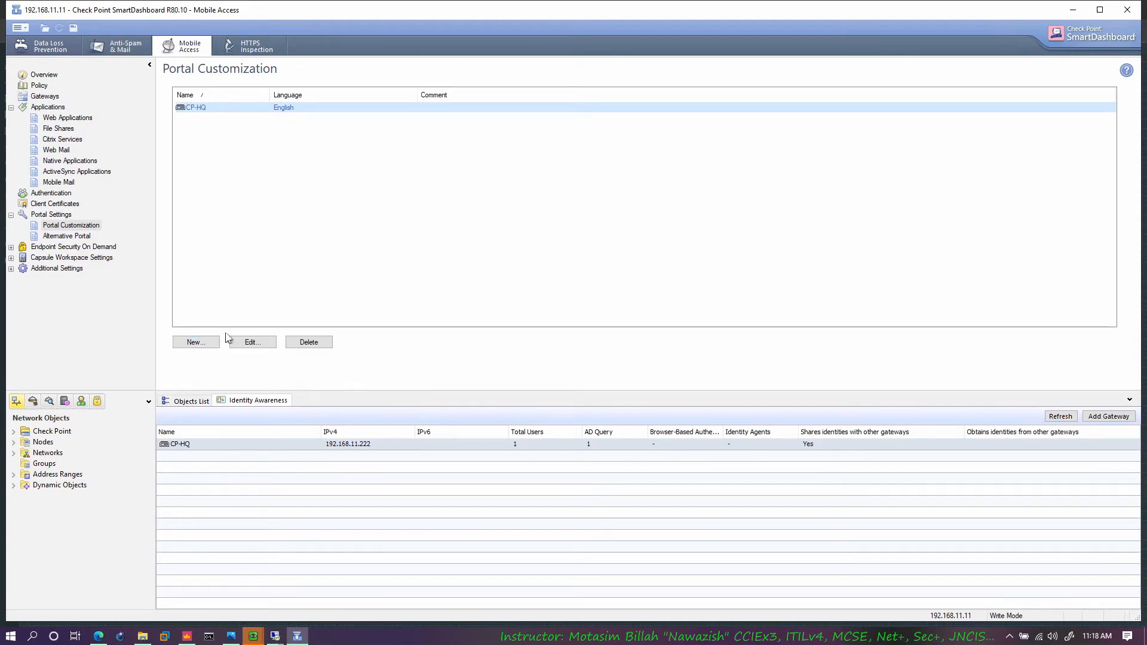
click(84, 226)
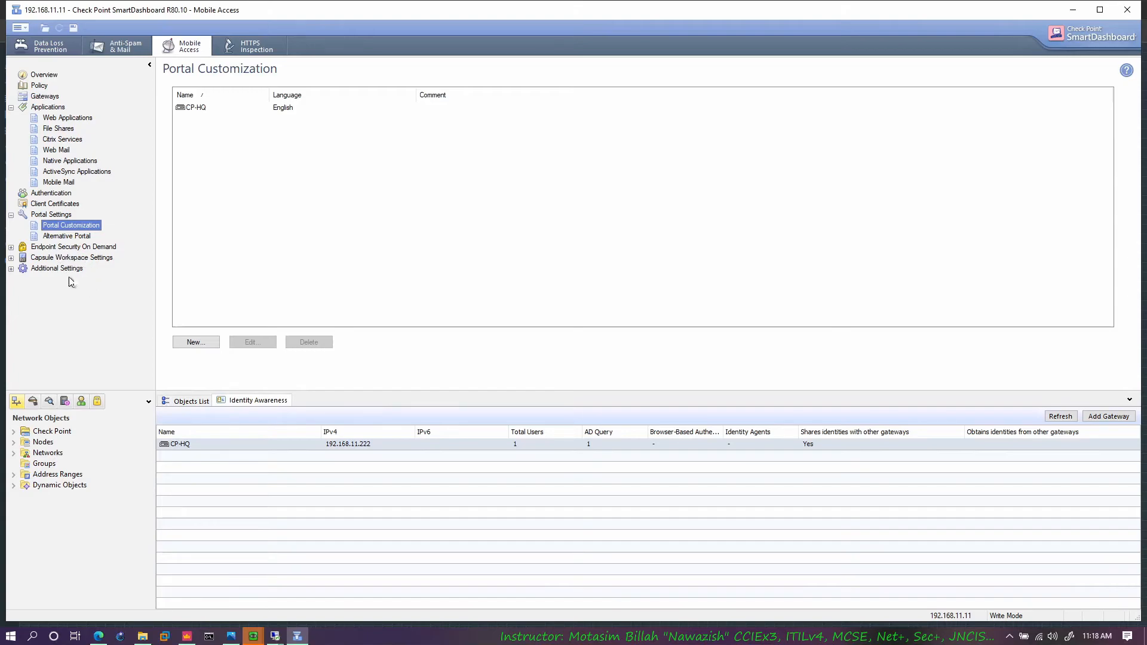
Step: Browse the services, servers and OPSEC, and users object trees, and expand the Check Point and Nodes network objects
click(16, 399)
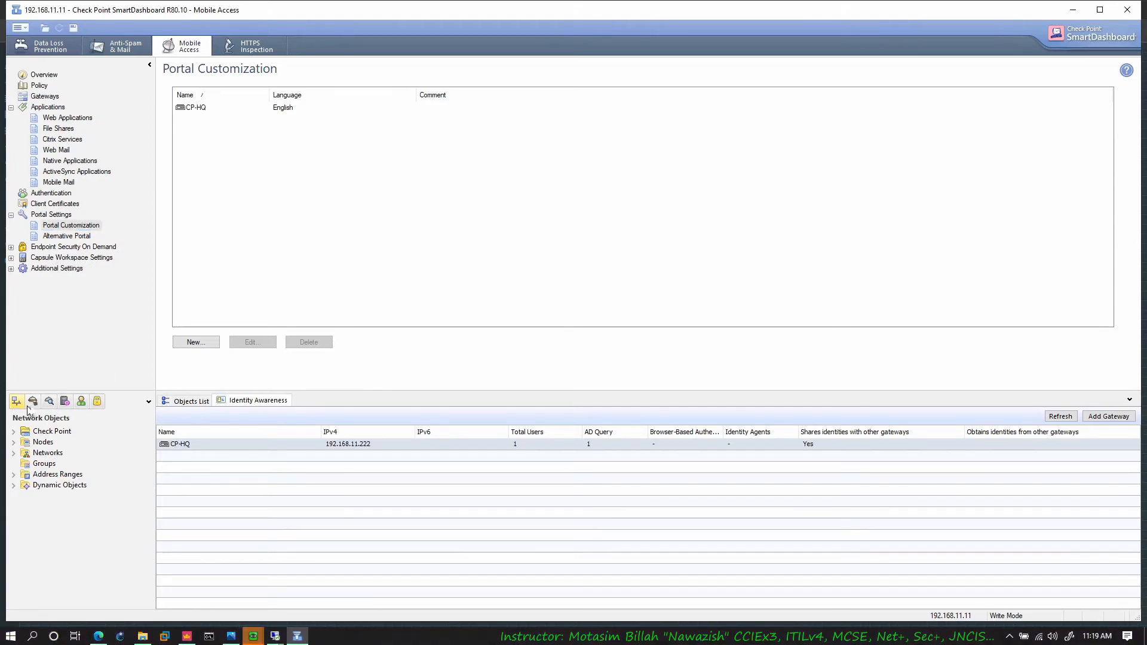
click(49, 401)
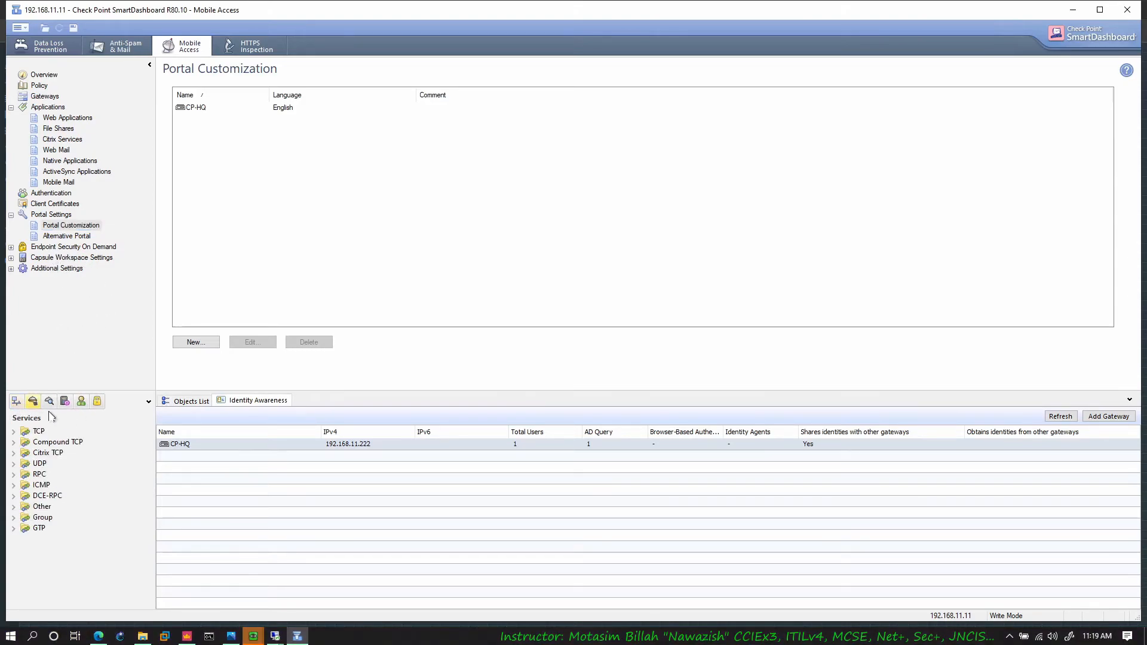
click(65, 402)
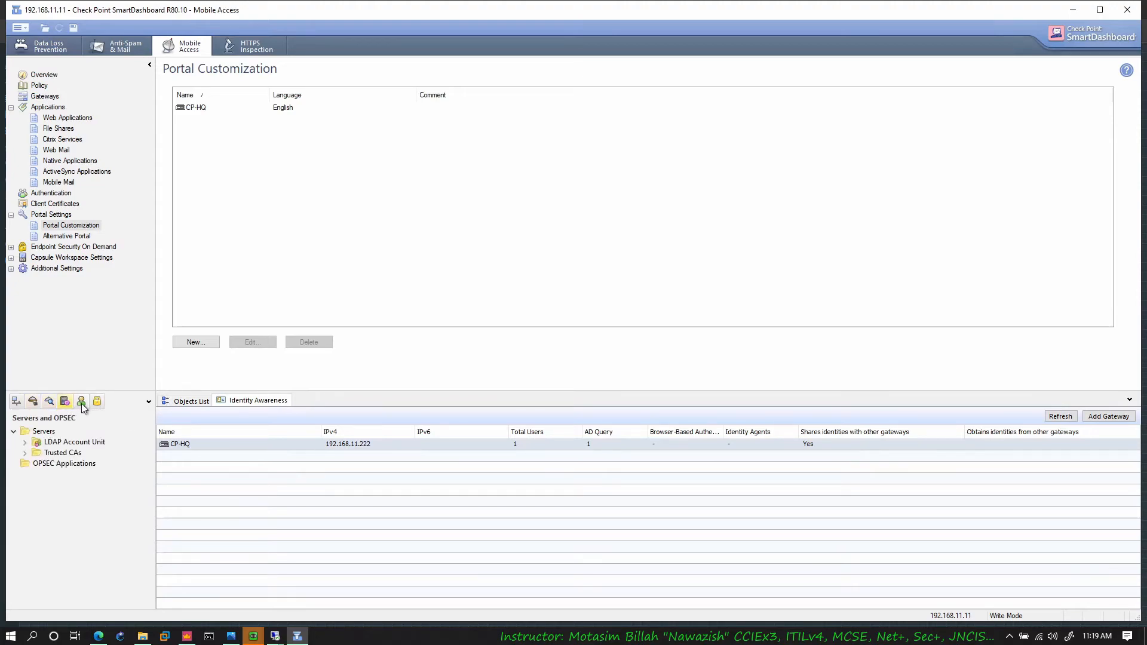
click(81, 402)
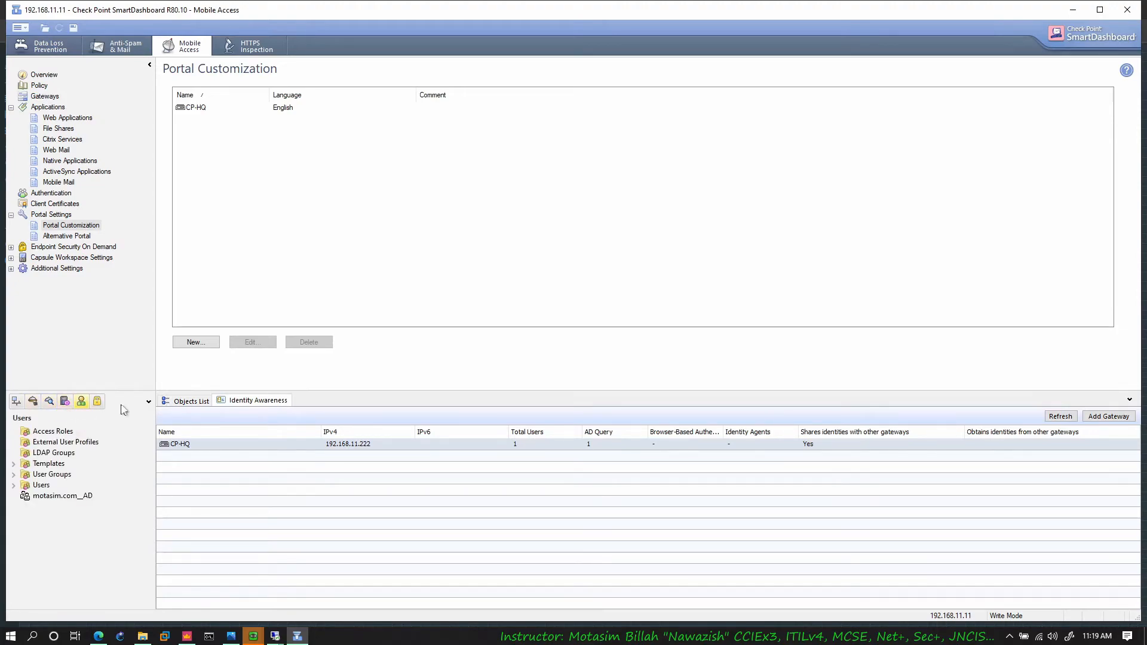
click(16, 401)
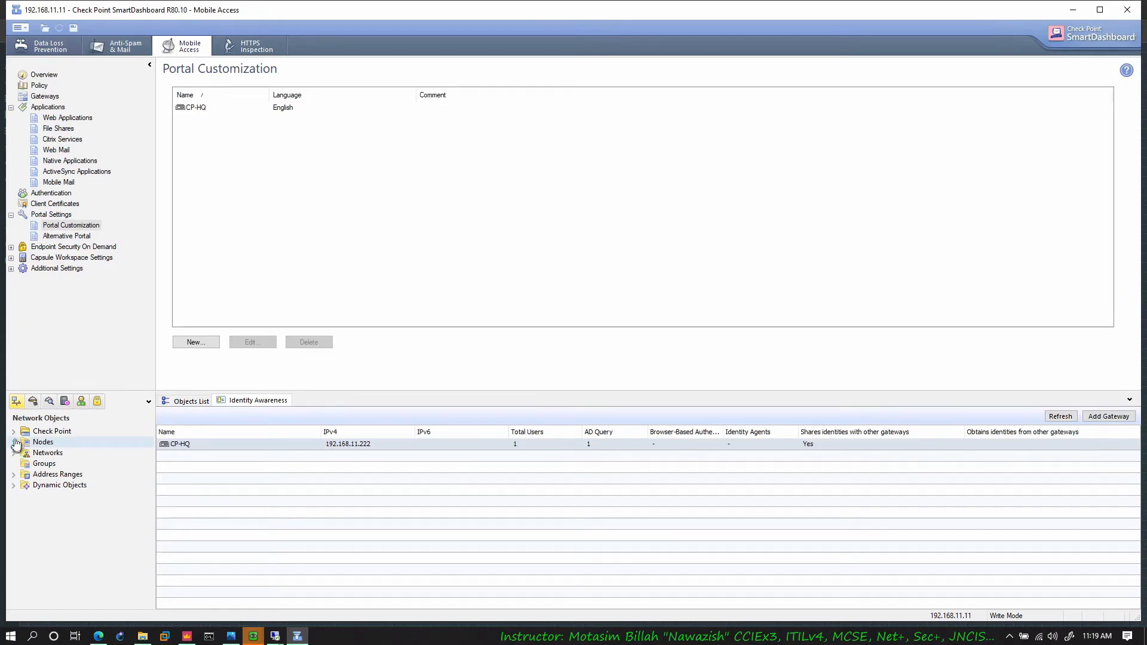
click(13, 432)
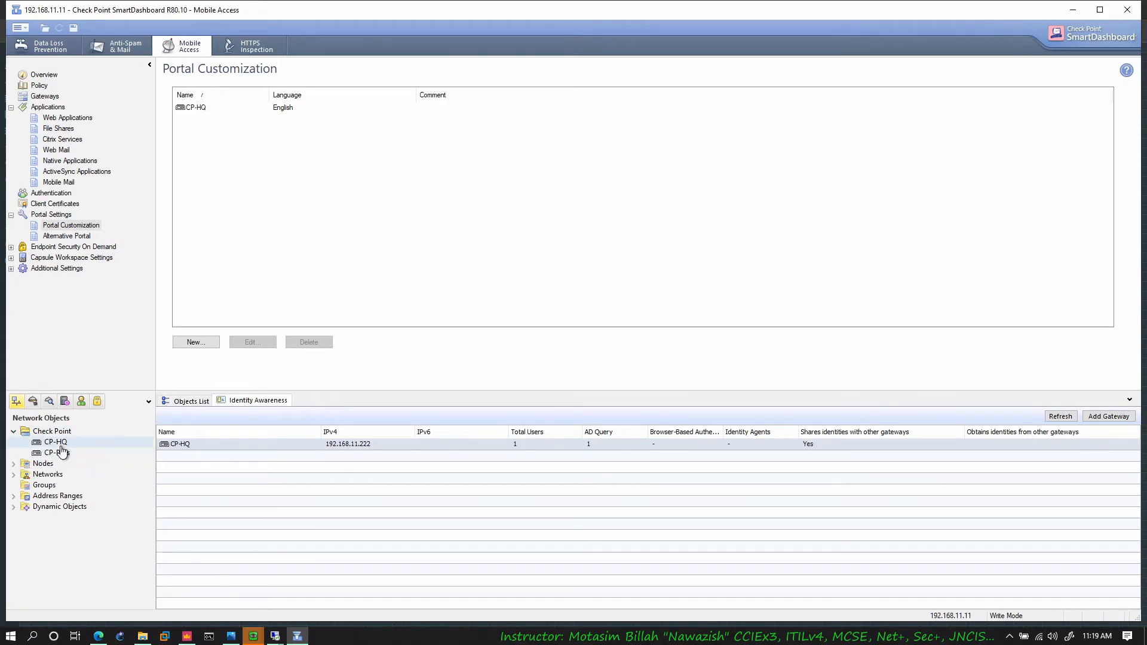
click(14, 465)
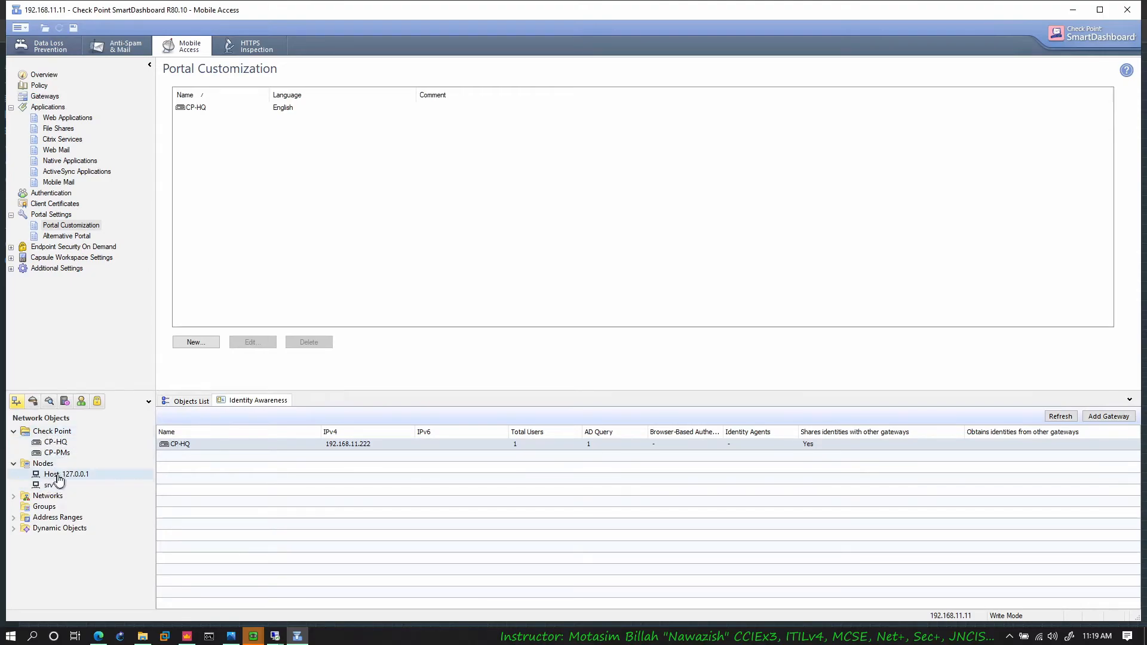
Step: Expand the Networks objects in the network objects tree, and switch to SmartConsole to view the gateways and servers
click(14, 497)
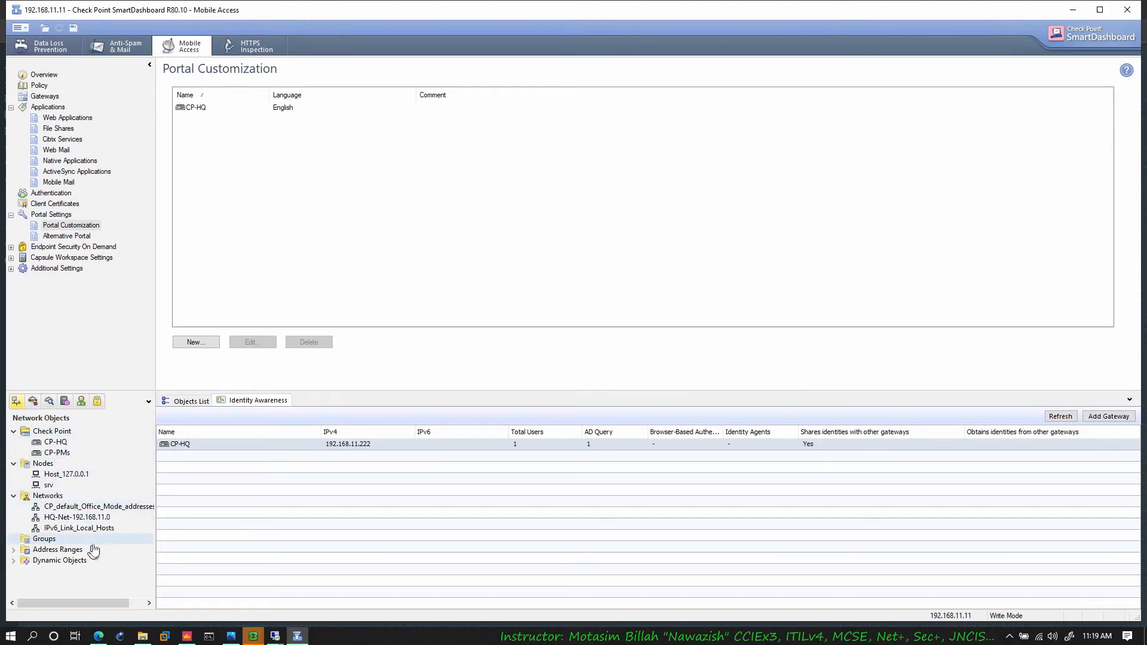
click(187, 636)
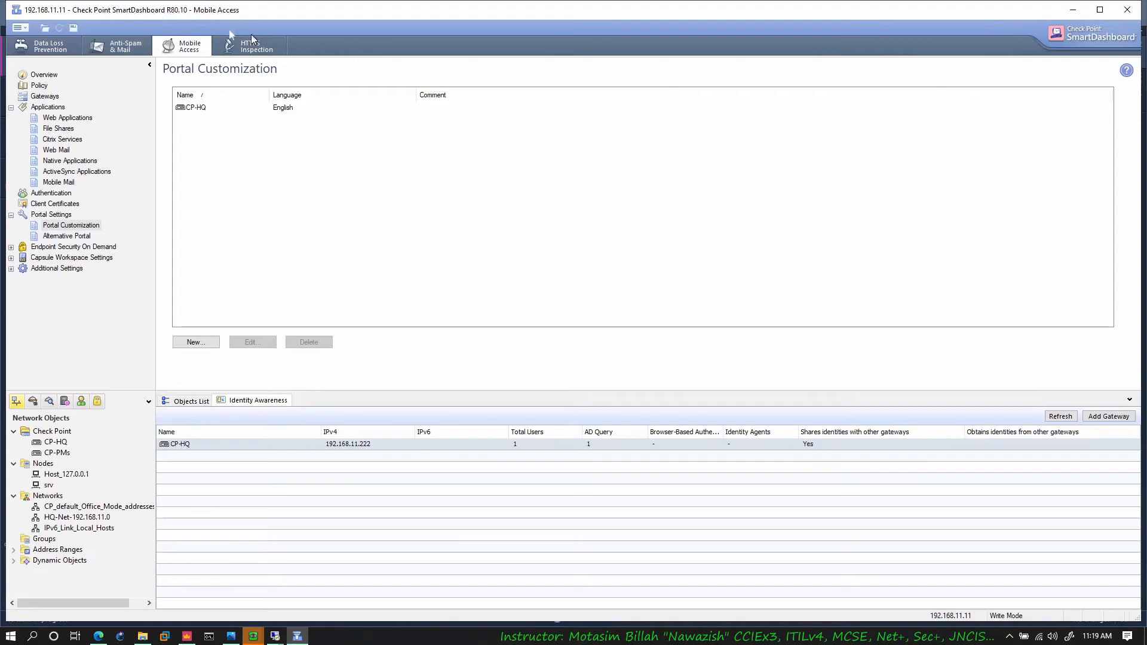
click(1073, 9)
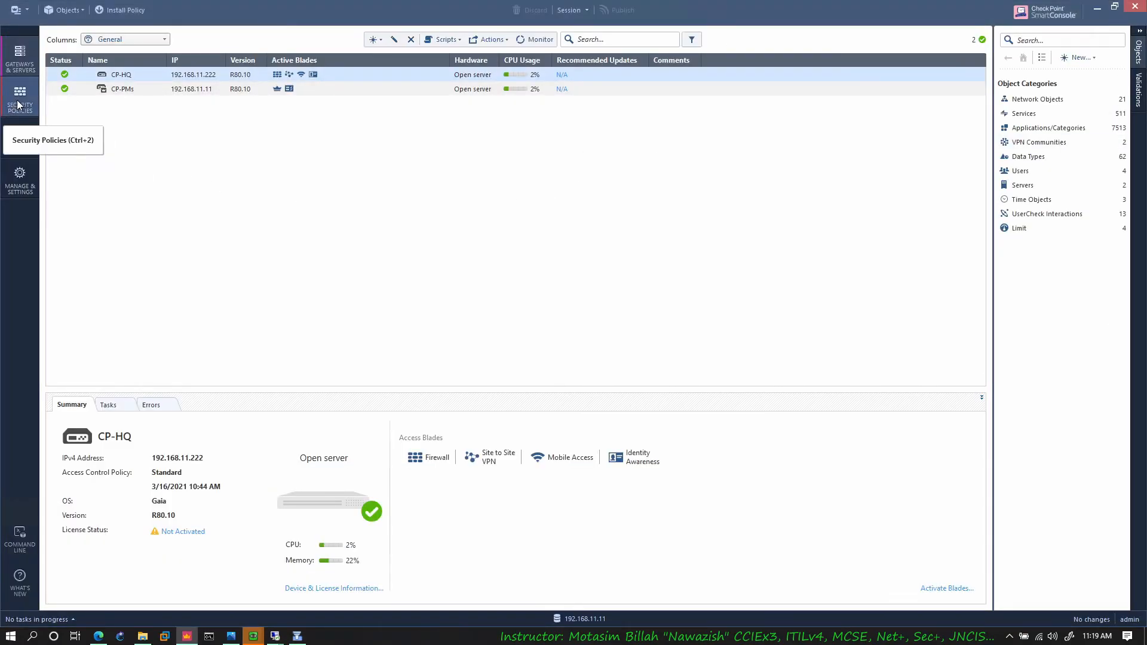
Step: Try to open gateway CP-HQ for editing while SmartDashboard is still running
right_click(130, 78)
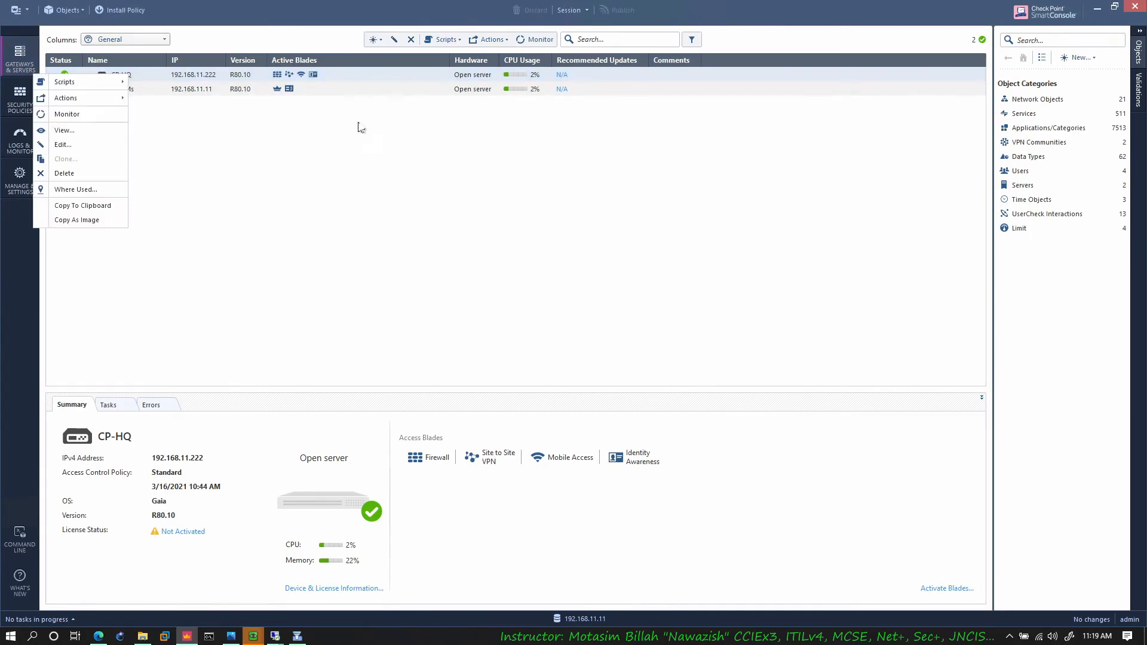
click(71, 151)
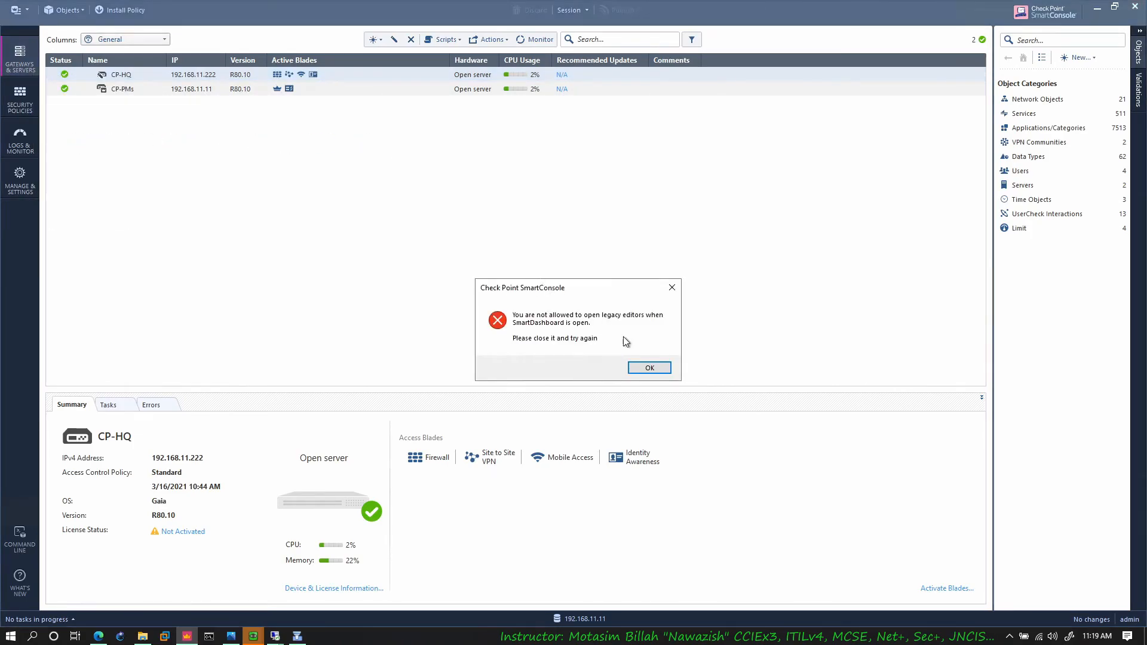
click(650, 367)
Step: Close SmartDashboard, and open the properties of gateway CP-HQ for editing in SmartConsole
click(297, 636)
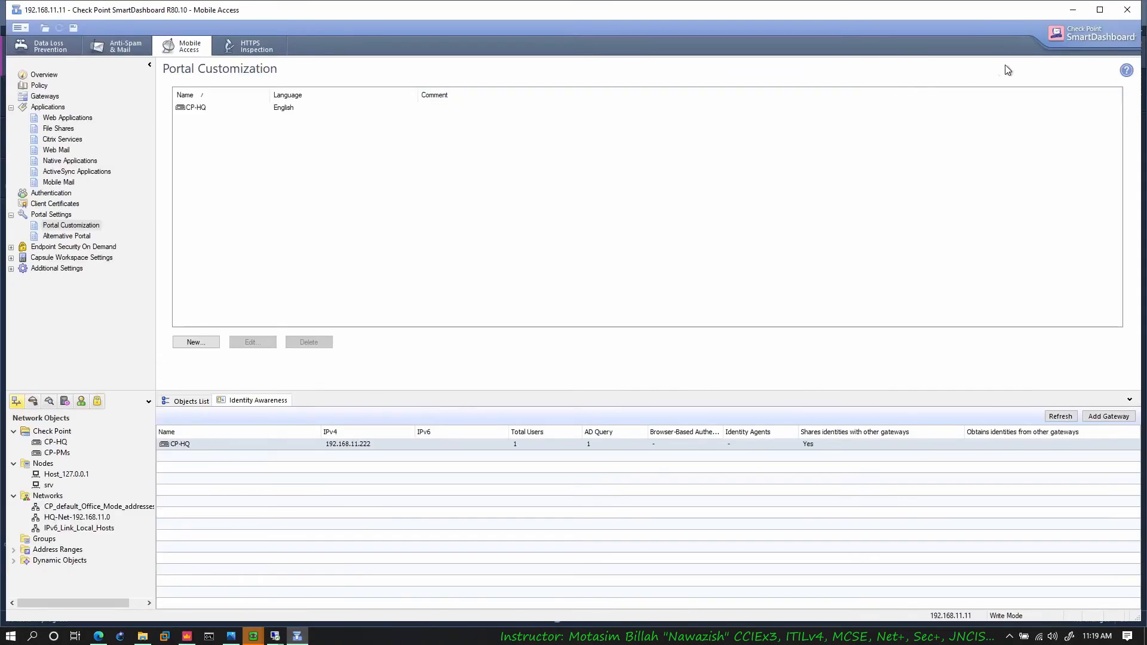
click(1126, 12)
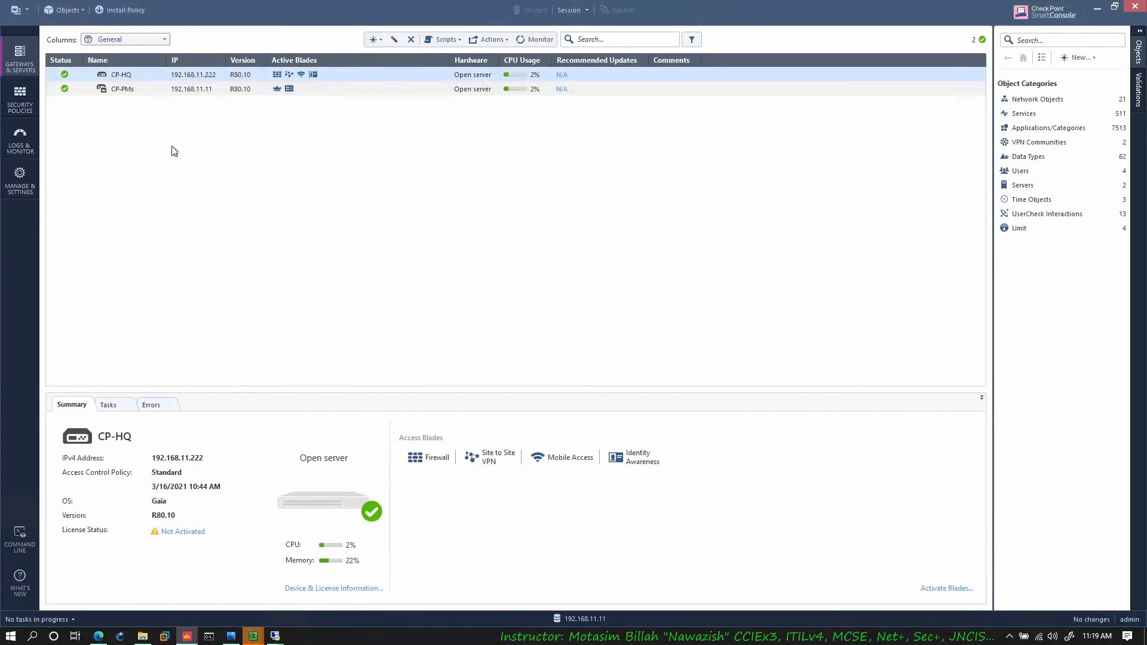
right_click(130, 78)
click(98, 156)
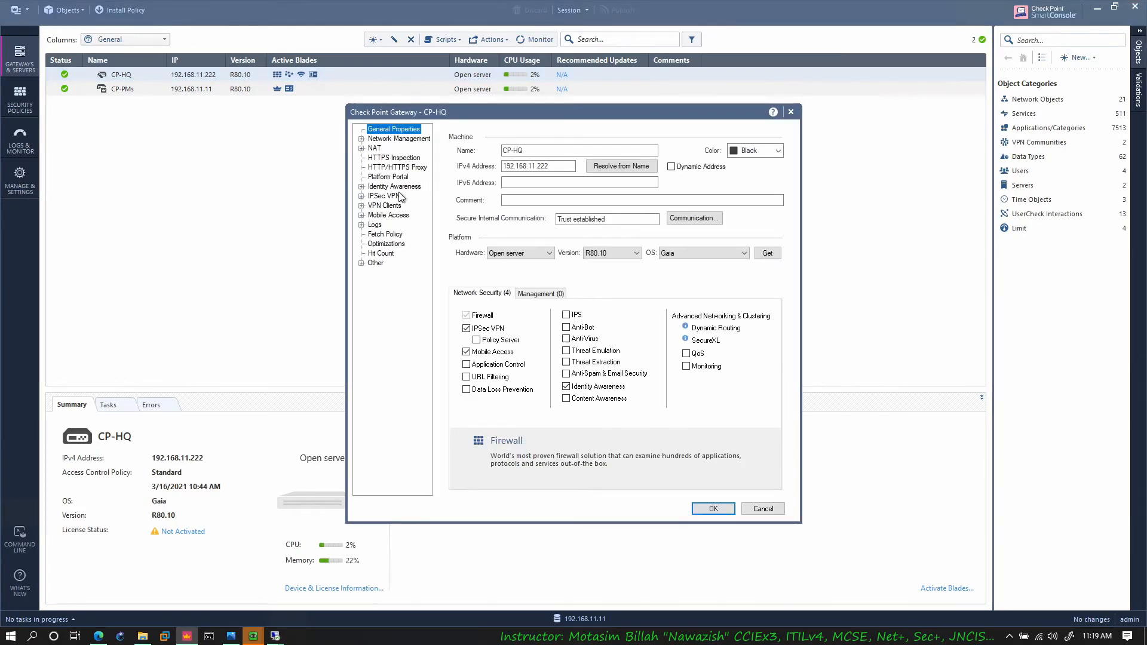
Step: Review the VPN clients allowed to connect to gateway CP-HQ, and show their authentication settings
click(385, 205)
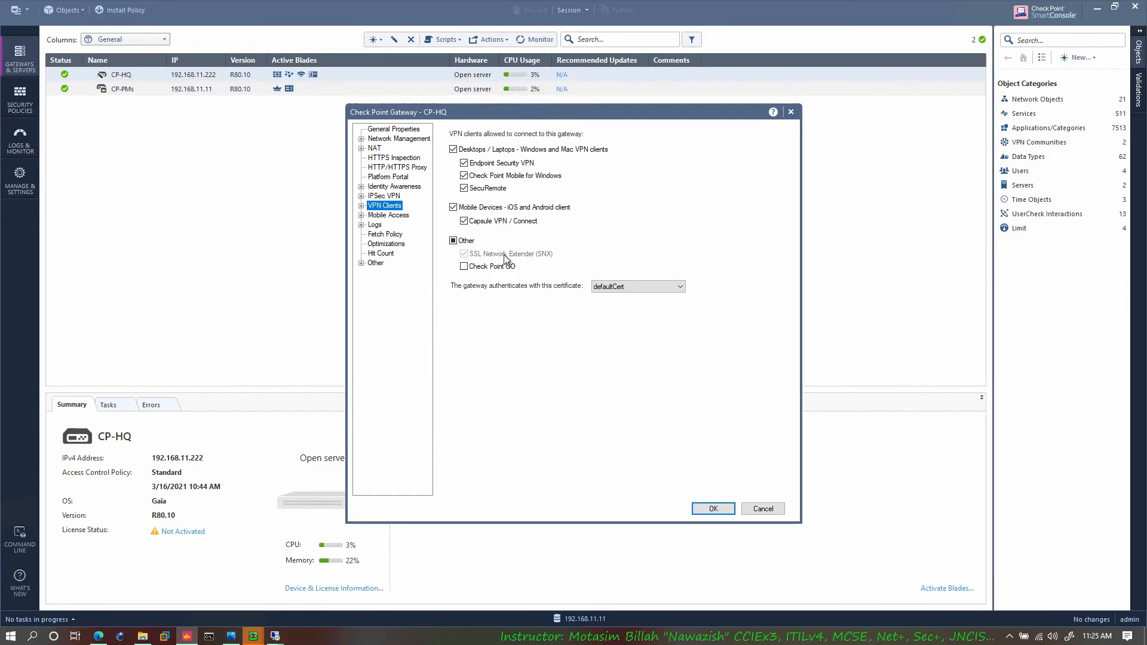
click(361, 205)
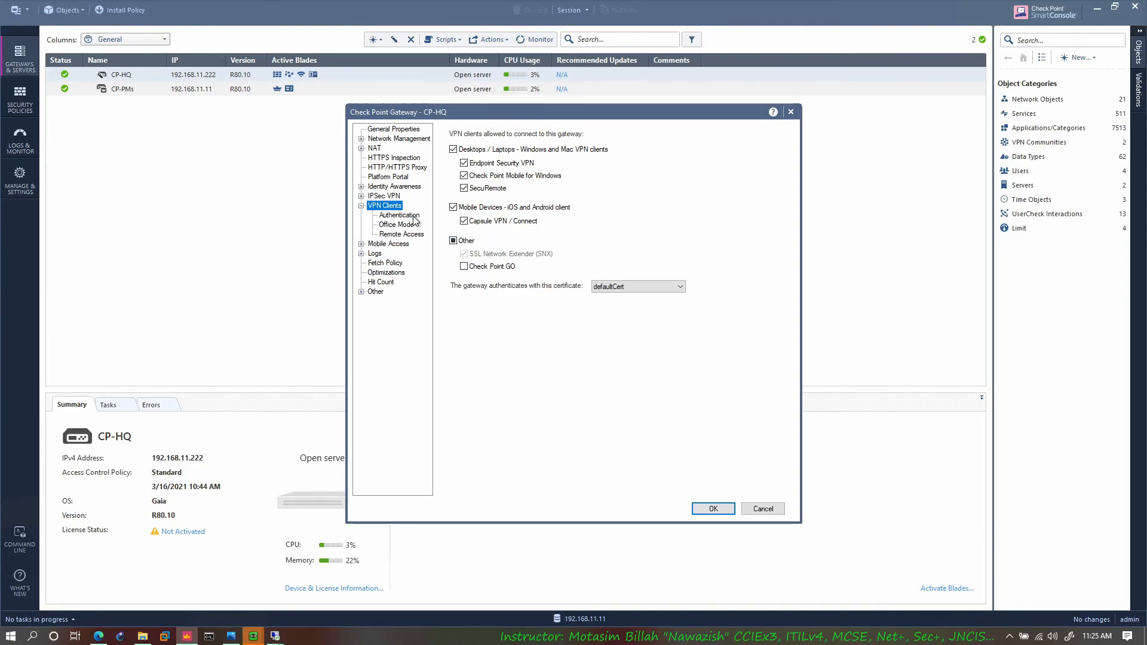
click(413, 216)
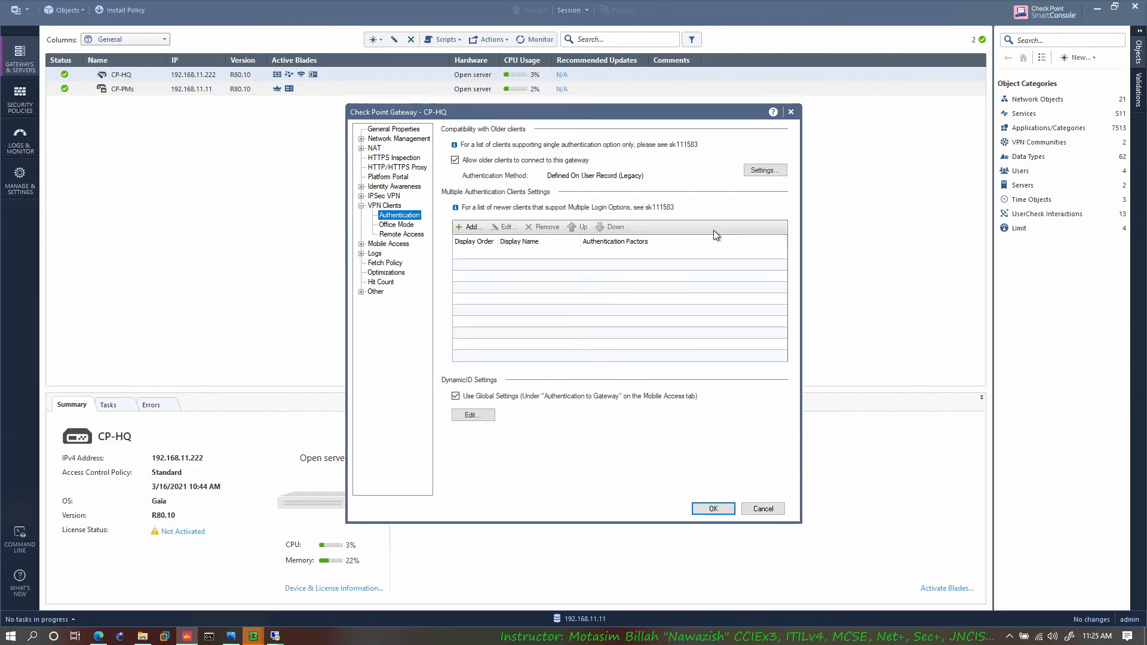
Step: Inspect the single authentication client settings, including the client display texts and the RADIUS method, and close them without changes
click(767, 171)
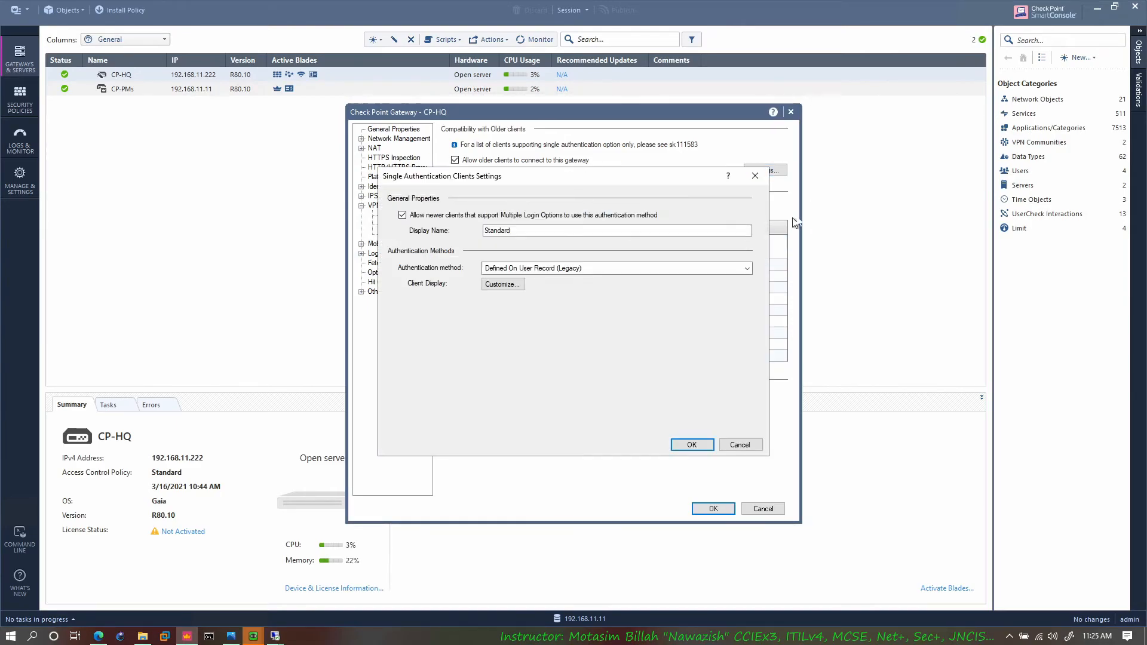
click(514, 288)
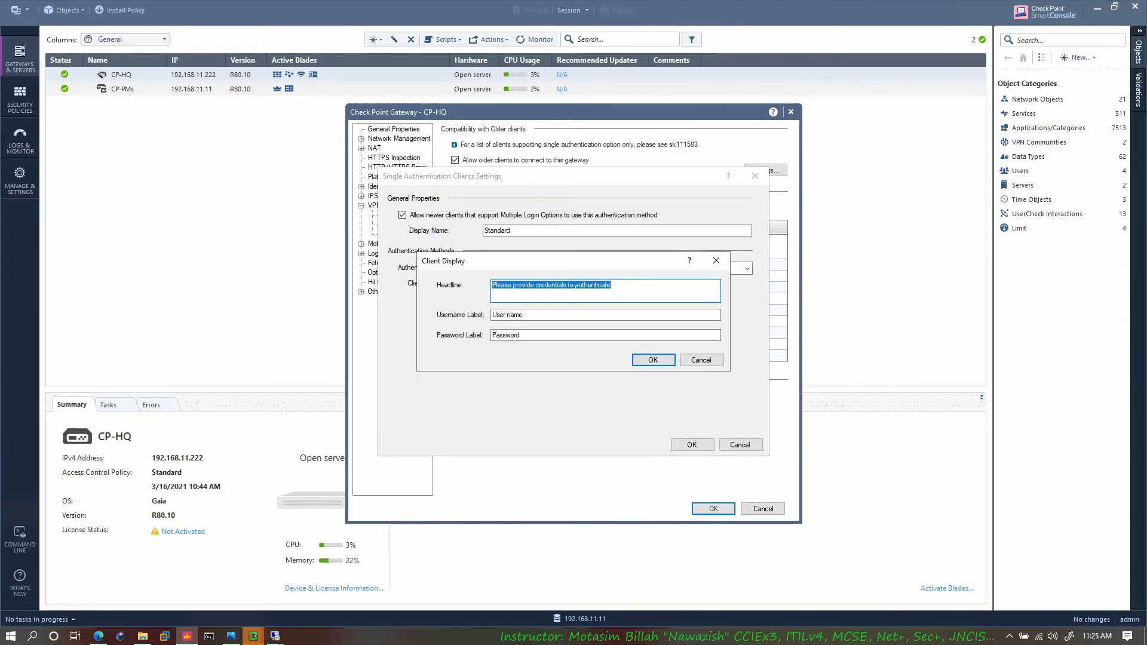
click(682, 356)
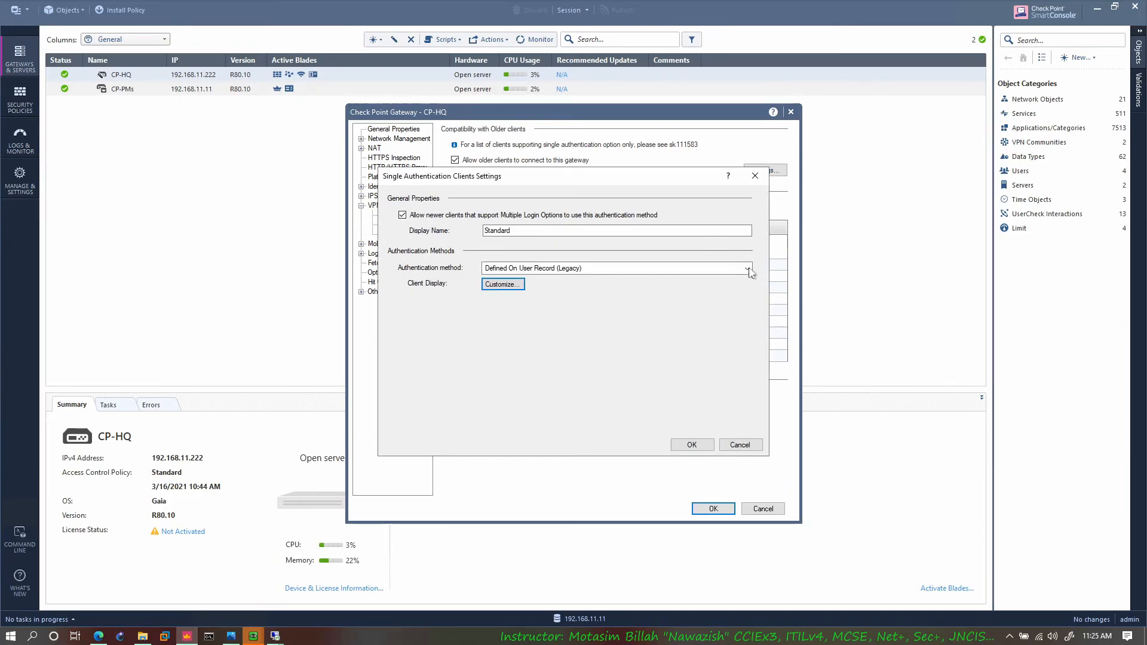
click(747, 268)
click(547, 318)
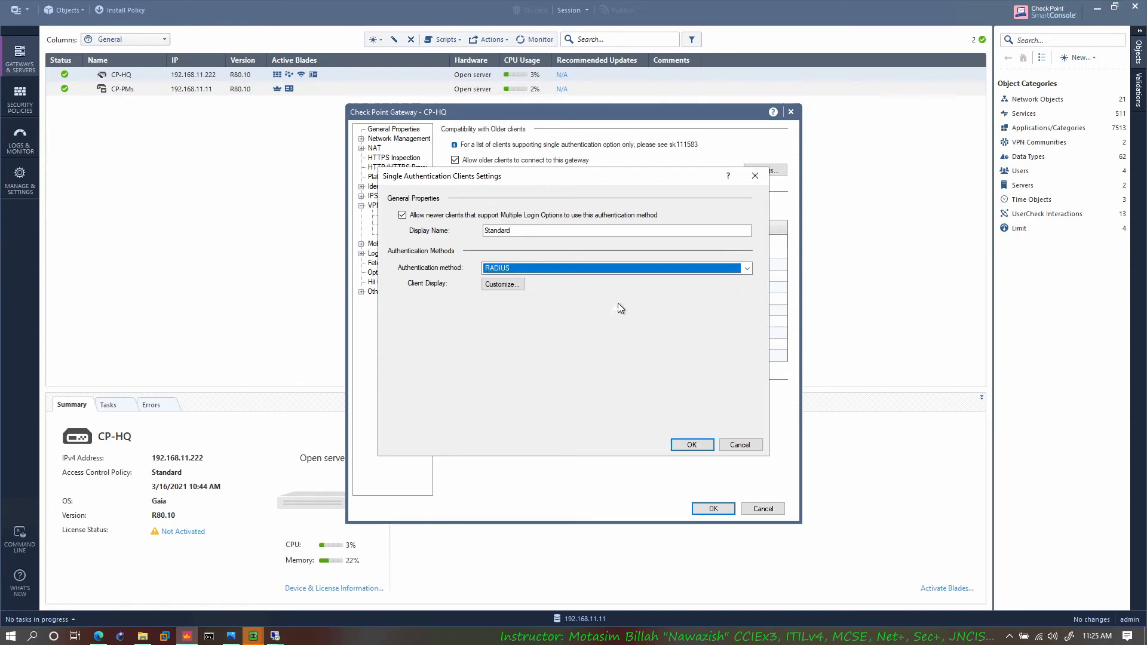
click(505, 317)
click(697, 361)
click(739, 445)
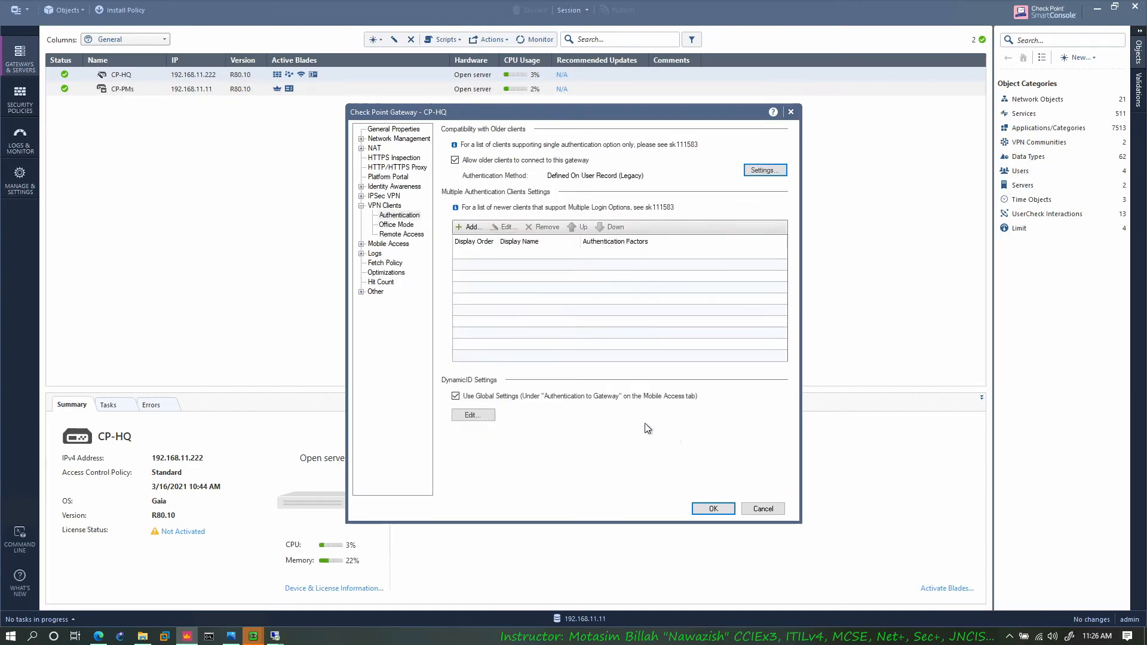
Step: Show the Office Mode settings and the networks available for manual IP pool allocation
click(397, 226)
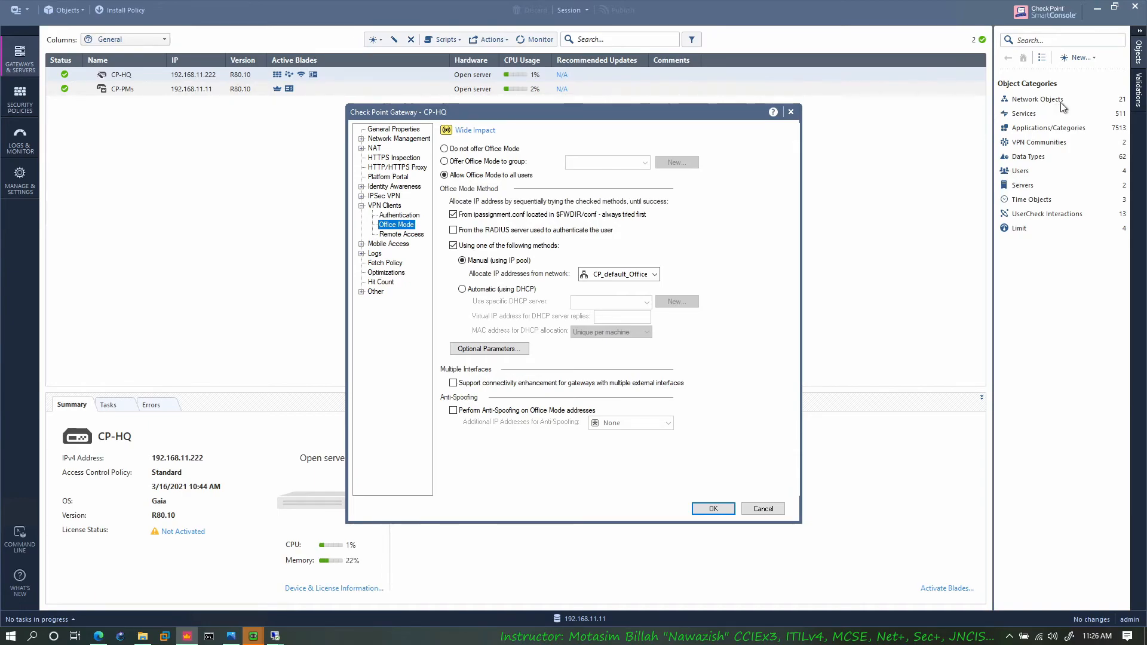
click(634, 274)
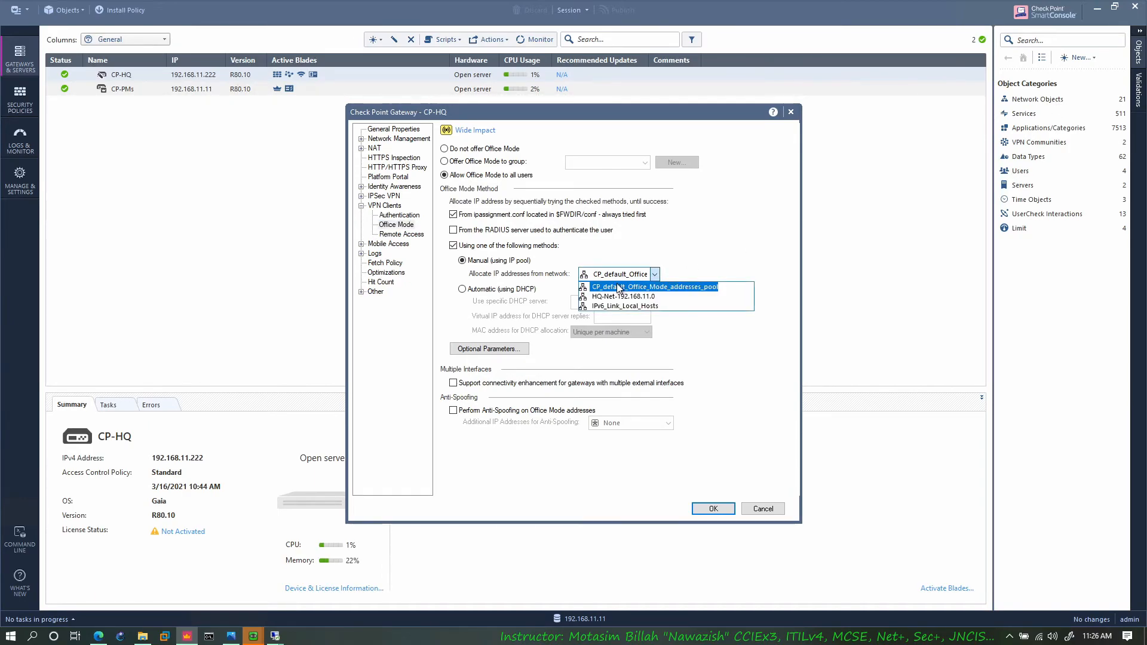
click(692, 264)
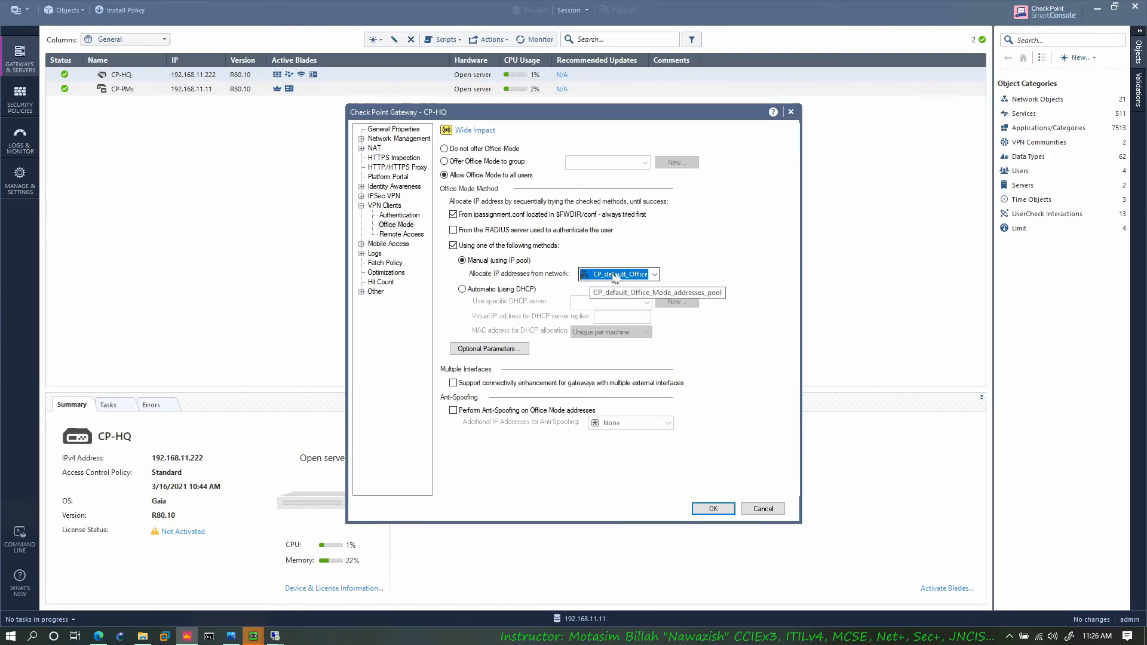
Step: Try automatic DHCP allocation for Office Mode, view the IP pool optional parameters, and toggle anti-spoofing on and off
click(514, 290)
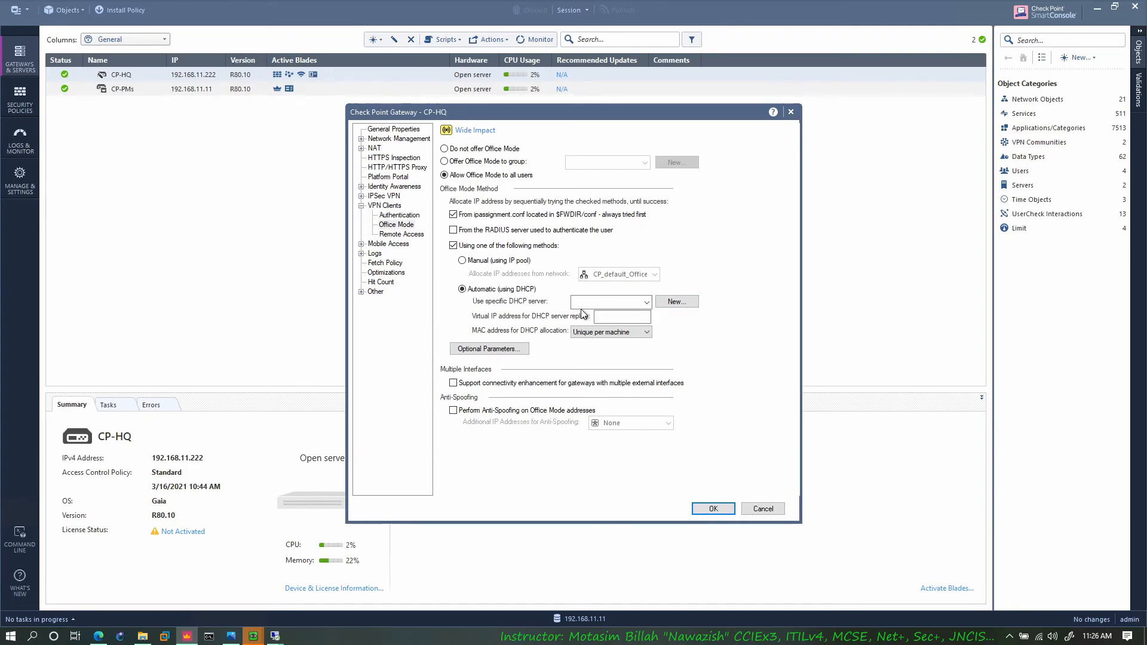
click(501, 349)
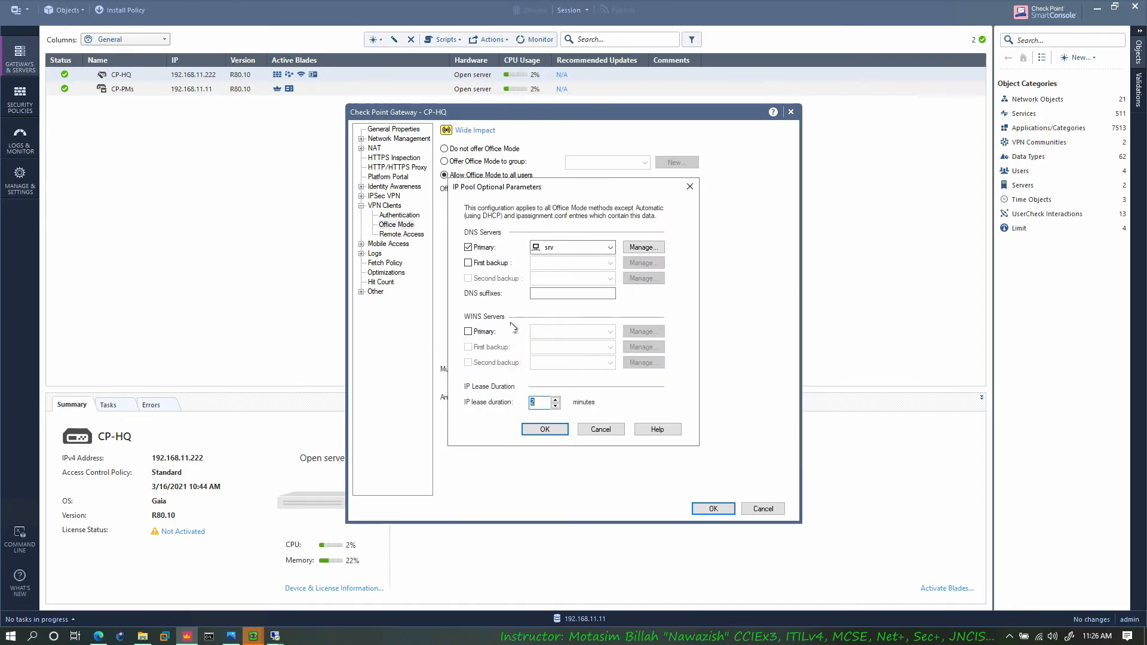
click(605, 428)
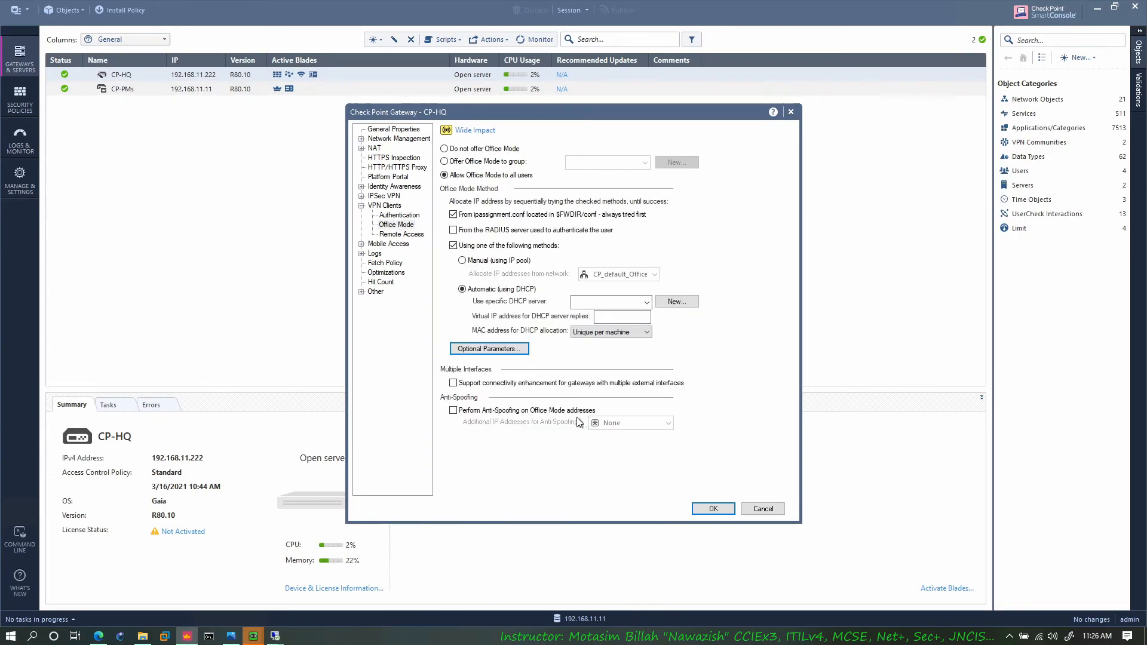
click(534, 415)
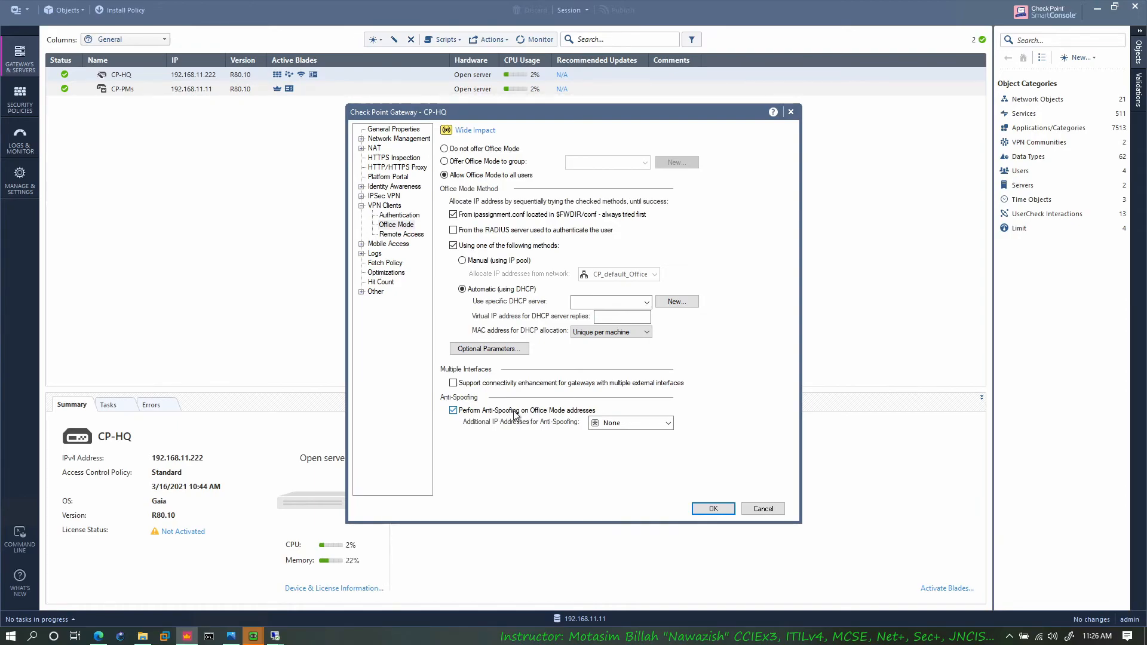
click(511, 411)
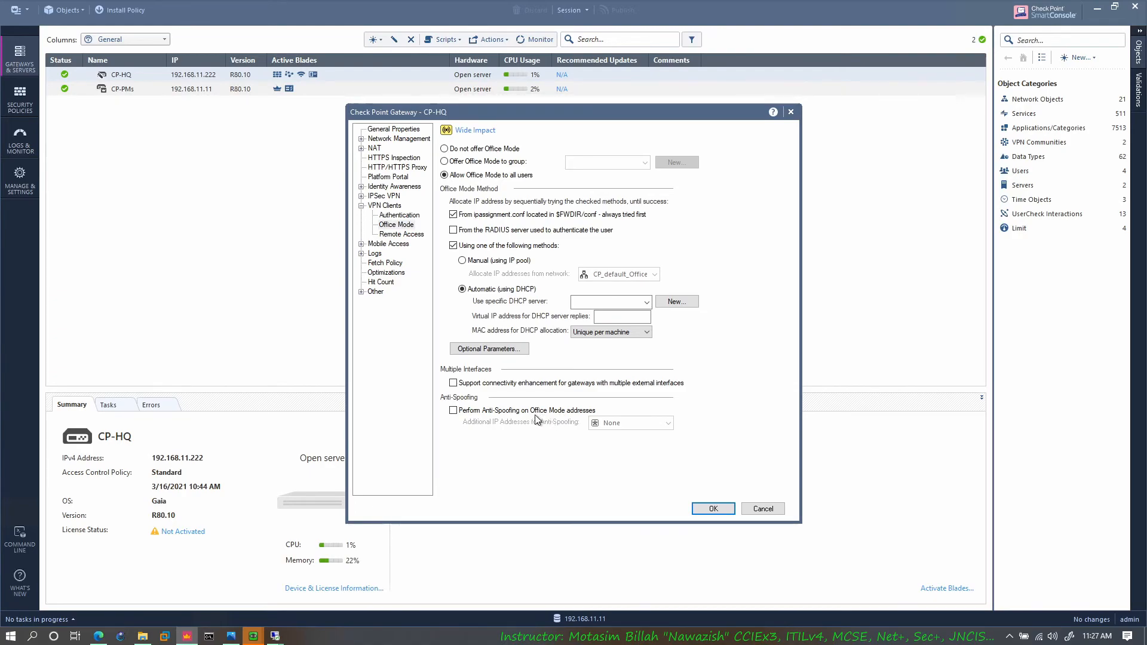
Step: Set the Office Mode allocation method back to Manual (using IP pool), and show the Remote Access settings of the VPN clients
click(404, 245)
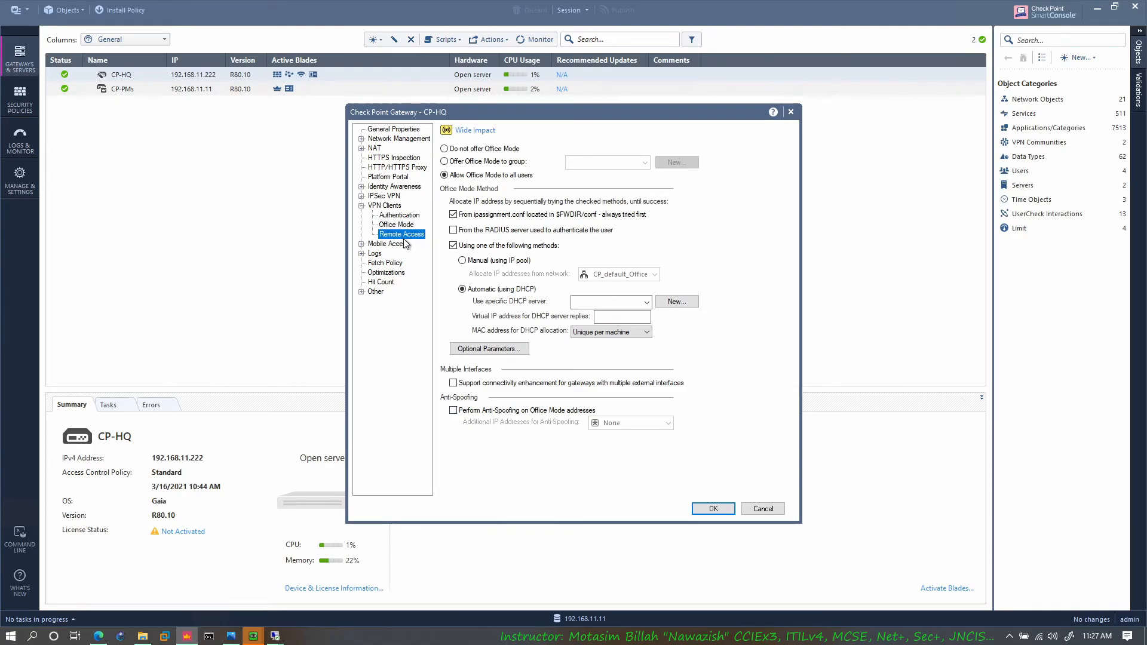
click(612, 363)
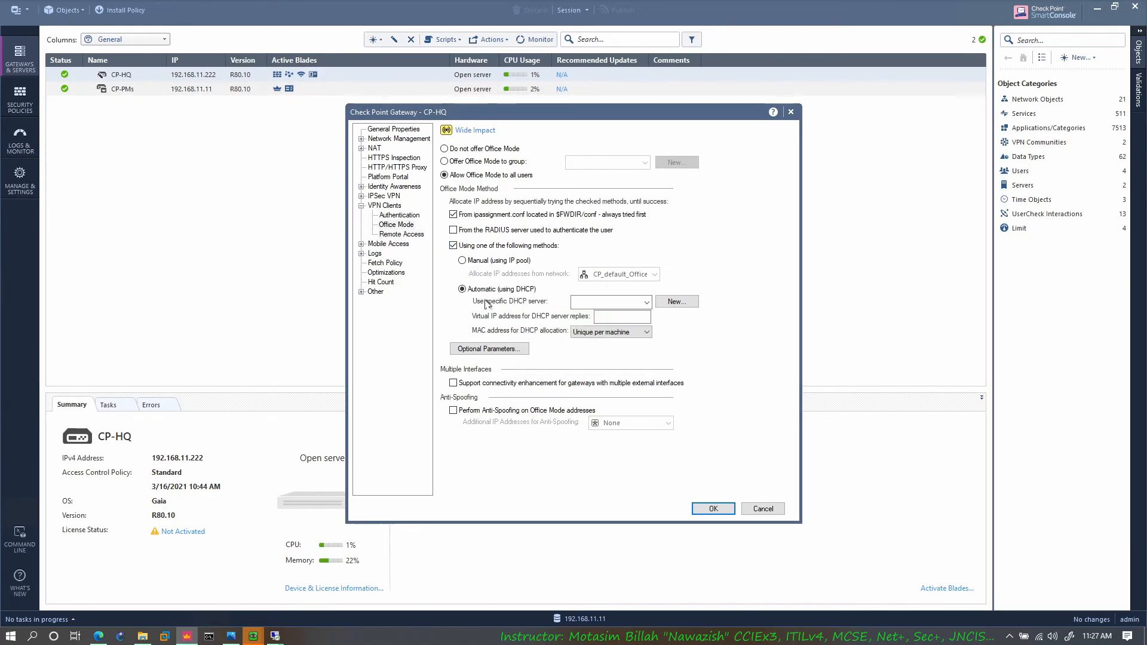
click(500, 261)
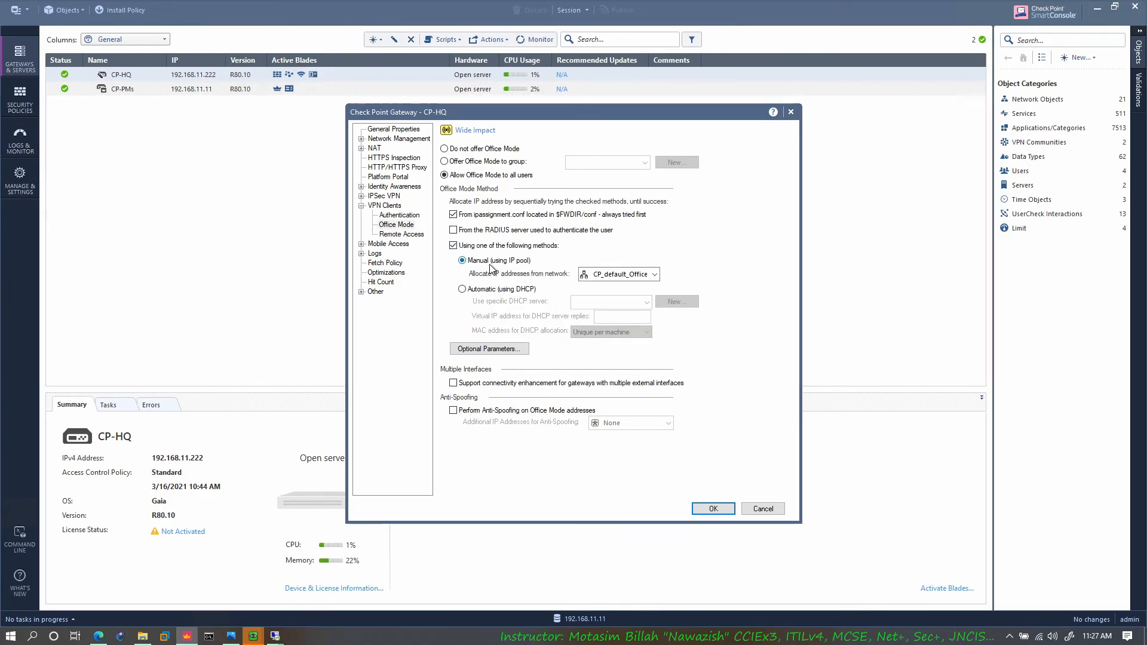
click(400, 234)
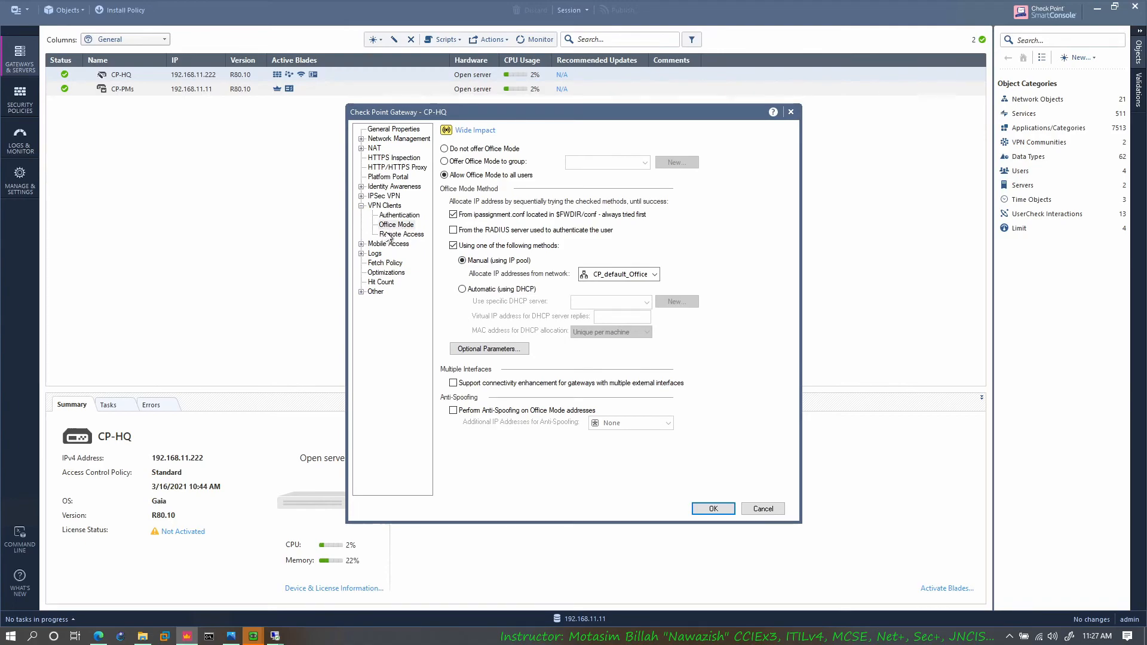
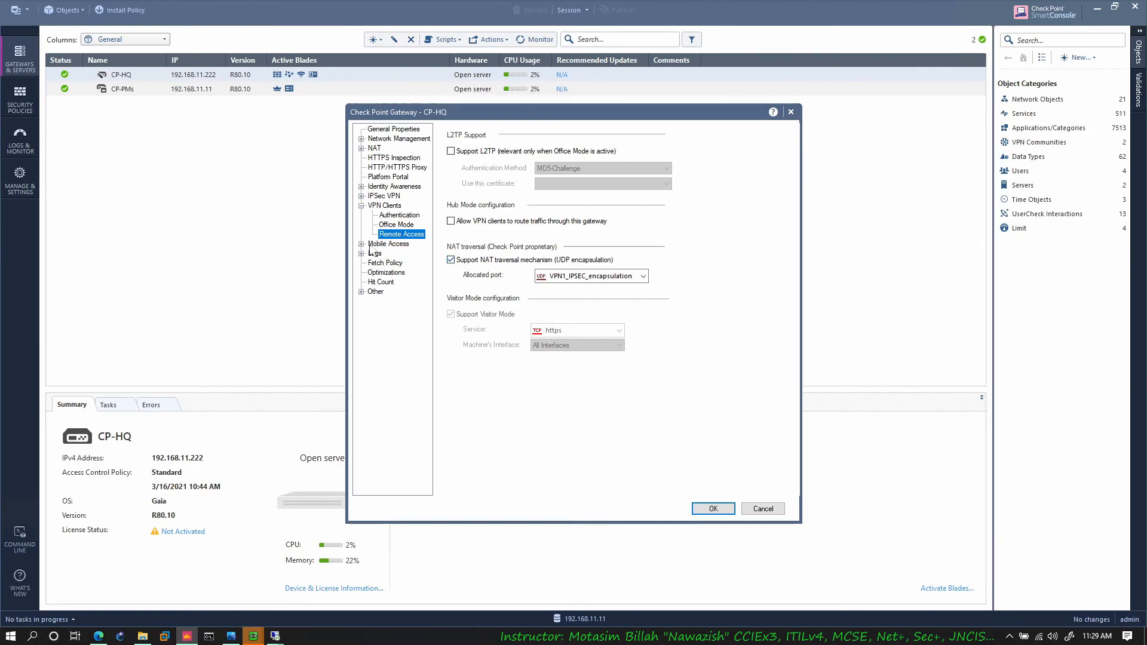
Step: Review CP-HQ's Mobile Access policy source and allowed clients, plus its Mobile Access authentication and Office Mode settings
click(393, 245)
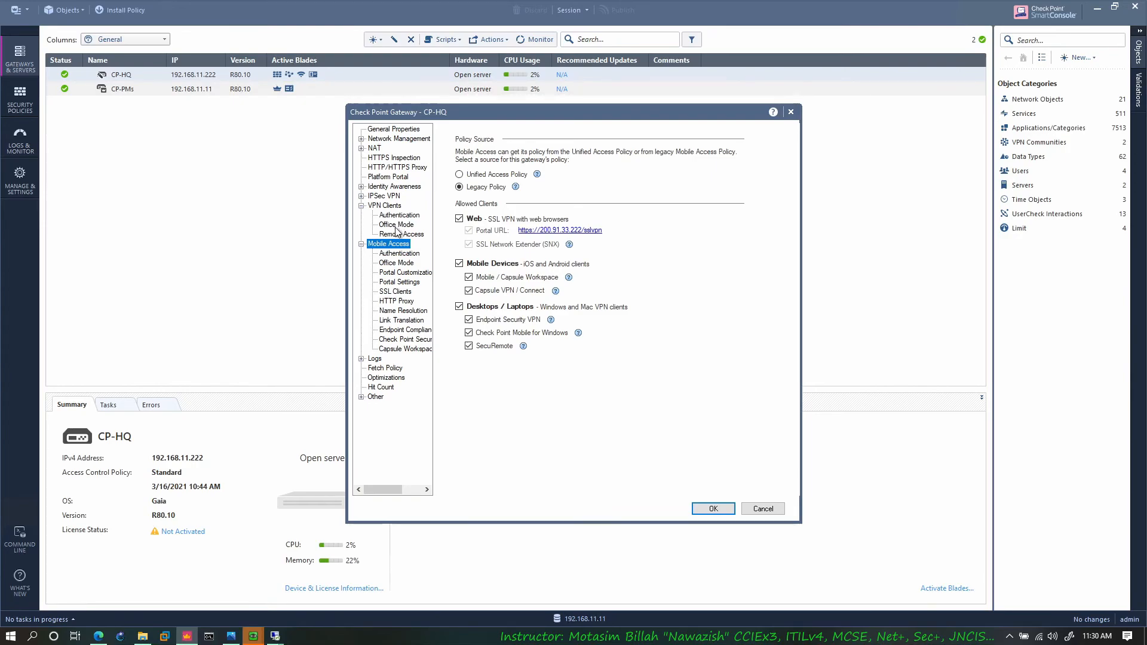
click(406, 256)
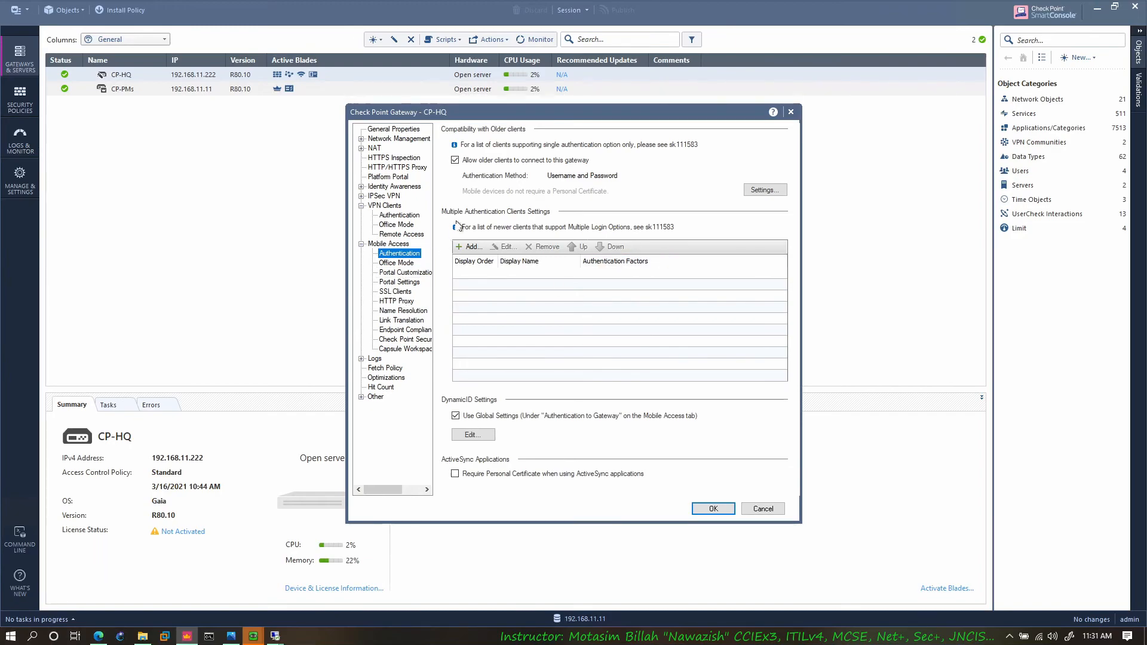
click(397, 263)
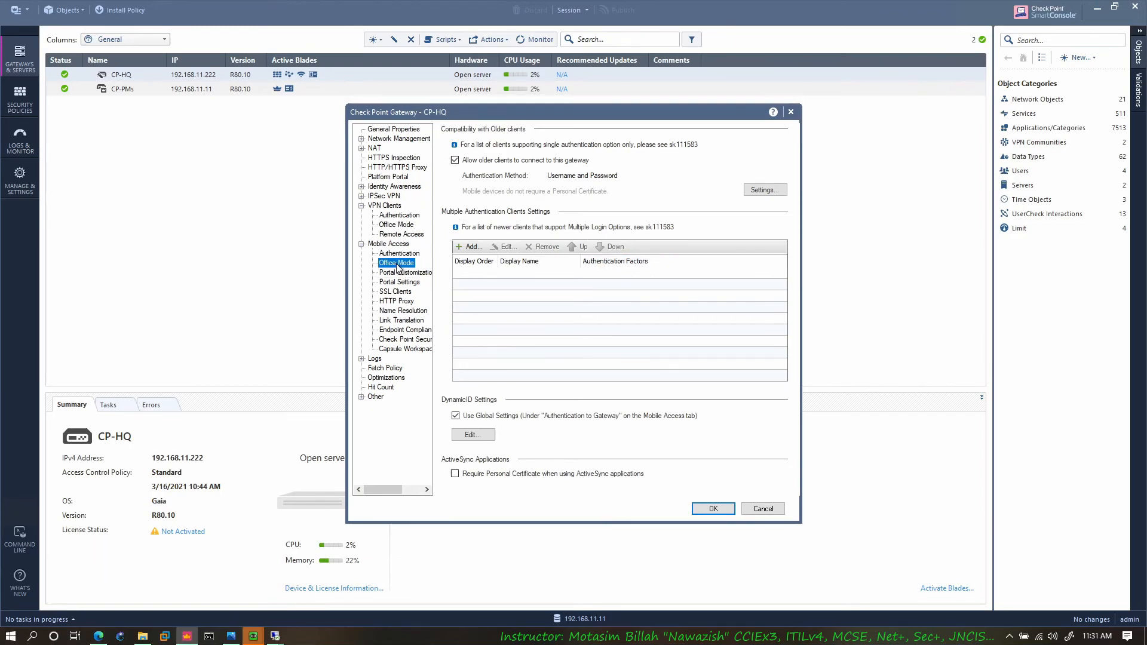
Step: Open the Mobile Access portal customization, try the custom logo image option, and view the available default languages
click(413, 273)
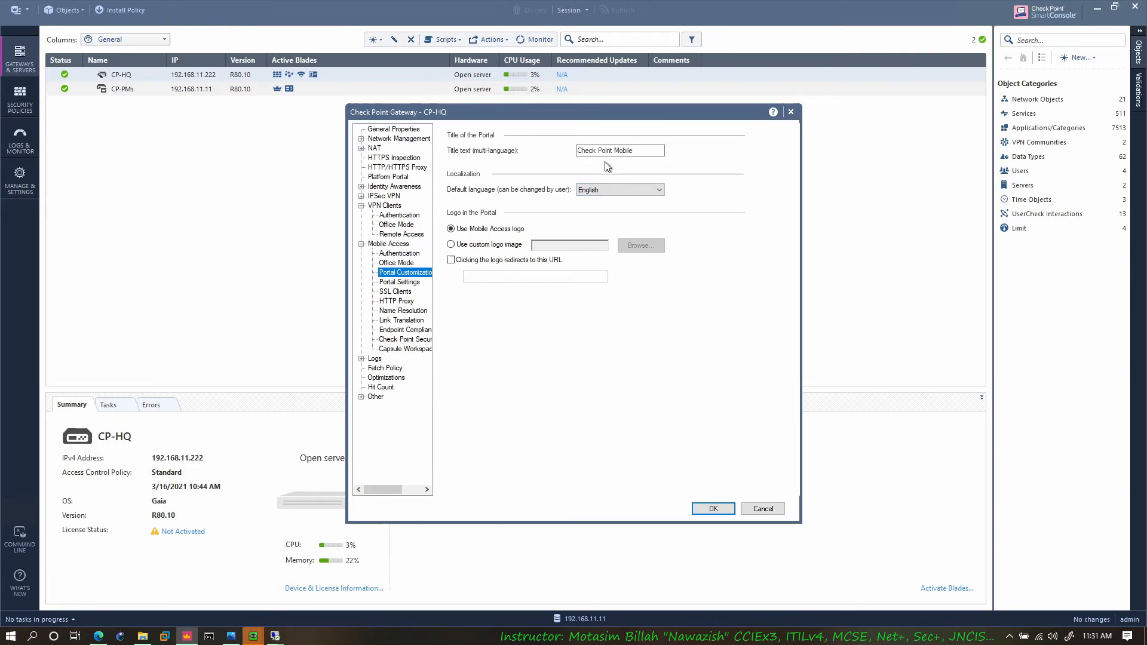
click(514, 245)
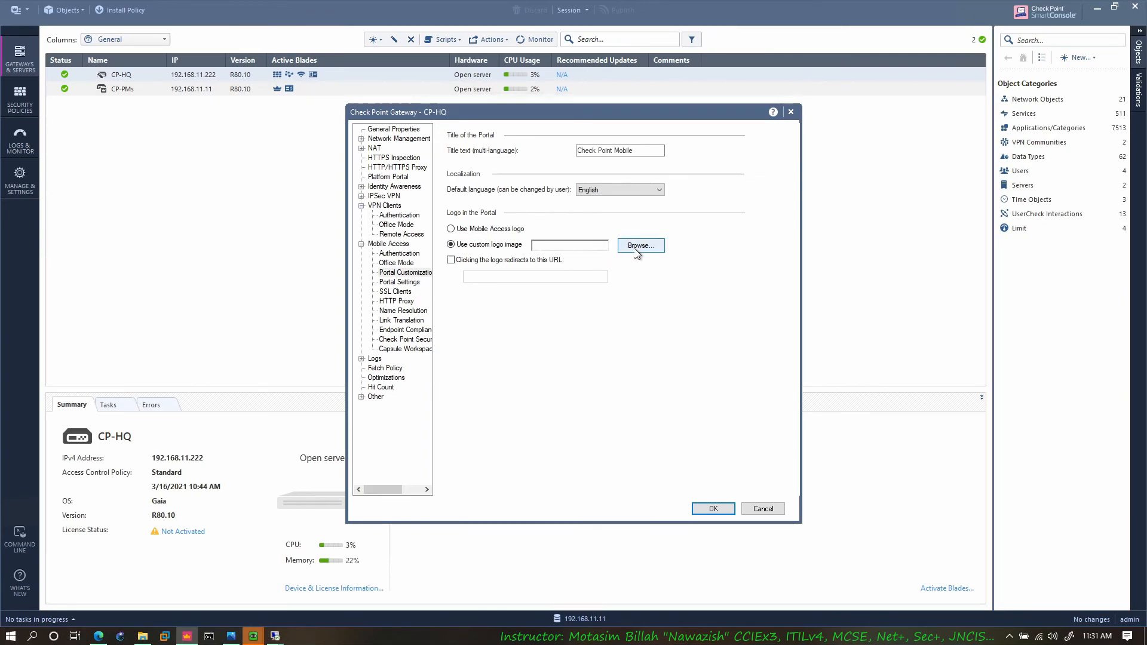
click(615, 190)
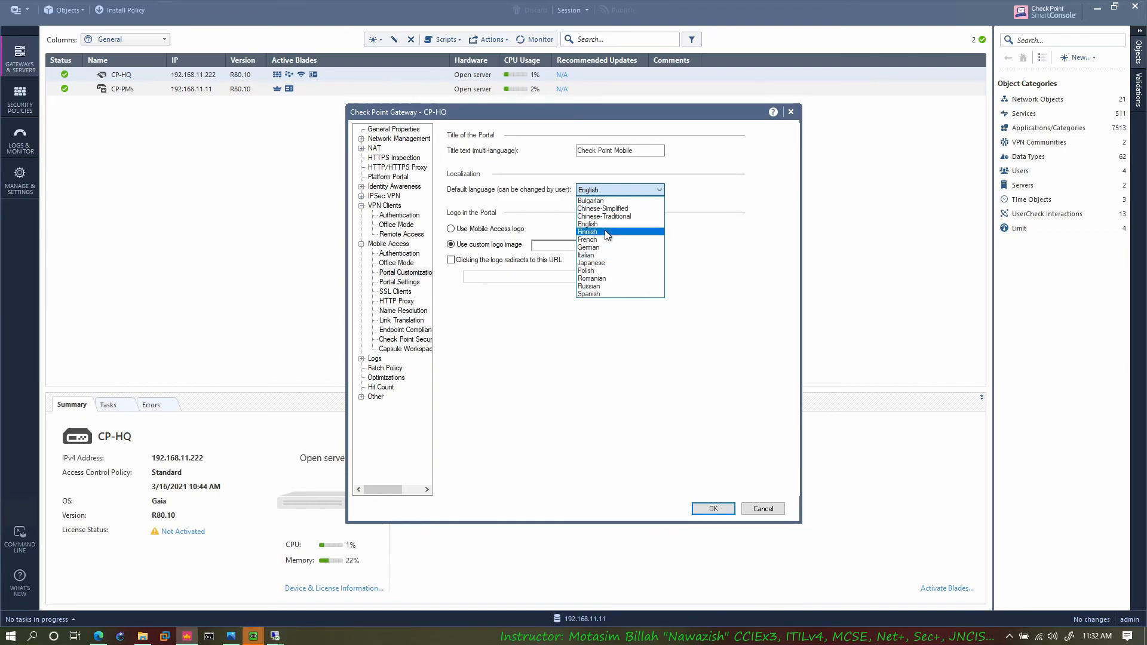
click(513, 195)
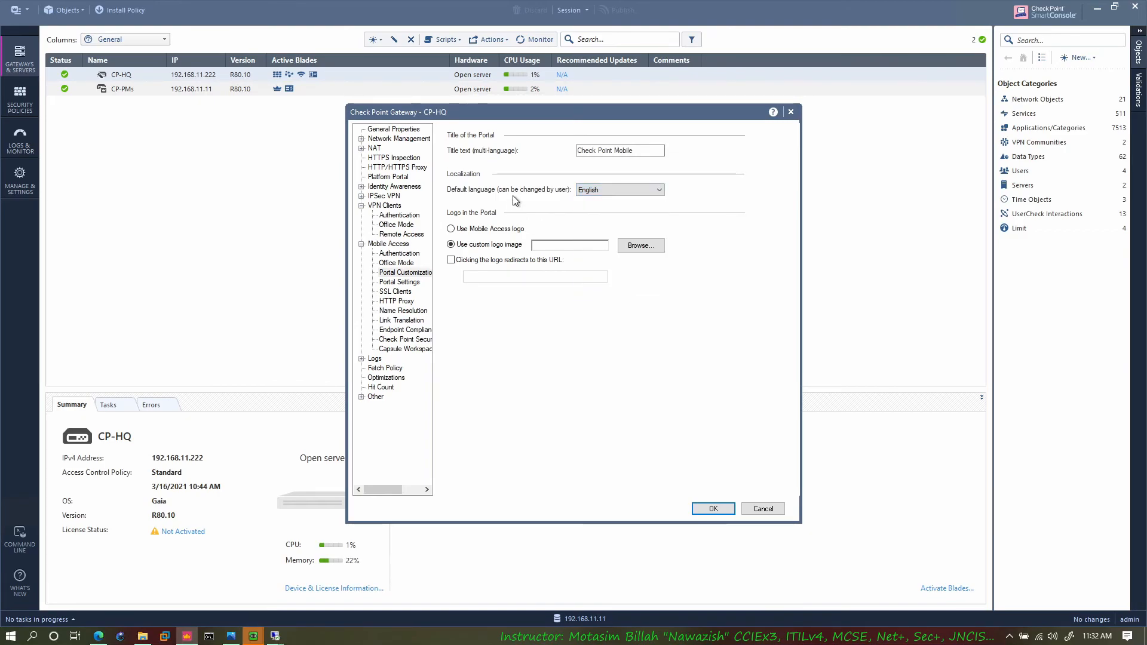
Step: Try Bulgarian as the portal's default language, and set it back to English
click(611, 189)
click(602, 202)
click(610, 193)
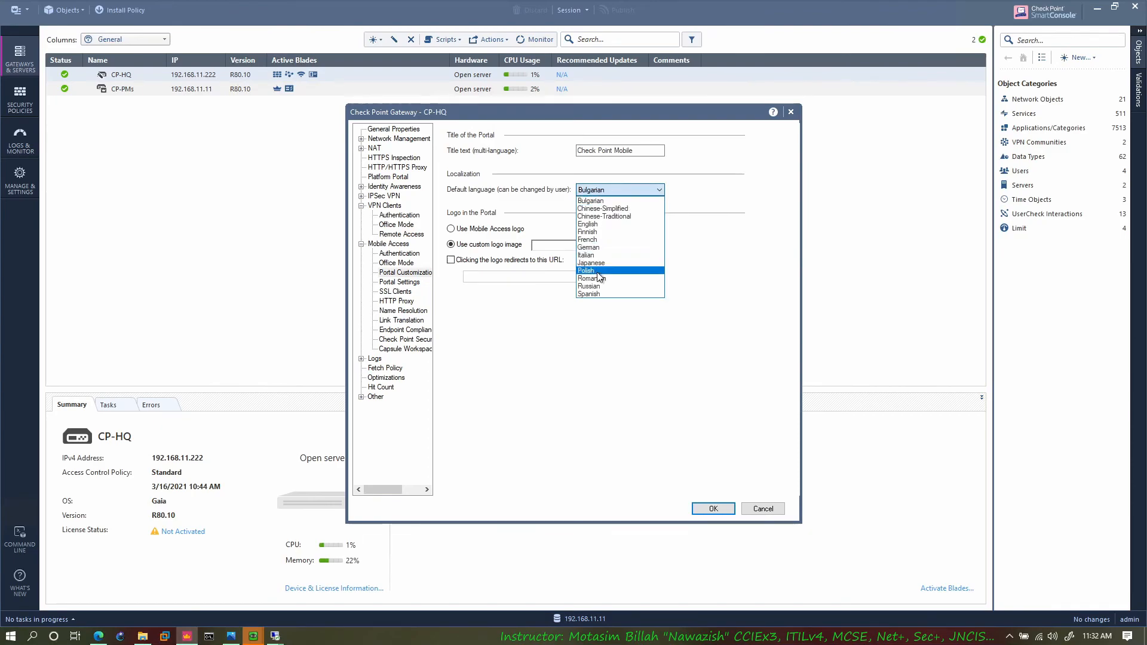
click(605, 228)
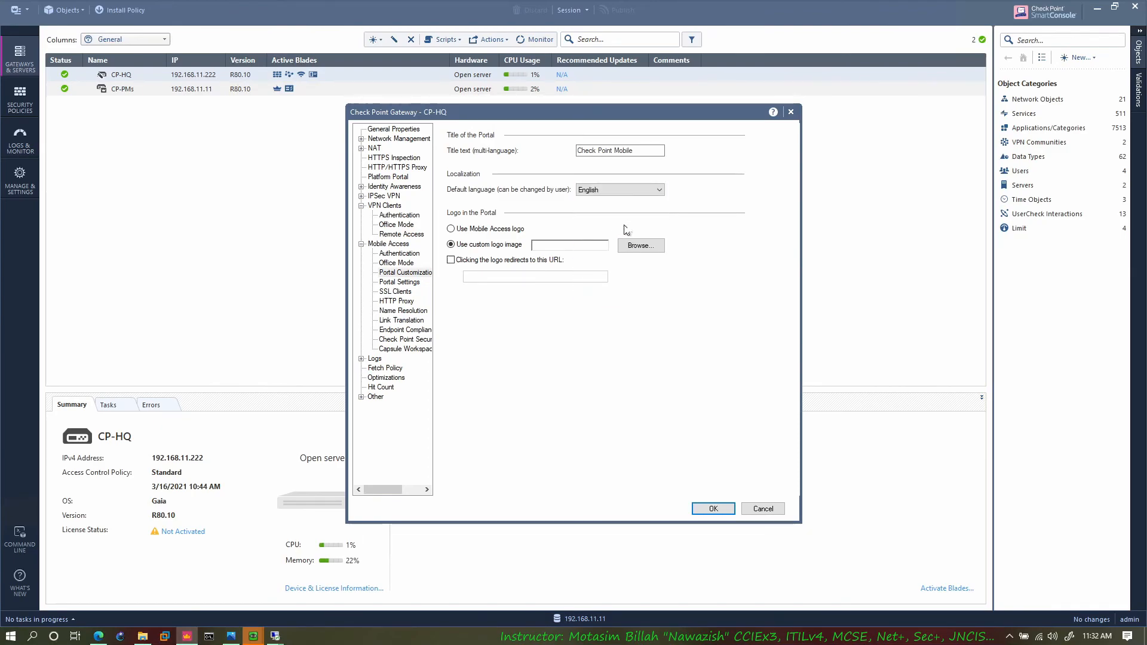
Step: Switch the portal logo back to the Mobile Access logo, and toggle the logo's URL redirect on and off
click(489, 231)
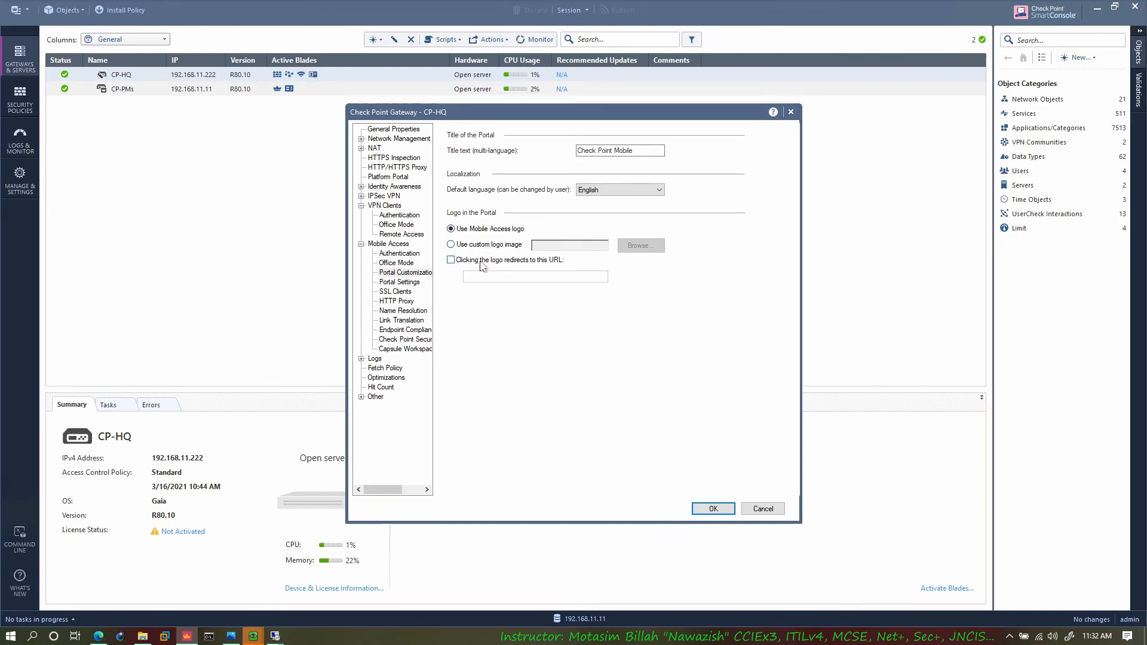
click(465, 261)
click(483, 263)
Step: In the Mobile Access portal settings, enter an sslvpn hostname as a URL alias and discard it without adding
click(399, 282)
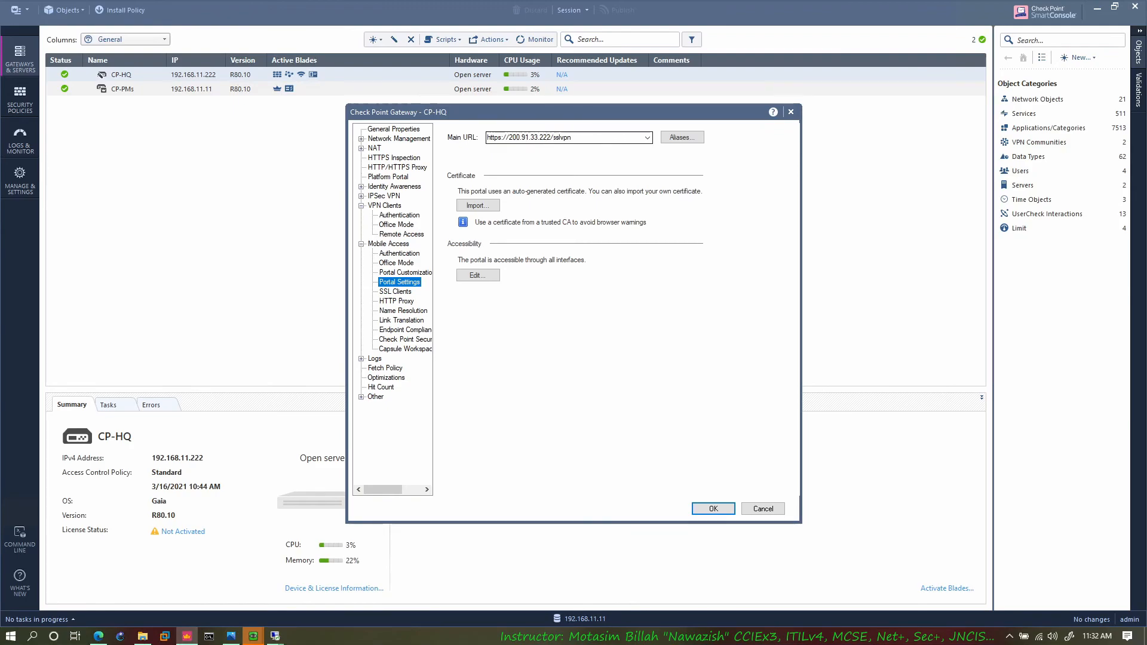
click(681, 137)
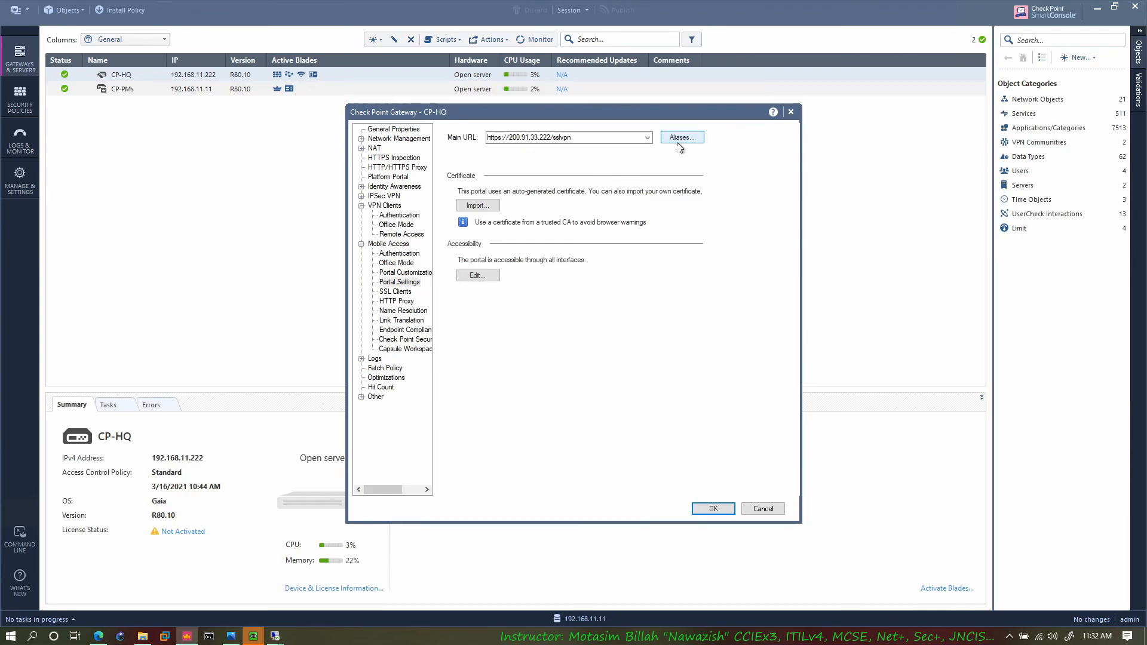
click(681, 138)
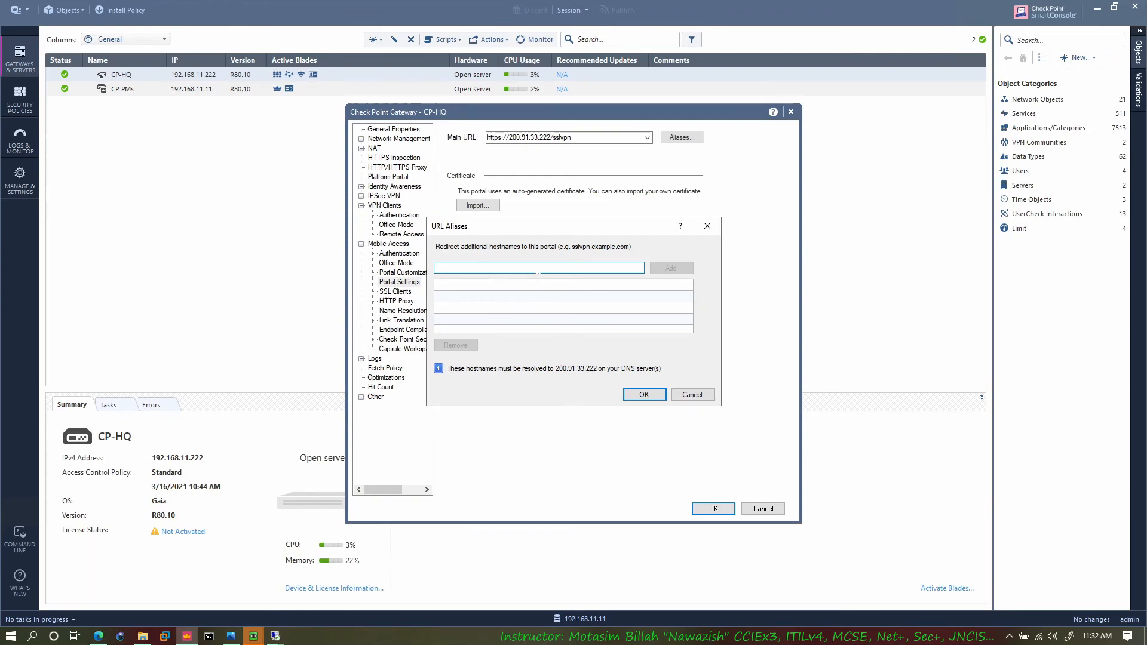
text(ssl)
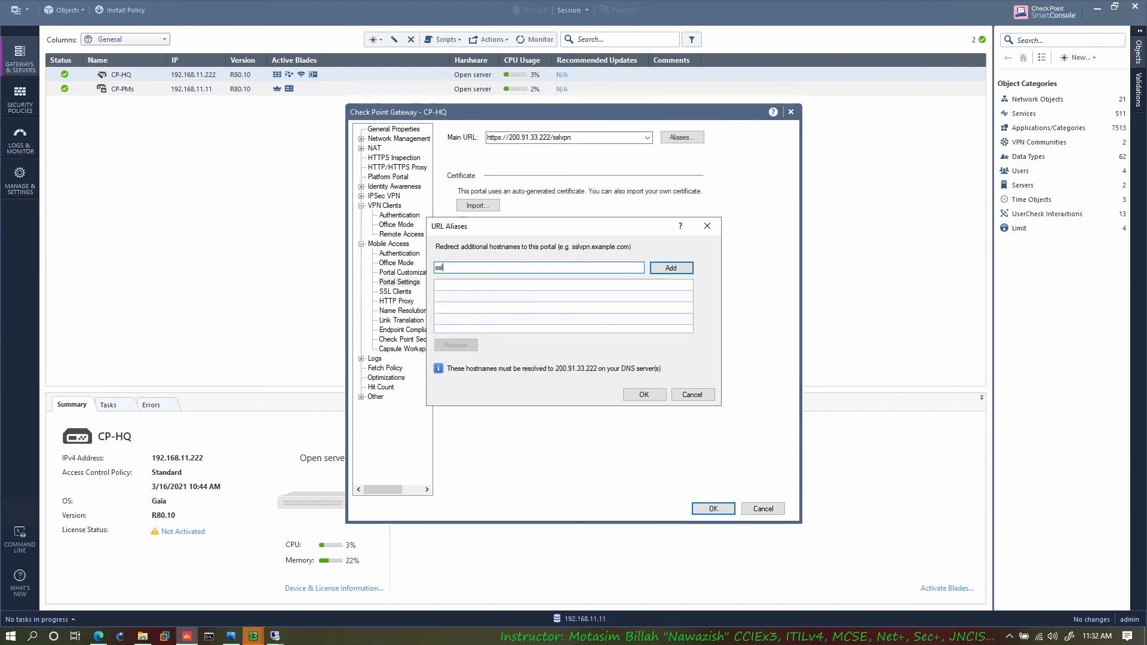
text(vpn.motasim.com)
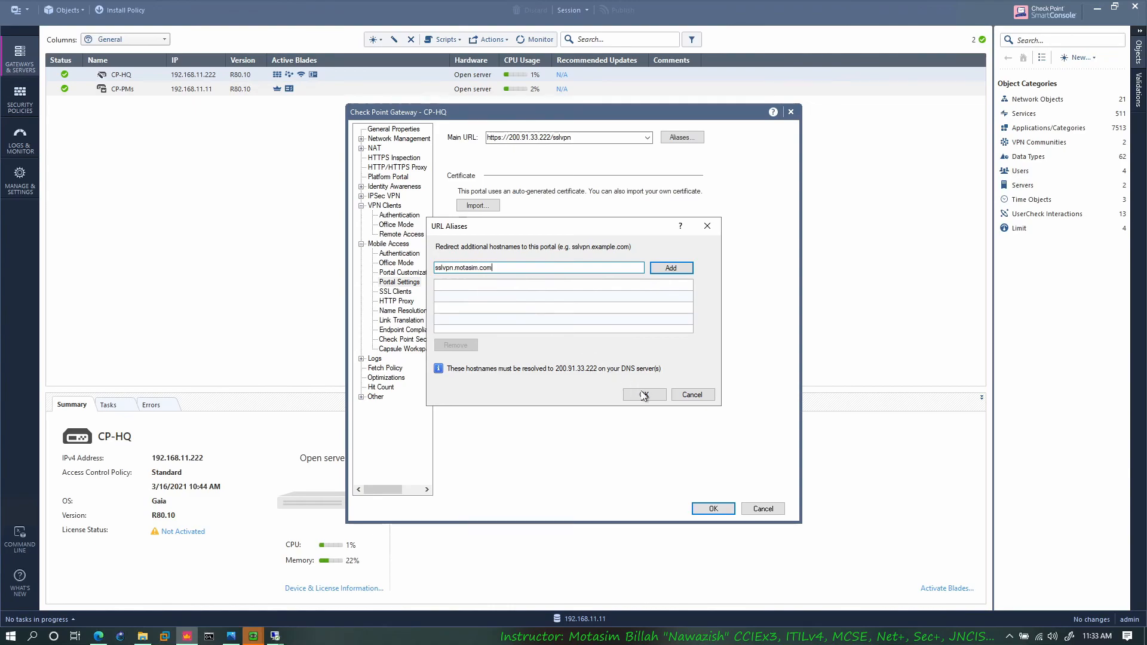
click(689, 396)
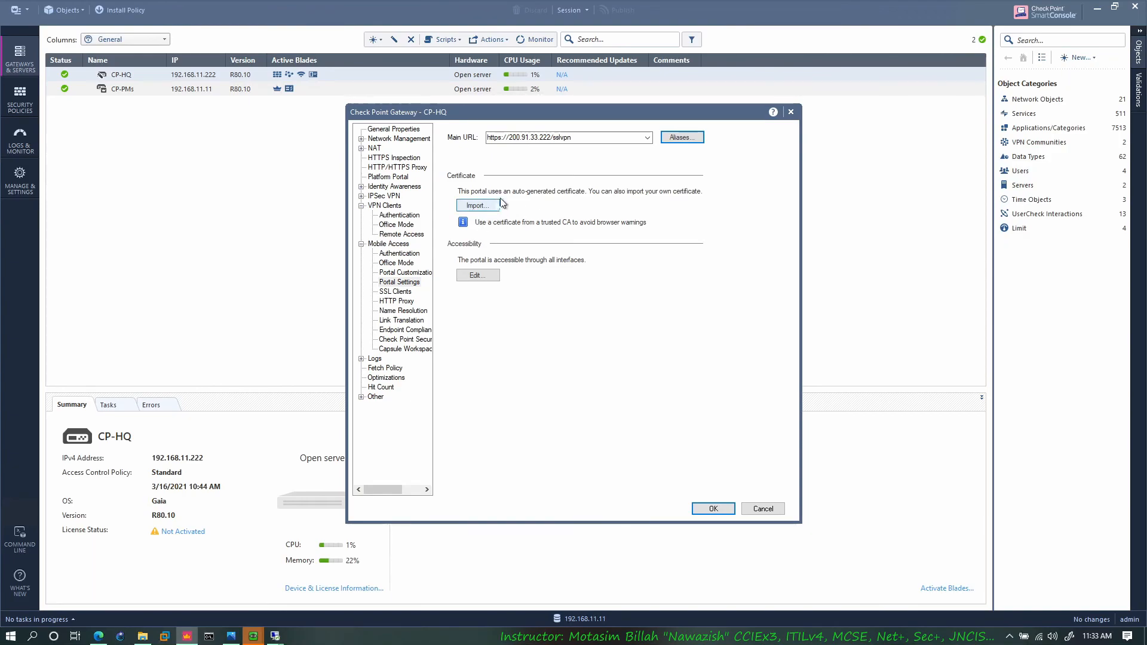
Step: Highlight the portal's main URL, and view the file selection for importing a portal certificate without importing one
triple_click(500, 139)
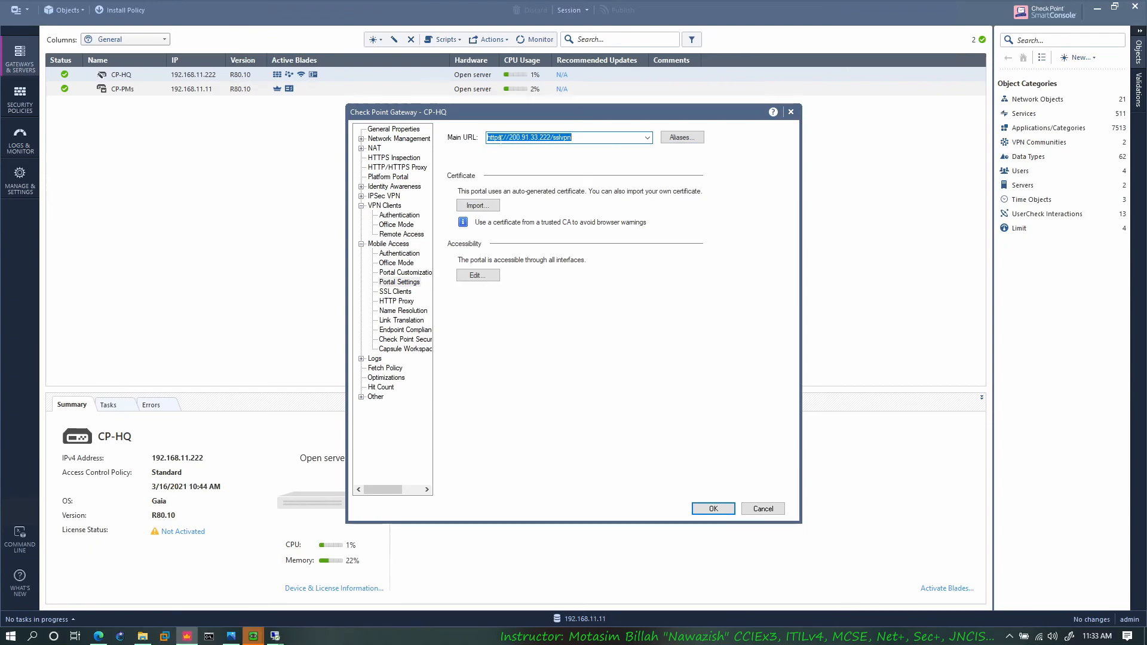
click(503, 137)
click(478, 205)
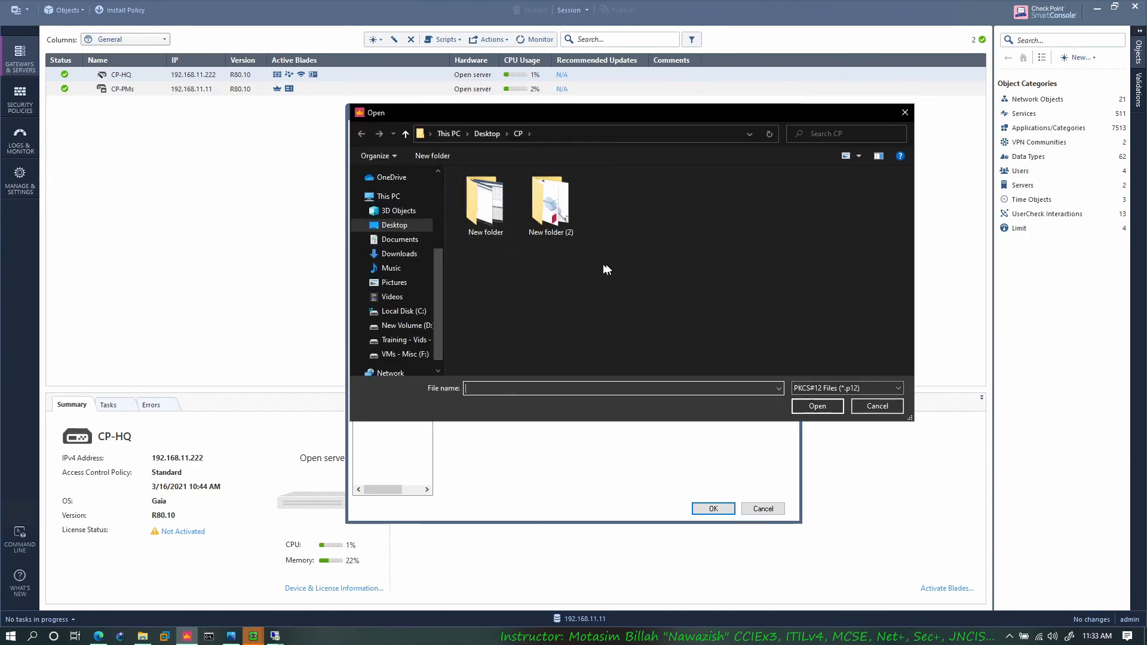
click(485, 204)
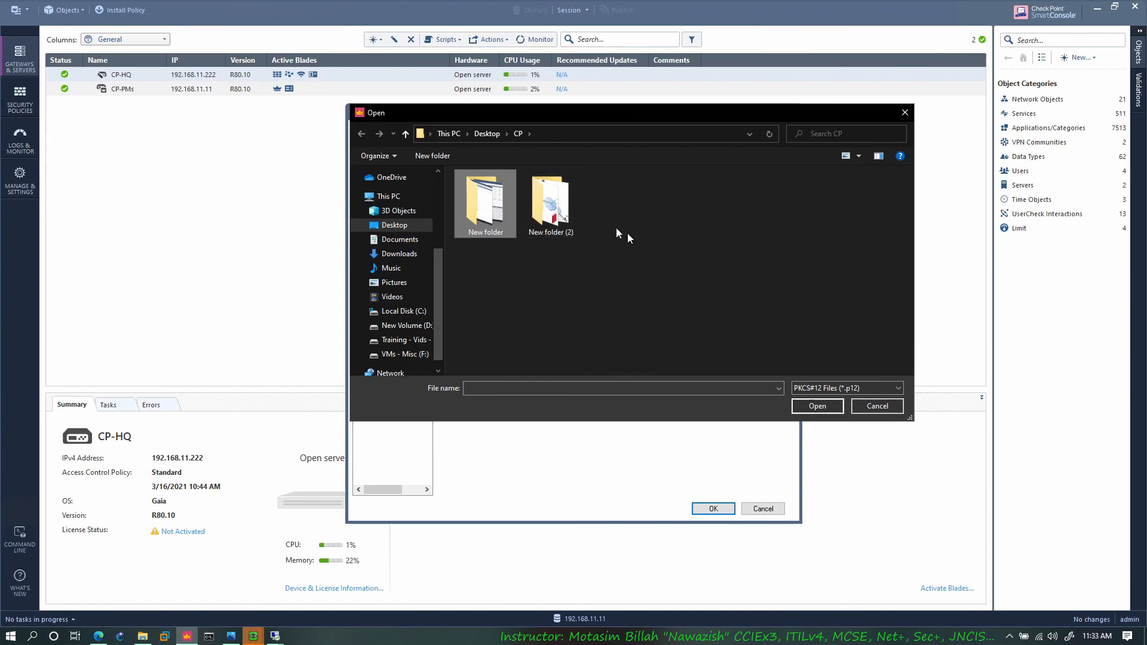
click(878, 405)
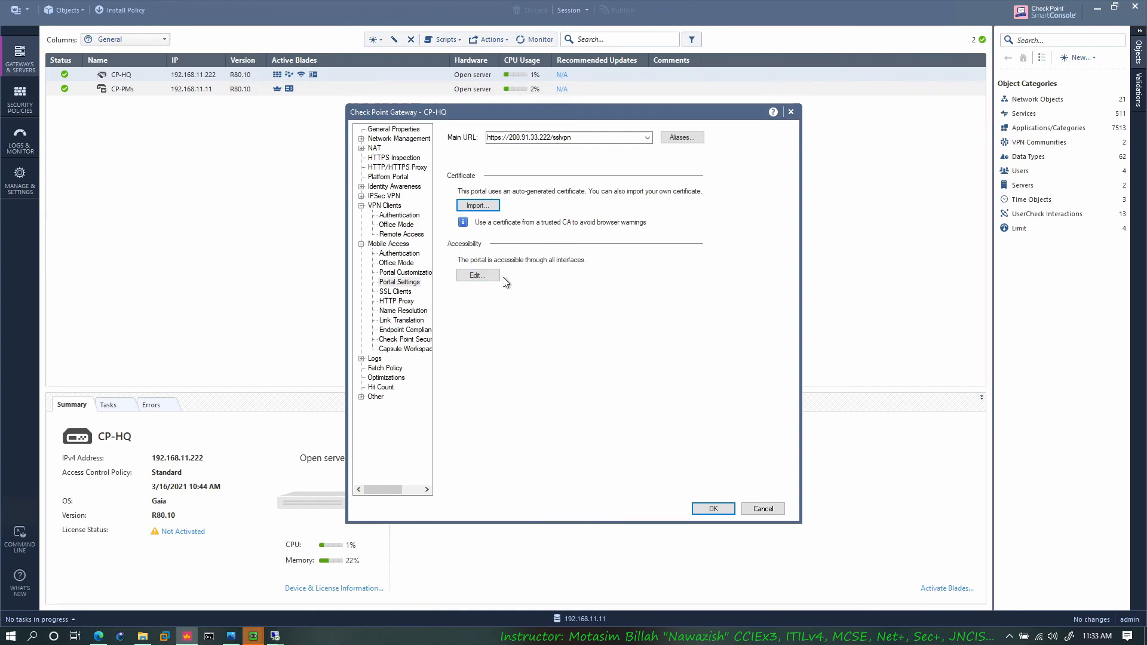
Step: Try portal accessibility through internal interfaces including VPN encrypted interfaces, reselect all interfaces, and discard the changes
click(477, 281)
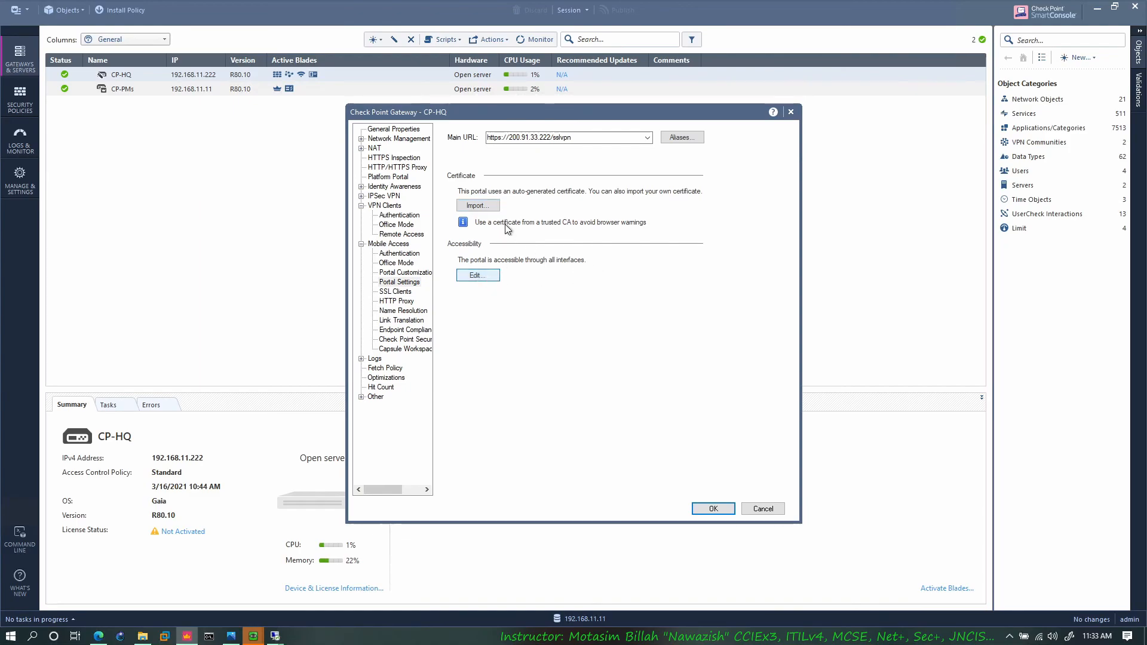
click(492, 275)
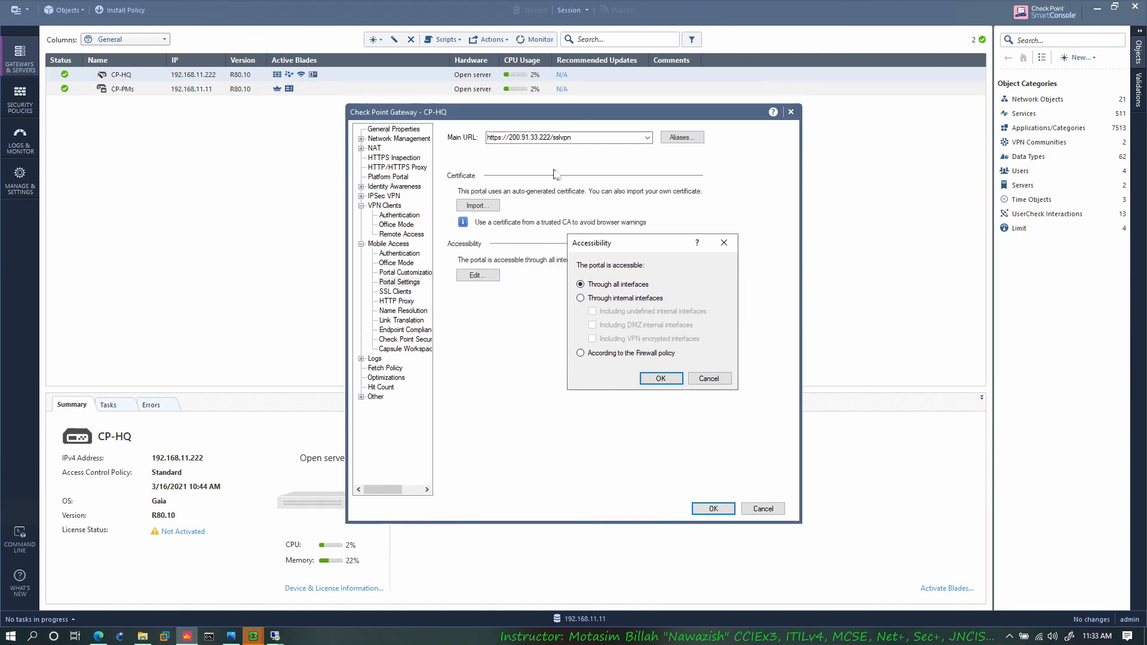
click(585, 298)
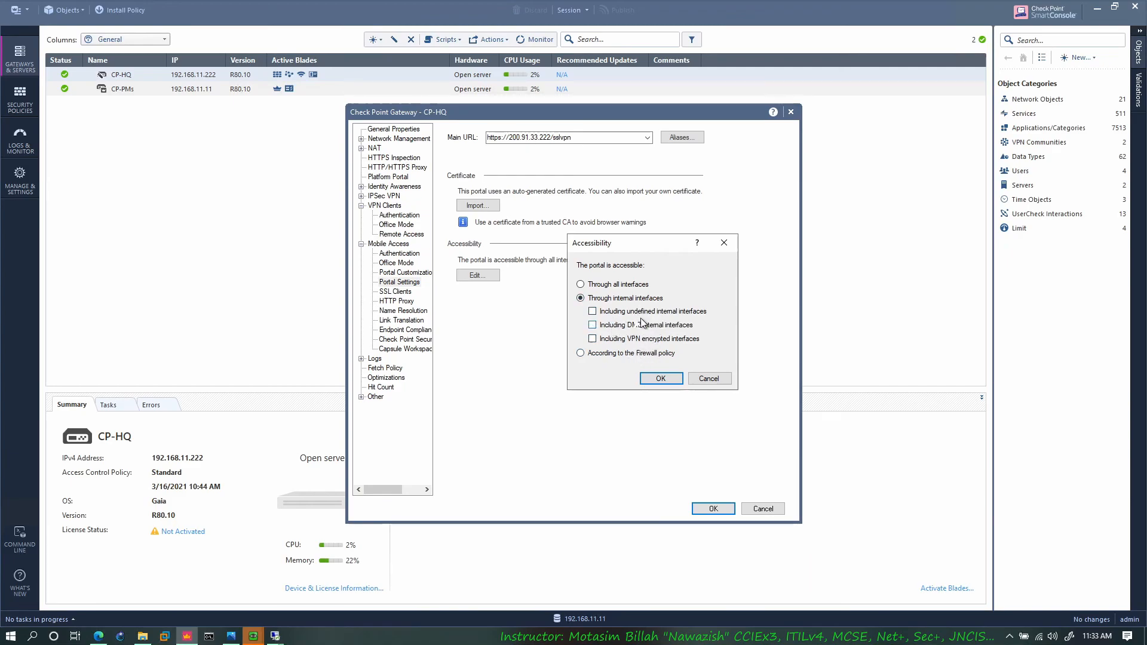
click(634, 339)
click(597, 287)
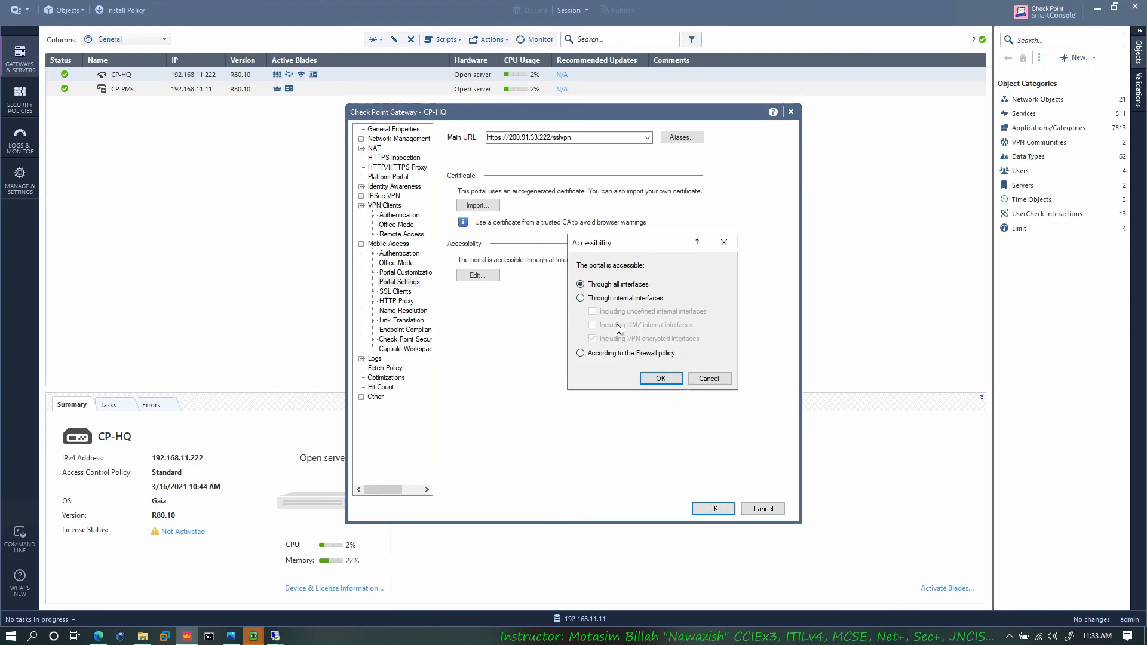
click(702, 379)
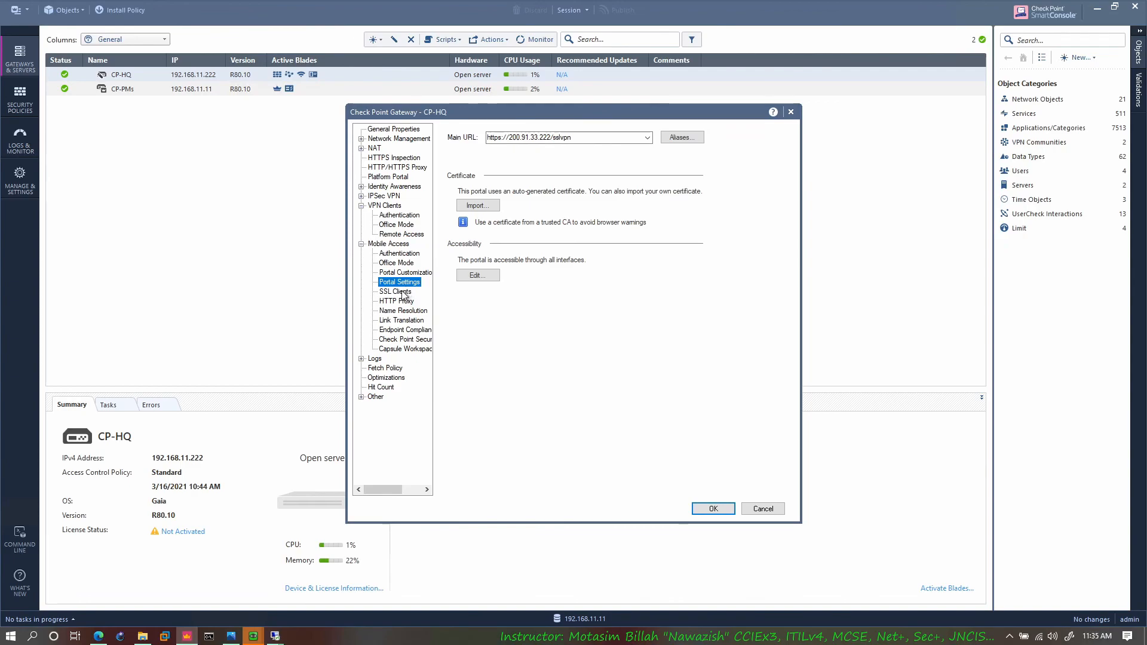
Step: Review the Mobile Access settings for SSL clients, HTTP proxy and name resolution
click(395, 291)
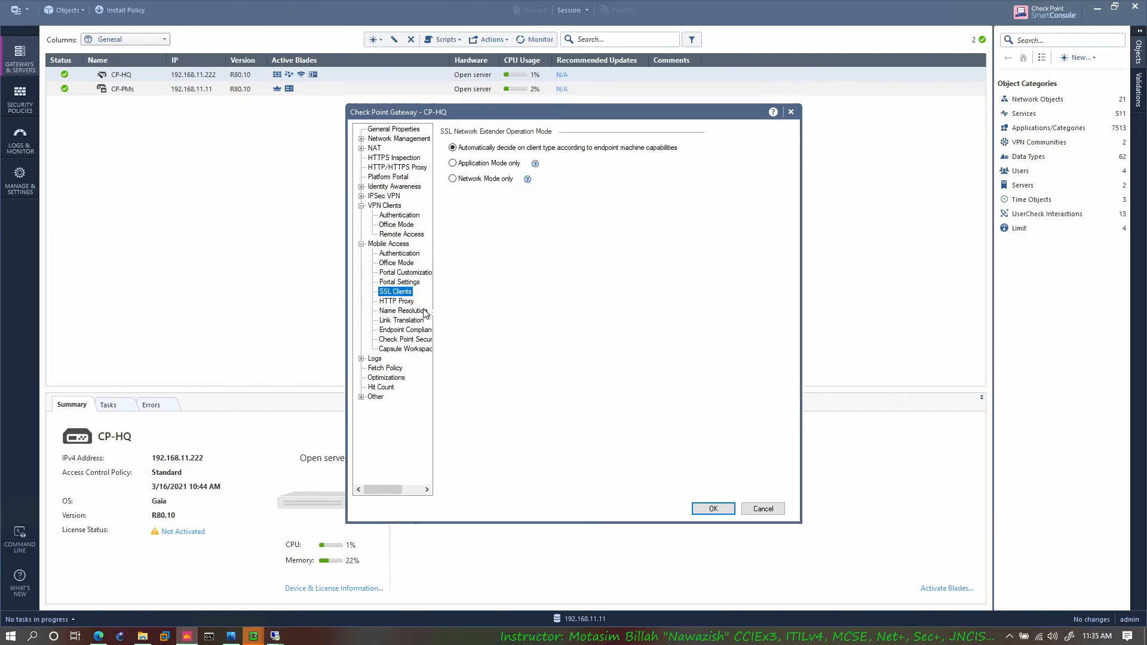
click(396, 301)
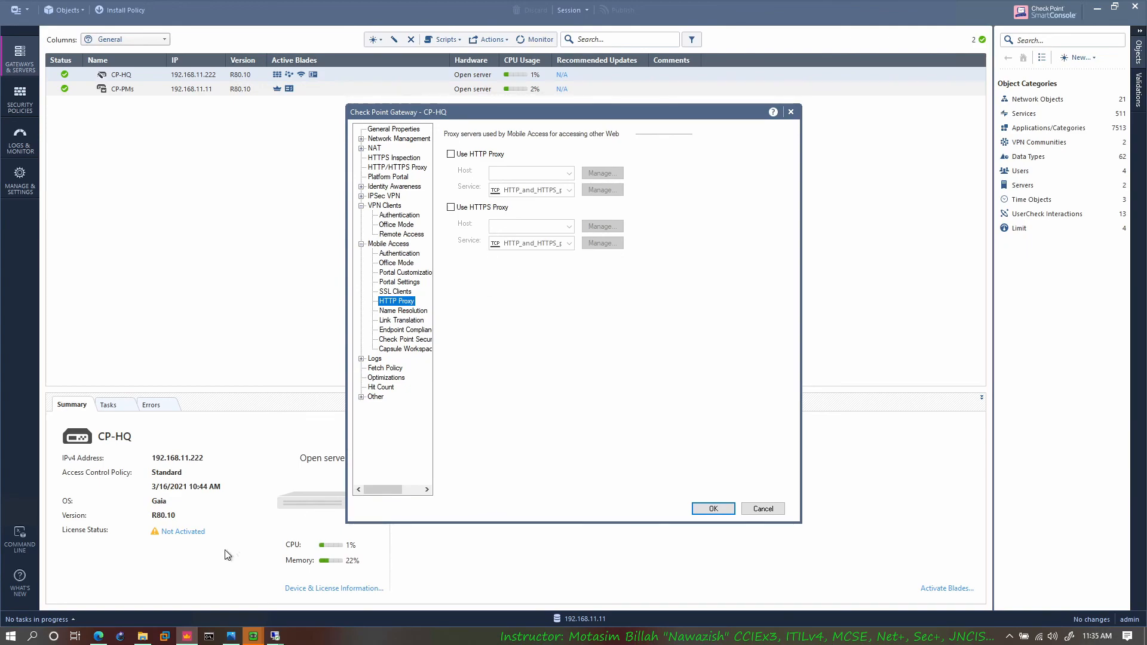
click(99, 636)
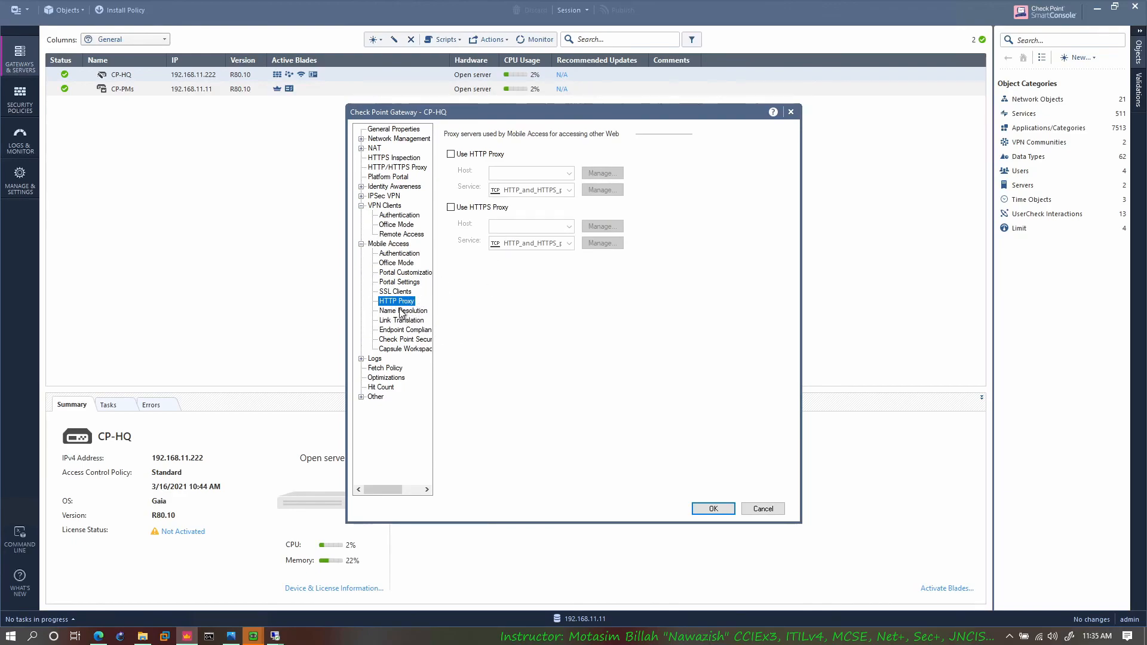
click(403, 311)
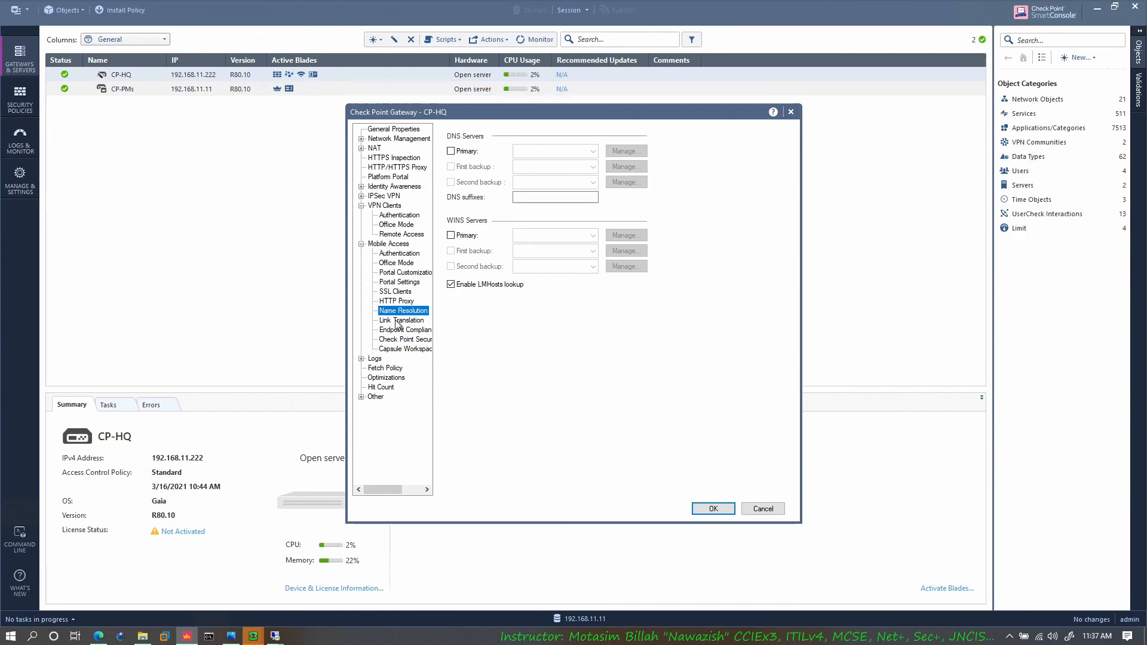
Step: Review the Link Translation, Endpoint Compliance, Check Point Secure Workspace and Capsule Workspace settings, and close CP-HQ's properties without saving
click(401, 321)
click(412, 330)
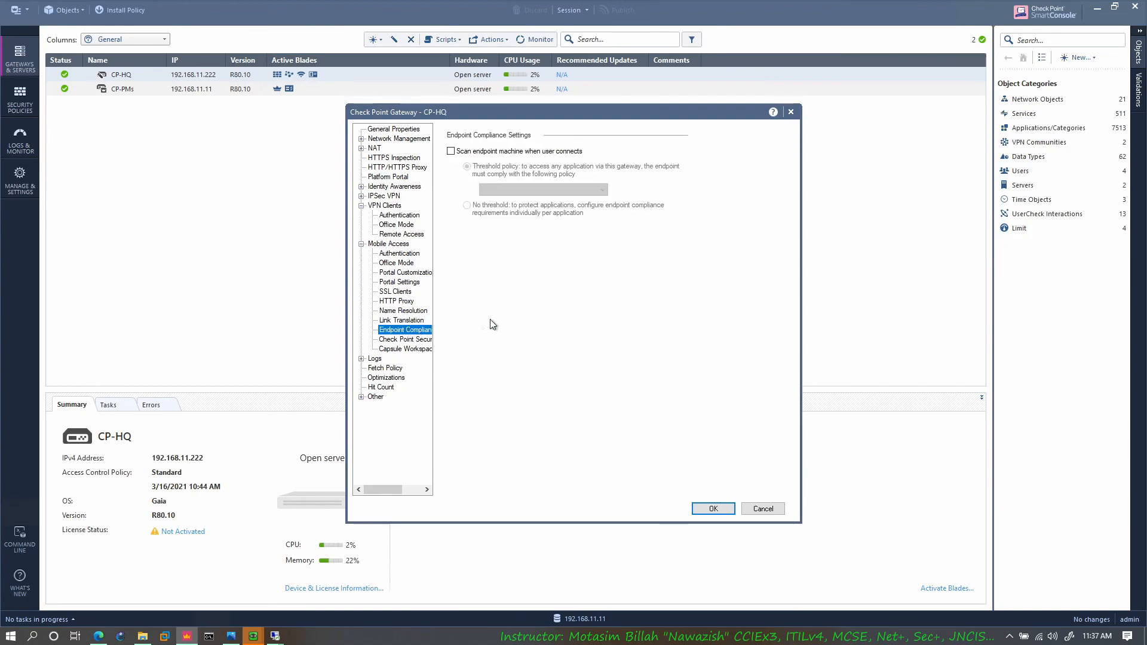
click(410, 340)
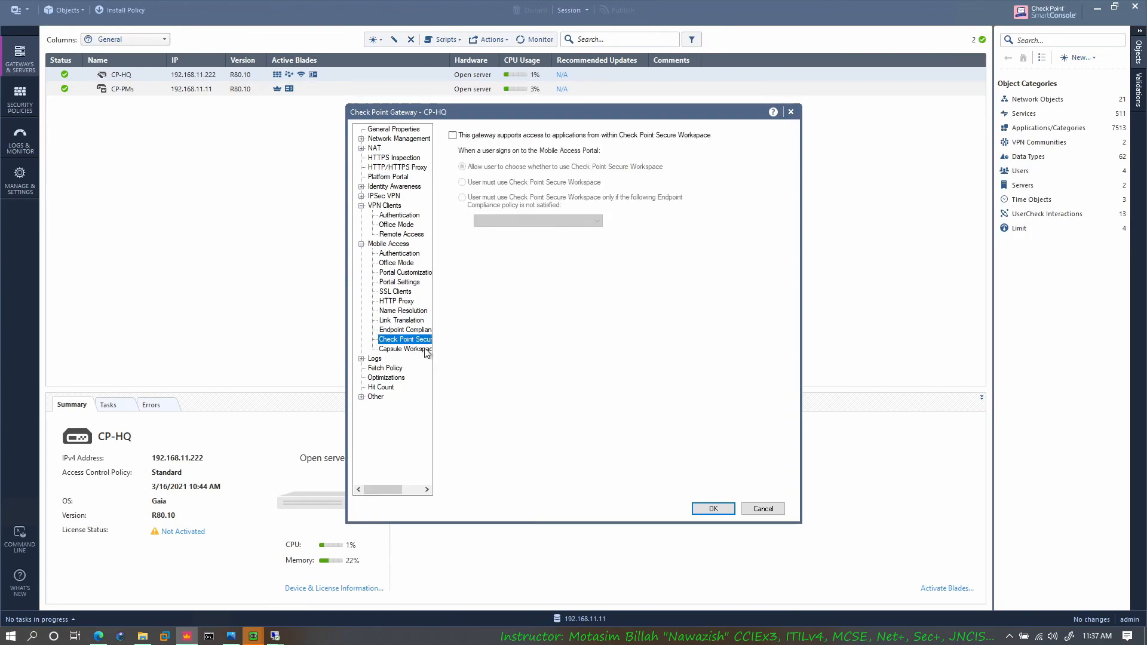
key(Down)
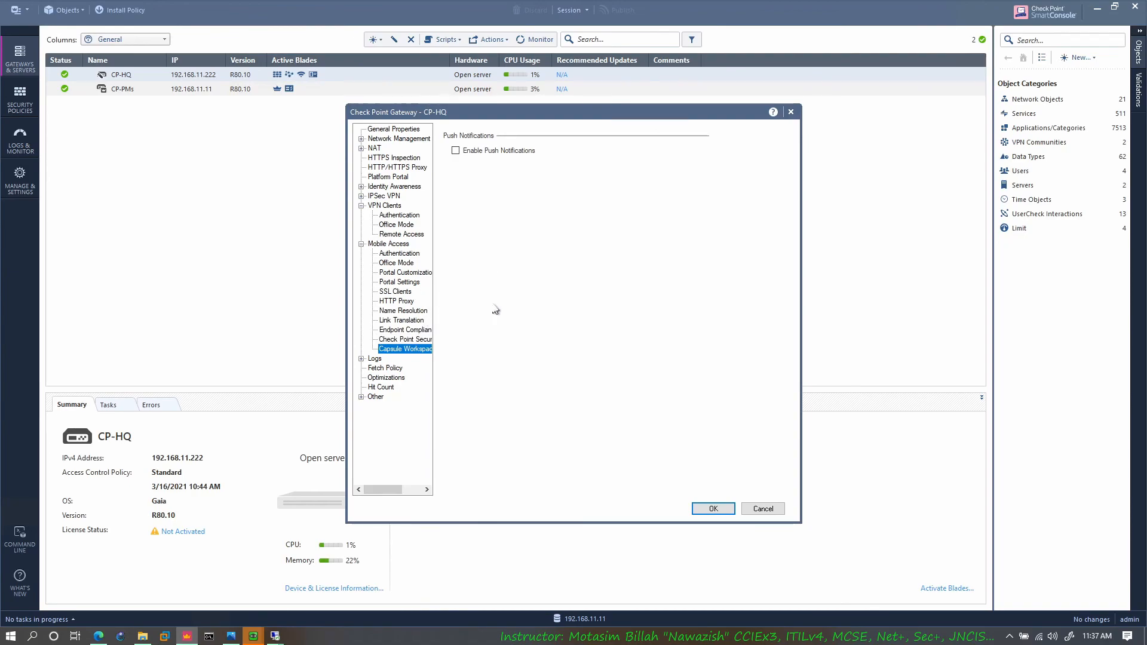
click(361, 244)
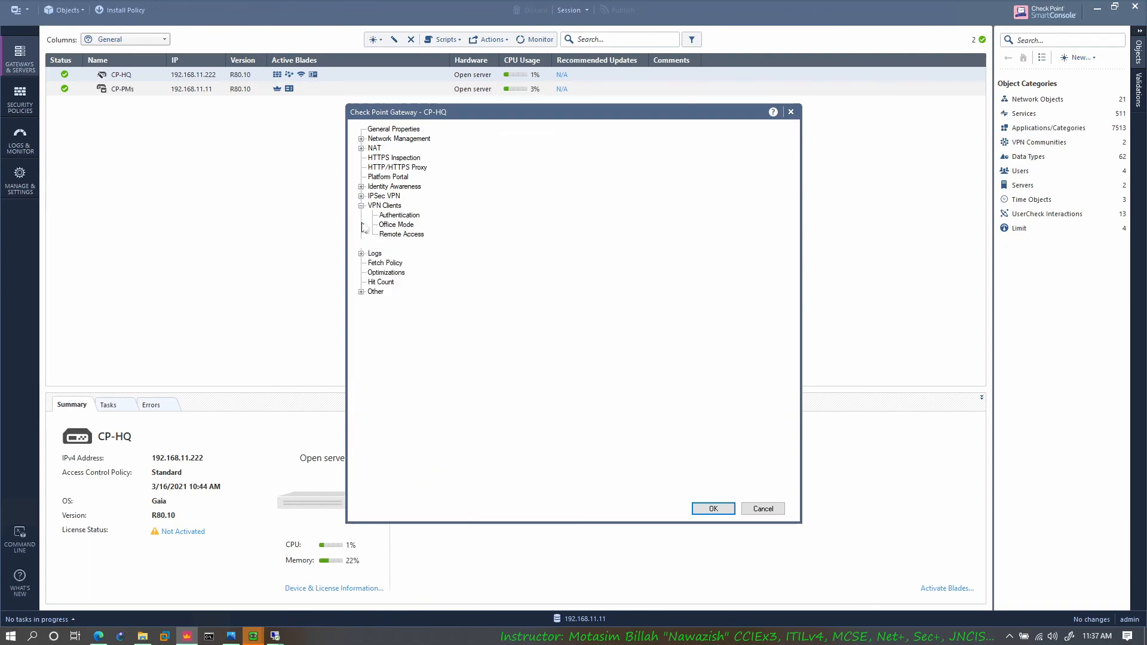
click(361, 206)
click(760, 512)
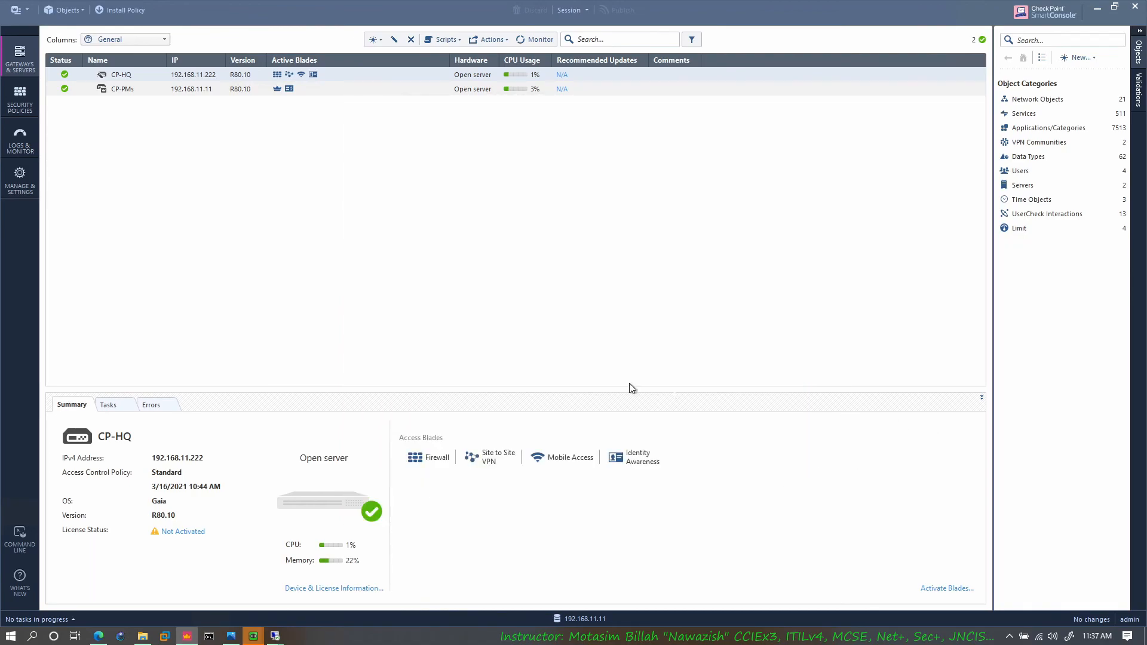